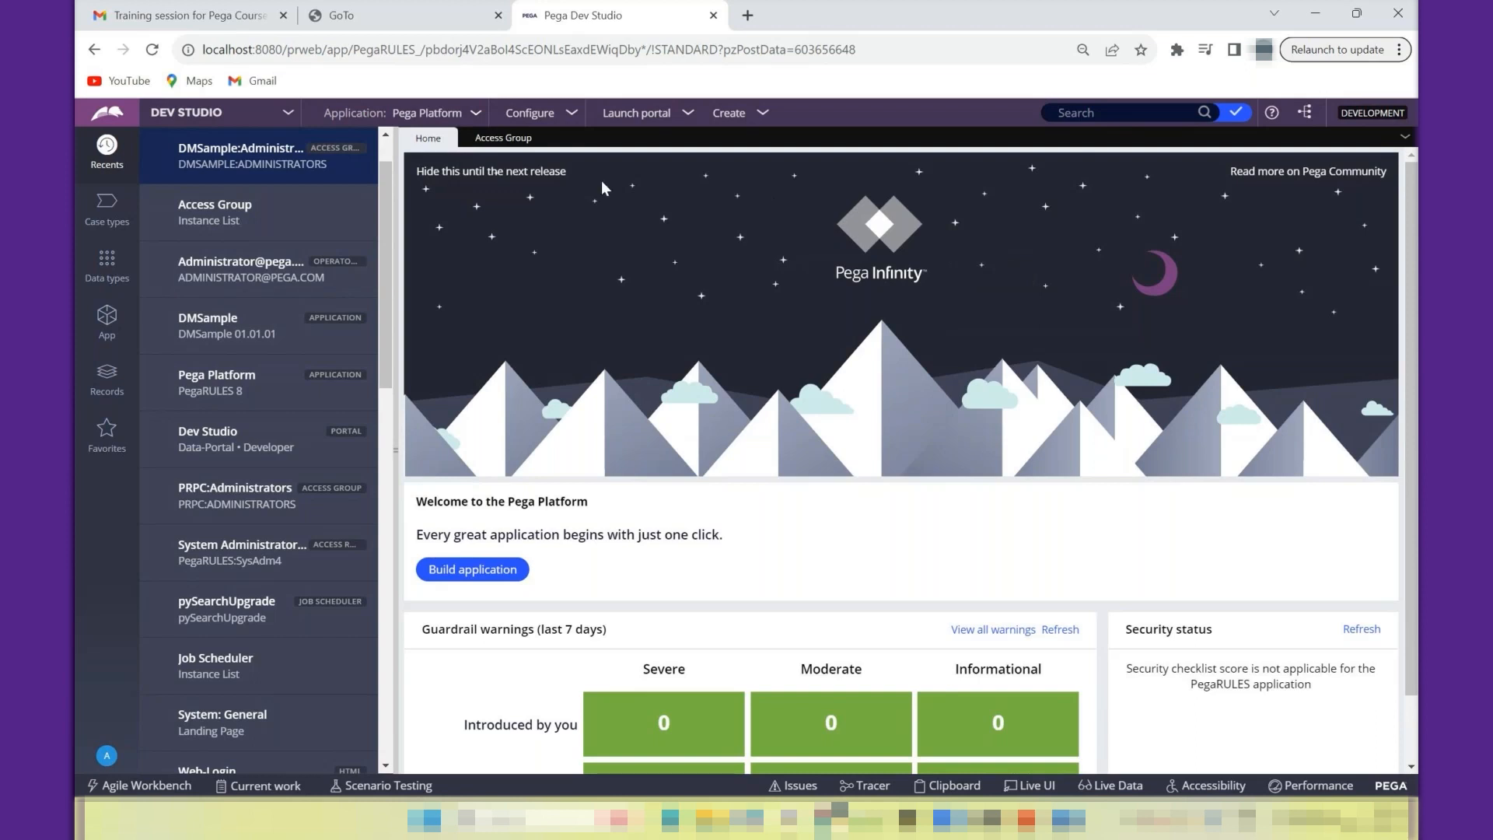
# - Look over the available studios and portals, and open the Access Group instance list
pyautogui.click(201, 118)
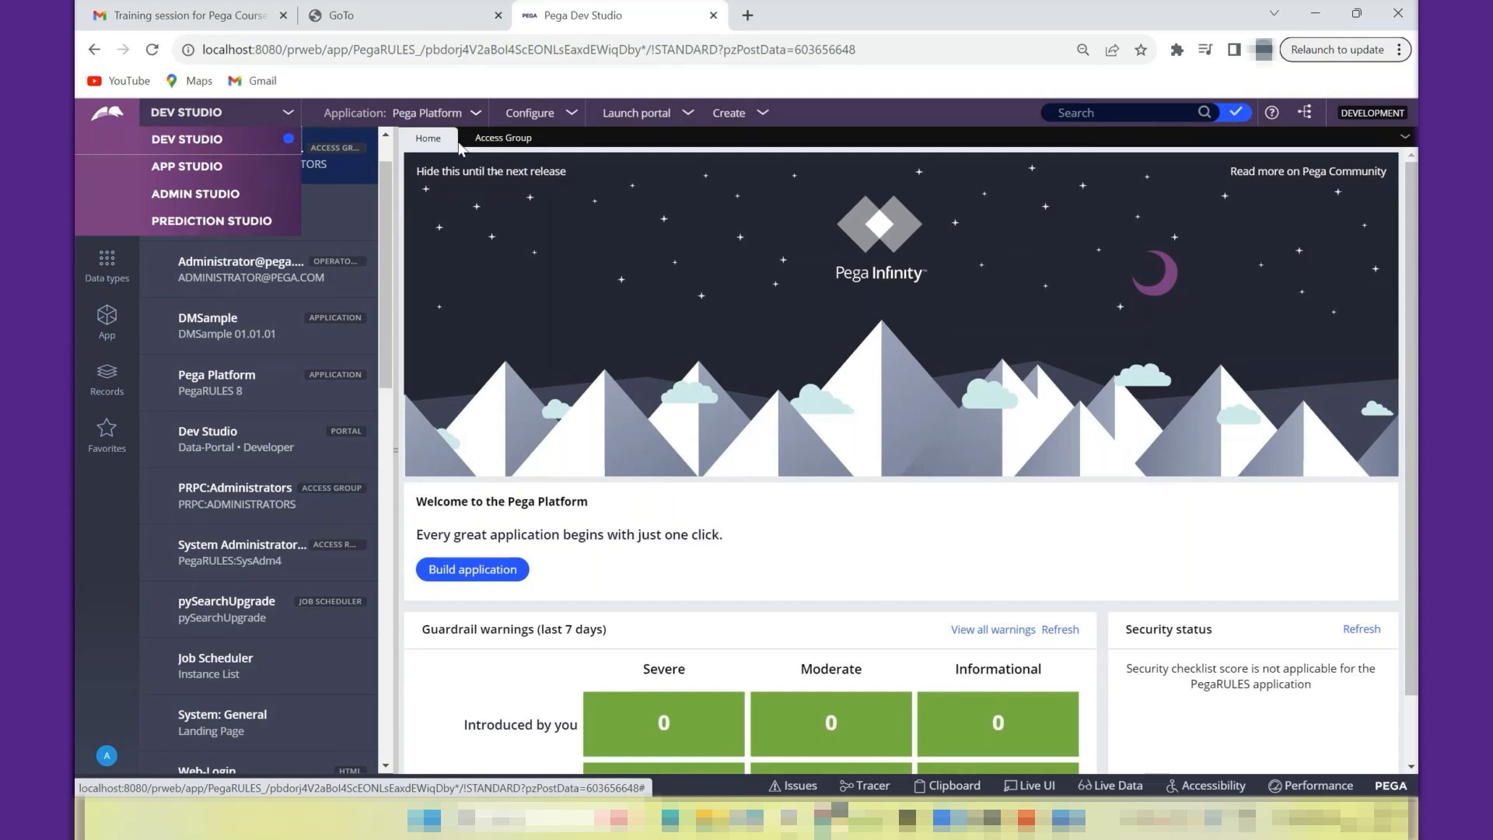
pyautogui.click(659, 116)
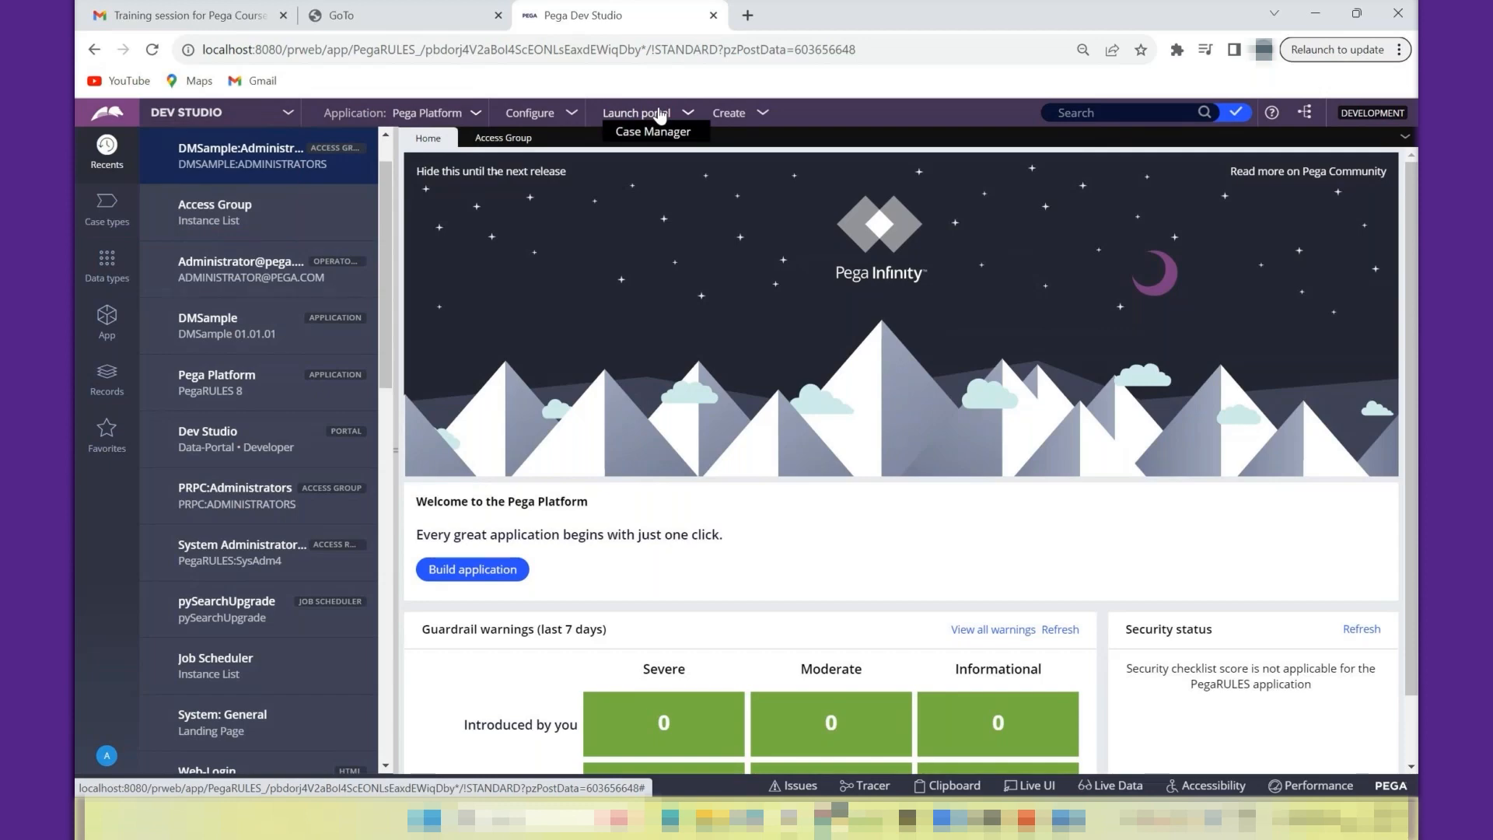
pyautogui.click(498, 138)
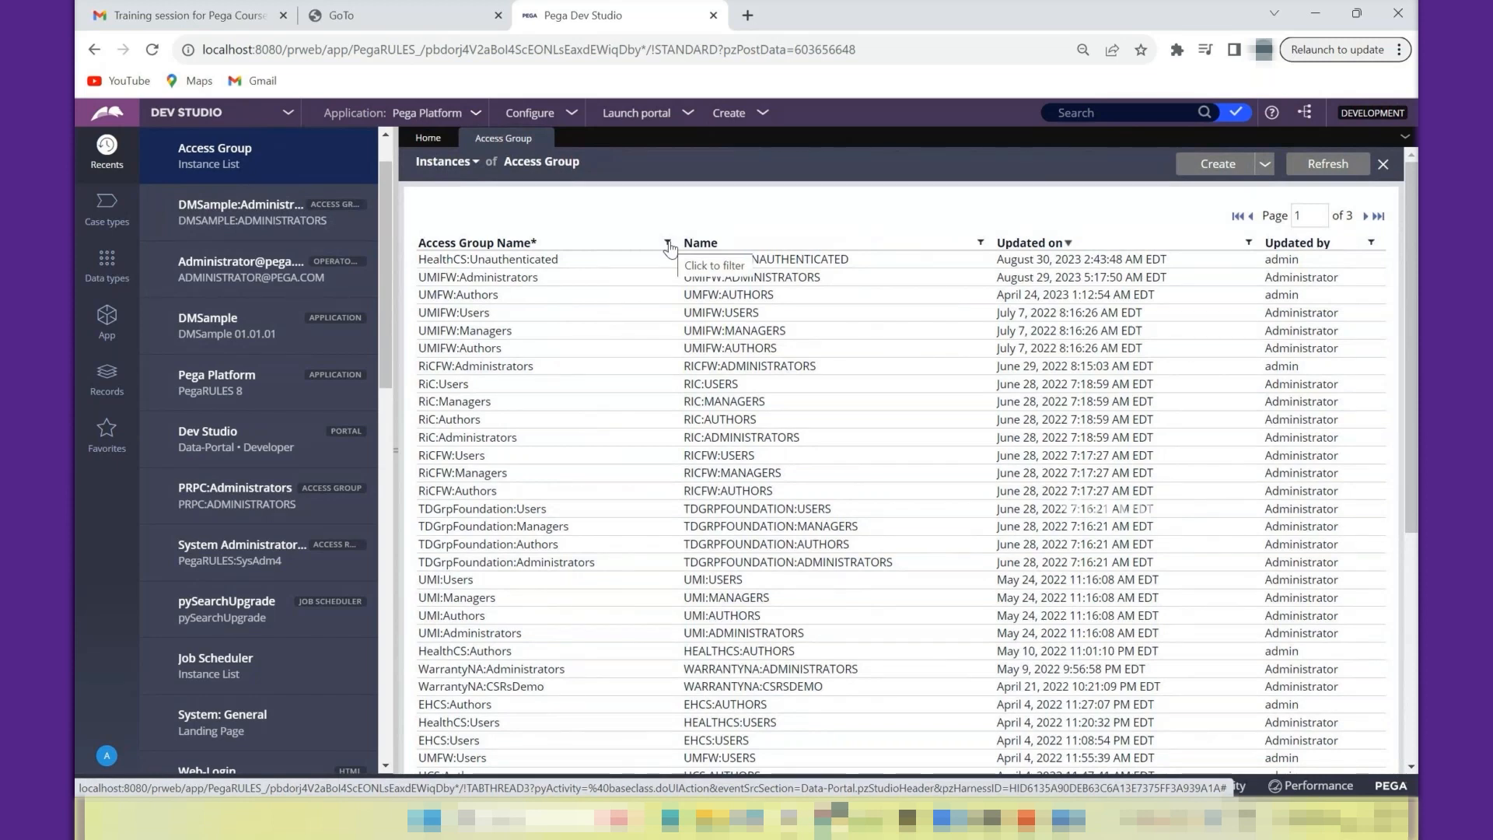
# - Open the definition of the current Pega Platform application
pyautogui.click(432, 113)
pyautogui.click(432, 153)
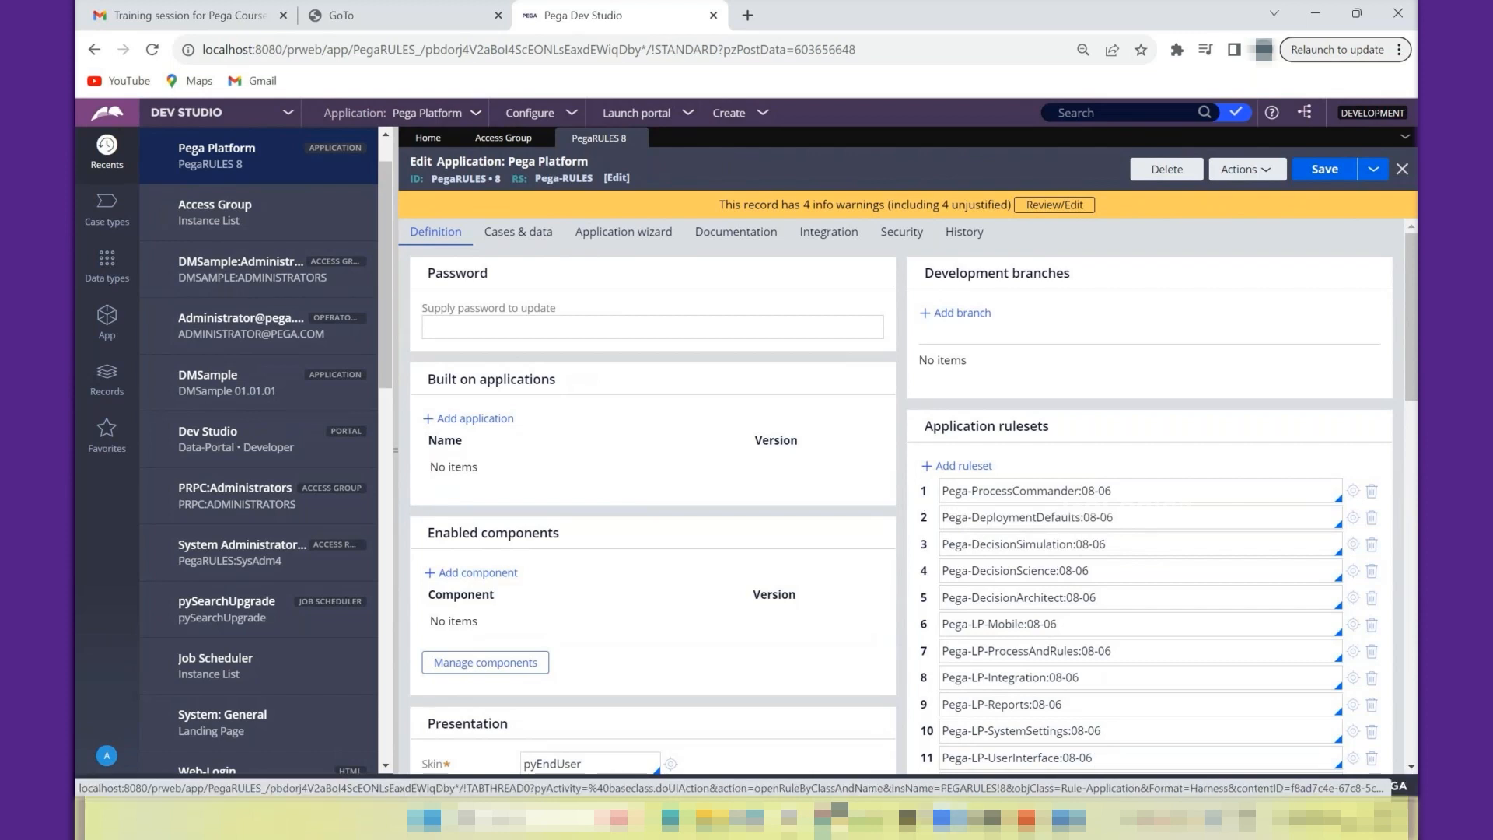
# - Switch to Notepad++ and add the line "Organization /Client" a few blank lines below the Interview_Task1 note
pyautogui.click(865, 819)
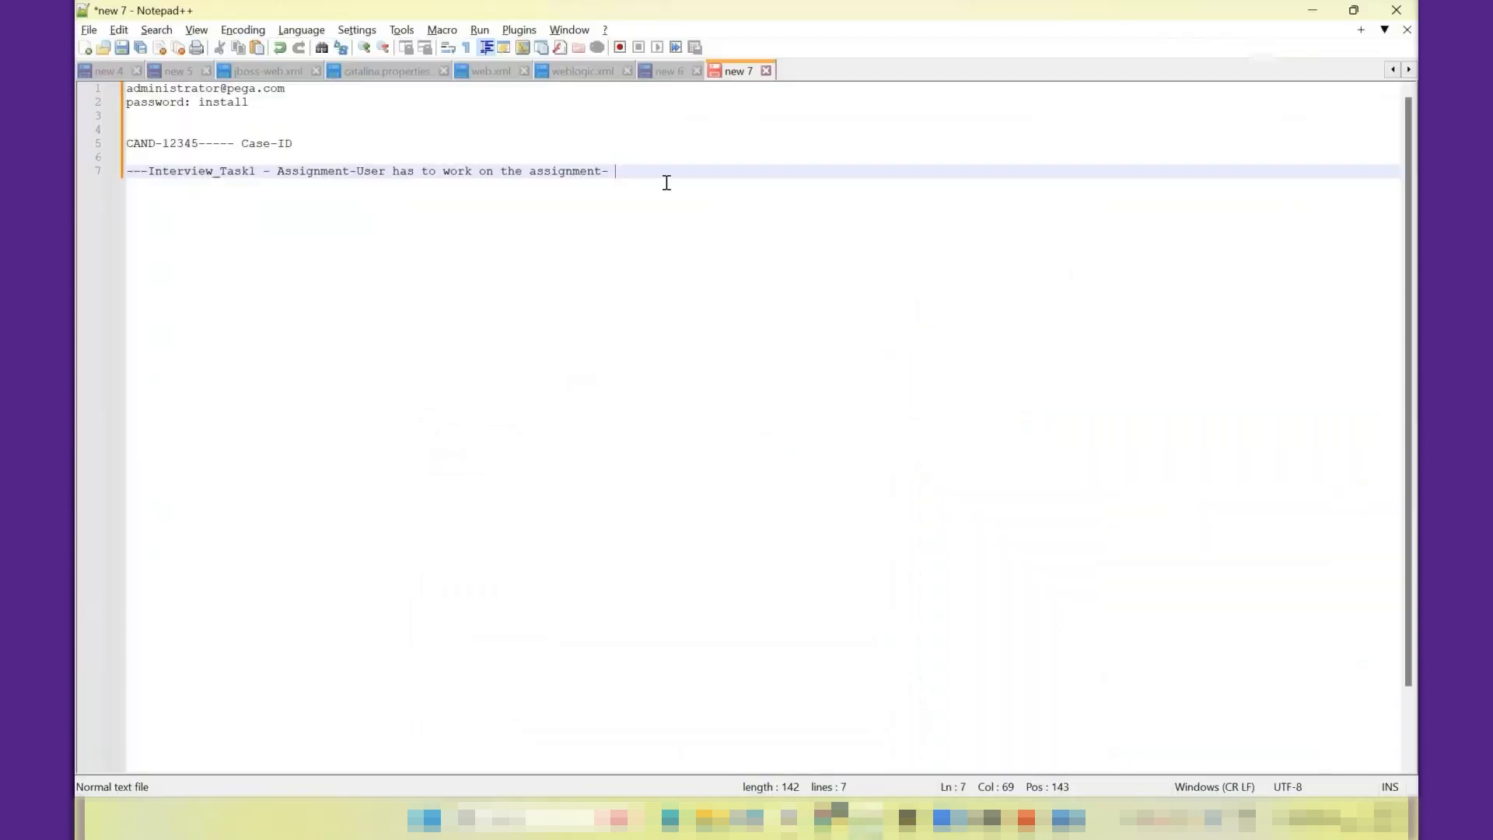
pyautogui.press('Return')
pyautogui.press('Return')
pyautogui.press('Return')
pyautogui.press('Return')
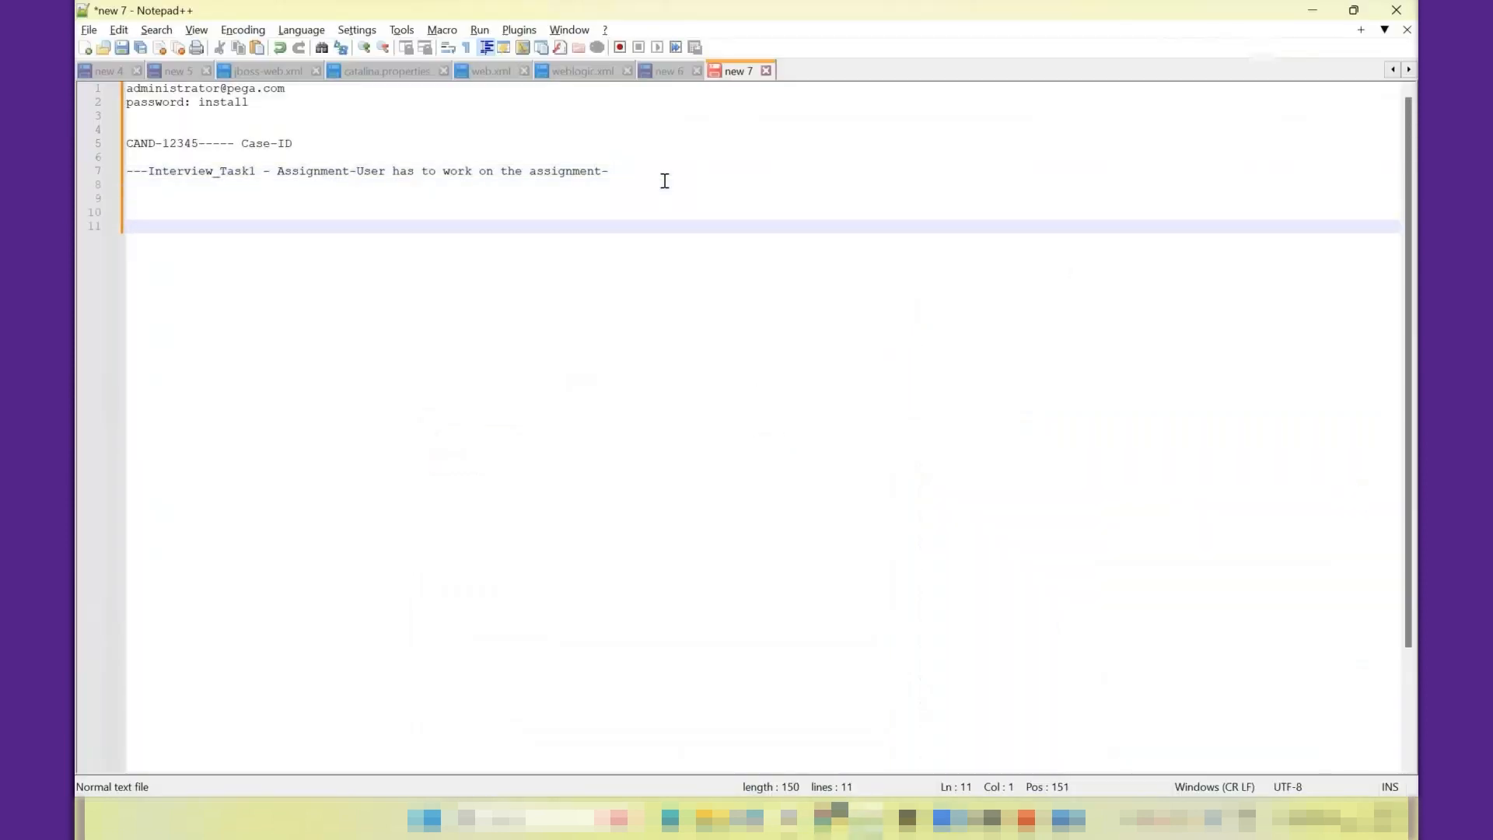
pyautogui.write('Organization /Client')
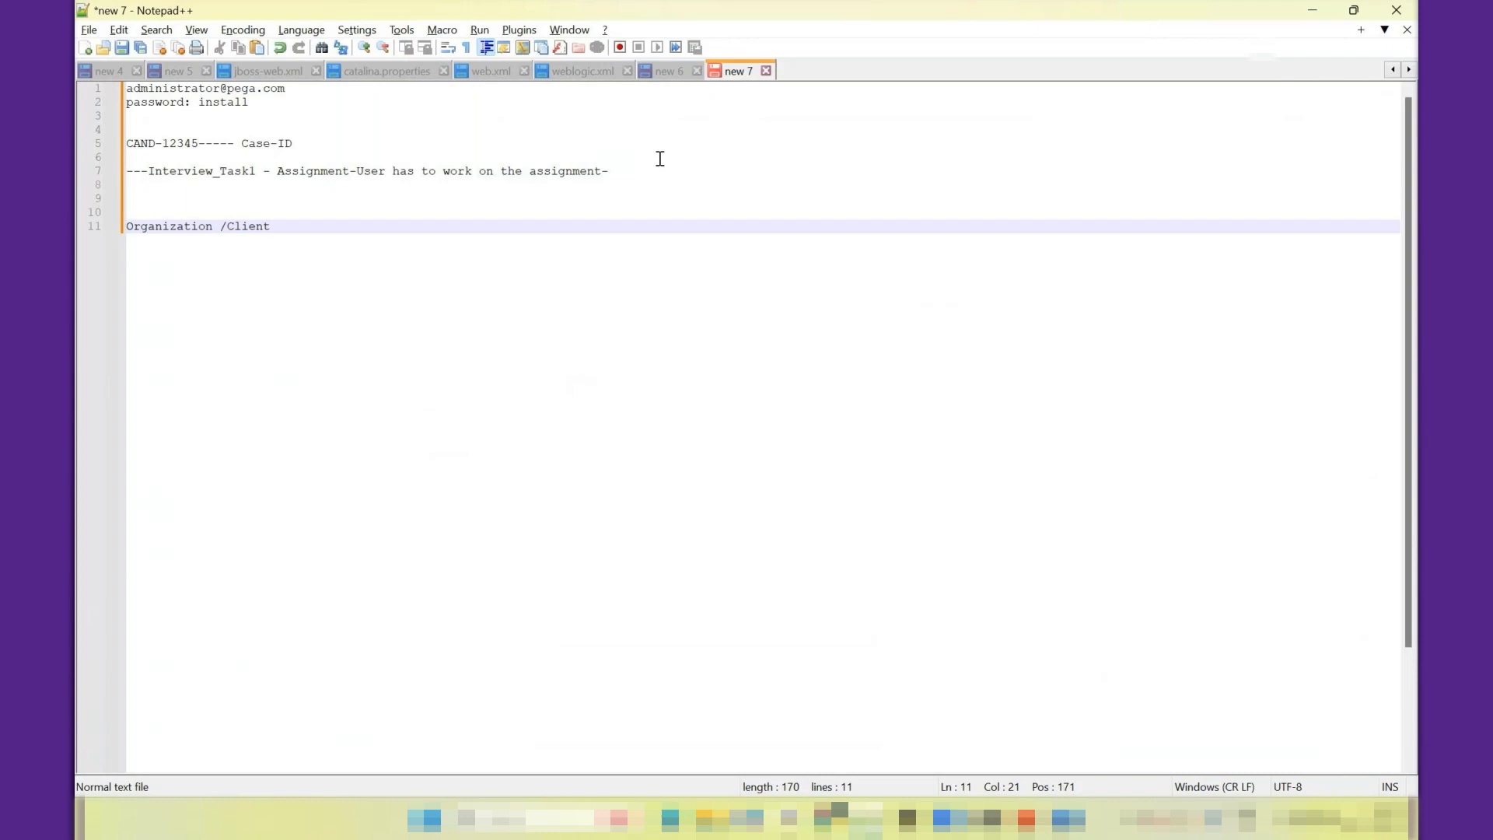
# - Highlight the word Organization, and add the line "---- Division" beneath "Organization /Client"
pyautogui.tripleClick(161, 227)
pyautogui.click(161, 227)
pyautogui.doubleClick(161, 227)
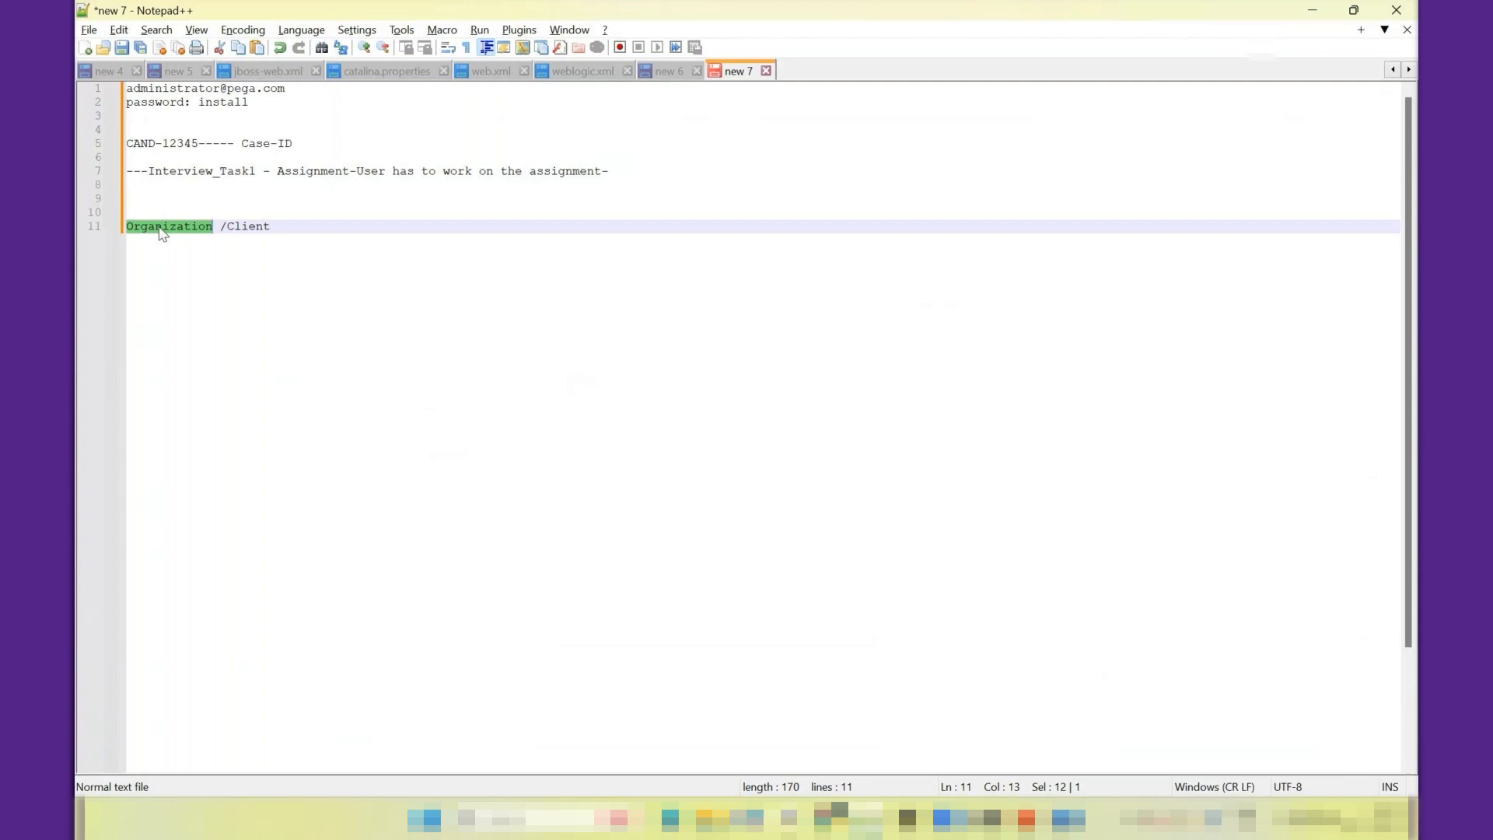
pyautogui.click(276, 225)
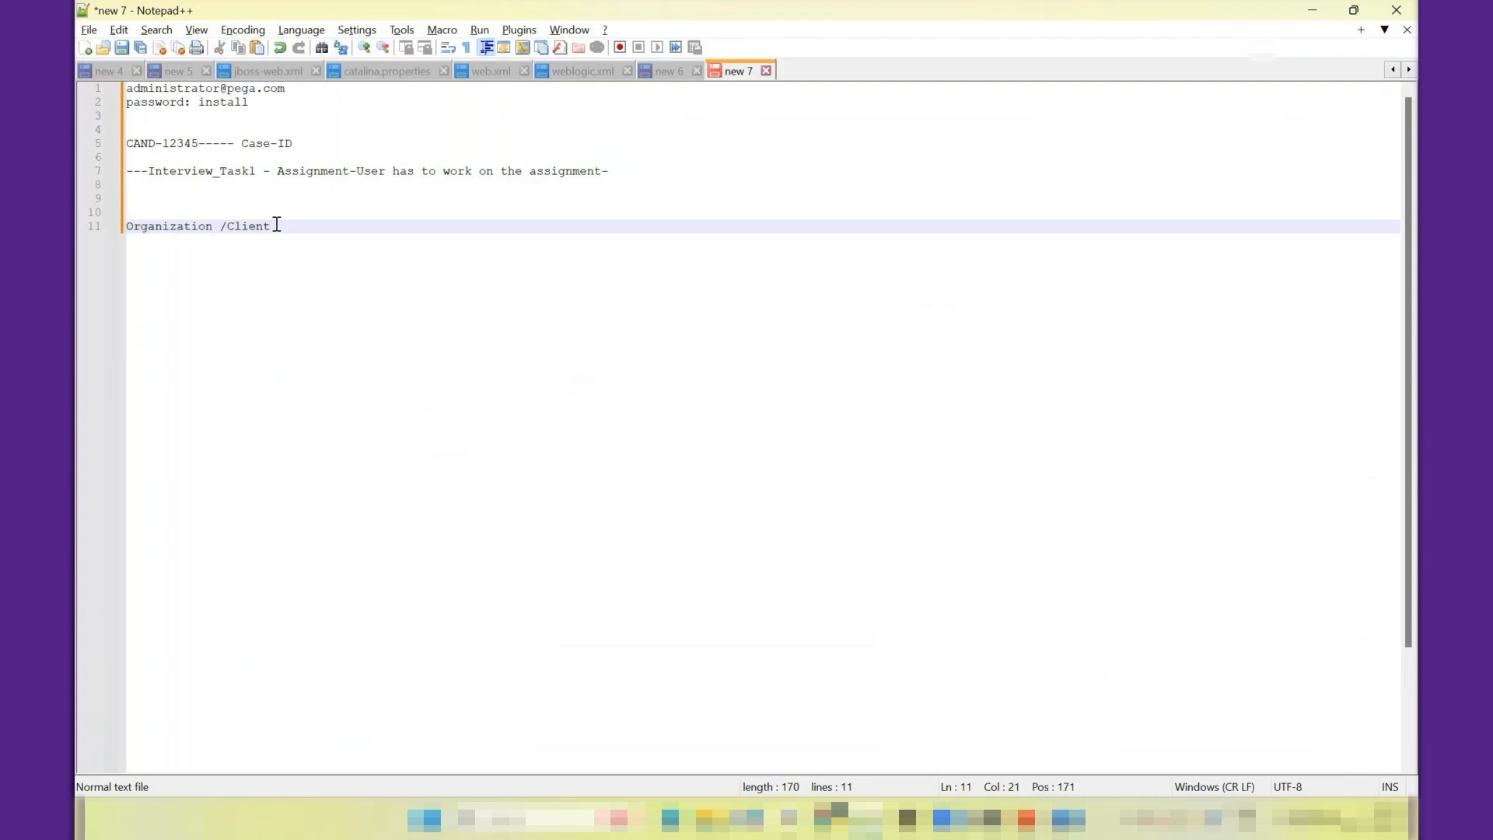
pyautogui.press('Return')
pyautogui.write('--')
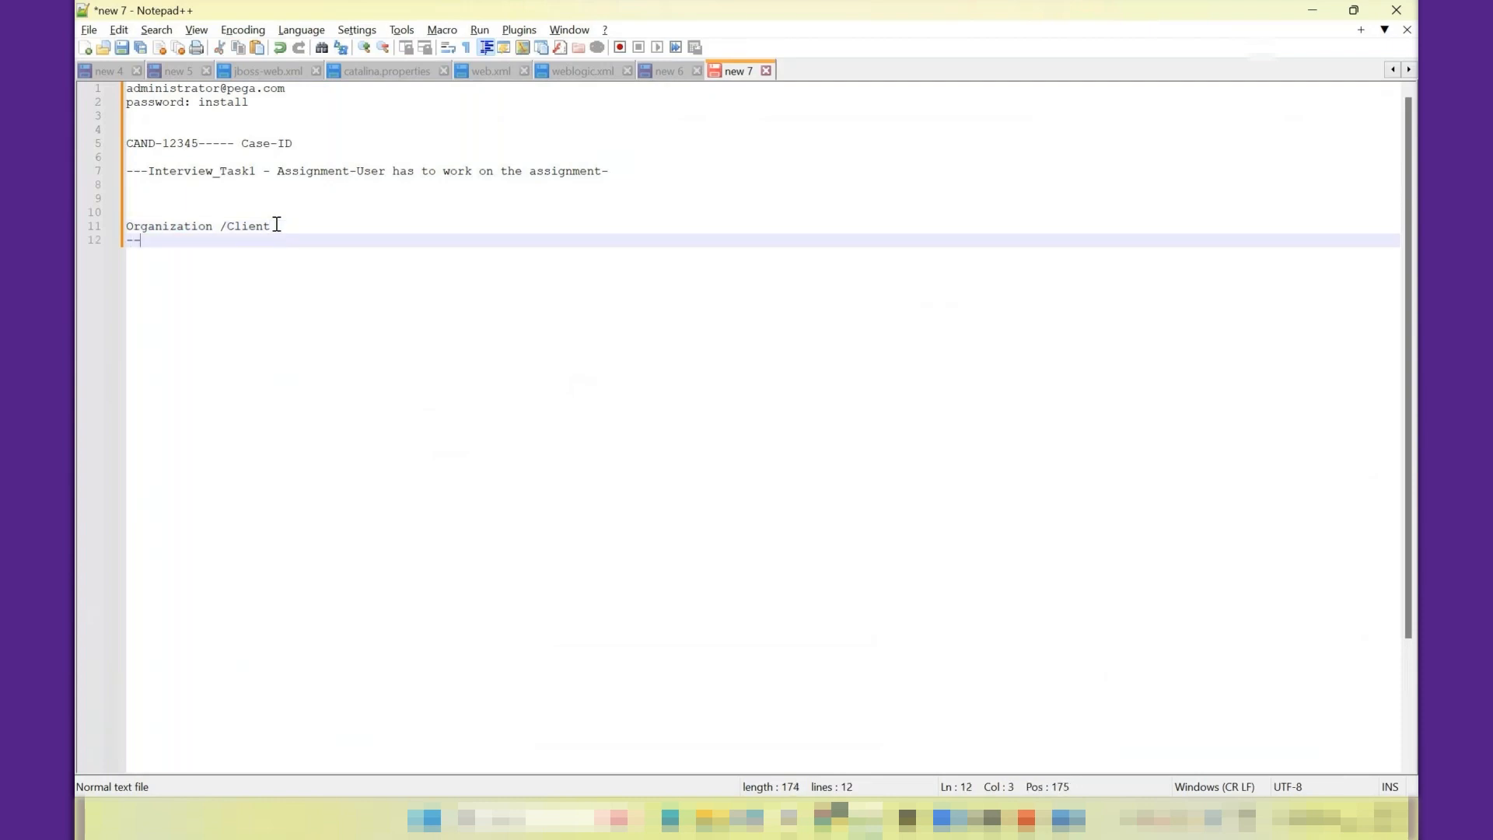
pyautogui.write('-- Division')
pyautogui.press('Return')
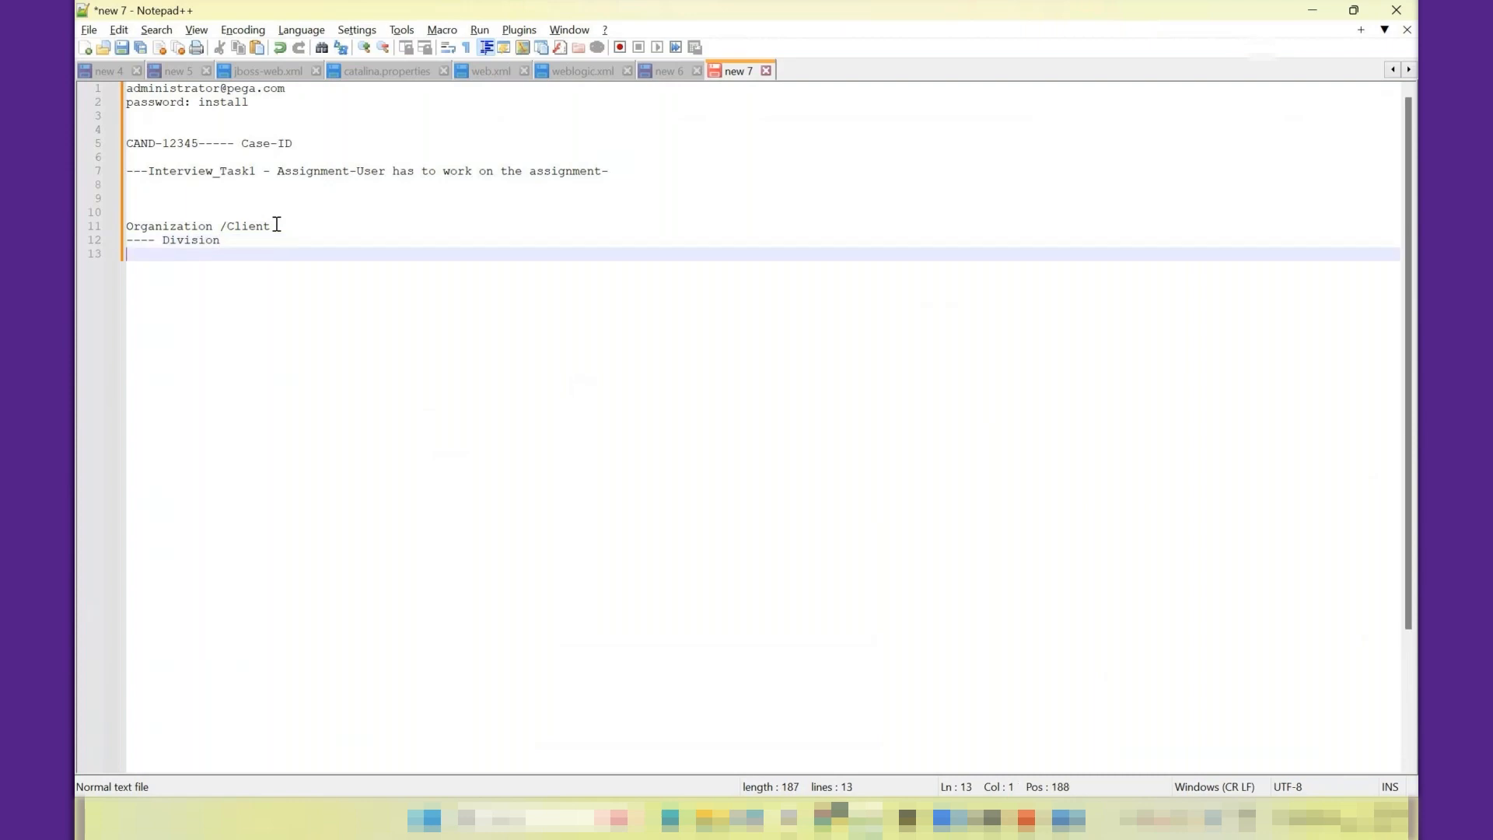
# - Add the line "---------Organization Unit" beneath Division and select all three hierarchy lines
pyautogui.write('---------Organization Unit')
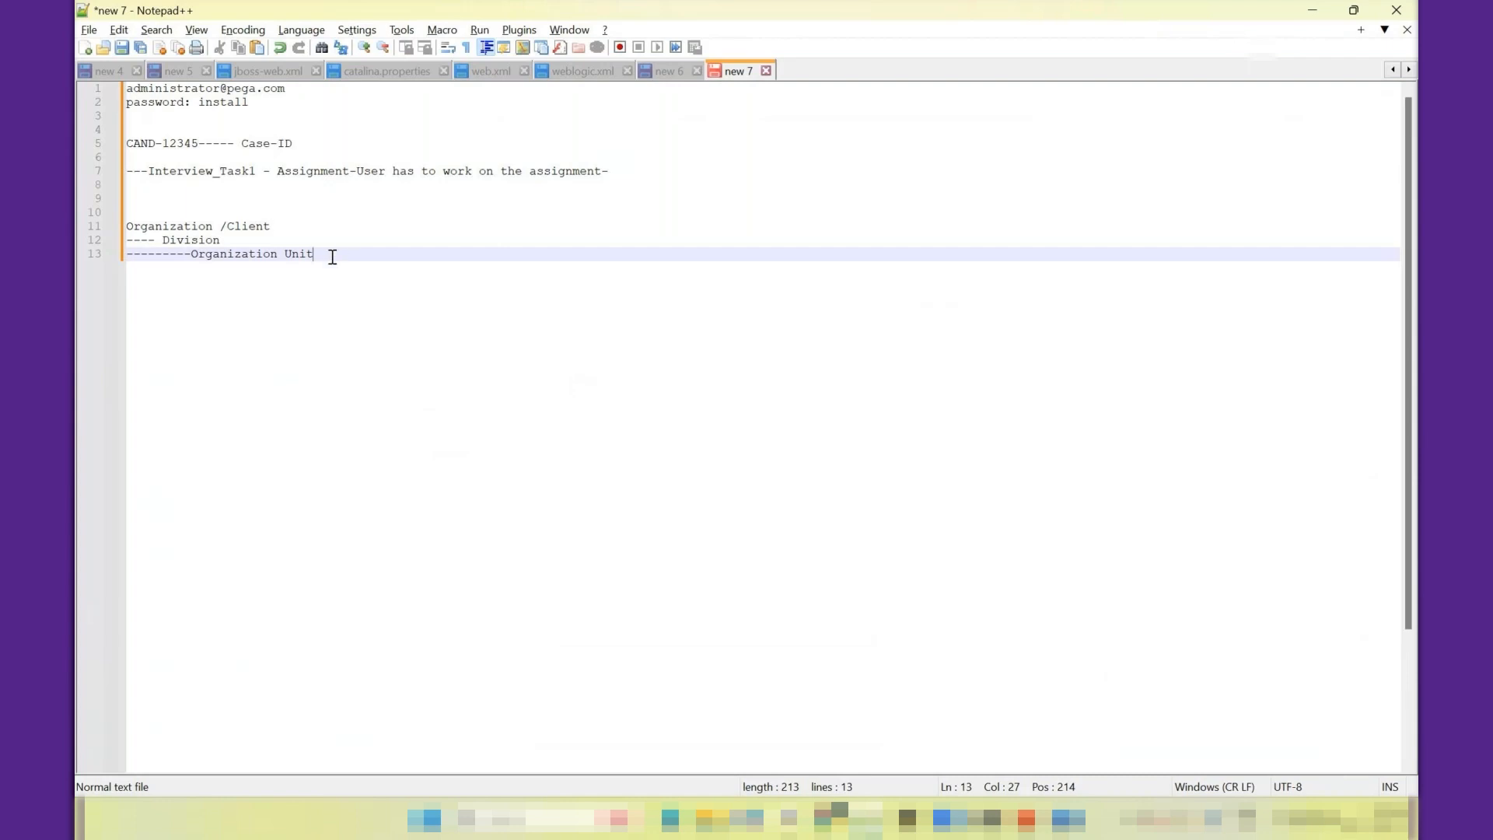
pyautogui.moveTo(314, 254); pyautogui.dragTo(120, 230)
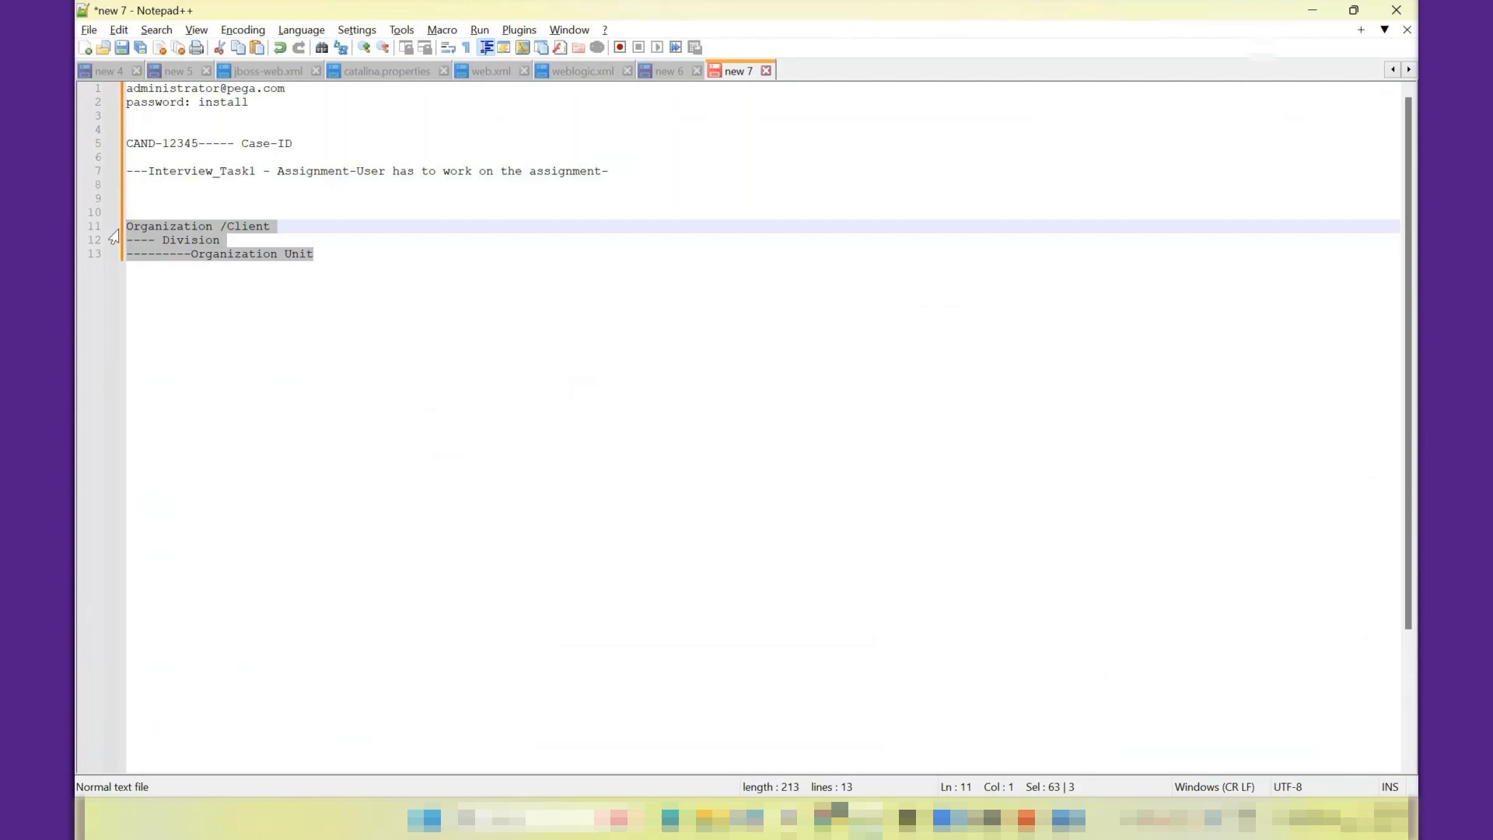
# - Switch back to Pega Dev Studio and examine the organizational unit in the logged-in operator's work routing settings
pyautogui.hotkey('alt', 'Tab')
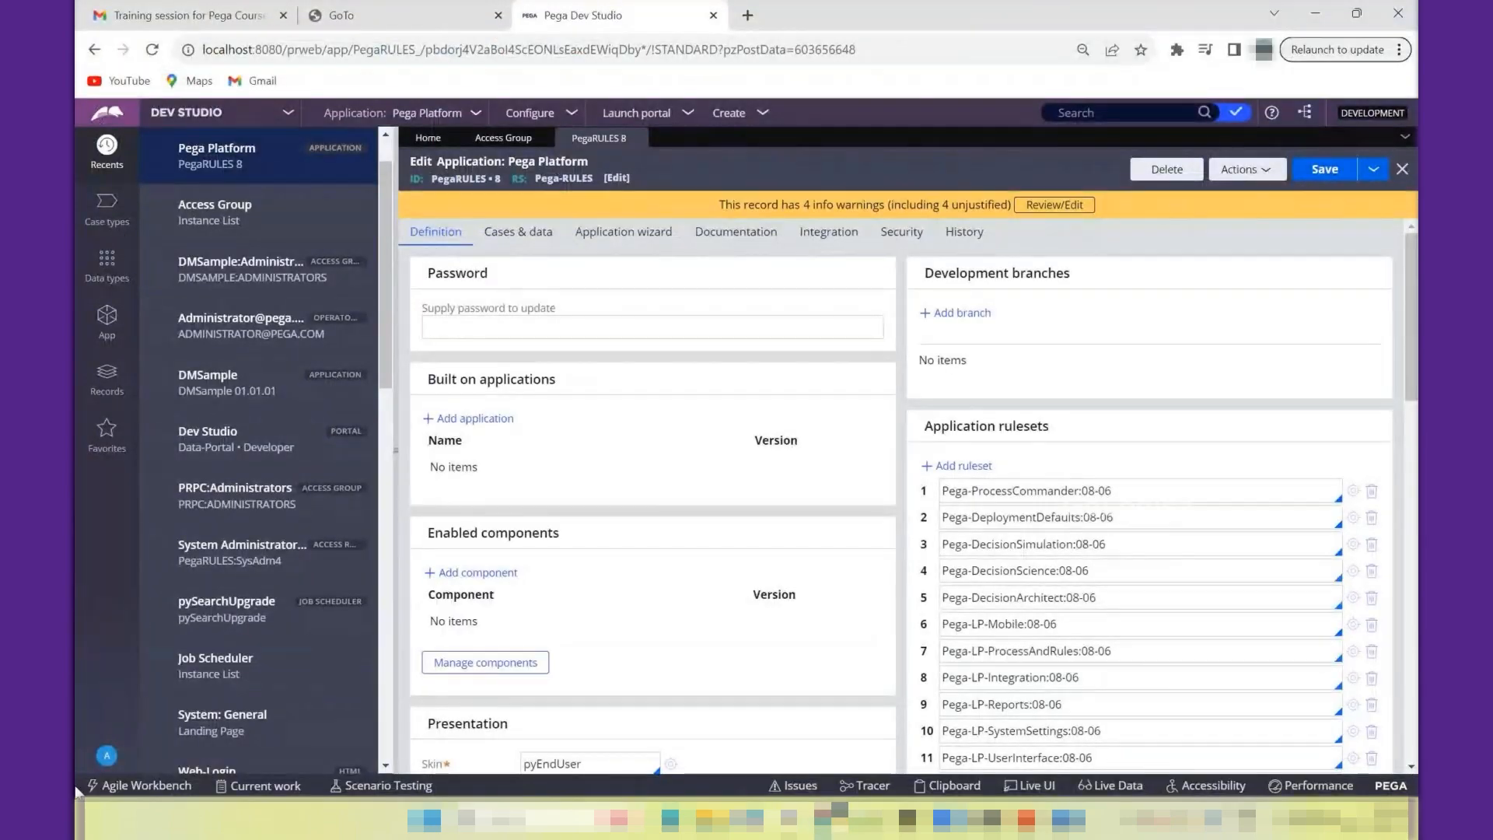
pyautogui.click(107, 755)
pyautogui.click(132, 671)
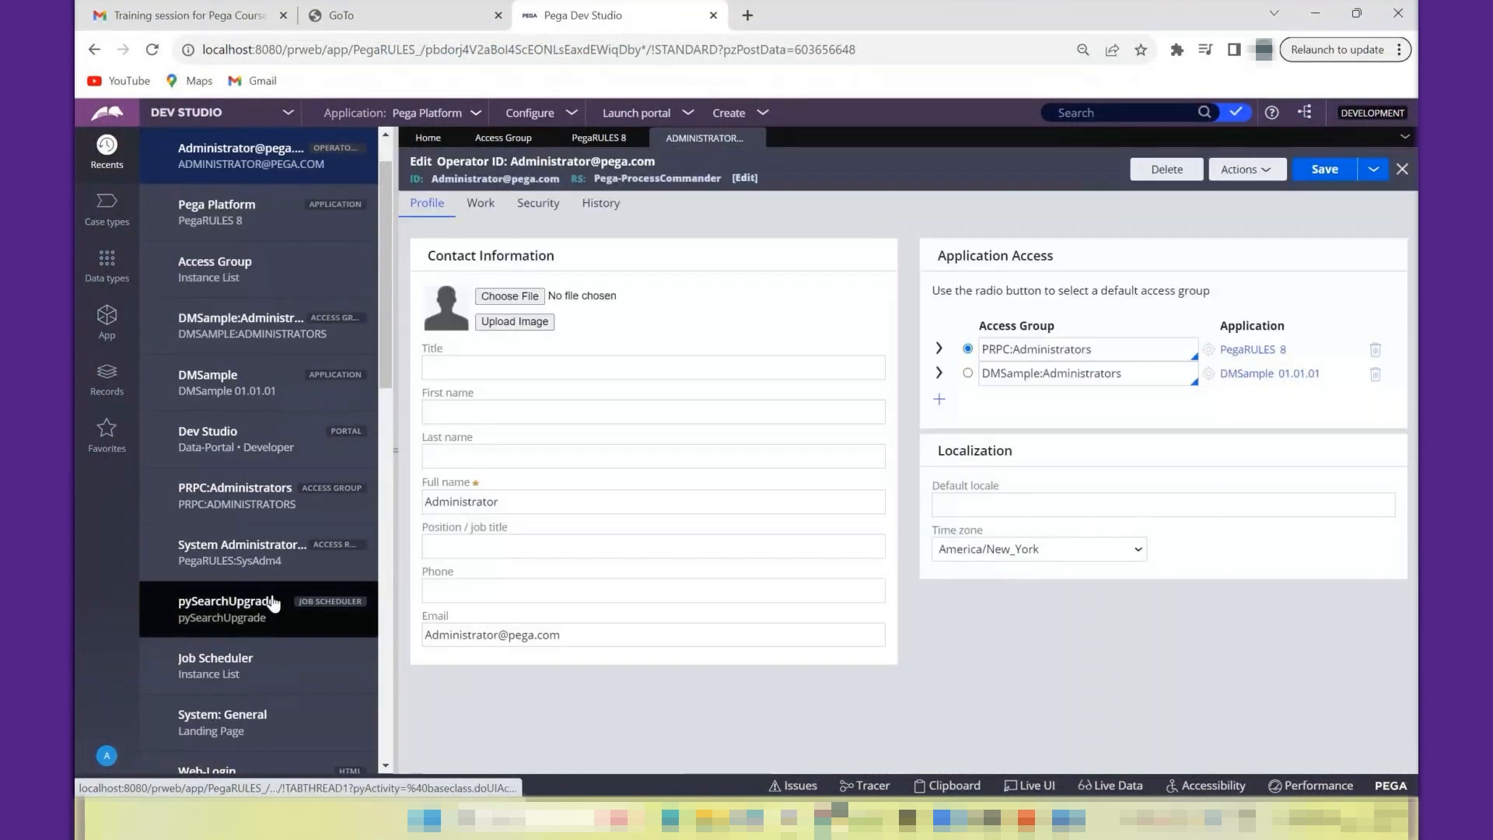
pyautogui.click(488, 217)
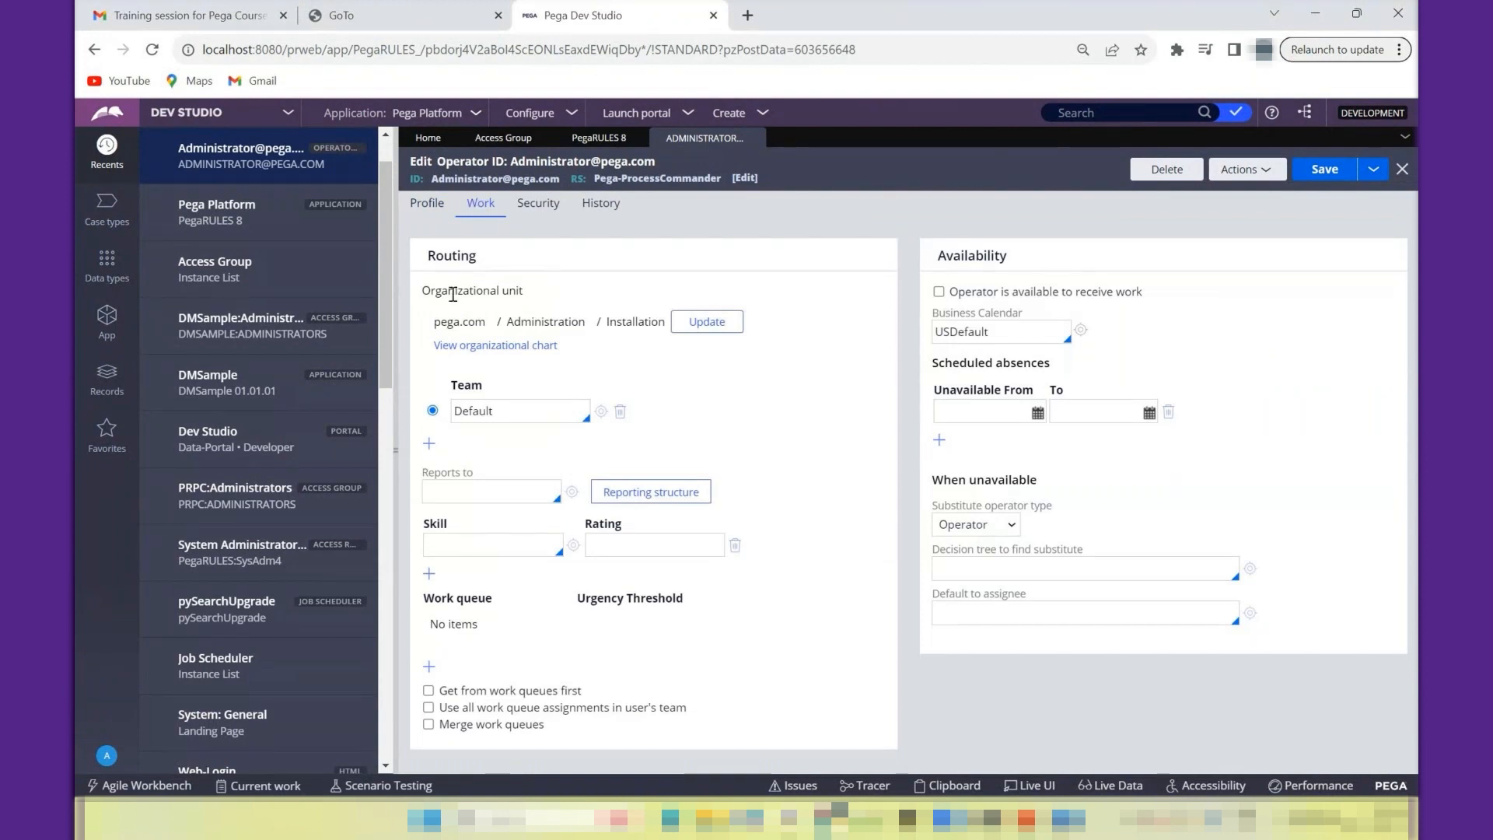
pyautogui.moveTo(427, 292); pyautogui.dragTo(538, 299)
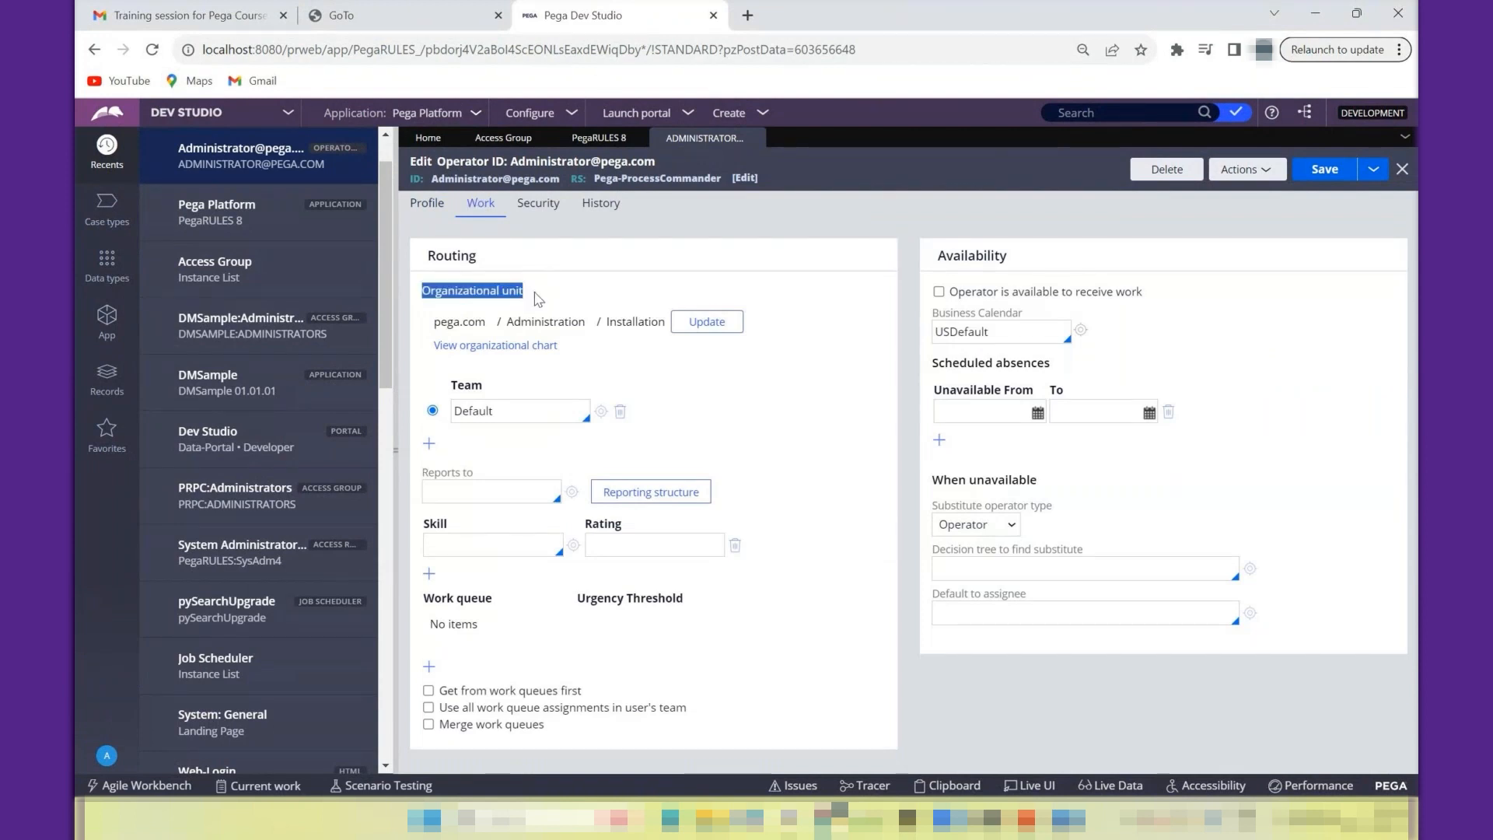
pyautogui.moveTo(433, 321); pyautogui.dragTo(663, 324)
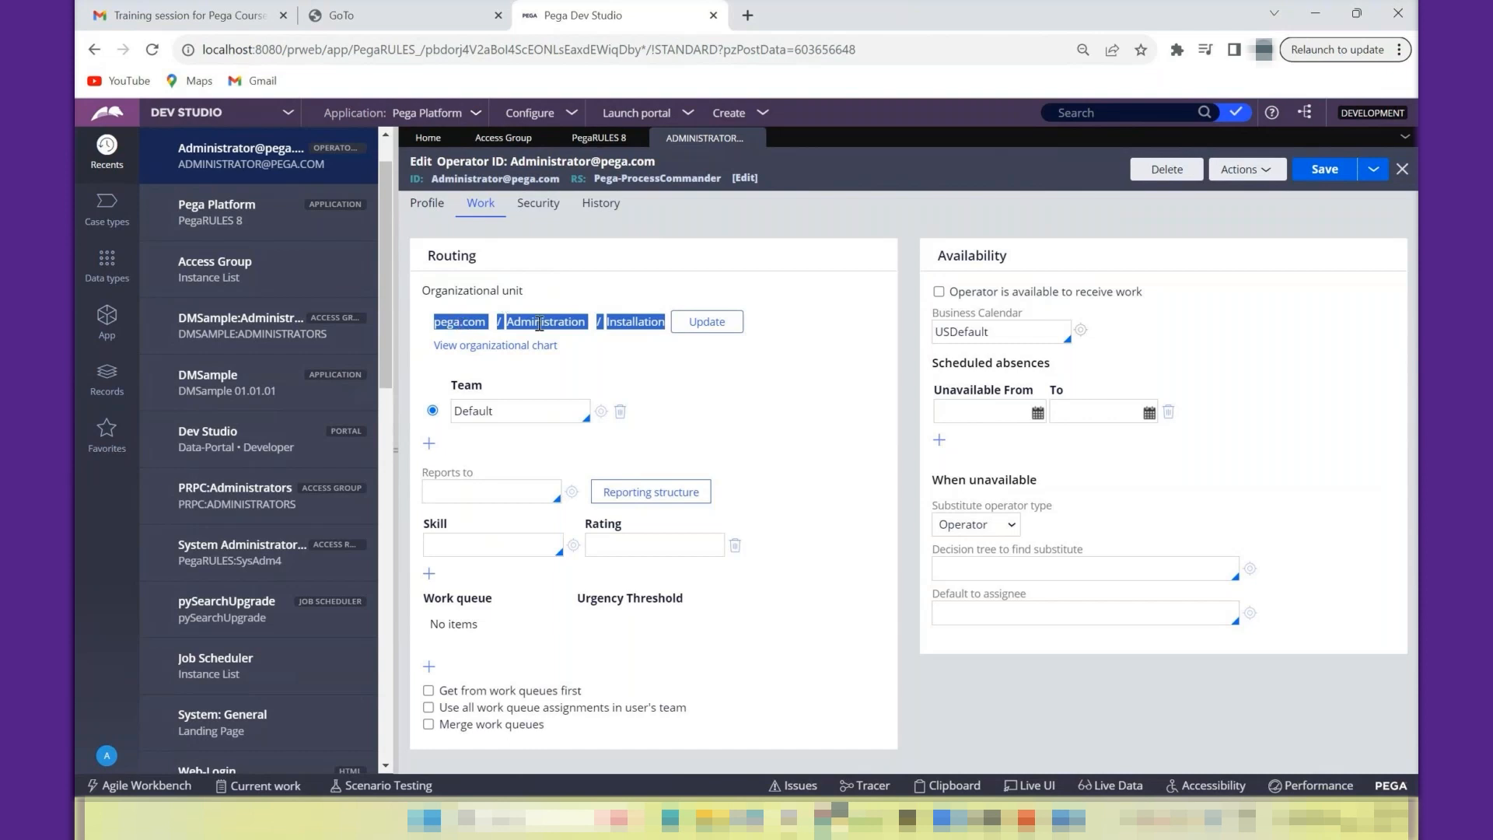
# - View the organizations available for the operator's organizational unit, and leave the update without submitting it
pyautogui.click(697, 329)
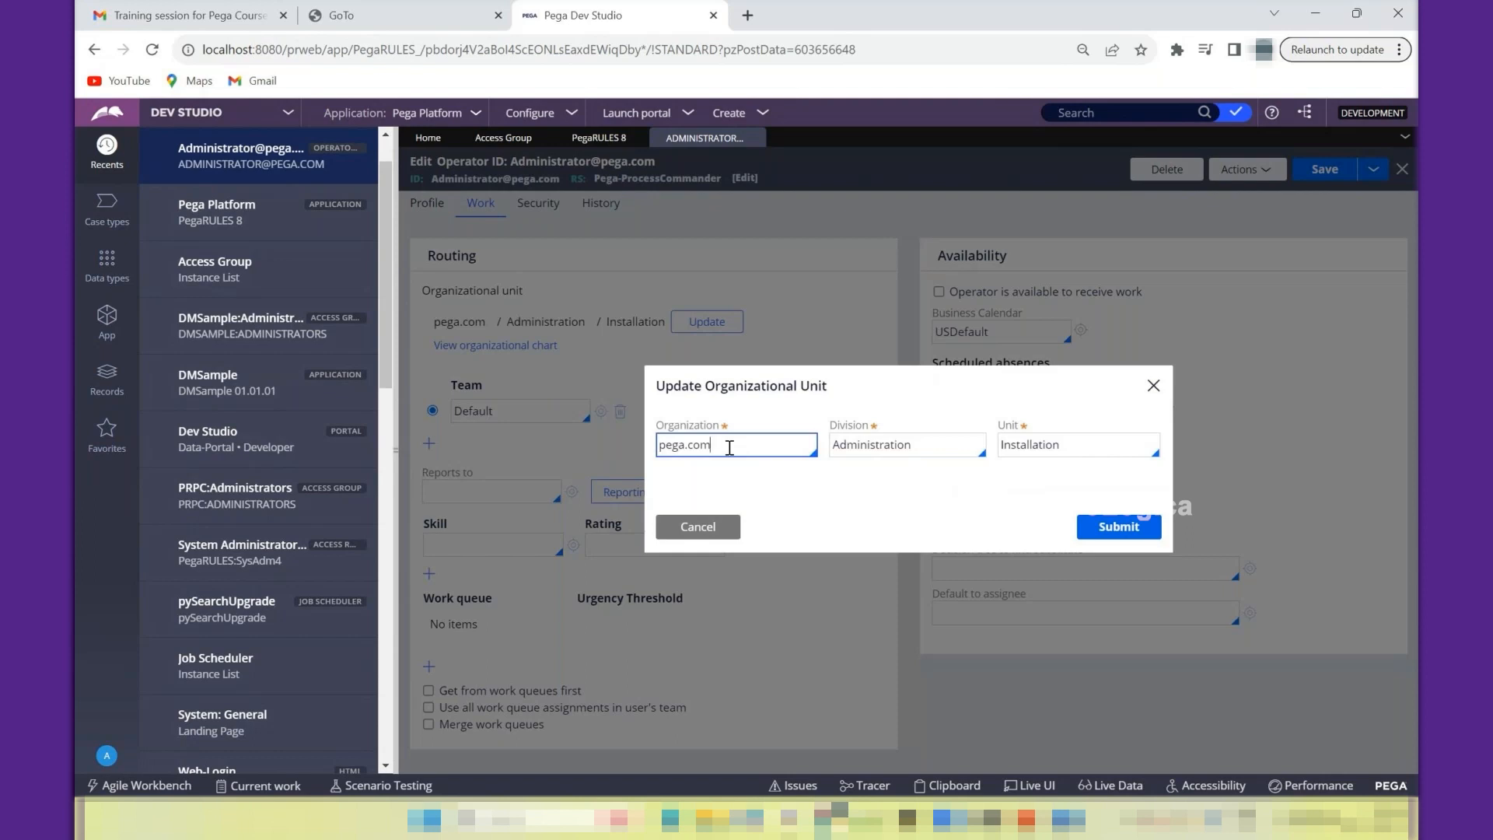
pyautogui.doubleClick(729, 447)
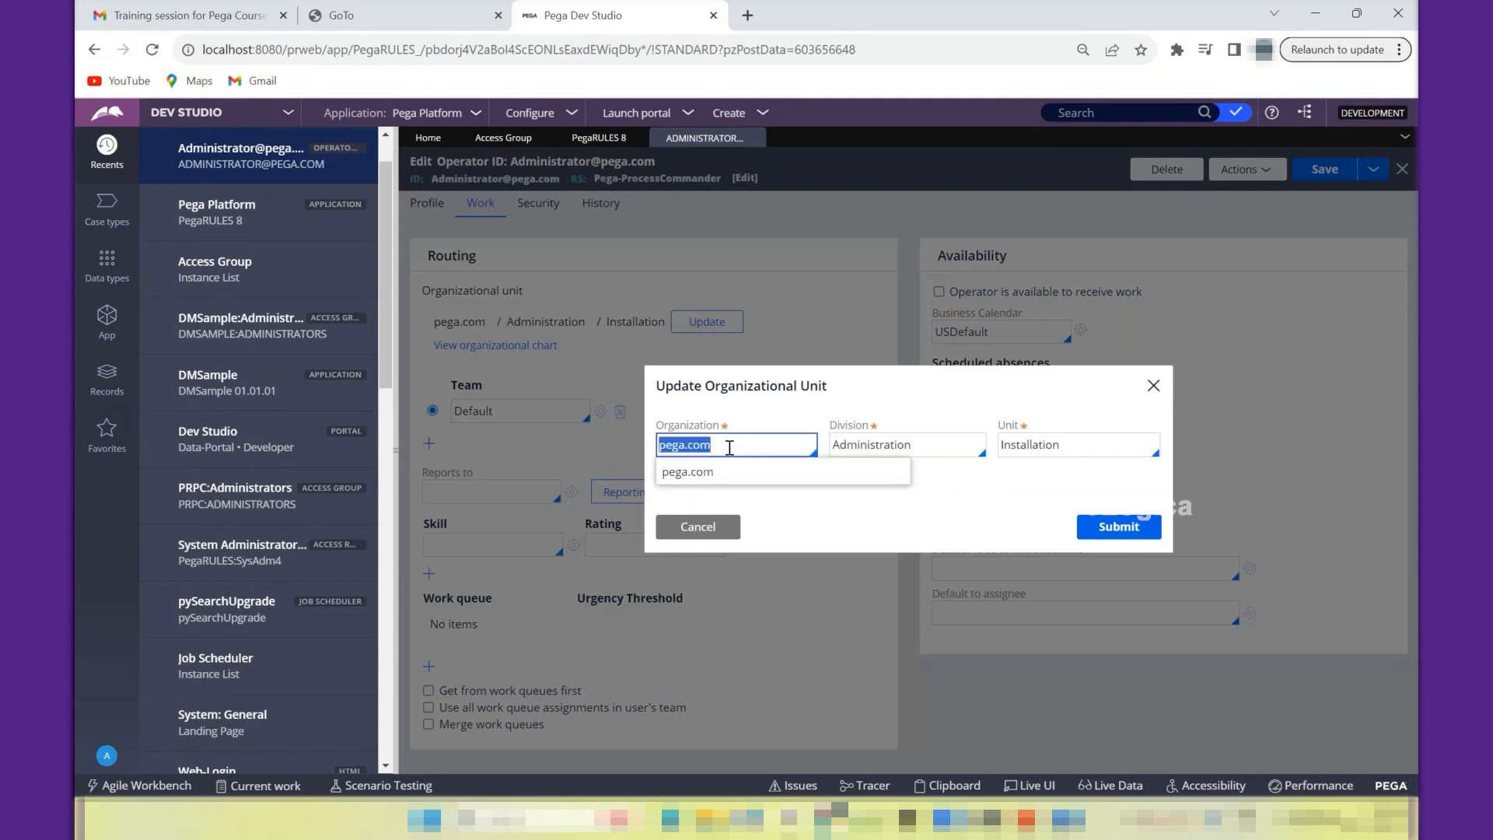
pyautogui.press('BackSpace')
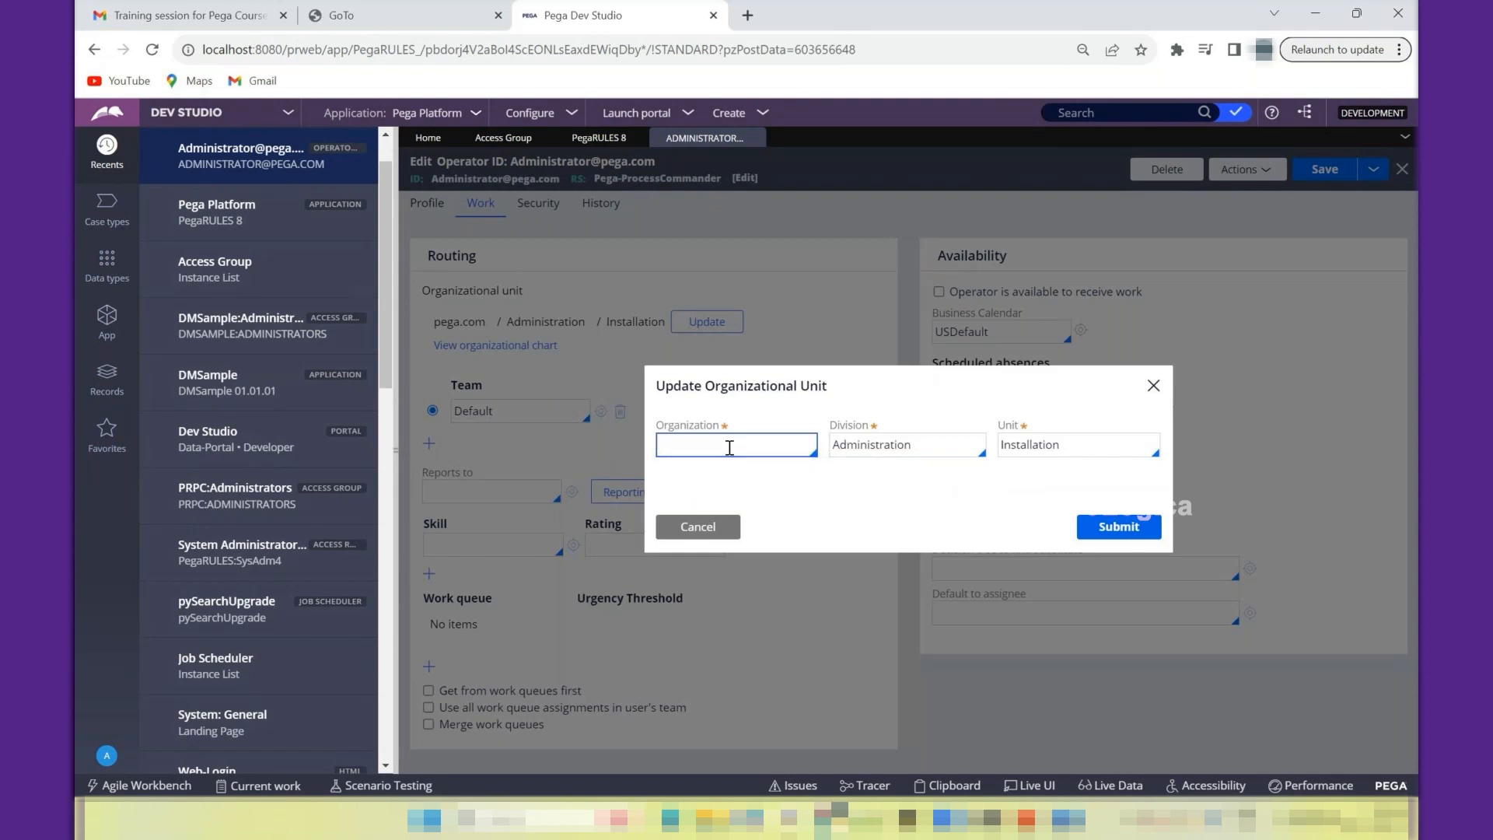
pyautogui.press('Down')
pyautogui.press('Down')
pyautogui.press('Down')
pyautogui.press('Down')
pyautogui.press('Down')
pyautogui.press('Down')
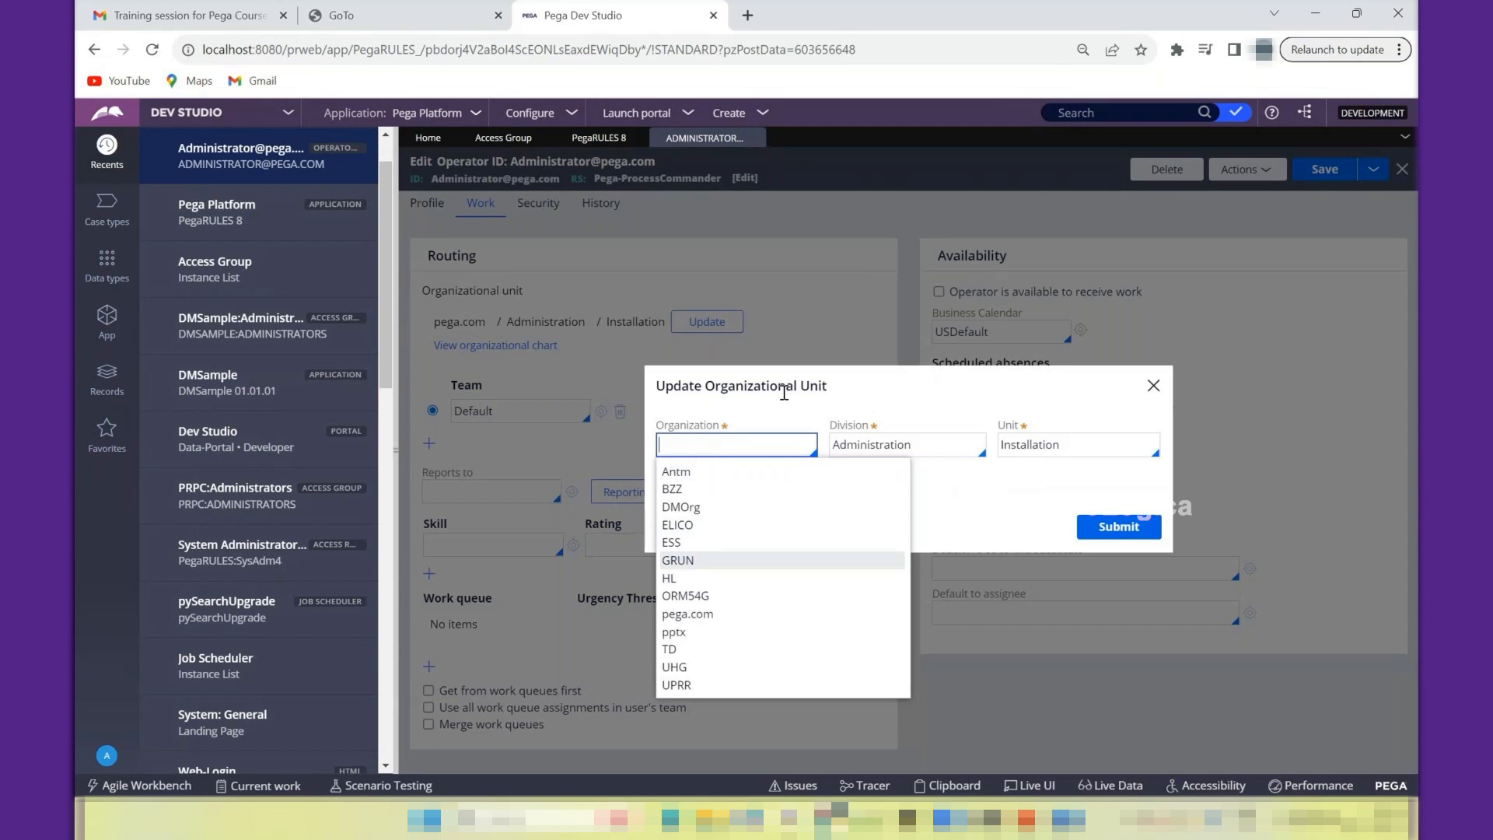
pyautogui.click(1154, 389)
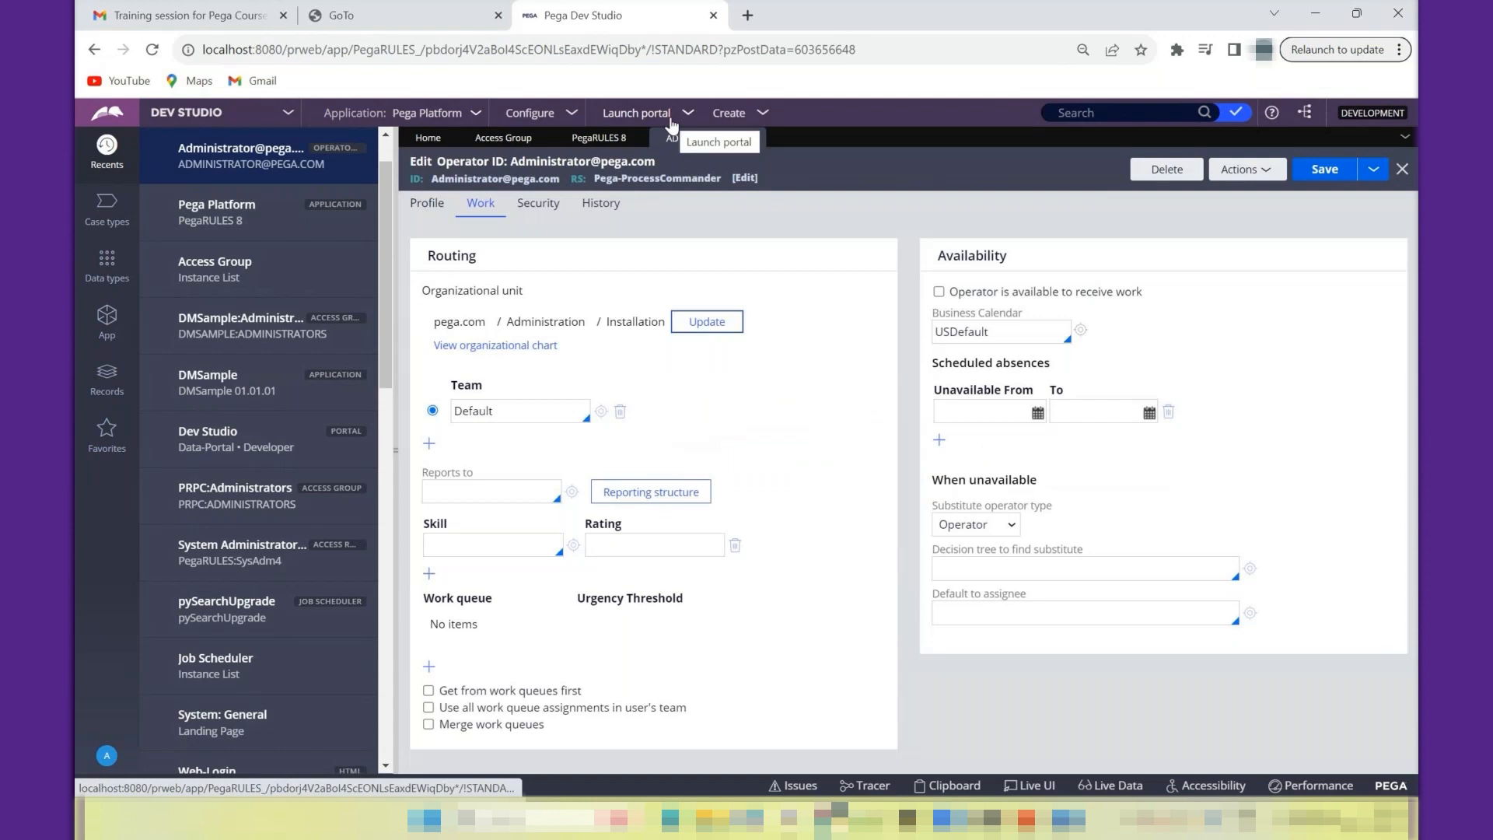
# - Open the Organizational Chart from the Org & Security configuration
pyautogui.click(558, 117)
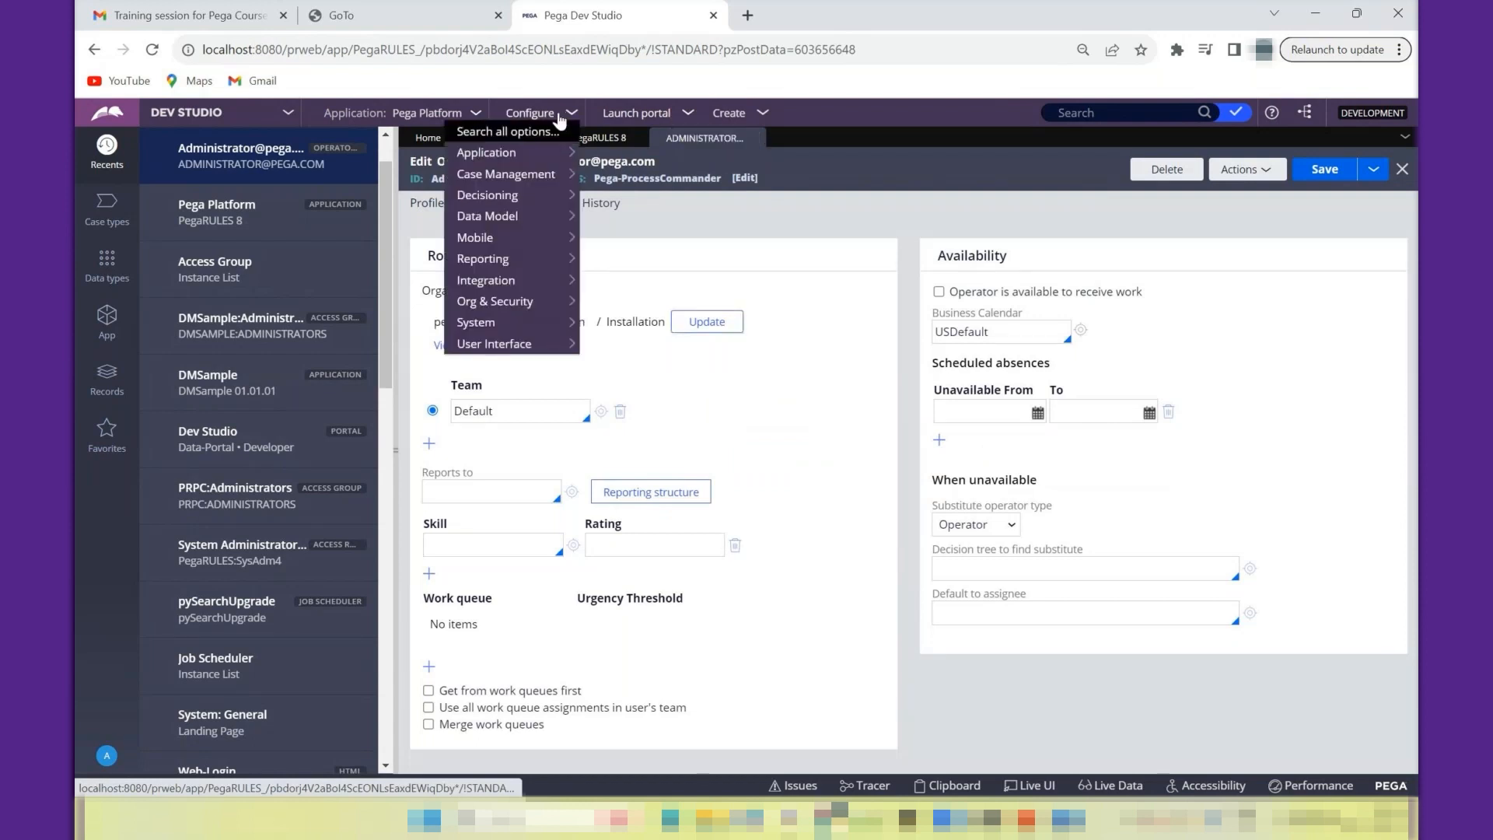
pyautogui.moveTo(511, 308)
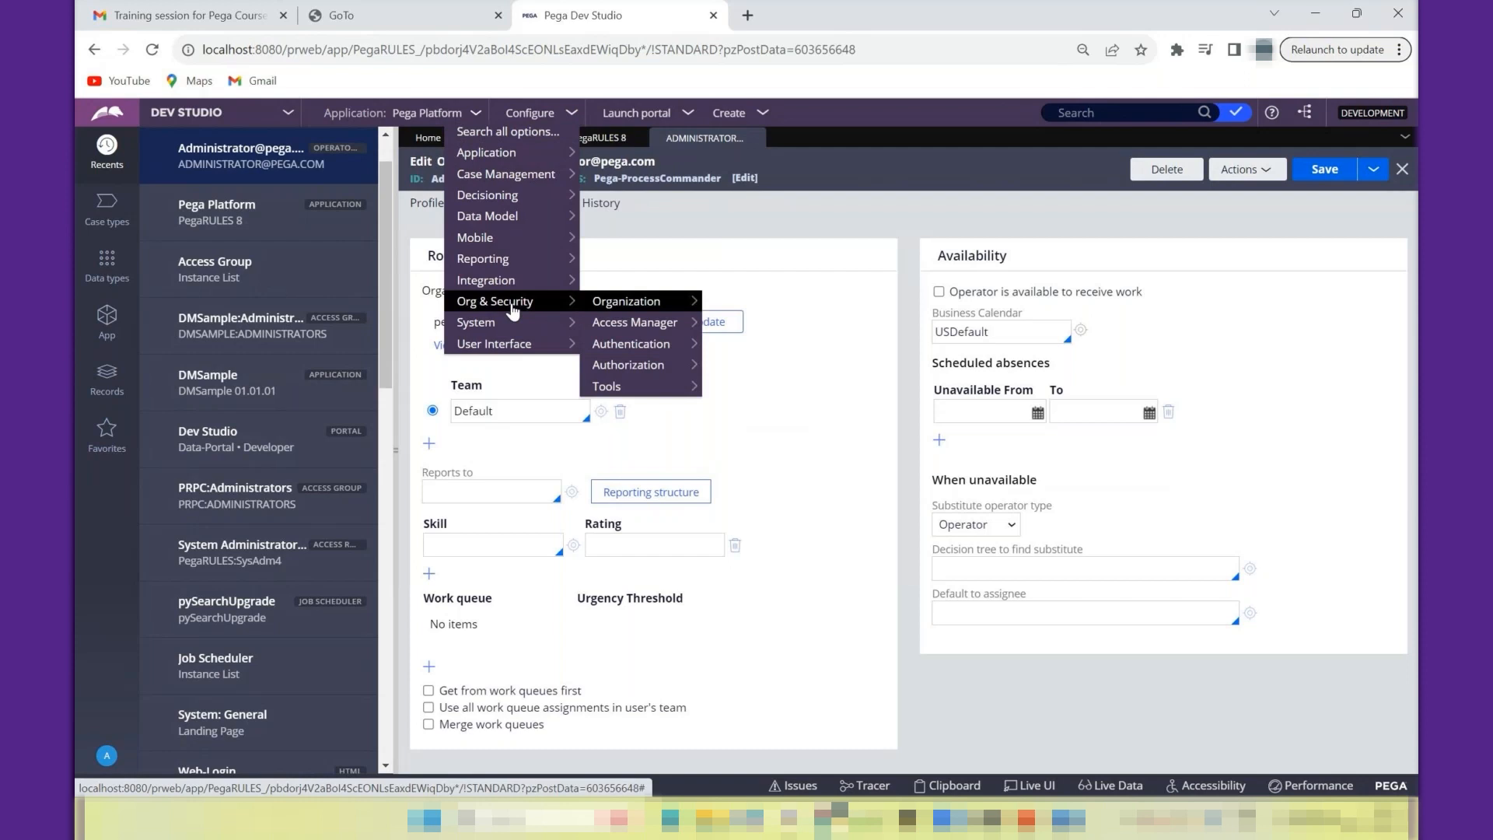
pyautogui.moveTo(598, 307)
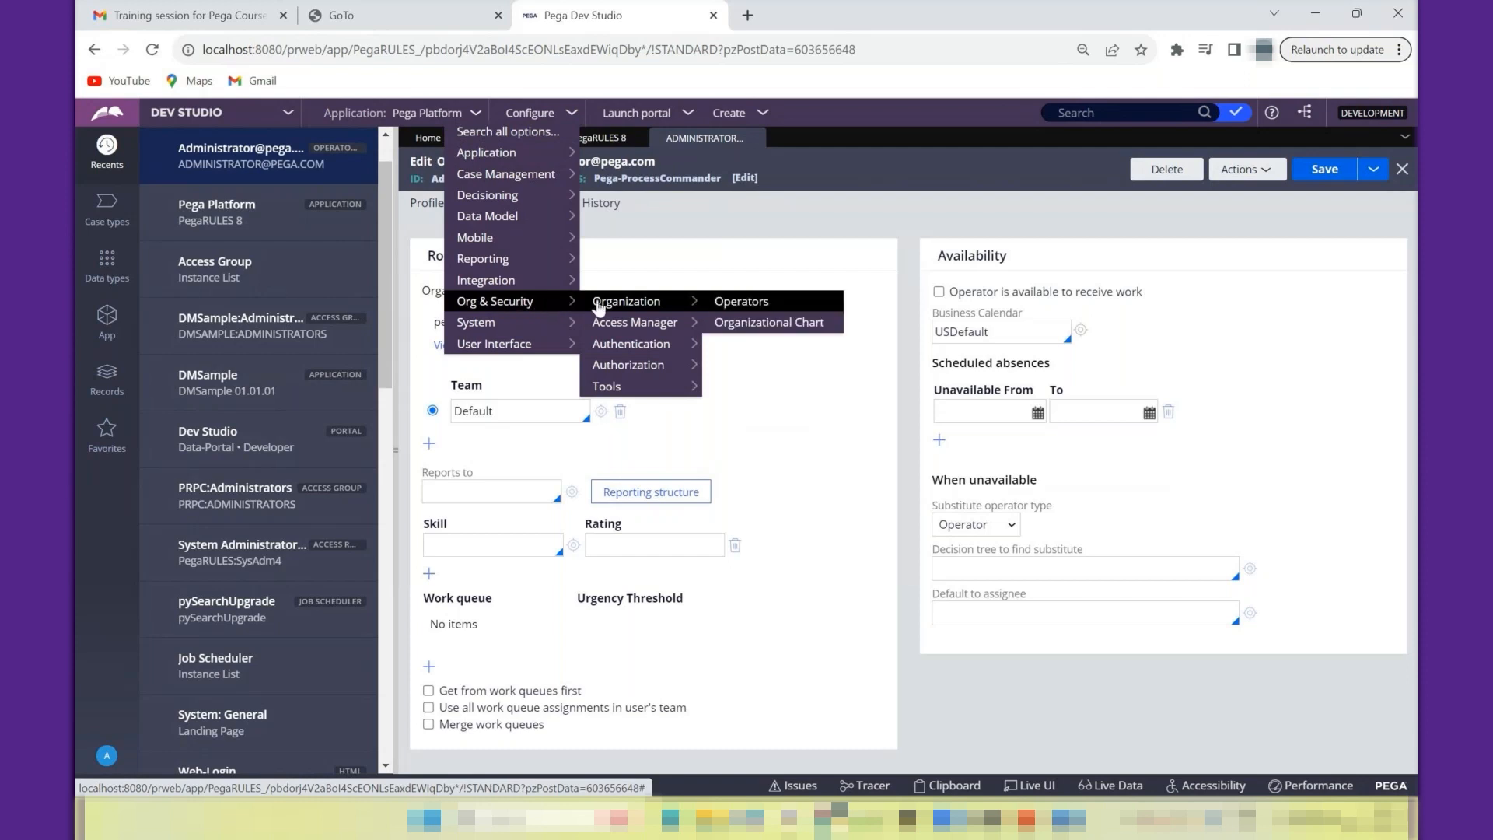
pyautogui.click(751, 327)
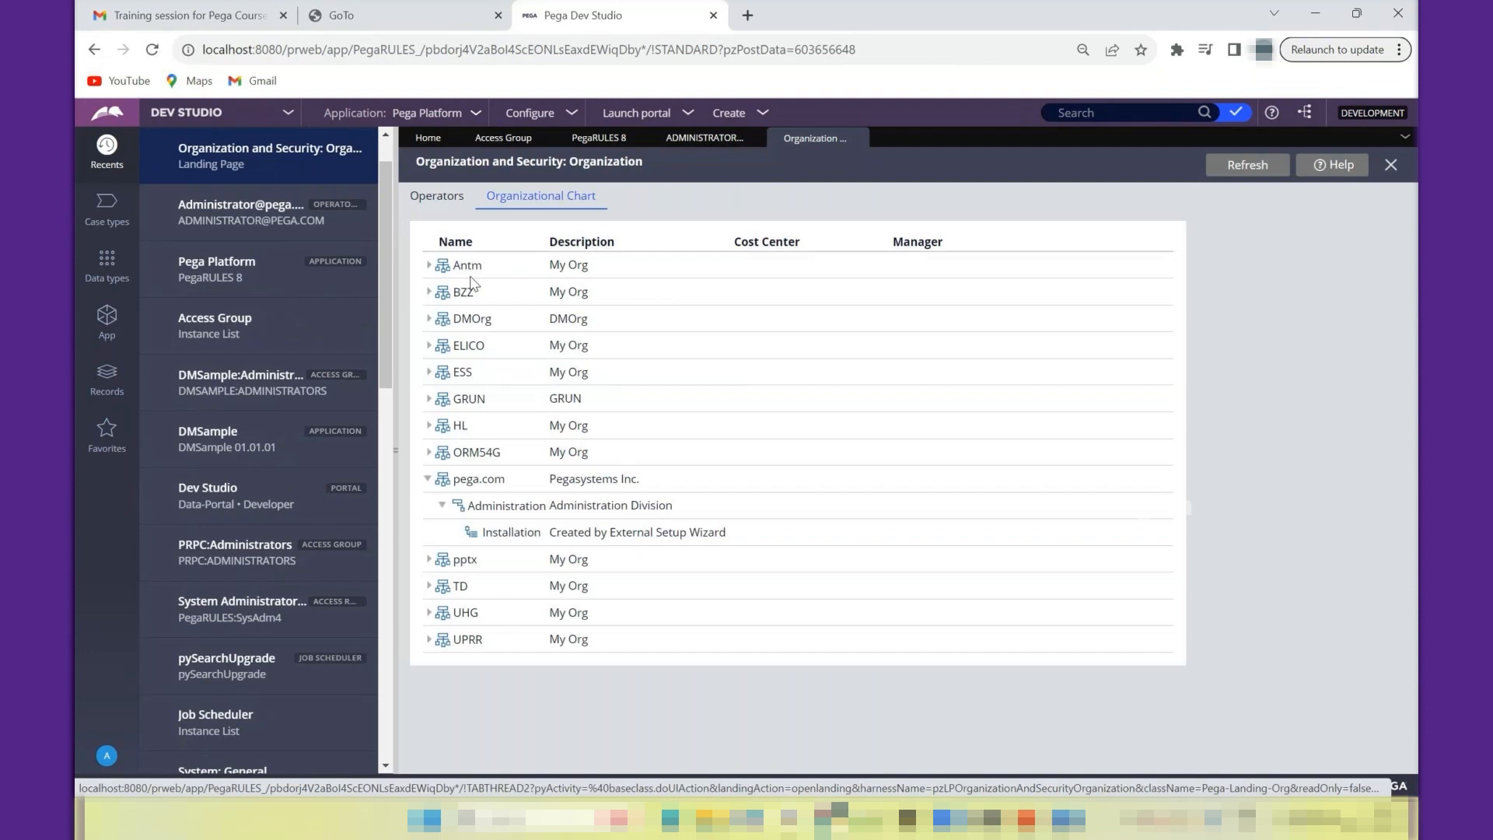
# - Expand the Antm and BZZ organizations down to their units, and DMOrg down to its division
pyautogui.click(428, 266)
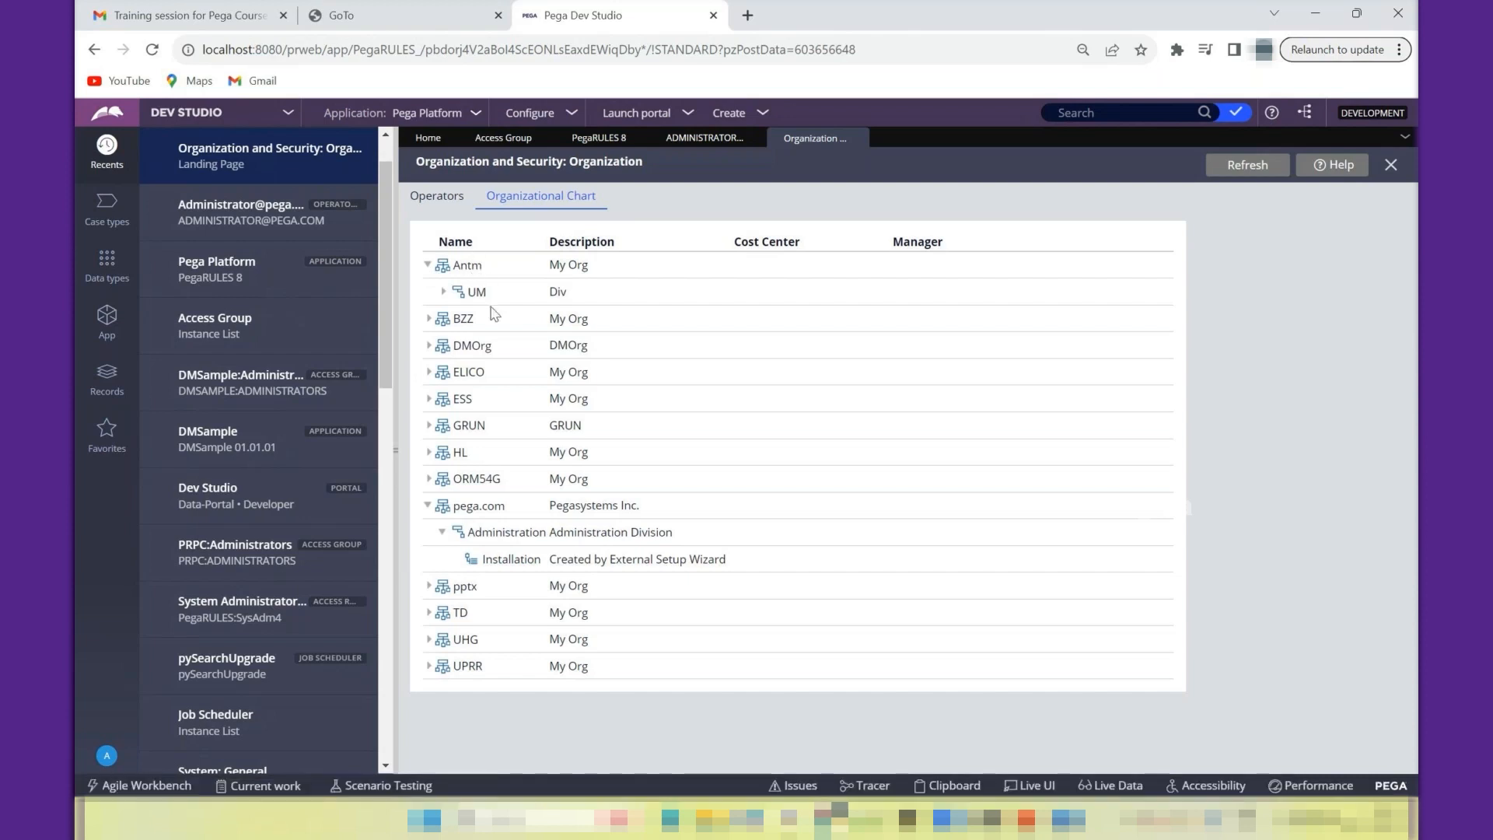
pyautogui.click(443, 294)
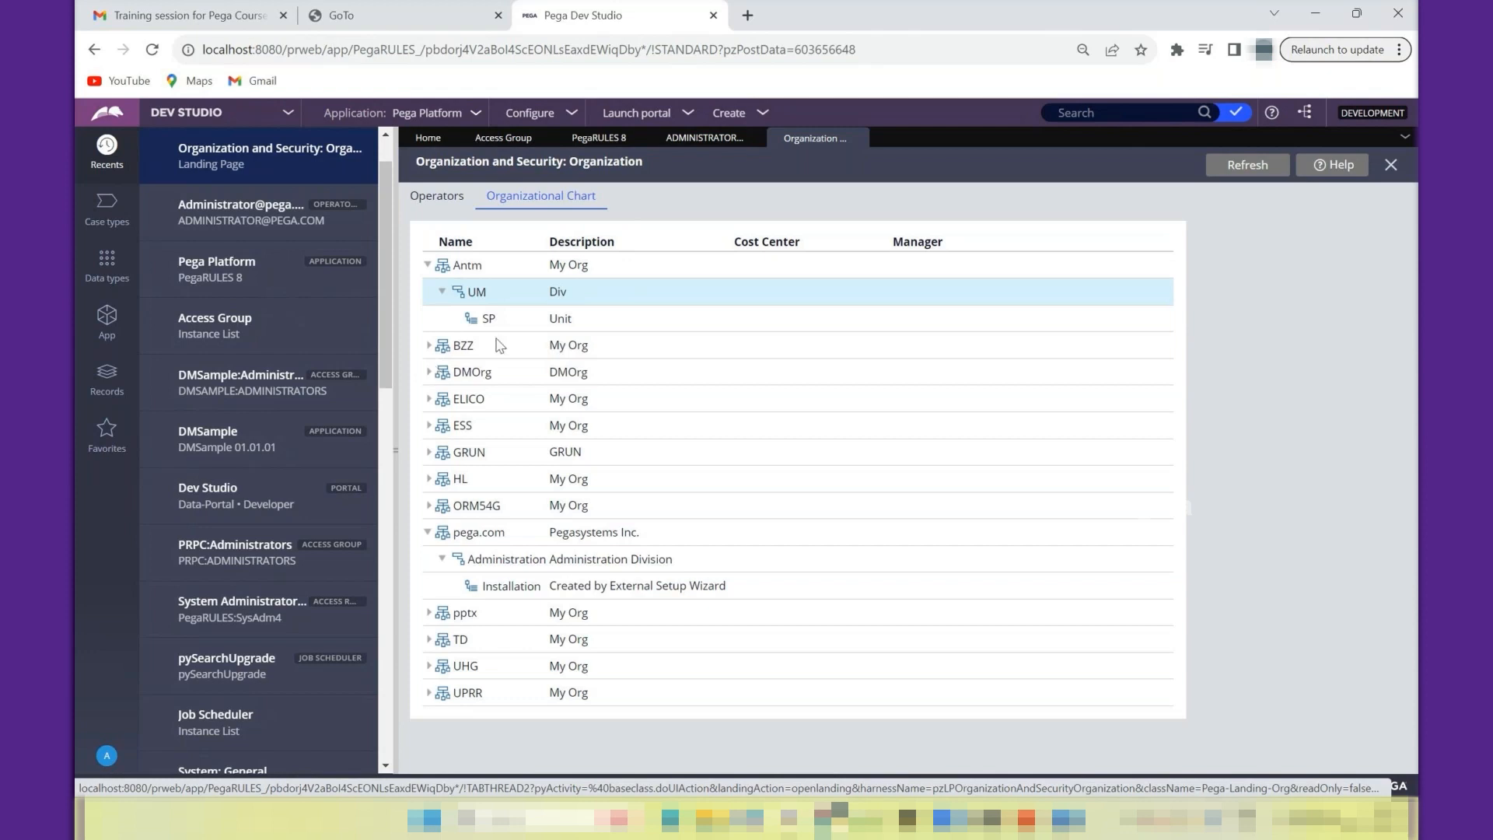
pyautogui.click(429, 347)
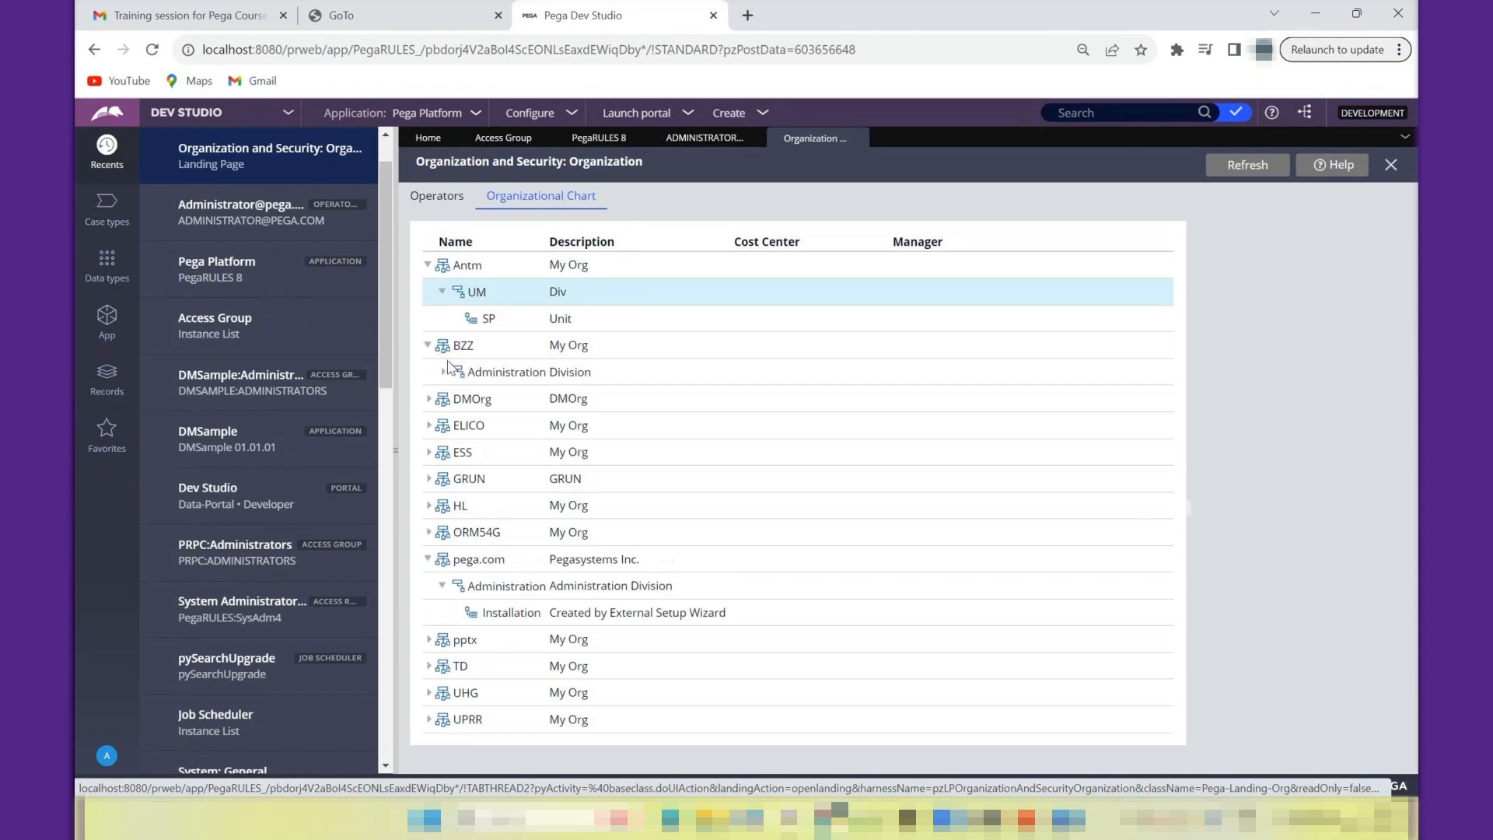
pyautogui.click(446, 373)
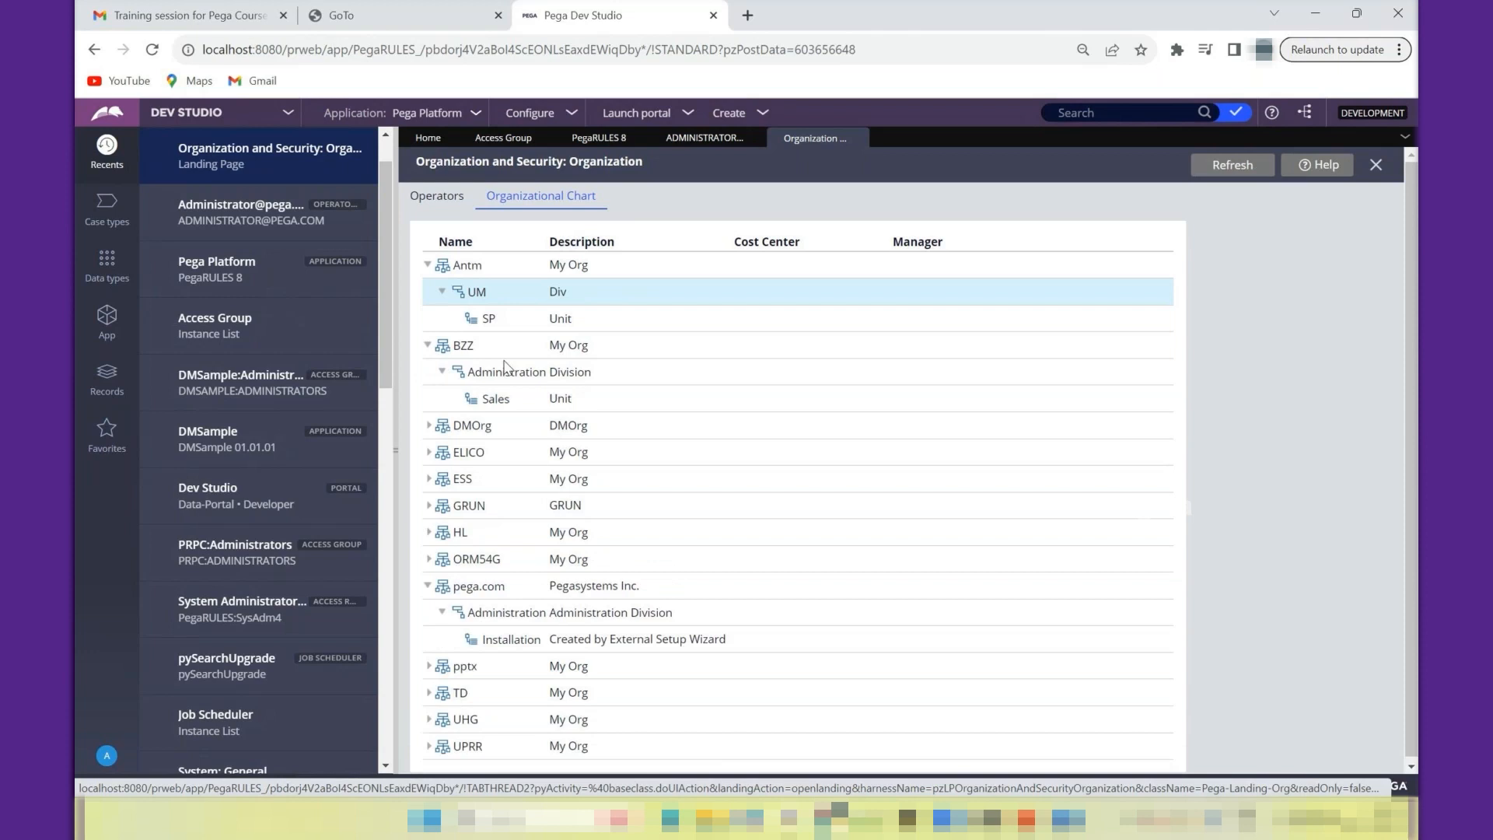
pyautogui.click(429, 426)
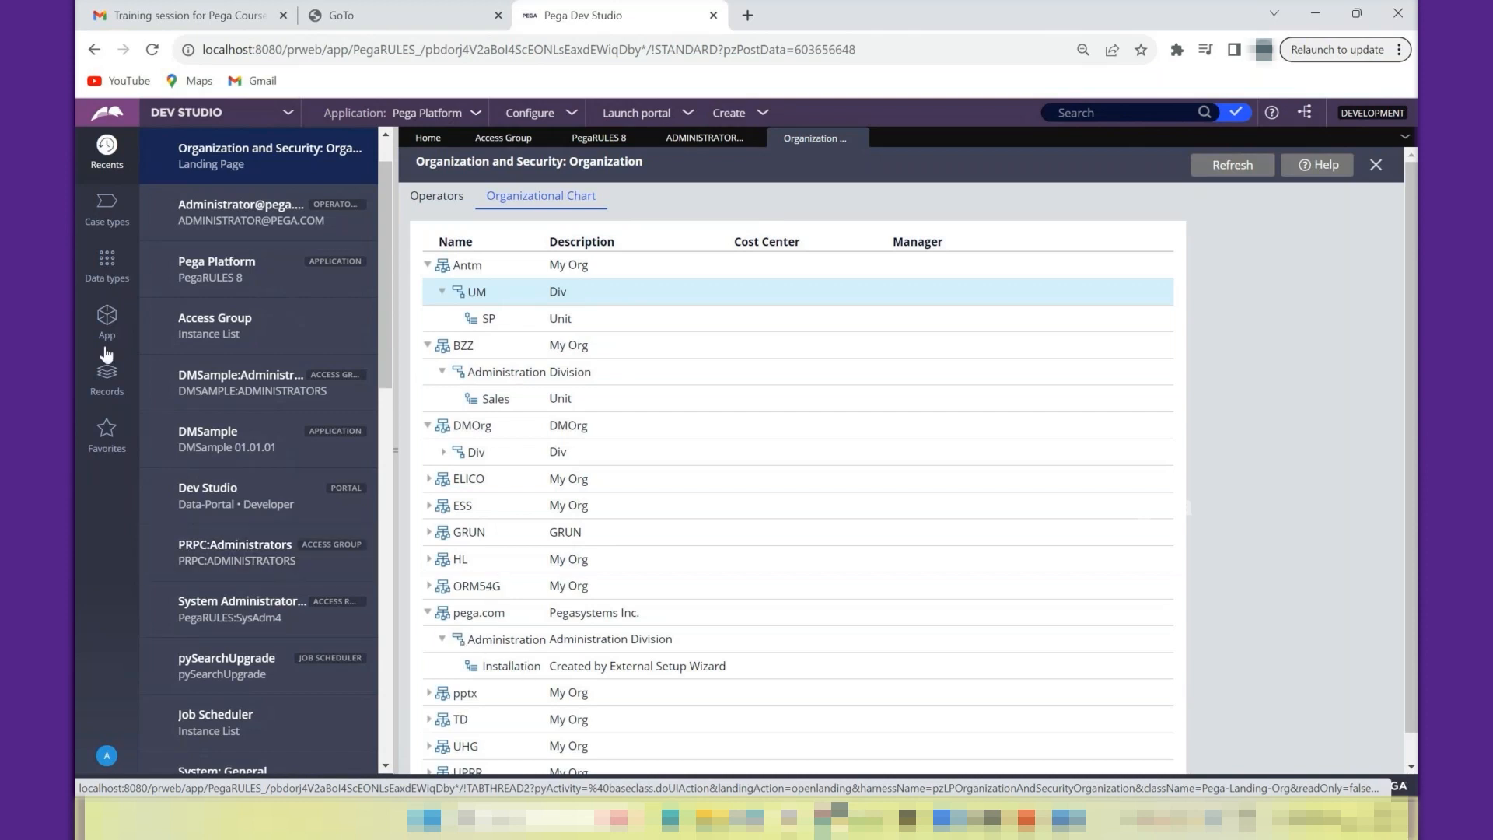
# - List the Organization record types in the Records explorer and open the Antm organization record from the chart
pyautogui.click(107, 393)
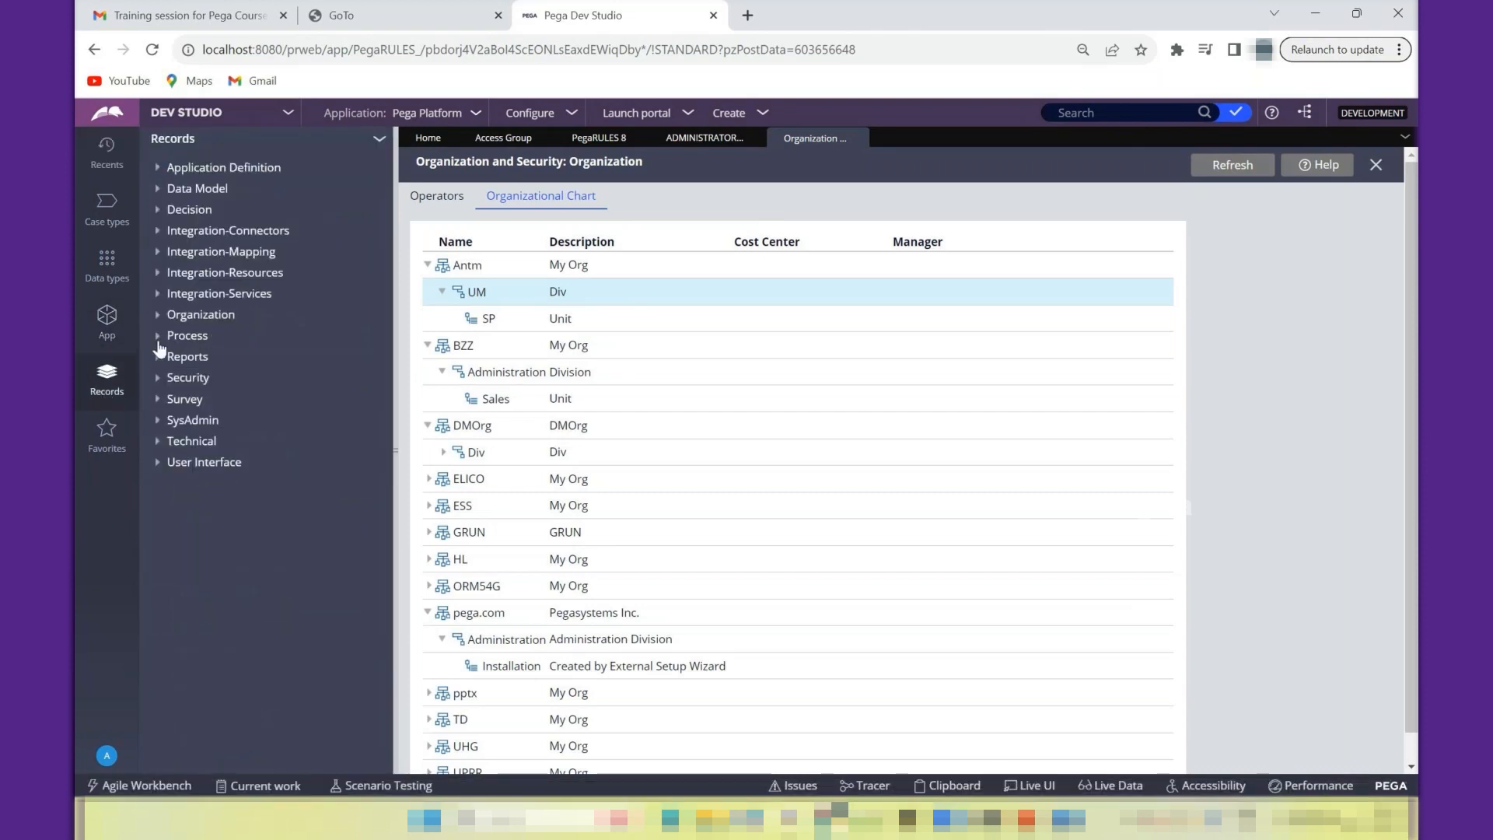
pyautogui.click(161, 315)
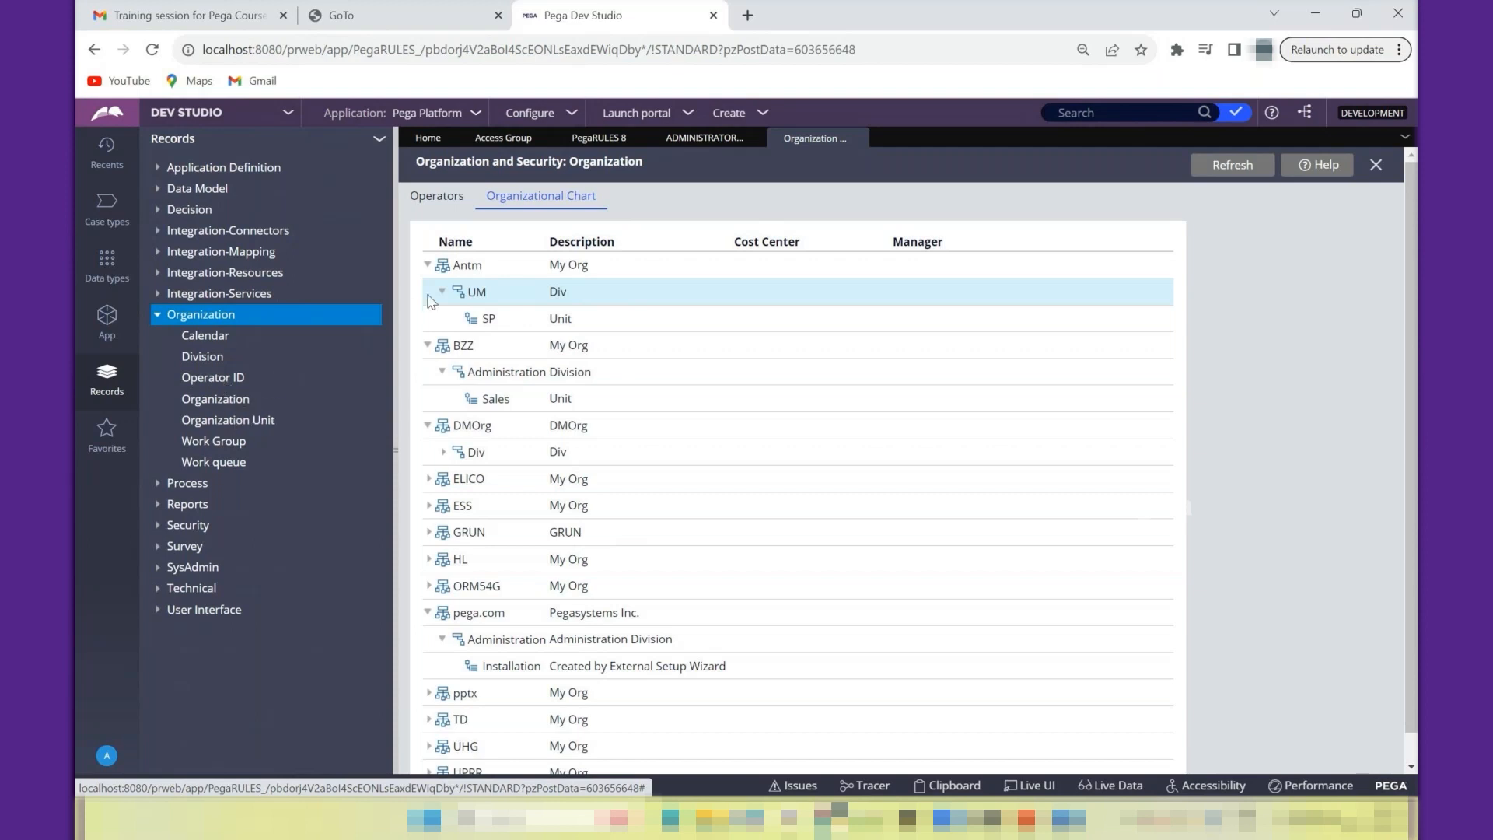
pyautogui.click(497, 269)
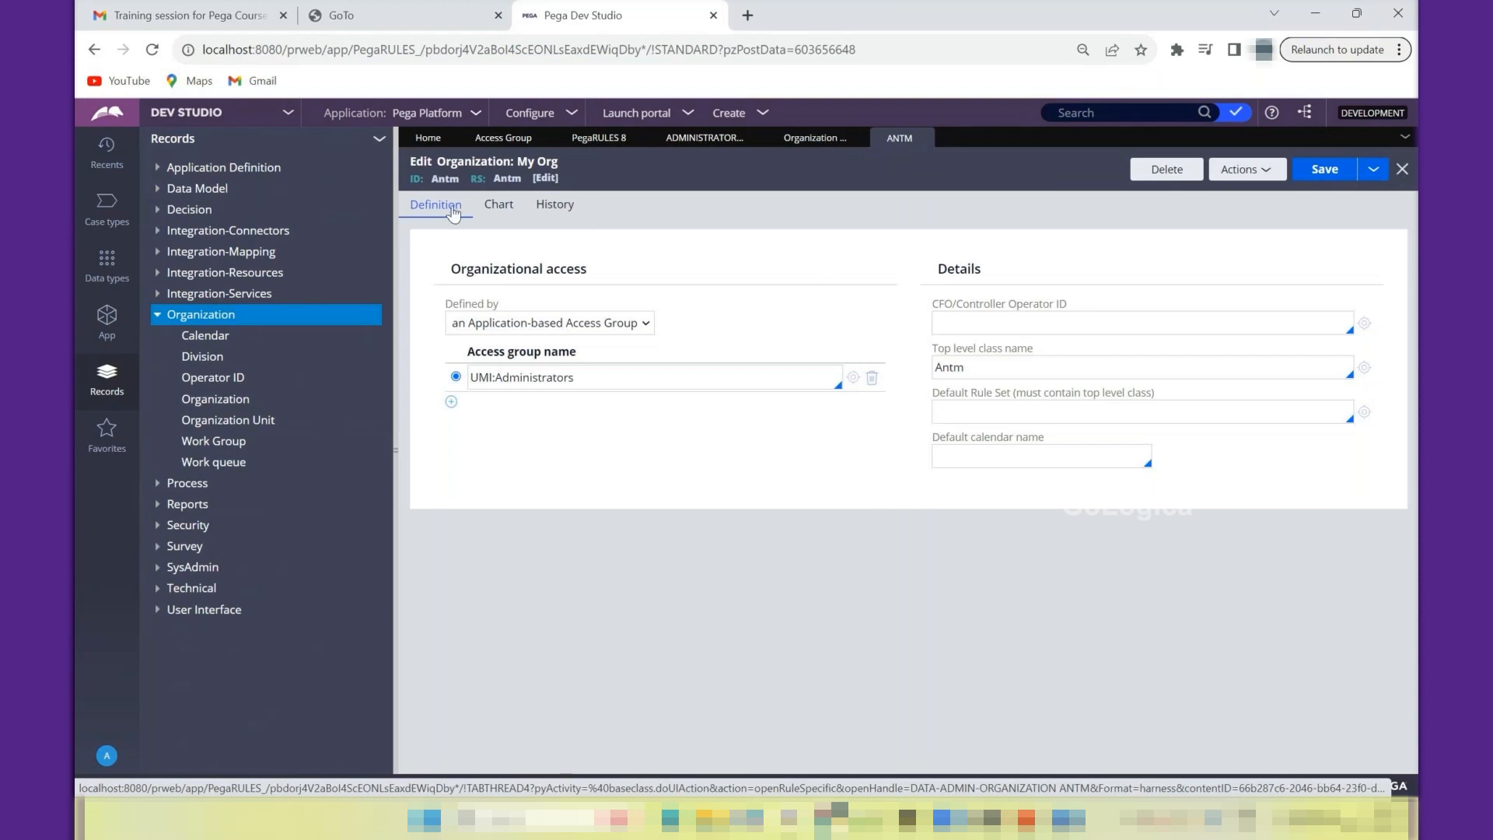
# - View the Antm organization's chart and definition, and close it along with the organizational chart and the administrator operator record
pyautogui.click(492, 210)
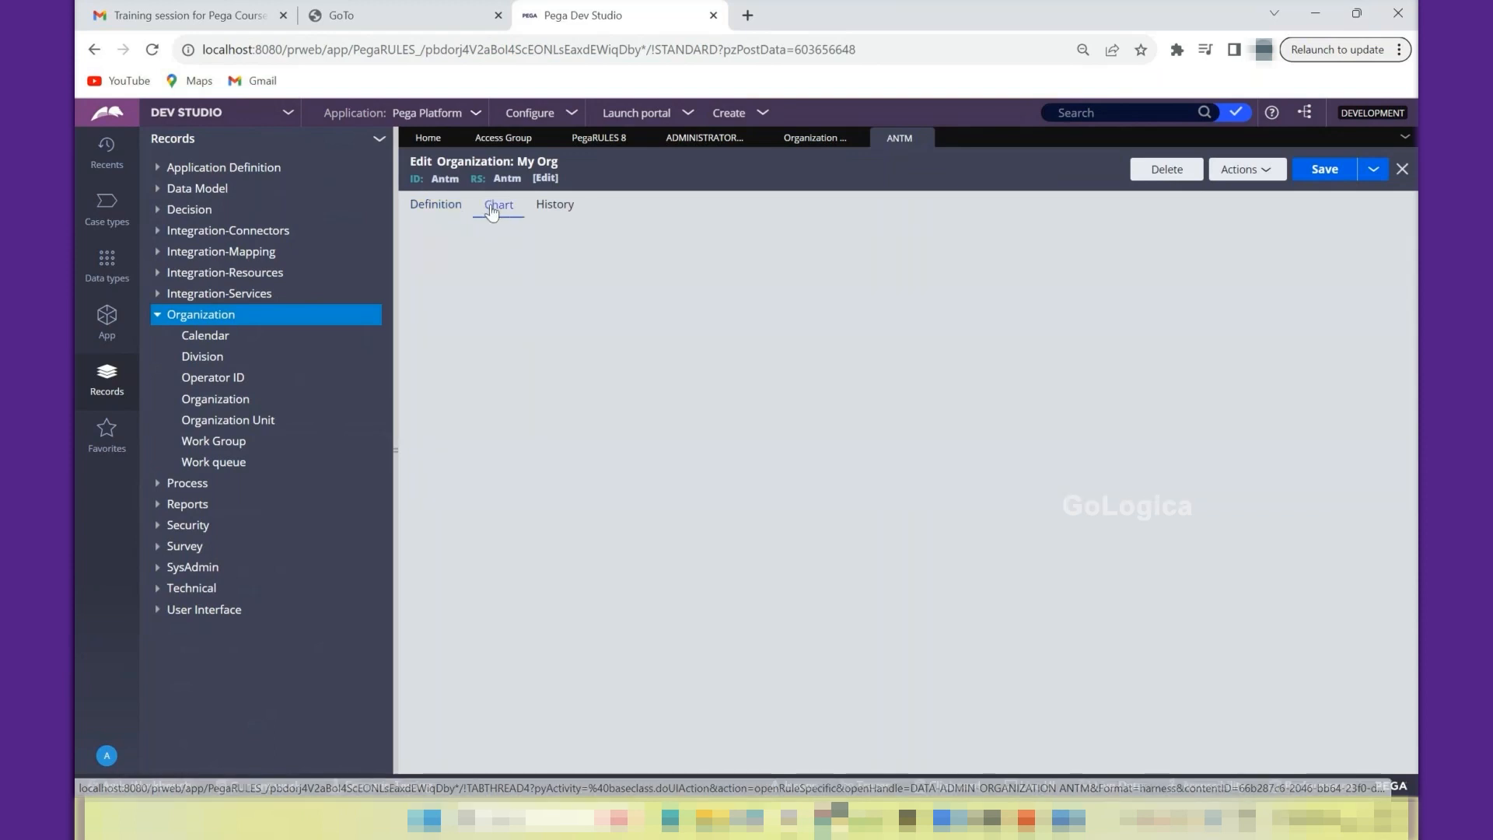
pyautogui.click(433, 213)
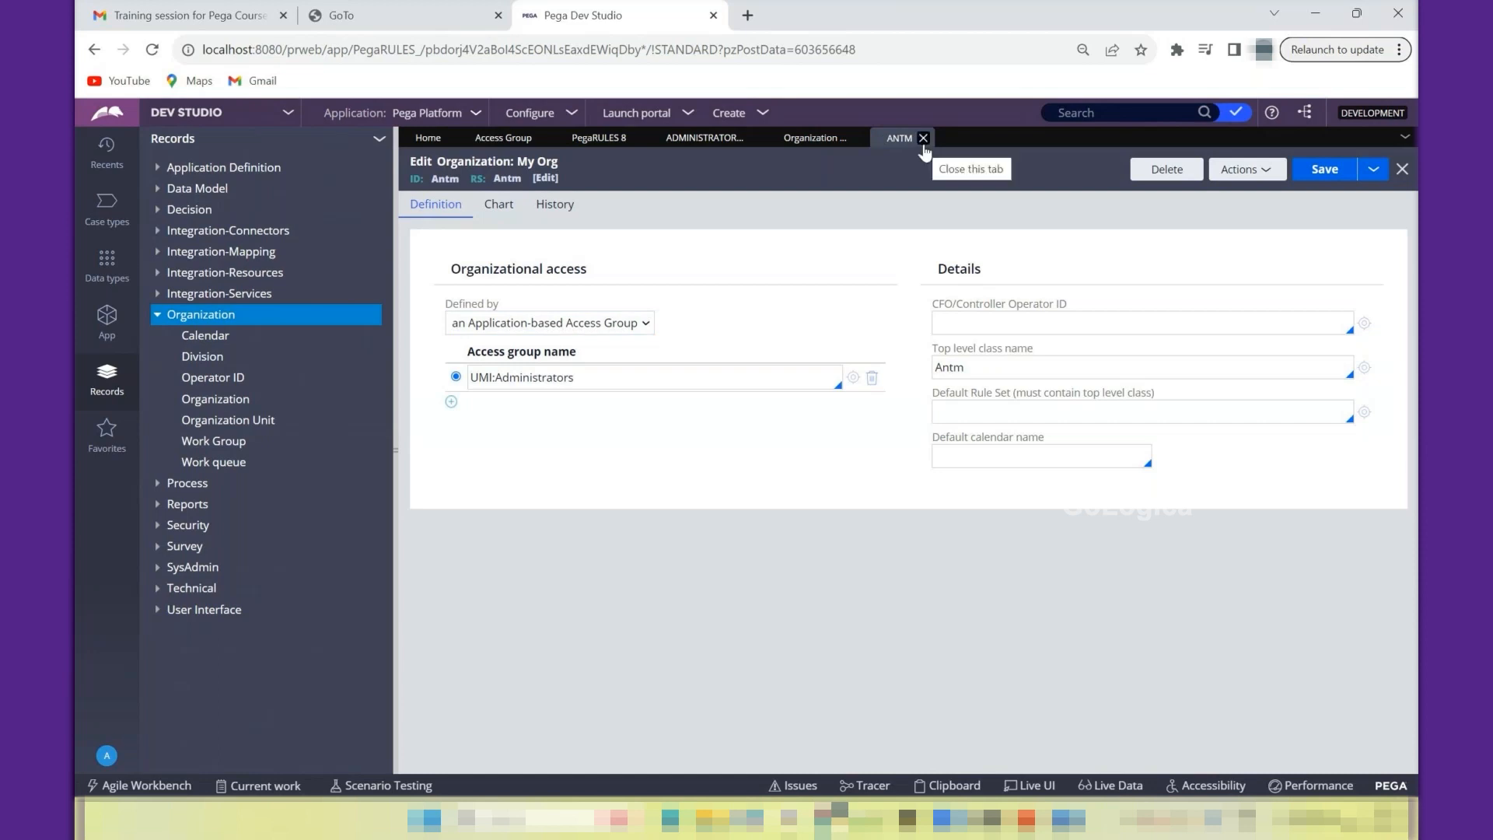
pyautogui.click(923, 138)
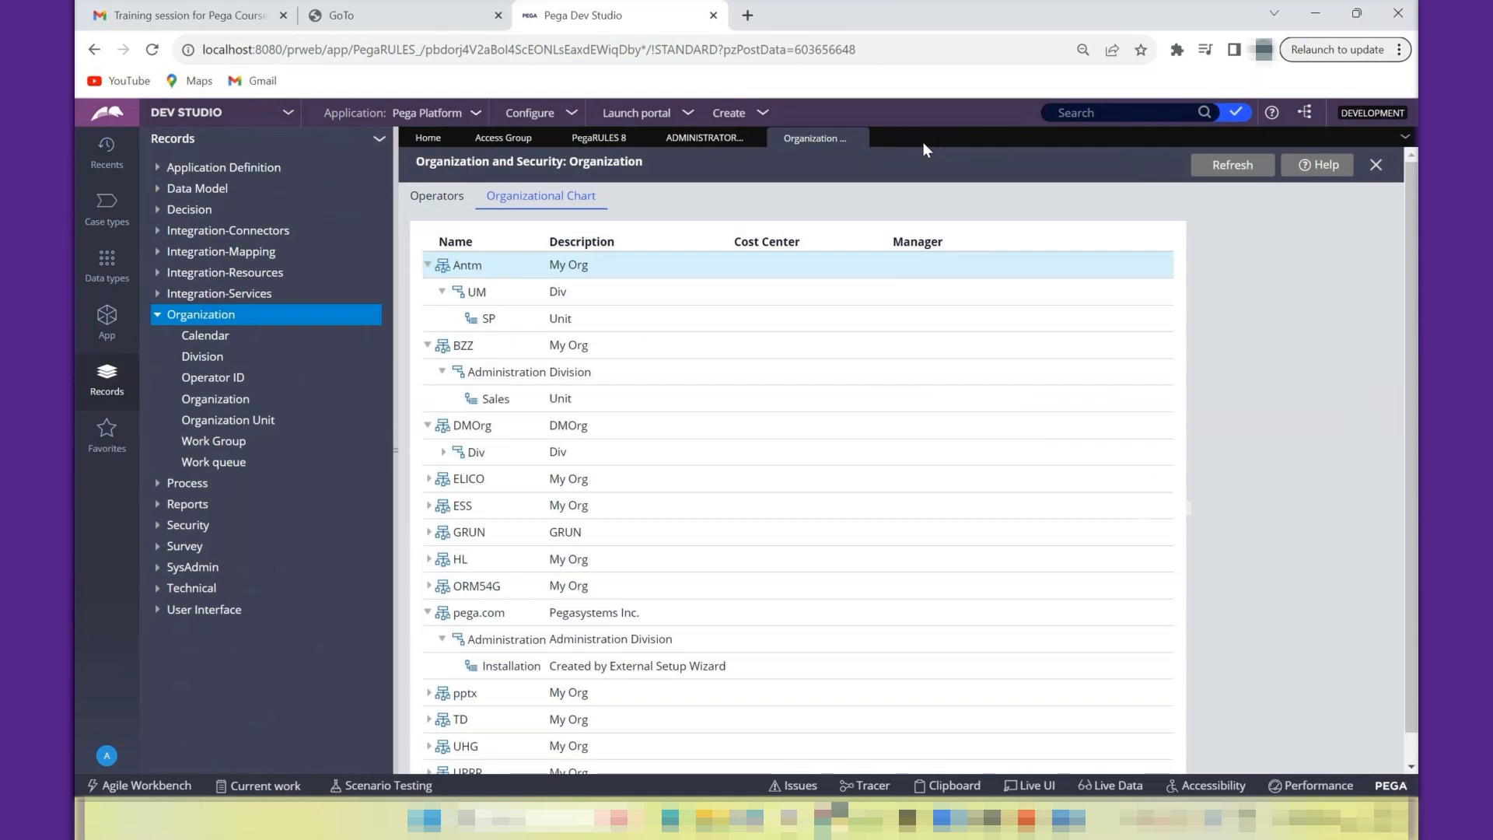
pyautogui.click(862, 138)
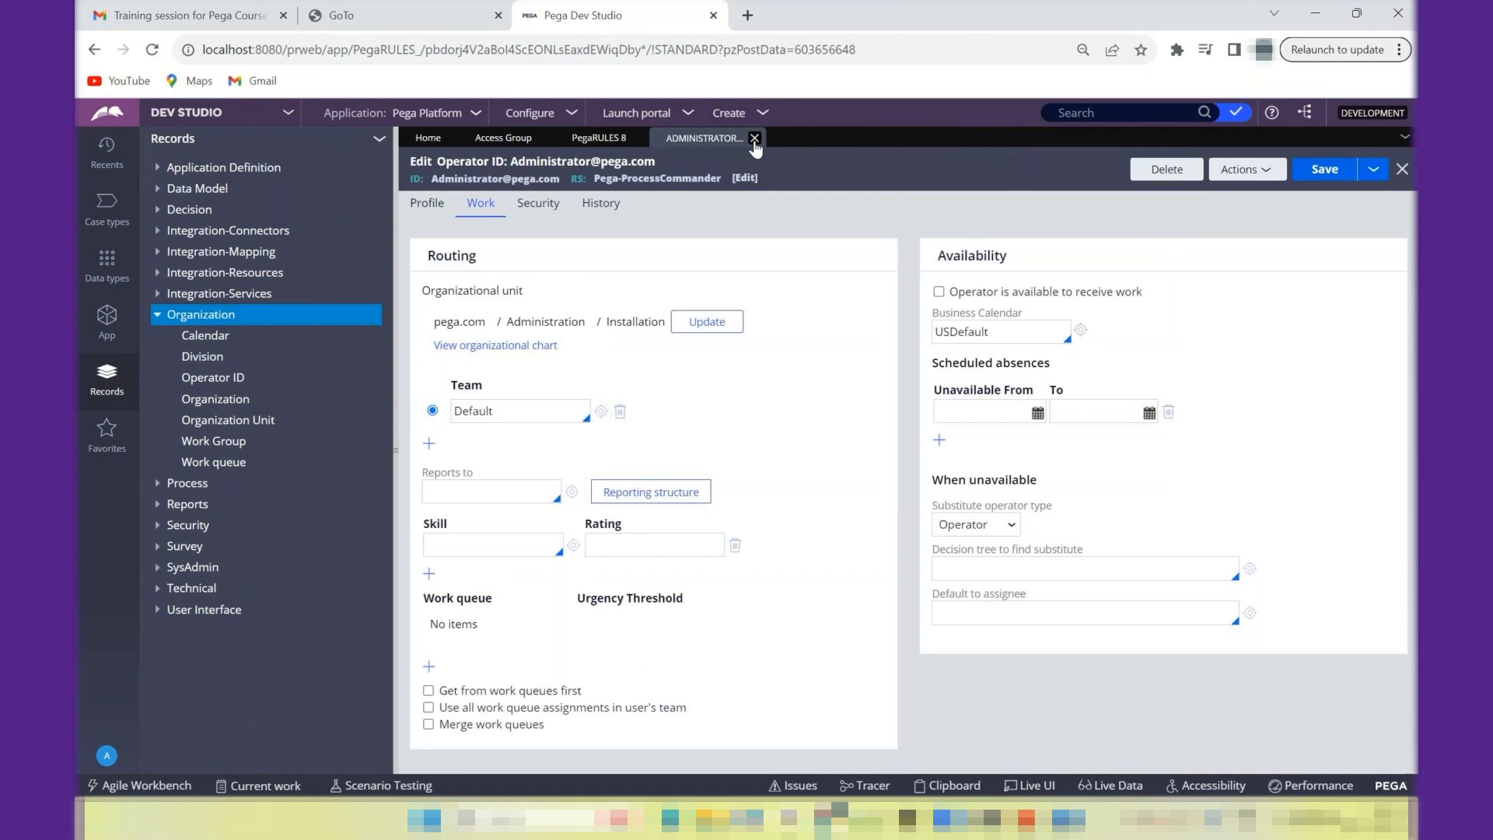
pyautogui.click(754, 138)
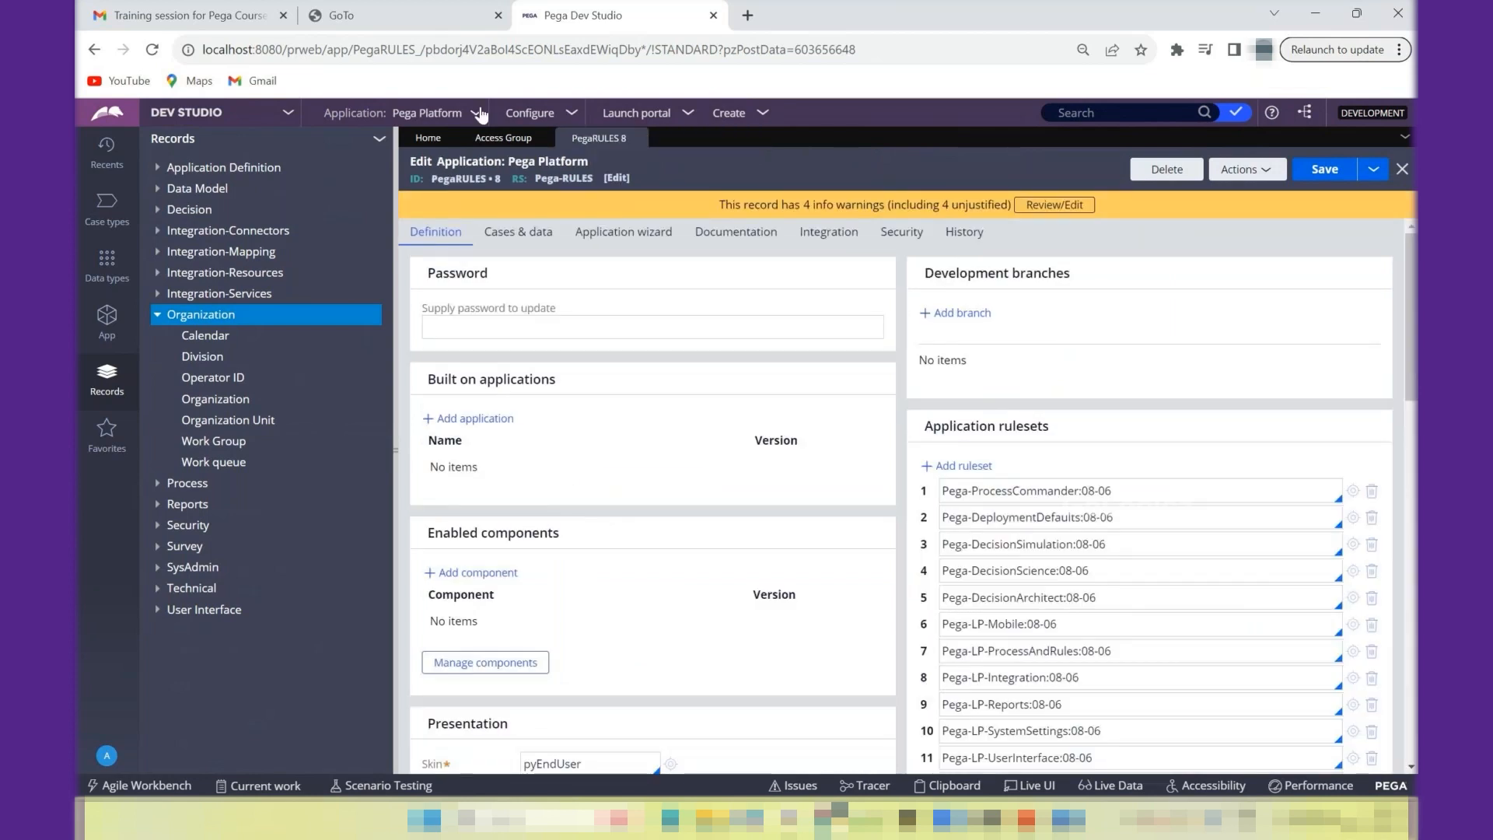
# - Highlight the Built on applications heading of the Pega Platform application, and add an empty built-on application row and remove it
pyautogui.click(732, 336)
pyautogui.moveTo(428, 380); pyautogui.dragTo(561, 383)
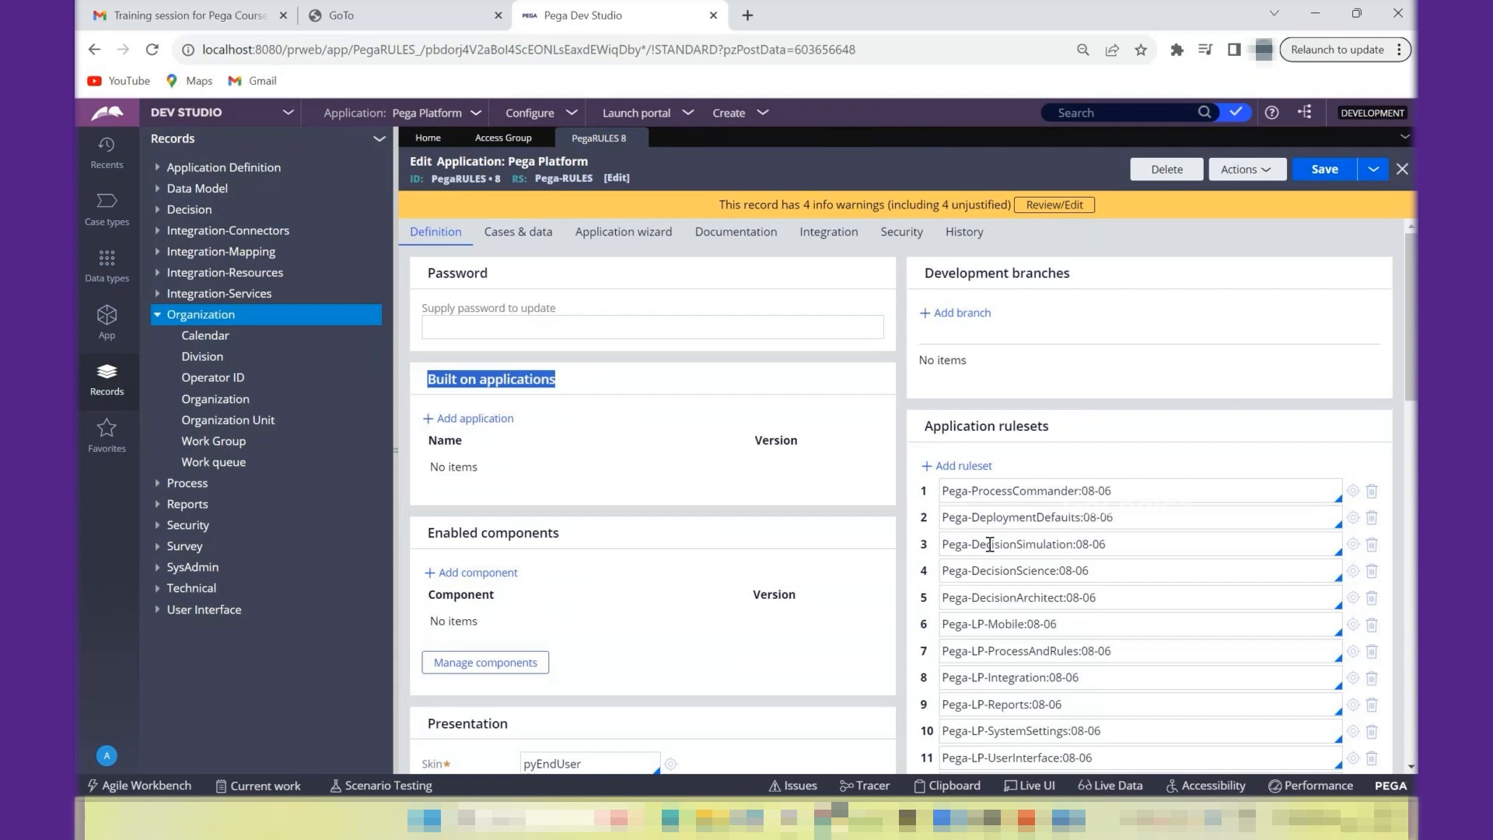
pyautogui.click(1132, 506)
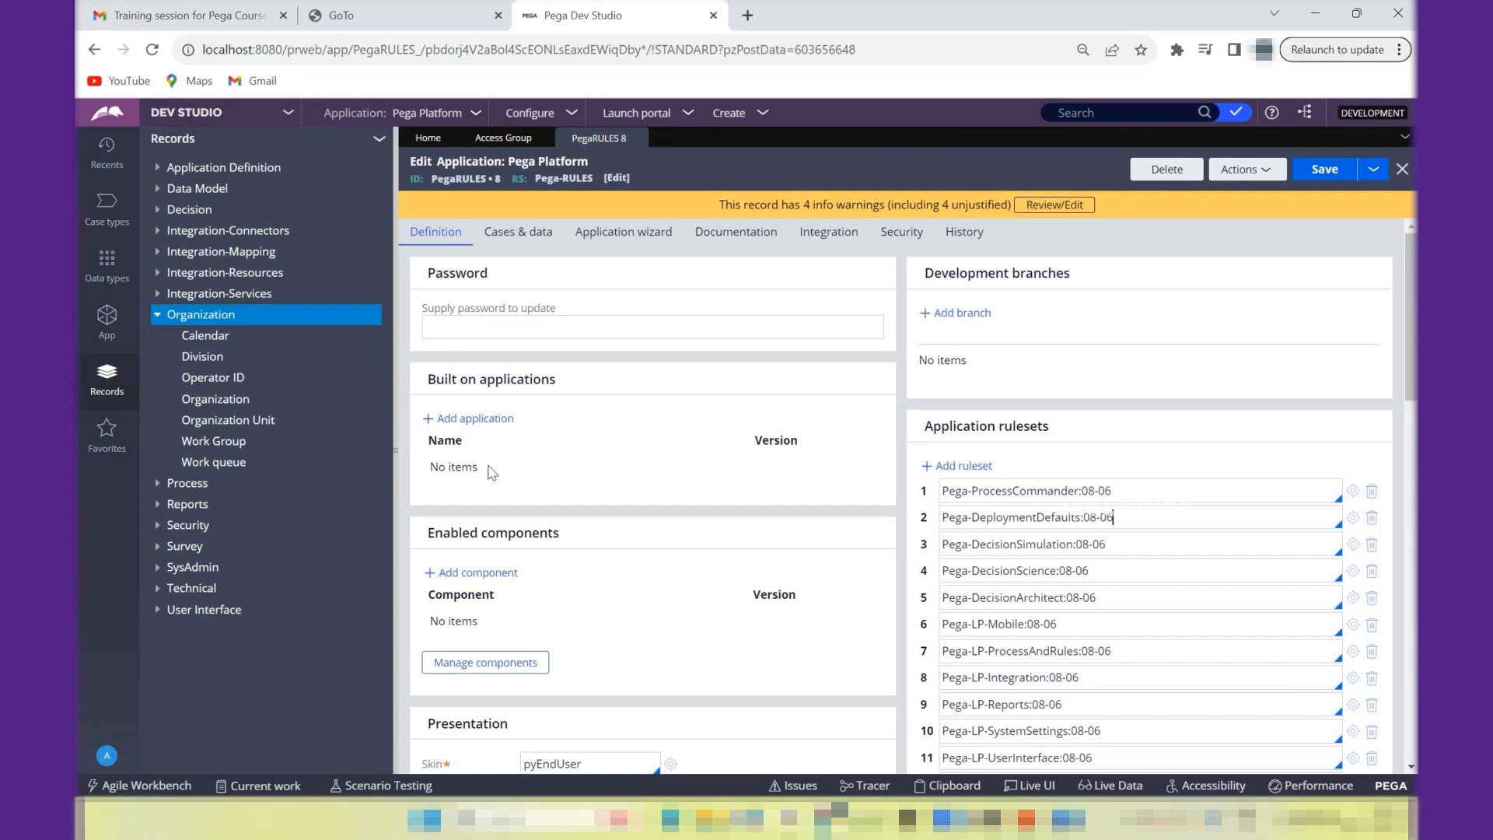
pyautogui.click(487, 419)
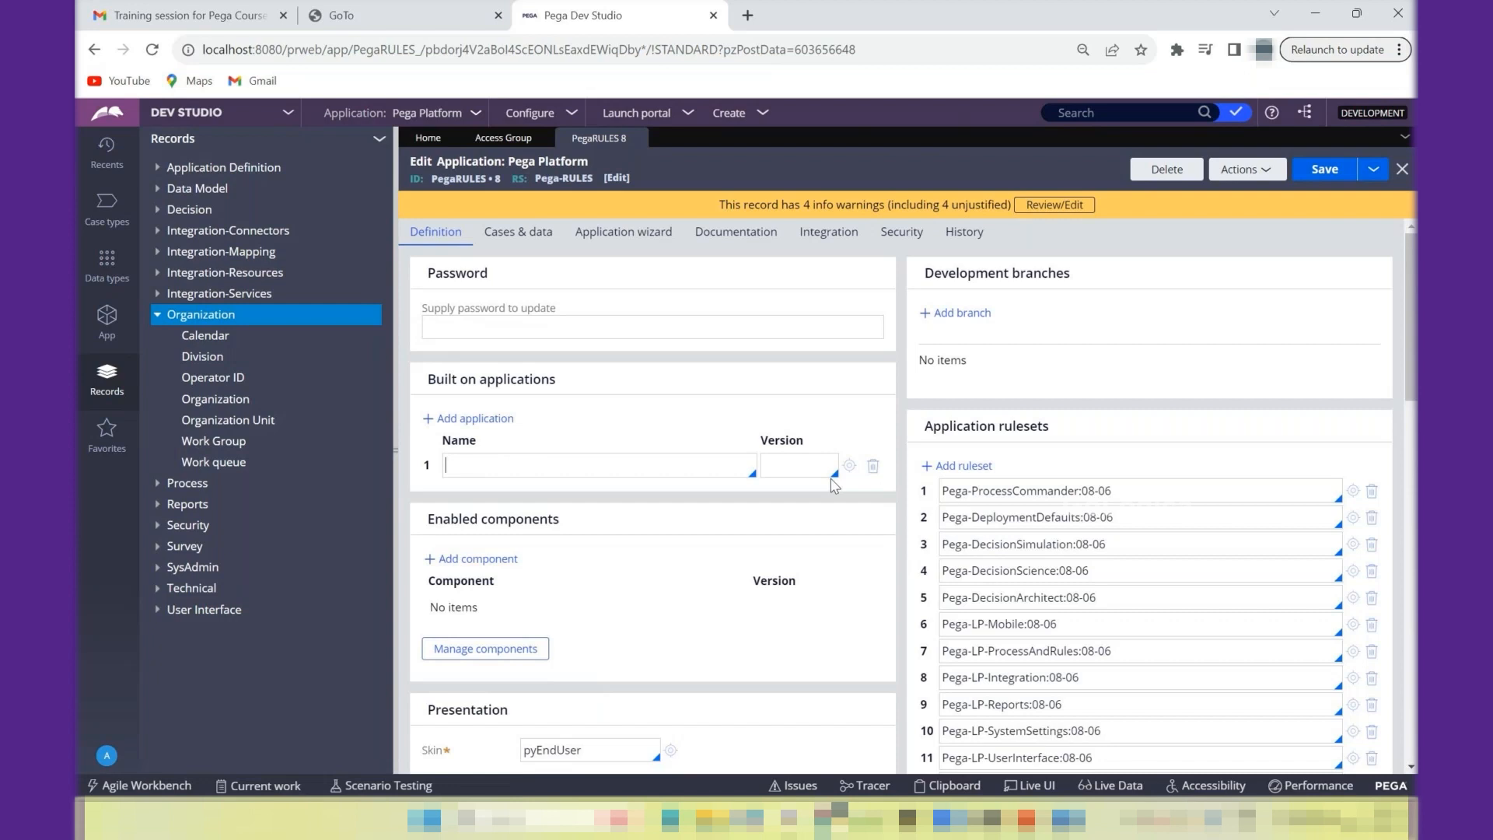
pyautogui.click(874, 467)
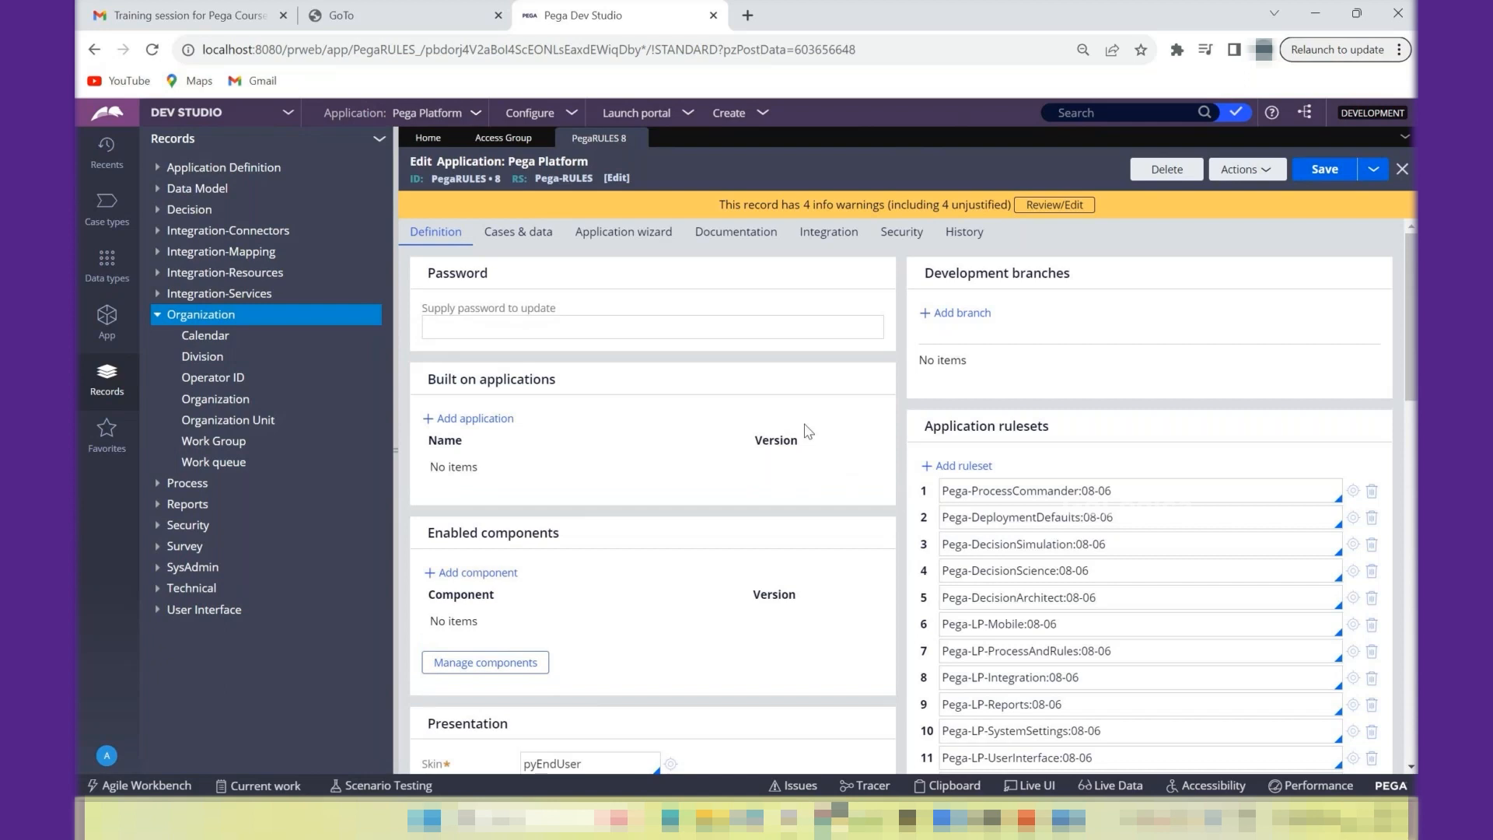
# - Switch to Notepad++ and add the line "Built on Application----" below the Organization Unit entry, separated by a blank line
pyautogui.doubleClick(476, 180)
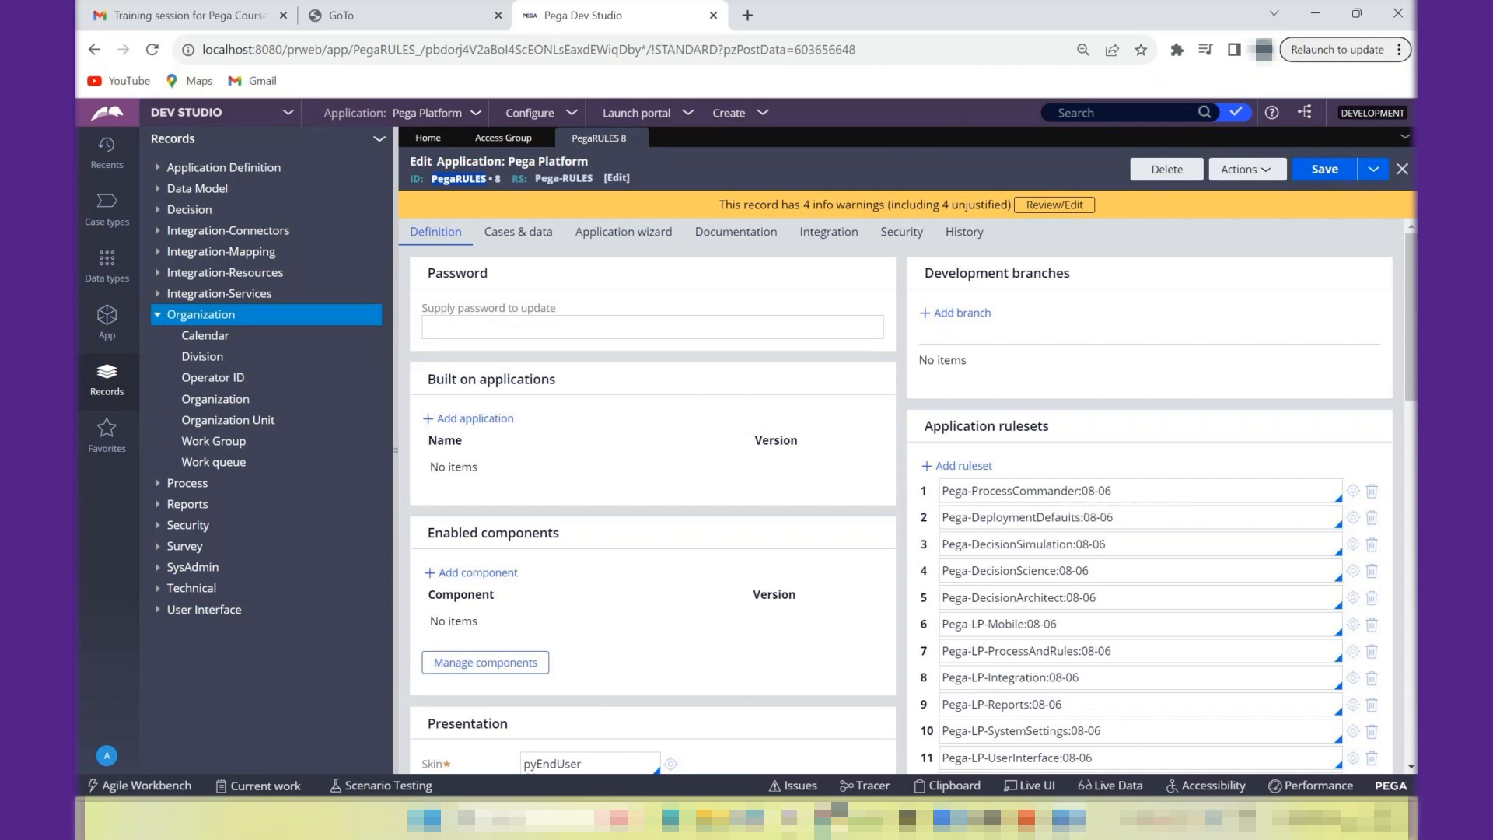
pyautogui.click(863, 716)
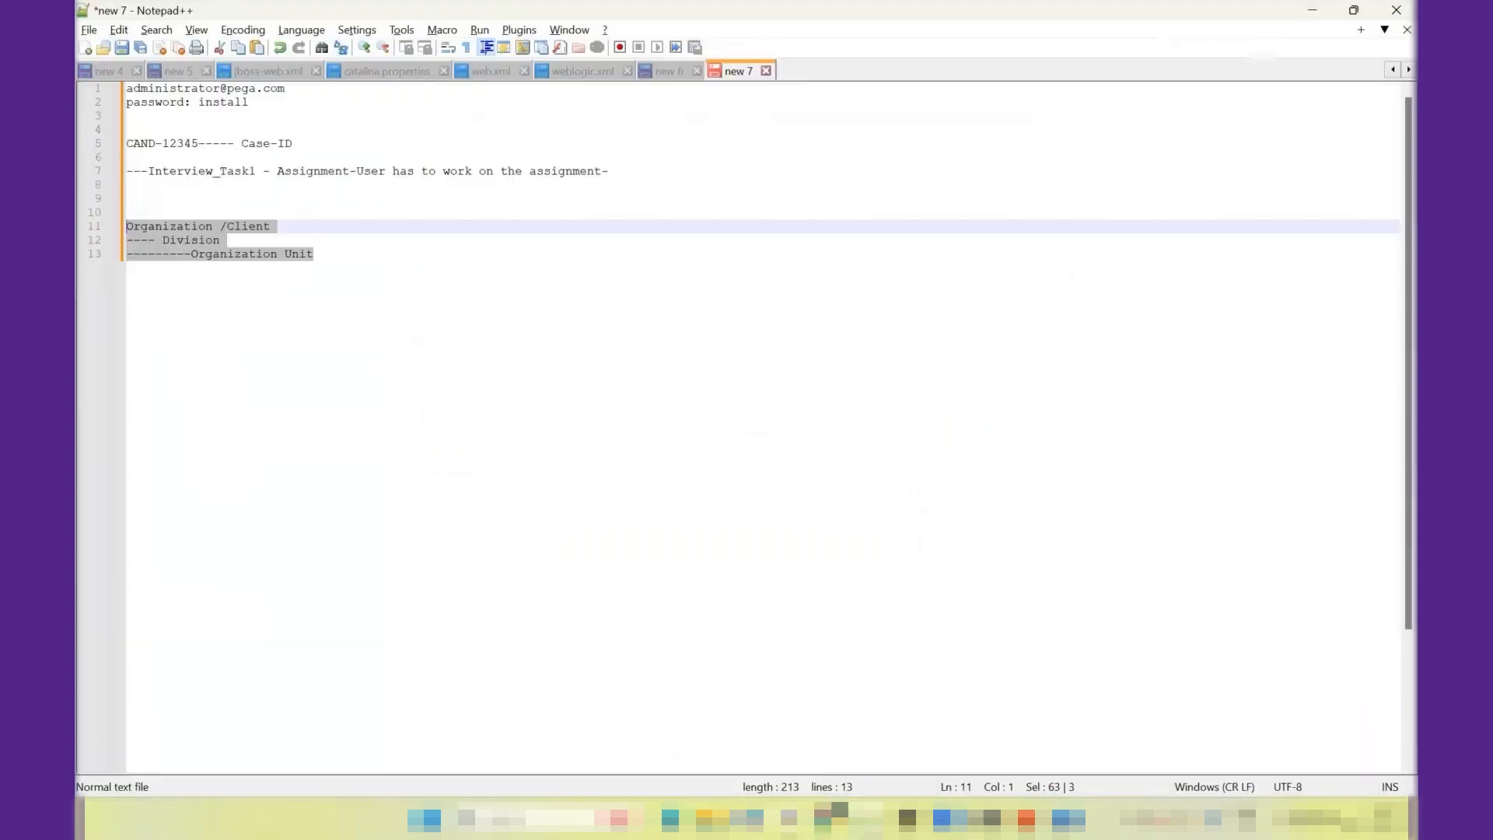
pyautogui.click(405, 262)
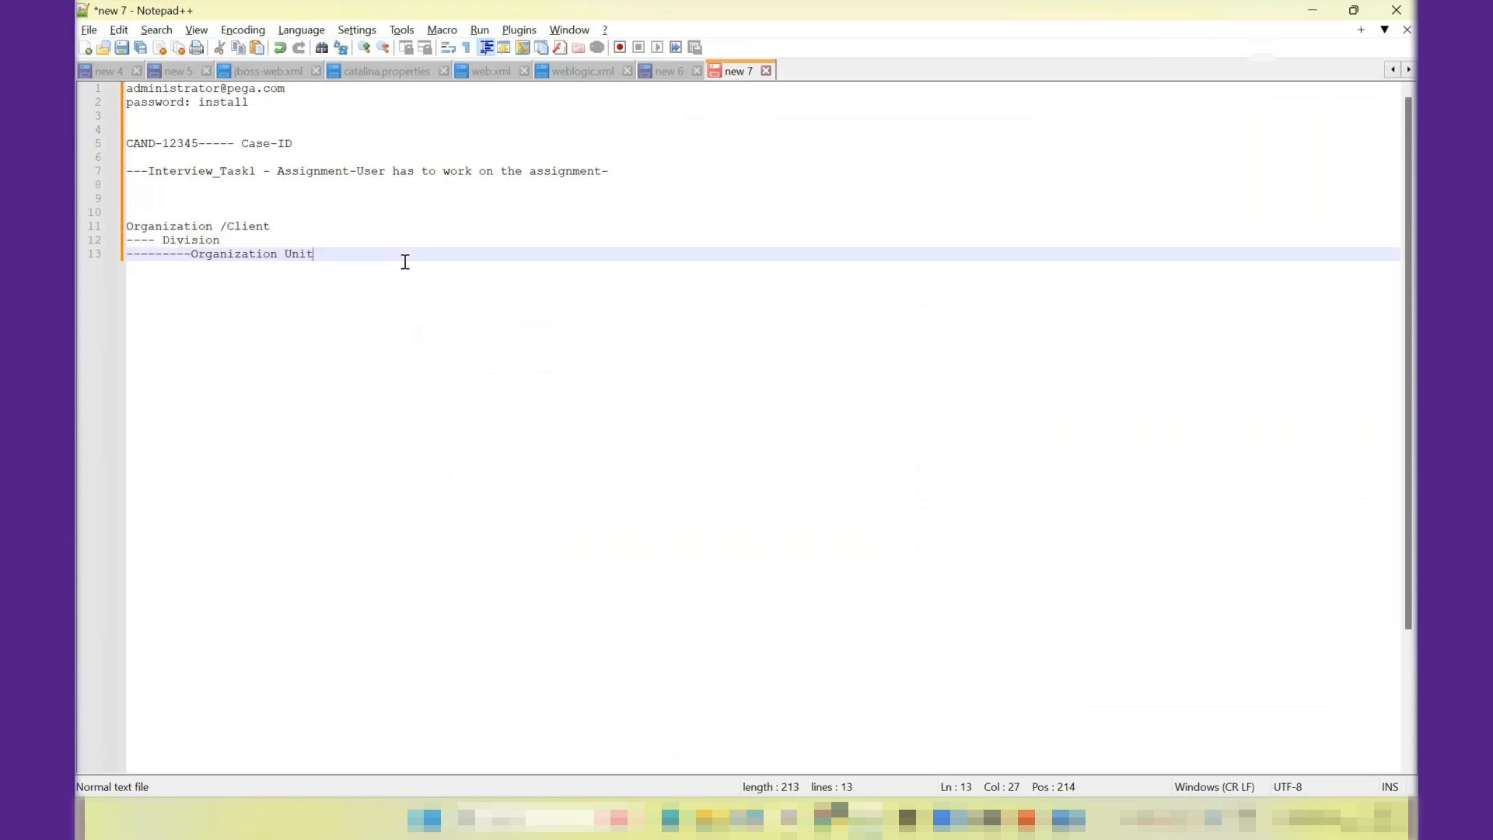
pyautogui.press('Return')
pyautogui.press('Return')
pyautogui.write('Bui')
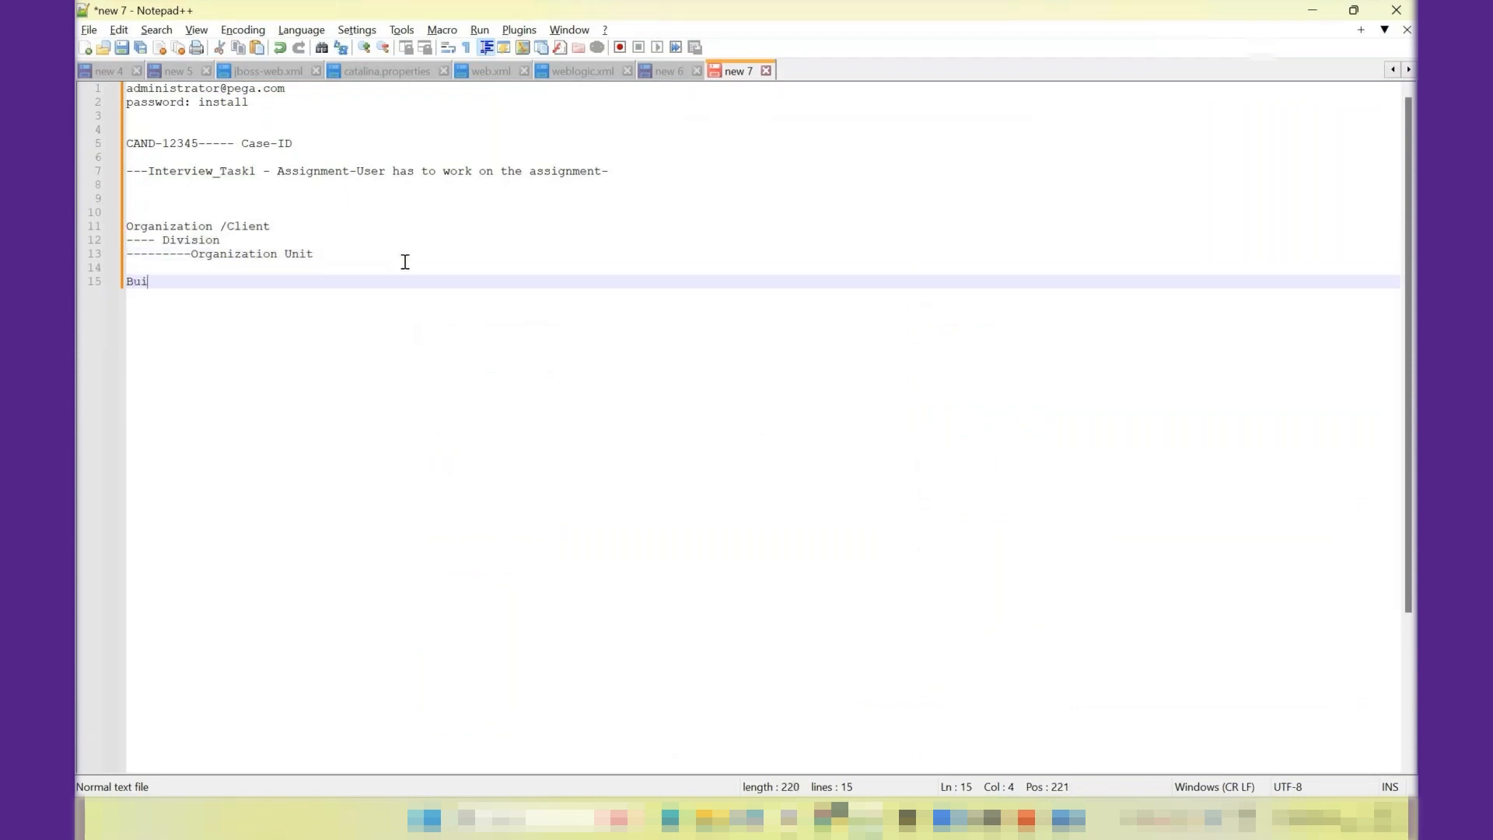
pyautogui.write('lt on Application----')
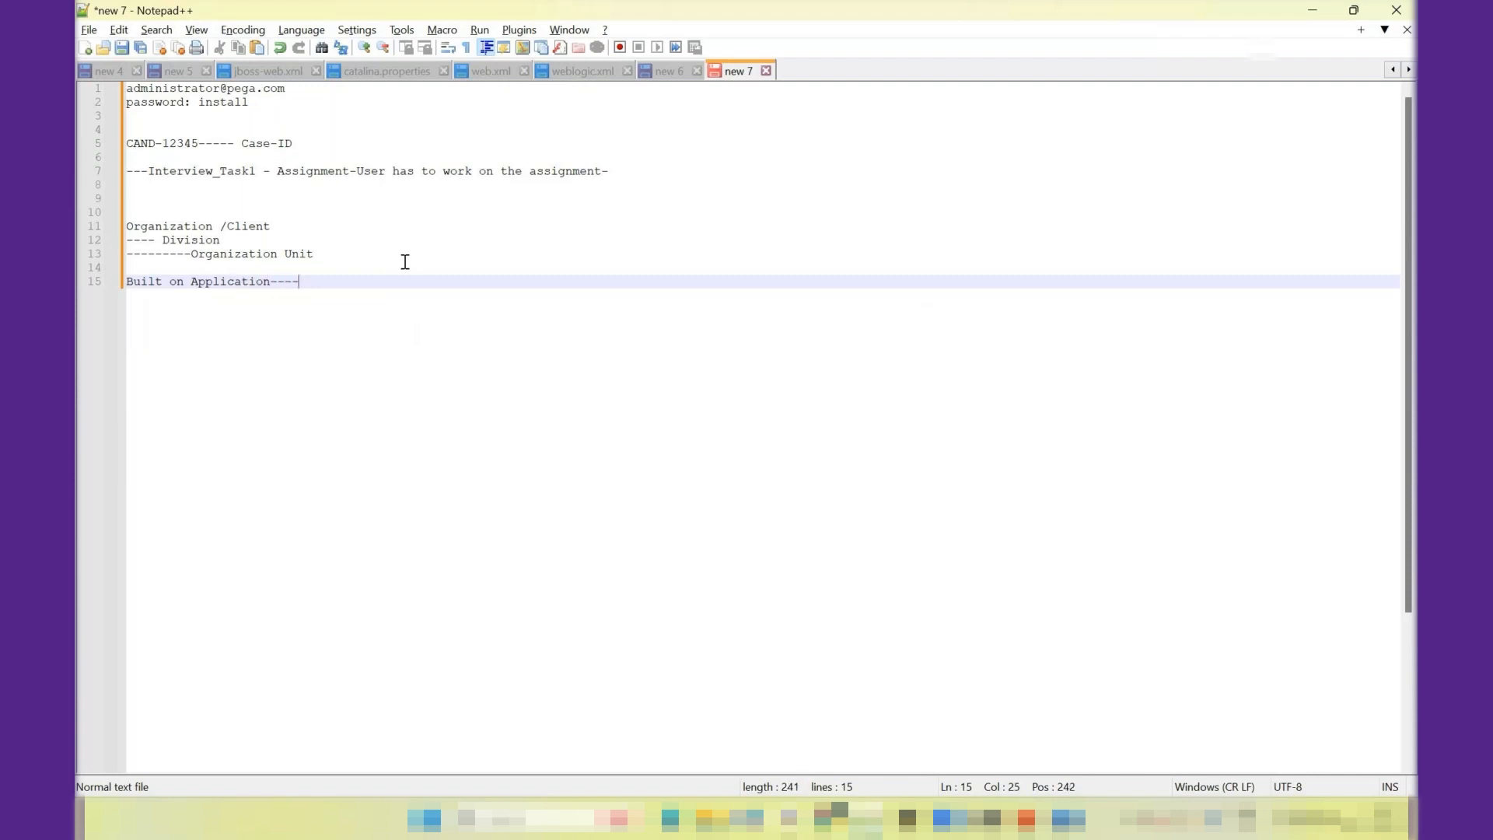
# - Add the heading "Types of Application:" two blank lines below the Built on Application line
pyautogui.press('Return')
pyautogui.press('Return')
pyautogui.press('Return')
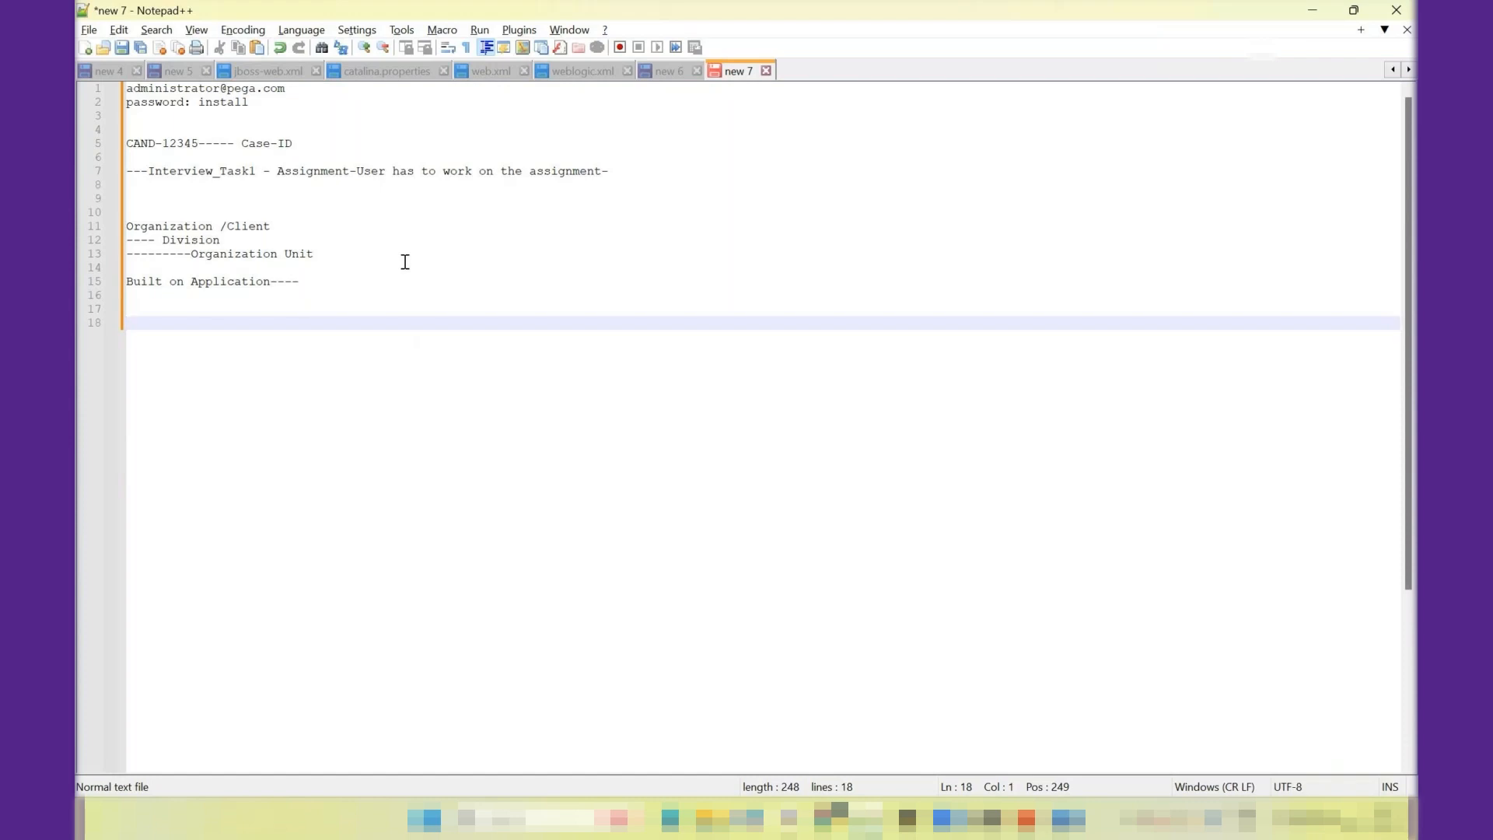
pyautogui.write('Types of Applicat')
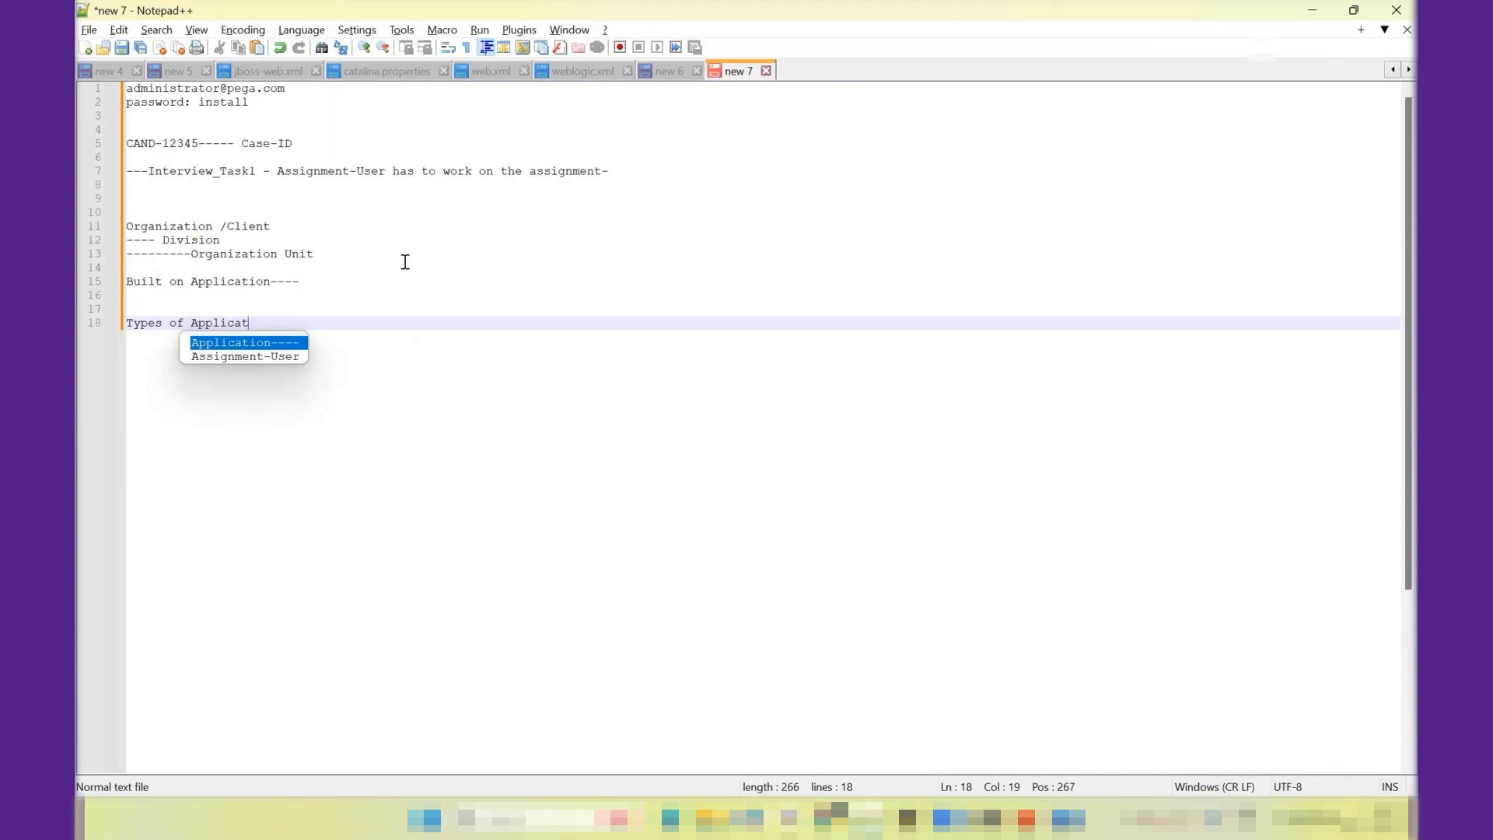
pyautogui.write('ion:')
pyautogui.press('Return')
pyautogui.press('Return')
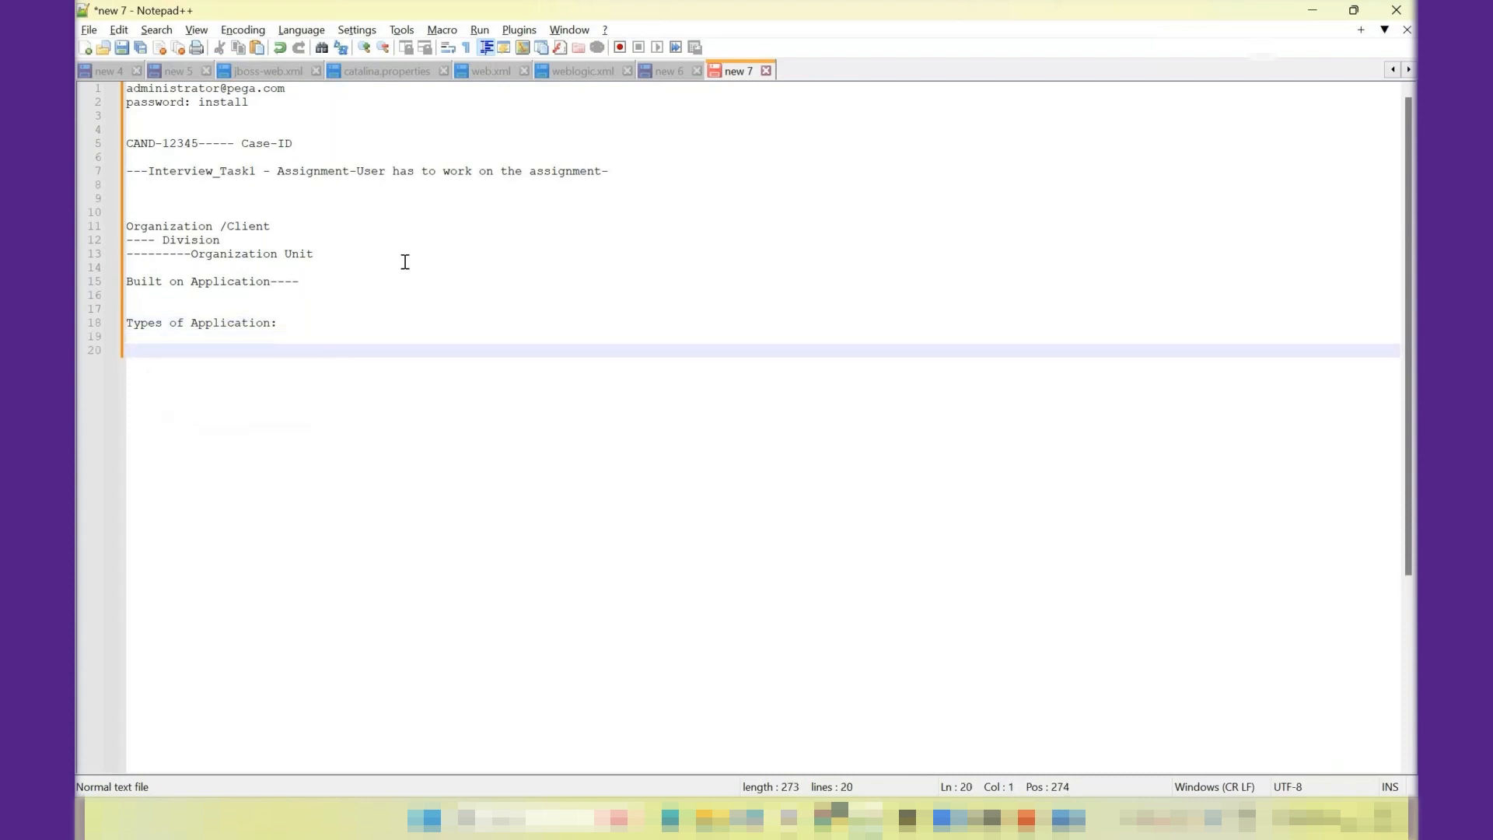
# - List "- Framework Application" and "- Implementation Application" on separate lines under the Types of Application heading
pyautogui.write('- Framework Application')
pyautogui.press('Return')
pyautogui.write('- ')
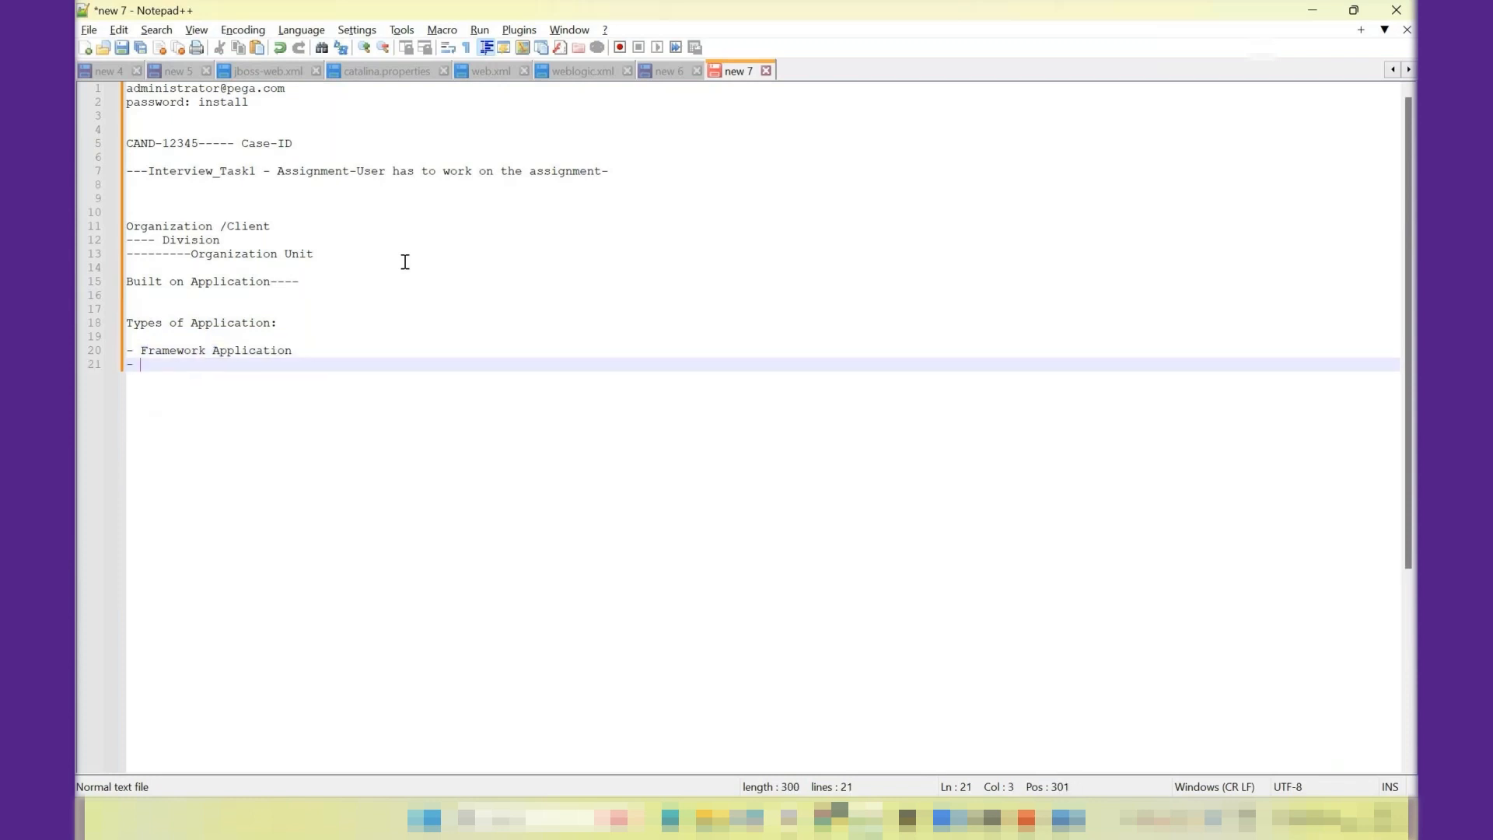
pyautogui.write('Implementation Application')
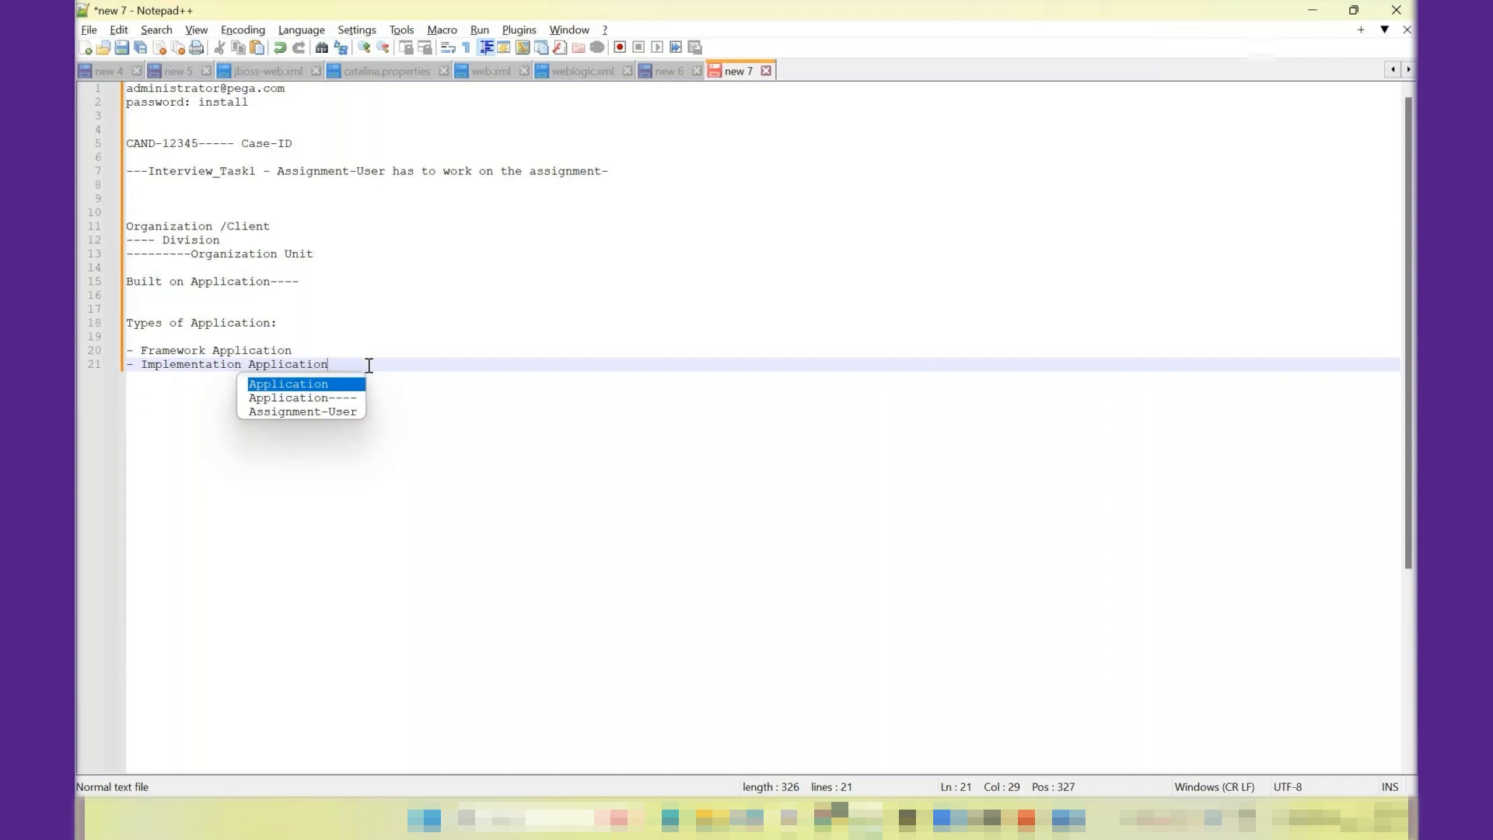
# - Append "--- Directly end customer can use" to the Implementation Application line
pyautogui.write('---')
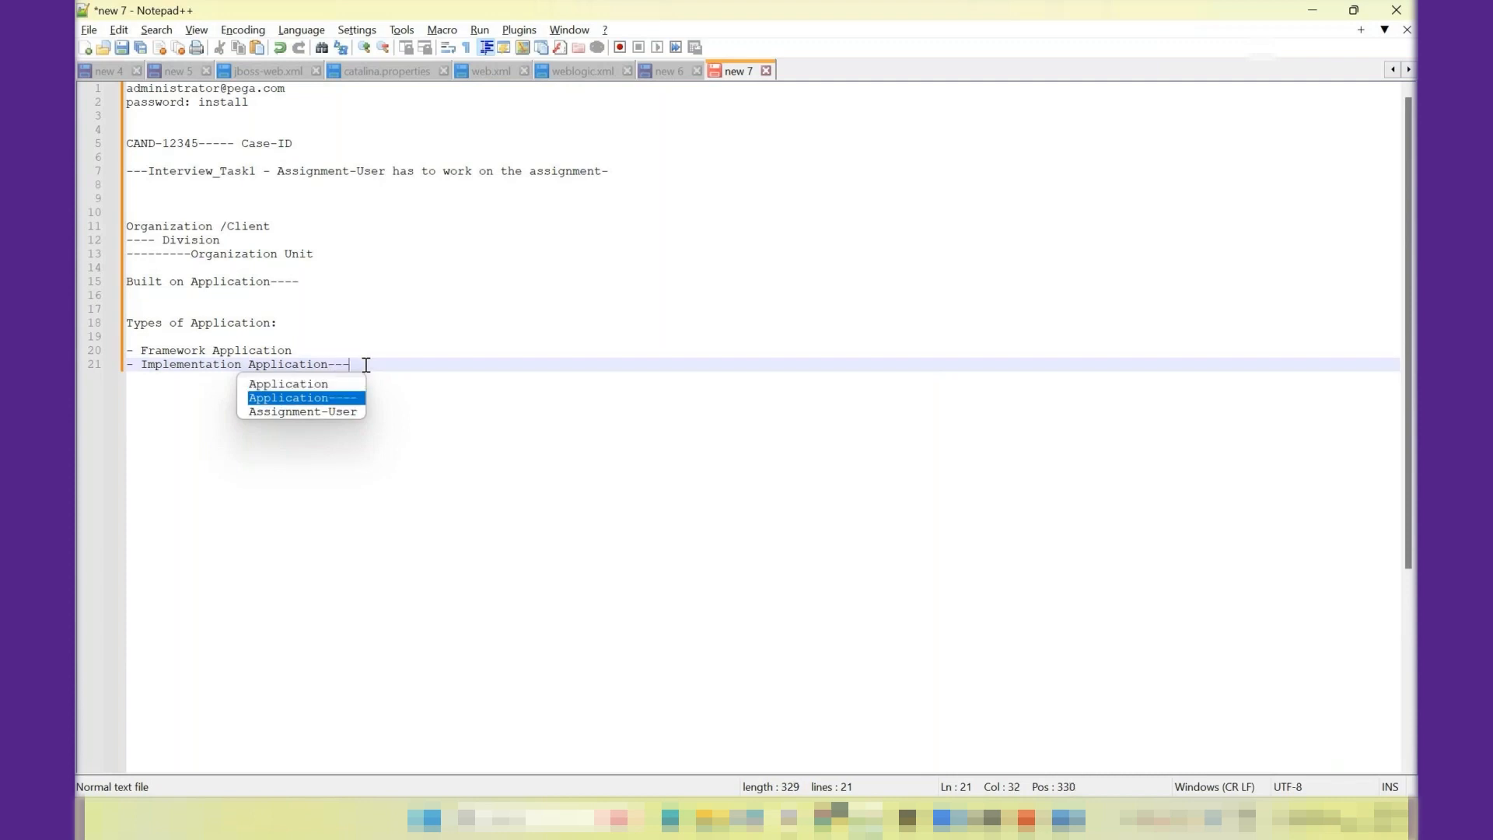
pyautogui.write(' Direct')
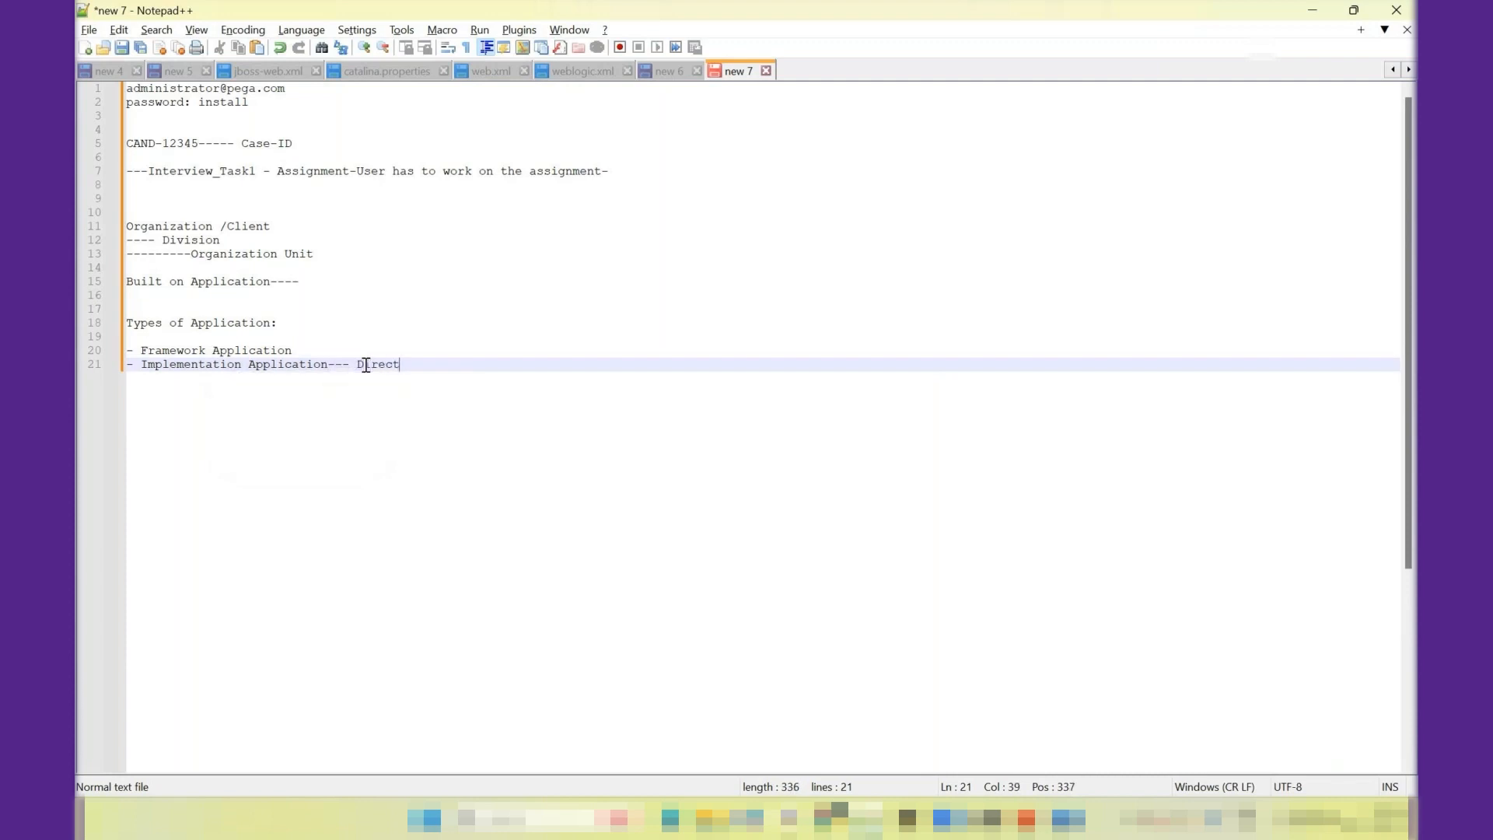
pyautogui.write('ly end customer can use')
# - Append "--- template that can be reused." to the Framework Application line
pyautogui.click(312, 352)
pyautogui.write('--- ')
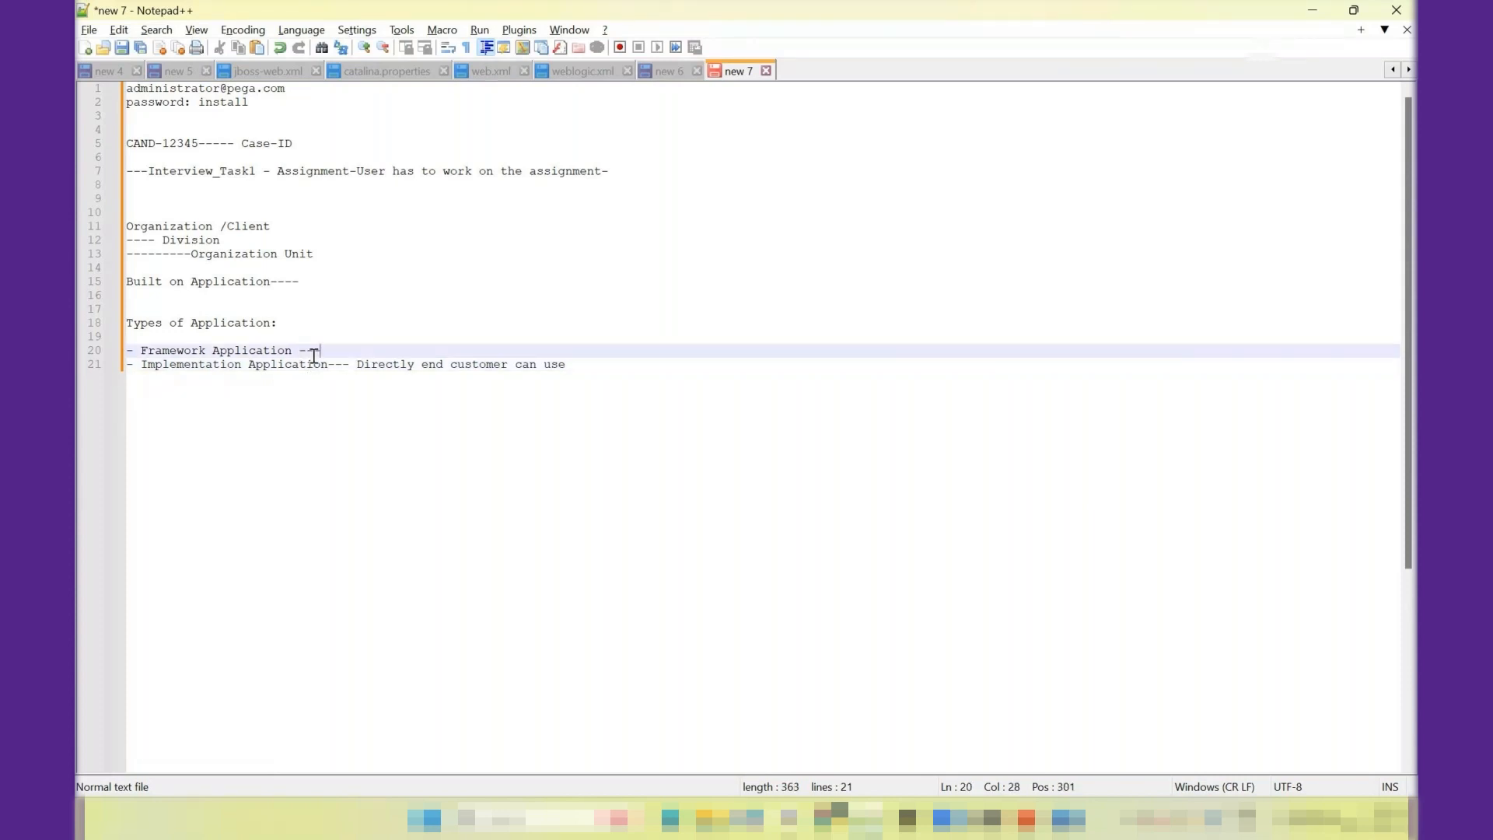
pyautogui.write('template that can be reused.')
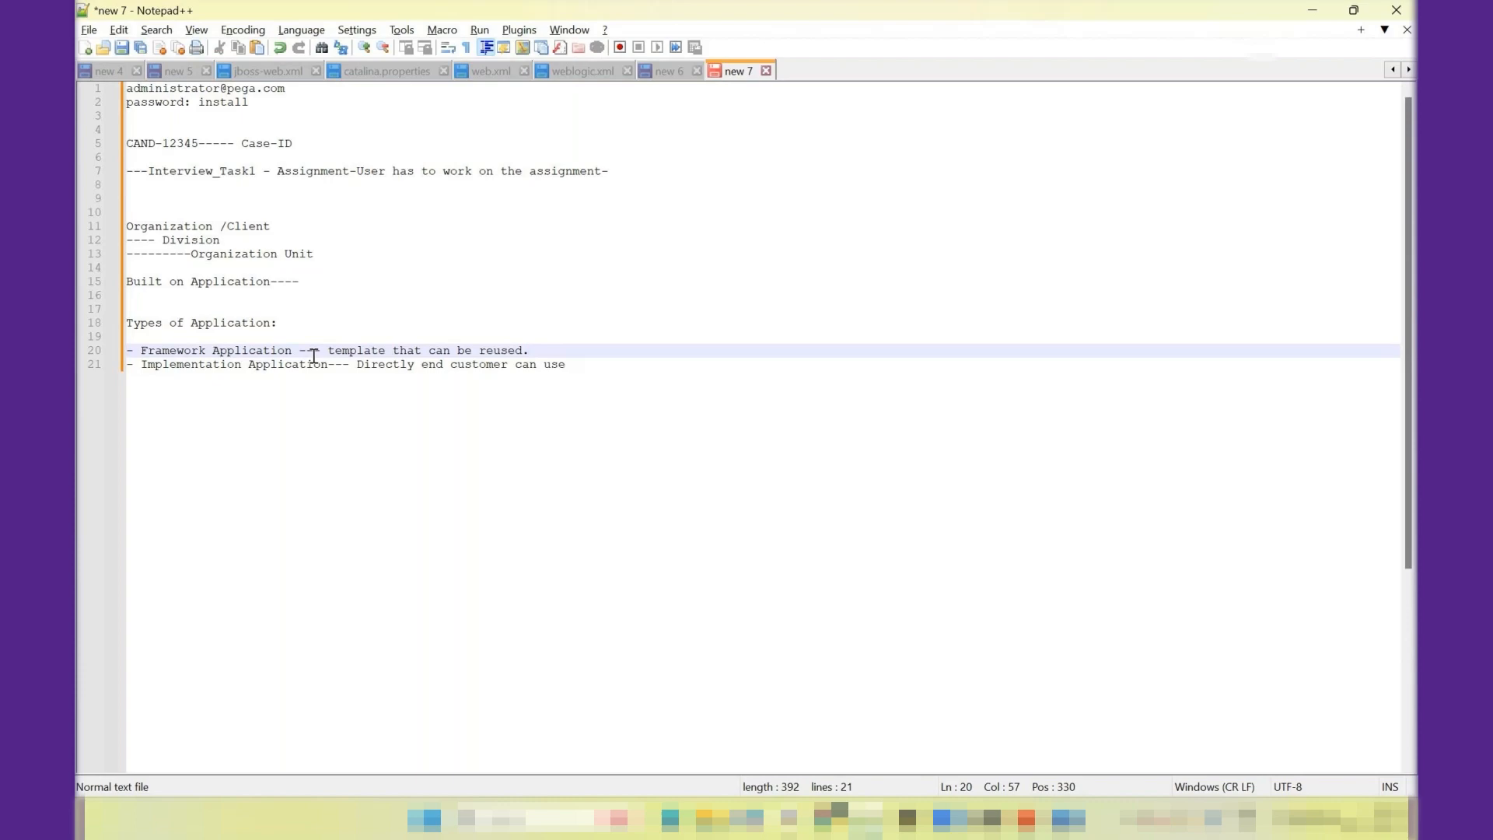
# - Switch to the browser and open pdn.pega.com in a new tab
pyautogui.hotkey('alt', 'Tab')
pyautogui.click(746, 16)
pyautogui.write('pdn.')
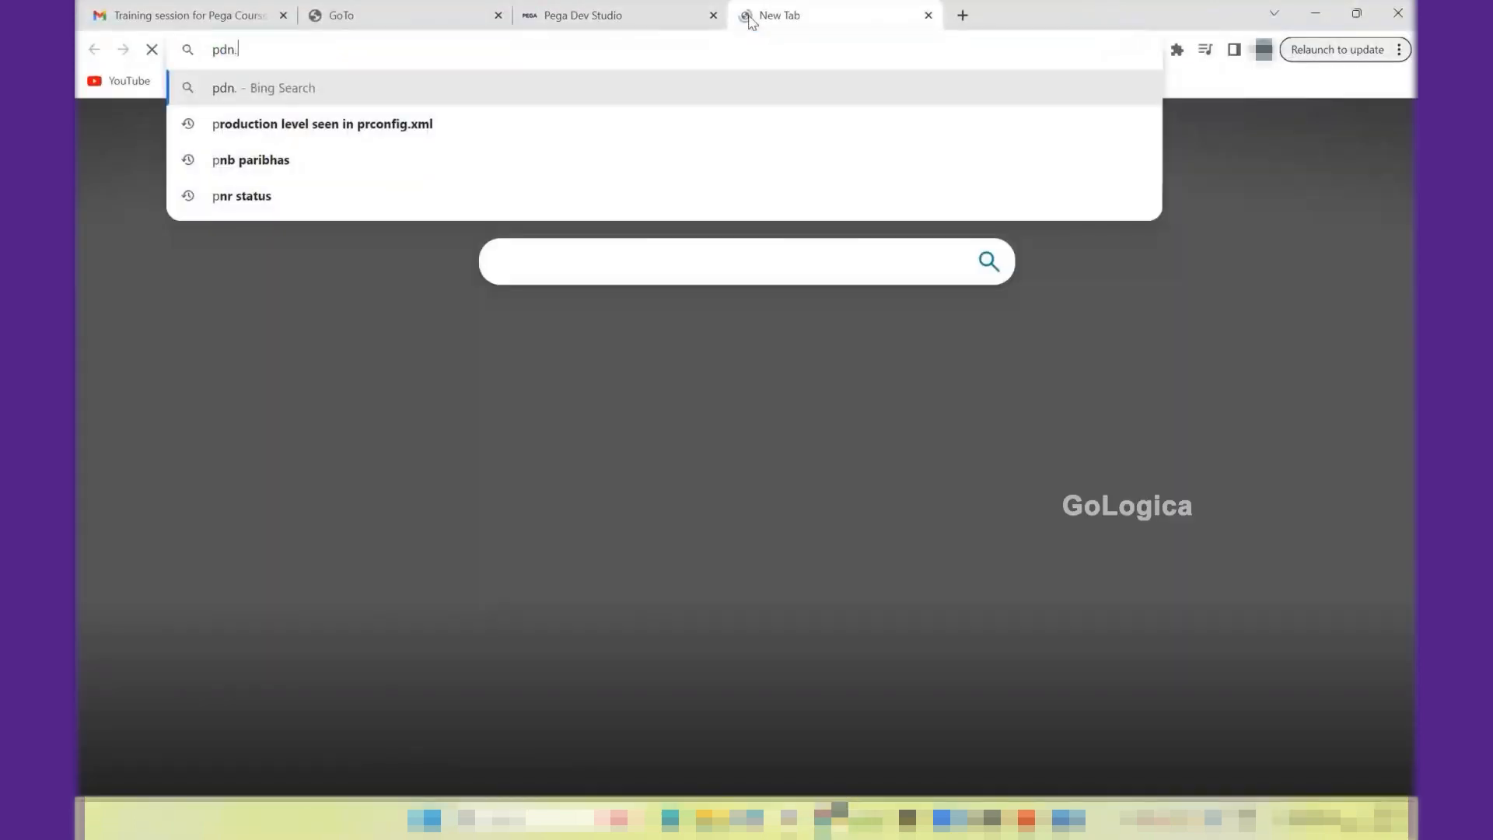
pyautogui.write('p')
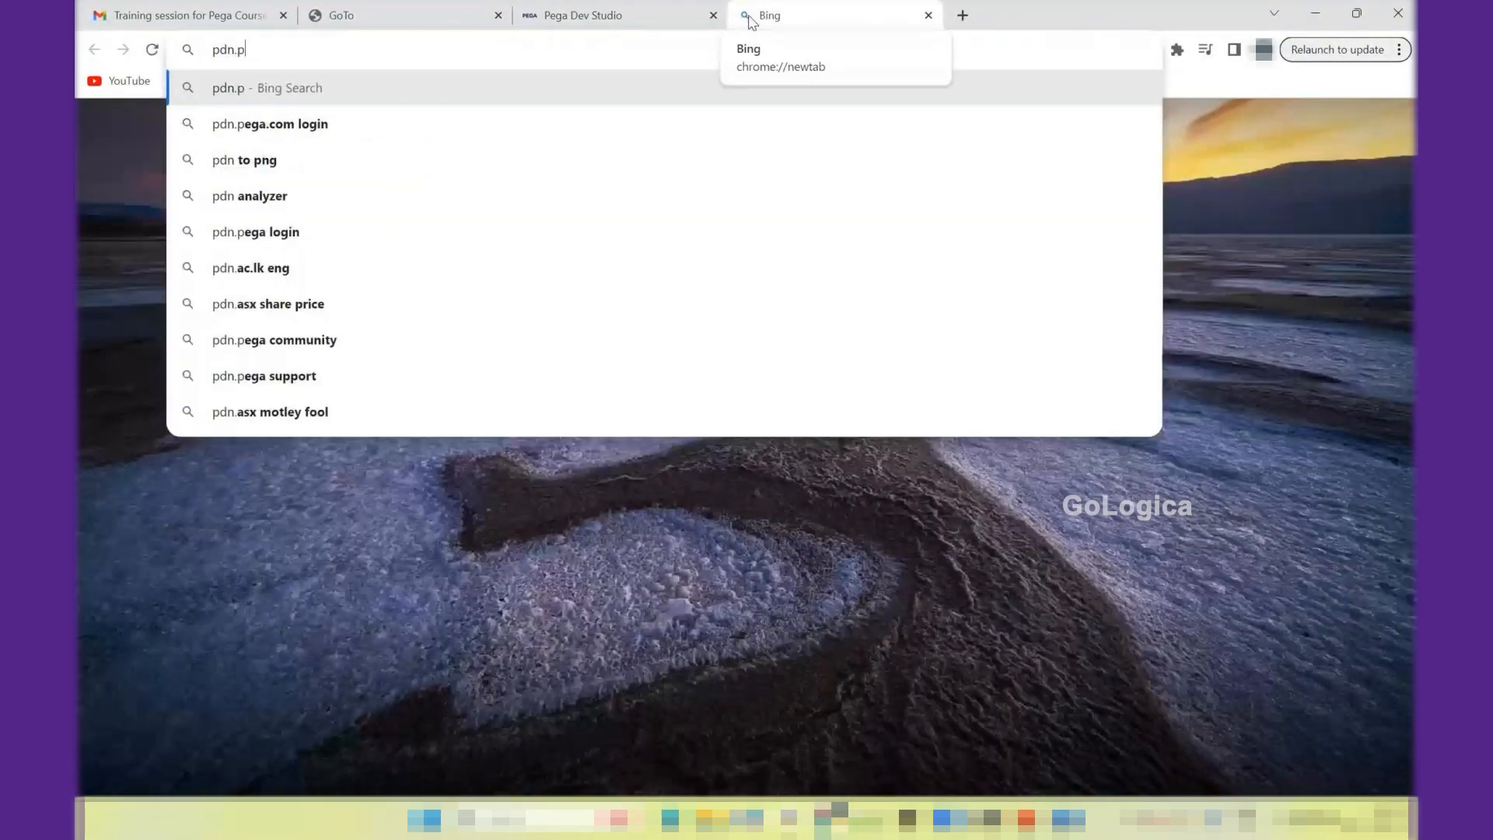
pyautogui.write('ega.com')
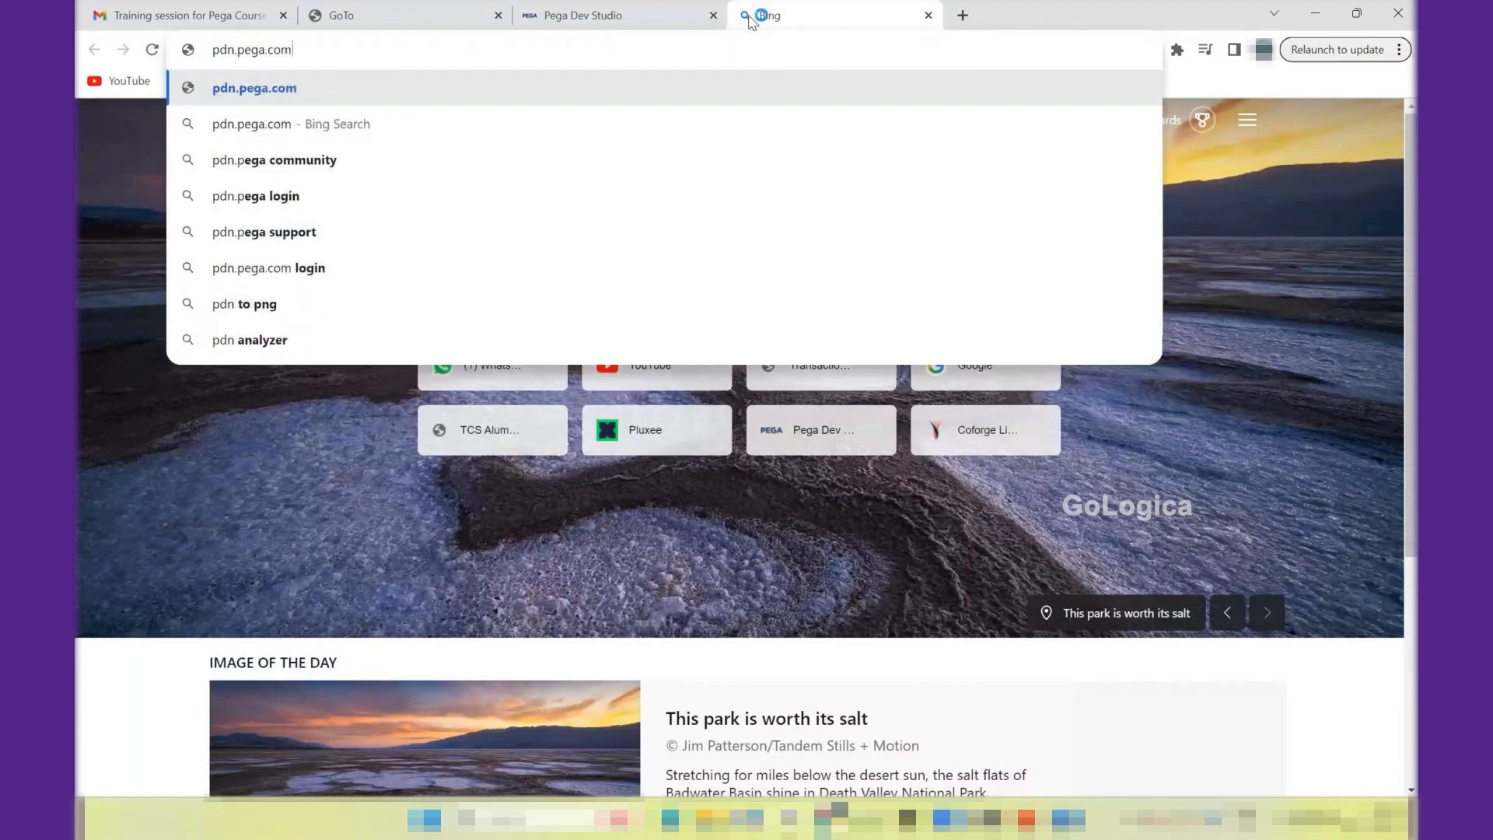
pyautogui.press('Return')
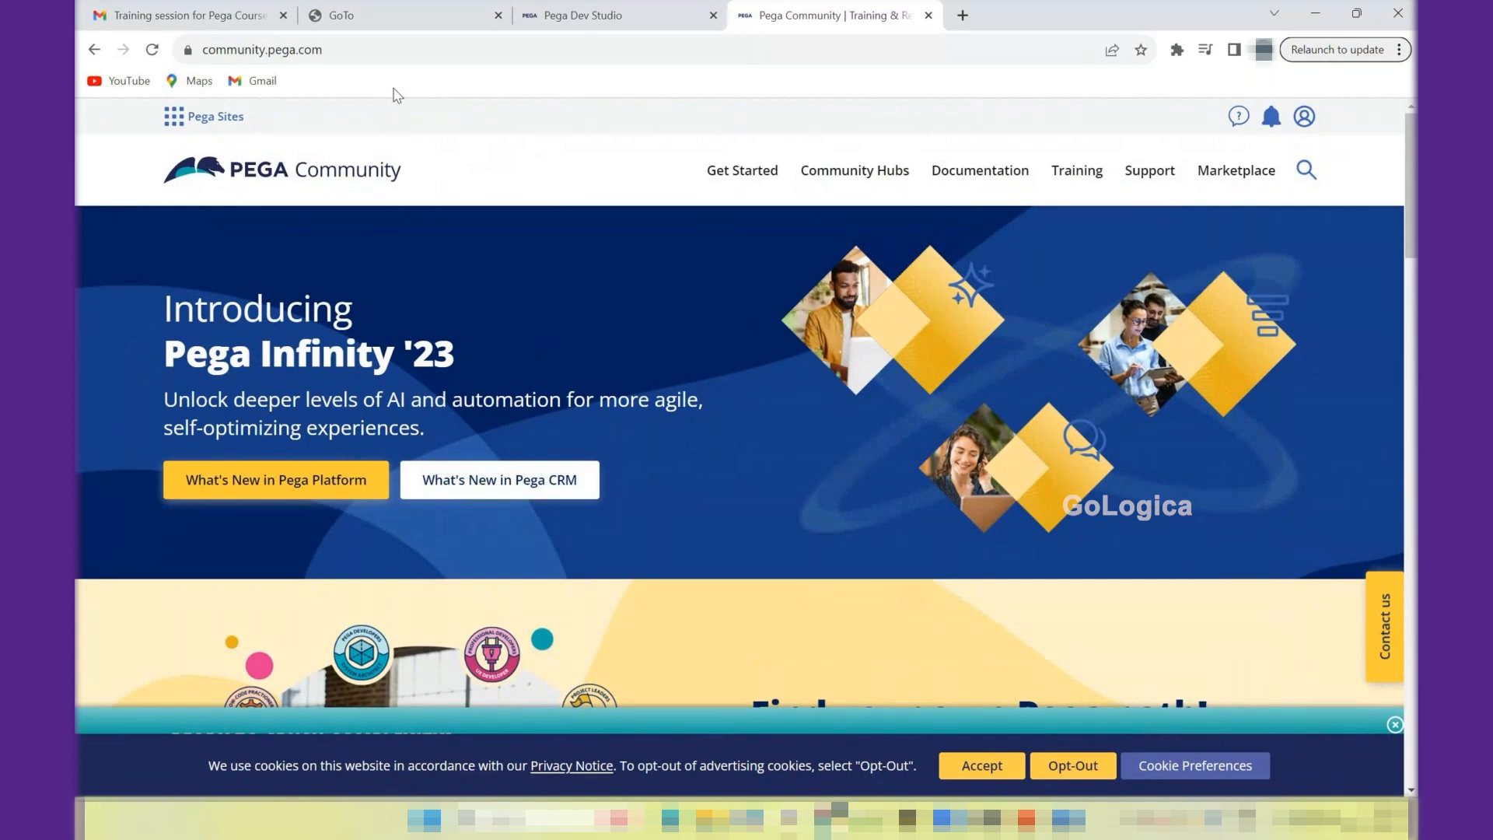
# - Open the All Products page of Pega Community and look over the Training, Documentation and Community Hubs offerings
pyautogui.moveTo(898, 154)
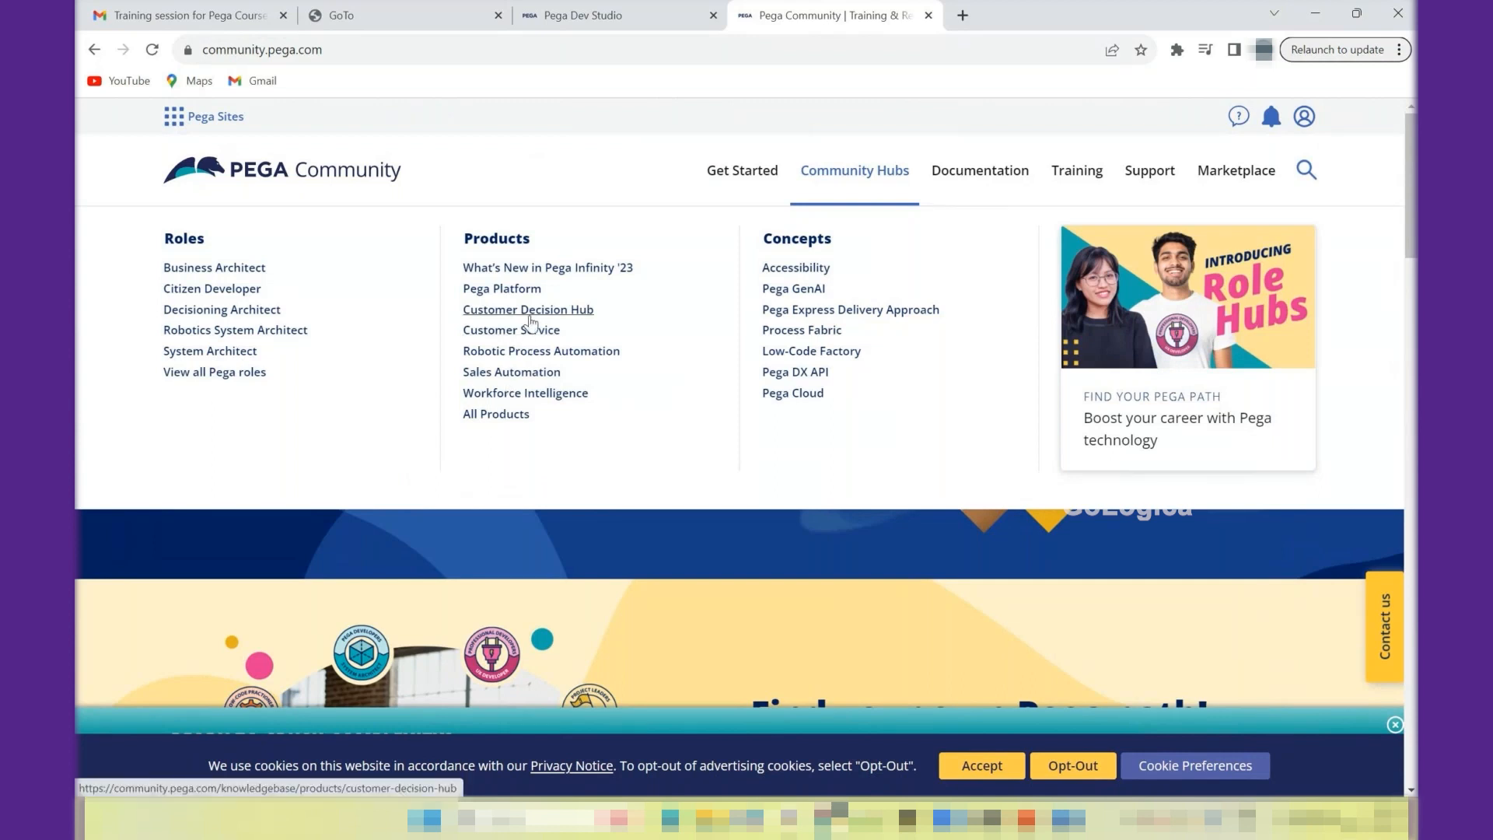
pyautogui.click(525, 419)
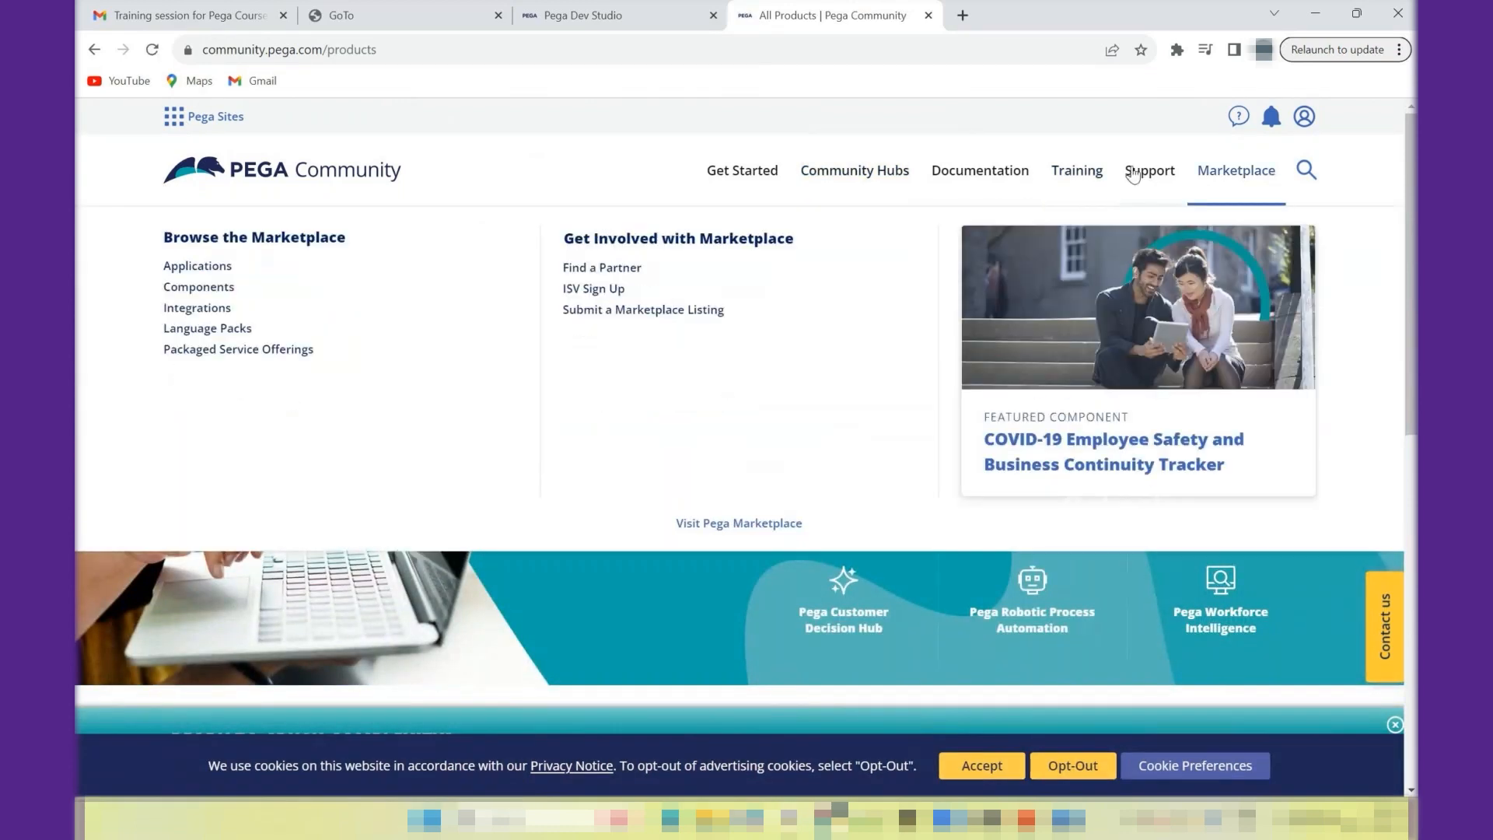
pyautogui.moveTo(1076, 180)
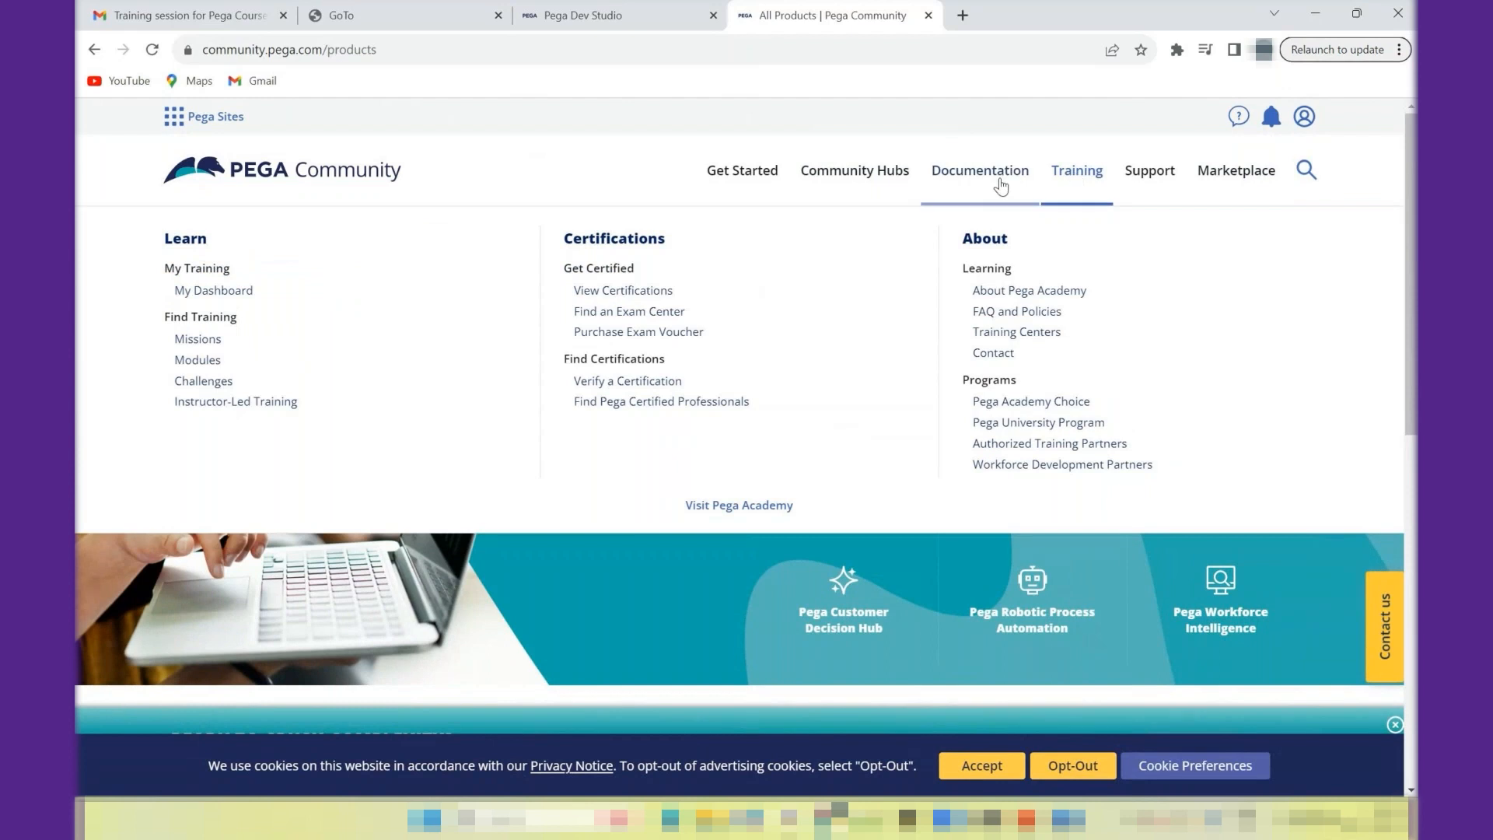
pyautogui.moveTo(994, 189)
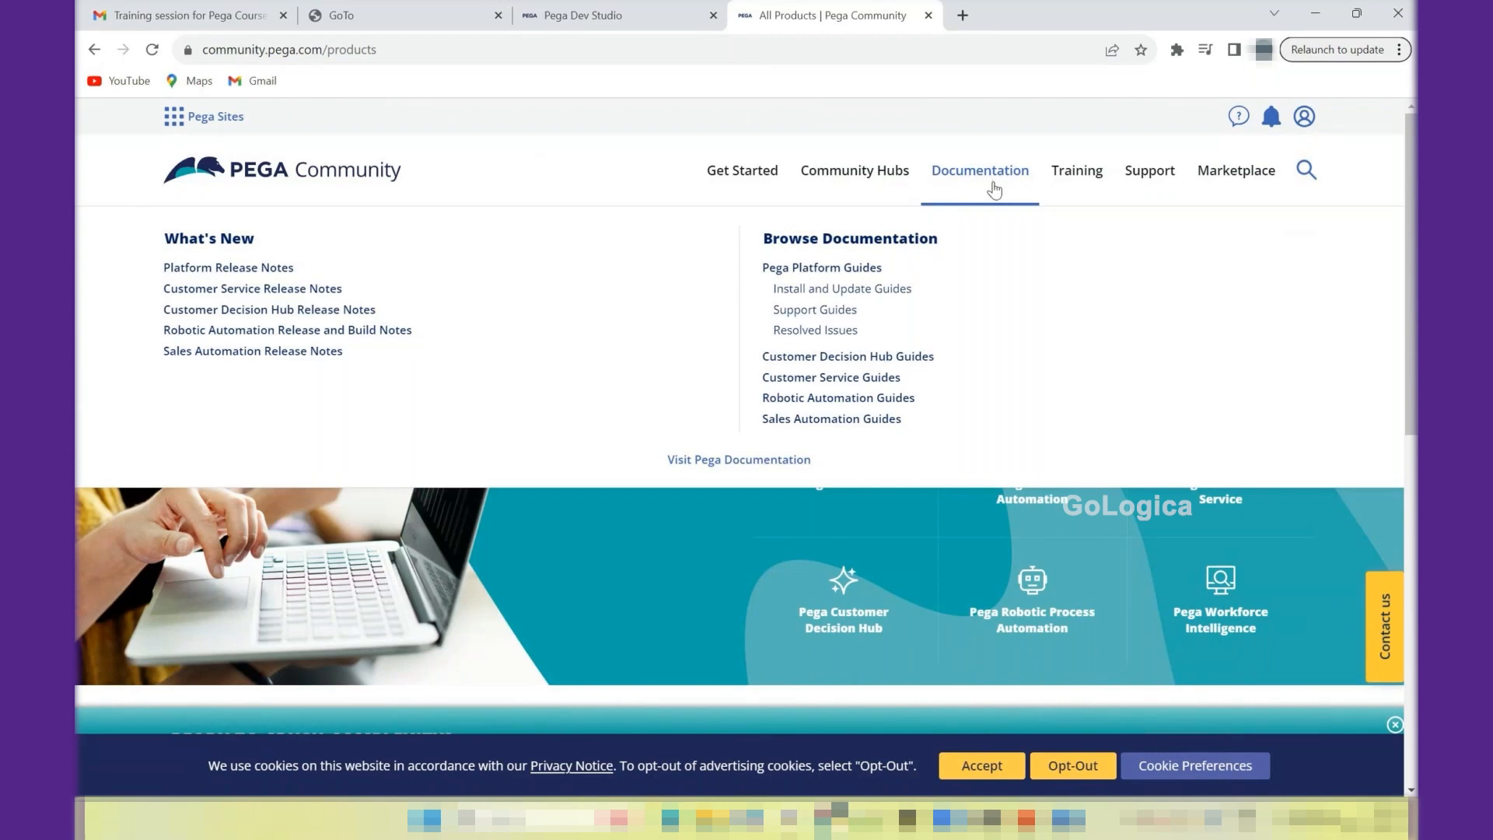
pyautogui.click(889, 182)
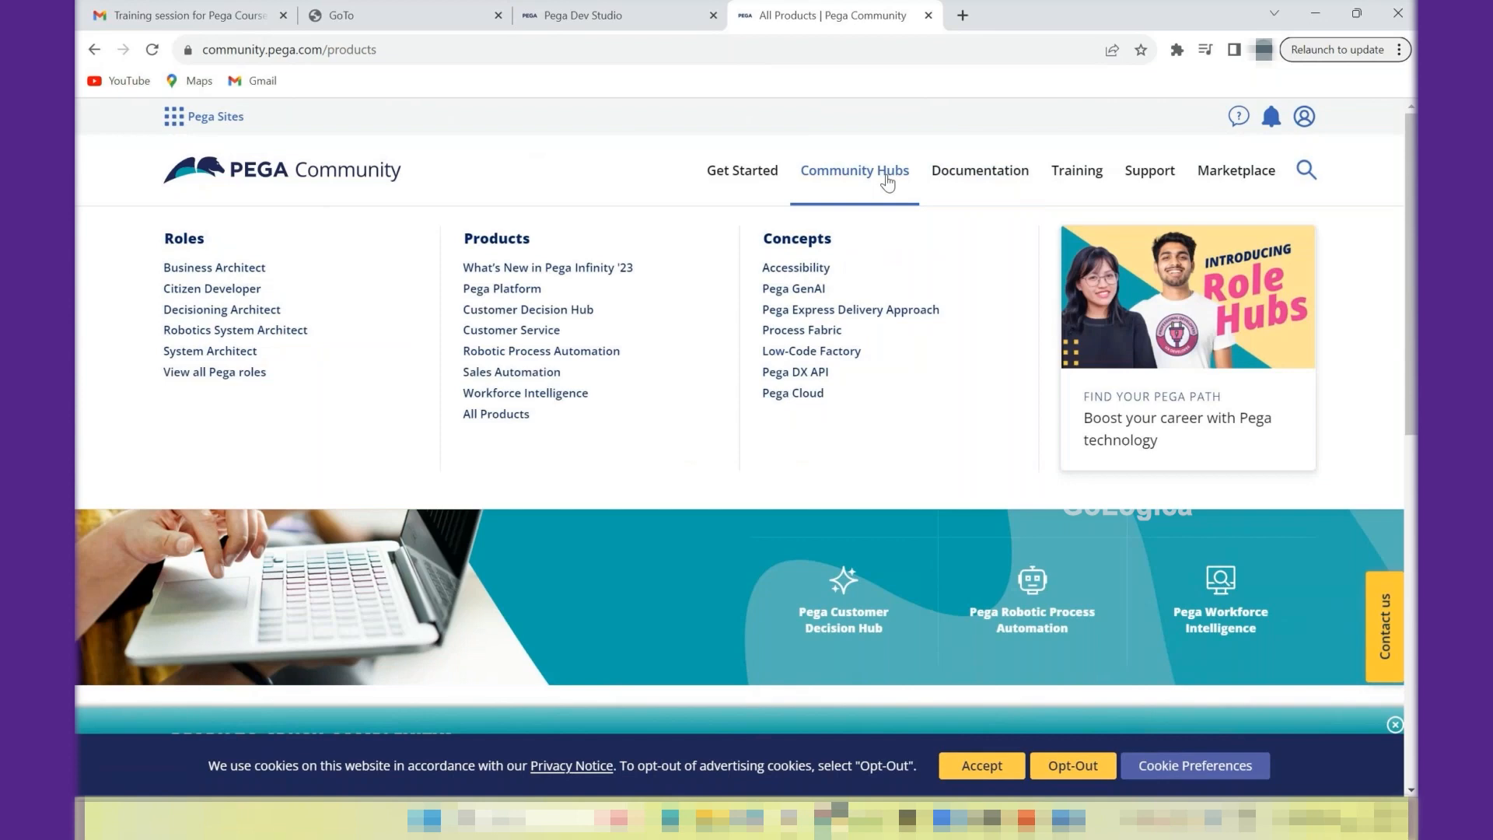
pyautogui.click(644, 611)
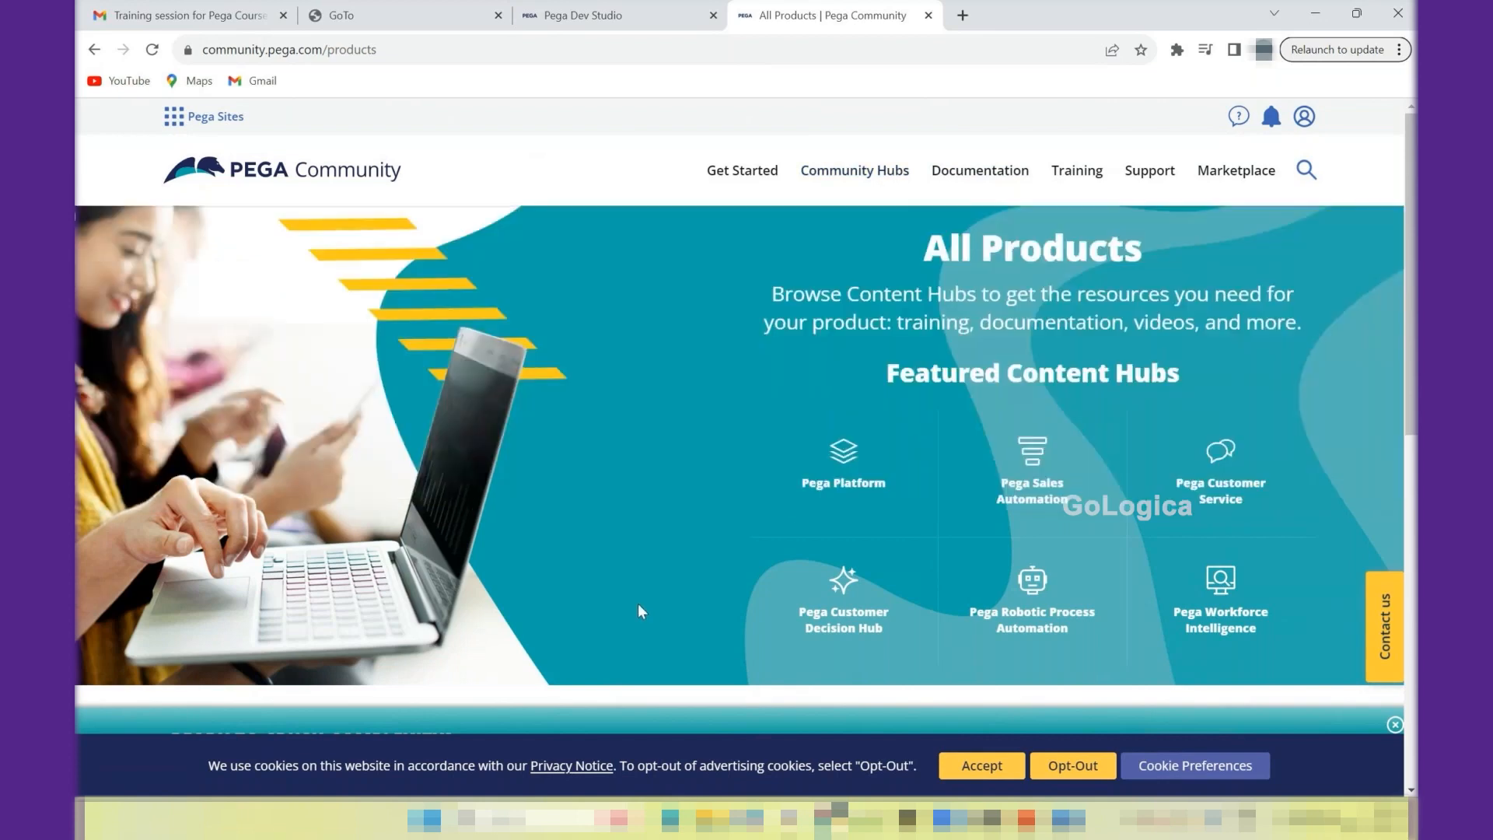
# - Show the All Products content hubs grouped by industry instead of by product
pyautogui.scroll(-3, 747, 451)
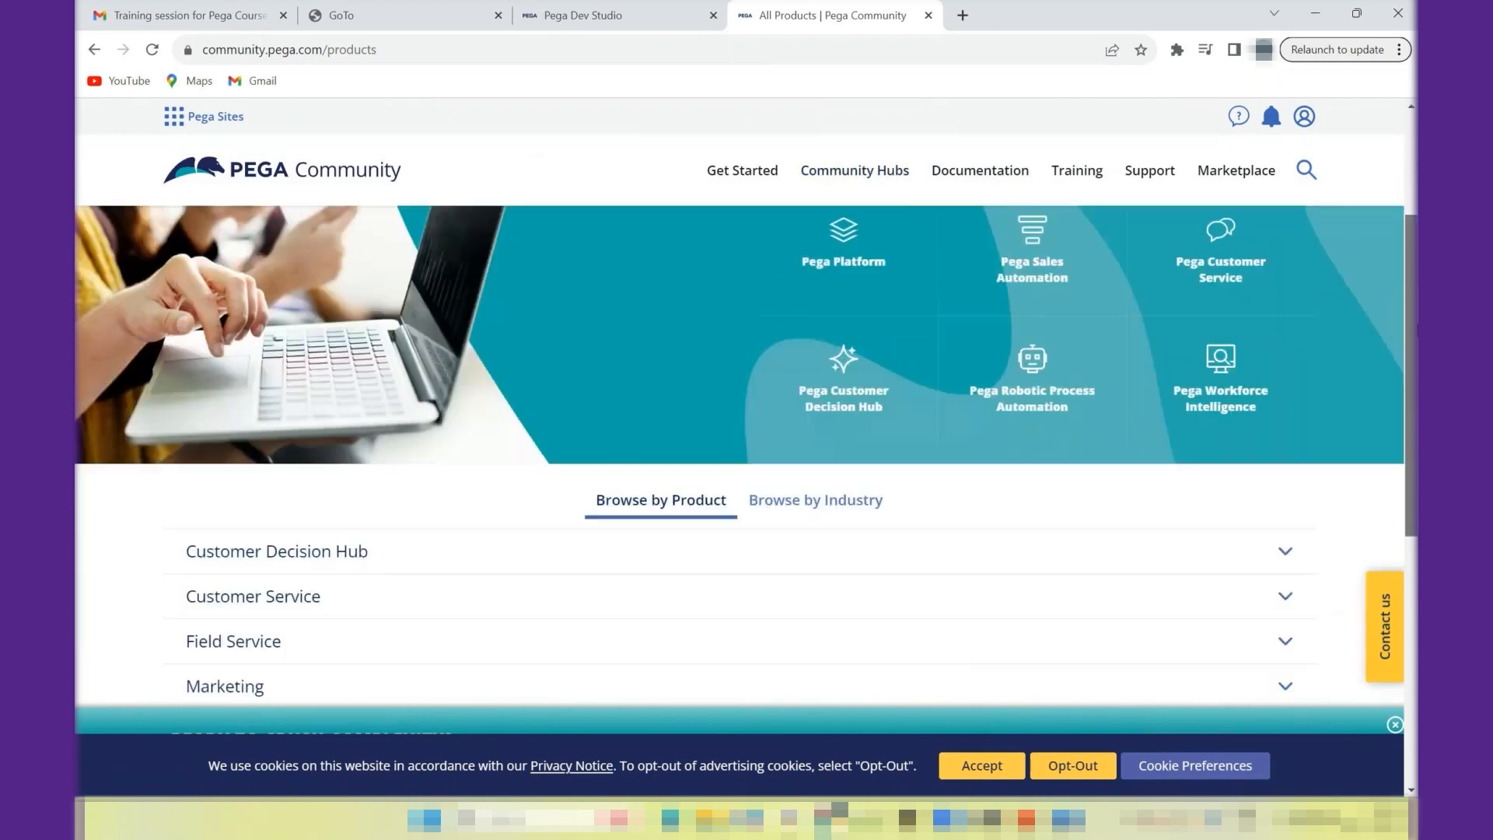
pyautogui.scroll(-3, 747, 451)
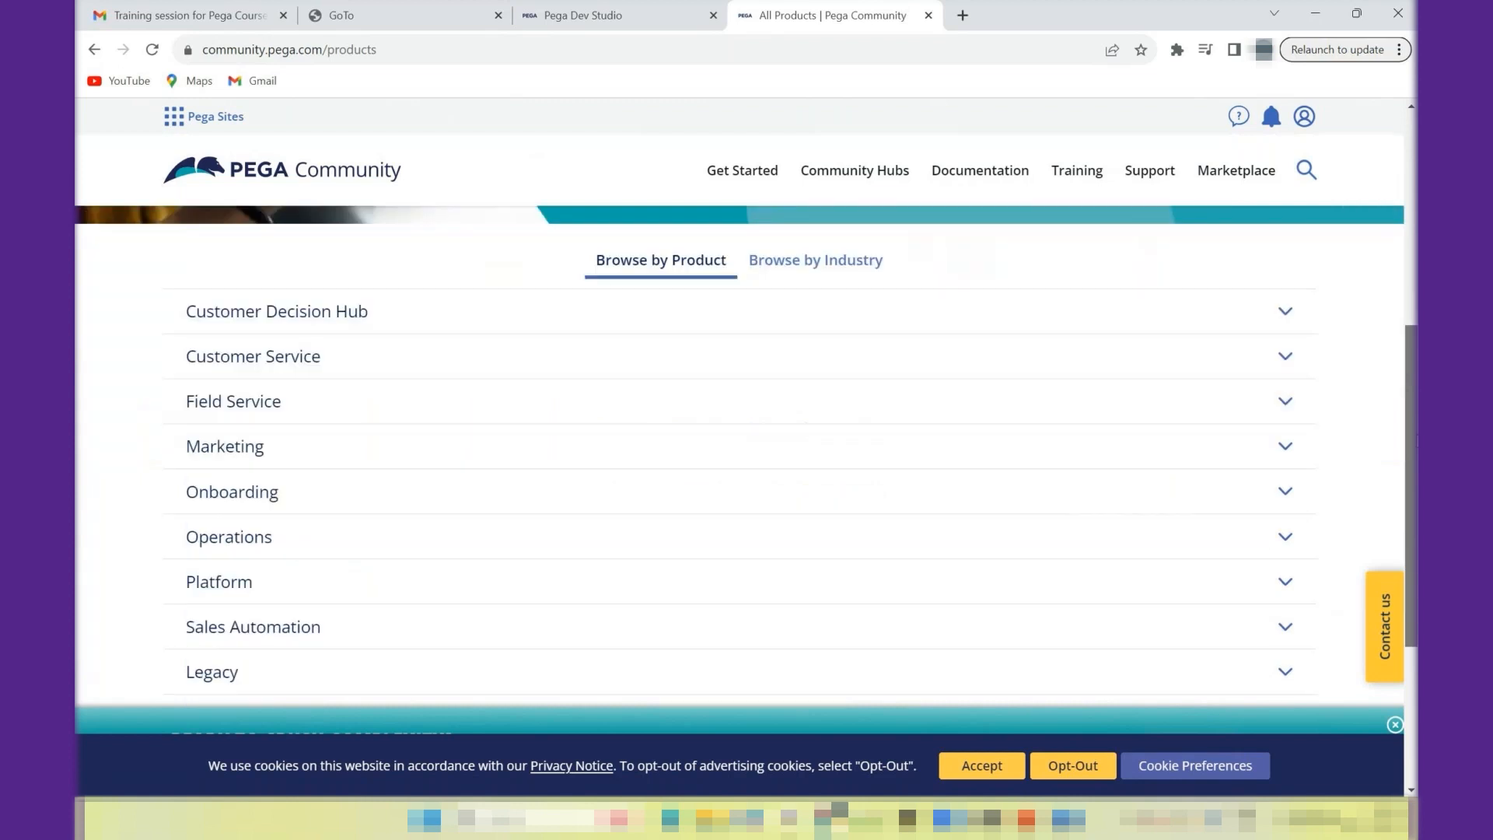
pyautogui.click(795, 262)
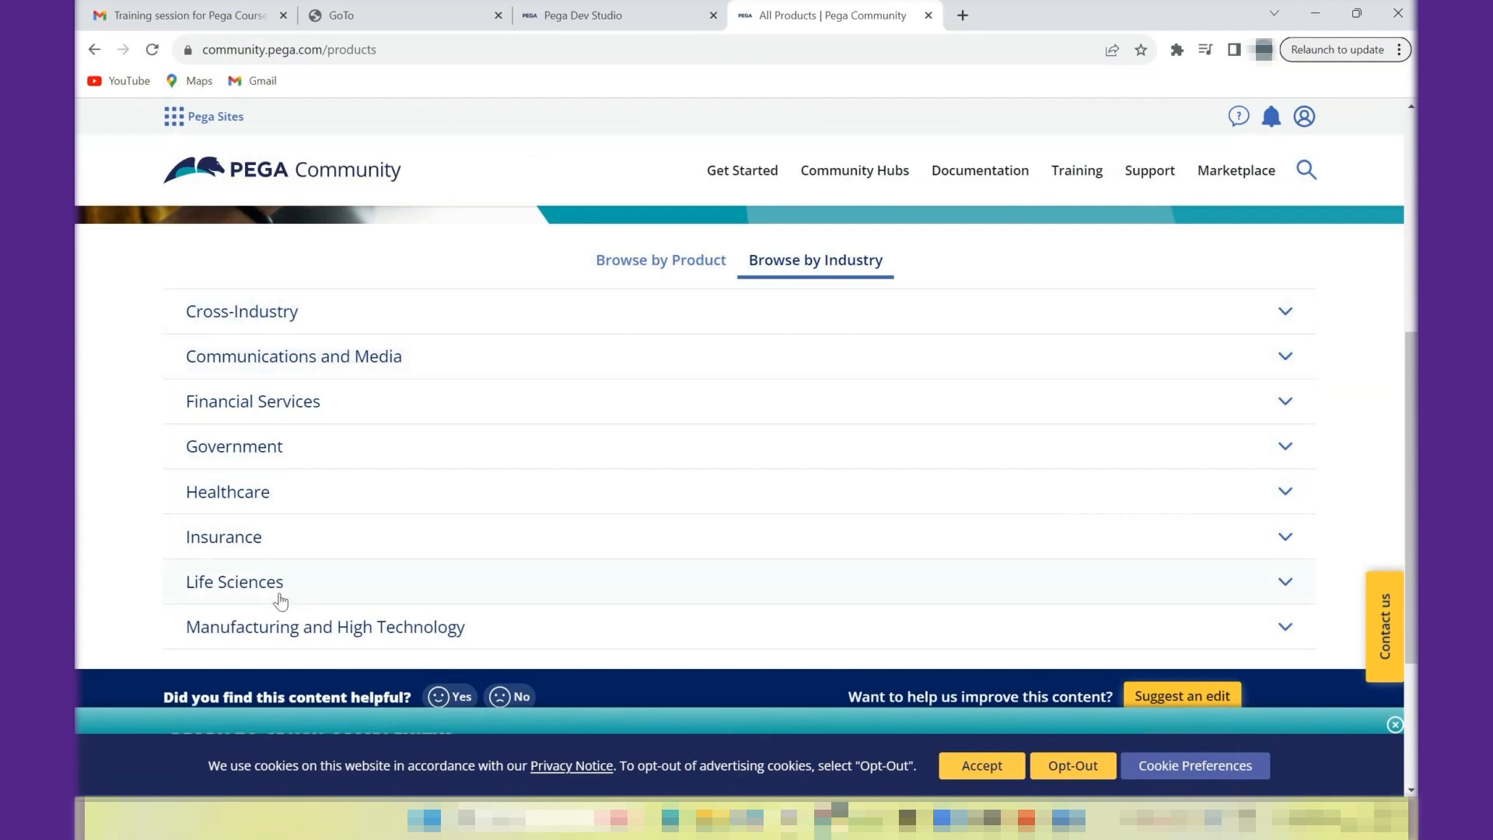
# - Expand the Healthcare industry and look over the Pega Sales Automation for Healthcare product overview
pyautogui.click(1287, 492)
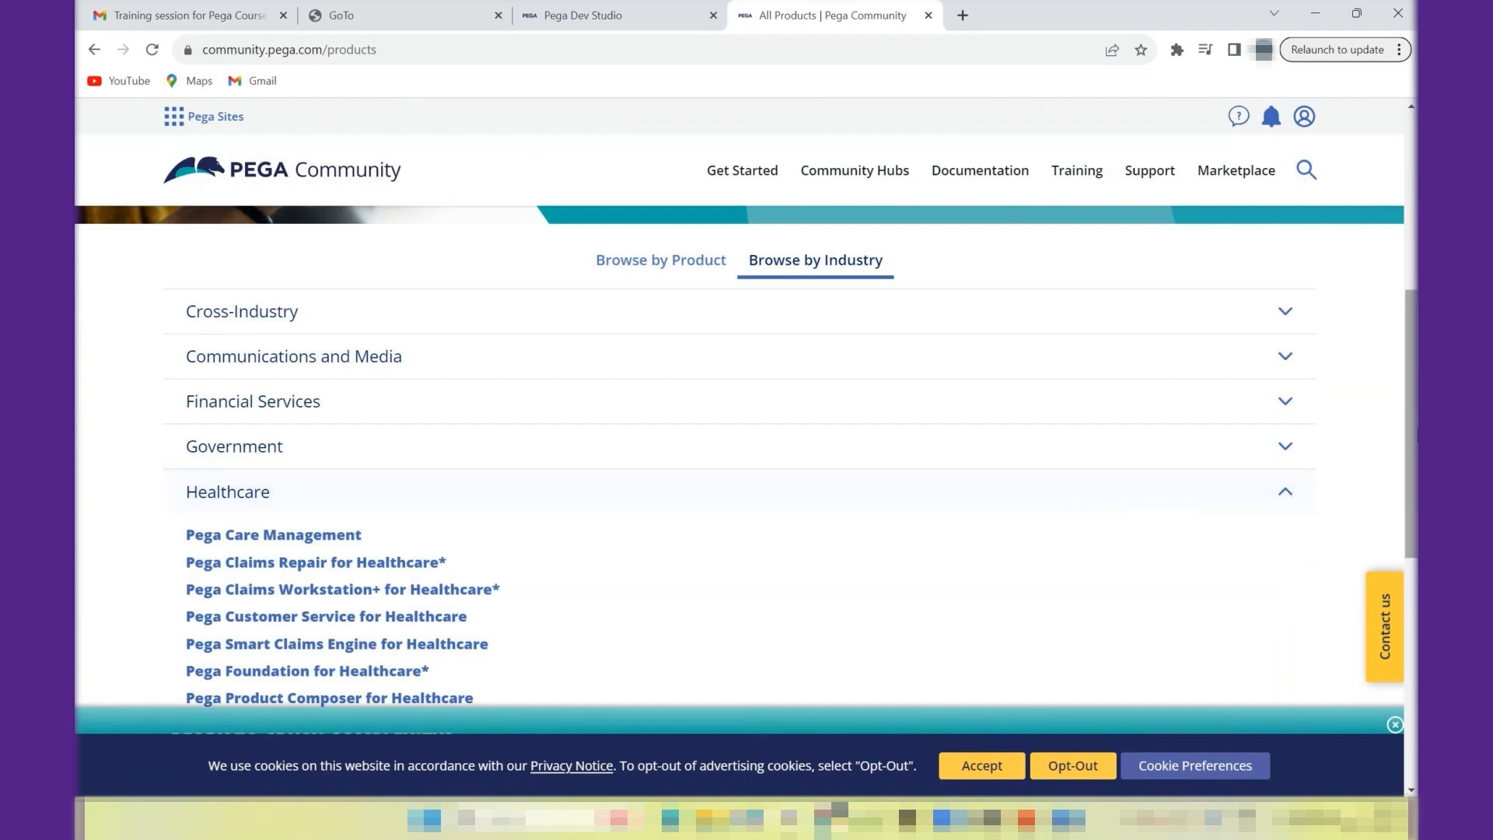
pyautogui.scroll(-3, 735, 381)
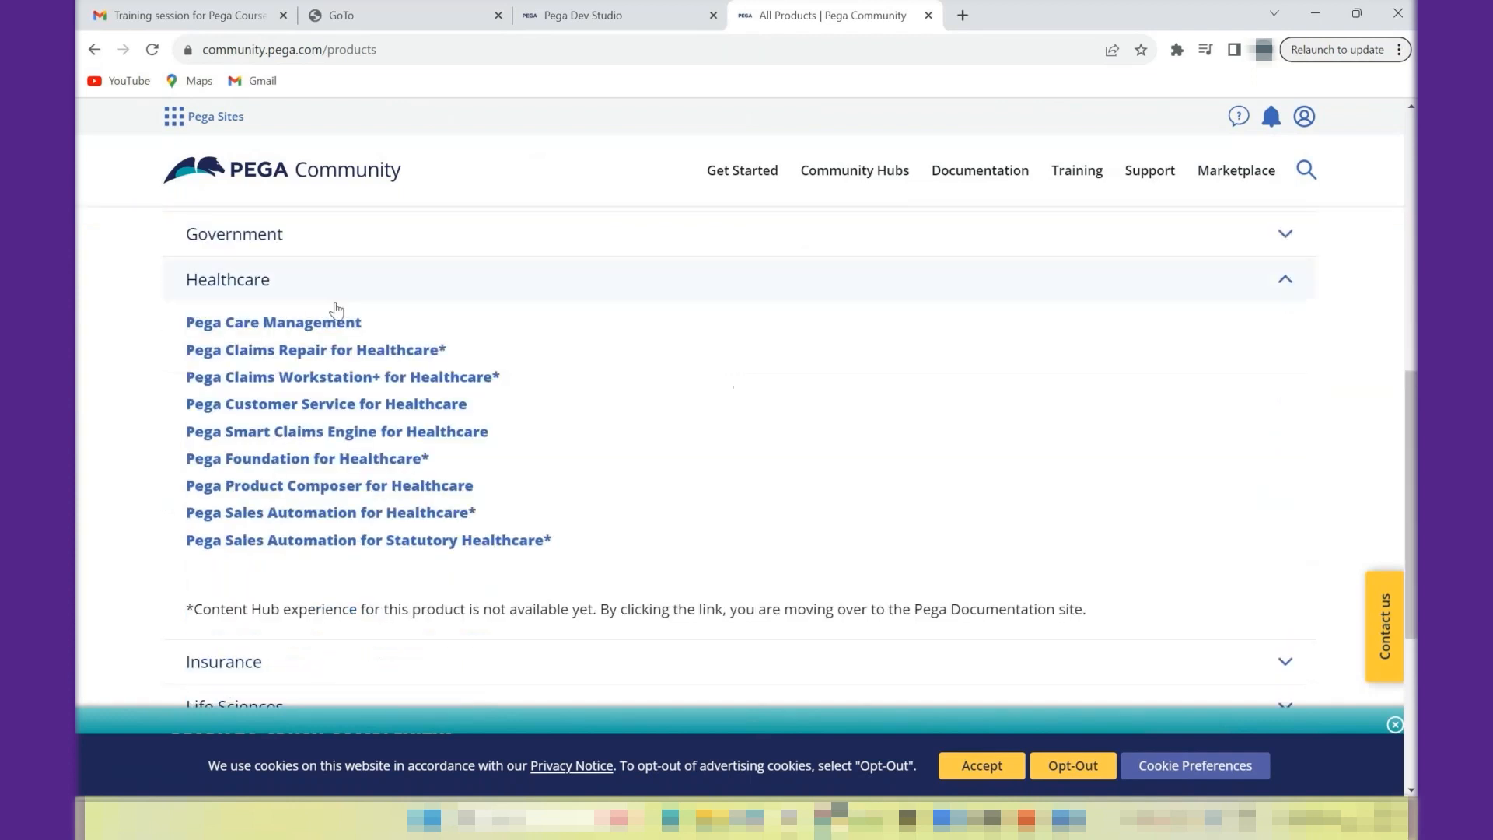
pyautogui.click(395, 512)
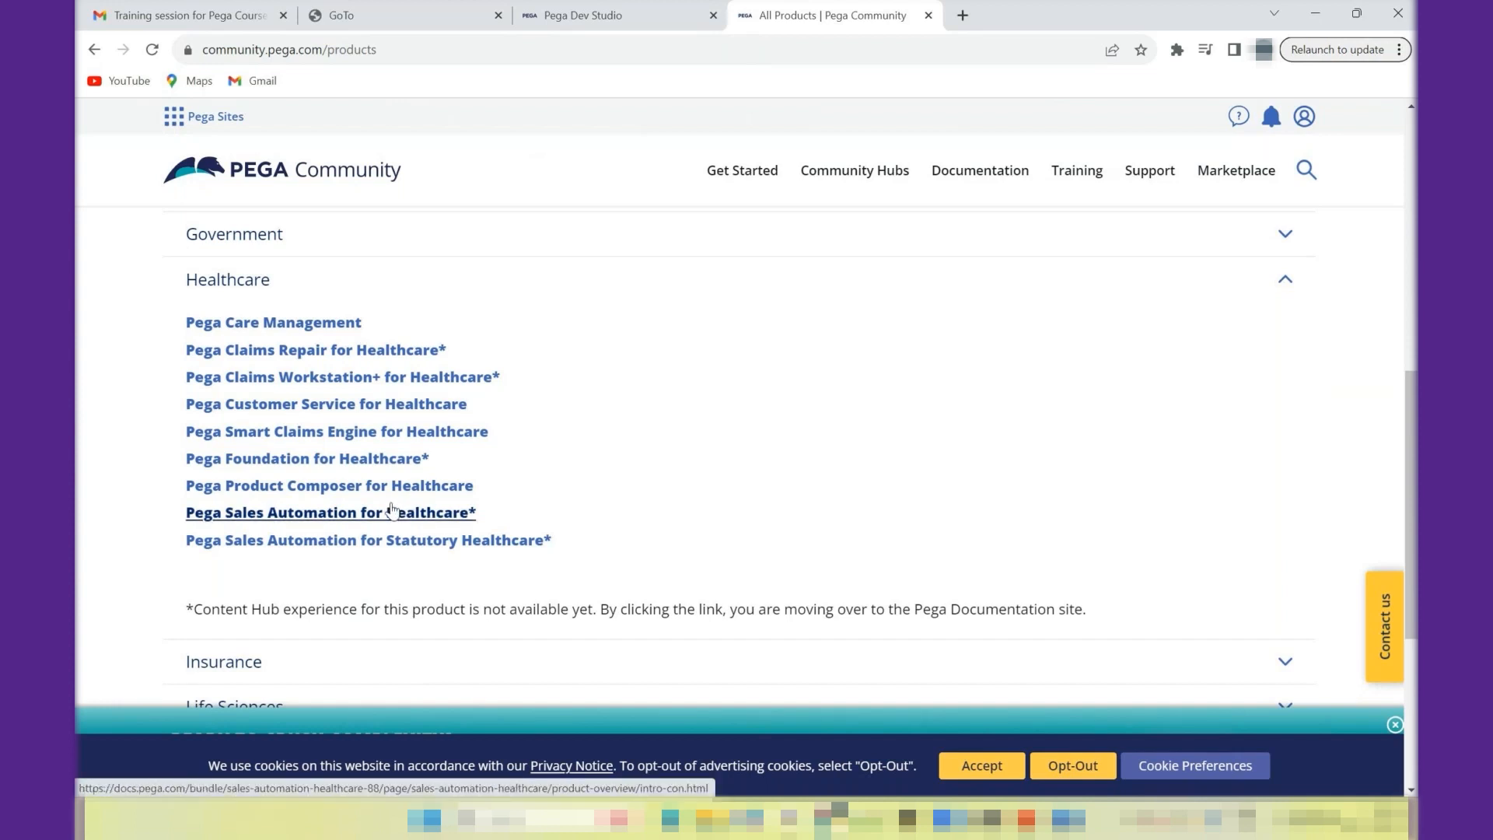
pyautogui.click(393, 510)
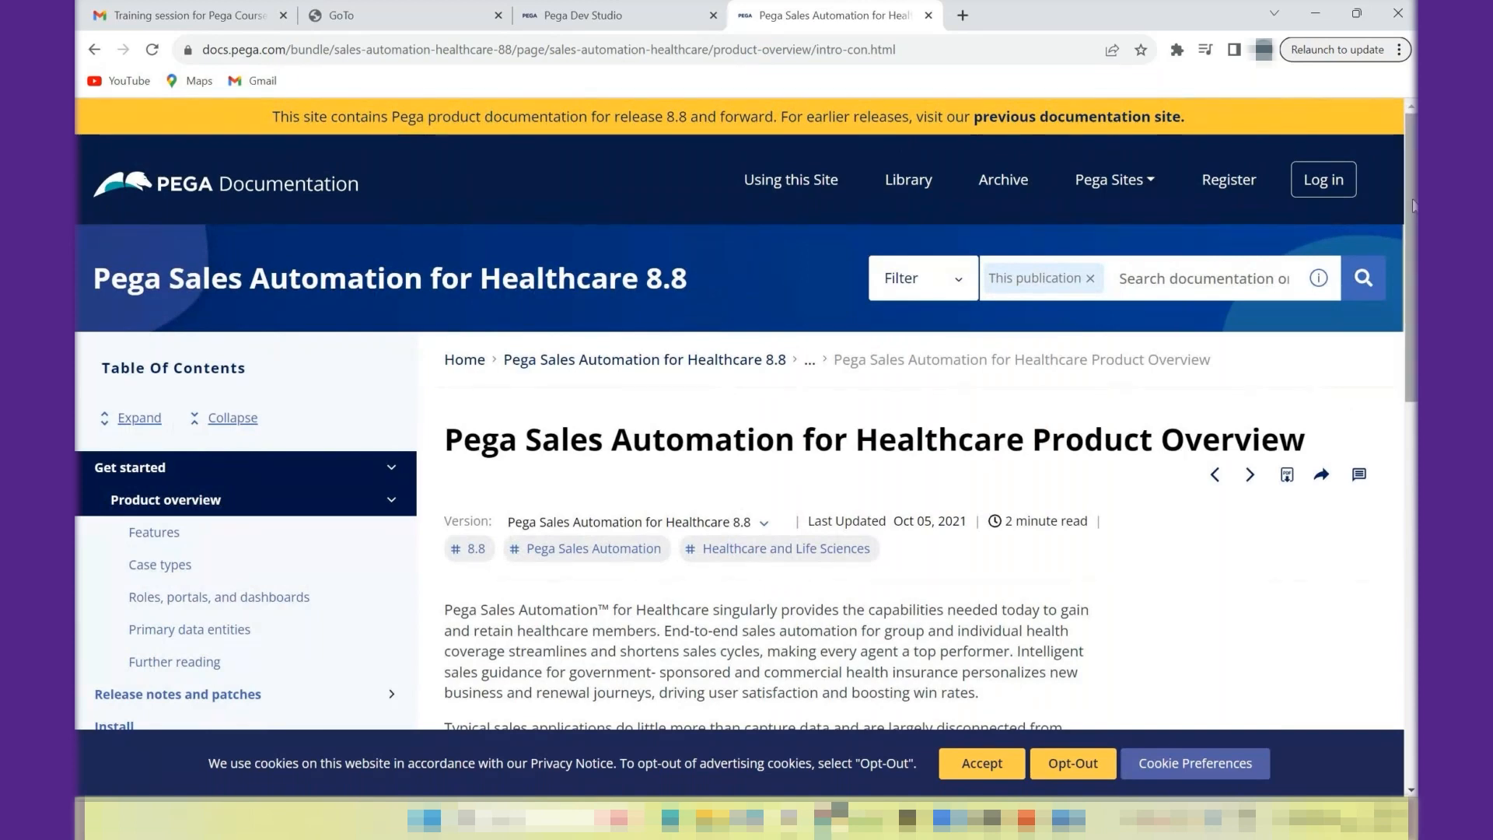
pyautogui.moveTo(1413, 204); pyautogui.dragTo(1413, 299)
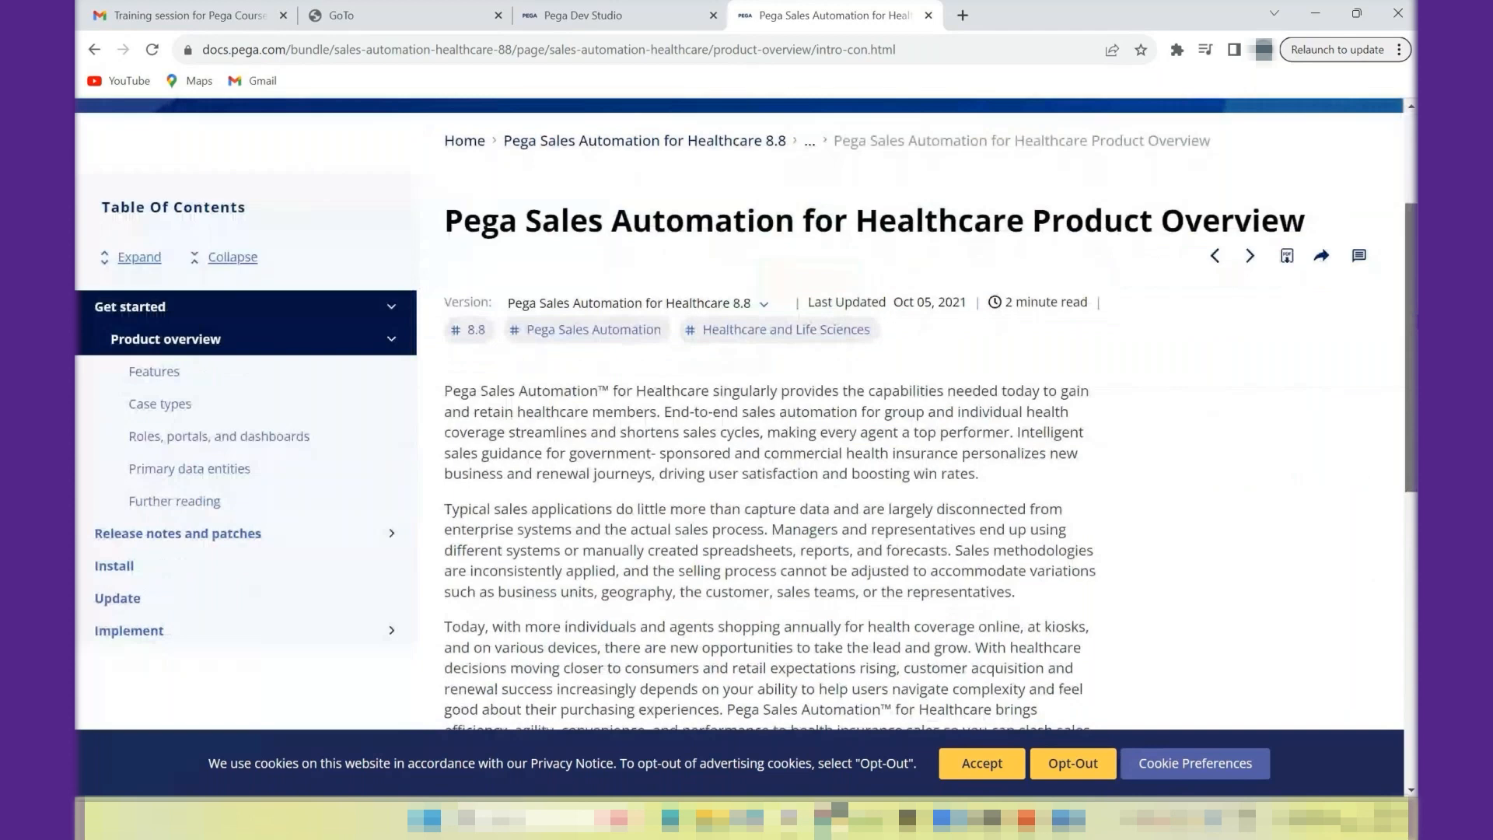
pyautogui.moveTo(1416, 304); pyautogui.dragTo(1386, 284)
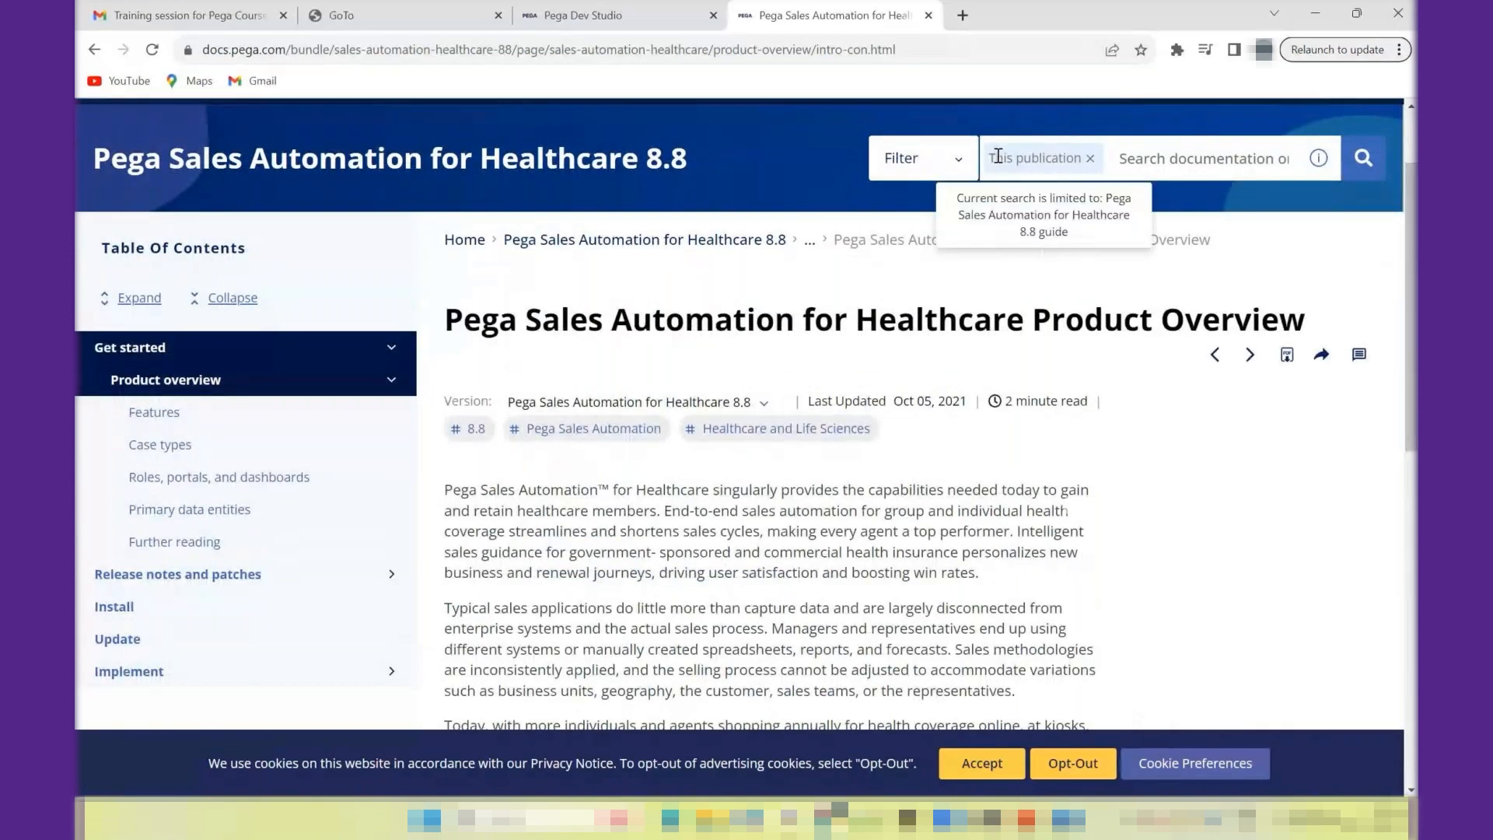
# - Return to the Pega Dev Studio page, then find and open Paint
pyautogui.click(663, 8)
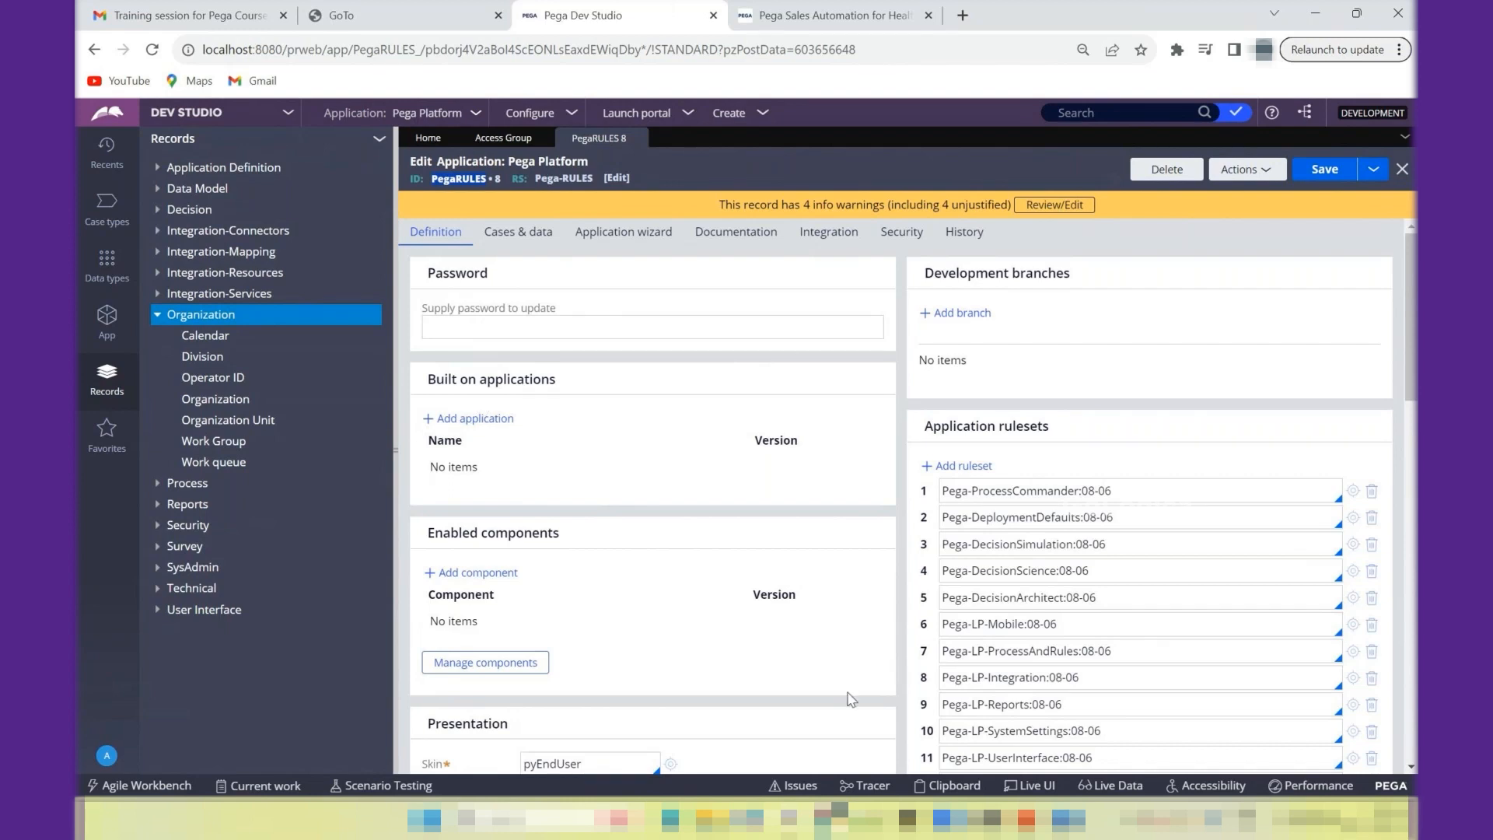
pyautogui.click(544, 818)
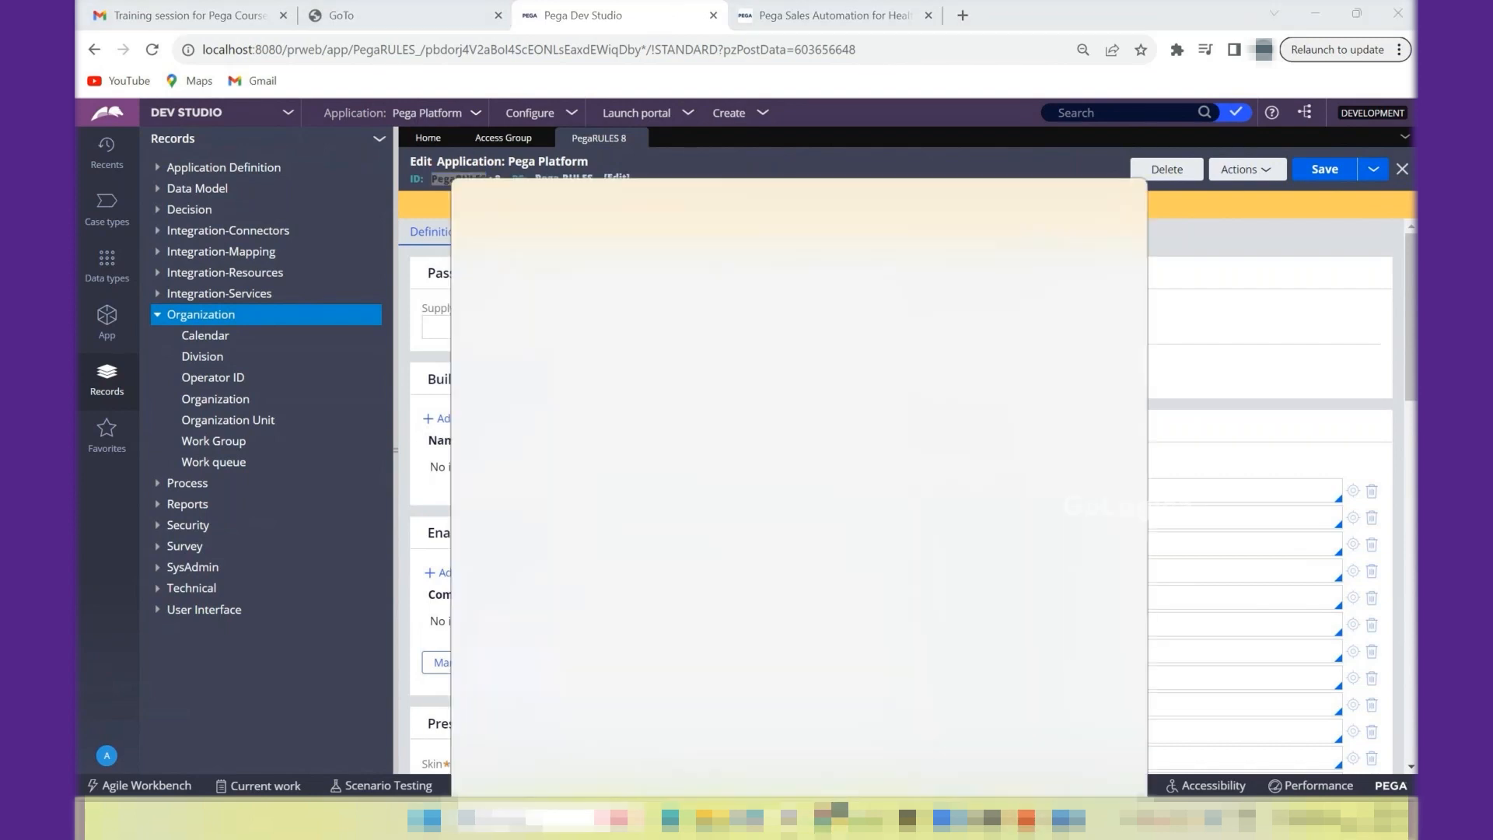
pyautogui.write('ima')
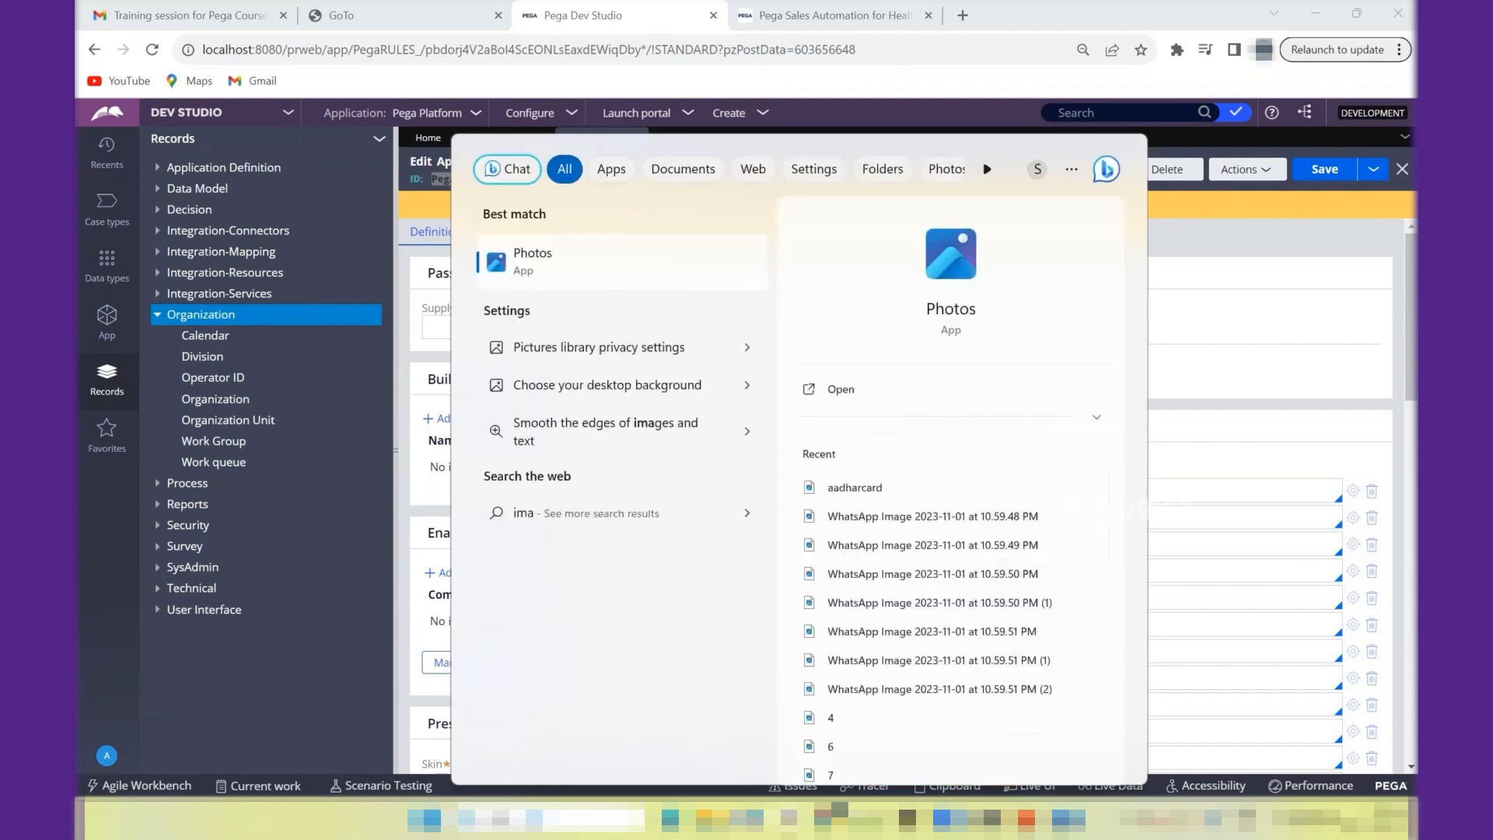
pyautogui.press('BackSpace')
pyautogui.press('BackSpace')
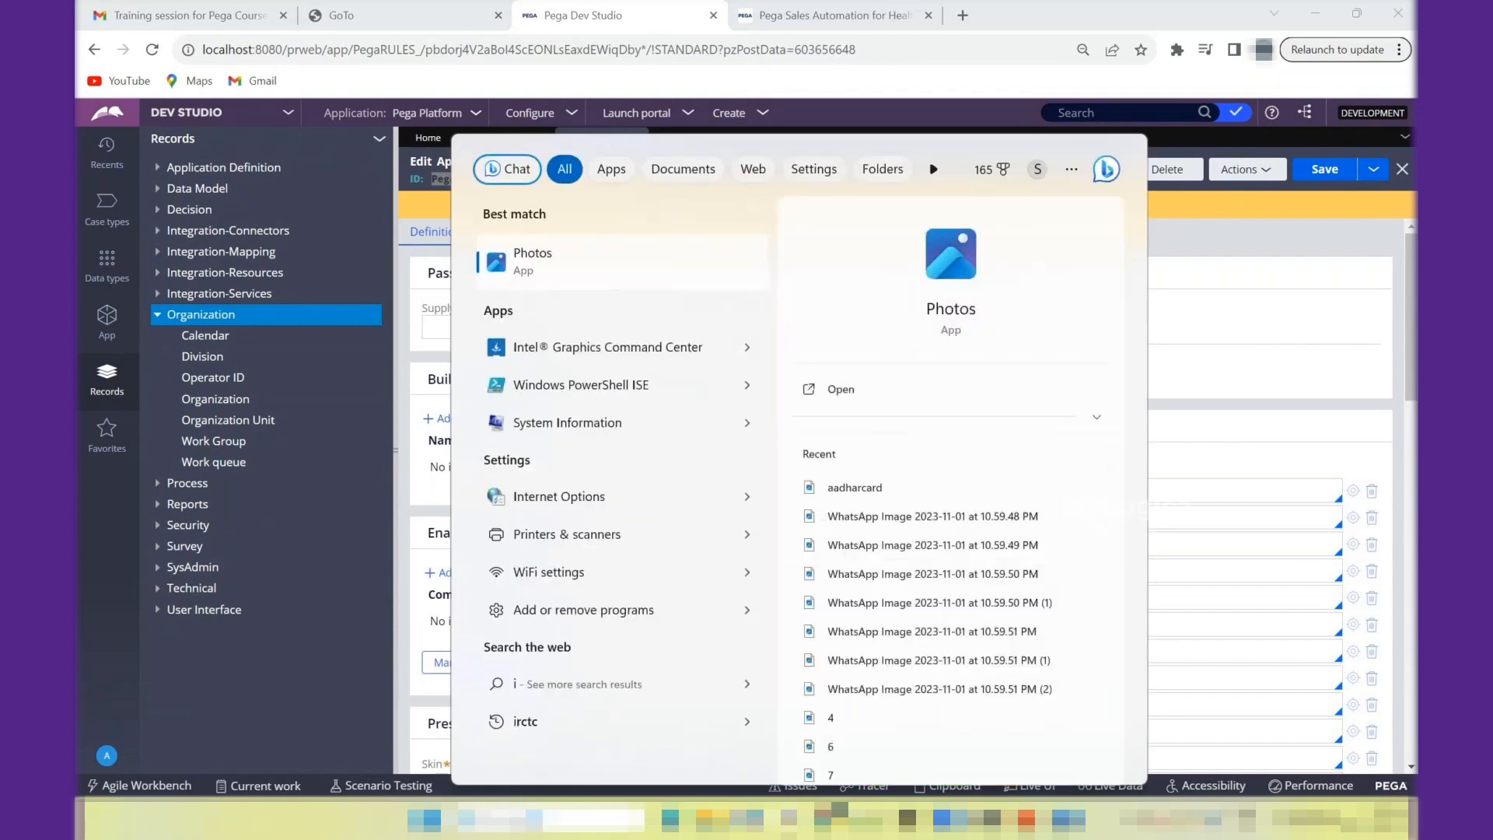
pyautogui.press('BackSpace')
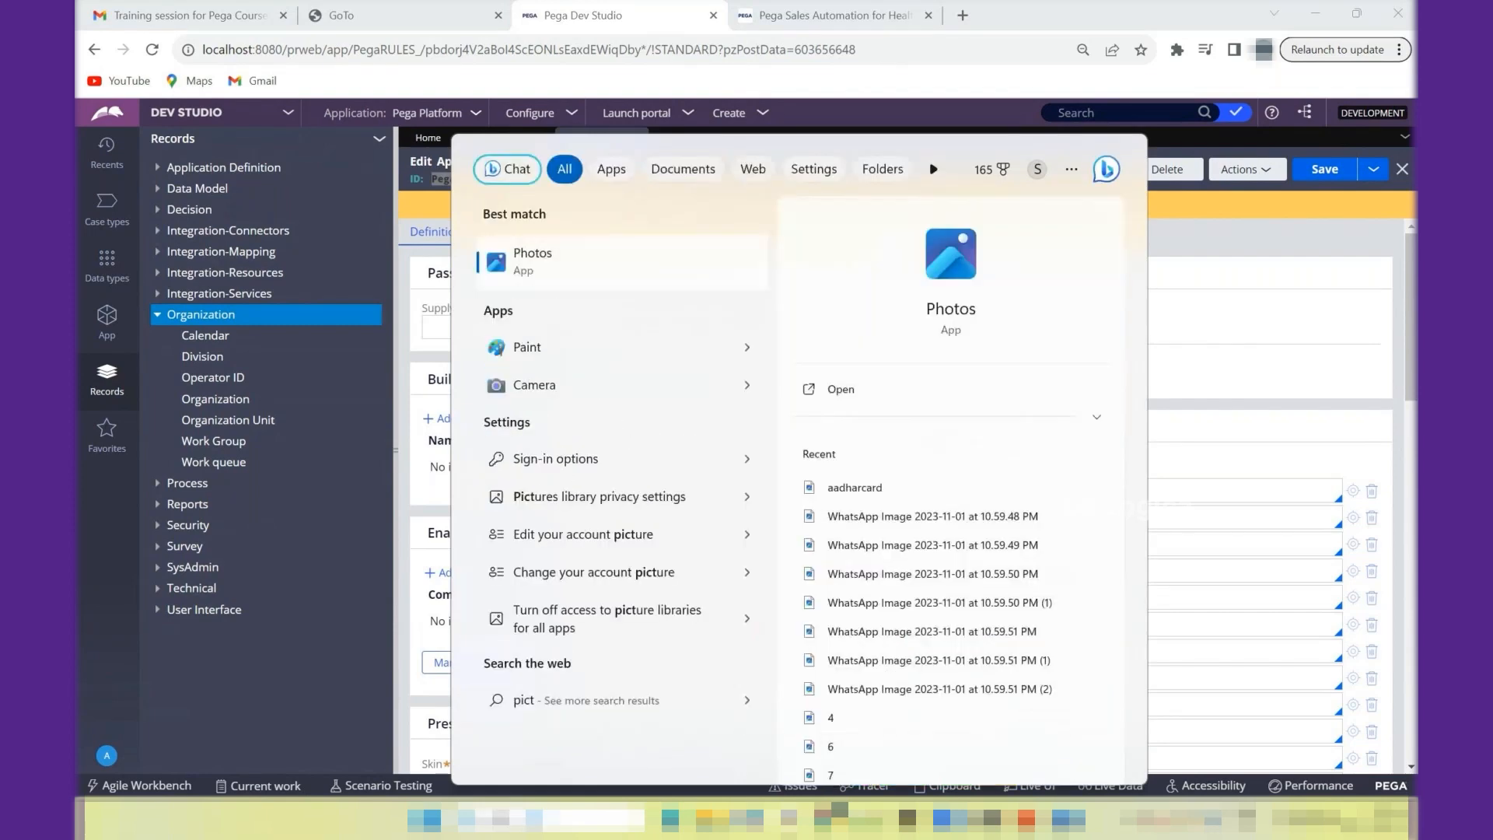
pyautogui.click(531, 346)
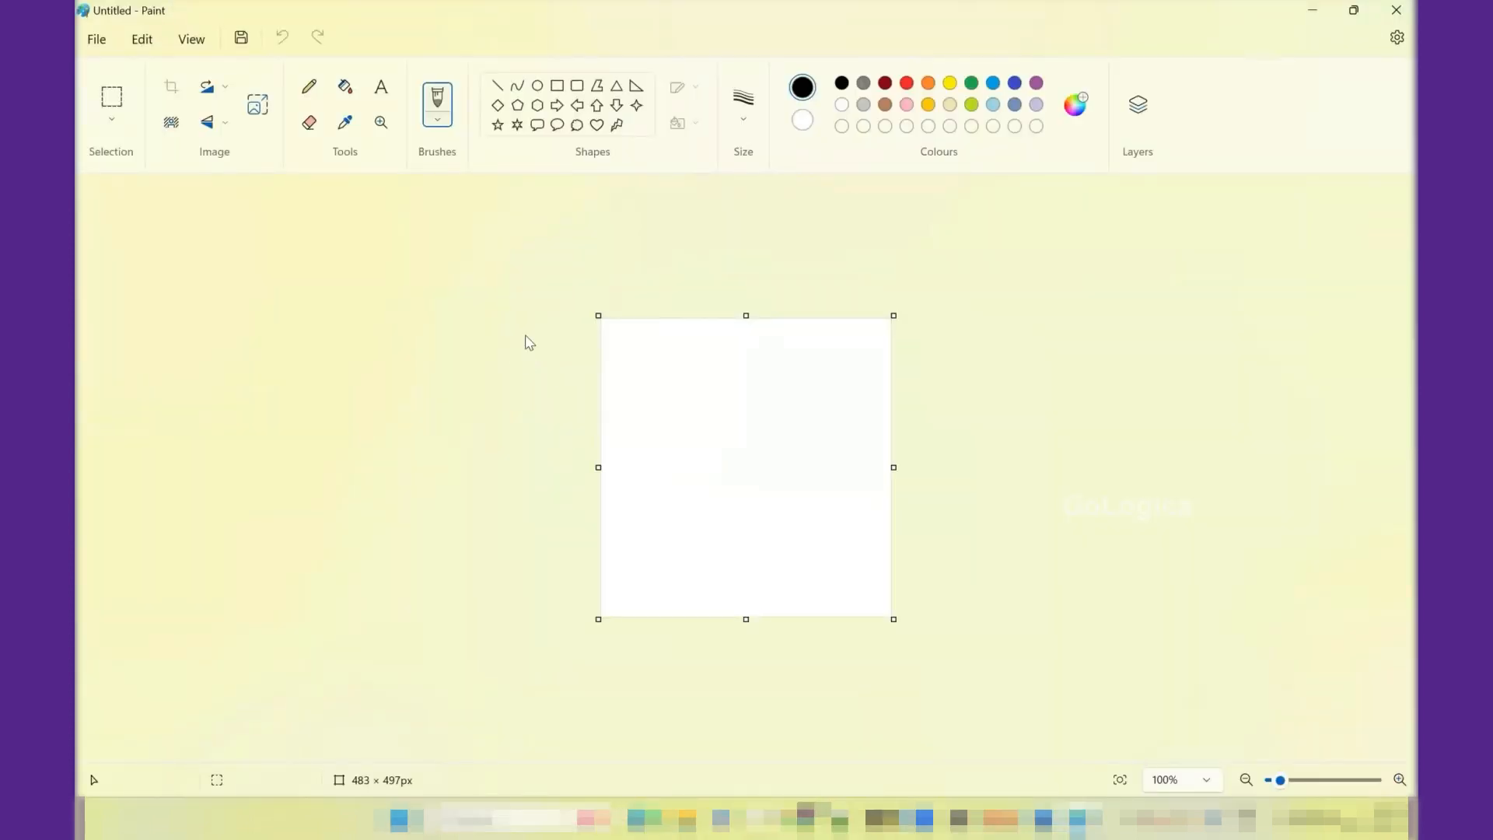
# - Set up a blank canvas of 1360 × 512 px, discarding the unsaved one
pyautogui.moveTo(595, 467); pyautogui.dragTo(80, 452)
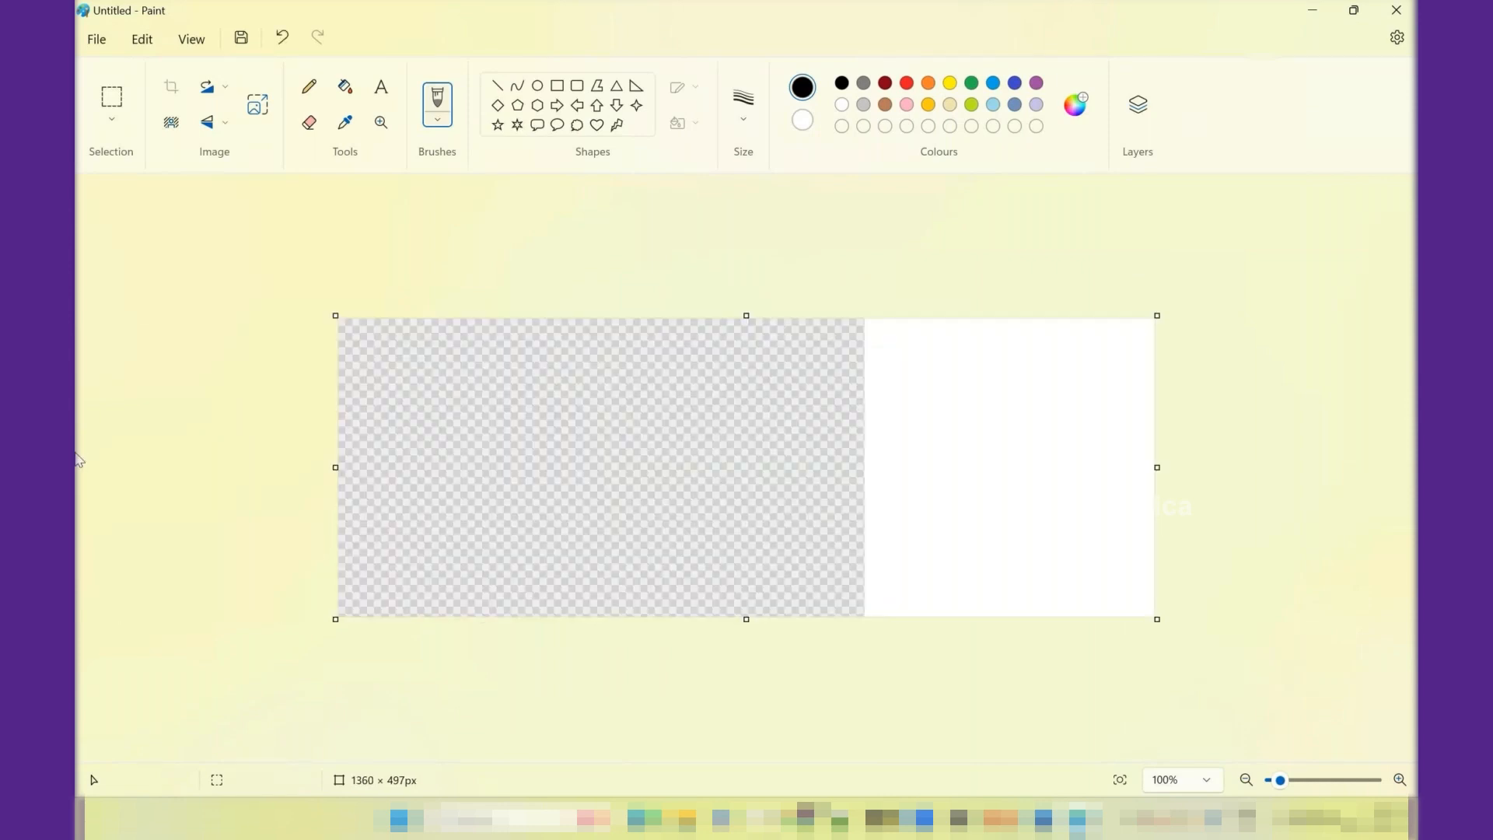
pyautogui.hotkey('ctrl', 'n')
pyautogui.press('Tab')
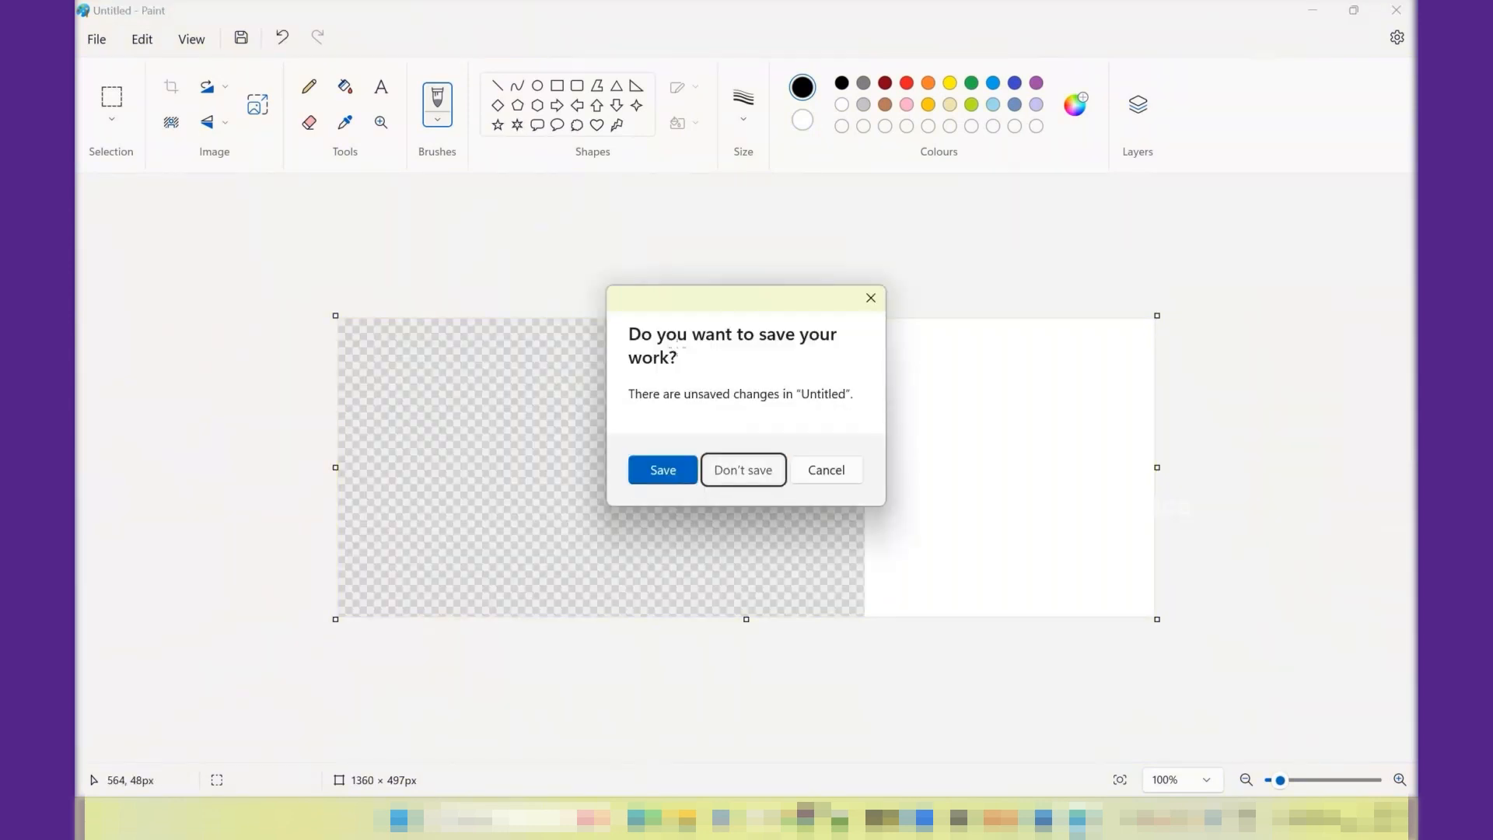
pyautogui.press('Return')
pyautogui.moveTo(746, 315); pyautogui.dragTo(746, 94)
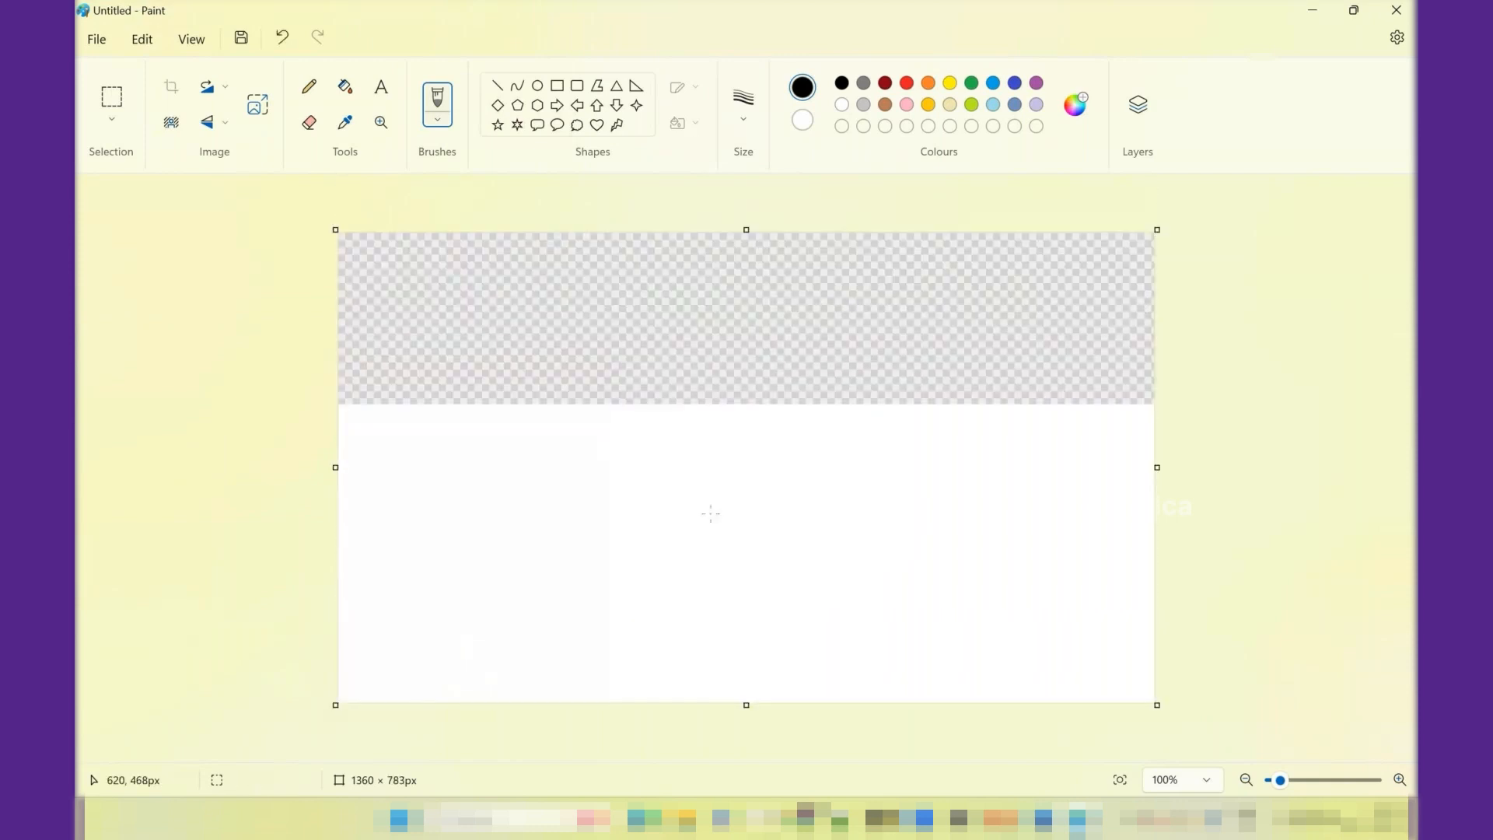
pyautogui.click(556, 85)
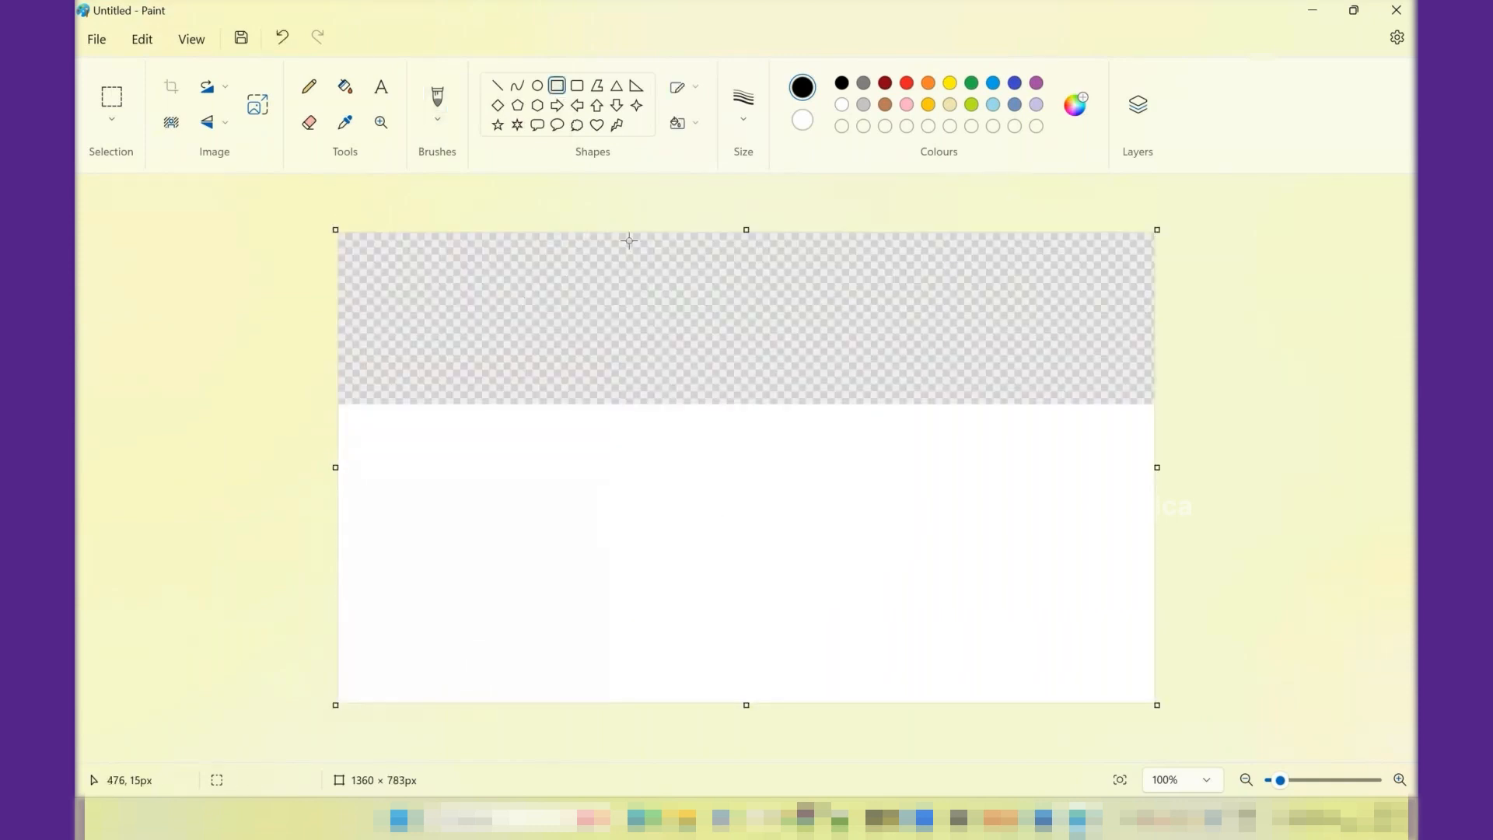
pyautogui.moveTo(745, 225); pyautogui.dragTo(747, 394)
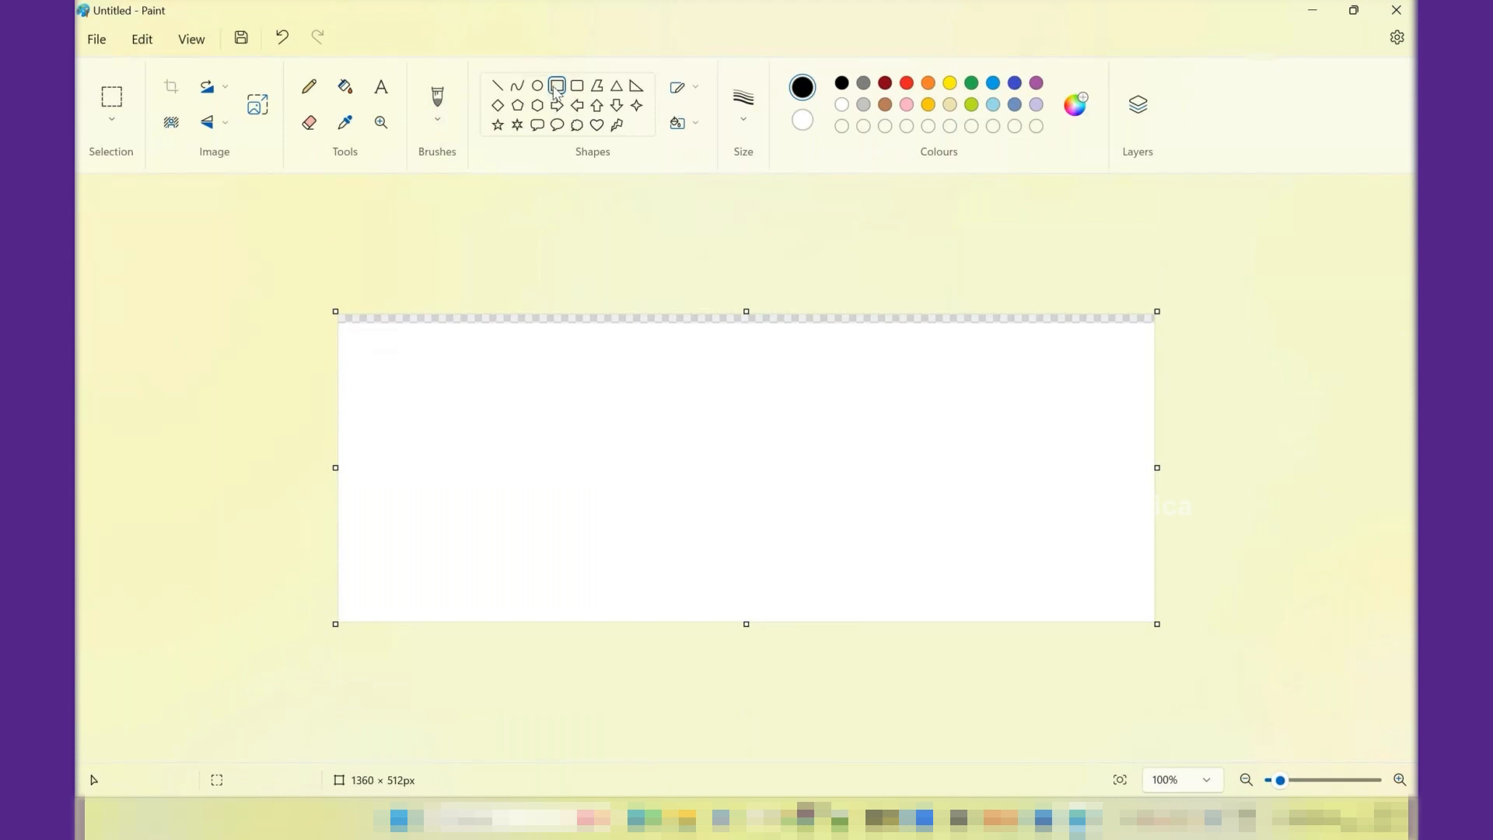
# - Draw a wide rectangle about 733 × 105 px near the canvas's lower edge and label it "PegaRules: 08"
pyautogui.moveTo(551, 518)
pyautogui.mouseDown()
pyautogui.moveTo(739, 579)
pyautogui.moveTo(990, 581)
pyautogui.mouseUp()
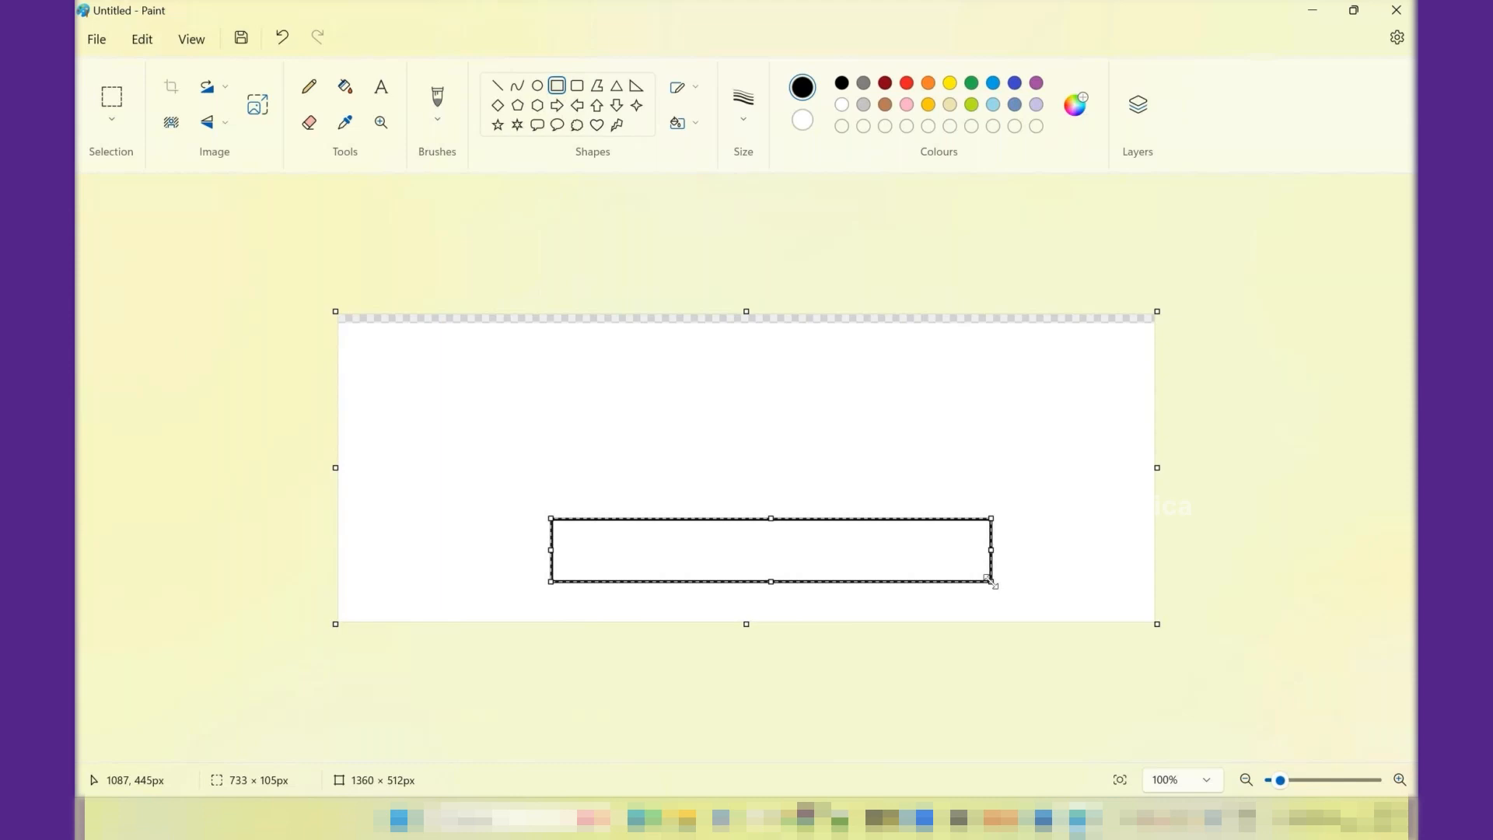
pyautogui.click(392, 89)
pyautogui.moveTo(620, 534); pyautogui.dragTo(834, 565)
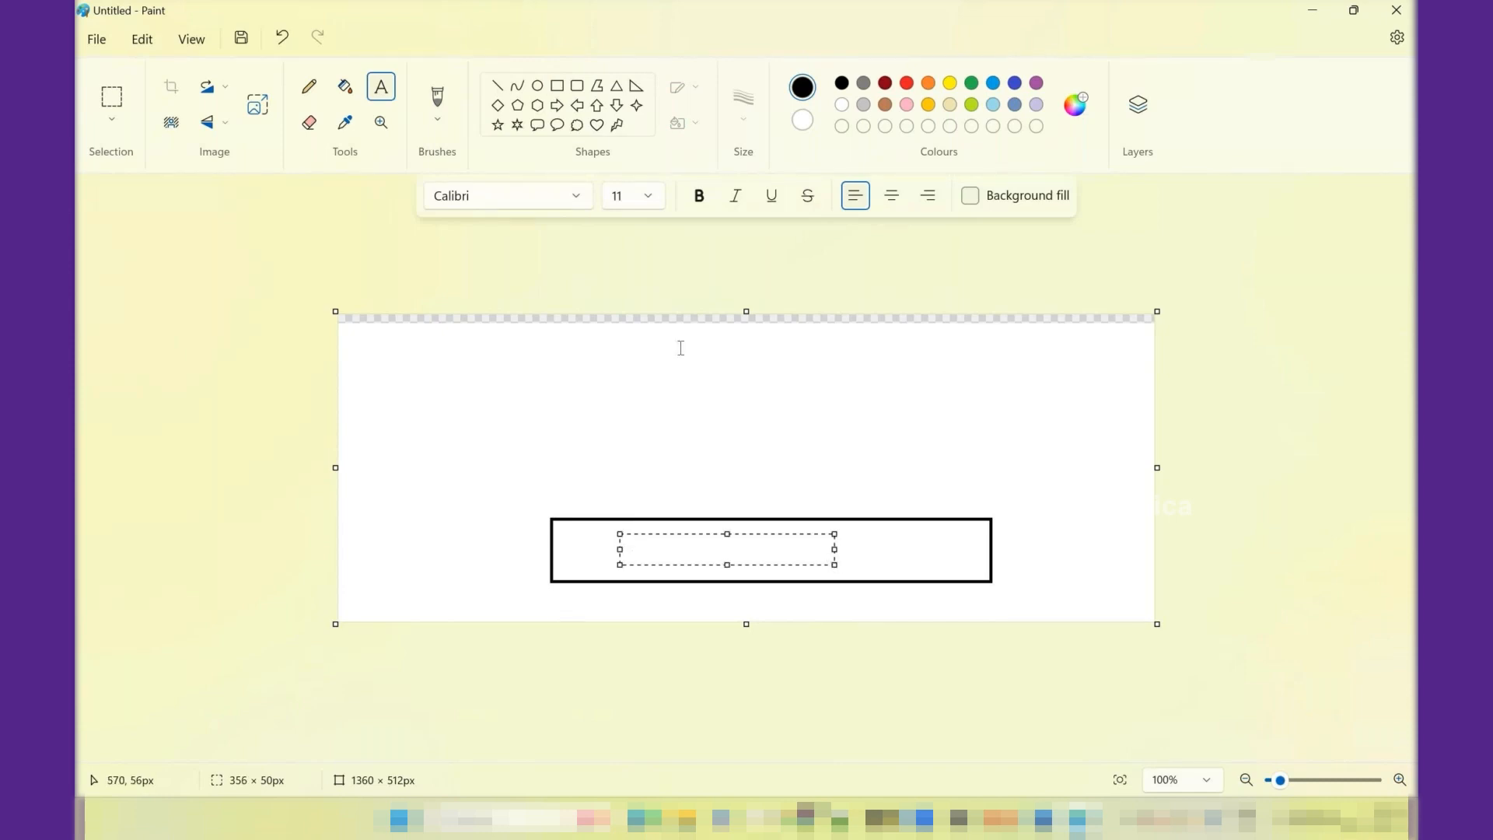
pyautogui.write('PegaRules: 08')
# - Enlarge the "PegaRules: 08" label's text box and set its font size to 20
pyautogui.hotkey('shift', 'Left')
pyautogui.hotkey('shift', 'Left')
pyautogui.hotkey('shift', 'Left')
pyautogui.hotkey('shift', 'Left')
pyautogui.hotkey('shift', 'Left')
pyautogui.hotkey('shift', 'Left')
pyautogui.hotkey('shift', 'Left')
pyautogui.hotkey('shift', 'Left')
pyautogui.hotkey('shift', 'Left')
pyautogui.hotkey('shift', 'Left')
pyautogui.hotkey('shift', 'Left')
pyautogui.hotkey('shift', 'Left')
pyautogui.hotkey('shift', 'Left')
pyautogui.moveTo(727, 566); pyautogui.dragTo(737, 619)
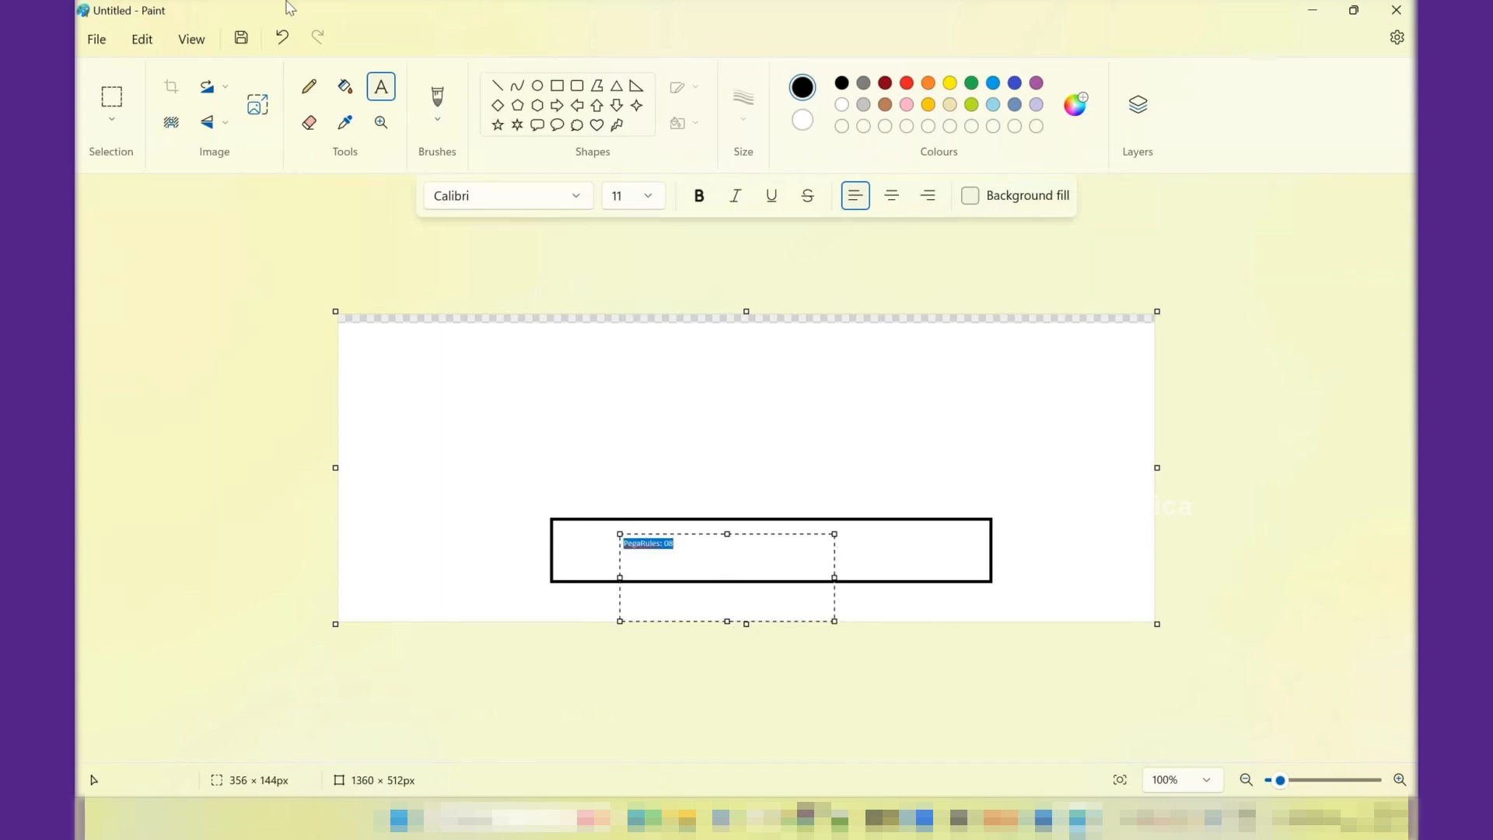
pyautogui.click(147, 42)
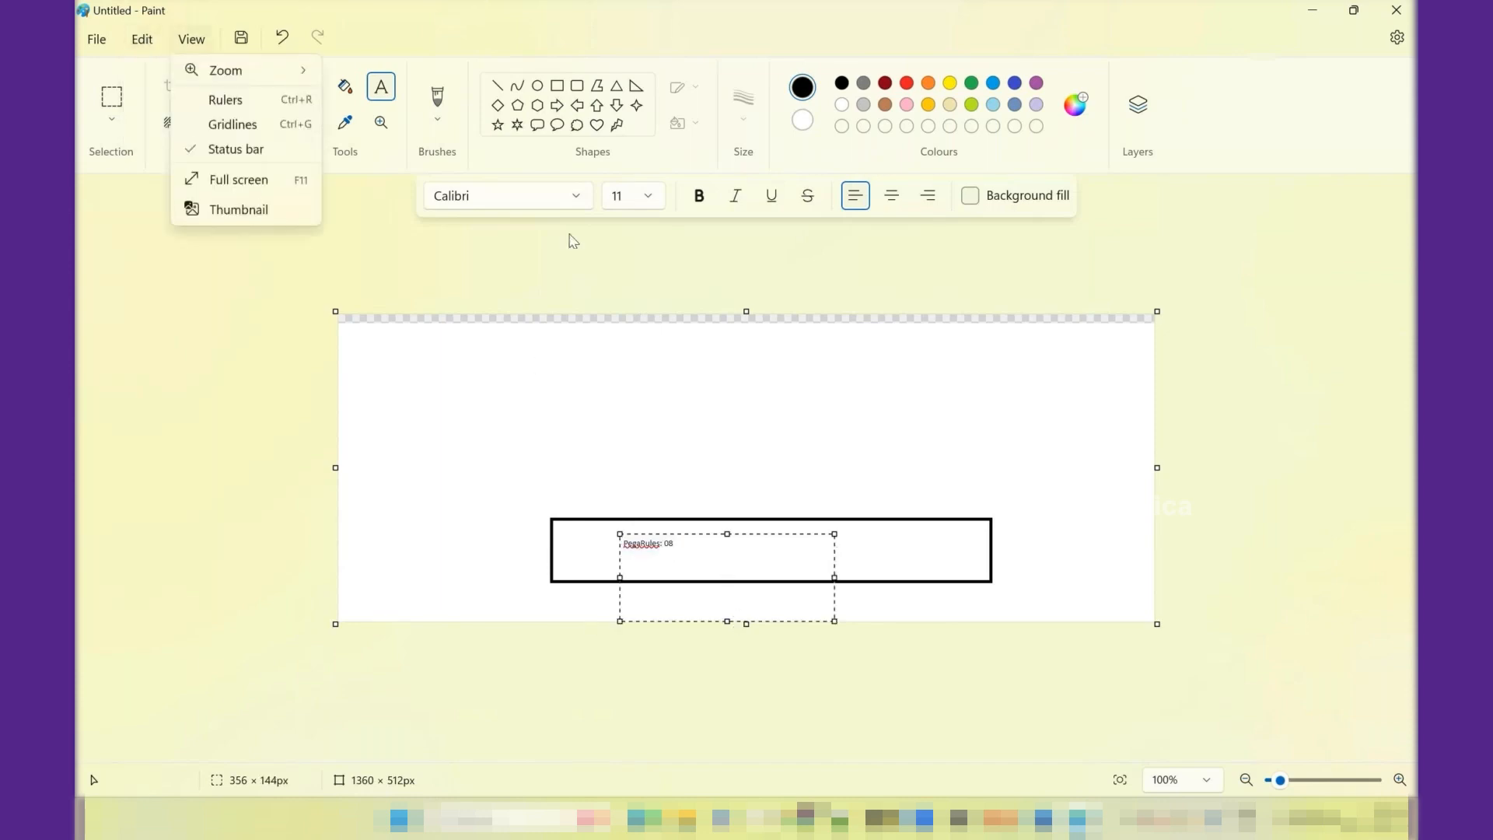
pyautogui.click(732, 585)
pyautogui.click(651, 197)
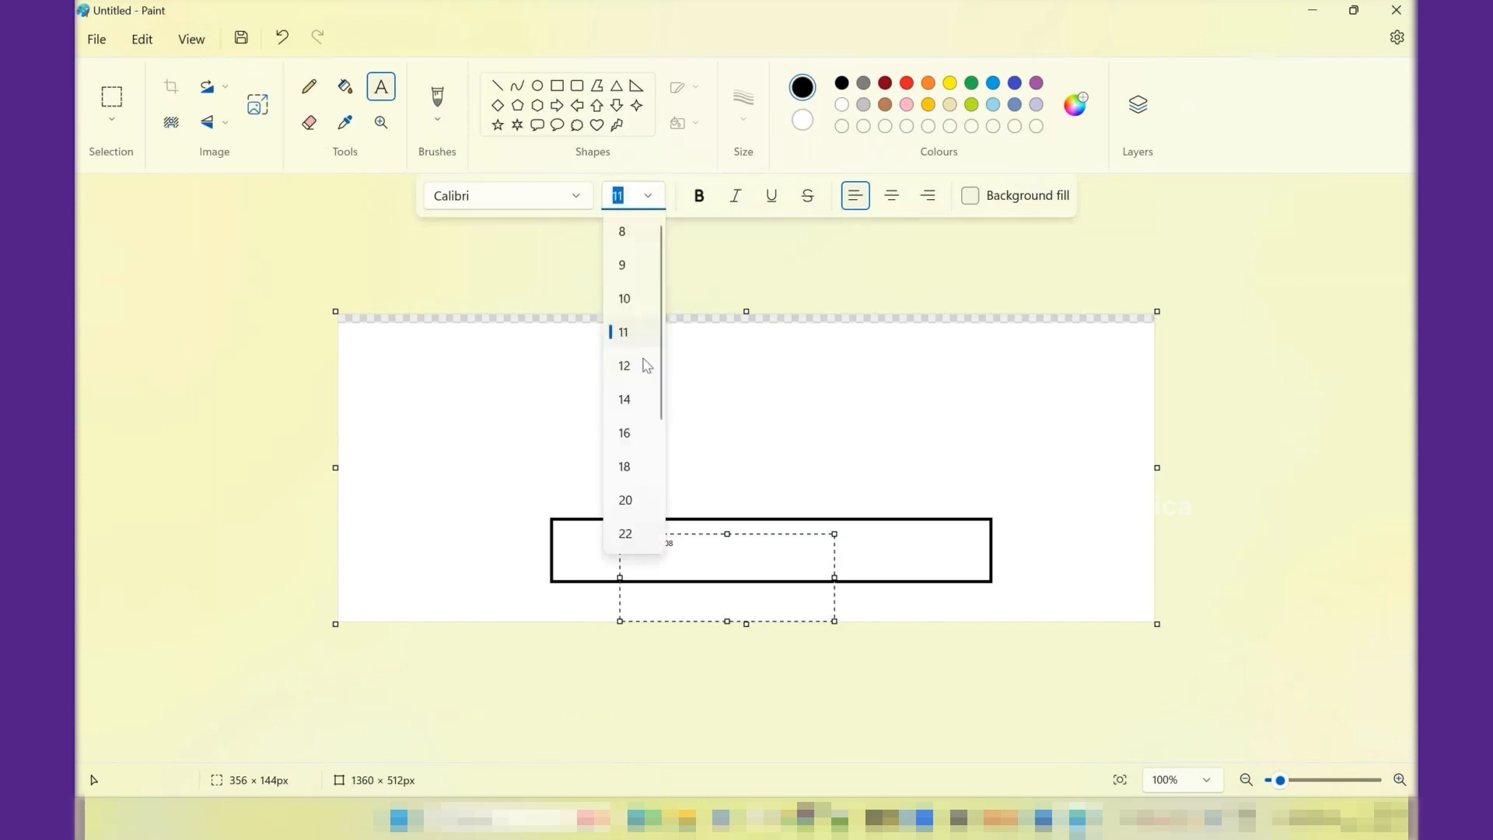
pyautogui.click(629, 500)
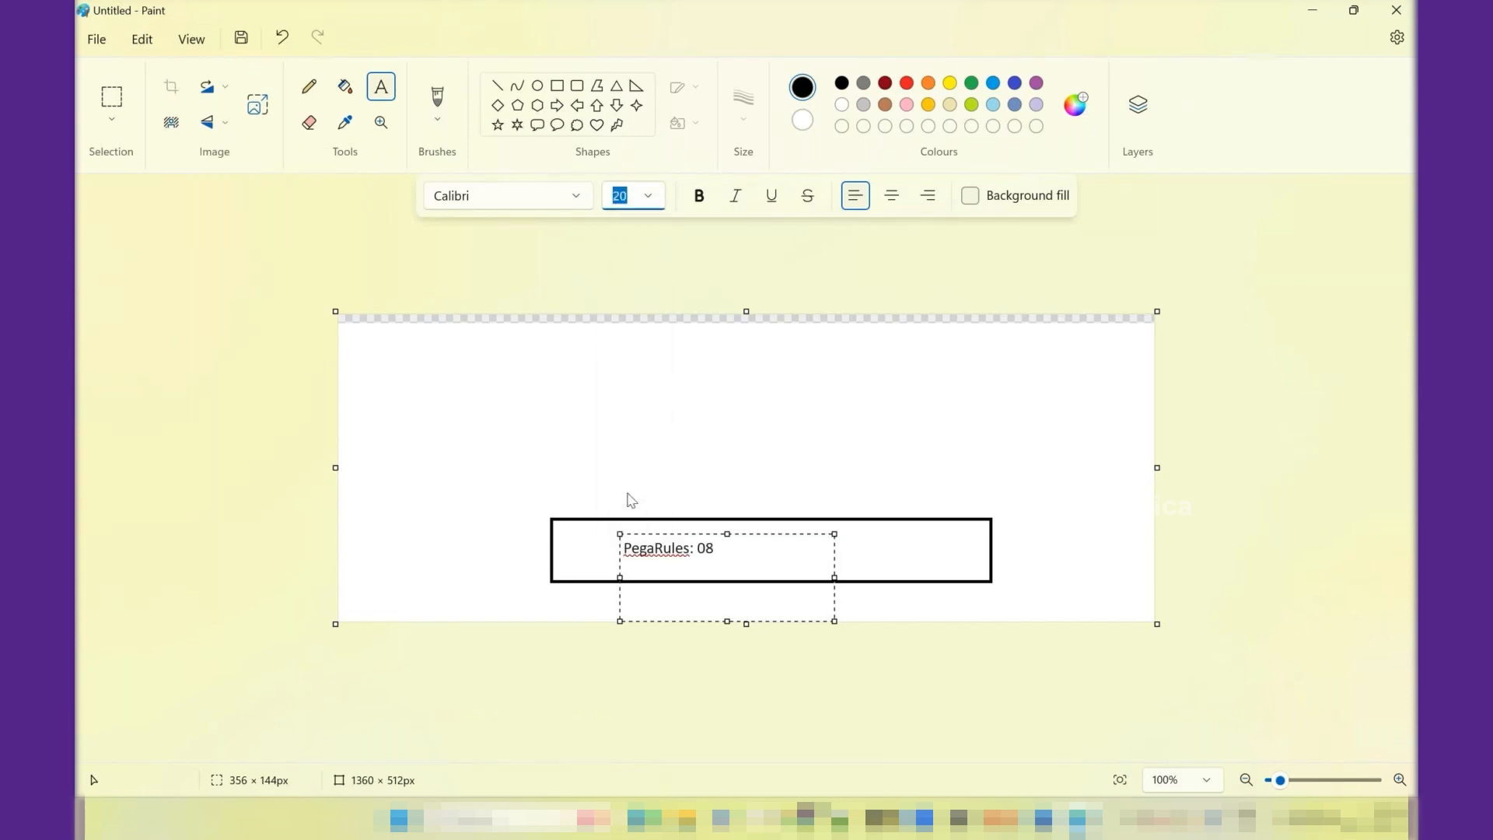
pyautogui.click(822, 445)
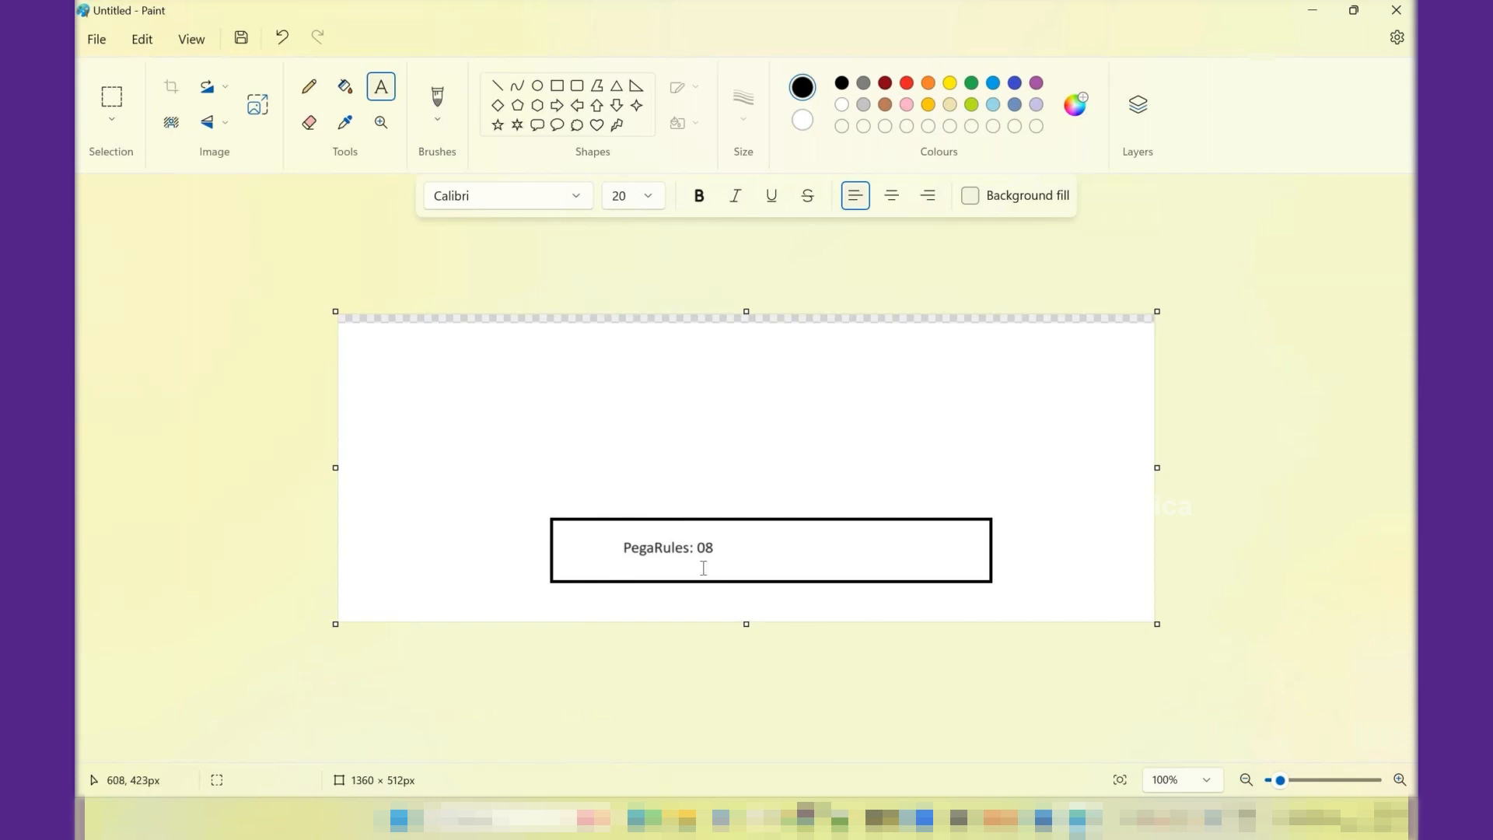
# - Draw two rectangles, each about 279 × 84 px, side by side on top of the PegaRules box
pyautogui.click(556, 86)
pyautogui.moveTo(609, 471); pyautogui.dragTo(775, 519)
pyautogui.moveTo(817, 467); pyautogui.dragTo(985, 519)
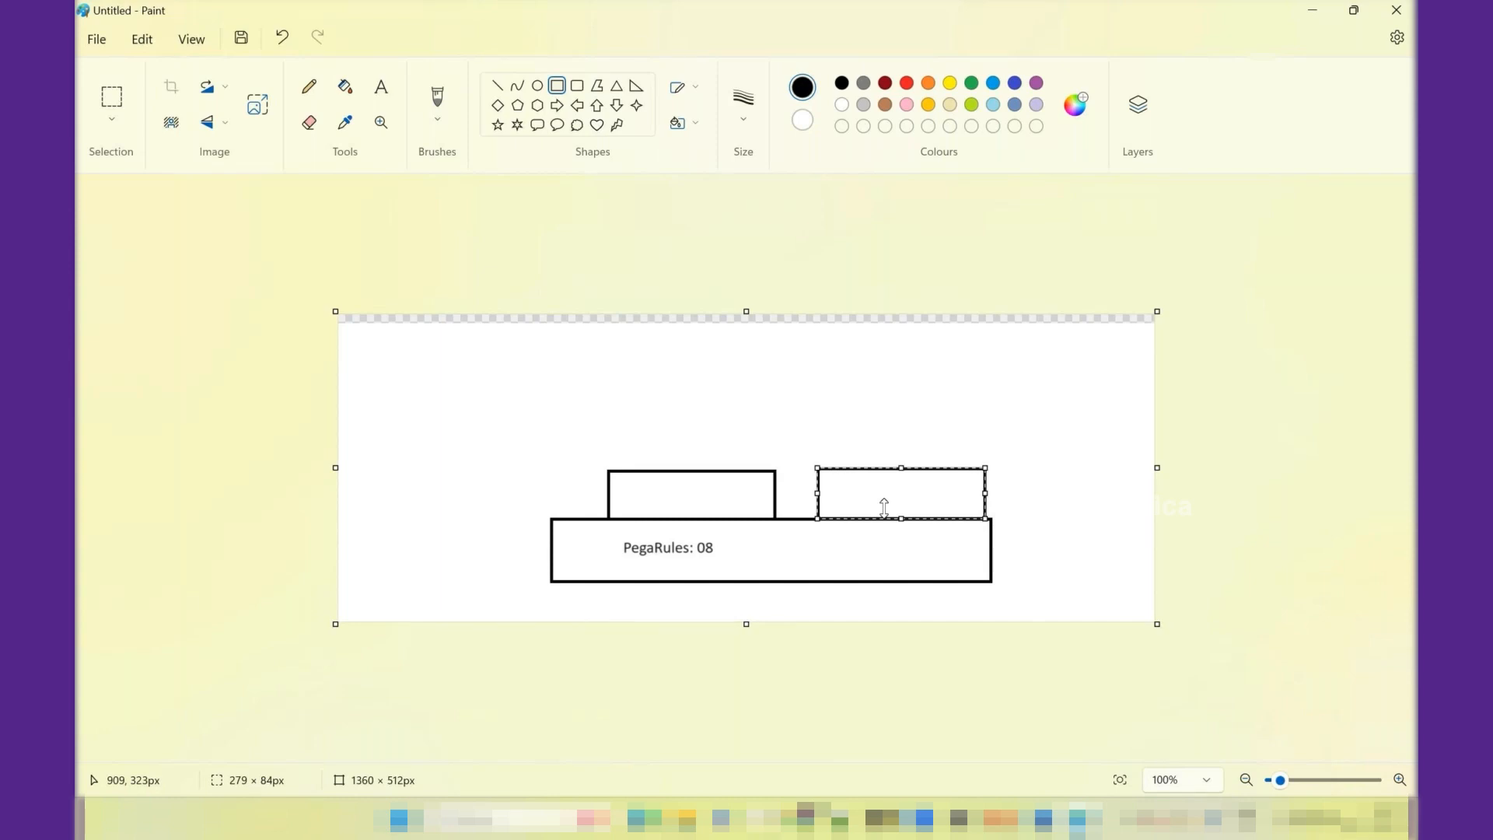
# - Label the two upper rectangles "Framework" and "Implementation" from left to right
pyautogui.click(381, 87)
pyautogui.moveTo(637, 488); pyautogui.dragTo(738, 510)
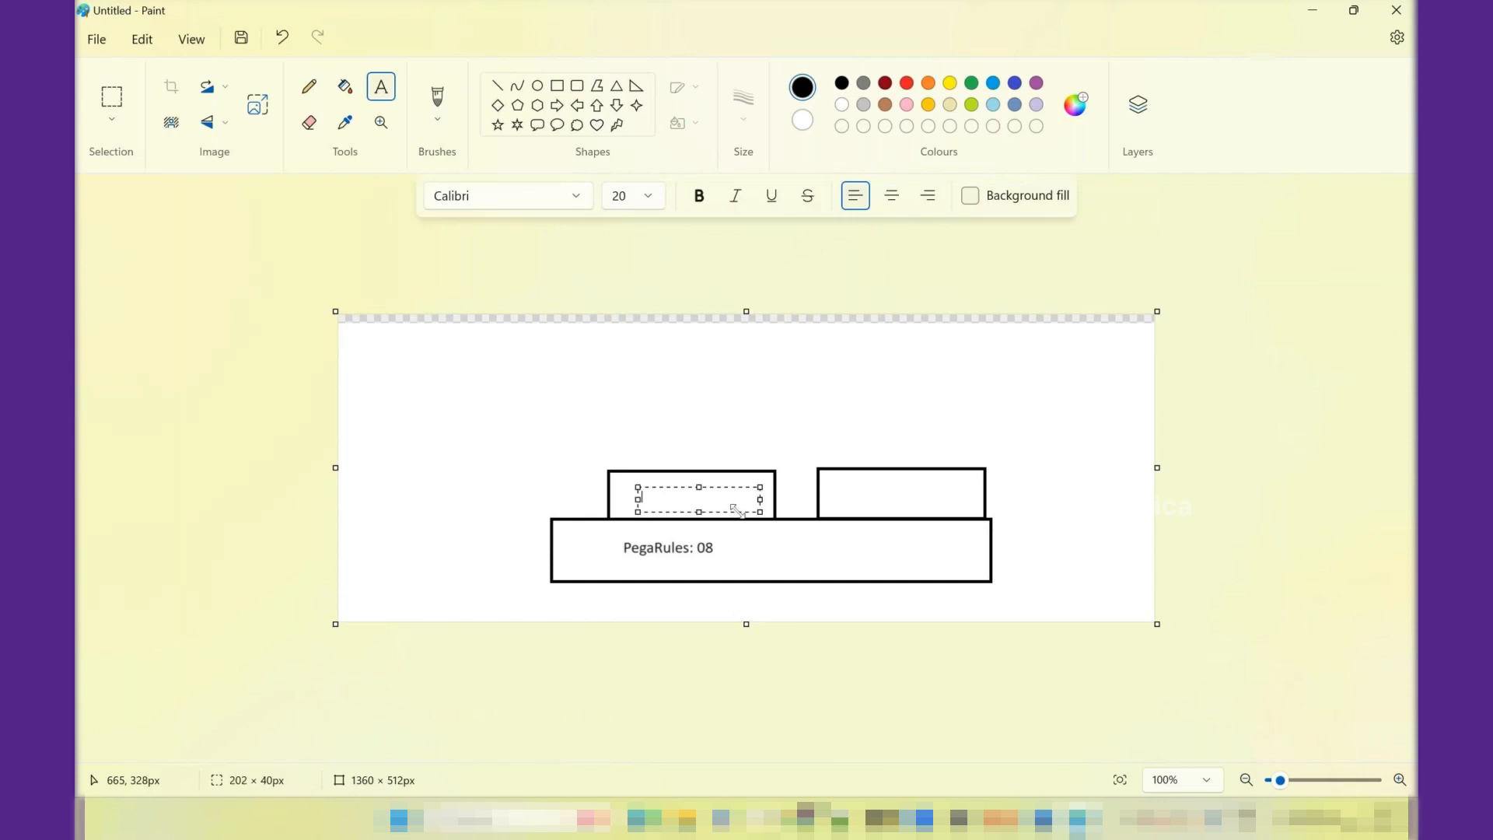
pyautogui.write('Framework')
pyautogui.moveTo(843, 483); pyautogui.dragTo(963, 511)
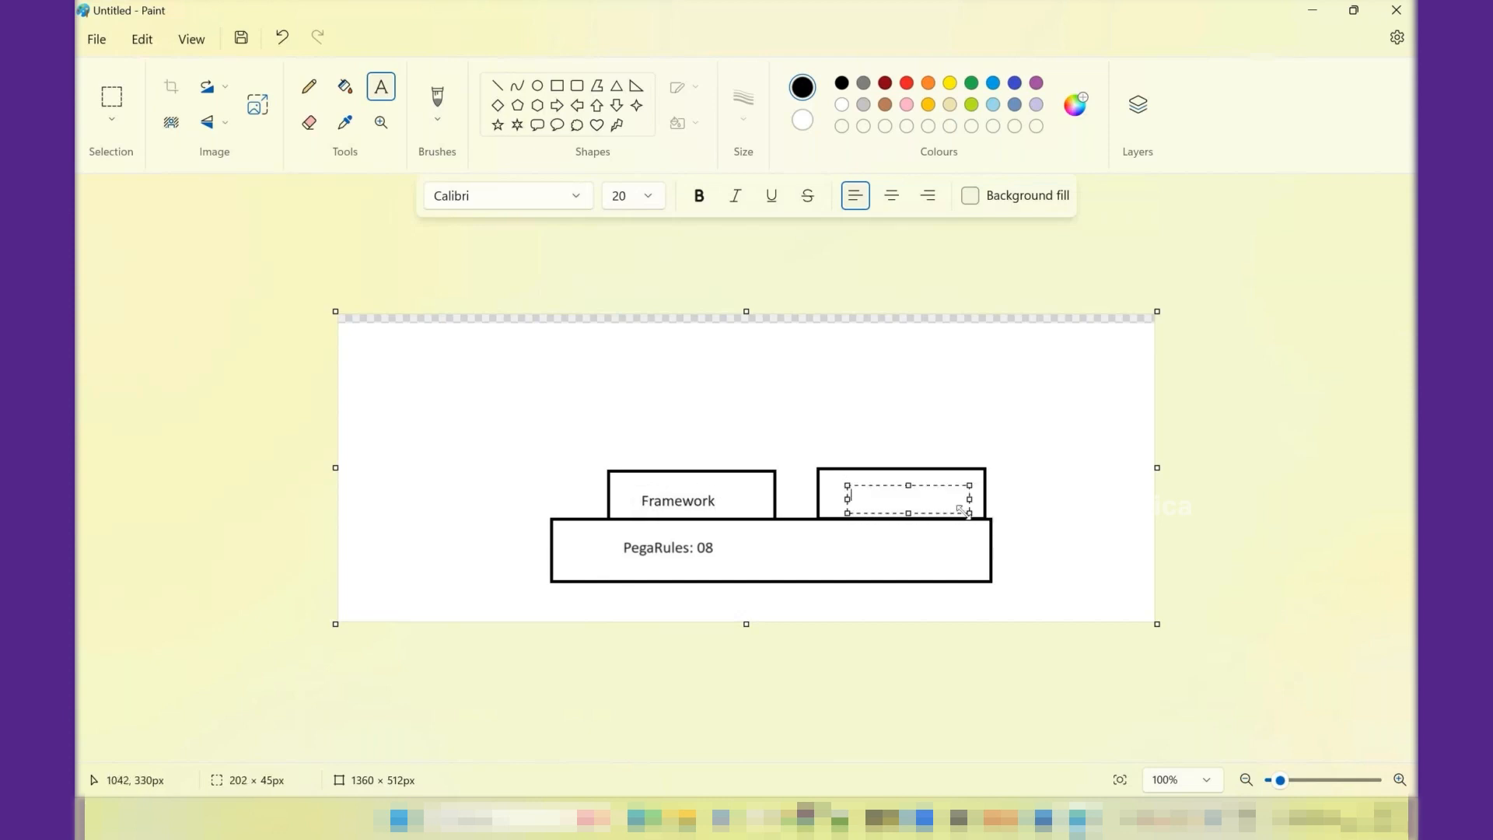
pyautogui.write('Implementation')
pyautogui.click(1035, 437)
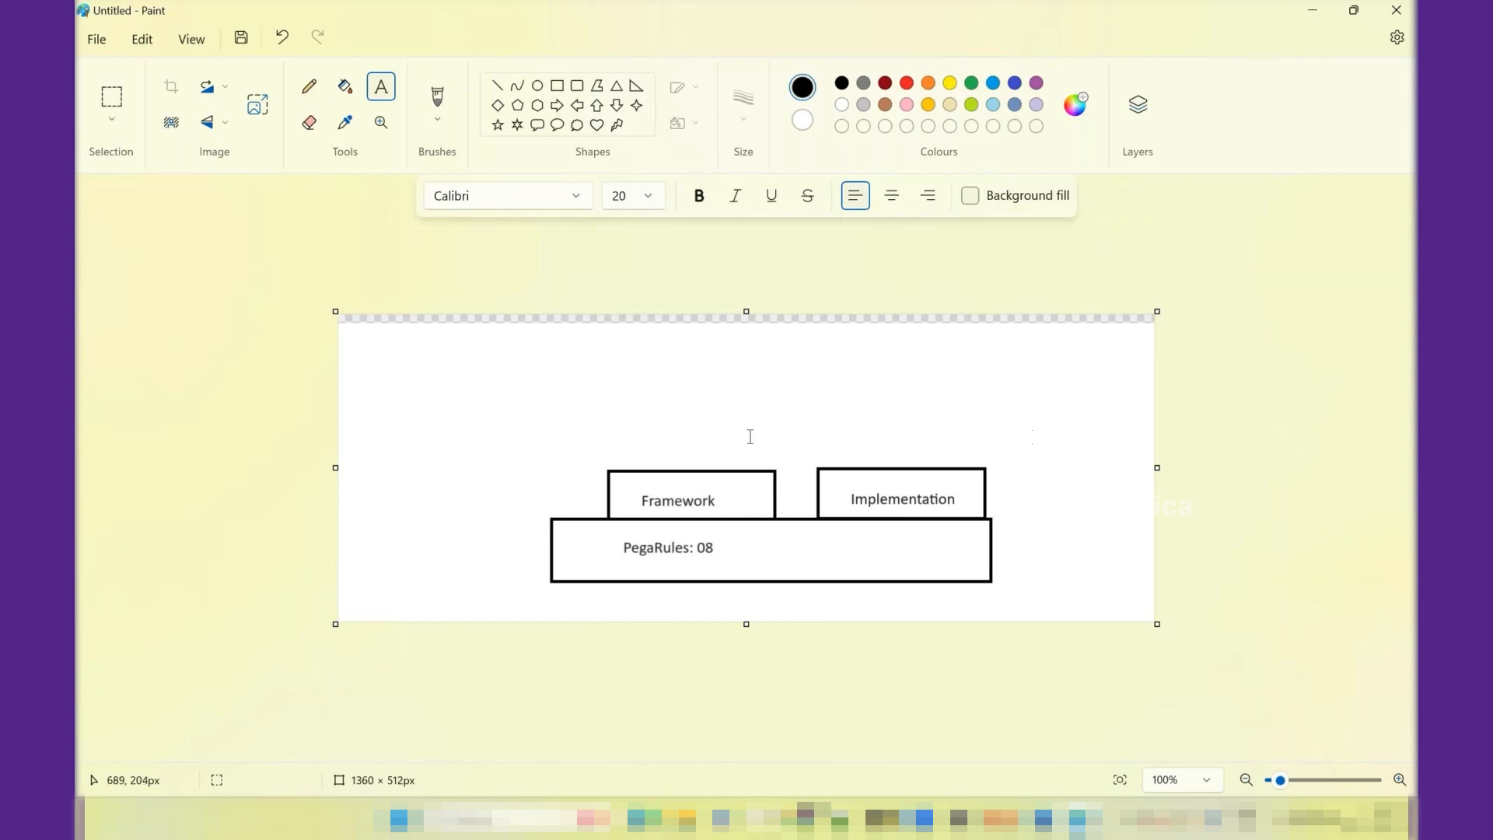
# - Draw two smaller boxes on top of the Framework box, about 129 × 112 px and 90 × 107 px
pyautogui.click(556, 86)
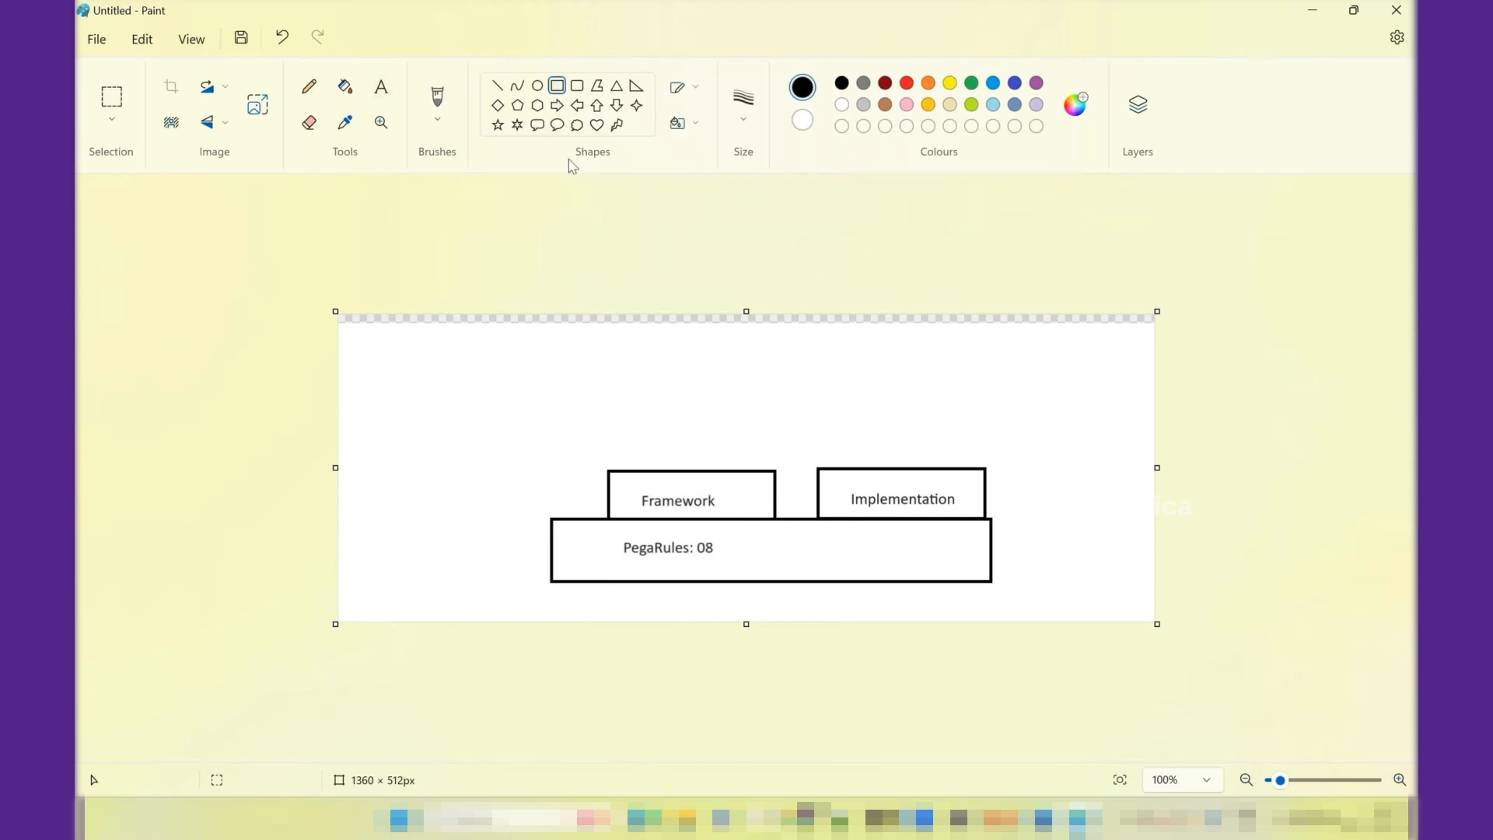
pyautogui.moveTo(626, 405)
pyautogui.mouseDown()
pyautogui.moveTo(650, 472)
pyautogui.moveTo(685, 470)
pyautogui.mouseUp()
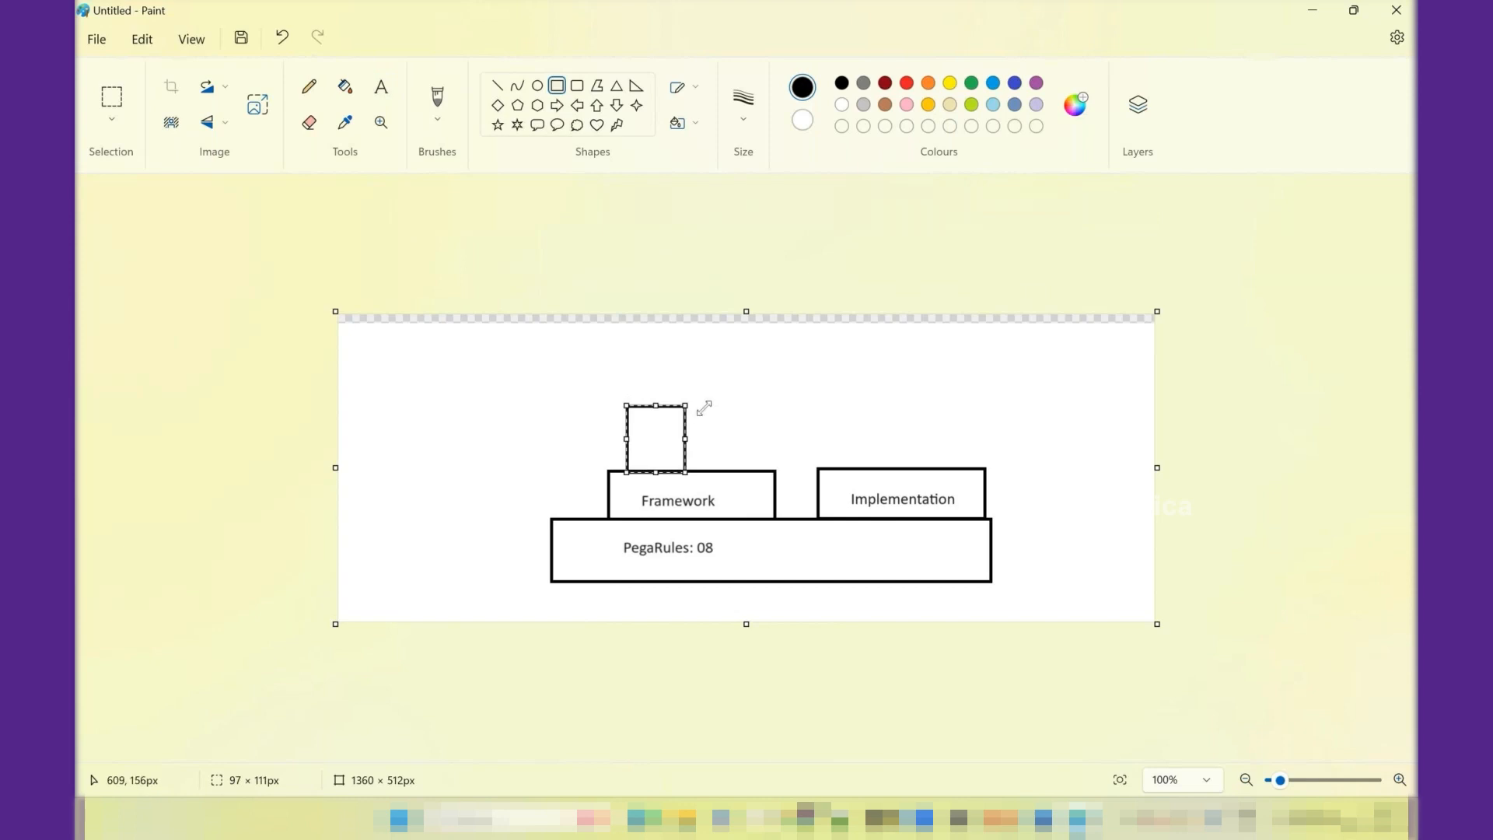
pyautogui.moveTo(704, 407); pyautogui.dragTo(704, 405)
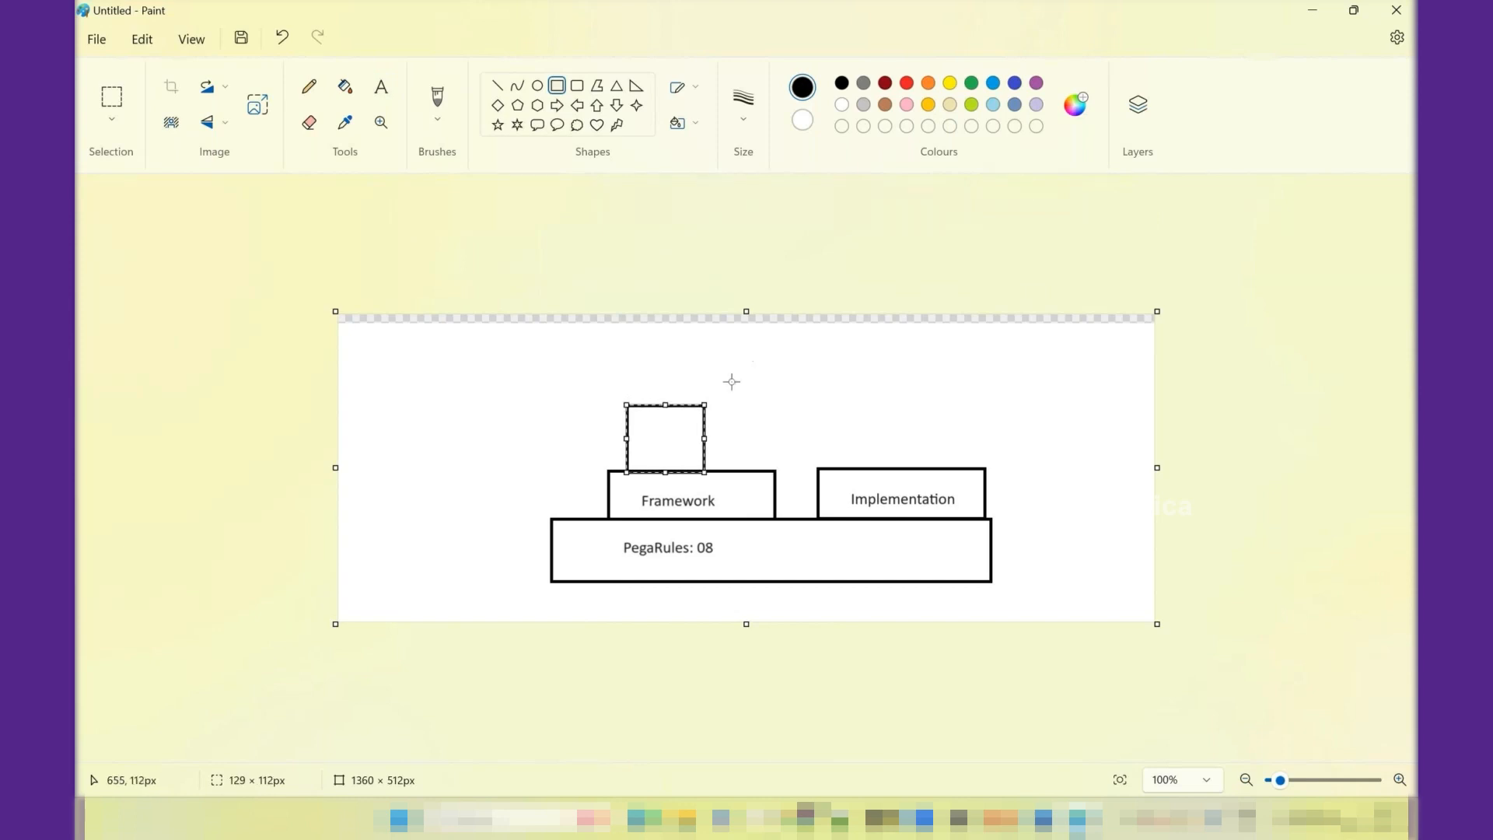
pyautogui.click(783, 371)
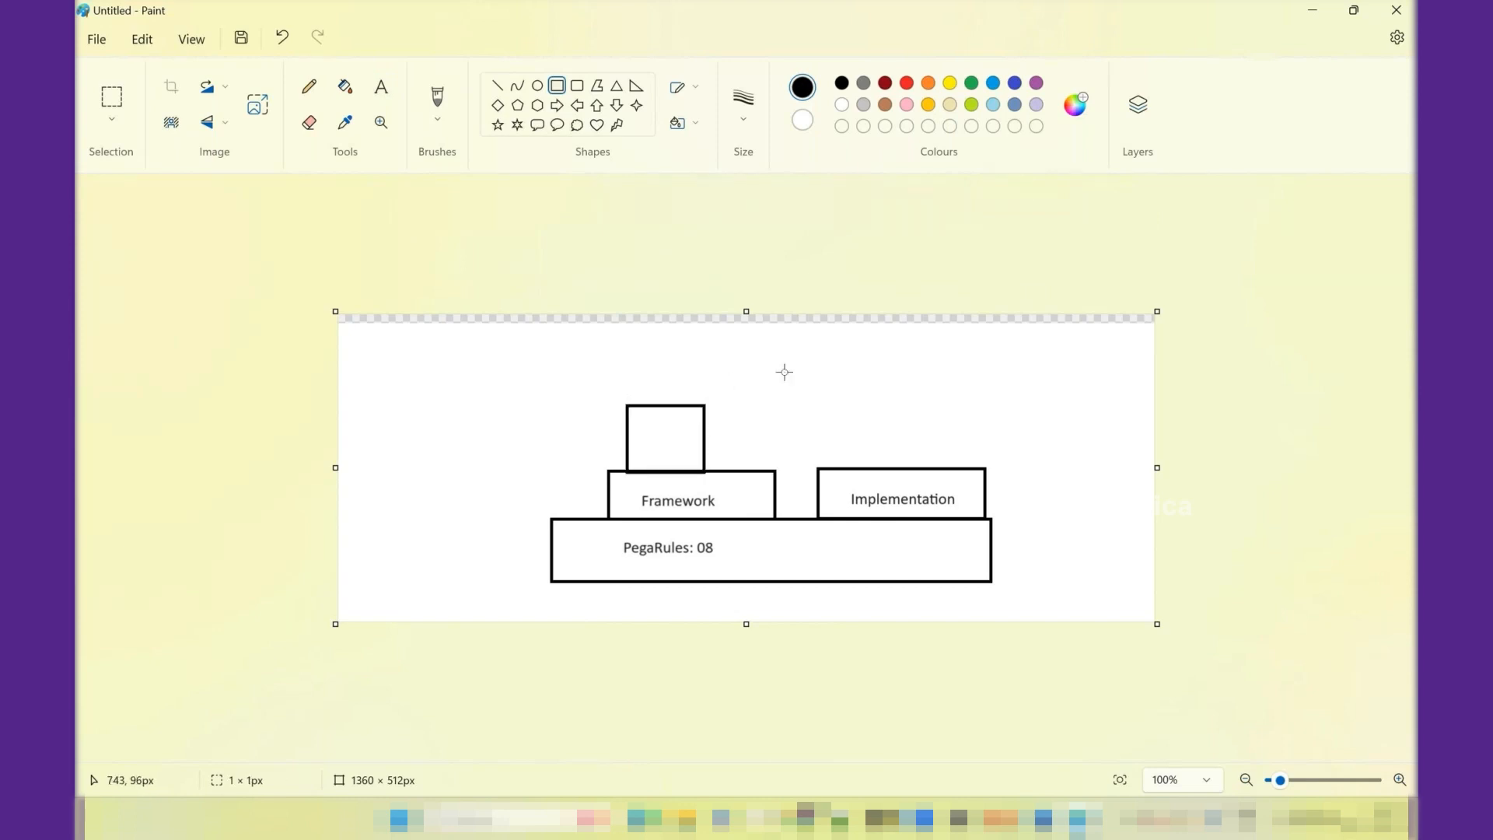
pyautogui.moveTo(716, 407)
pyautogui.mouseDown()
pyautogui.moveTo(750, 471)
pyautogui.moveTo(769, 469)
pyautogui.mouseUp()
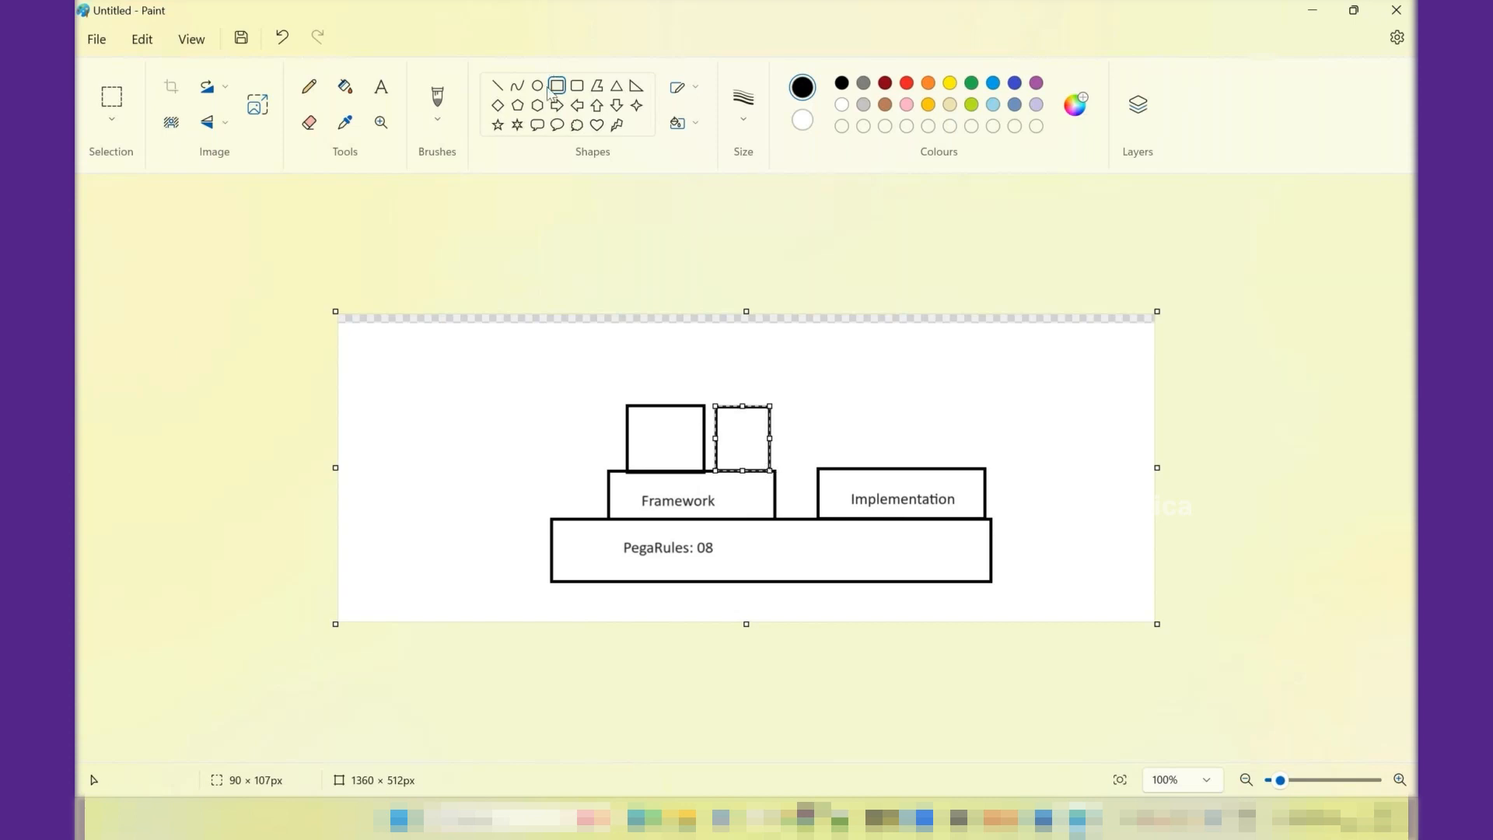
# - Label the two small boxes on top of the Framework box "Imple" and "I2" from left to right
pyautogui.click(382, 89)
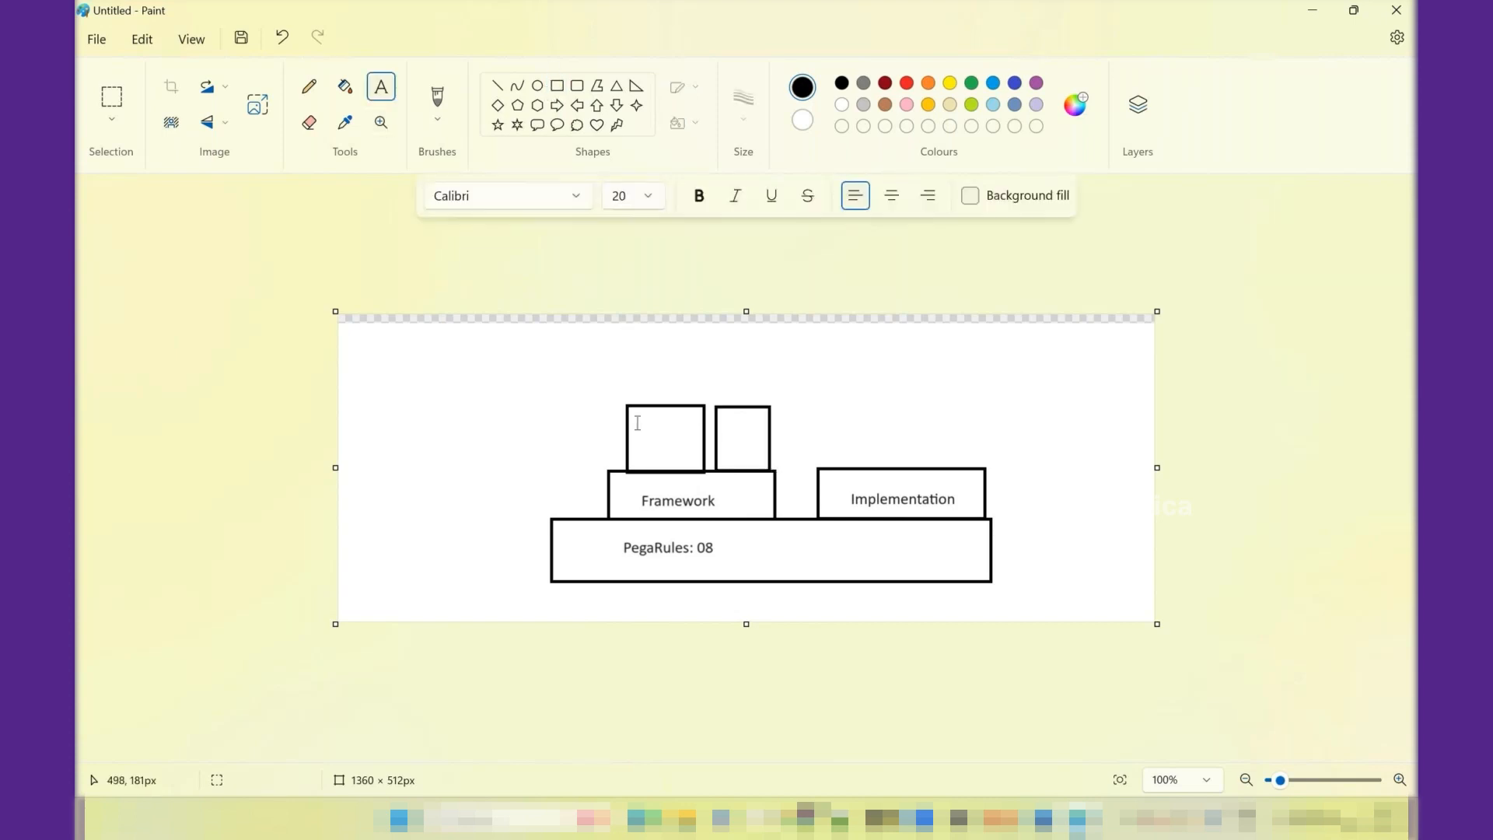
pyautogui.moveTo(638, 423); pyautogui.dragTo(681, 461)
pyautogui.write('Imple')
pyautogui.click(889, 411)
pyautogui.moveTo(731, 425); pyautogui.dragTo(760, 456)
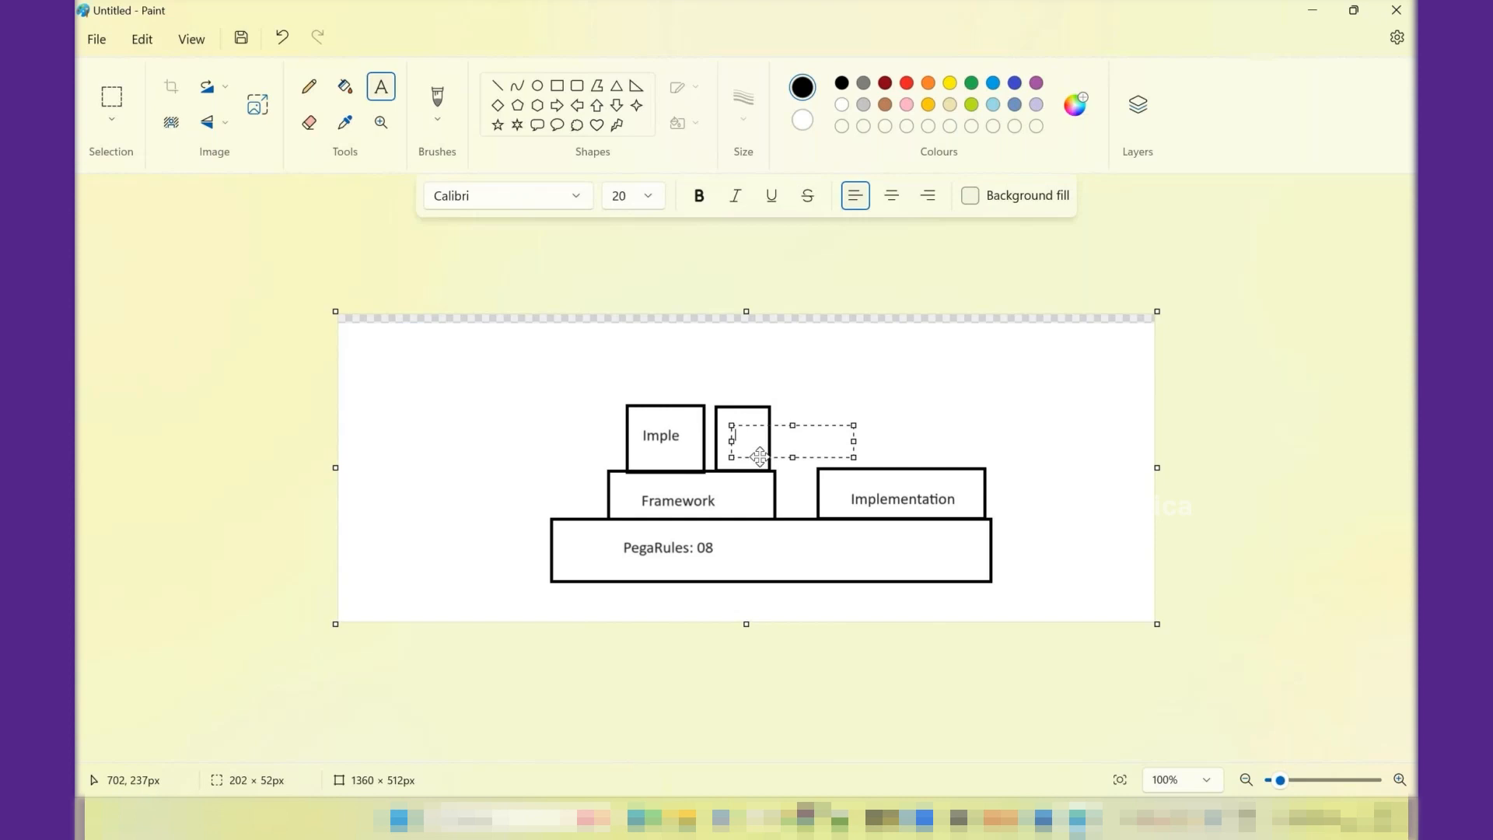
pyautogui.write('I2')
pyautogui.click(911, 419)
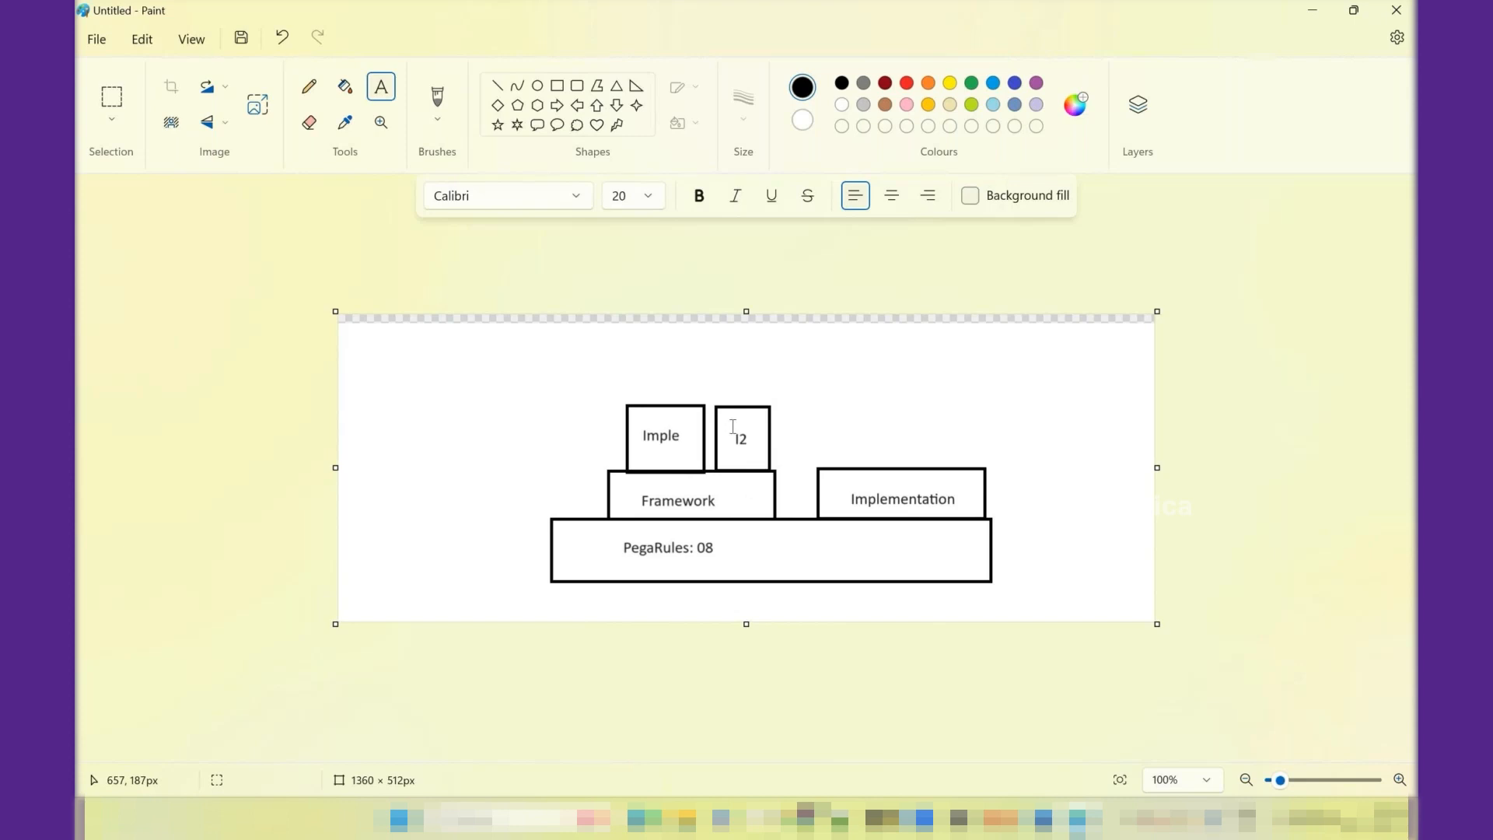
# - Add the text "I 3" above the Implementation box
pyautogui.click(863, 421)
pyautogui.moveTo(869, 445); pyautogui.dragTo(959, 467)
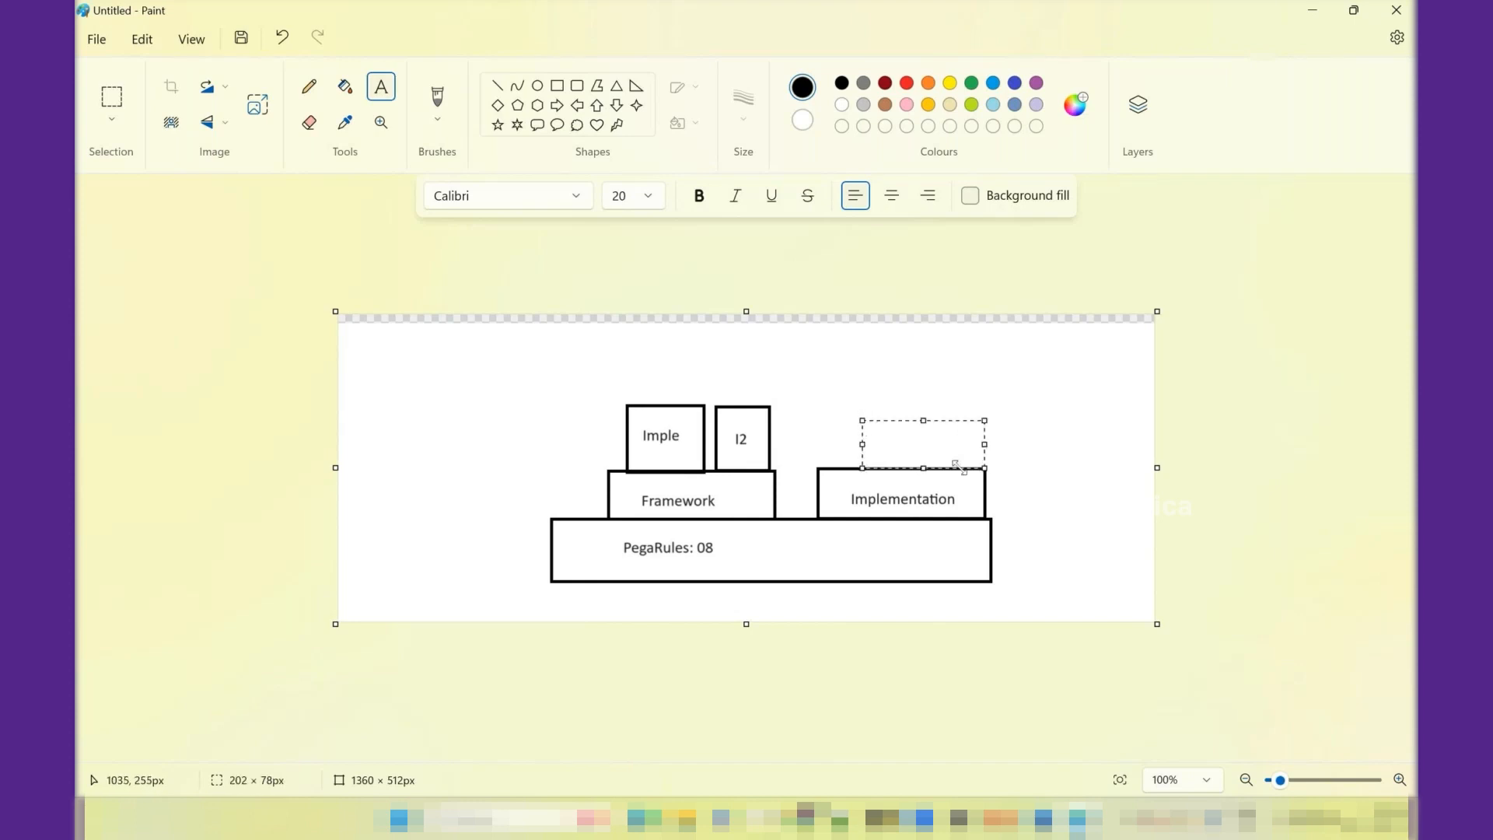
pyautogui.write('I 3')
pyautogui.click(1043, 416)
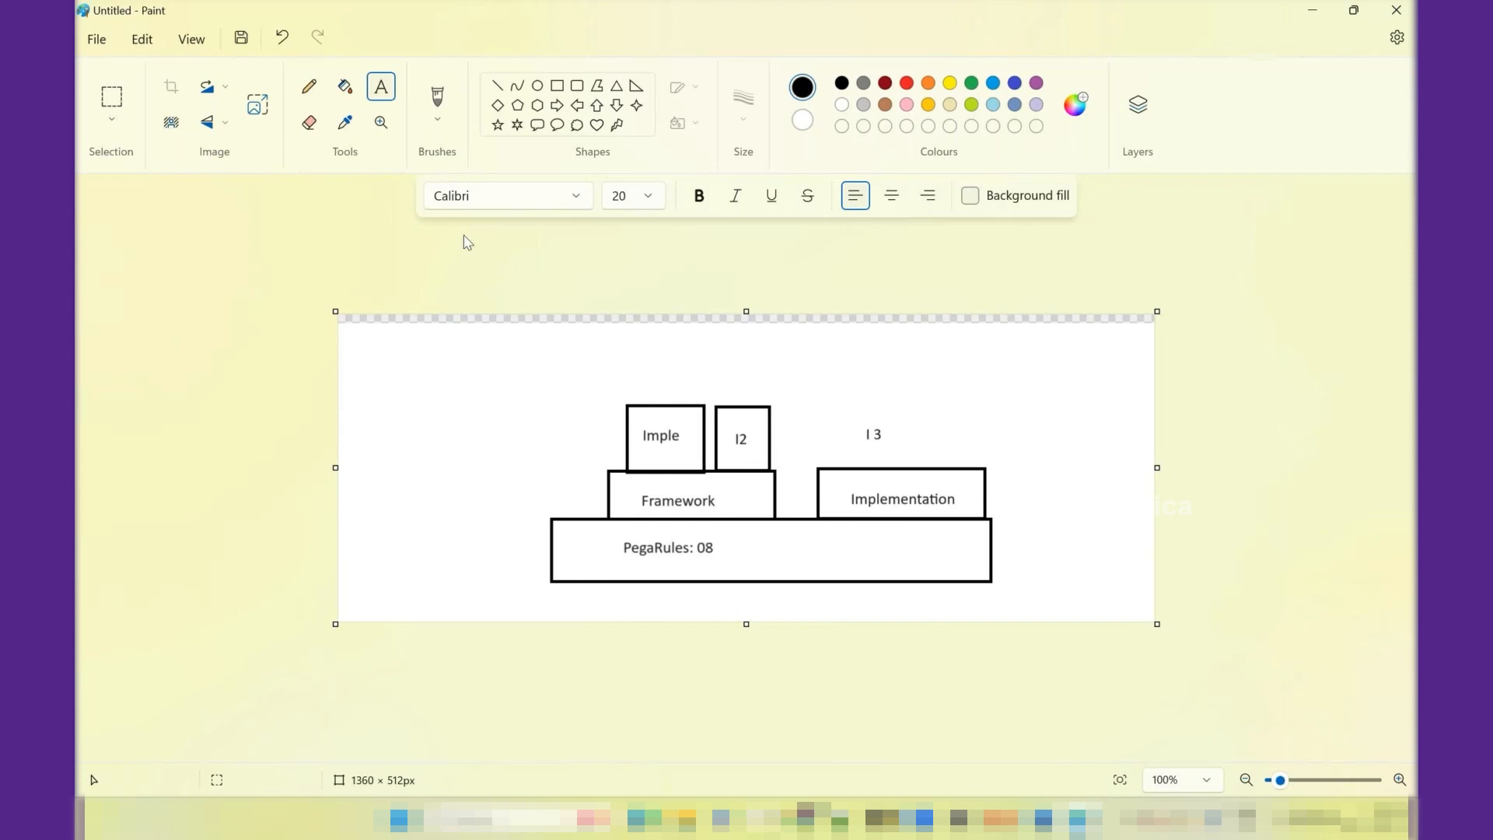
# - Draw a stack of three narrowing rectangles left of the existing diagram, the upper two about 145 × 84 px and 99 × 57 px
pyautogui.click(556, 86)
pyautogui.moveTo(351, 530); pyautogui.dragTo(472, 584)
pyautogui.moveTo(373, 480); pyautogui.dragTo(460, 530)
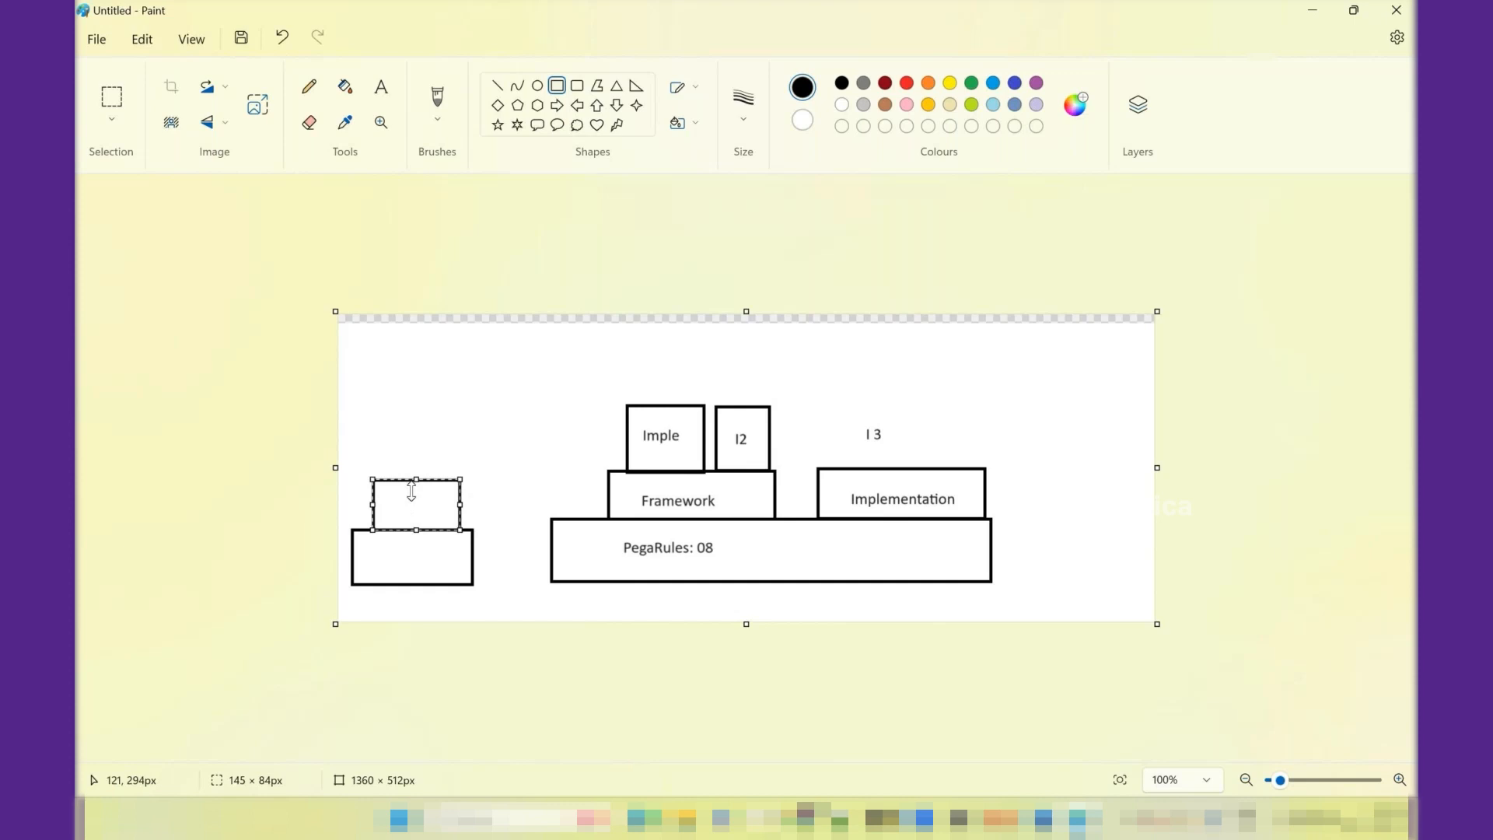
pyautogui.click(448, 435)
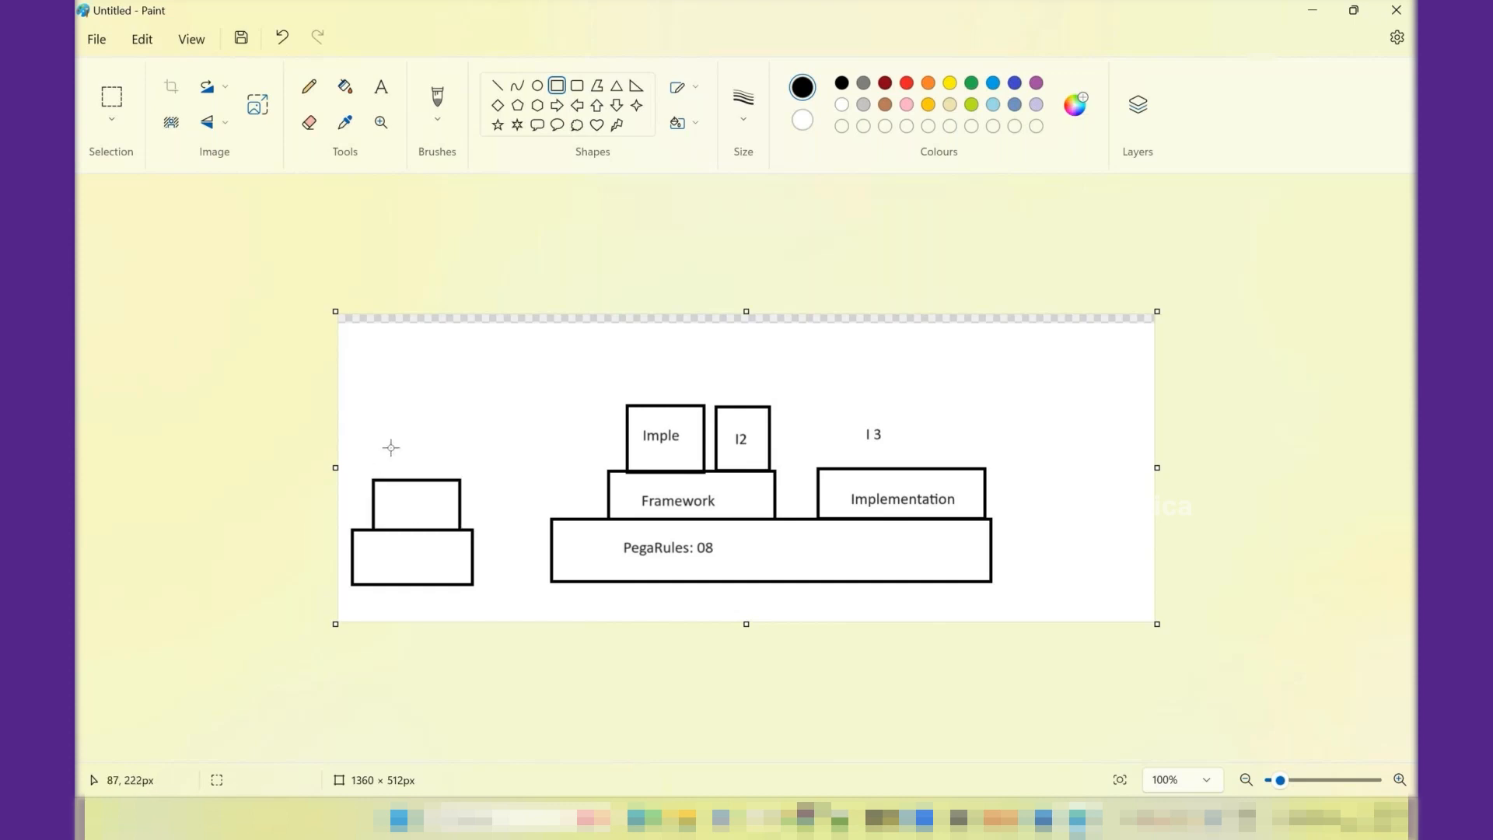
pyautogui.moveTo(391, 447); pyautogui.dragTo(450, 481)
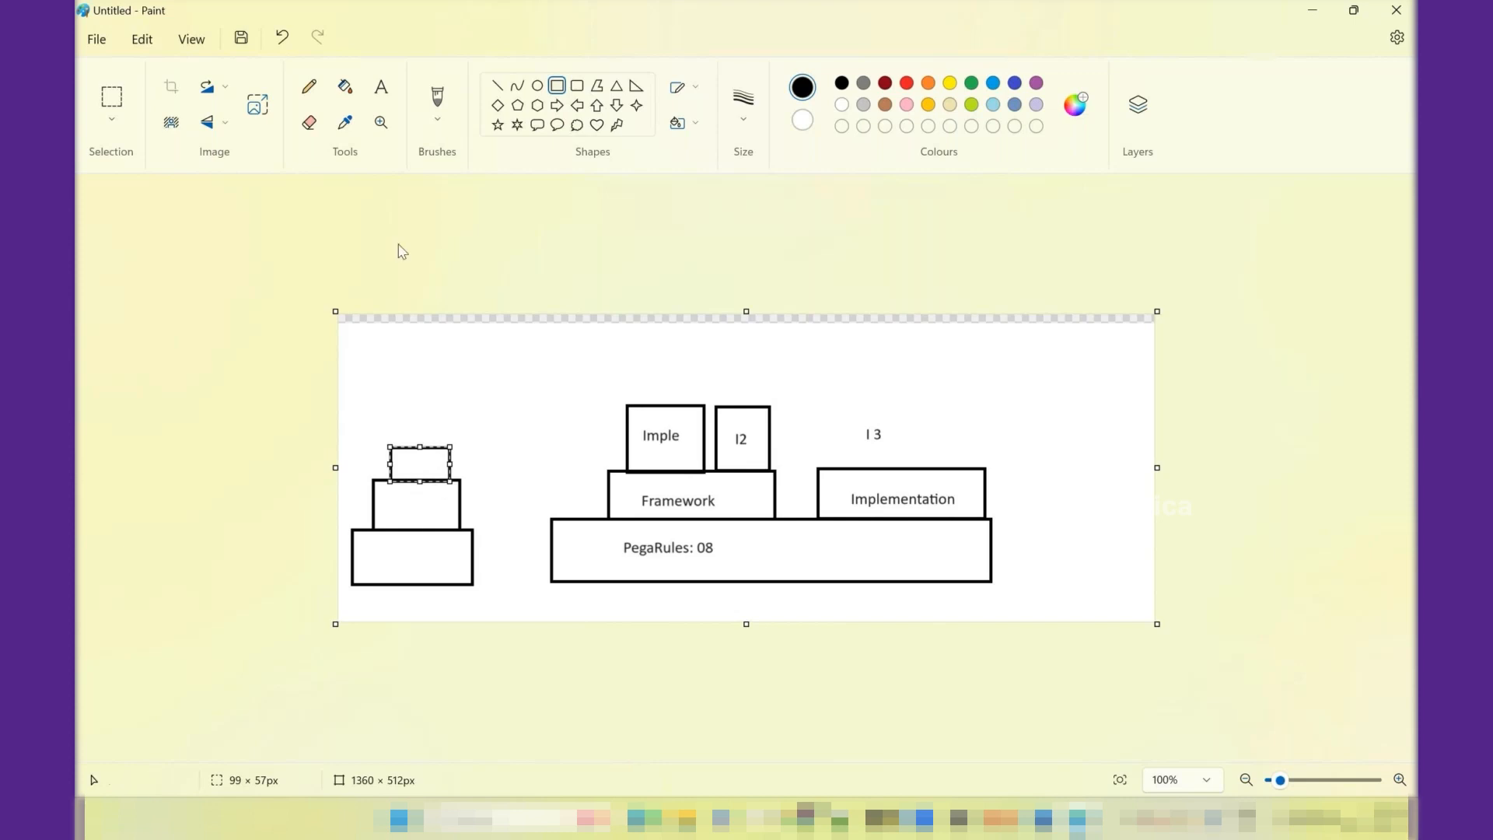
# - Label the lowest box of the new stack "PegaRules- 8"
pyautogui.click(381, 86)
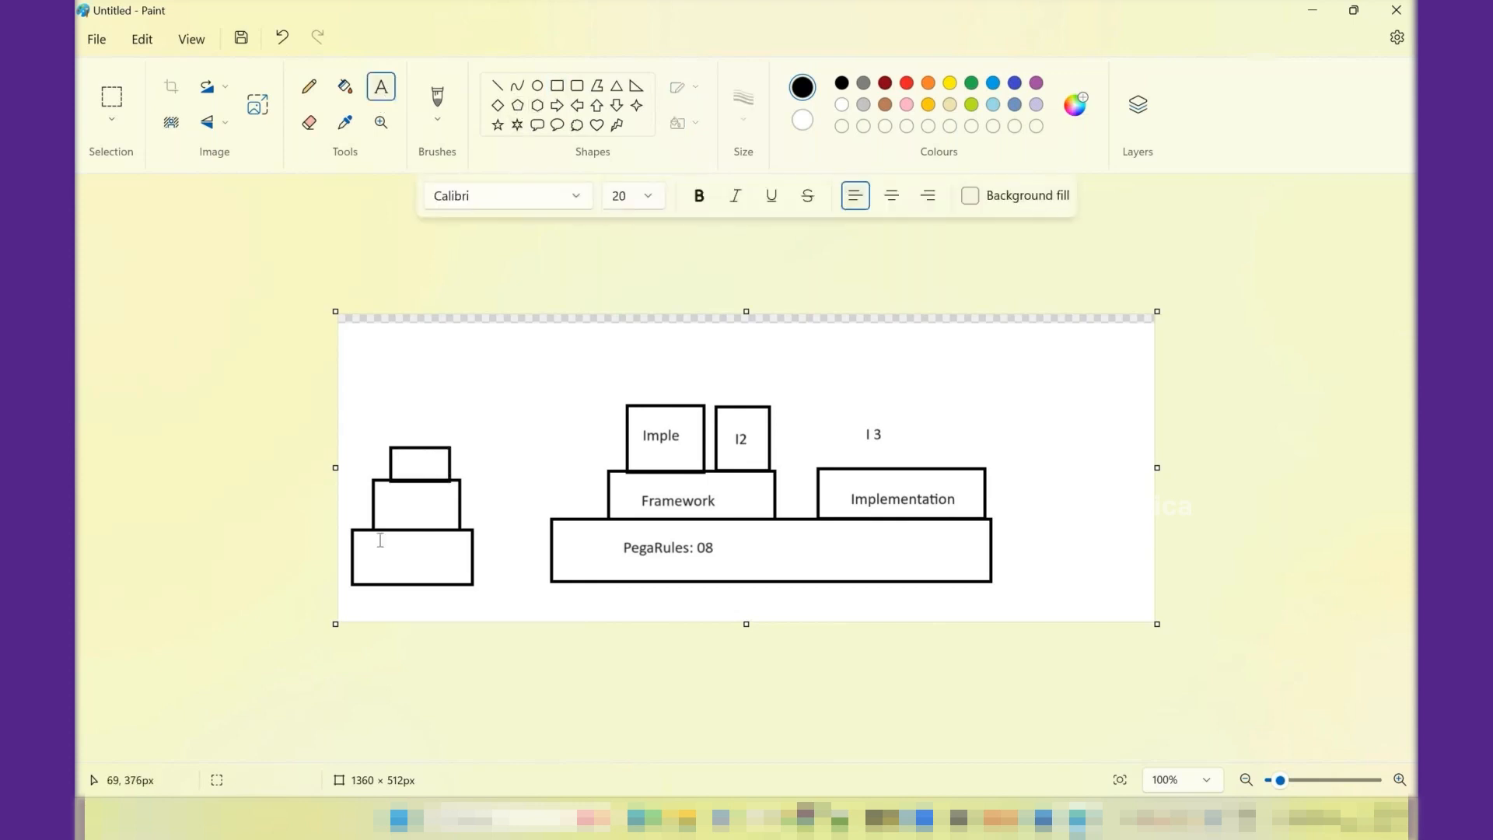
pyautogui.moveTo(374, 539); pyautogui.dragTo(442, 573)
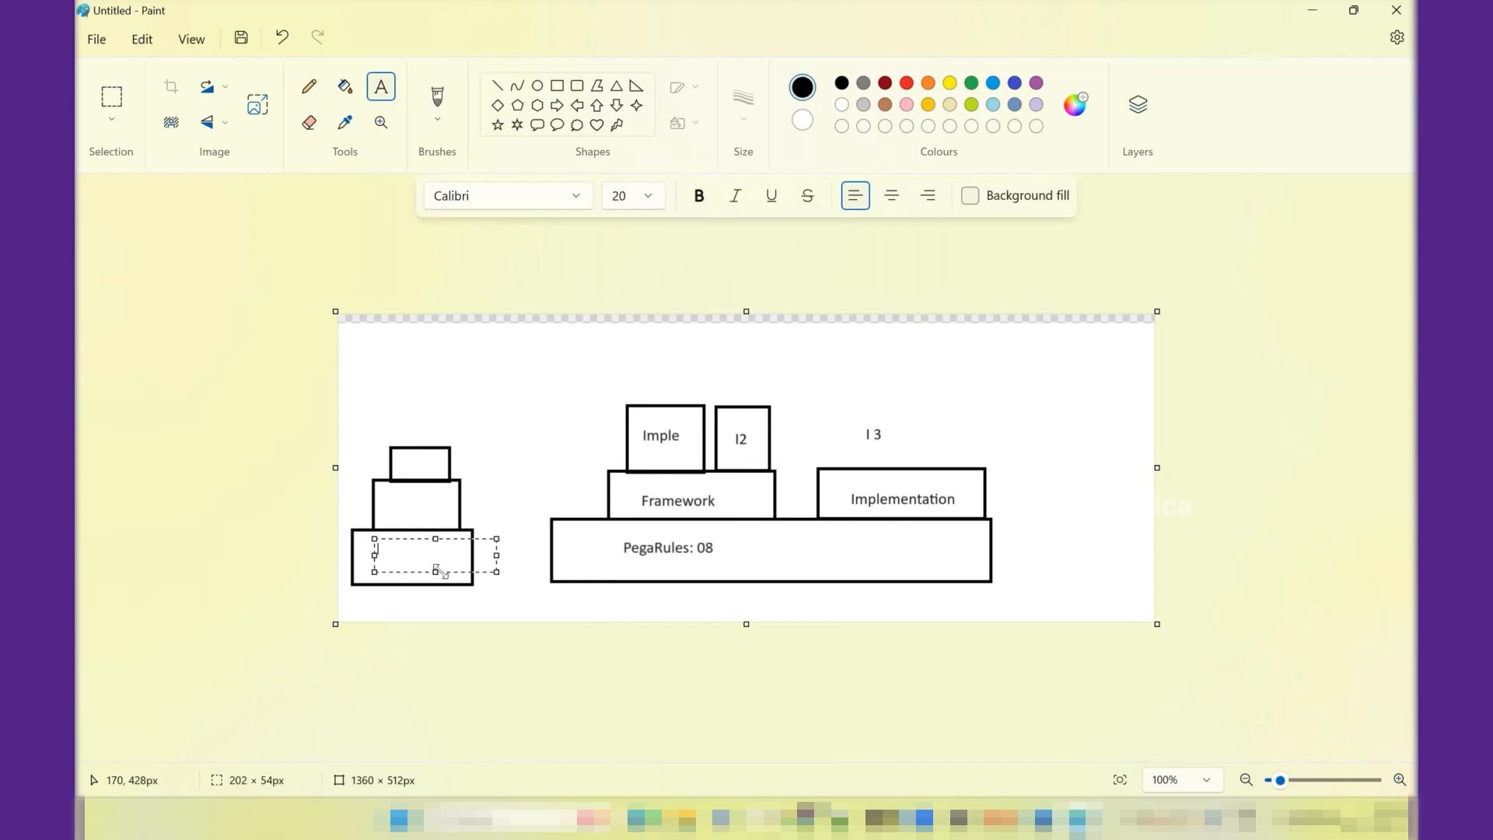
pyautogui.write('PegaRules- 8')
pyautogui.click(475, 503)
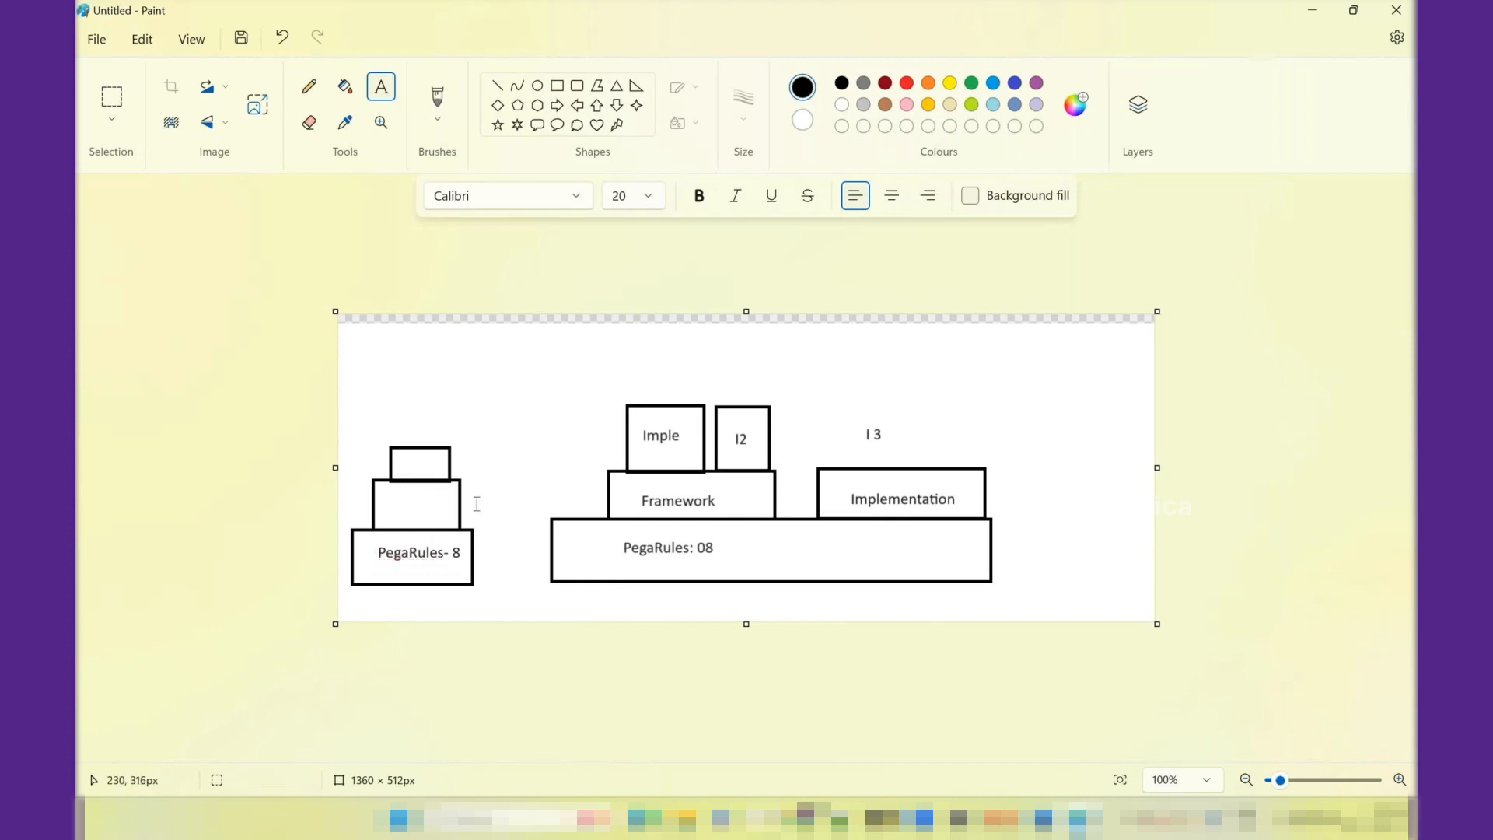
# - Label the box above "PegaRules- 8" with "Organization Layer" and widen its text box so the label fits on one line
pyautogui.moveTo(388, 493); pyautogui.dragTo(440, 517)
pyautogui.write('Org')
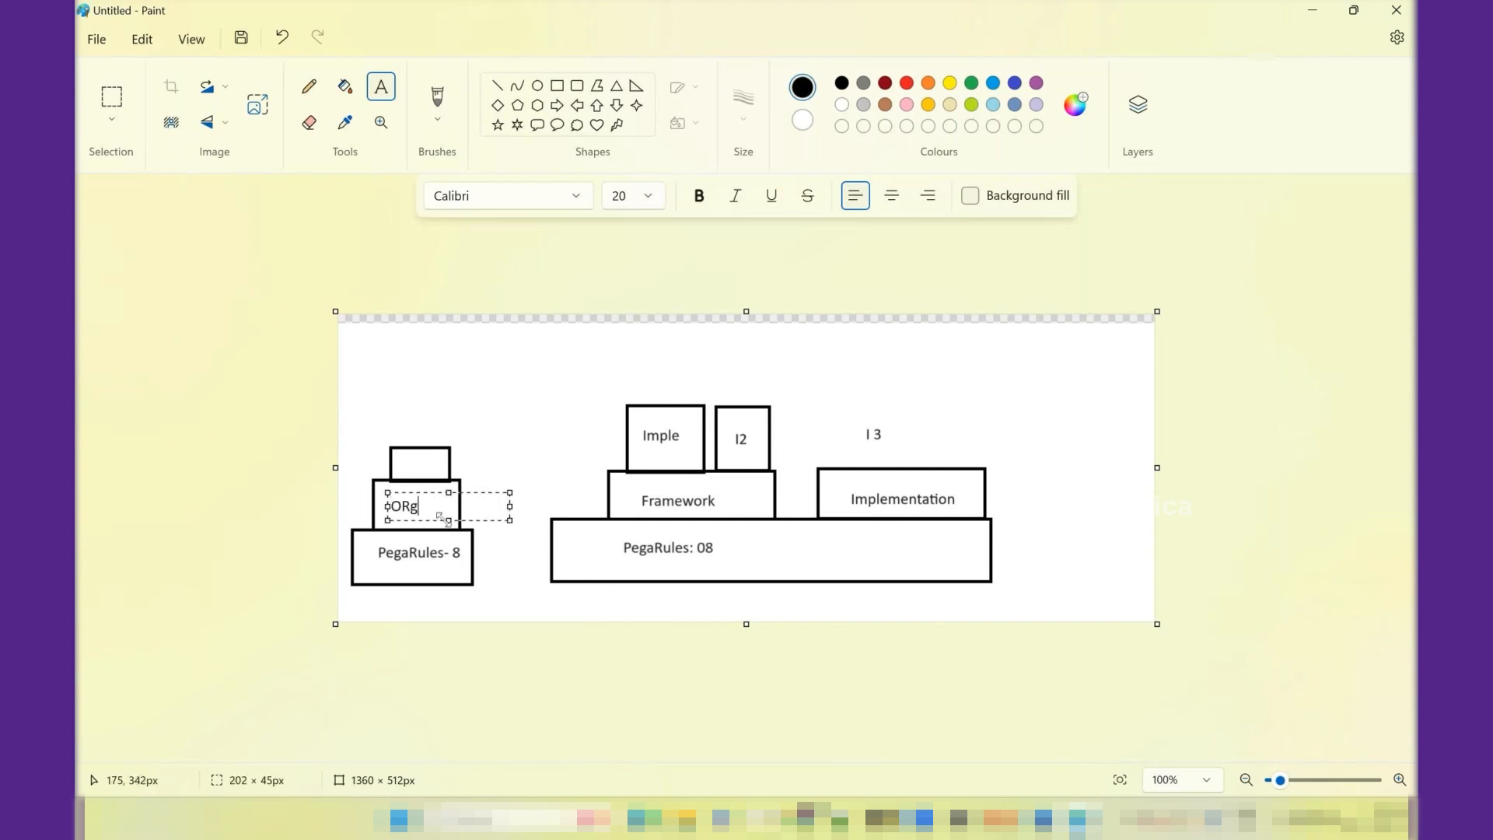
pyautogui.write('anization Layer')
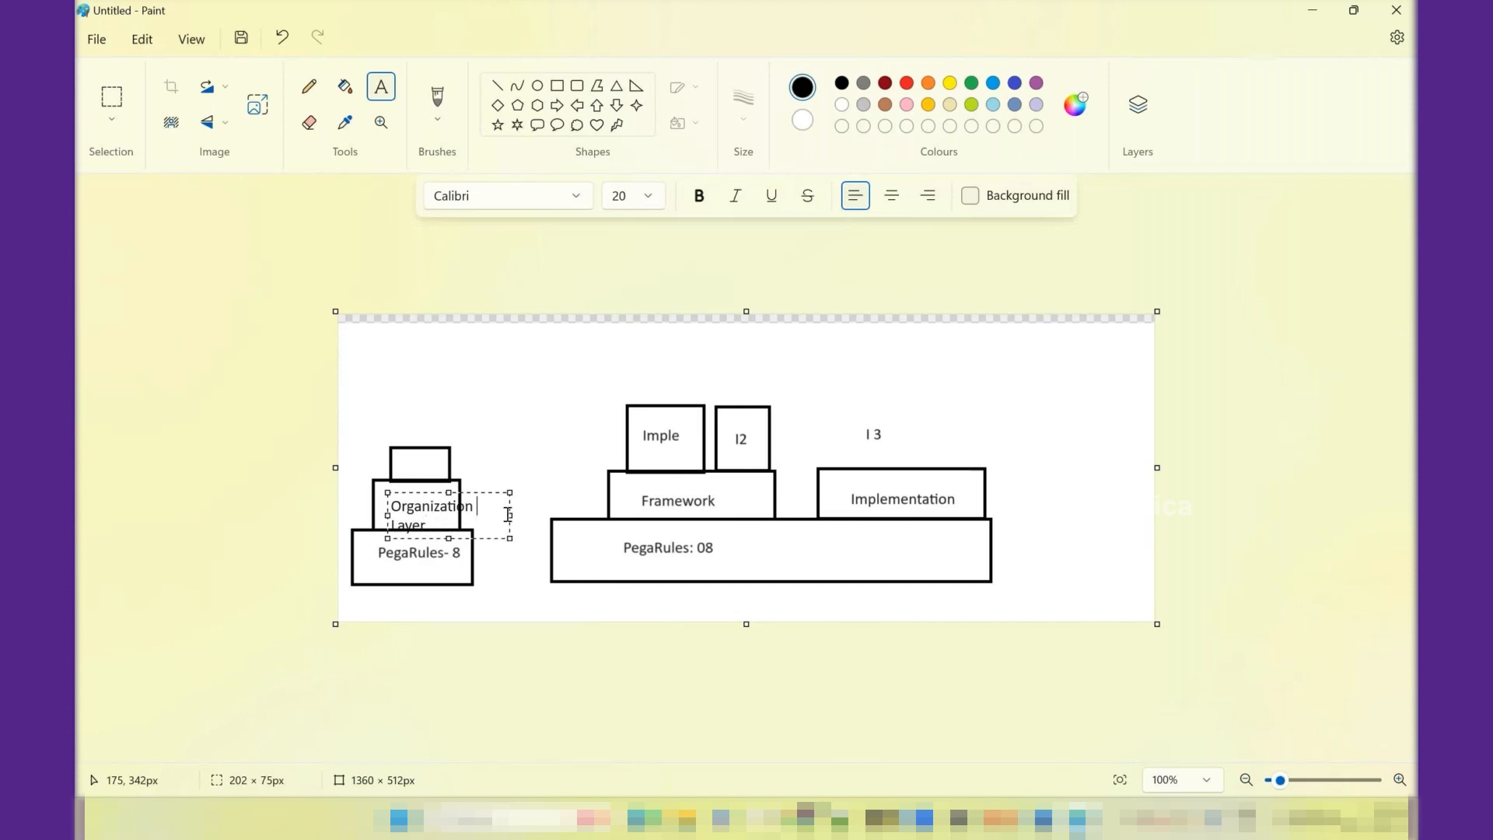
pyautogui.moveTo(509, 515); pyautogui.dragTo(532, 513)
pyautogui.click(507, 443)
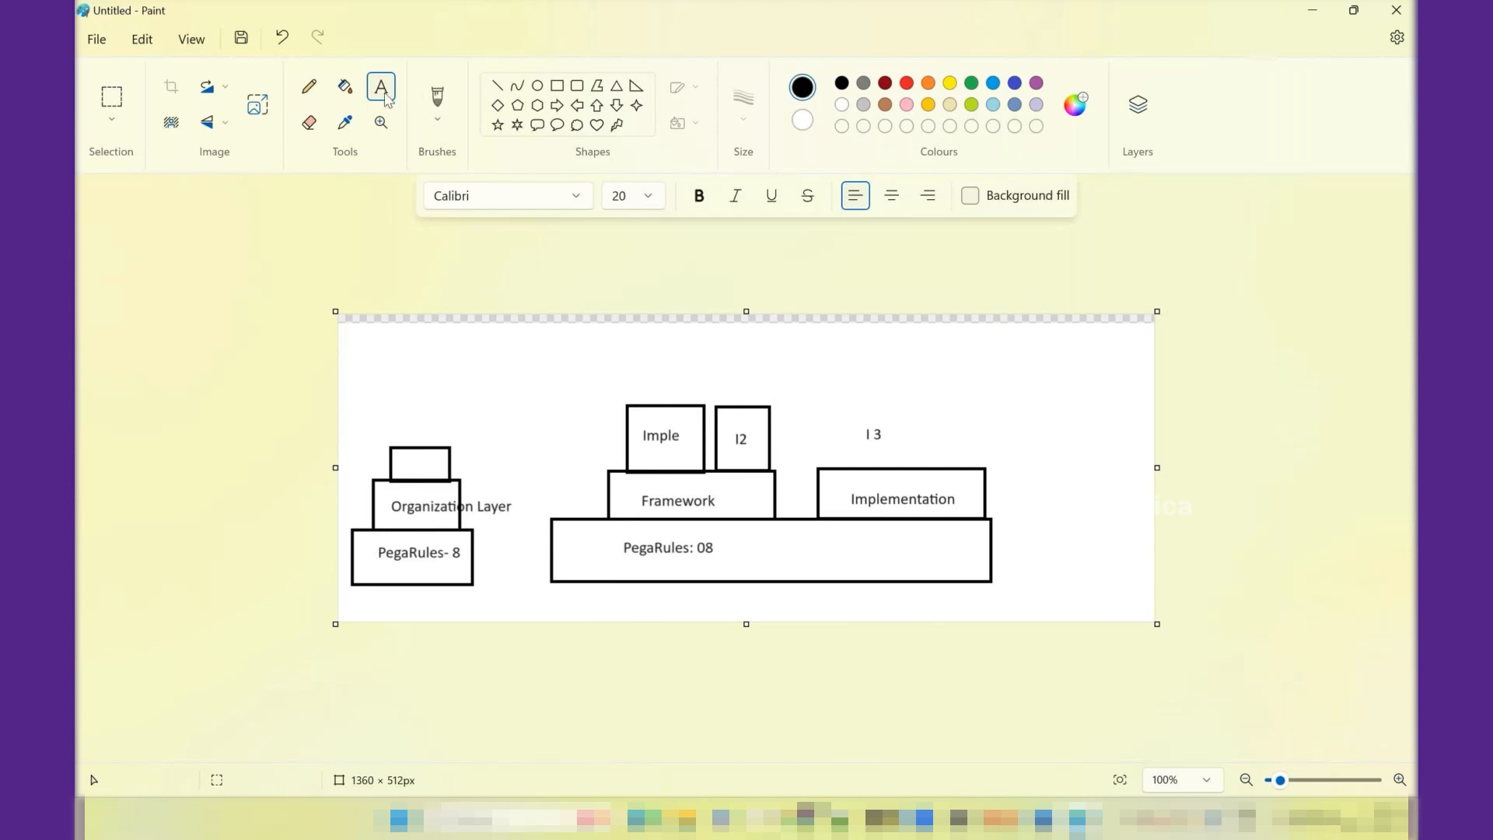
# - Add the label "Division layer" beside the third box of the new stack
pyautogui.moveTo(464, 448); pyautogui.dragTo(587, 473)
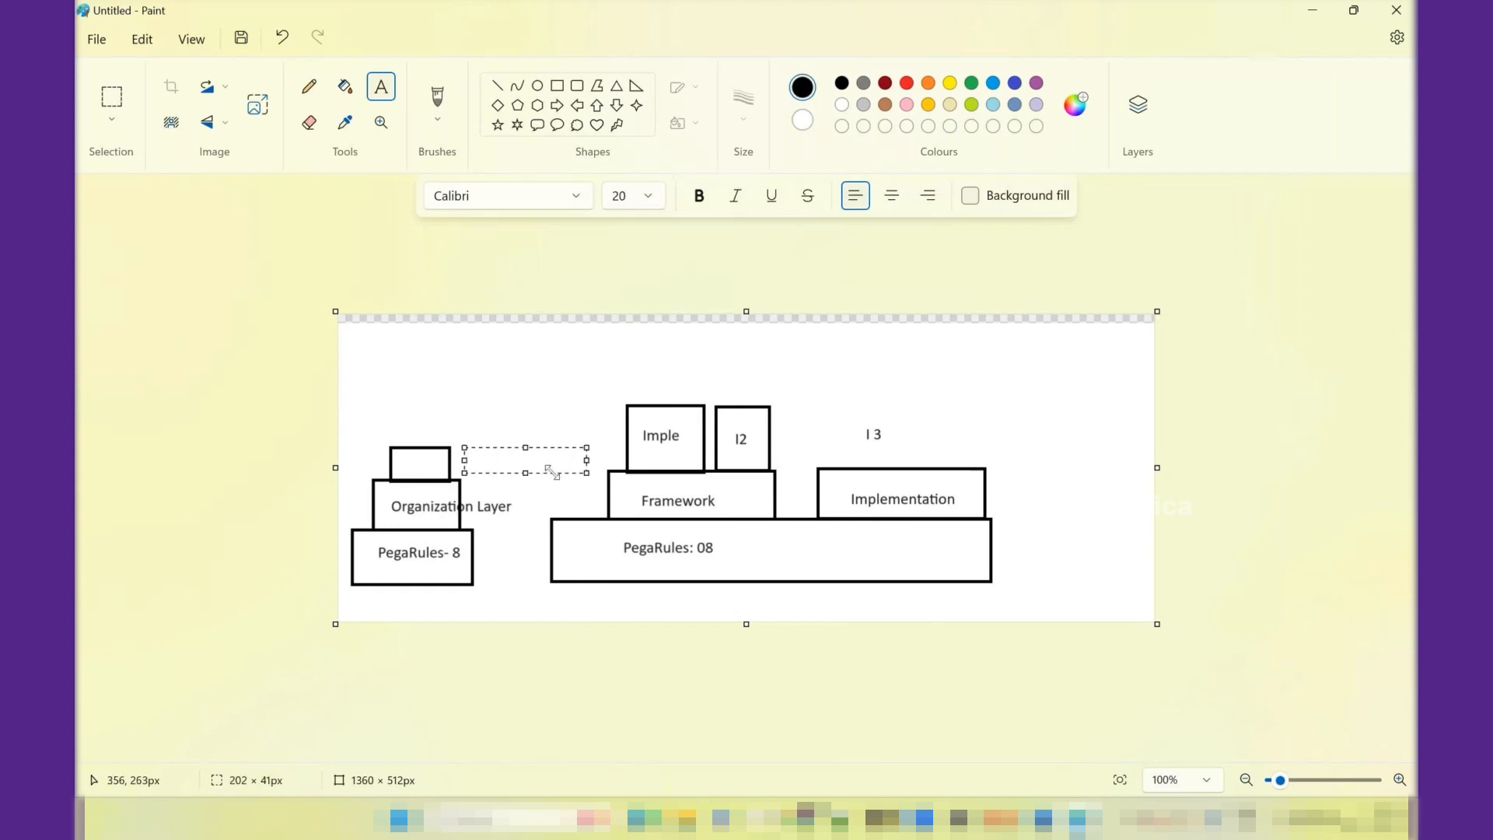
pyautogui.write('Division layer')
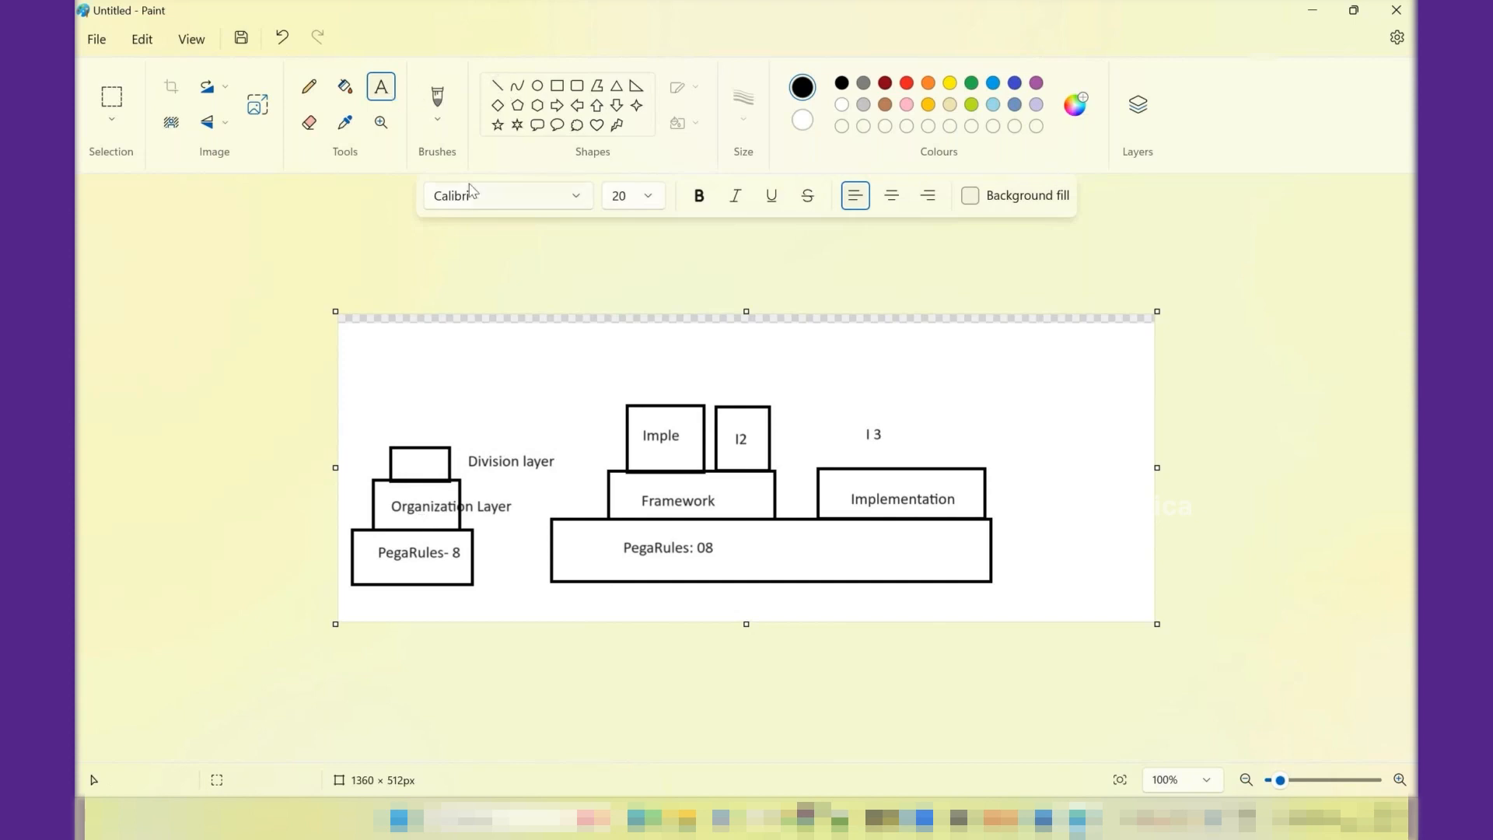
# - Draw two more small rectangles on top of the division box, the uppermost about 39 × 52 px
pyautogui.click(557, 85)
pyautogui.moveTo(410, 420); pyautogui.dragTo(445, 448)
pyautogui.moveTo(416, 388); pyautogui.dragTo(442, 418)
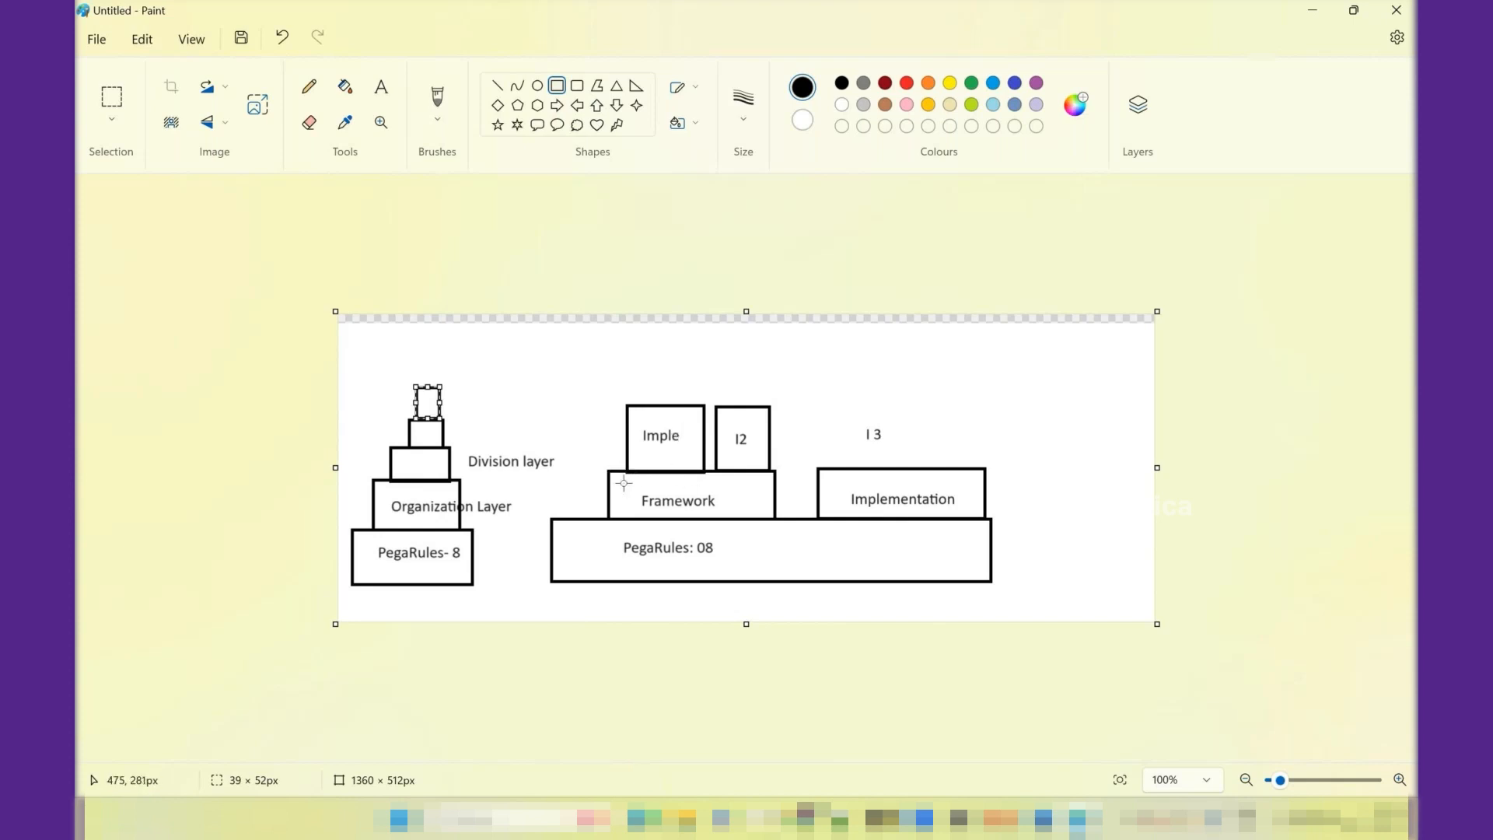
# - Draw two small boxes side by side inside the Framework box, about 70 × 79 px and 62 × 72 px
pyautogui.moveTo(609, 470); pyautogui.dragTo(663, 531)
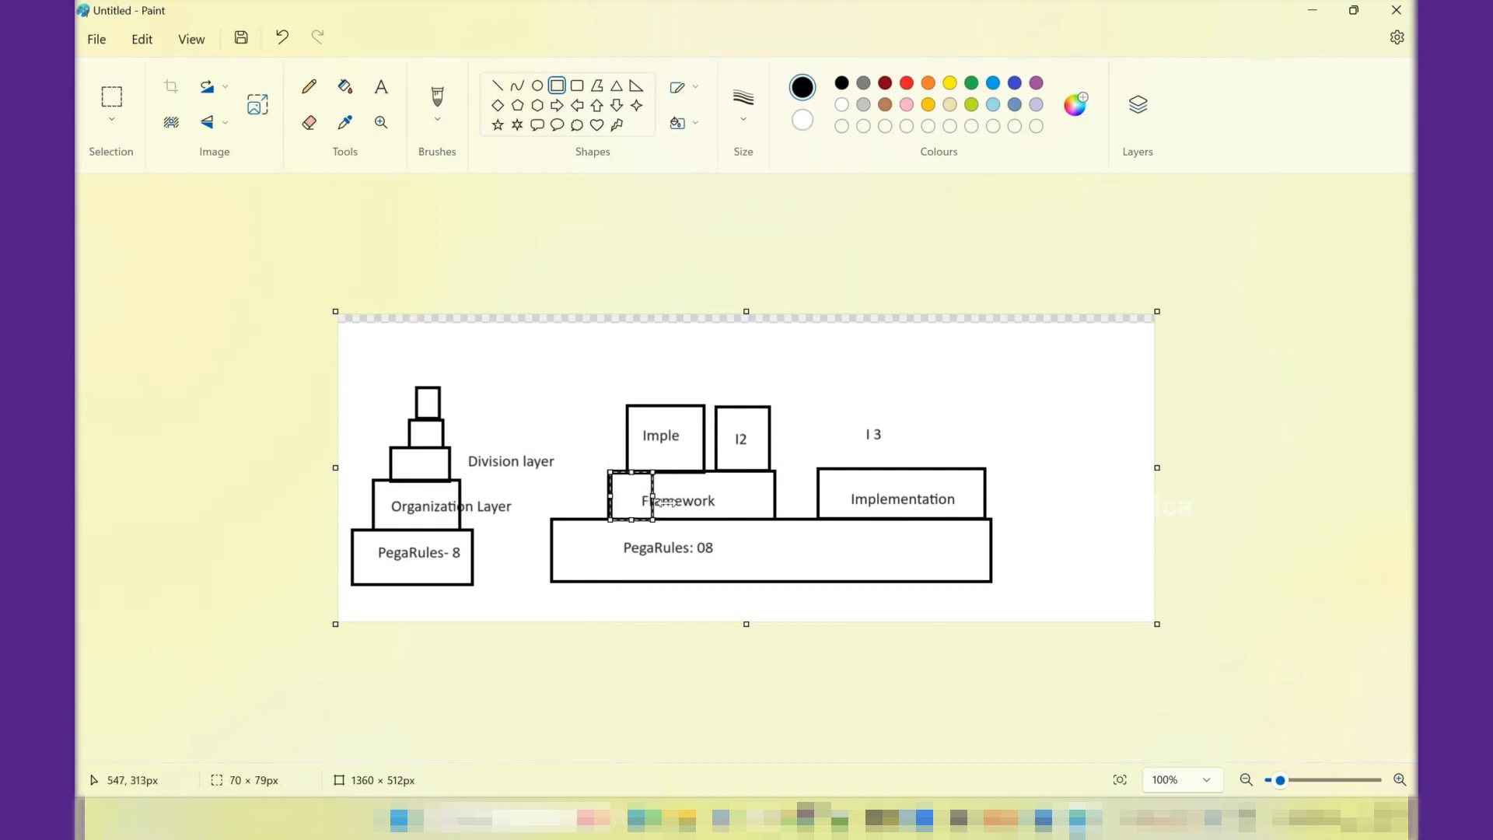
pyautogui.click(680, 486)
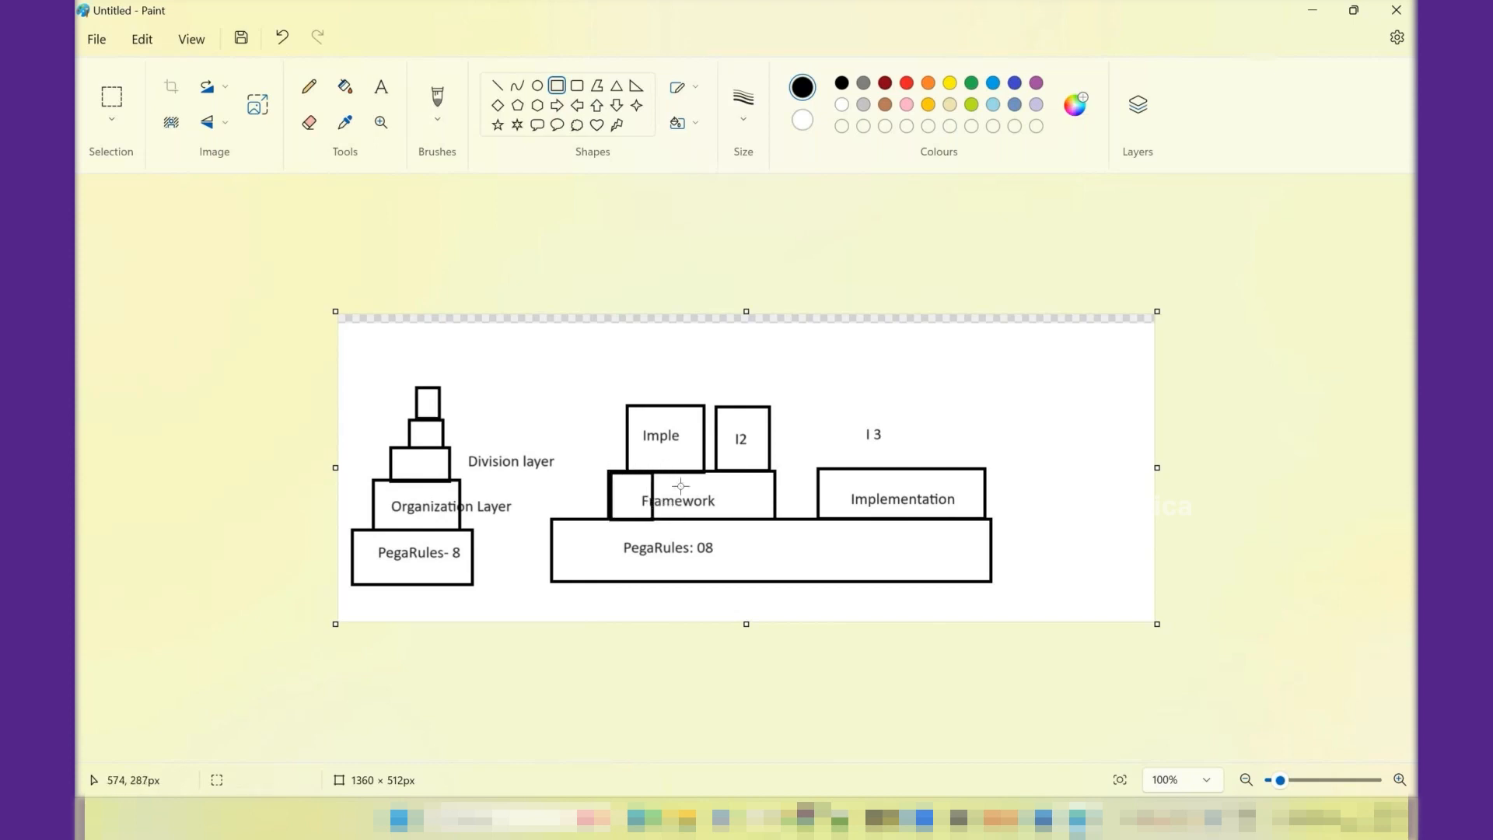
pyautogui.moveTo(658, 476); pyautogui.dragTo(696, 519)
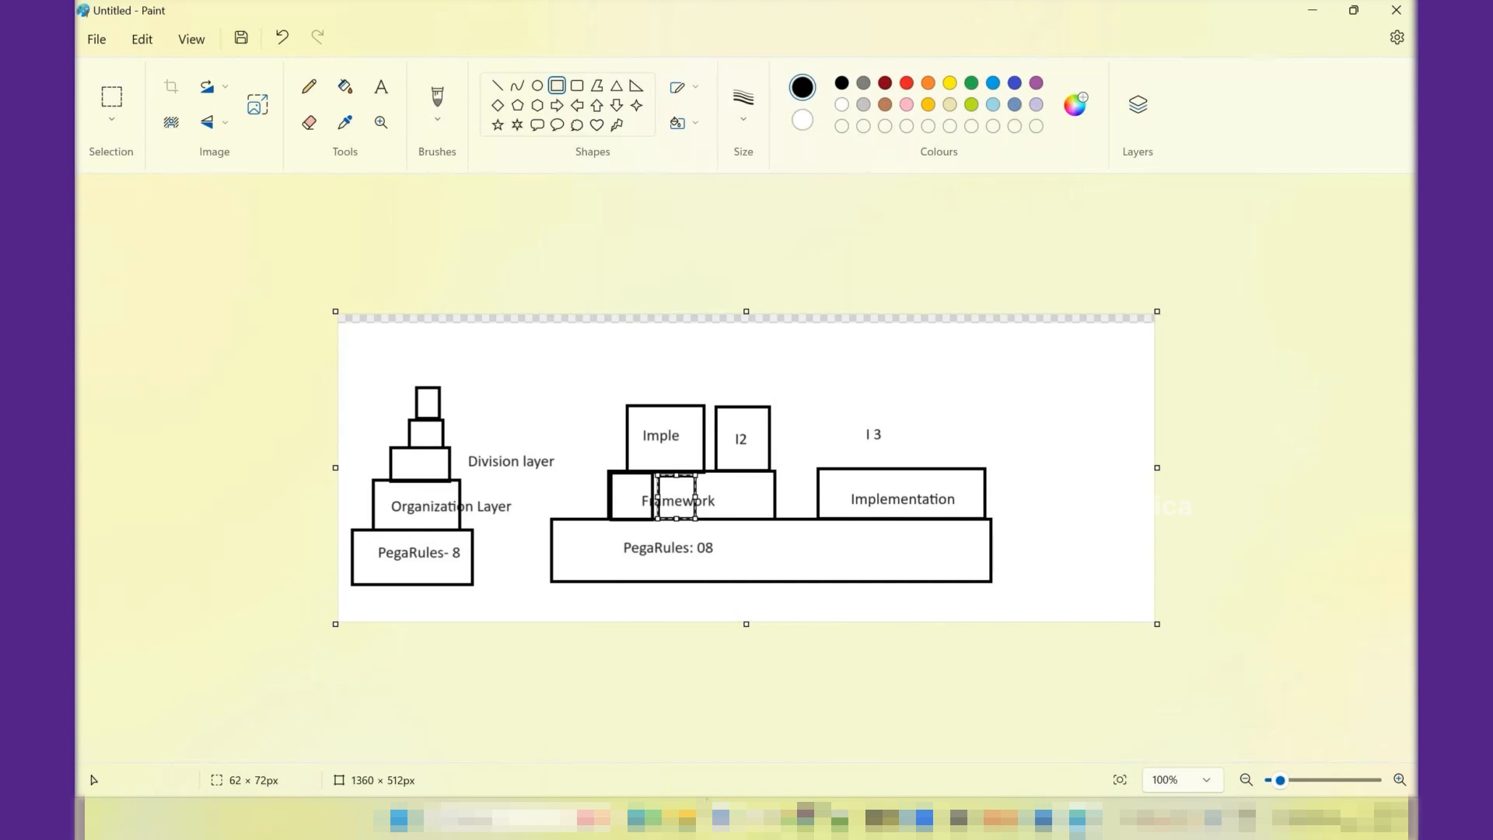
# - Switch to Pega Dev Studio and add two empty rows to the application's built-on applications
pyautogui.hotkey('alt', 'Tab')
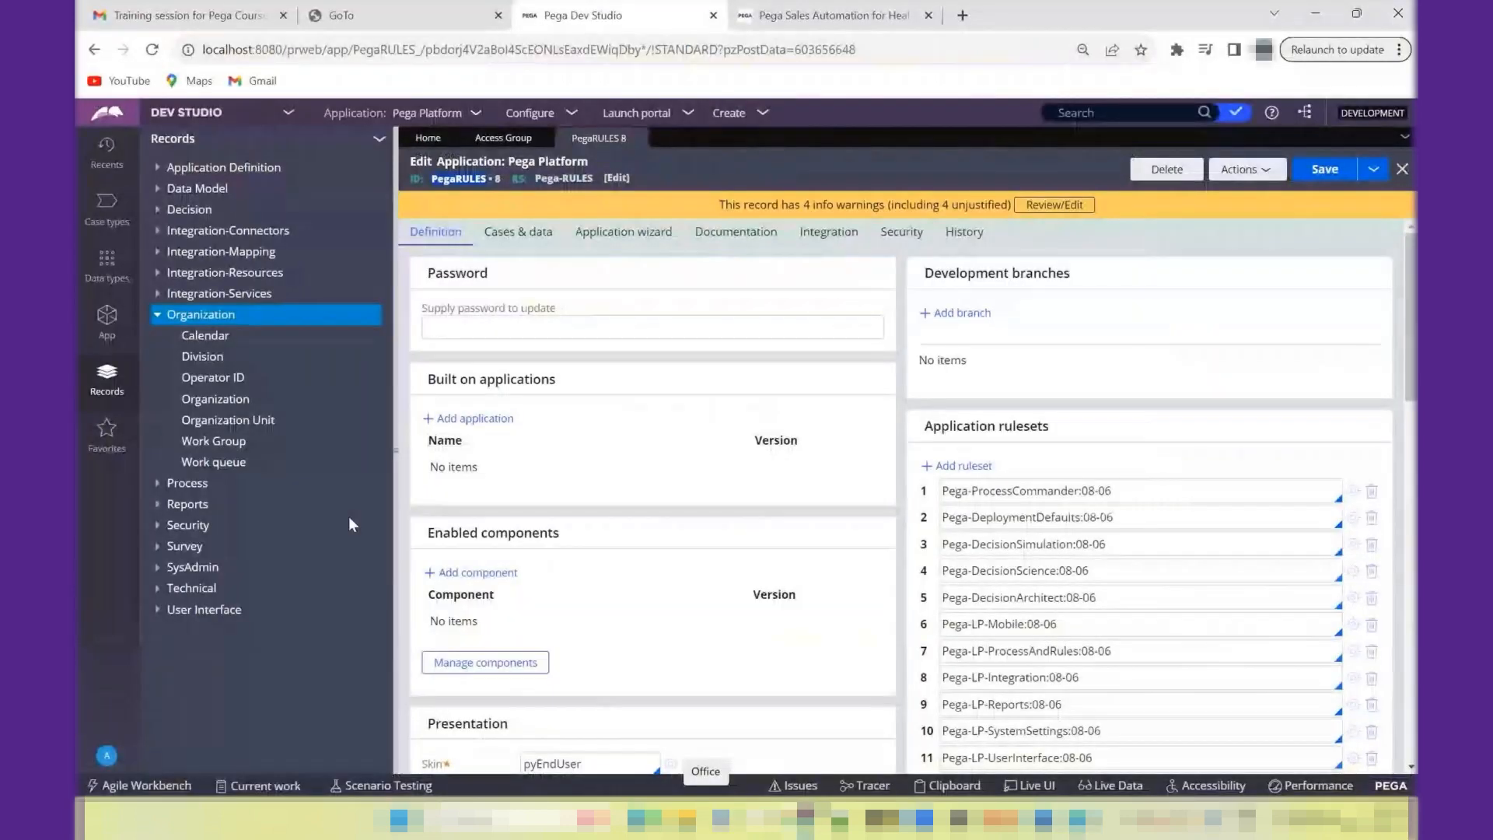
pyautogui.click(467, 424)
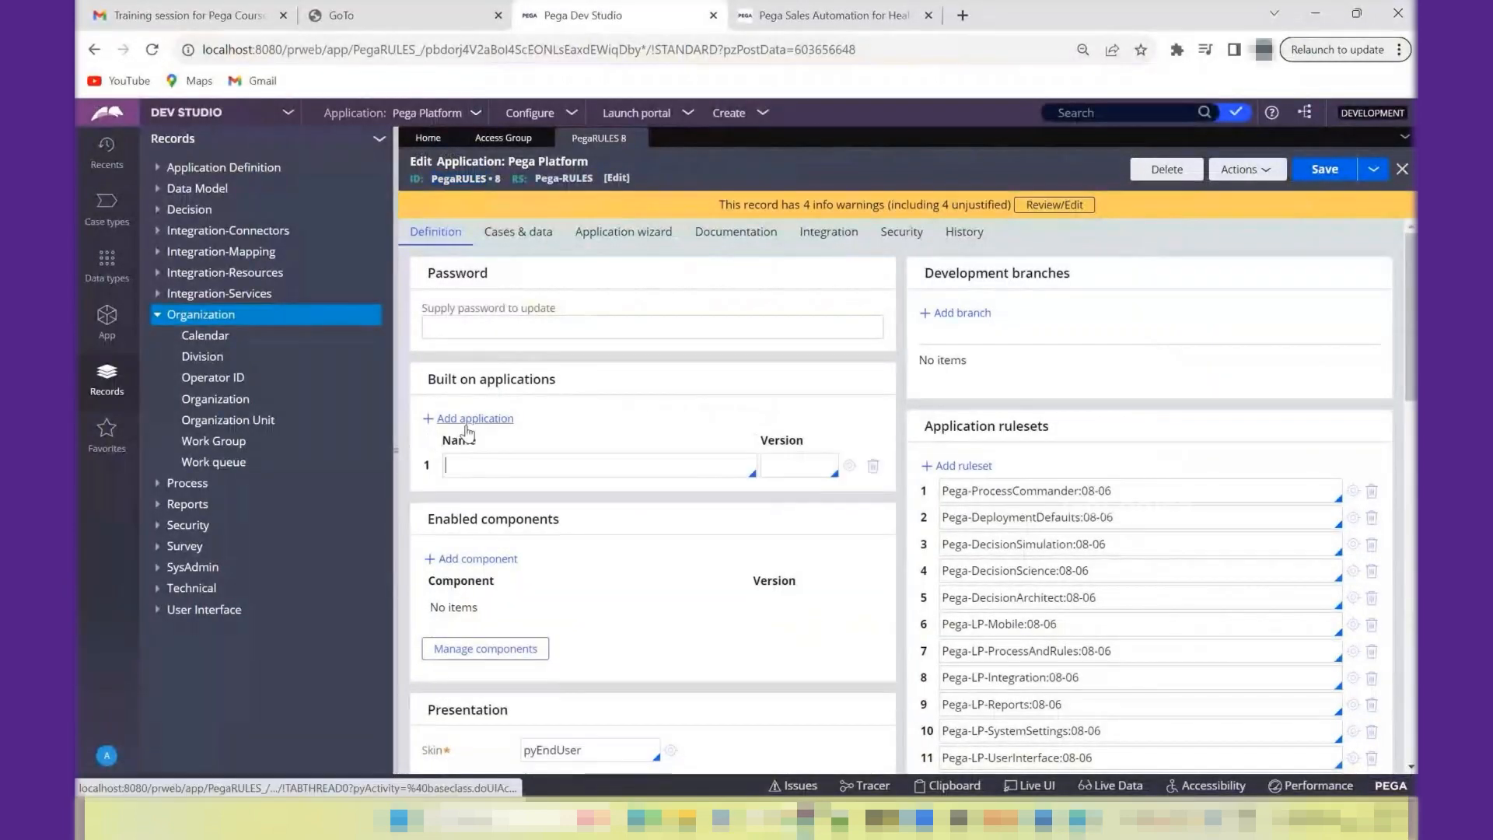
pyautogui.click(468, 422)
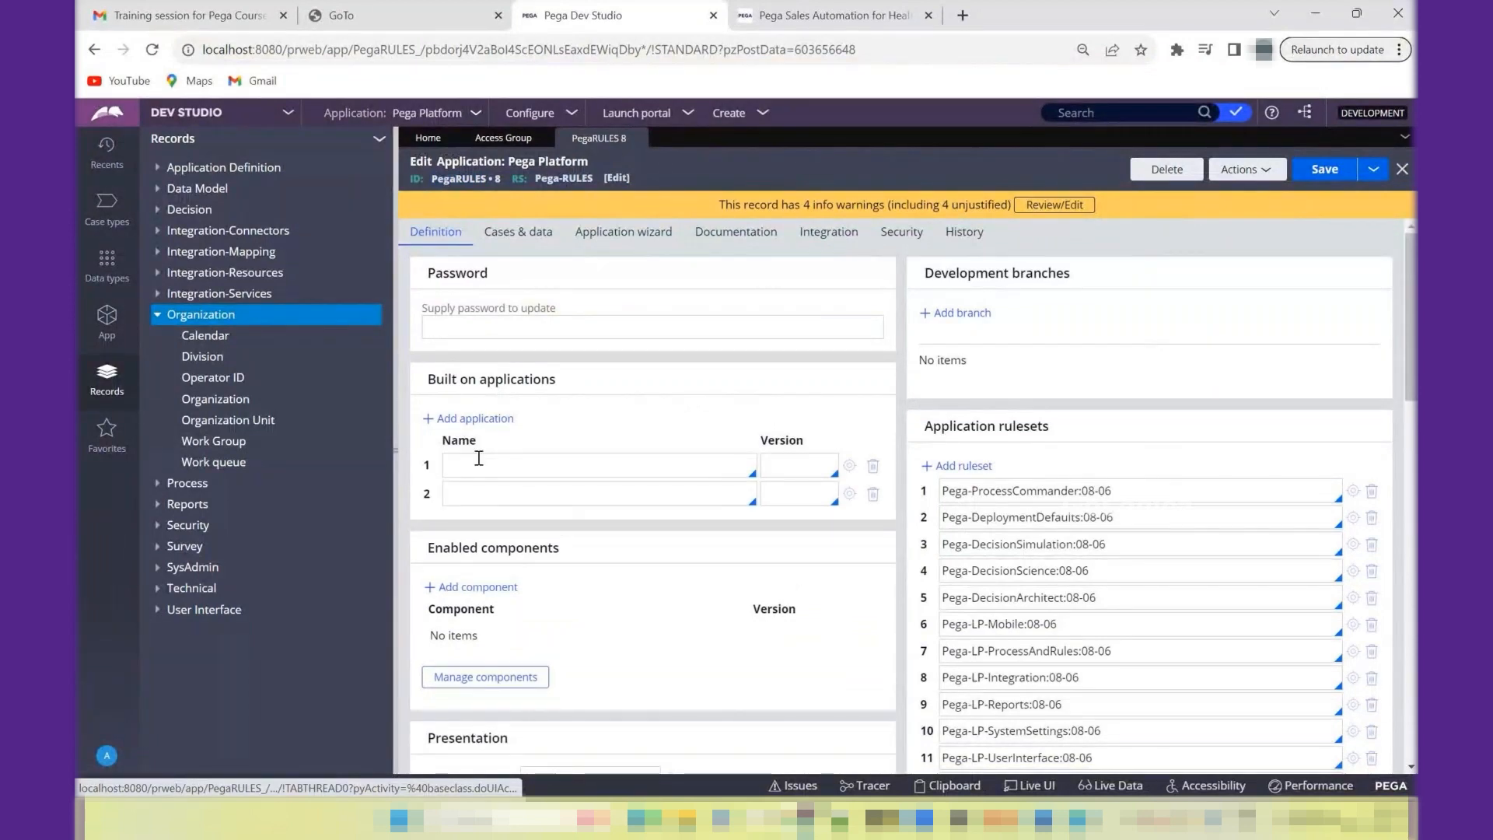
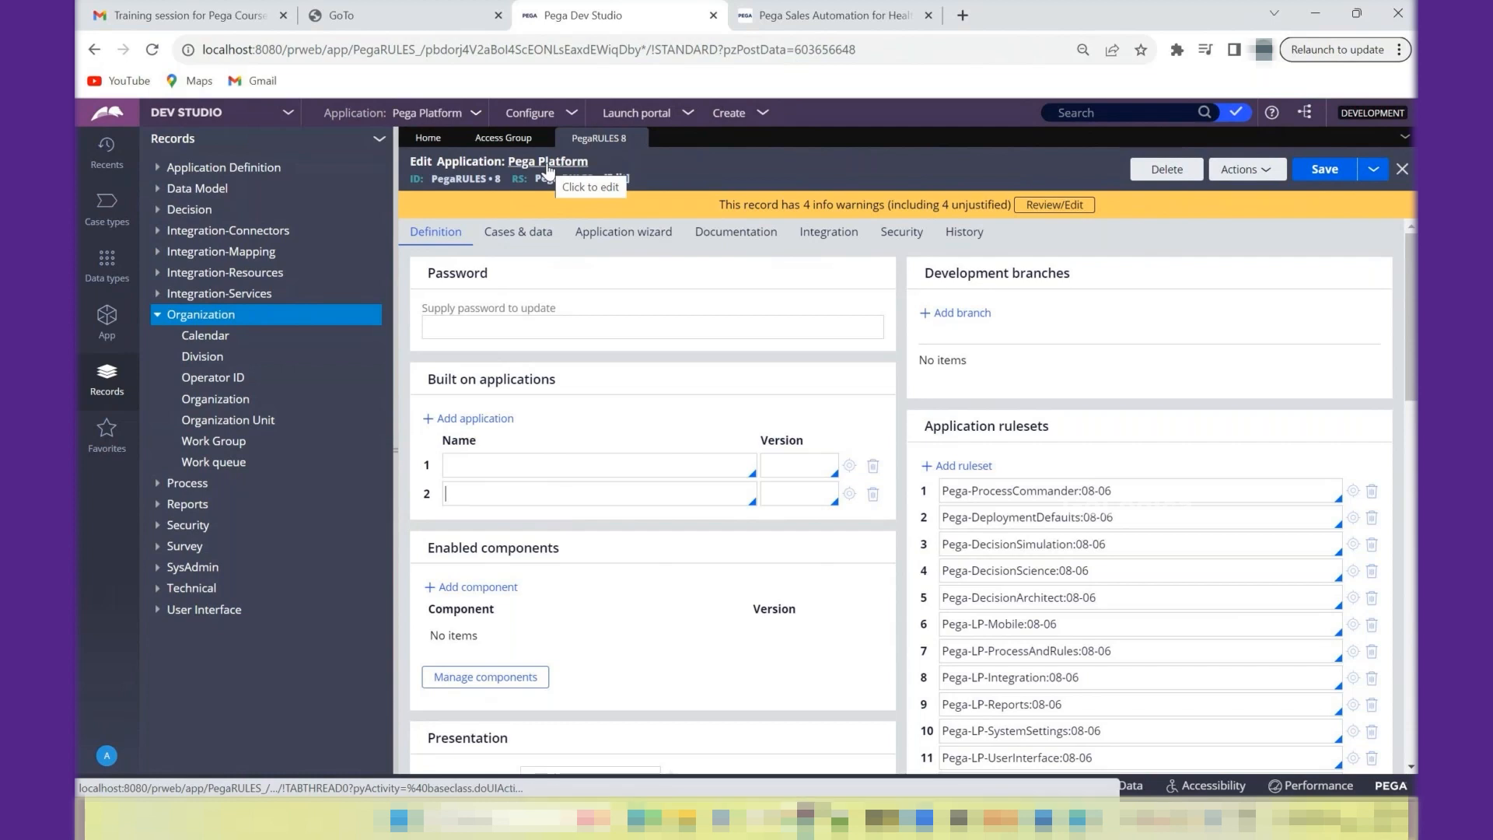
# - Remove both empty rows from the application's built-on applications
pyautogui.moveTo(573, 310); pyautogui.dragTo(424, 311)
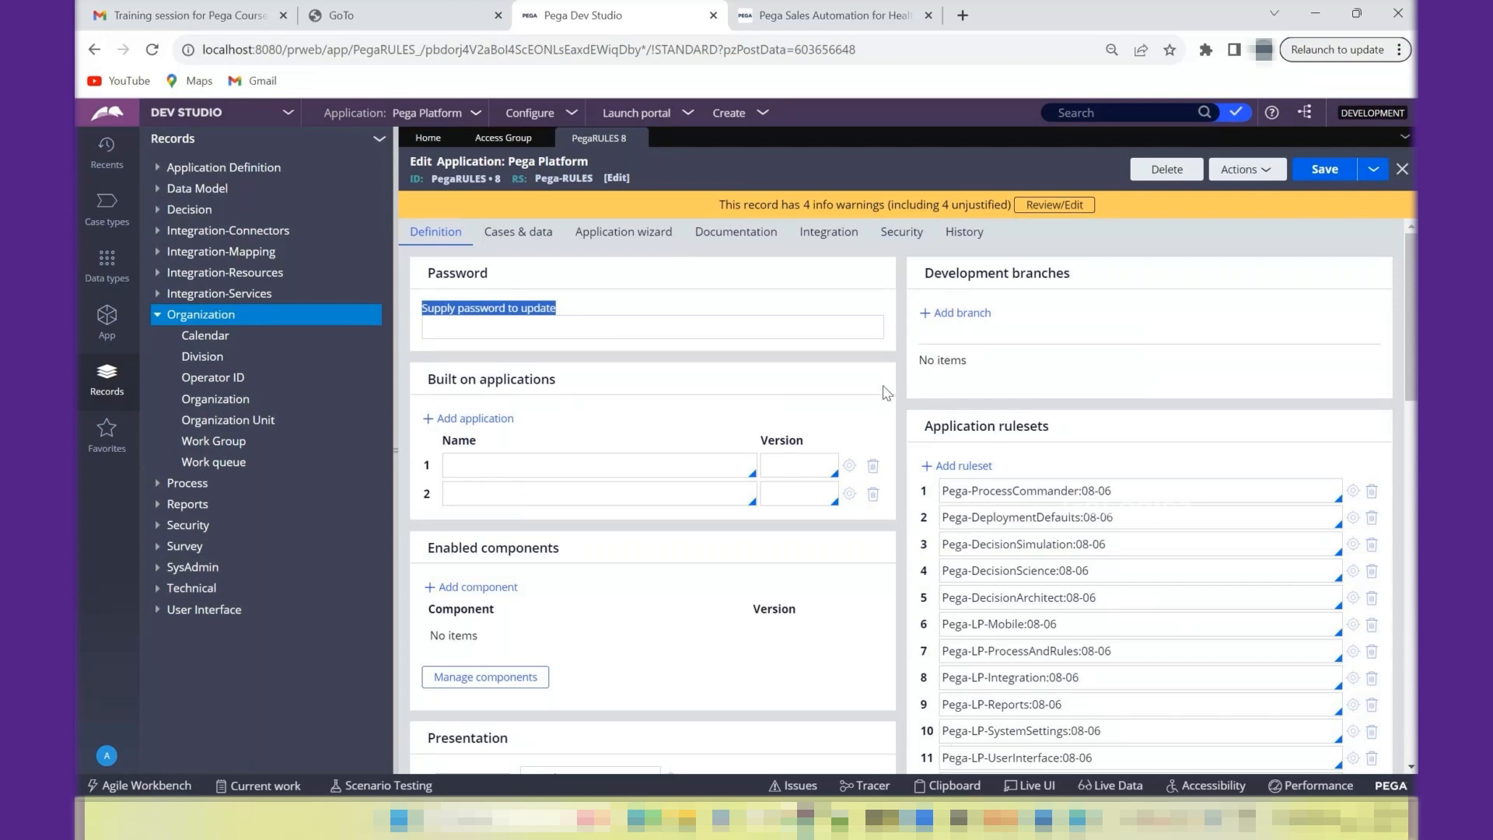
pyautogui.doubleClick(470, 178)
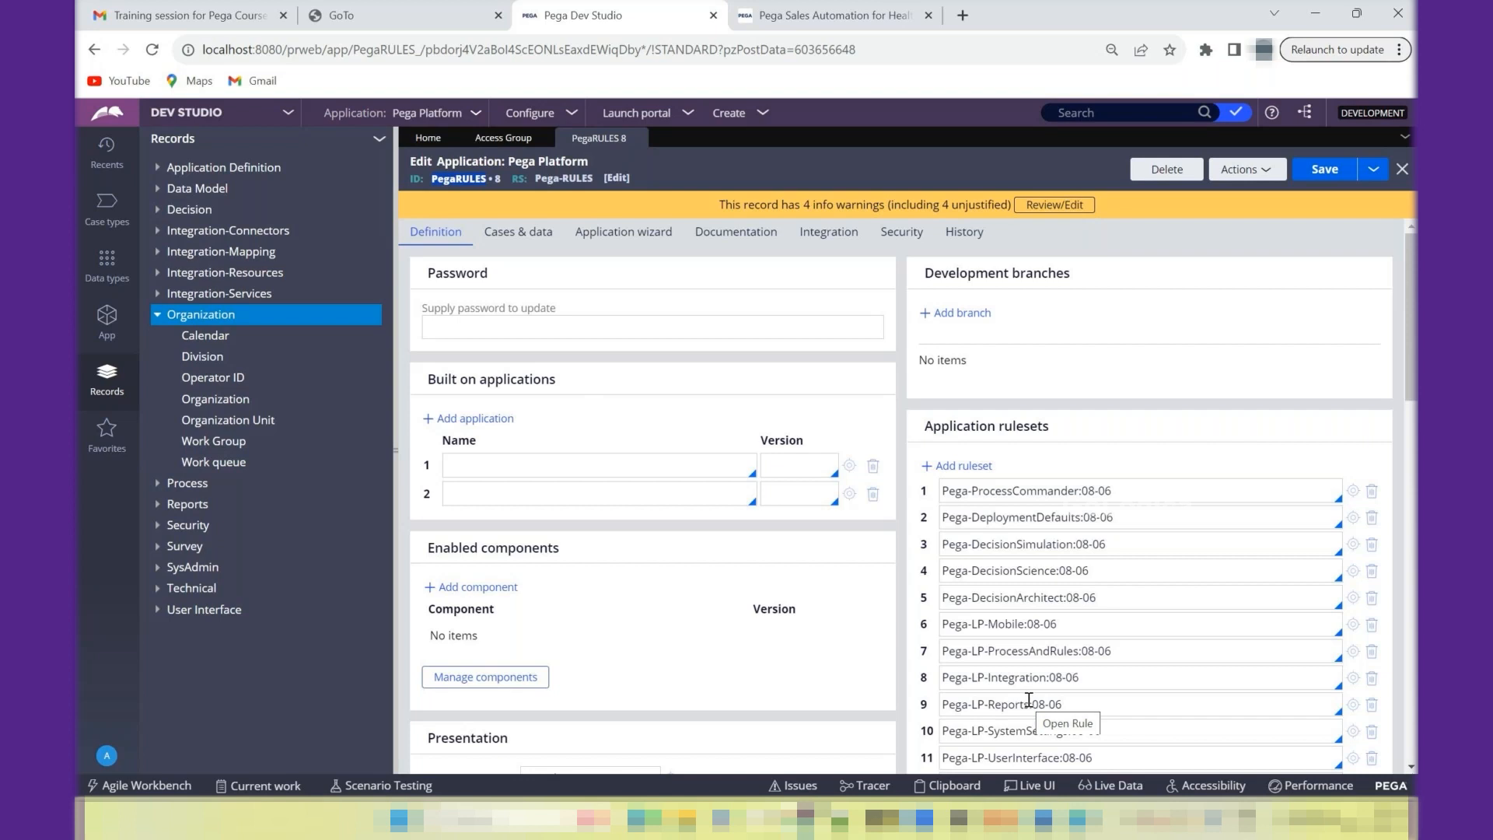
pyautogui.click(873, 494)
pyautogui.click(873, 471)
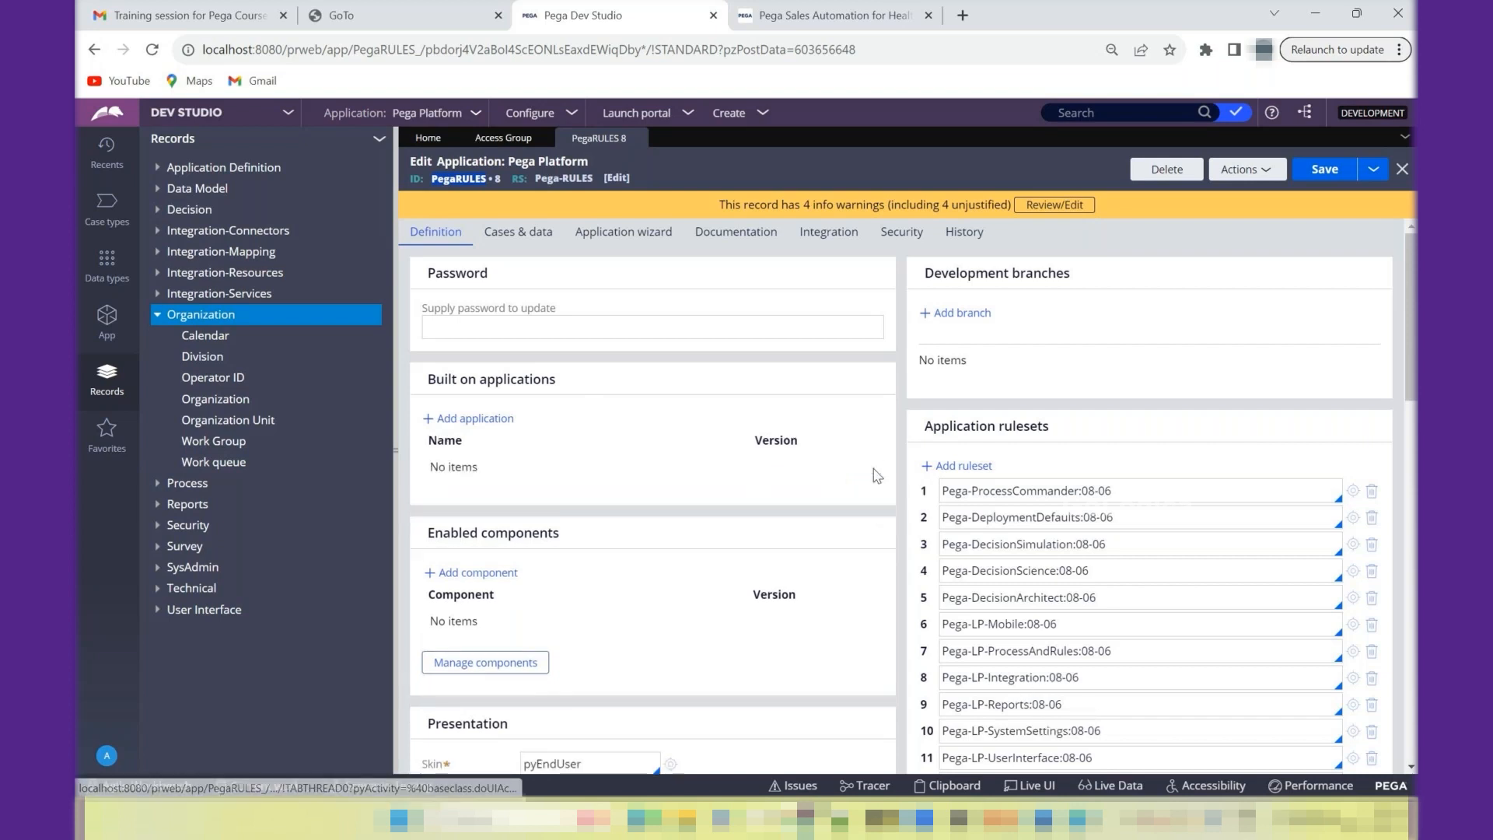
# - Examine the Skin setting in the Presentation section of the application definition
pyautogui.scroll(-1, 1413, 381)
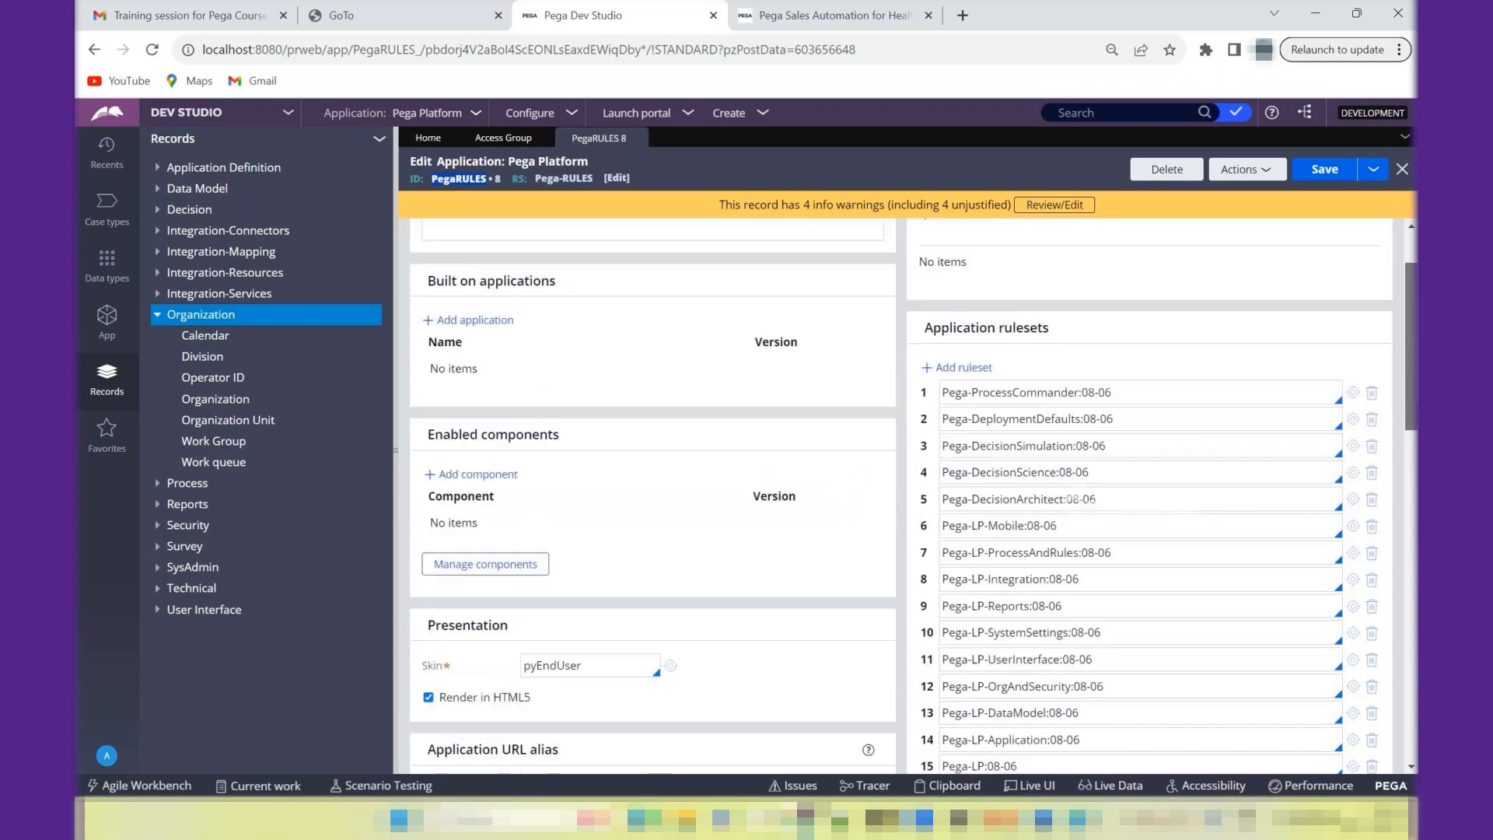
pyautogui.scroll(-2, 1406, 449)
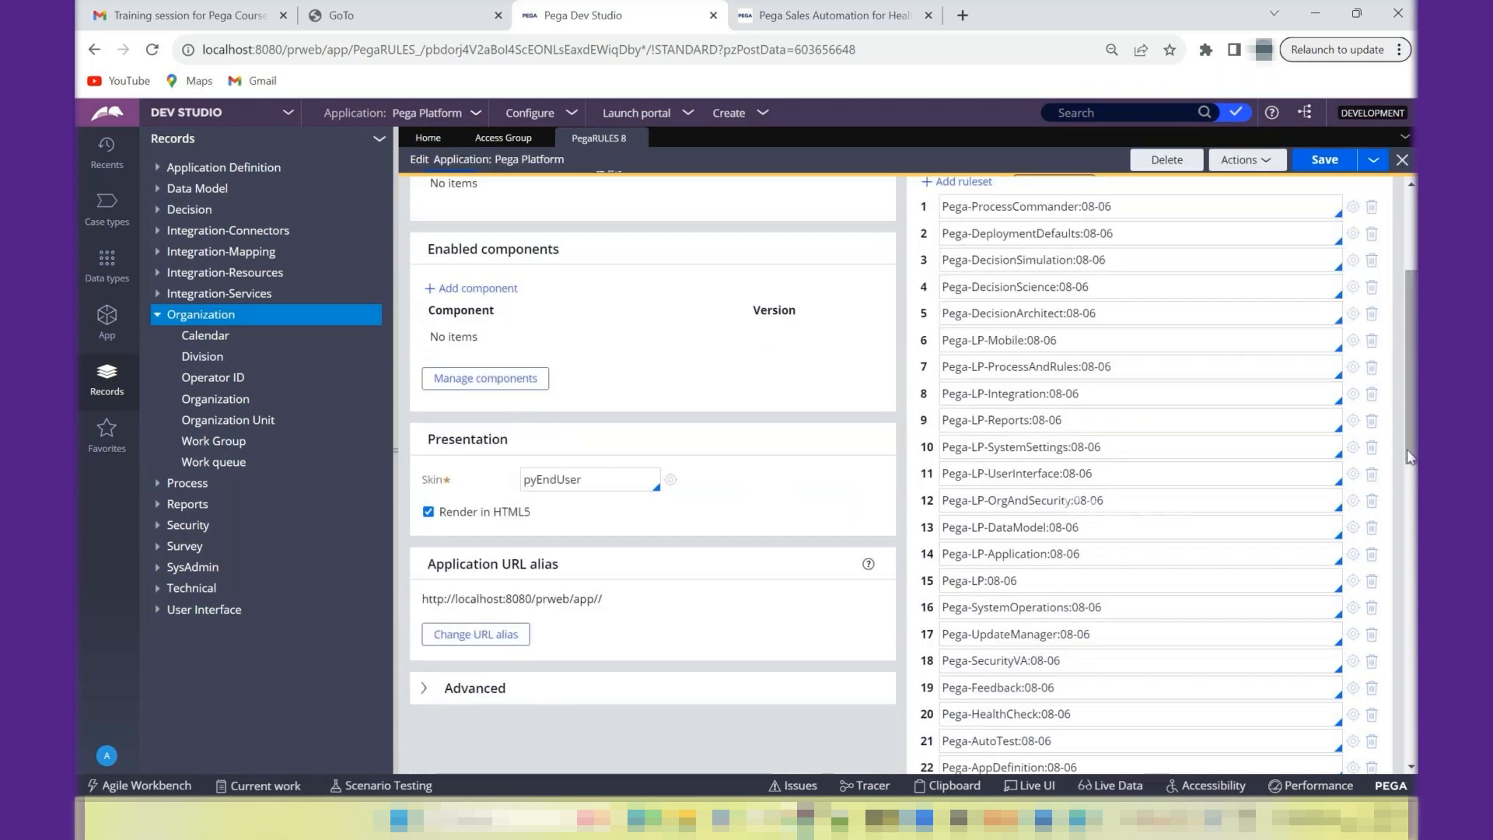
pyautogui.doubleClick(466, 435)
pyautogui.doubleClick(527, 476)
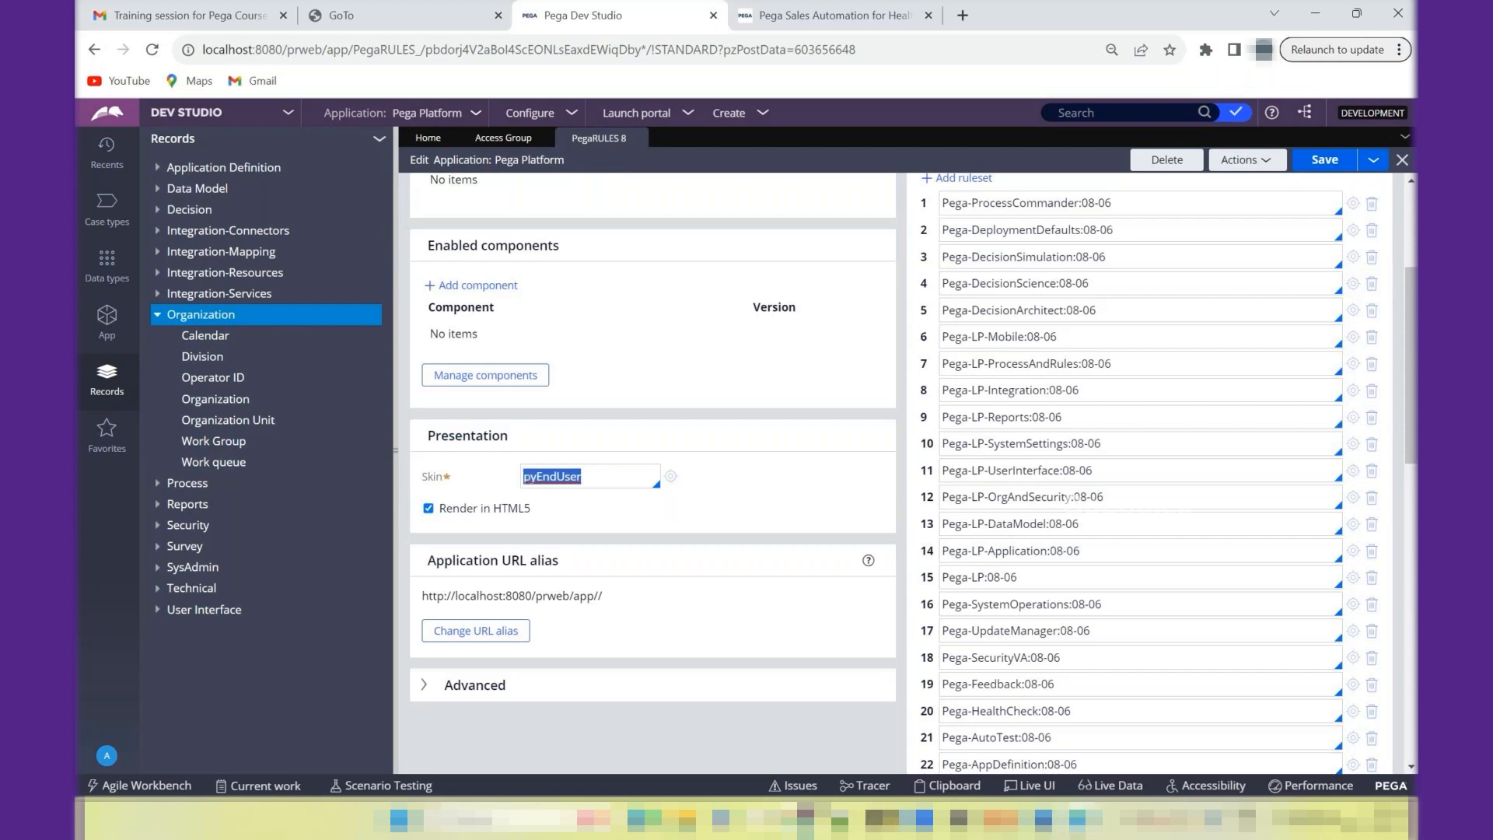
pyautogui.click(532, 478)
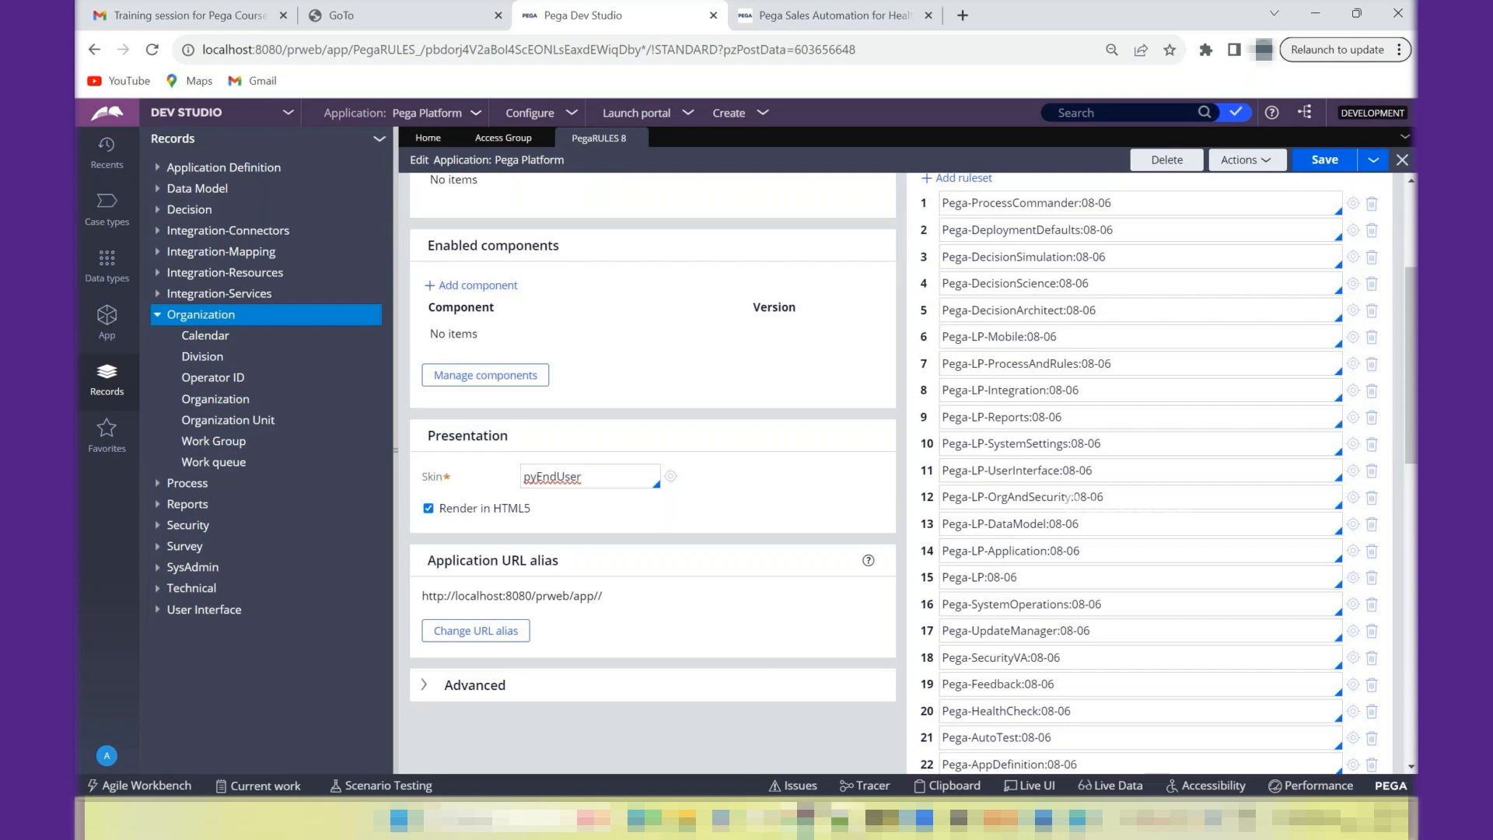
# - Switch to Notepad++ and add the line "Rules that are provided by pega platform starts with px, py, pz" below the application types
pyautogui.hotkey('alt', 'Tab')
pyautogui.click(644, 363)
pyautogui.press('Return')
pyautogui.press('Return')
pyautogui.press('Return')
pyautogui.write('R')
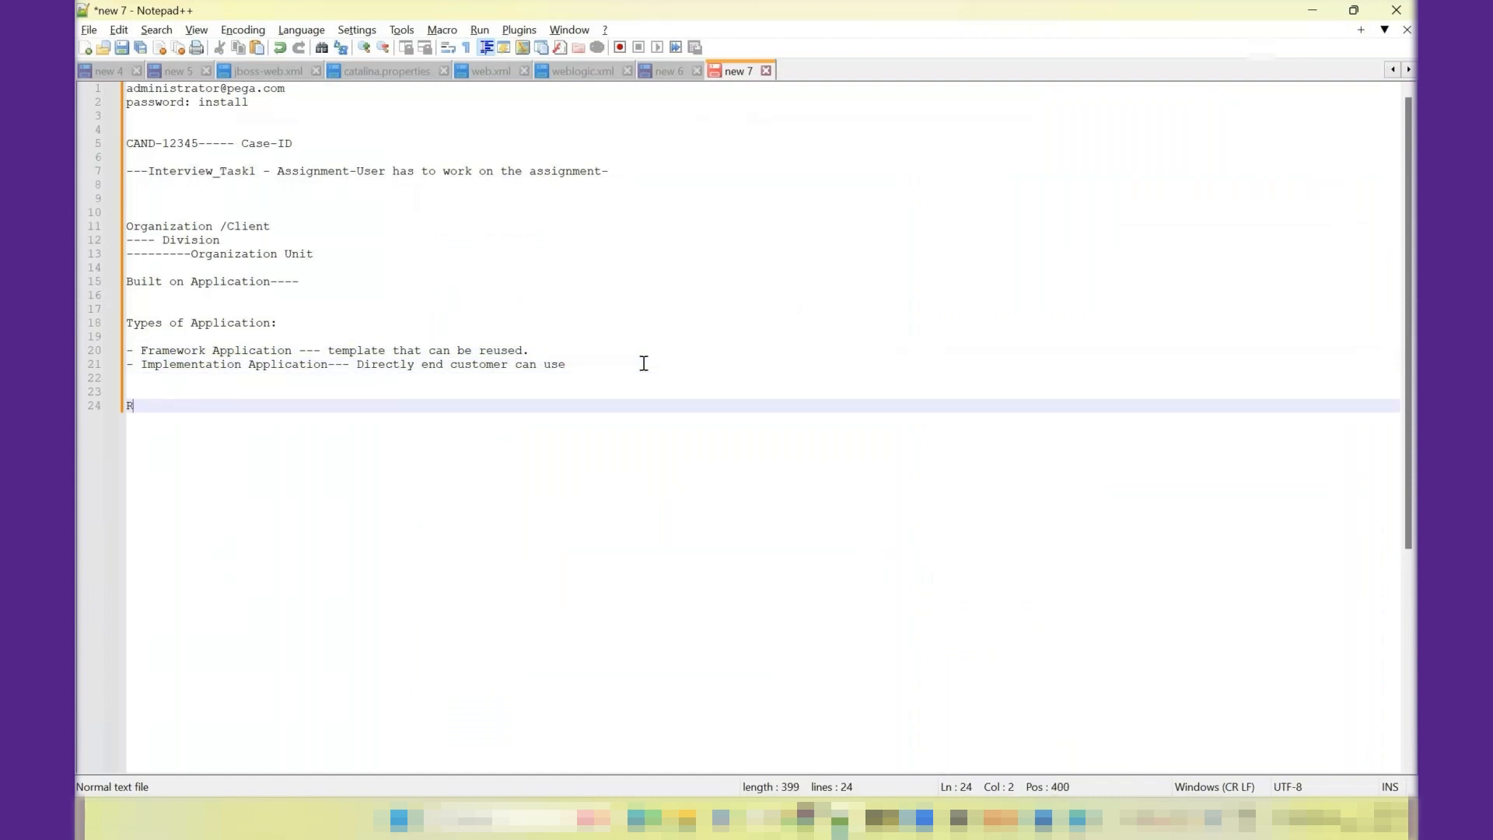
pyautogui.write('ules that')
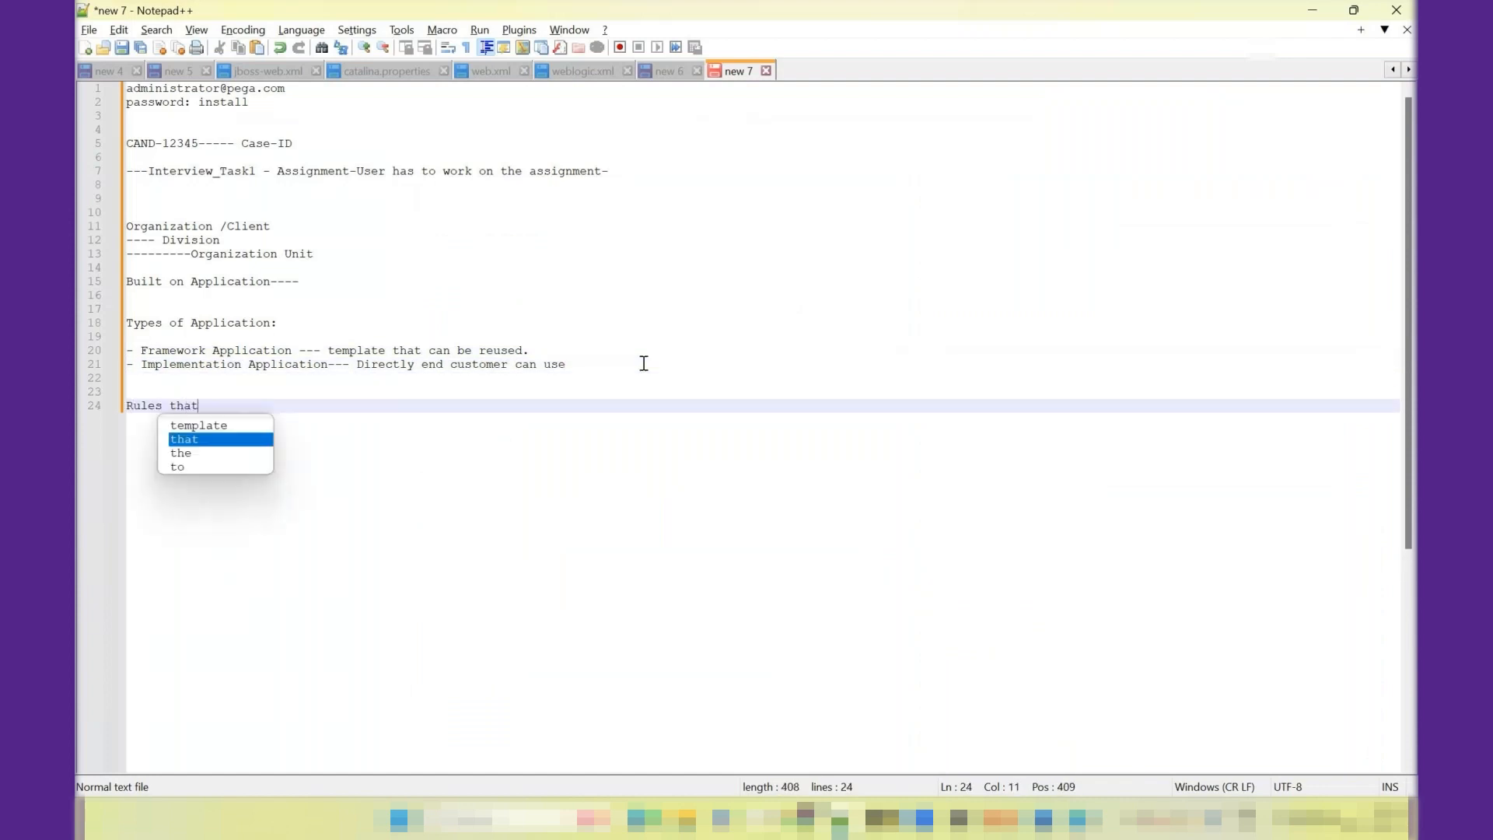
pyautogui.write(' are provided b')
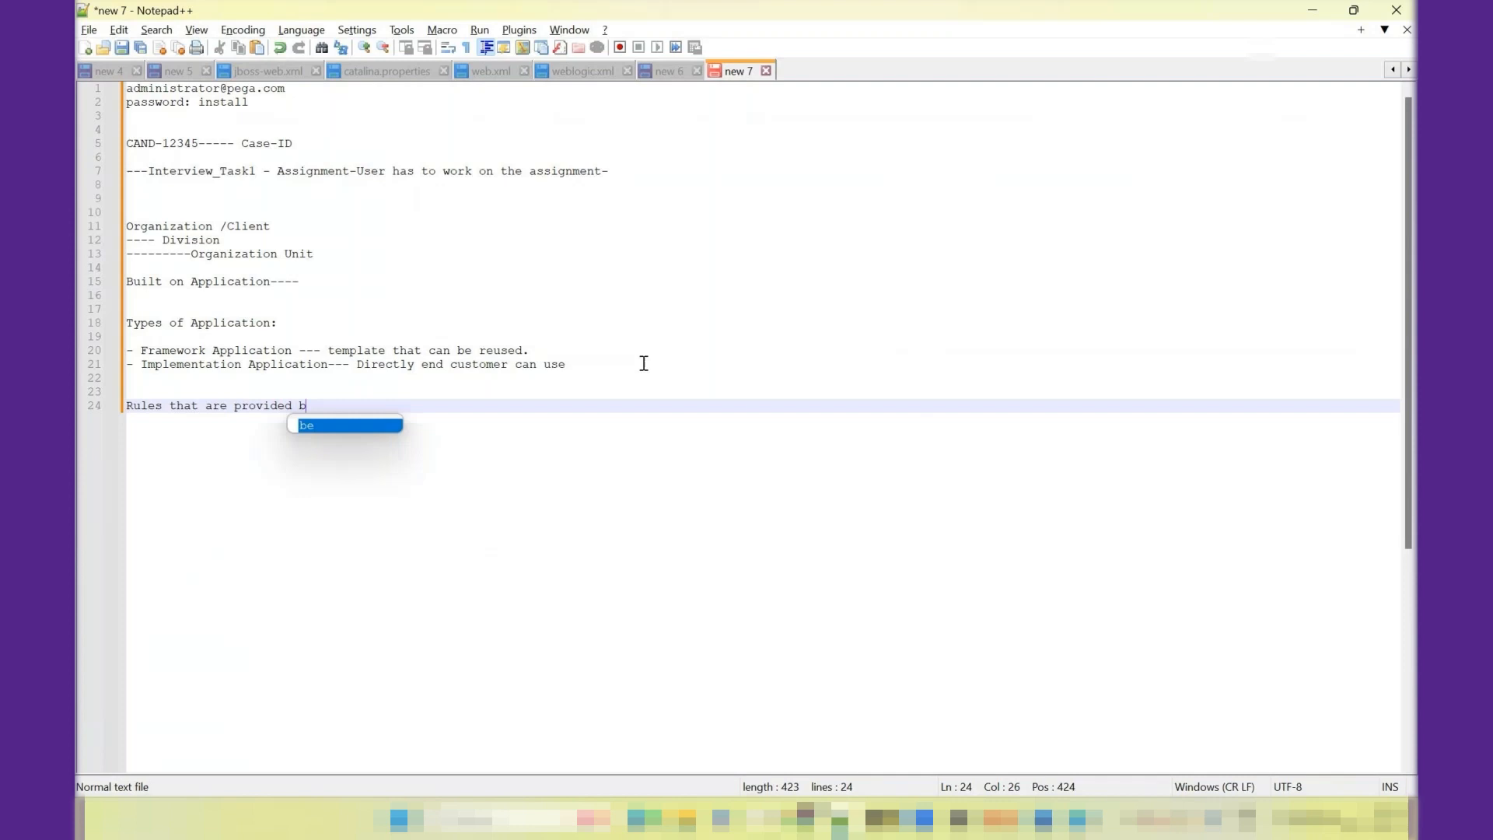
pyautogui.write('y pega pla')
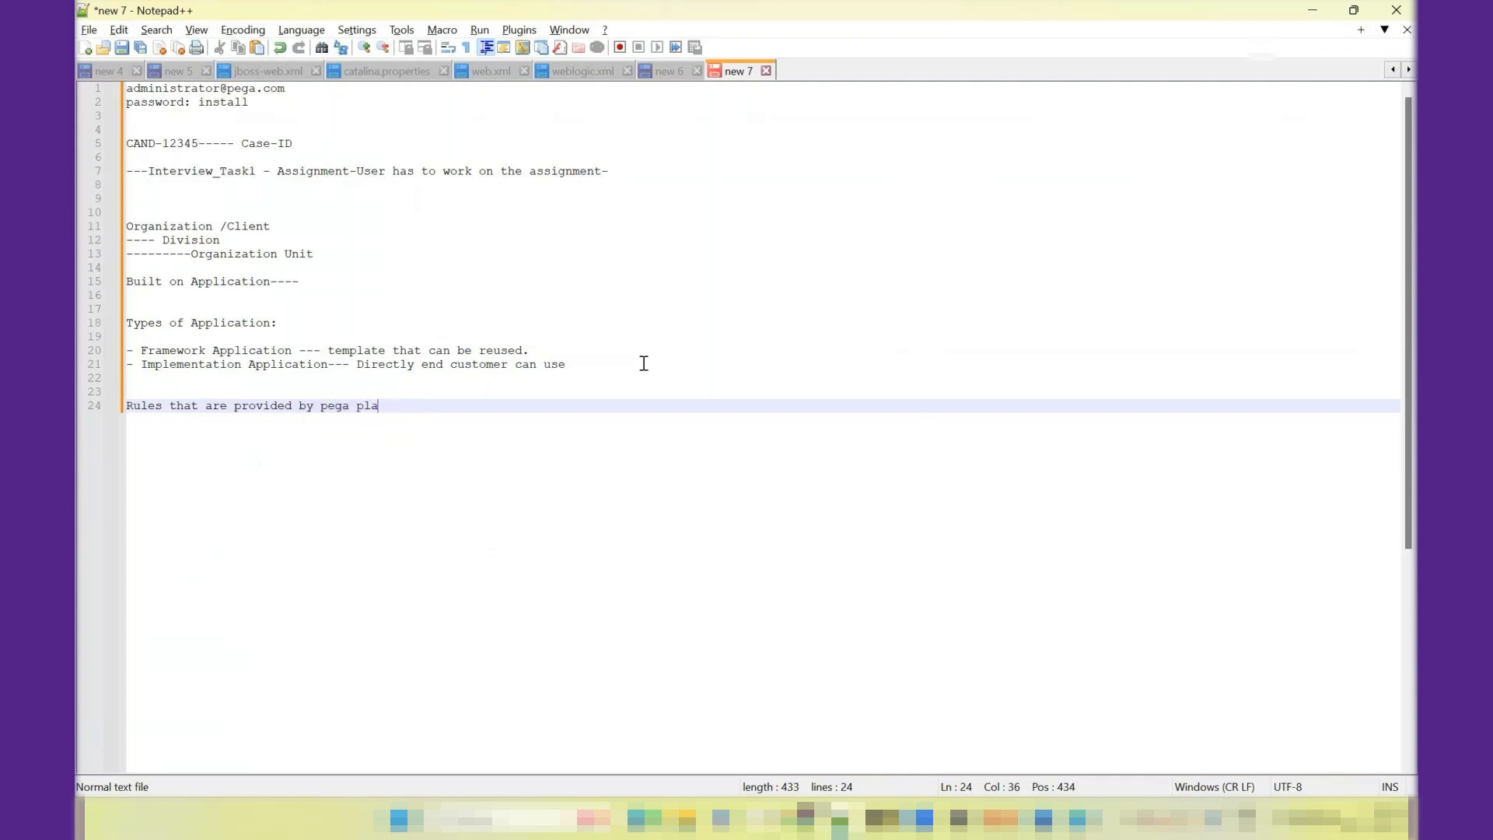
pyautogui.write('tform starts with px, py, pz')
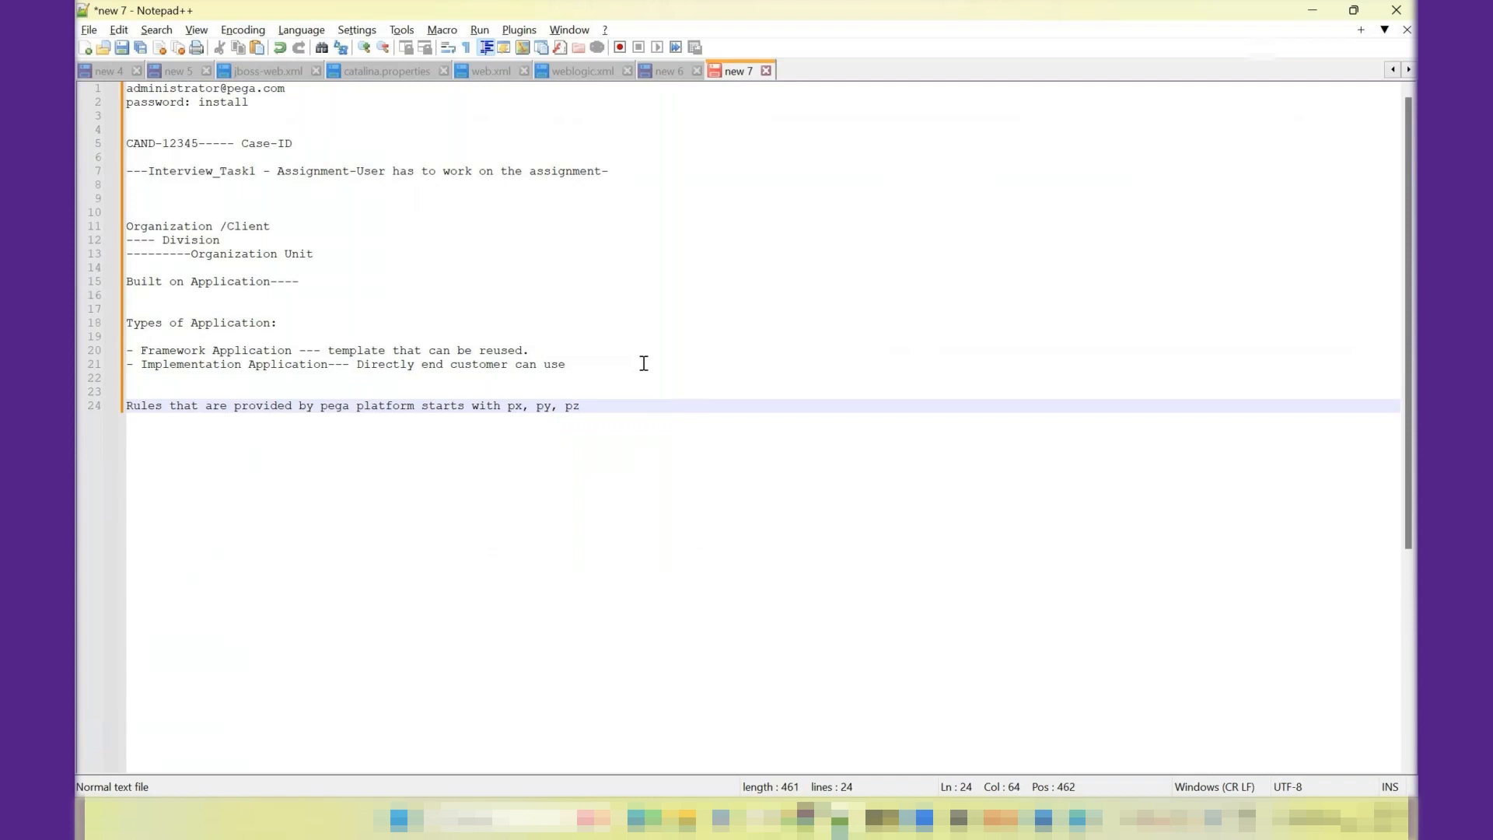
# - Highlight the px, py and pz prefixes one after another in the new line
pyautogui.doubleClick(515, 407)
pyautogui.click(542, 407)
pyautogui.doubleClick(571, 407)
pyautogui.doubleClick(515, 408)
# - Return to Pega Dev Studio and review the Presentation section's Skin setting and the portals available for launch
pyautogui.click(1309, 13)
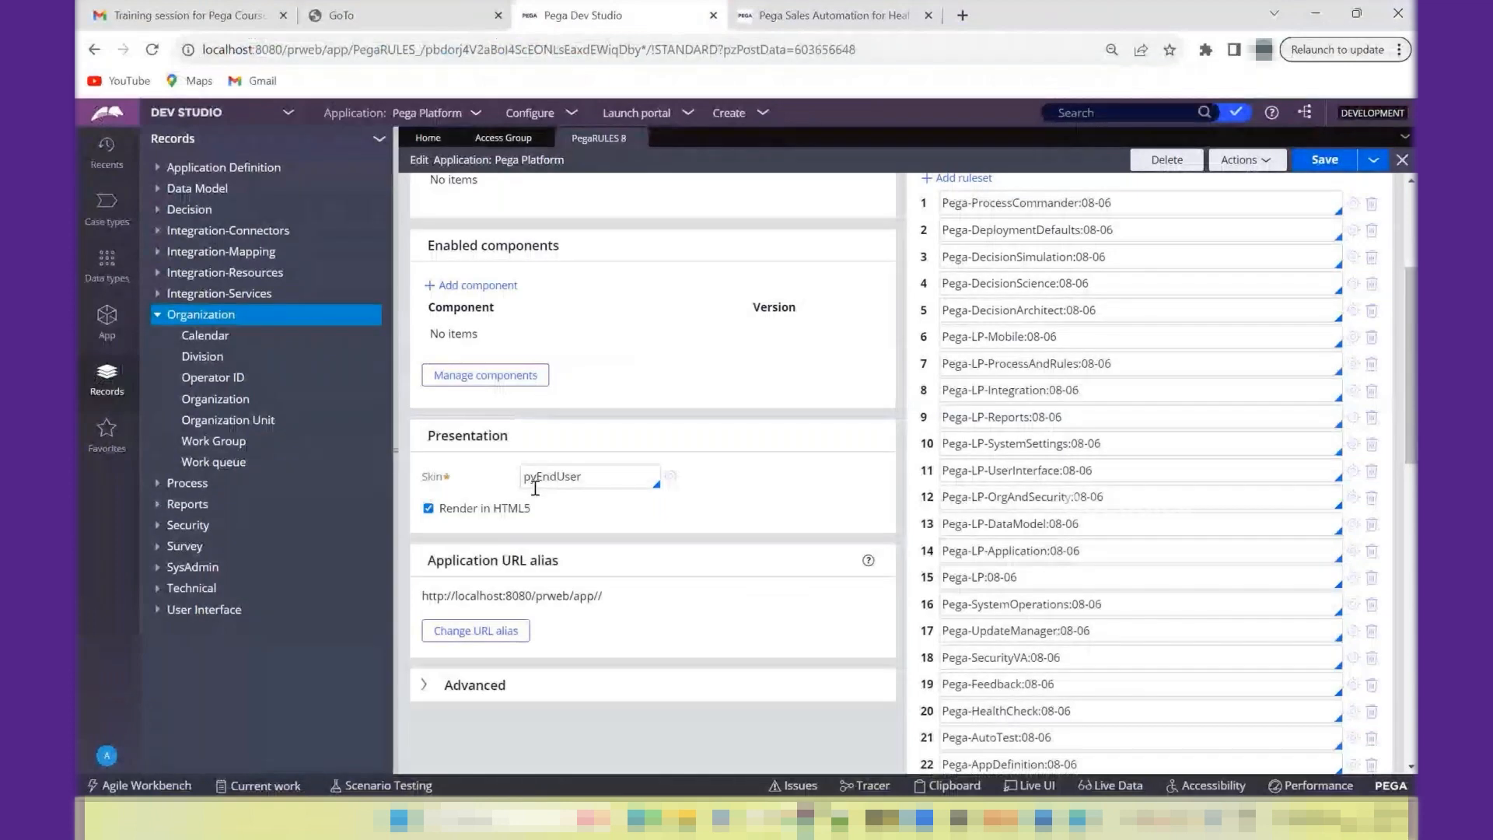
pyautogui.click(536, 480)
pyautogui.doubleClick(537, 480)
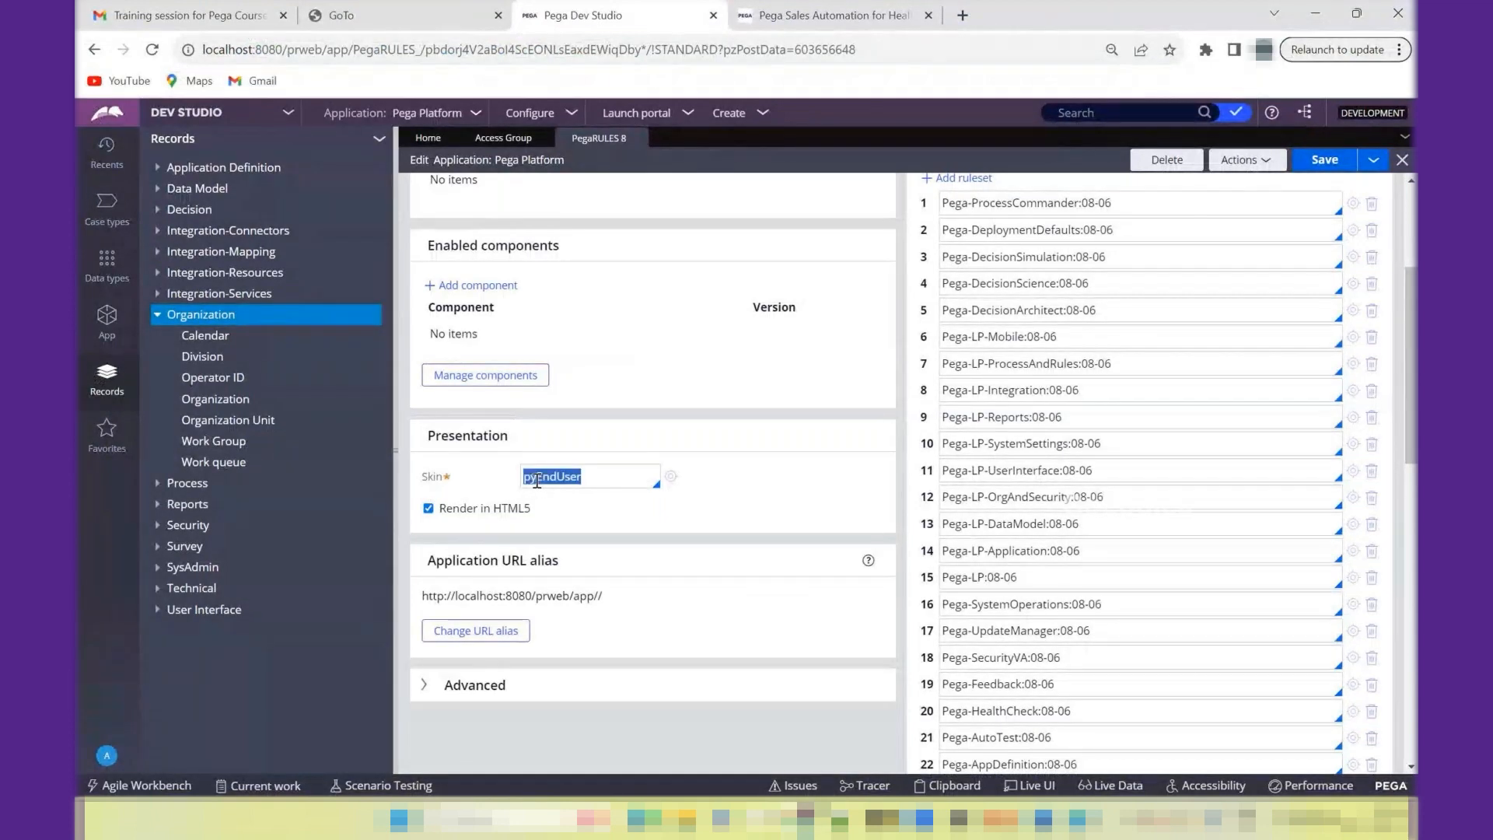
pyautogui.moveTo(426, 472); pyautogui.dragTo(425, 482)
pyautogui.click(438, 482)
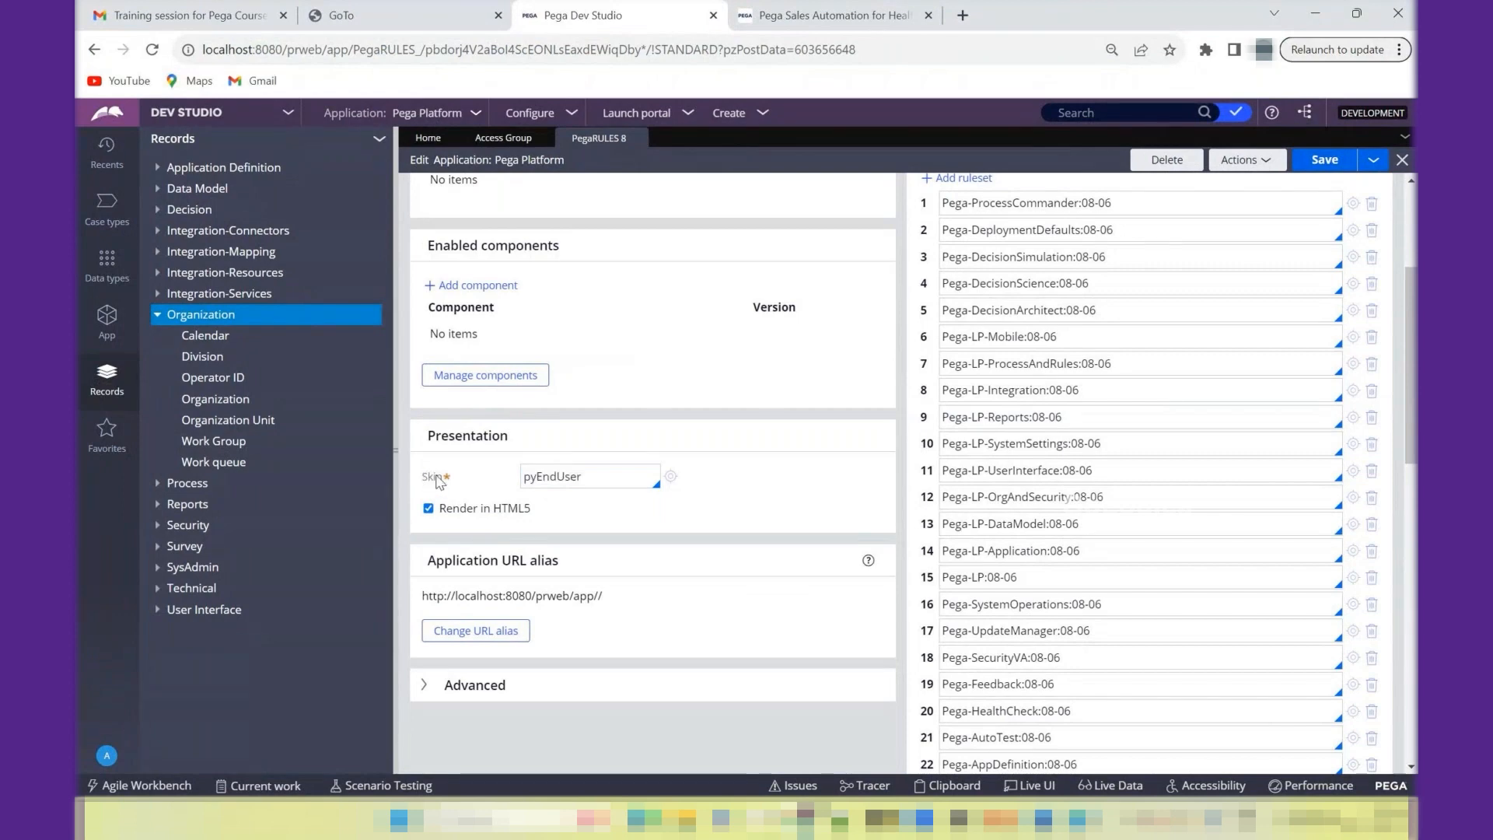
pyautogui.doubleClick(461, 438)
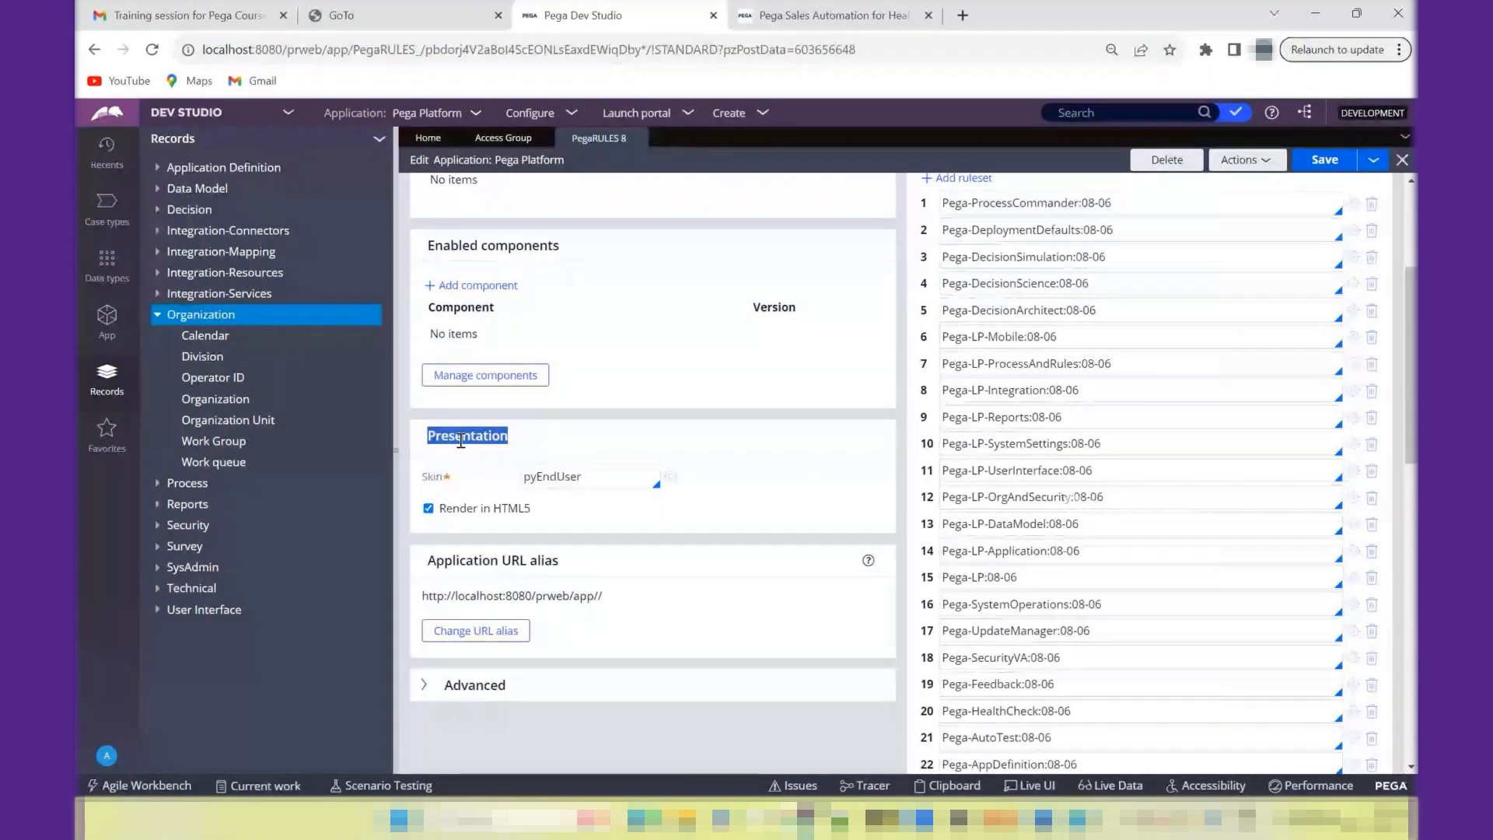
pyautogui.click(623, 114)
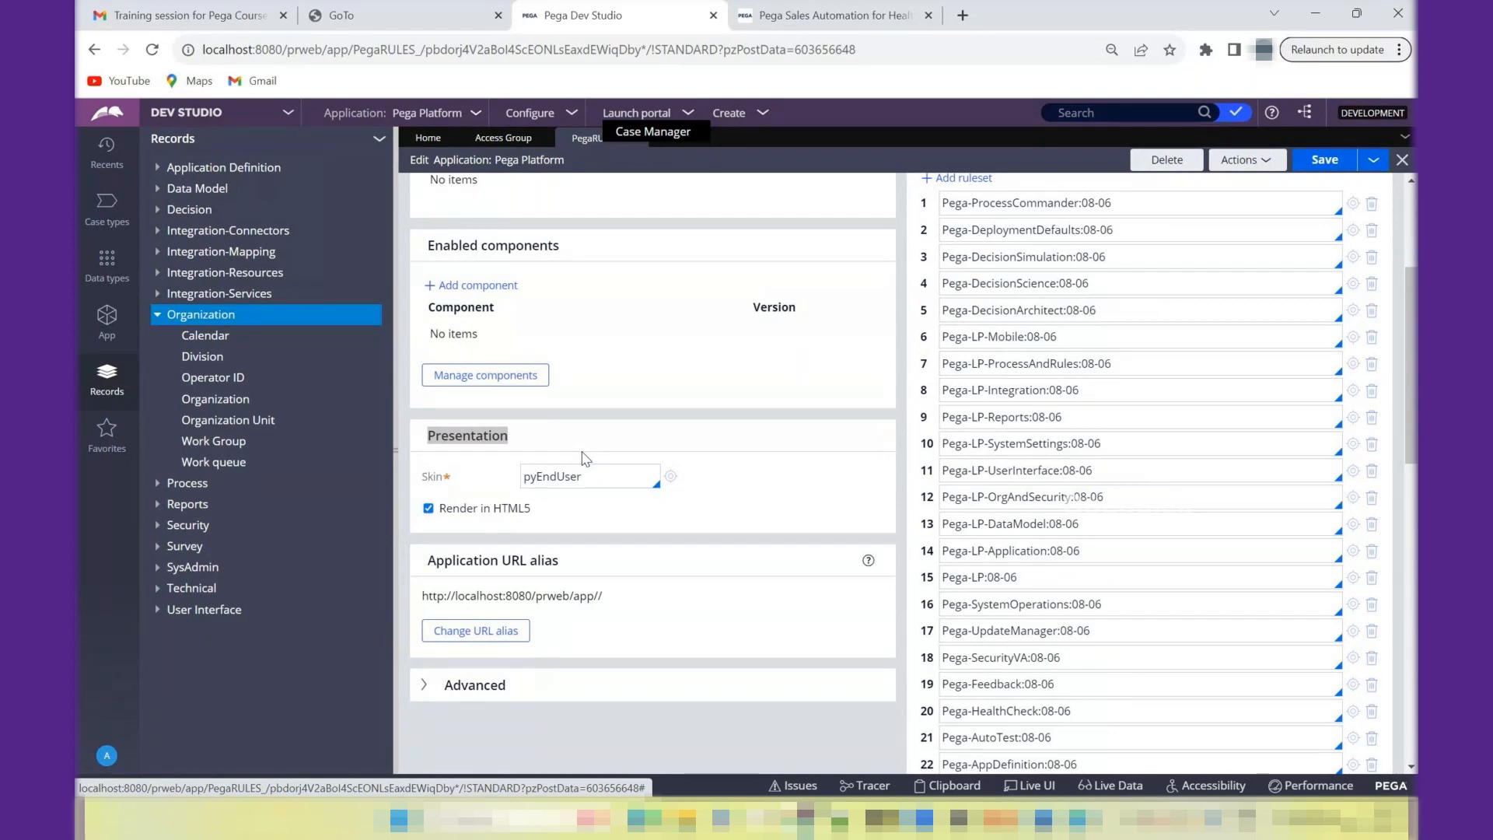
# - Open a new browser tab, and open the GoTo website from the meeting page's Explore GoTo link
pyautogui.click(964, 17)
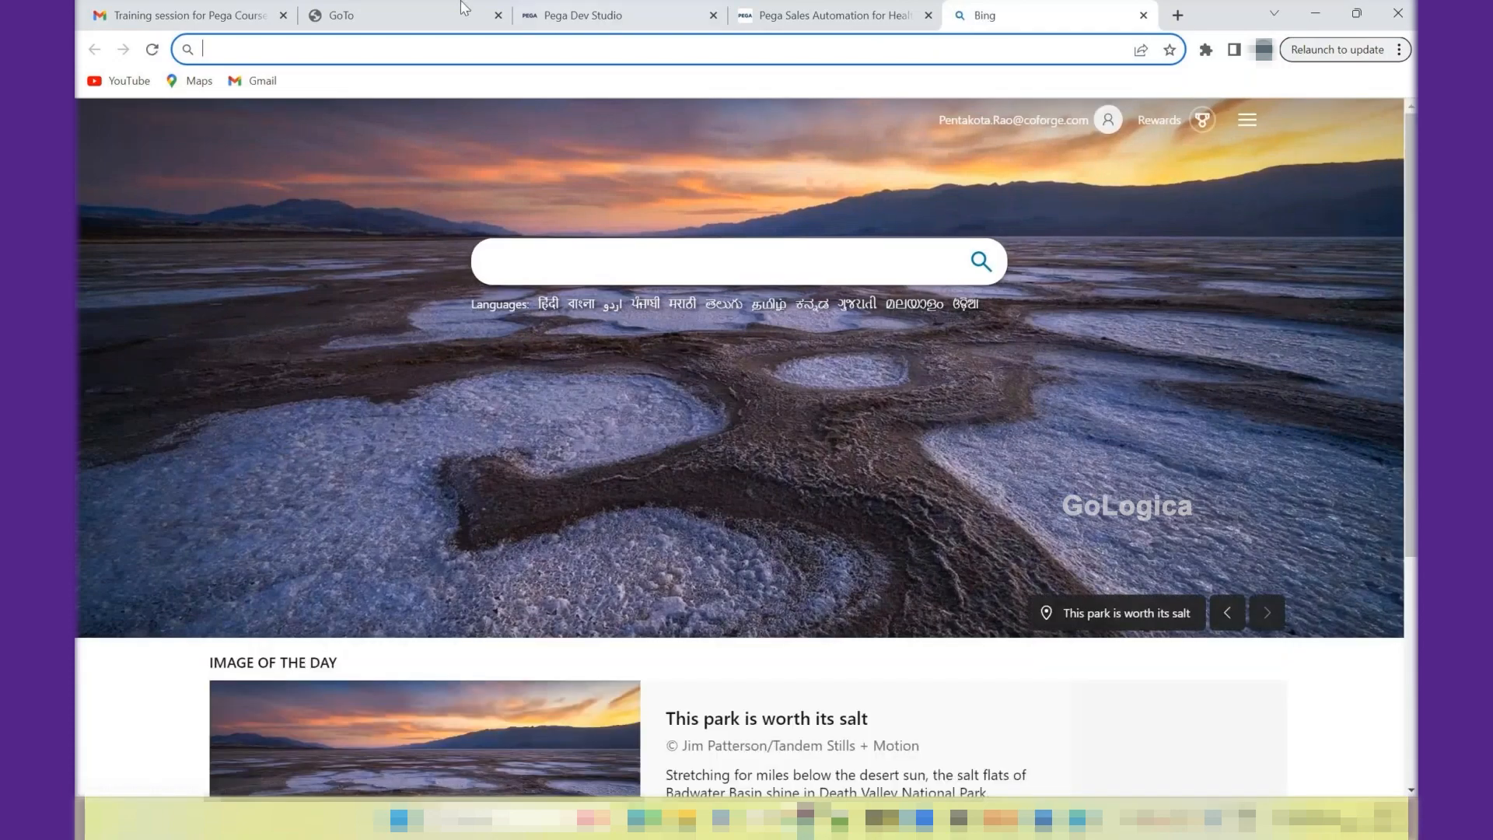
pyautogui.click(465, 9)
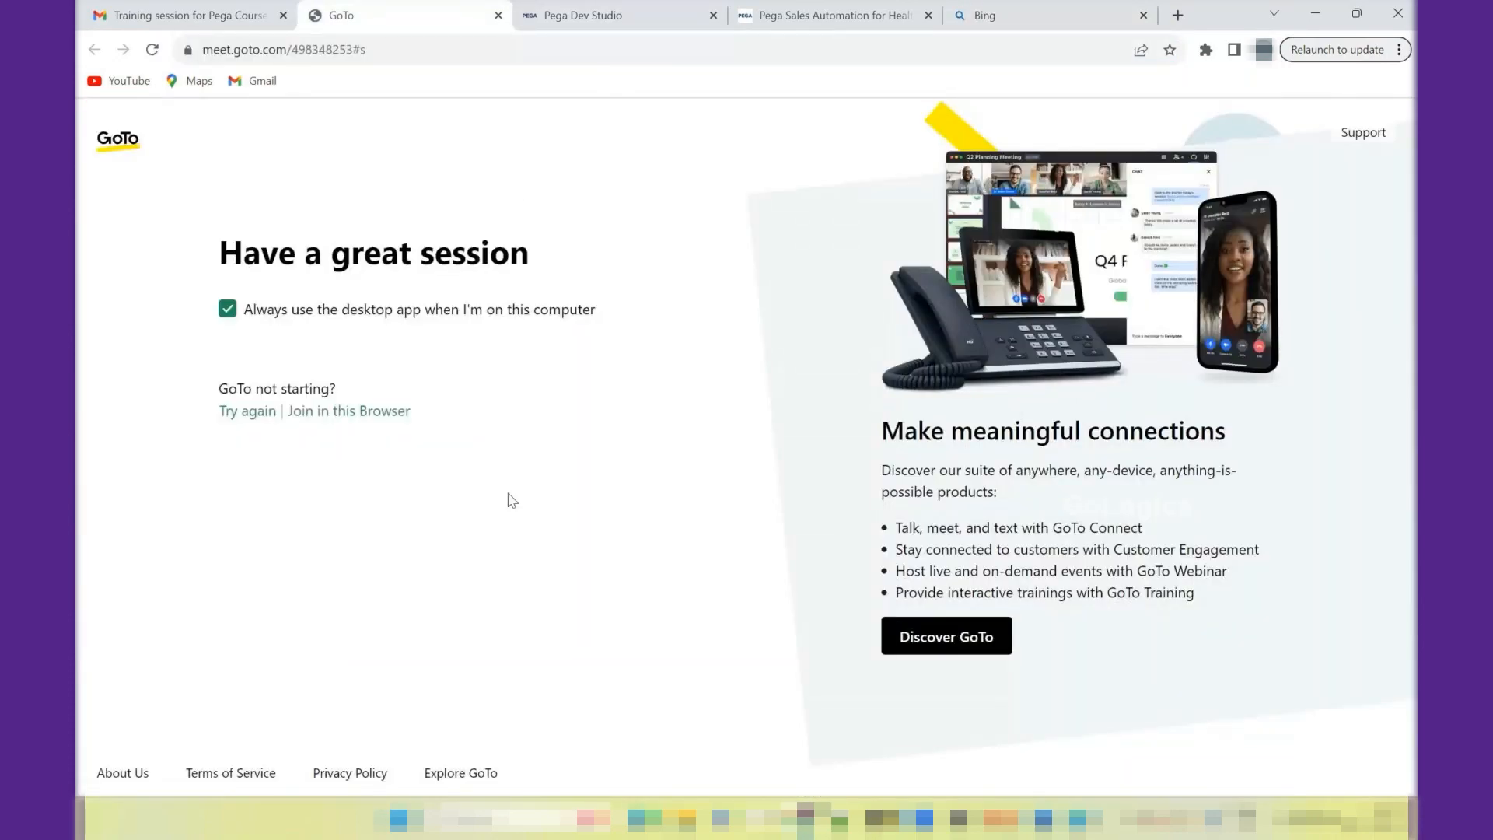
pyautogui.click(475, 775)
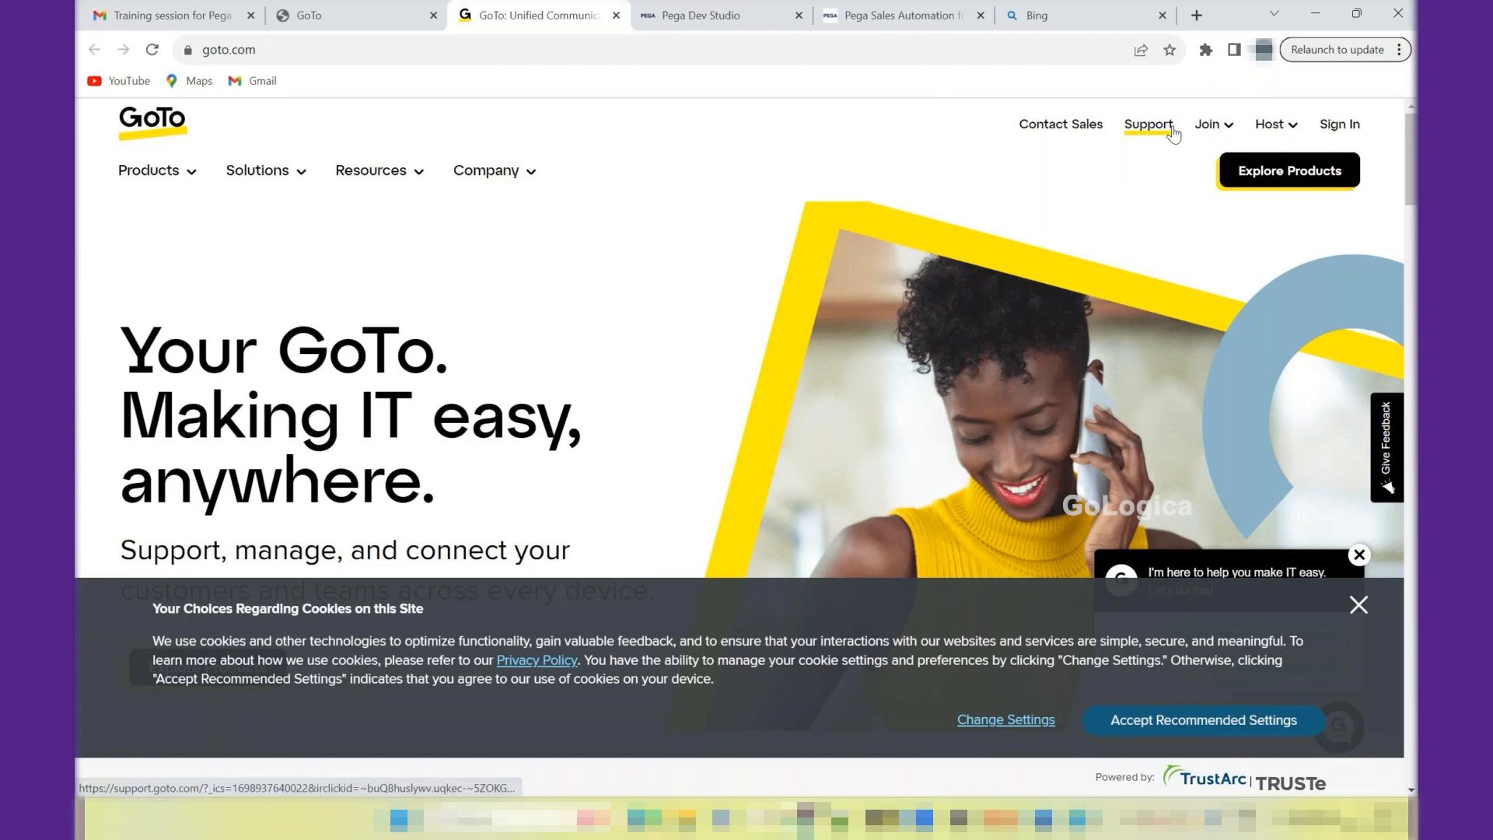
# - Return to Pega Dev Studio, highlight the application's Skin value and open the Pega Platform application's skin rule
pyautogui.click(735, 12)
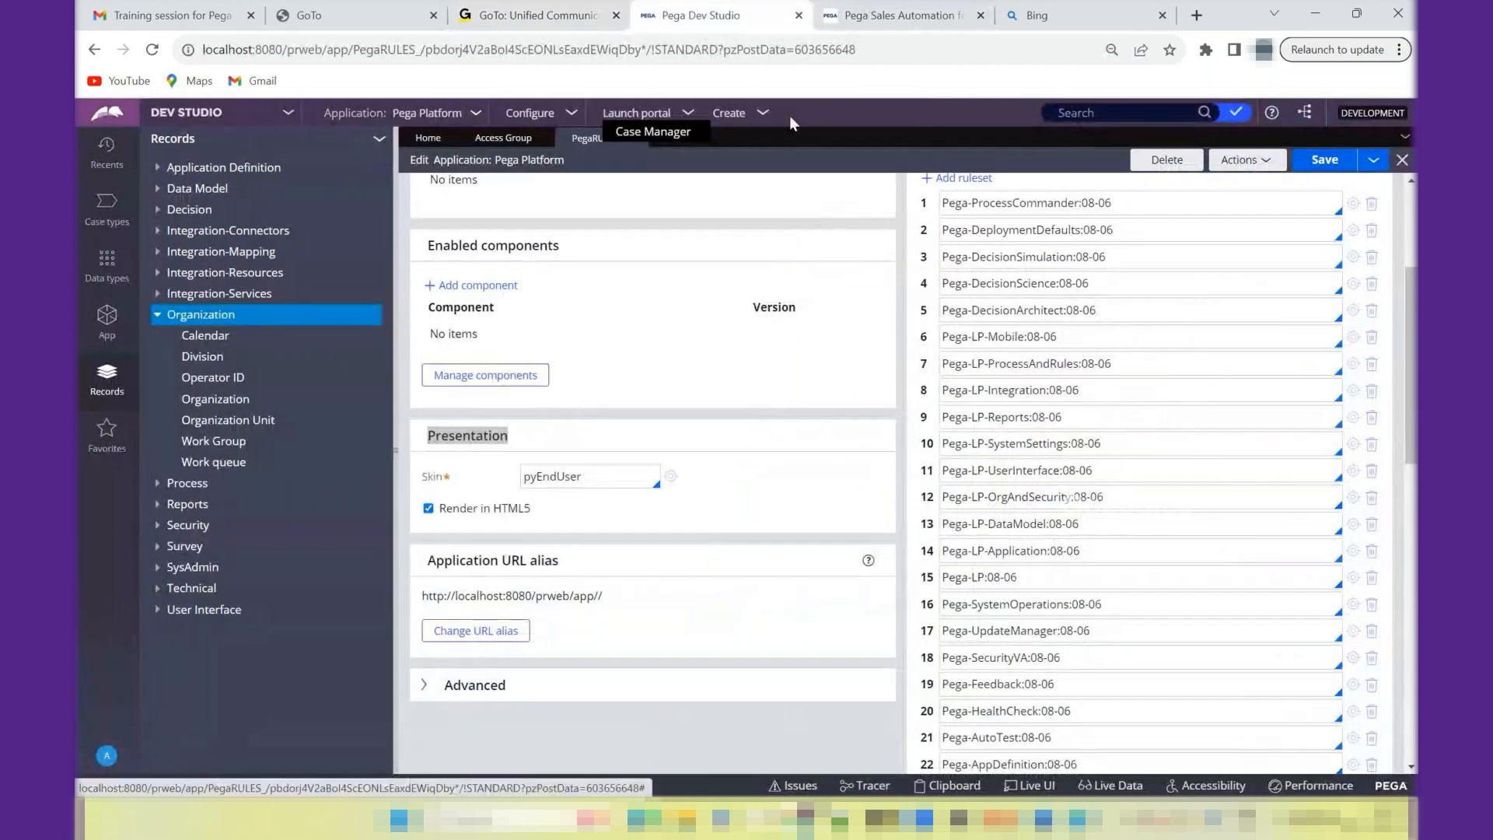
pyautogui.doubleClick(566, 483)
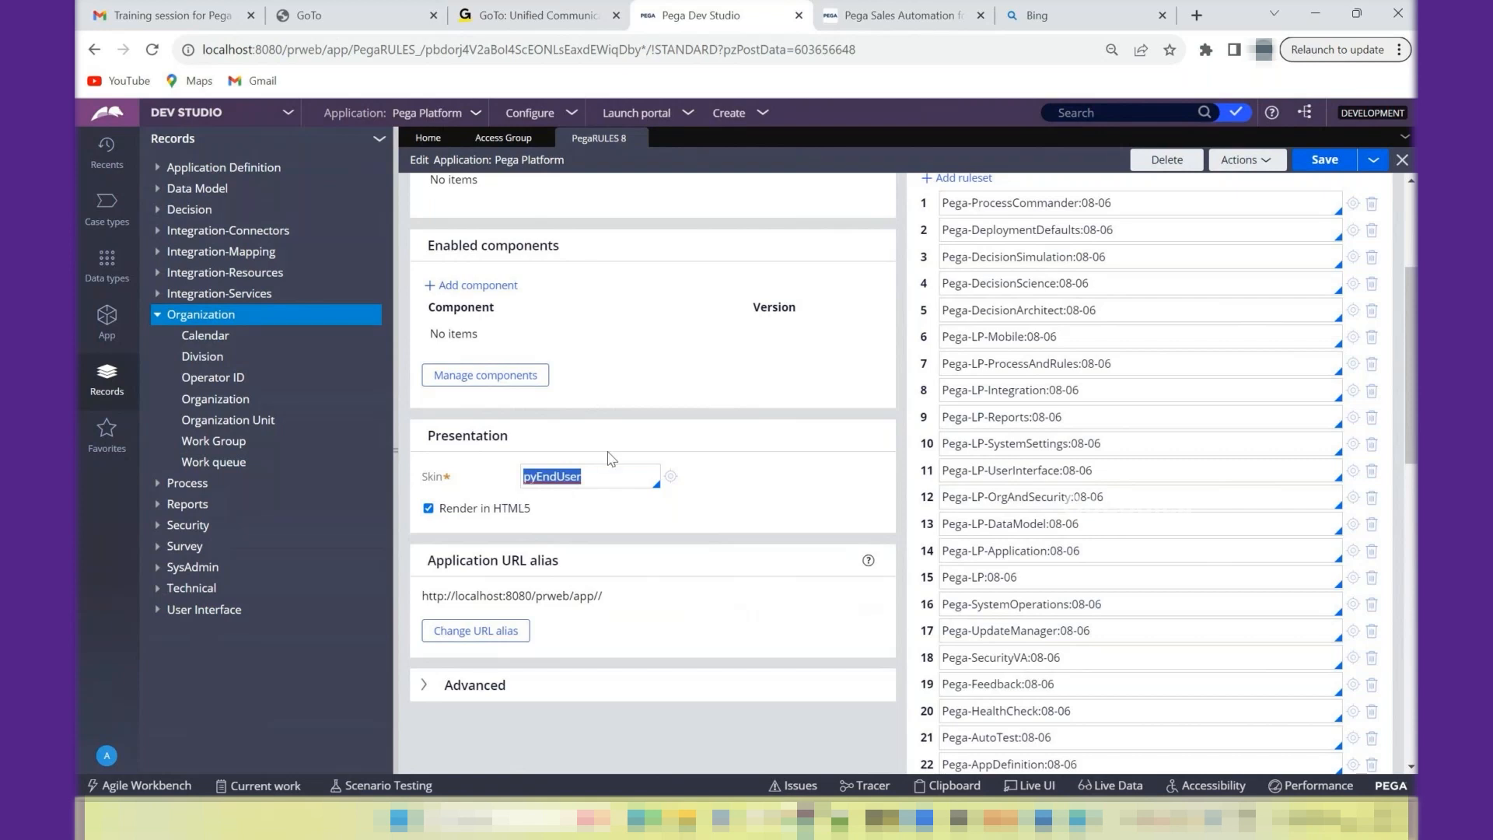
pyautogui.click(437, 115)
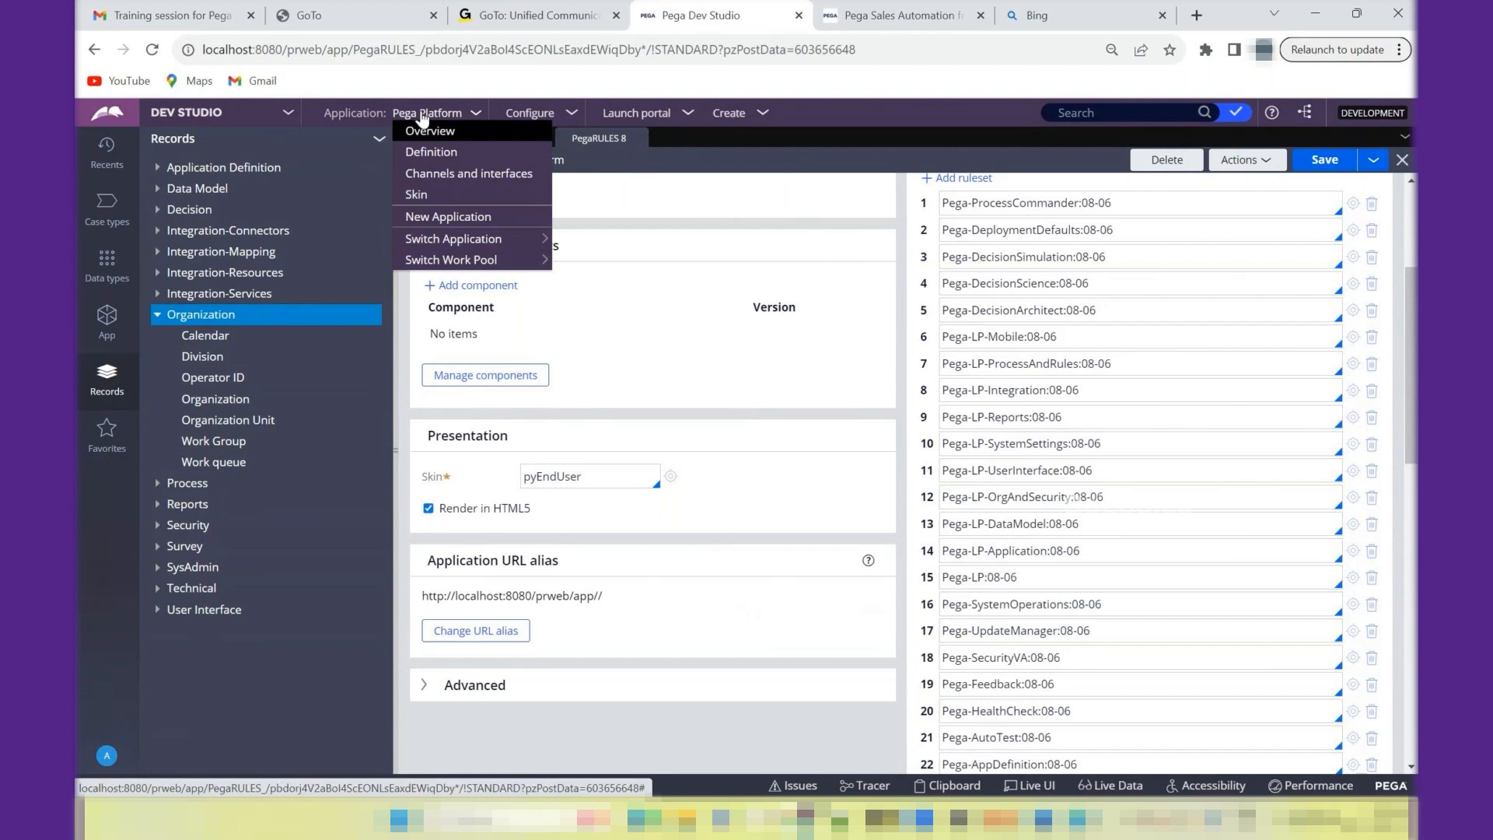
pyautogui.click(423, 201)
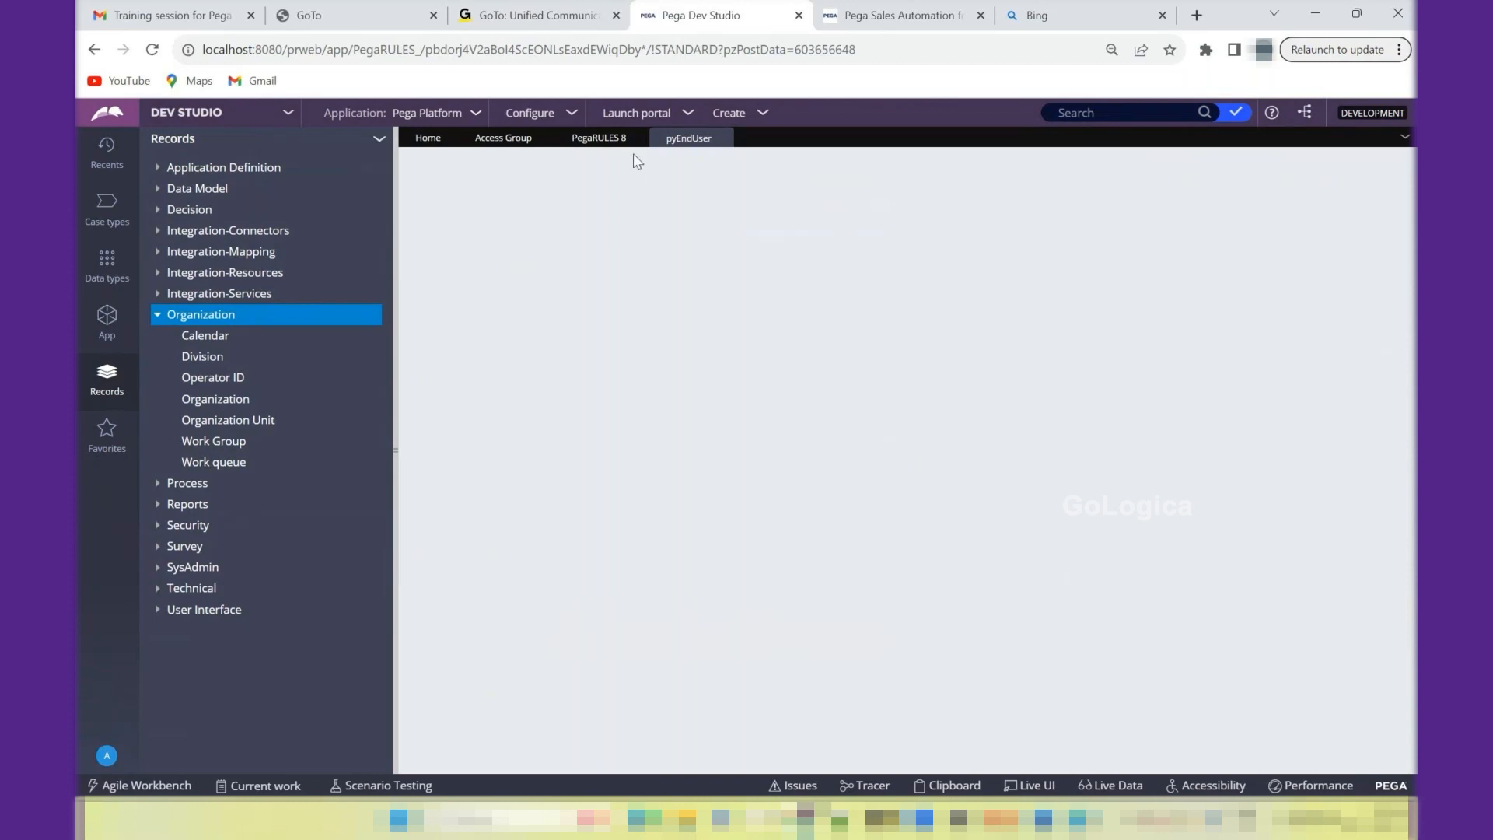
# - Compare the pyEndUser skin rule with the application's Skin setting, and expand the Advanced section of the application definition
pyautogui.click(594, 140)
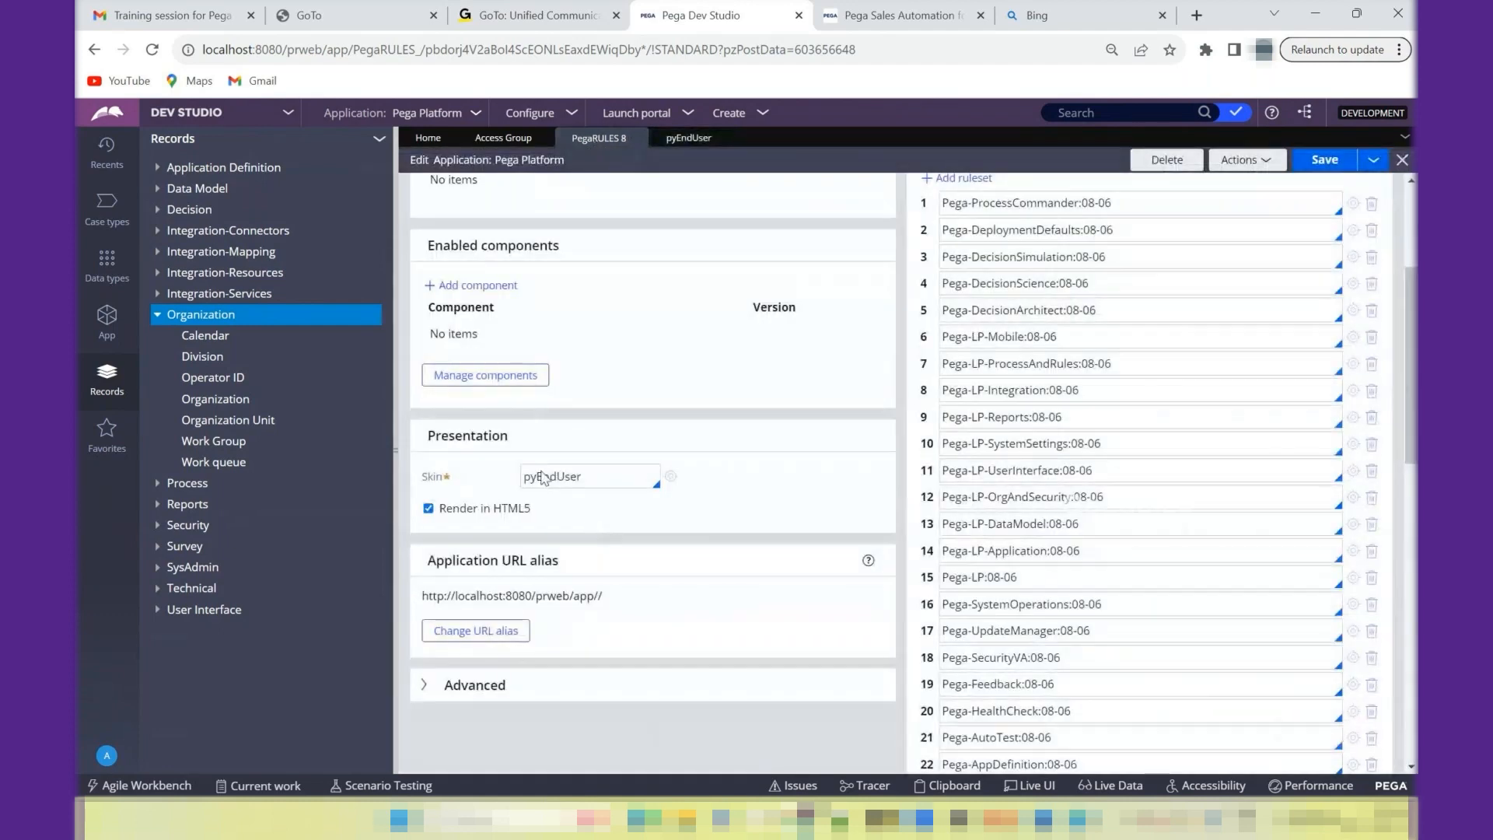
pyautogui.click(689, 138)
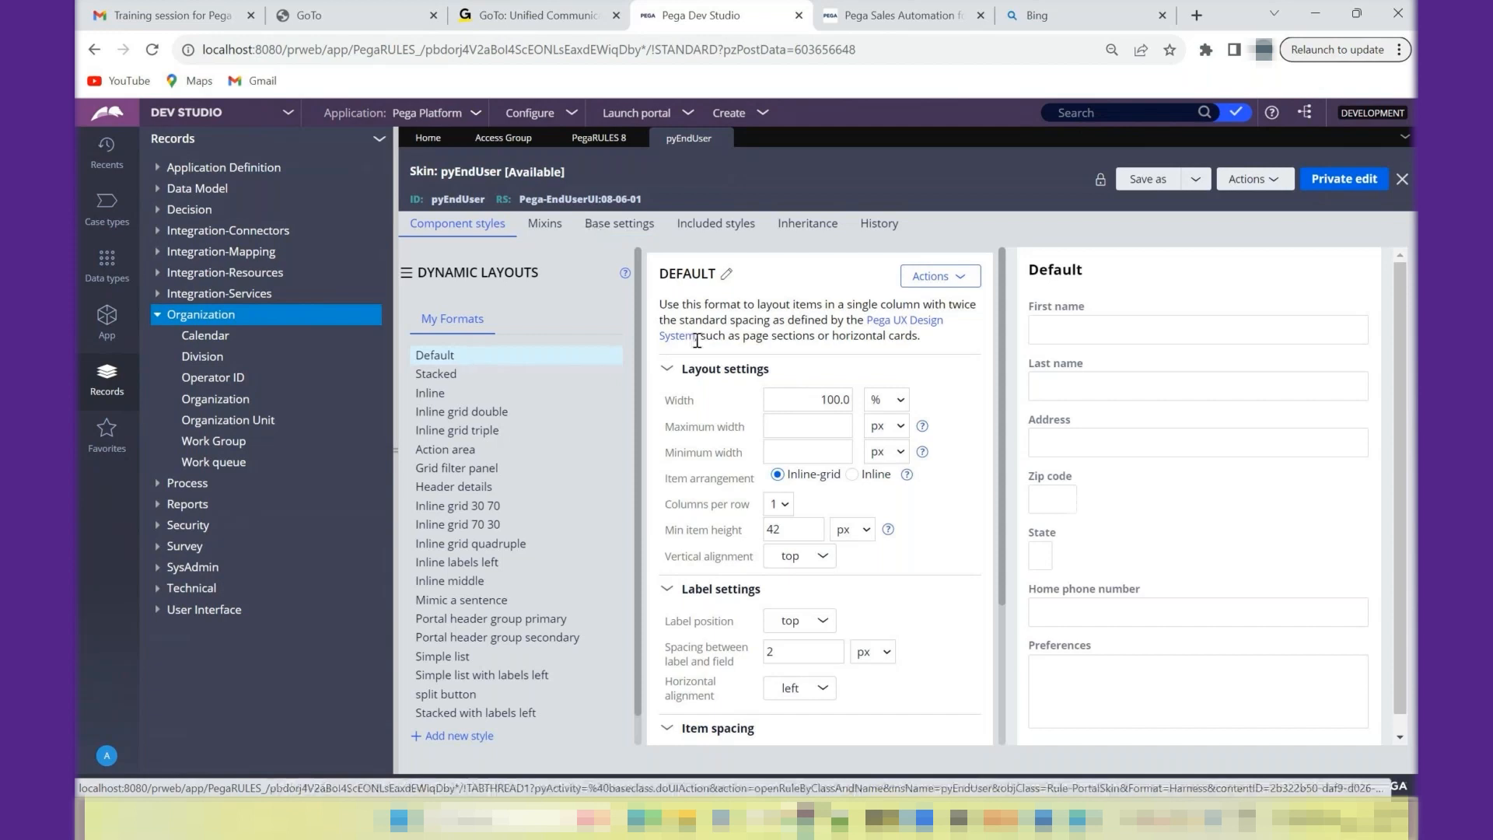
pyautogui.click(600, 139)
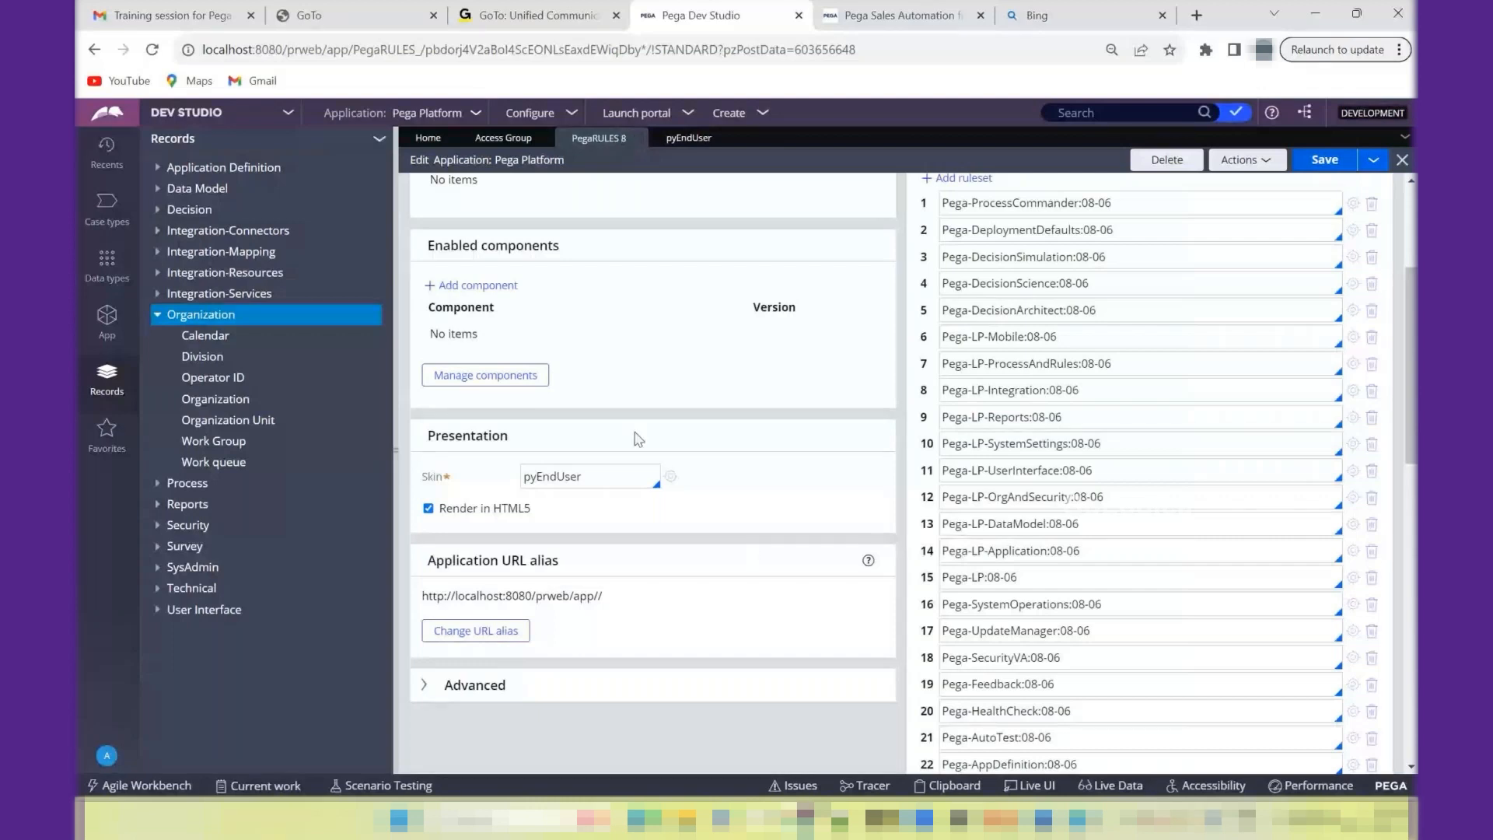
pyautogui.doubleClick(576, 466)
pyautogui.click(488, 698)
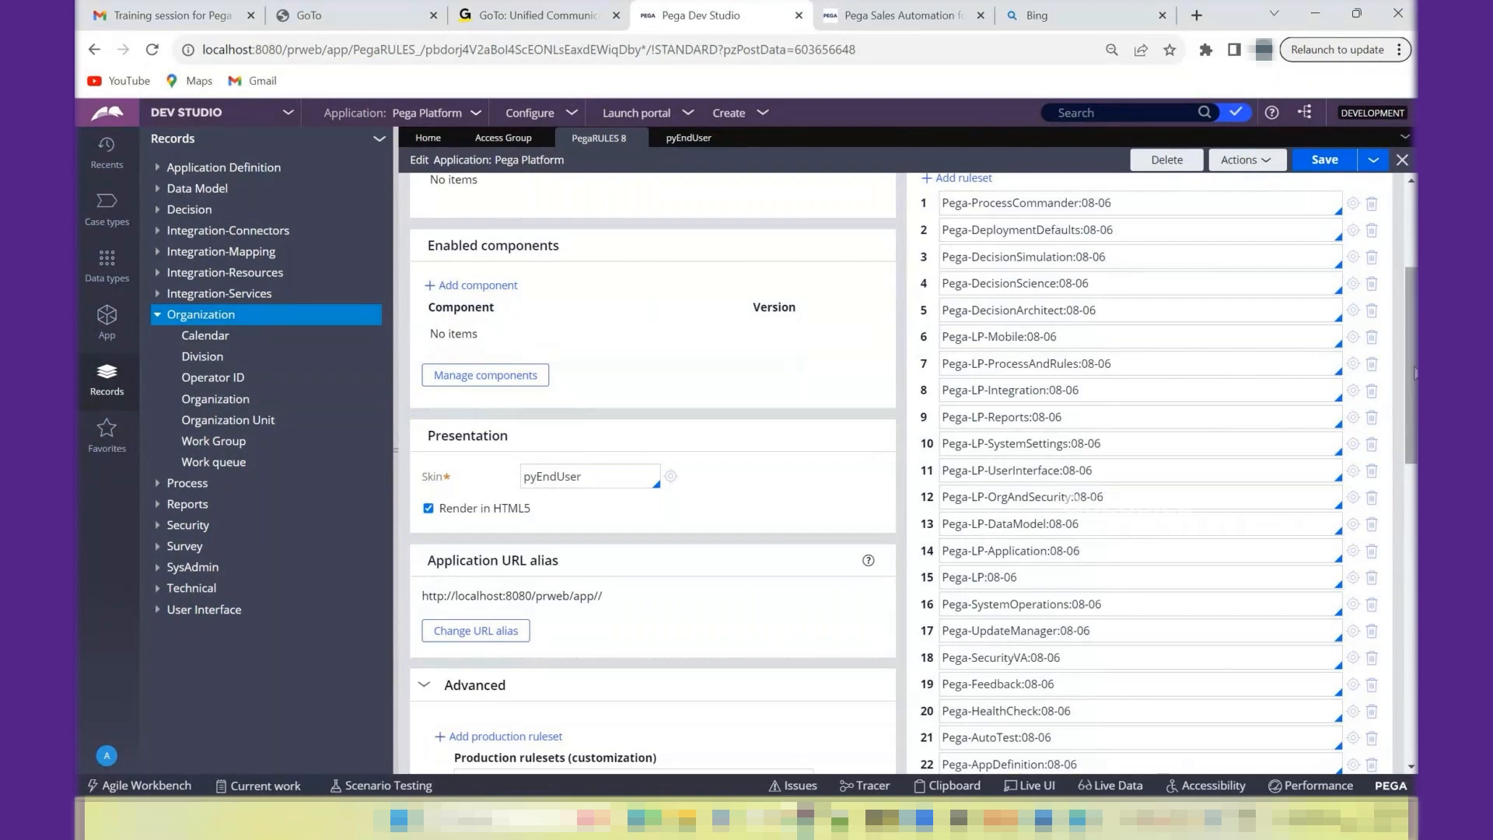
pyautogui.moveTo(1413, 374); pyautogui.dragTo(1412, 200)
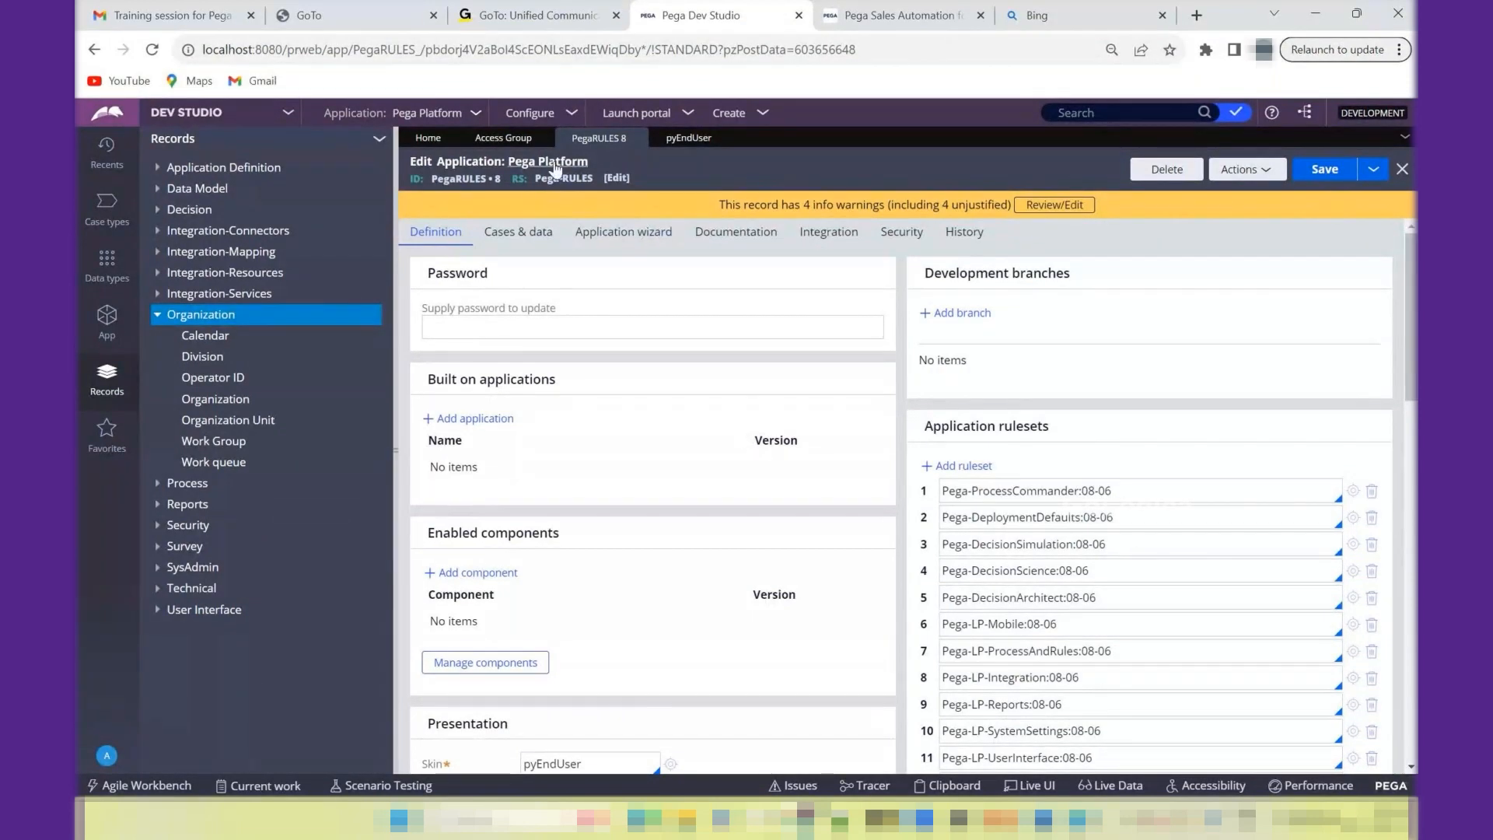
# - Inspect the skin option of the pyCaseManager7 portal in the UMIFW:Administrators access group, and return to the PegaRULES application record
pyautogui.click(501, 138)
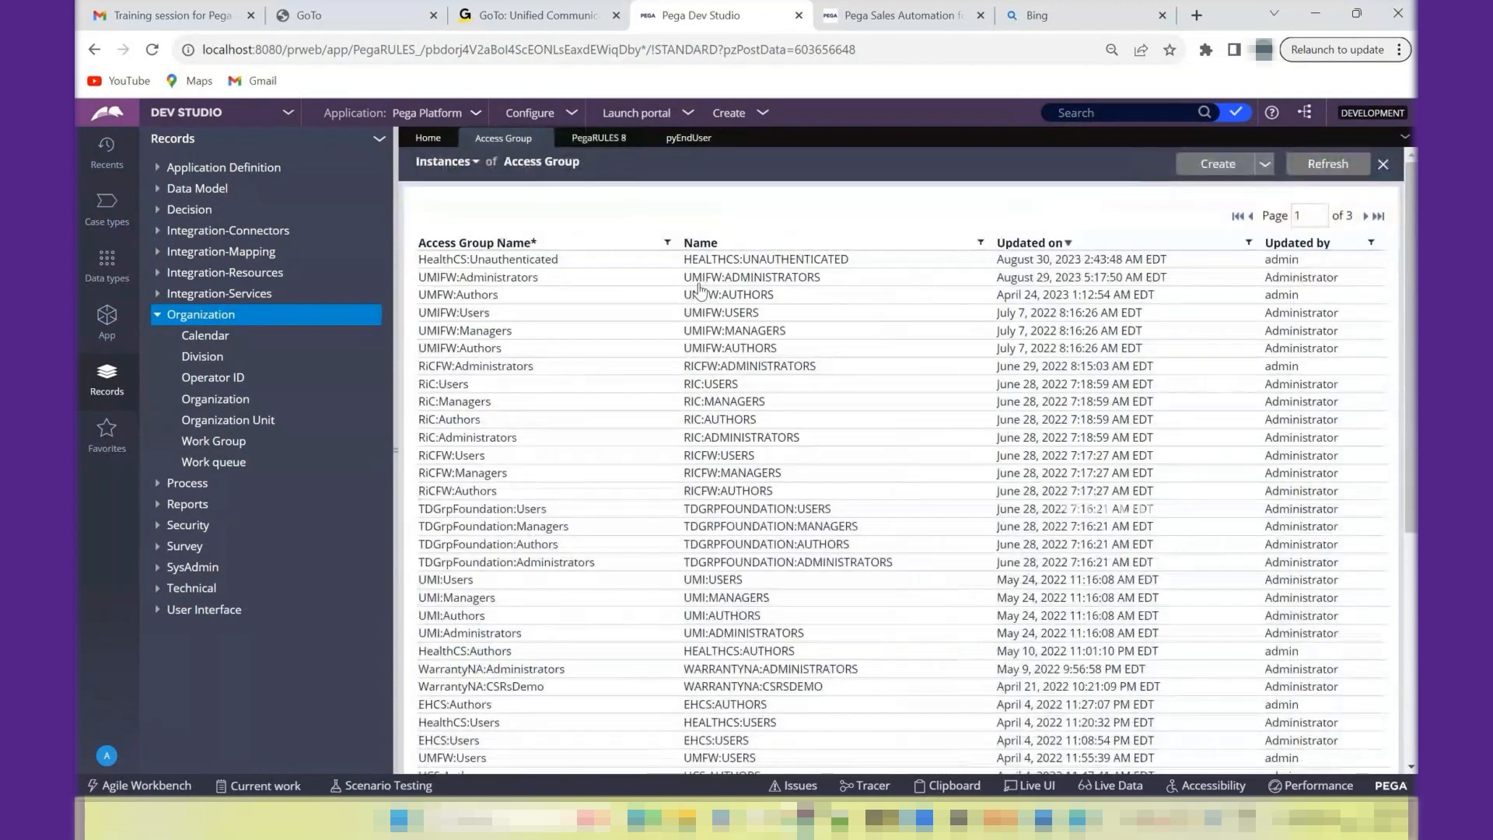
pyautogui.click(700, 280)
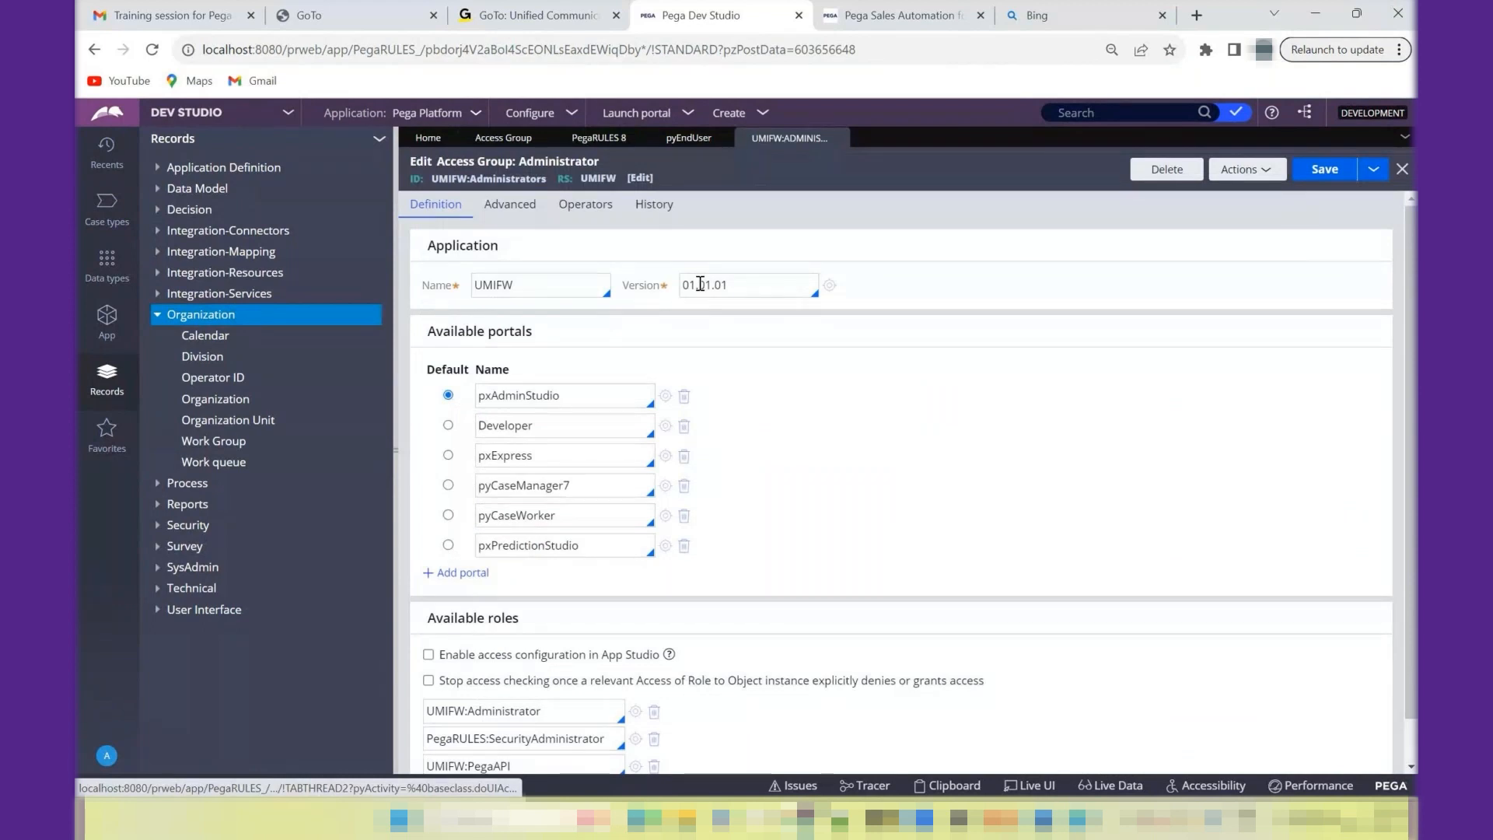
pyautogui.click(666, 486)
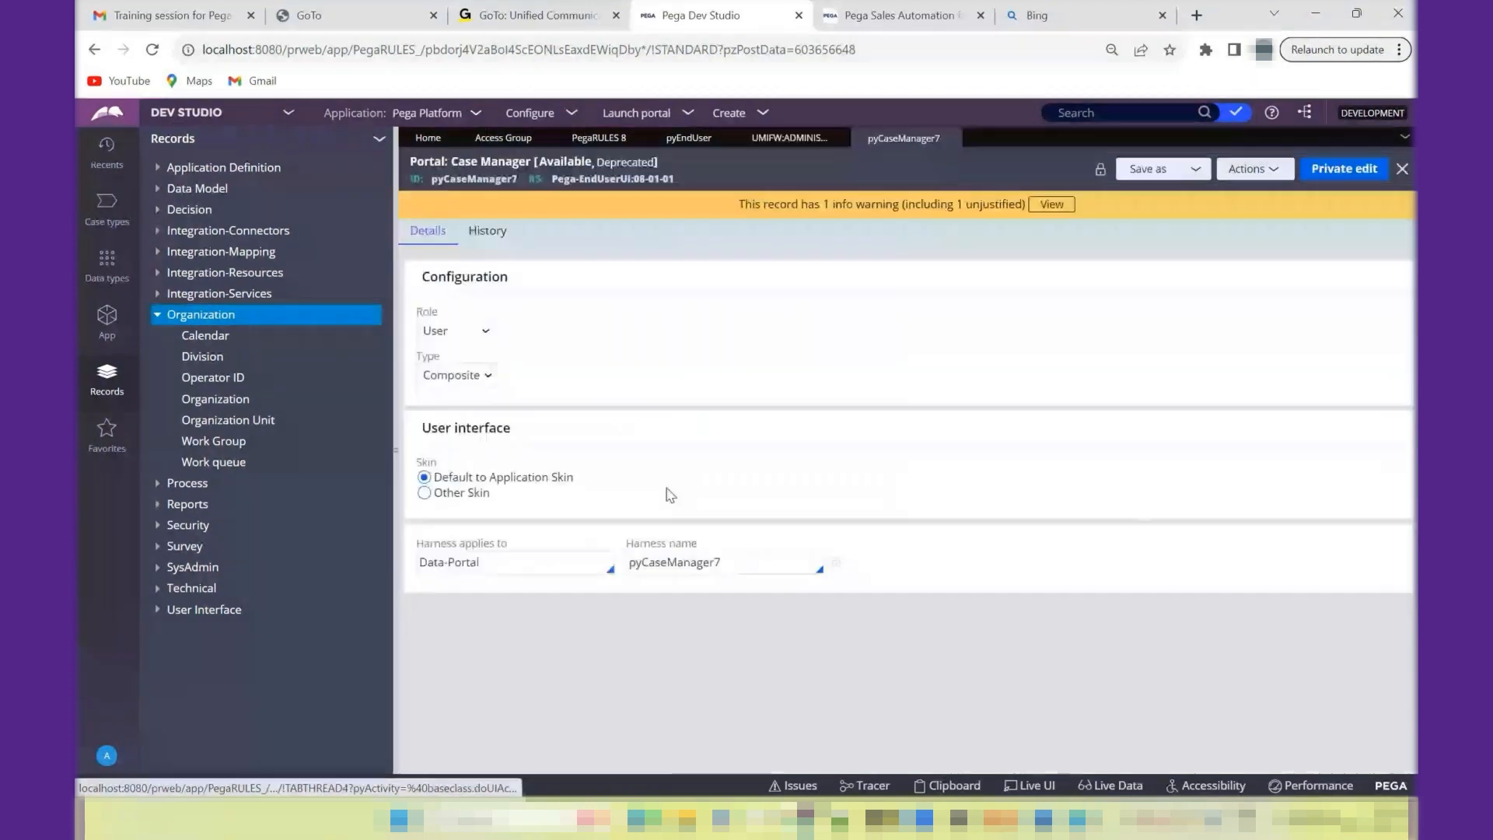
pyautogui.moveTo(497, 478); pyautogui.dragTo(601, 480)
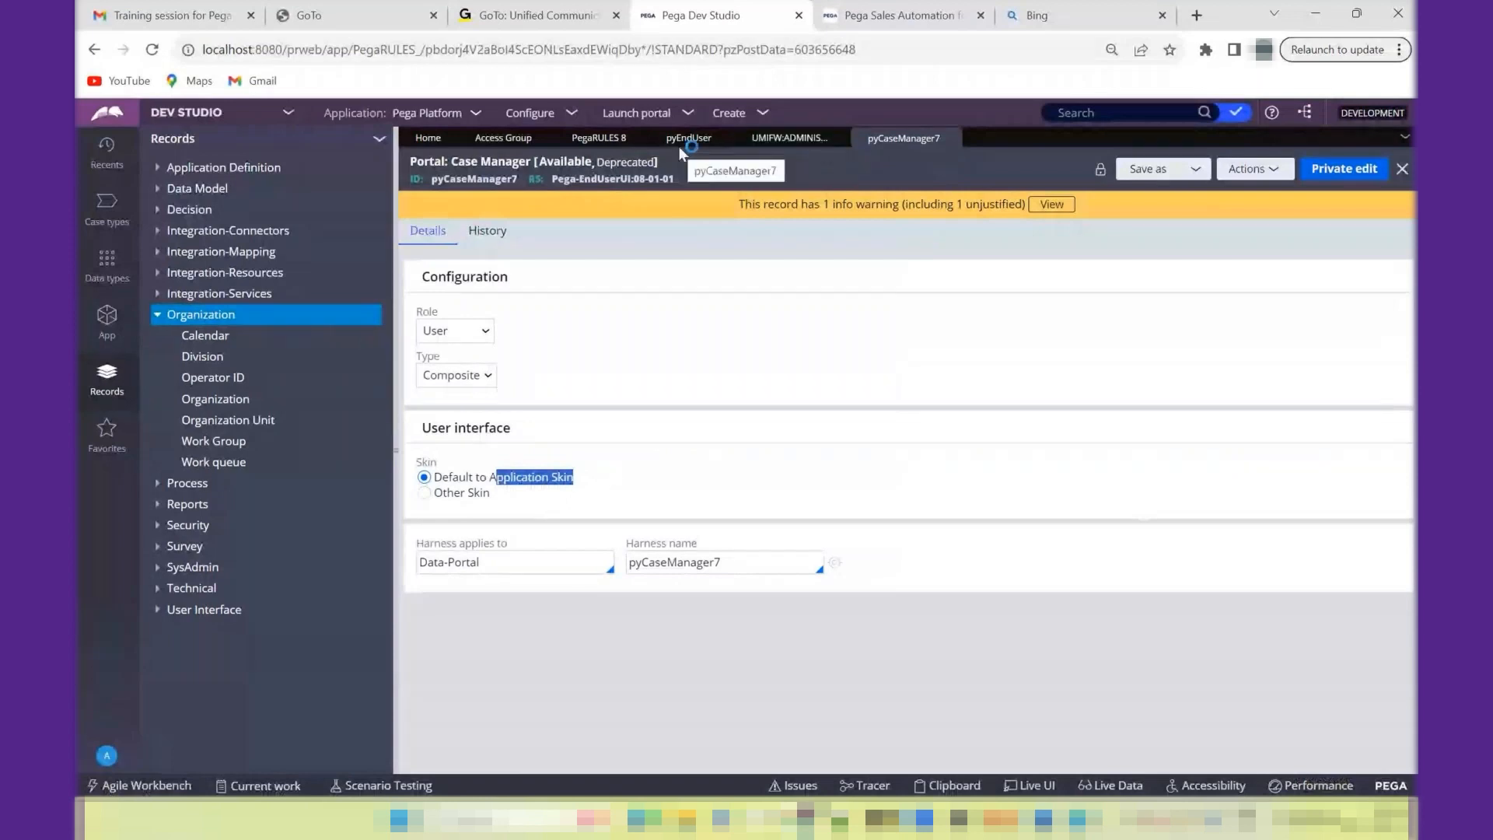
pyautogui.click(598, 139)
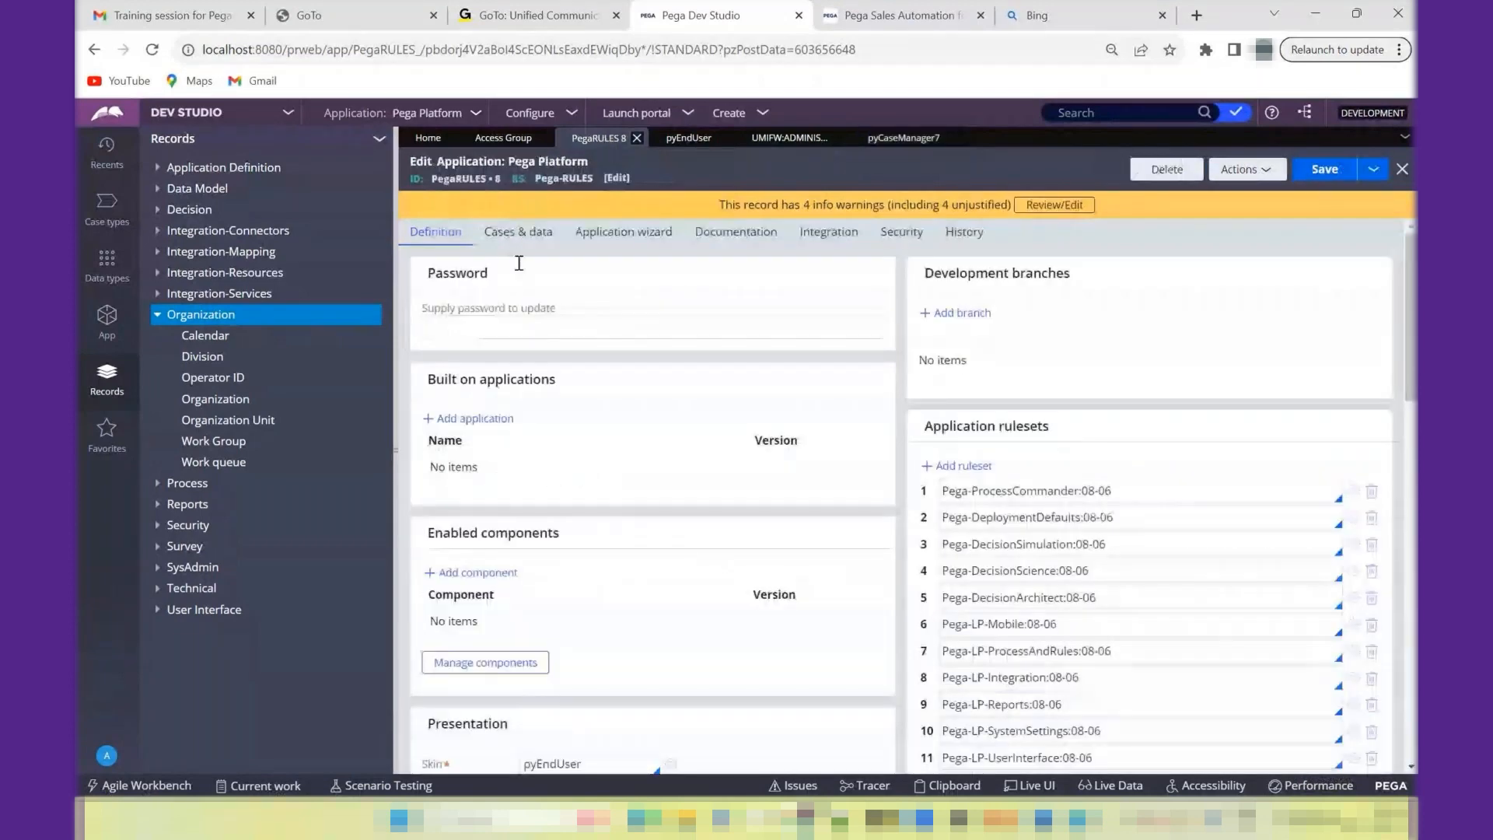
# - Inspect the skins offered under Other Skin for the pyCaseManager7 portal, and restore the Default to Application Skin option
pyautogui.click(902, 140)
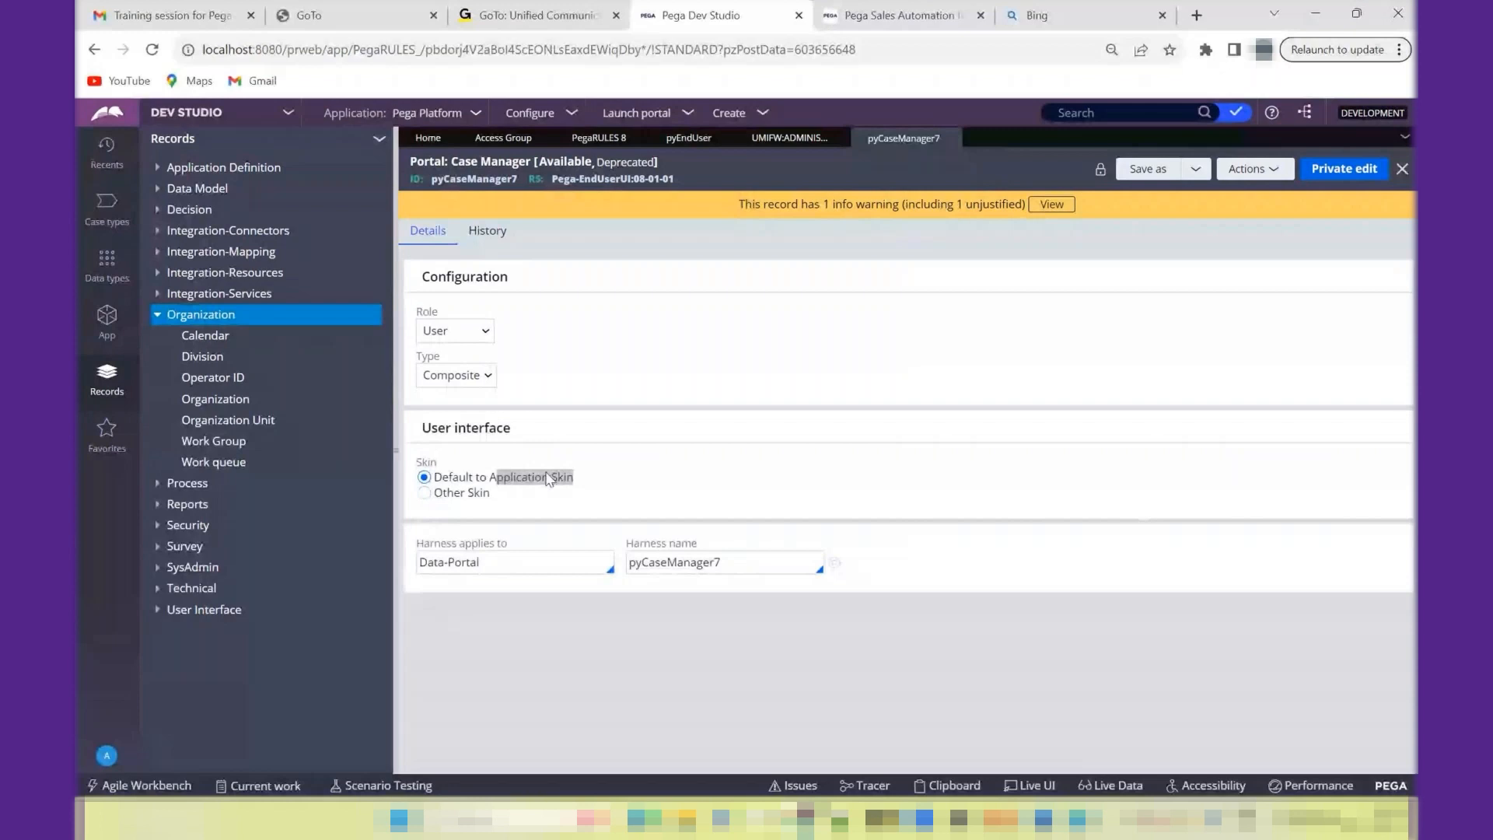
pyautogui.click(424, 493)
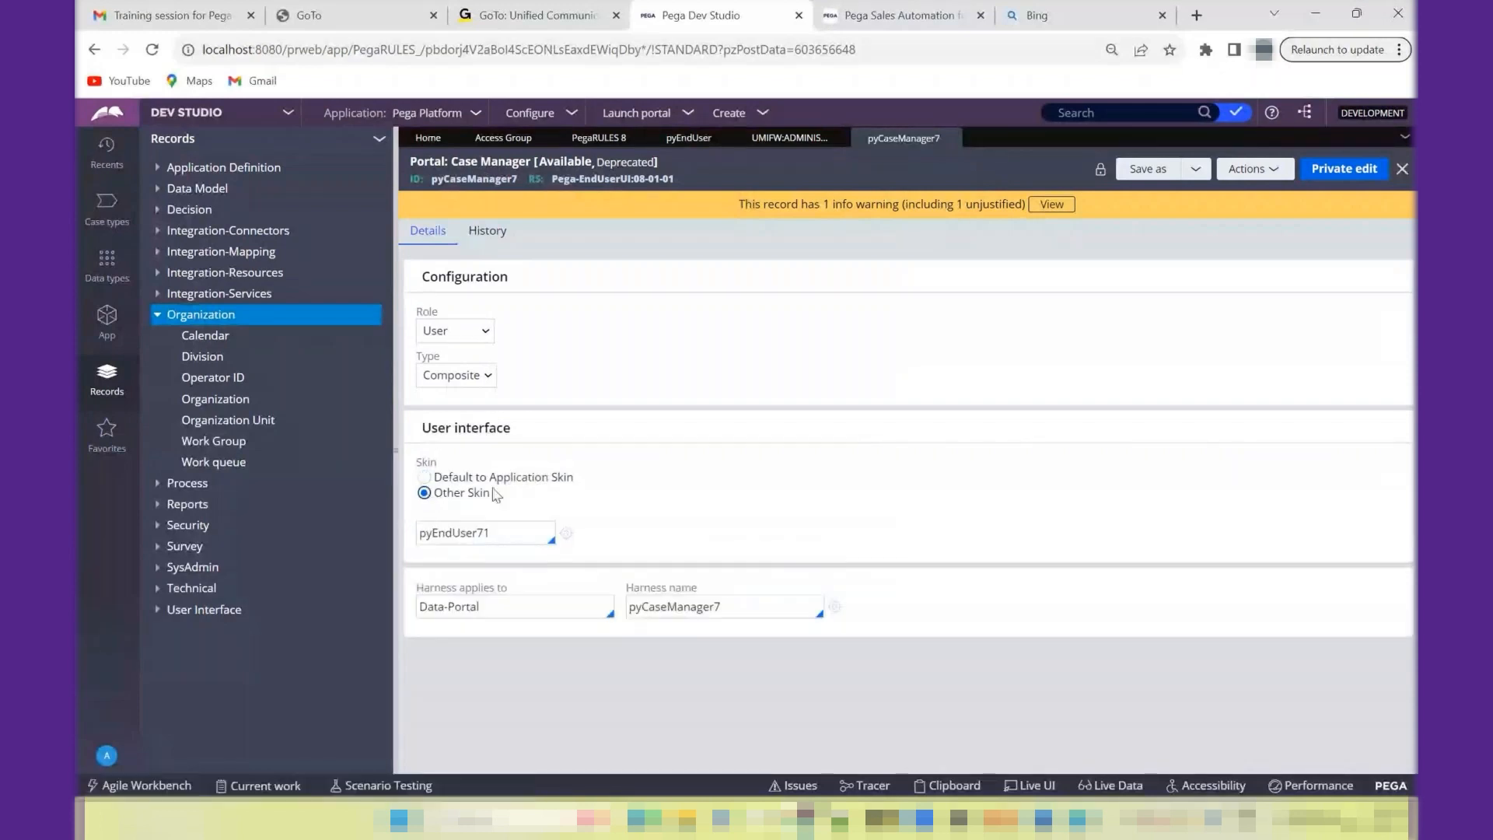
pyautogui.doubleClick(463, 535)
pyautogui.press('BackSpace')
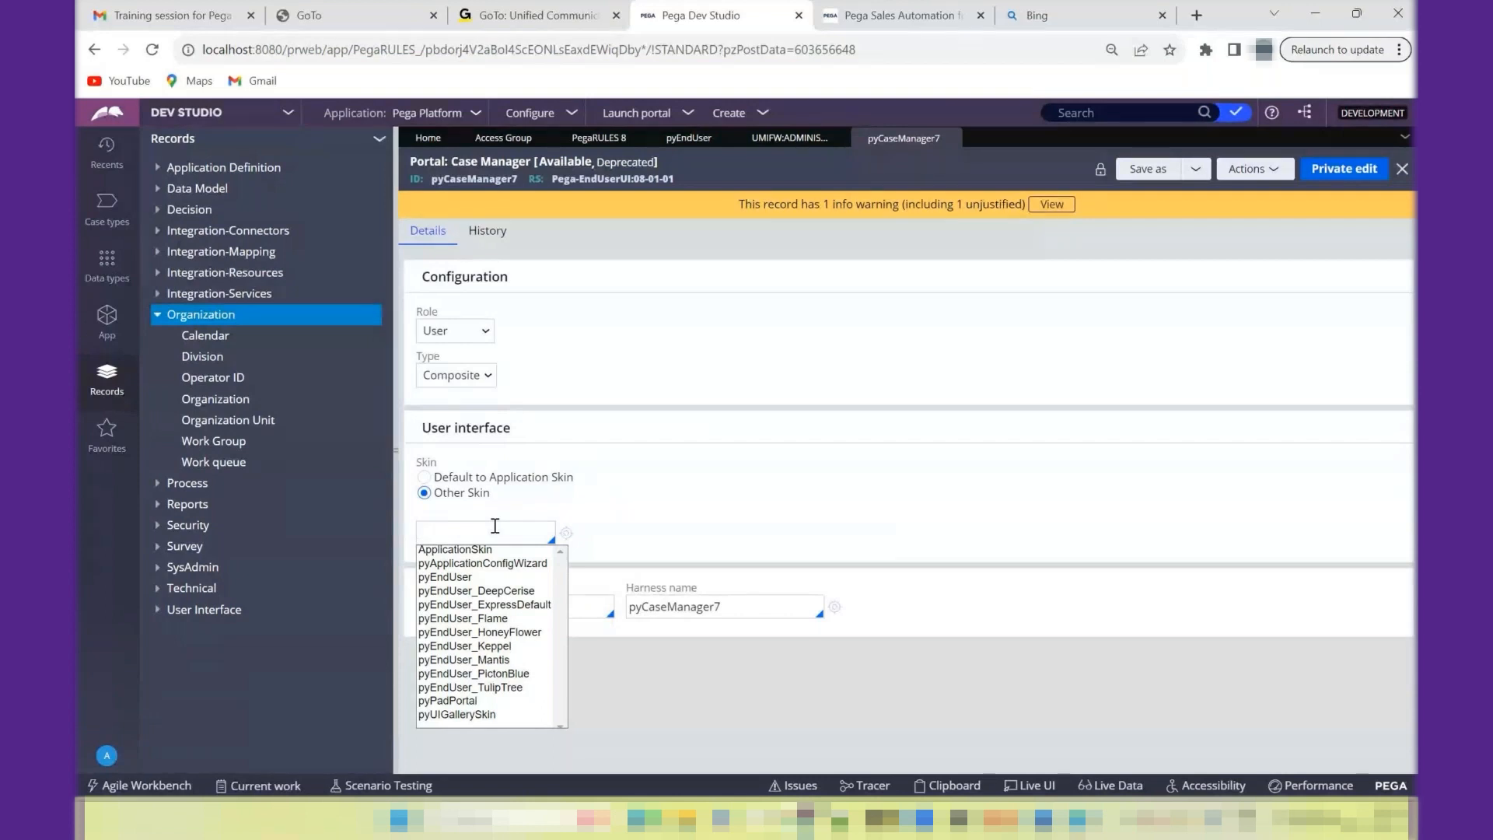
pyautogui.click(451, 477)
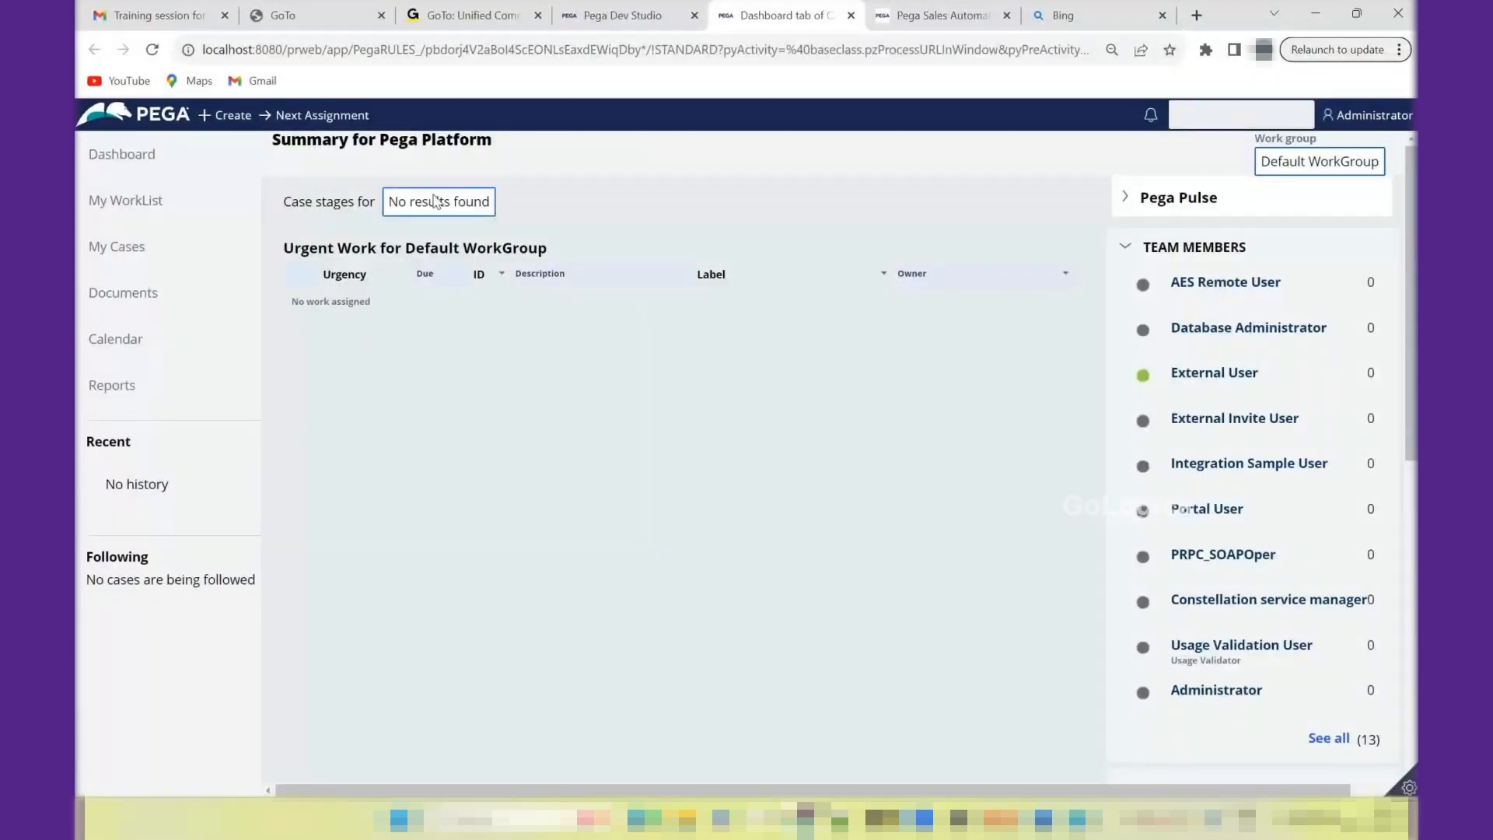
# - Return to the Dev Studio browser tab and review the Pega Platform application definition, including its presentation settings and application rulesets
pyautogui.click(620, 15)
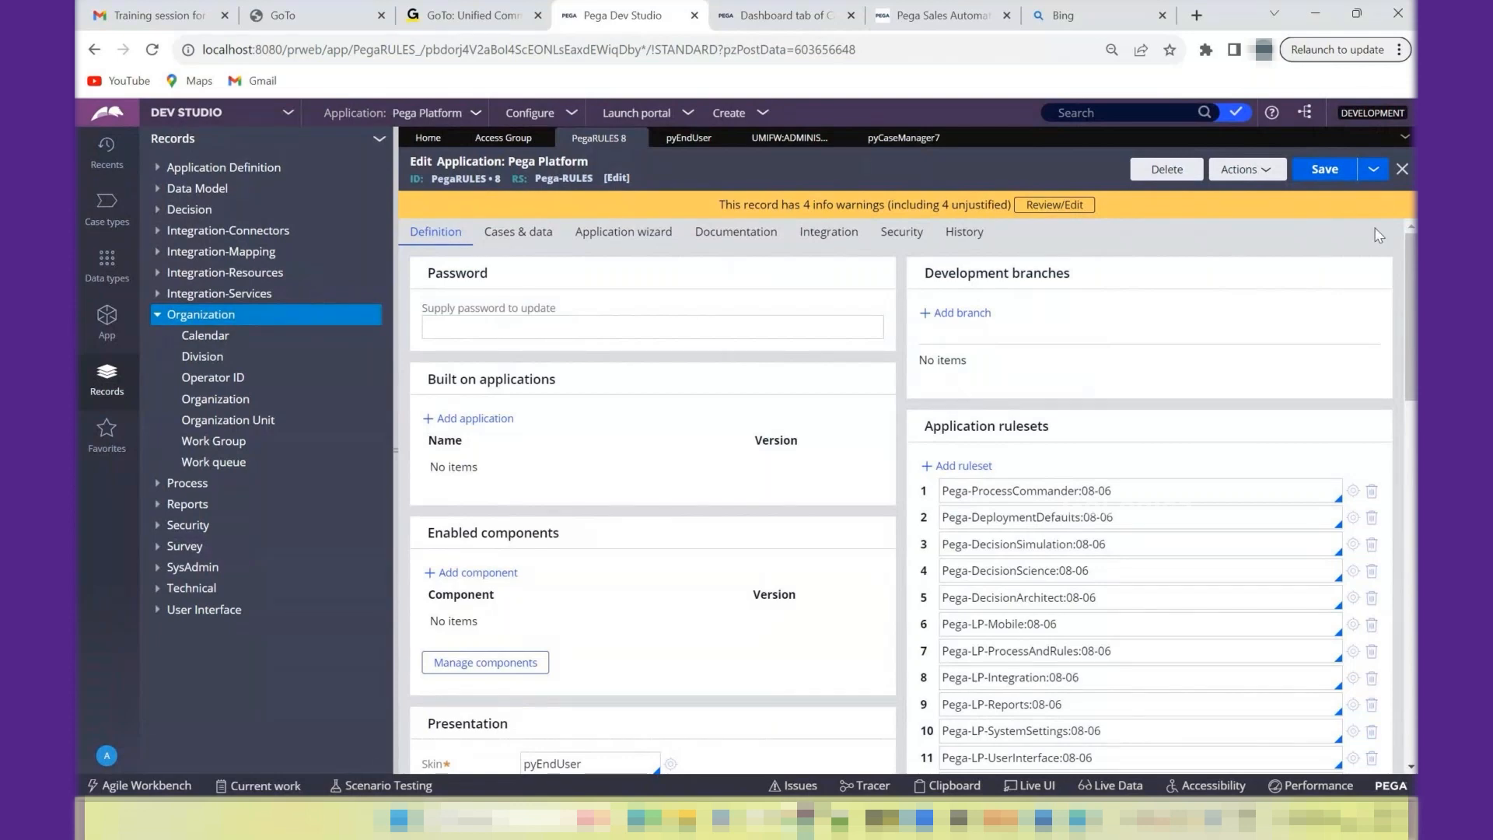
pyautogui.scroll(-1, 1379, 236)
pyautogui.scroll(-8, 1379, 235)
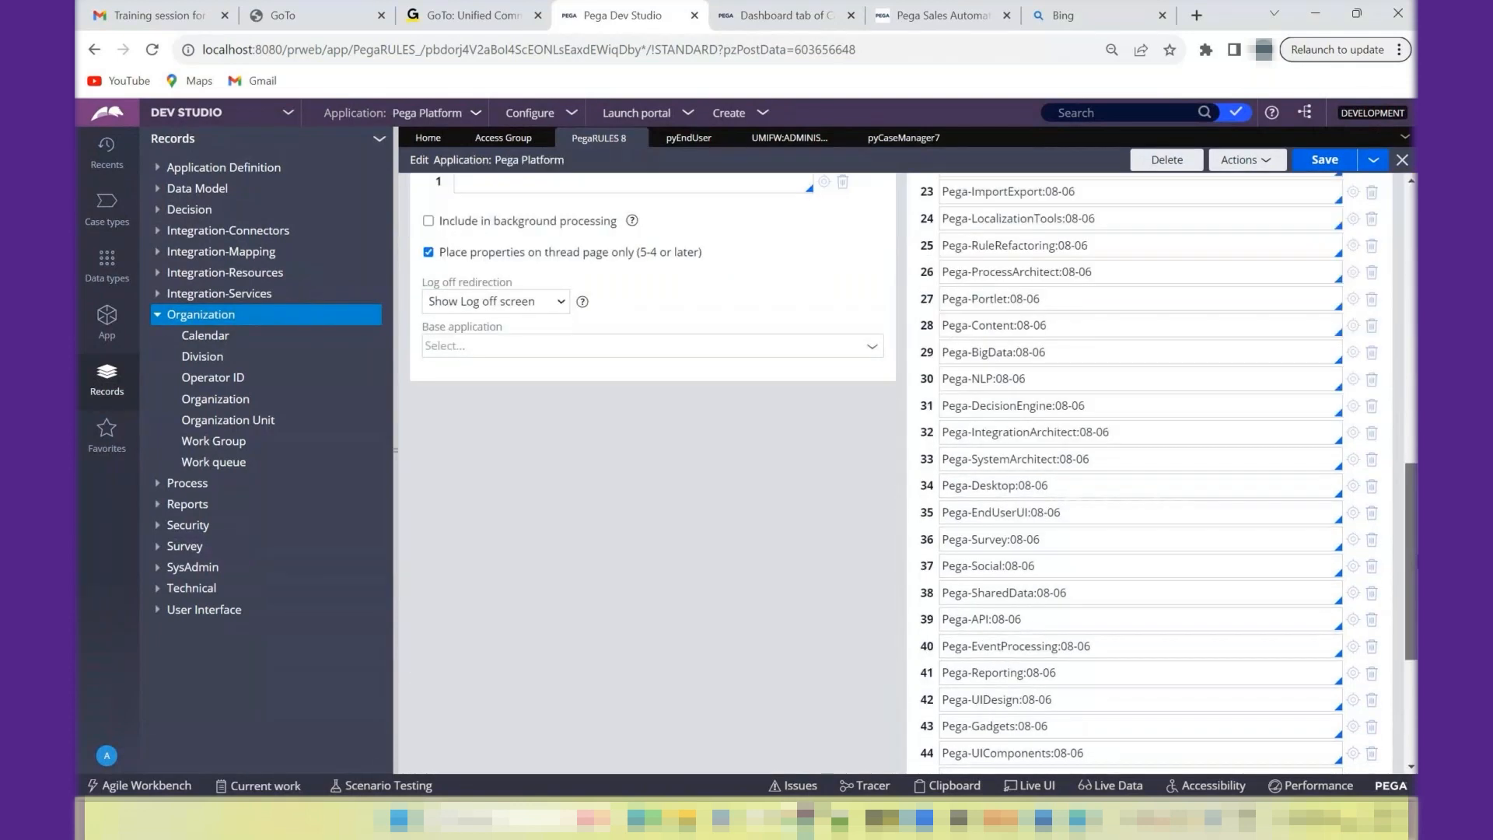
pyautogui.scroll(-4, 1148, 474)
pyautogui.scroll(14, 1391, 294)
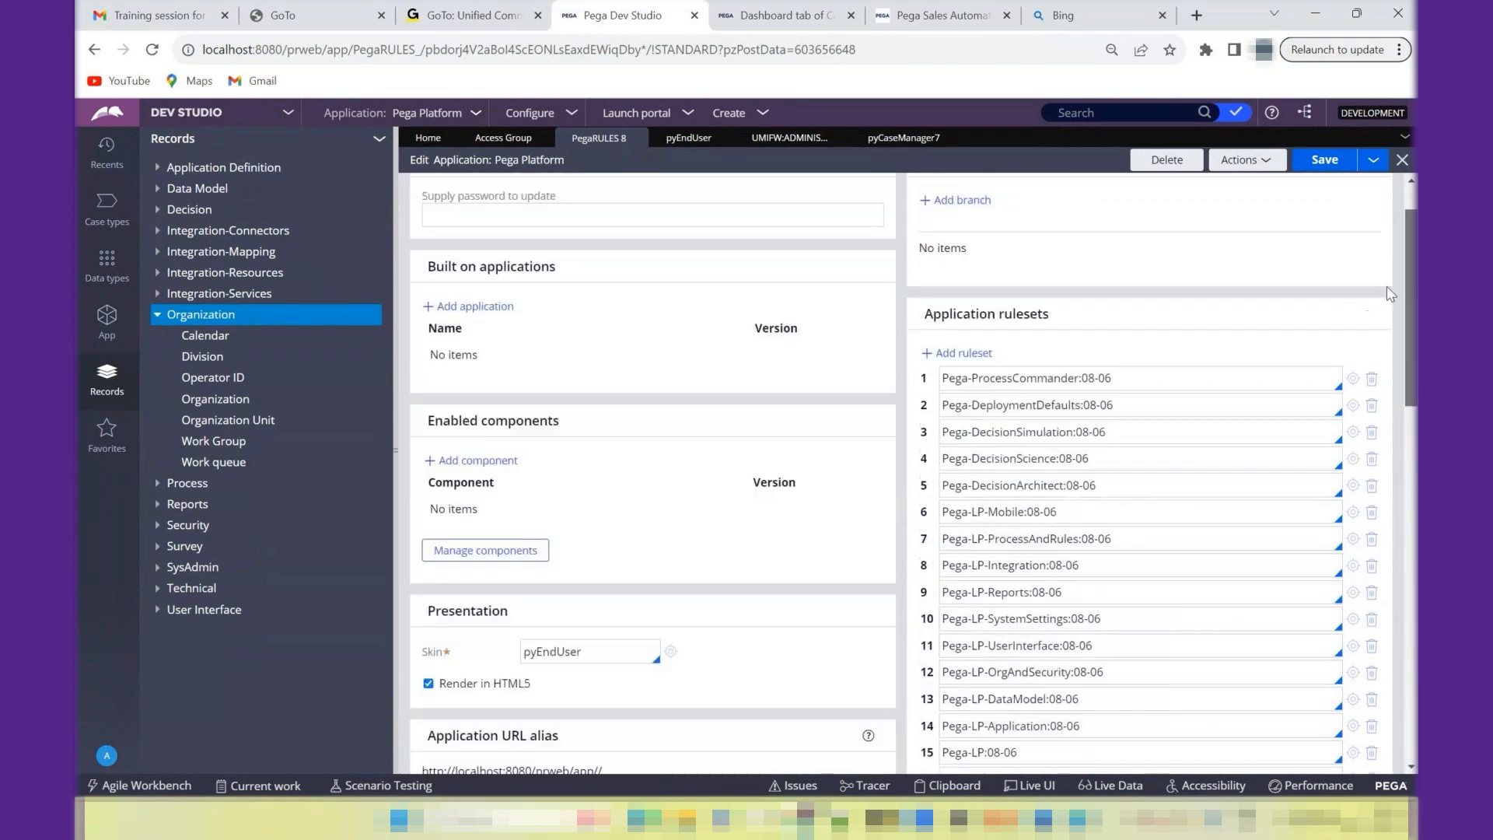
pyautogui.scroll(2, 1391, 294)
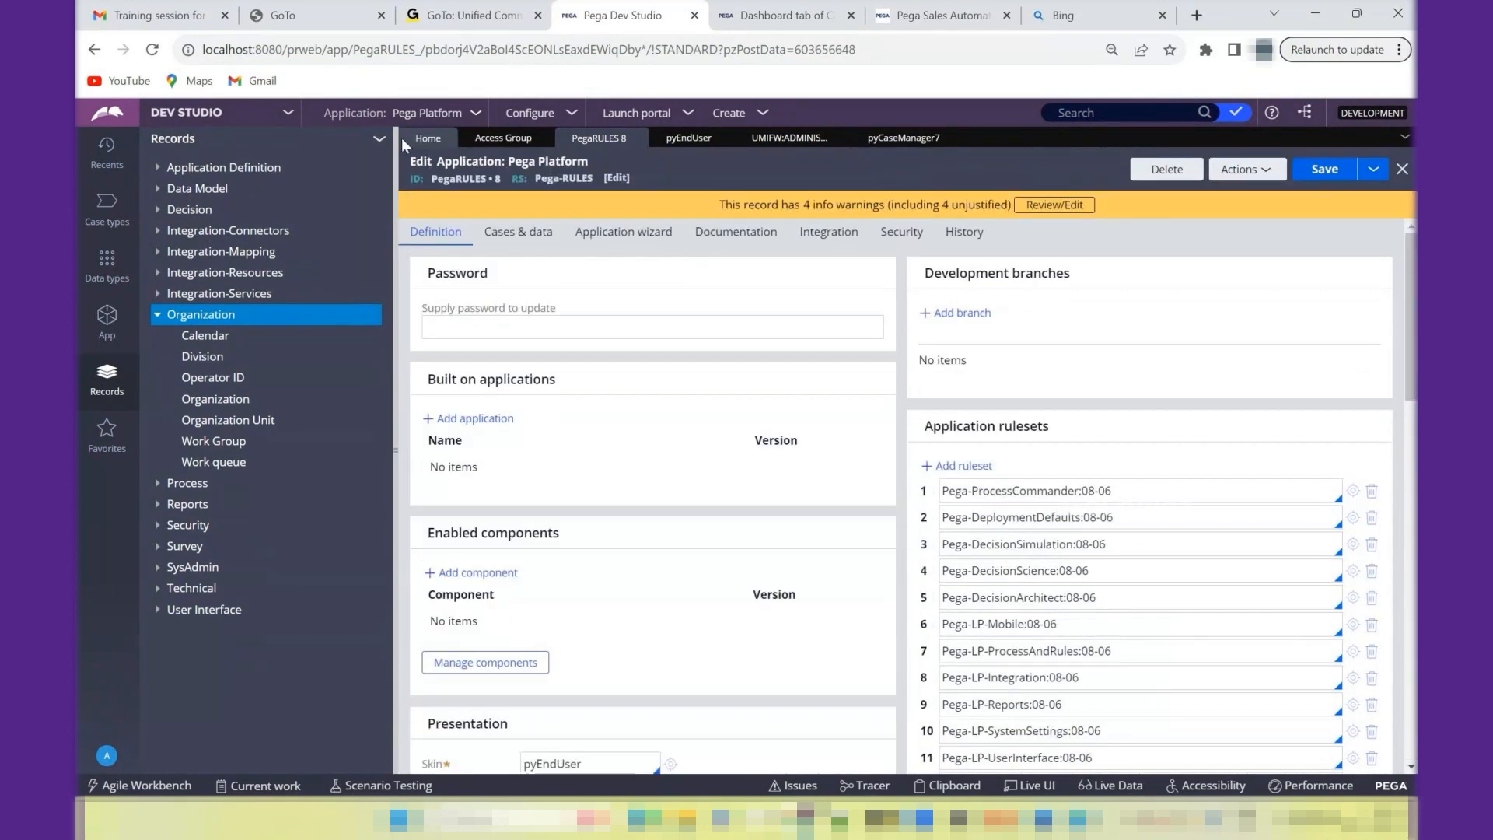
# - Start a new application, choosing Build from scratch as its type and Theme Cosmos (recommended) as its experience
pyautogui.click(406, 119)
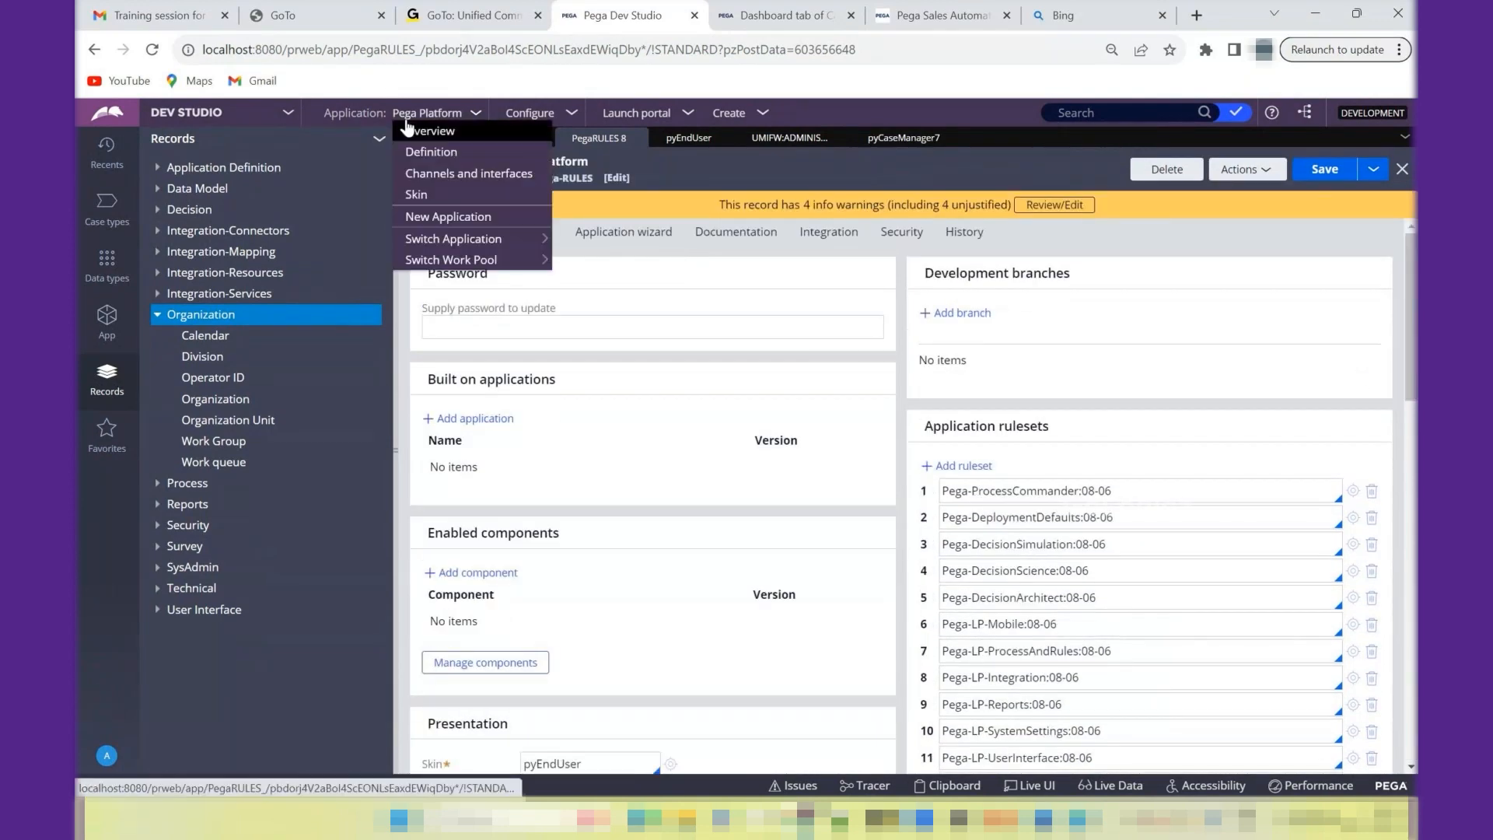
pyautogui.click(435, 222)
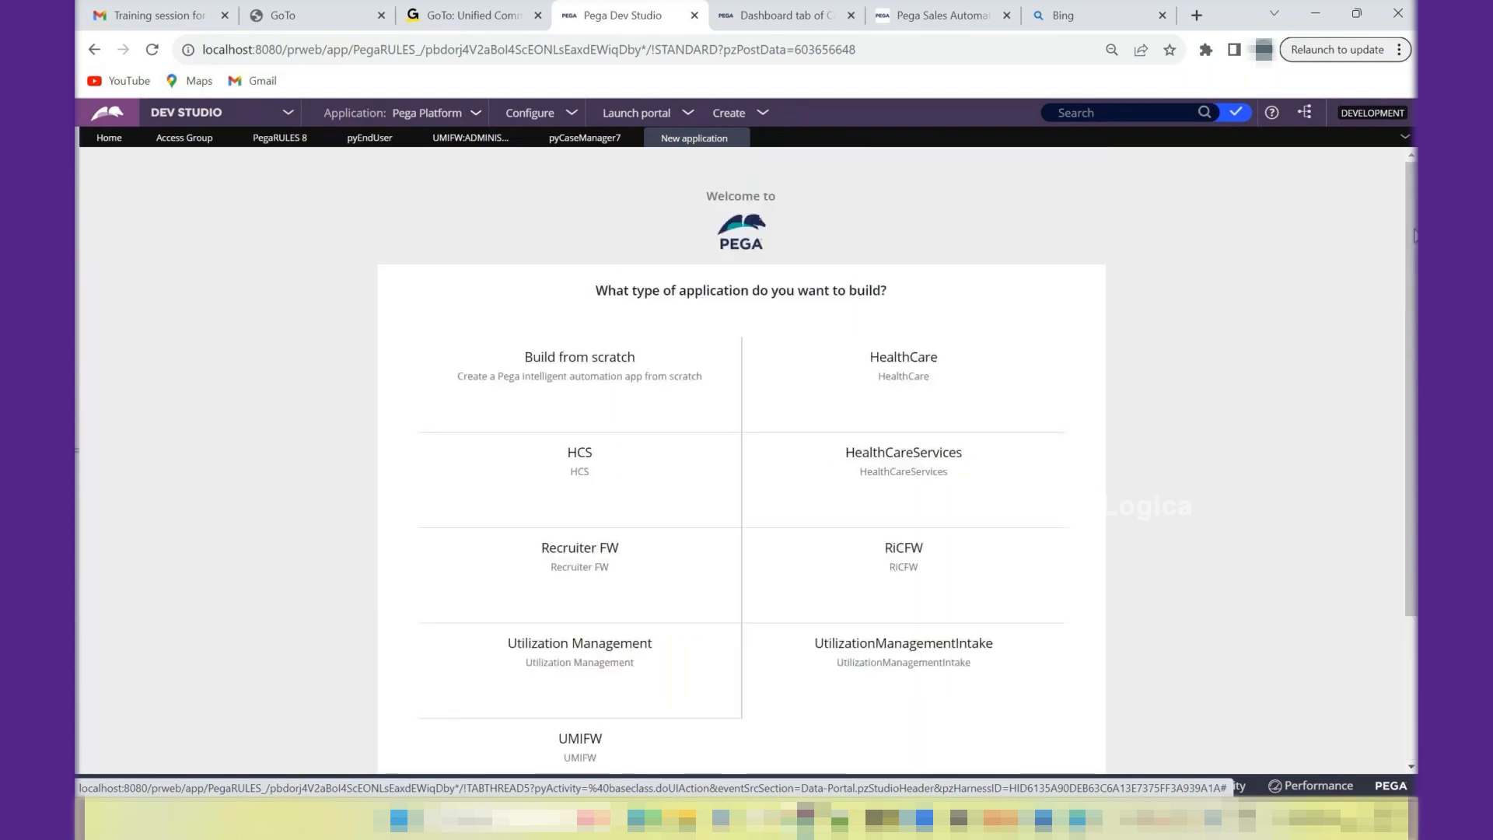
pyautogui.moveTo(624, 410)
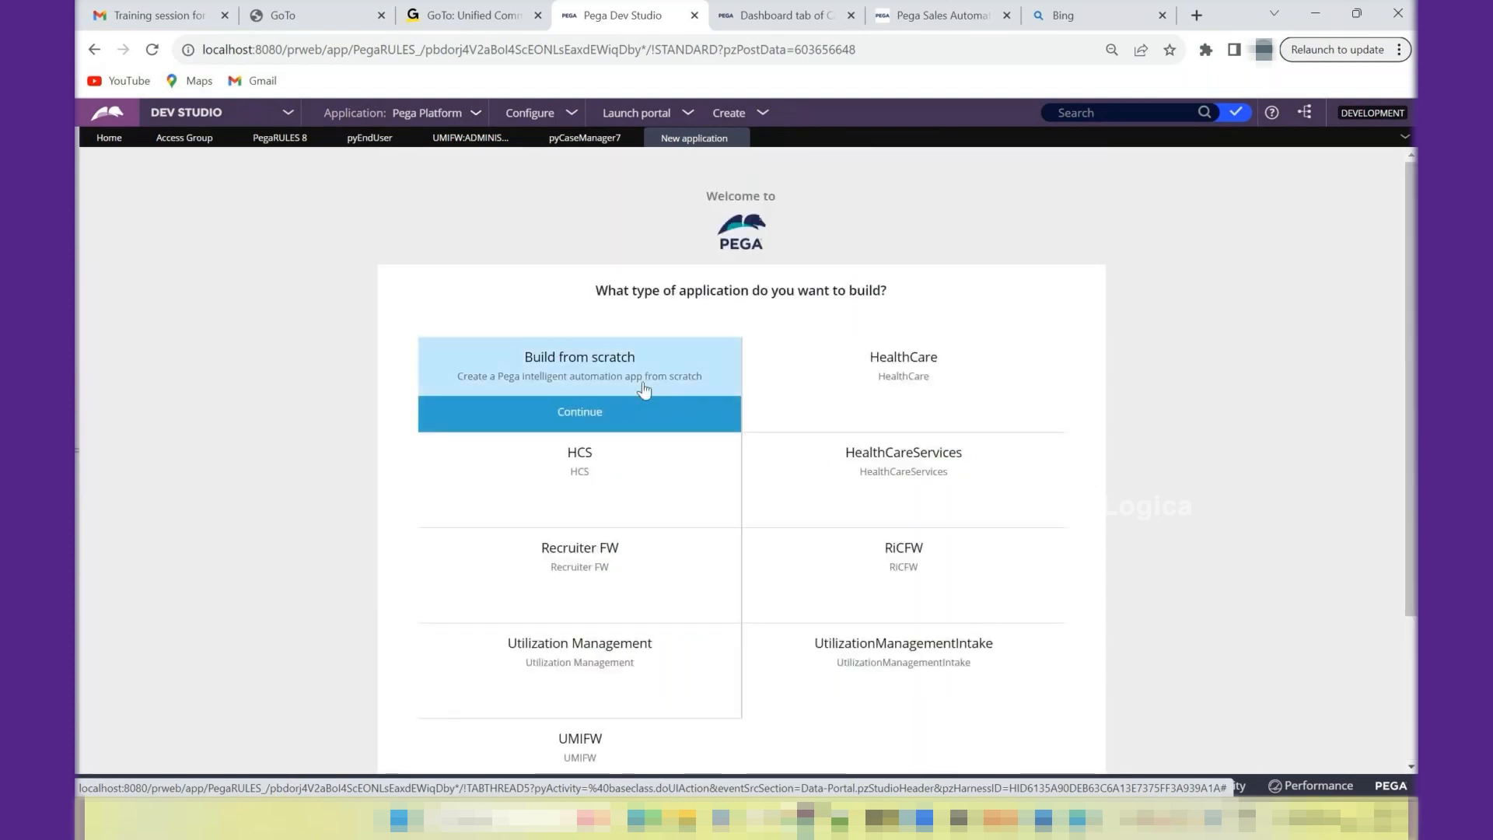
pyautogui.moveTo(604, 553)
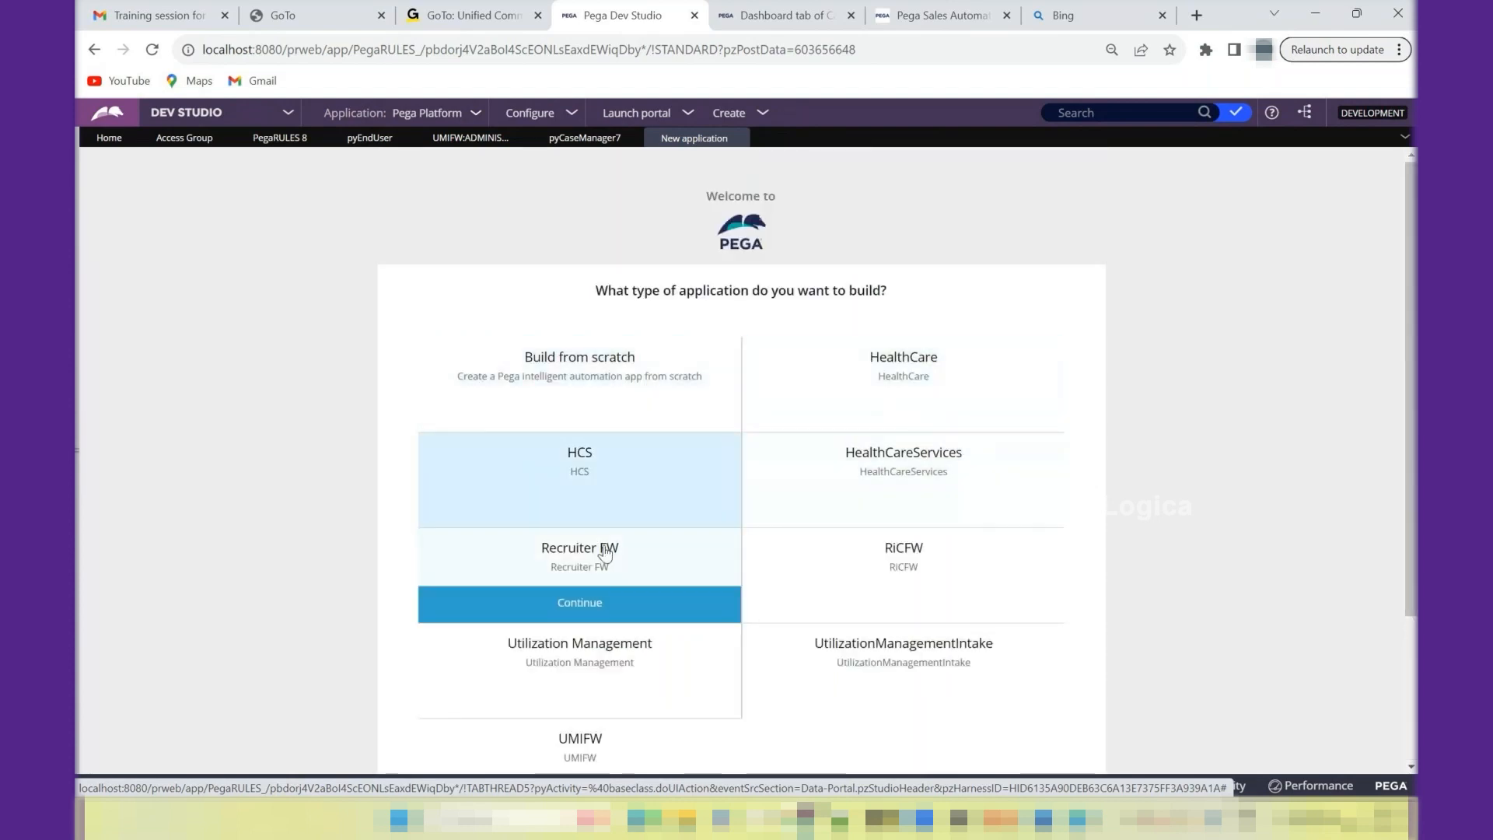
pyautogui.moveTo(630, 493)
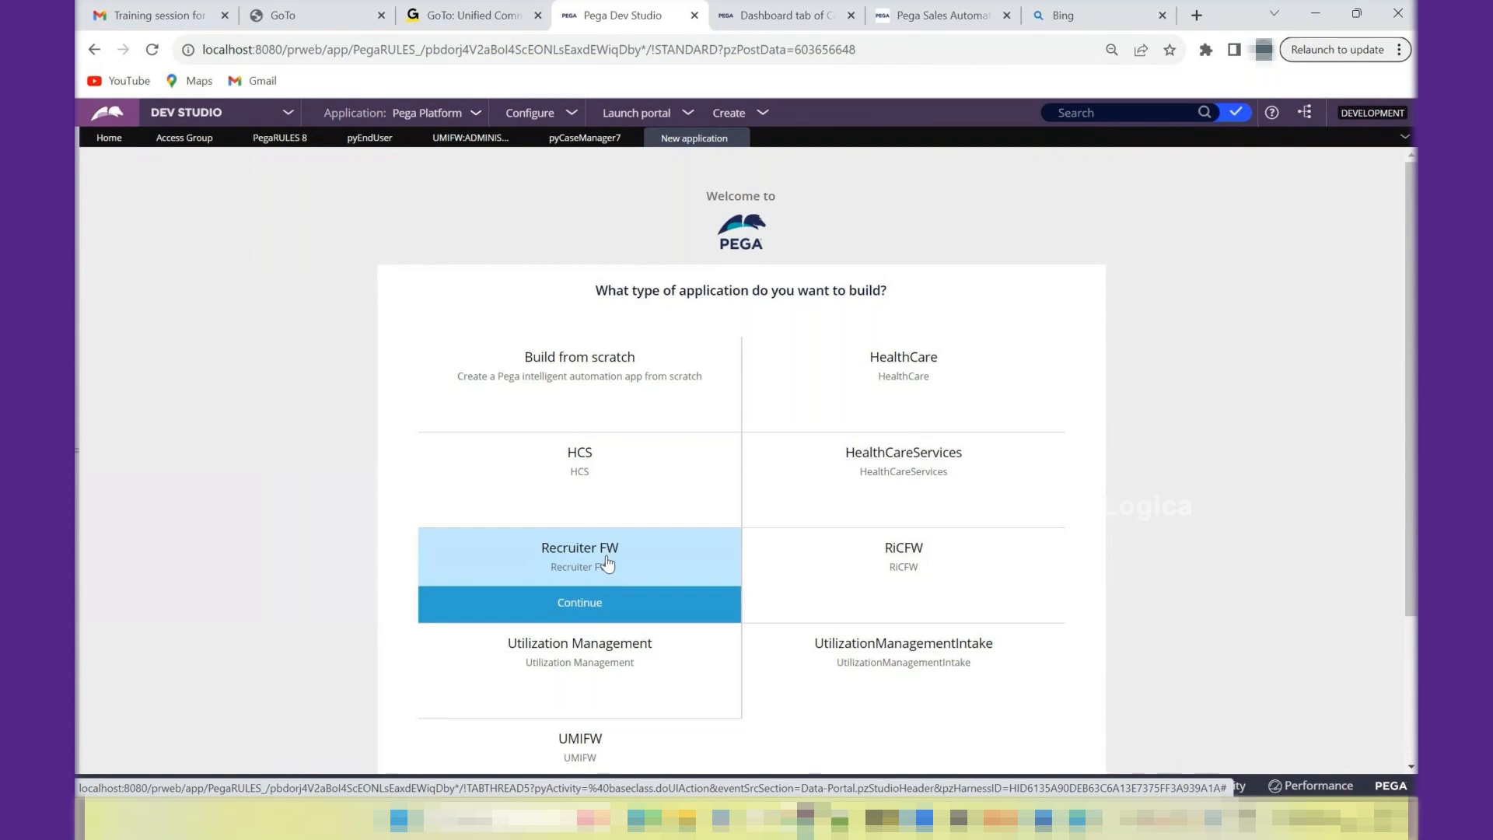
pyautogui.click(605, 367)
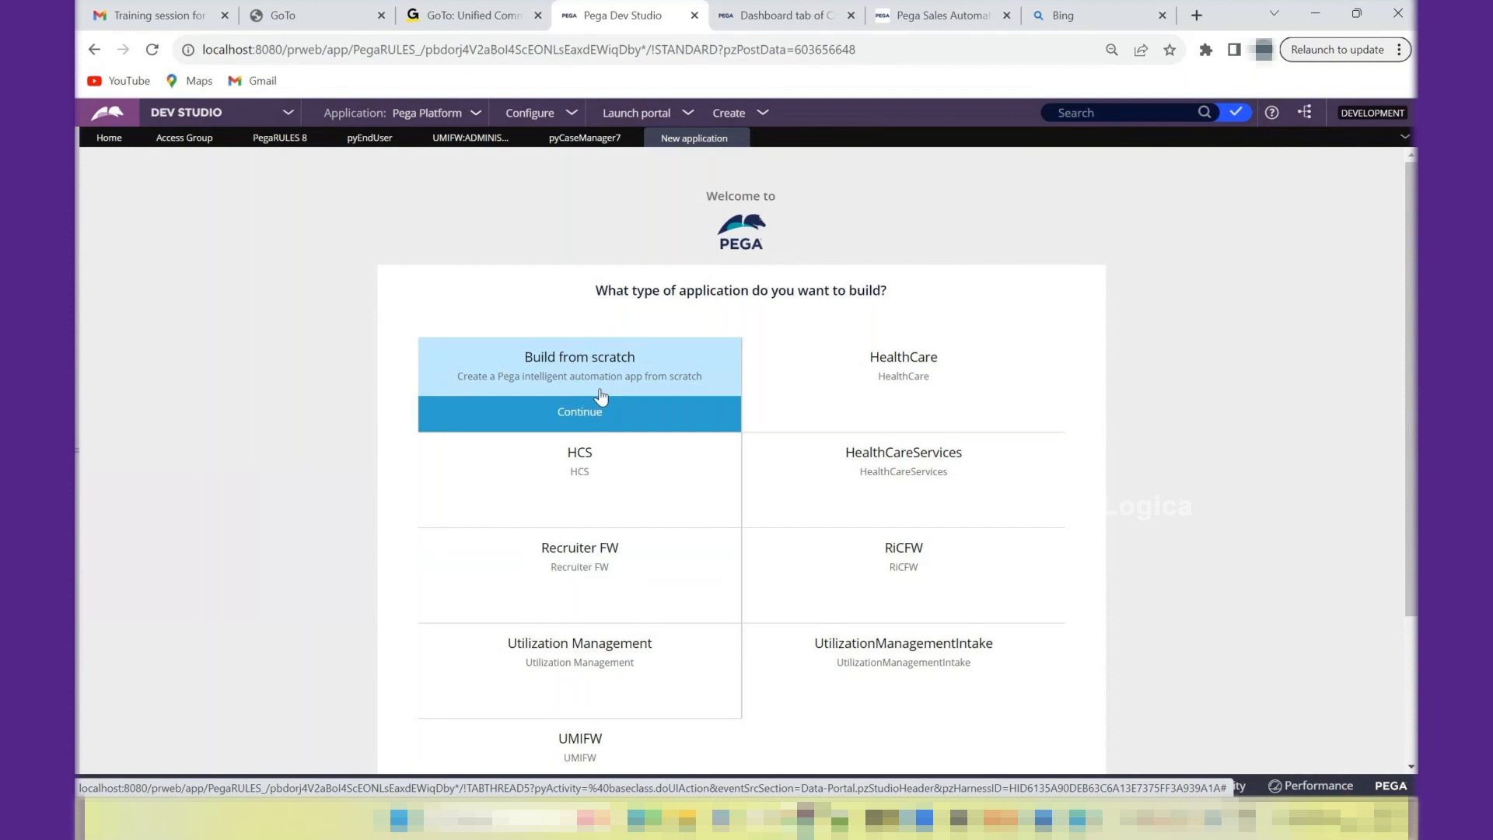
pyautogui.click(823, 393)
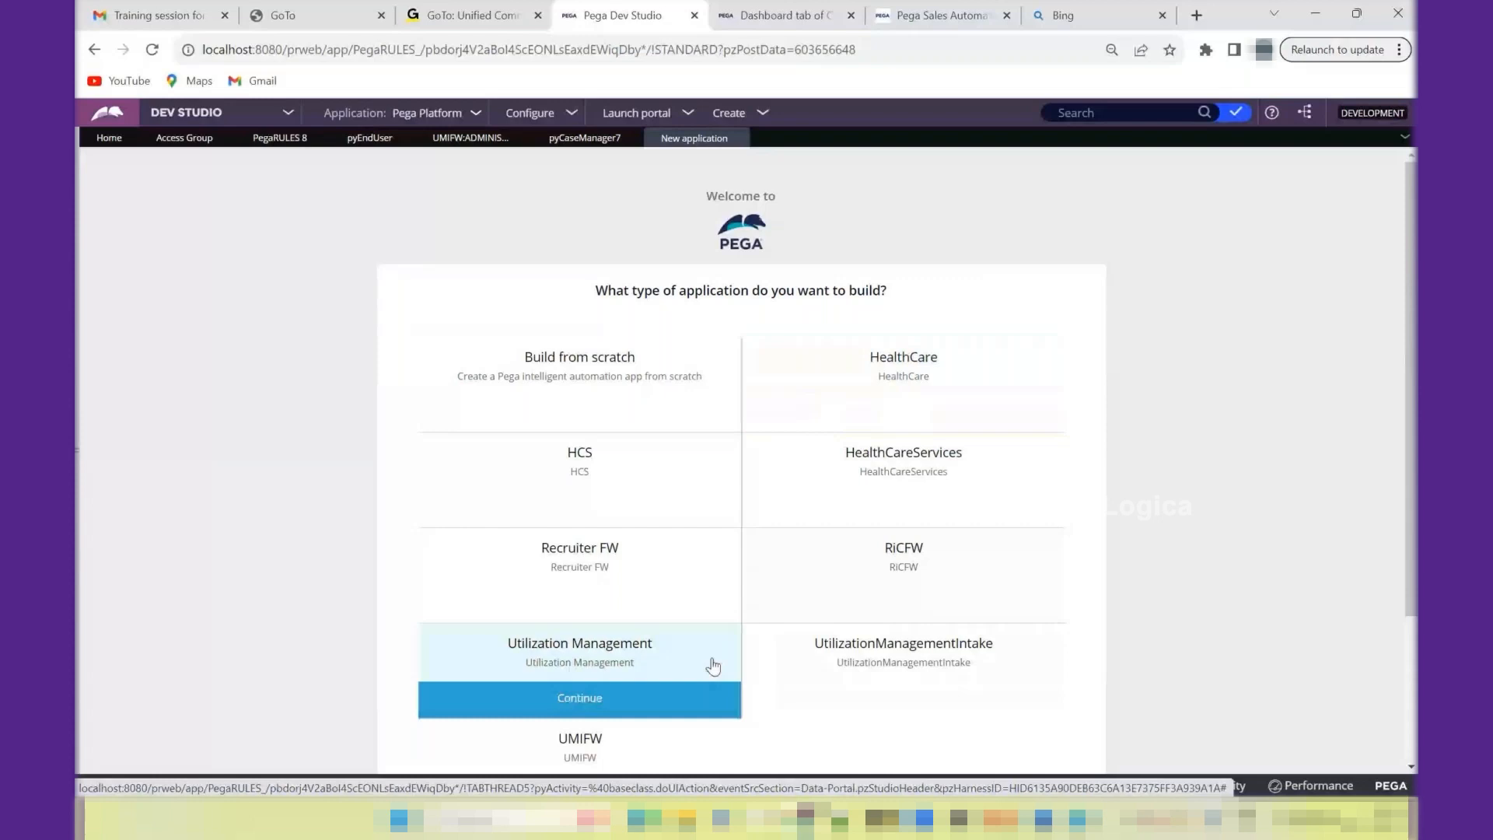
pyautogui.click(638, 380)
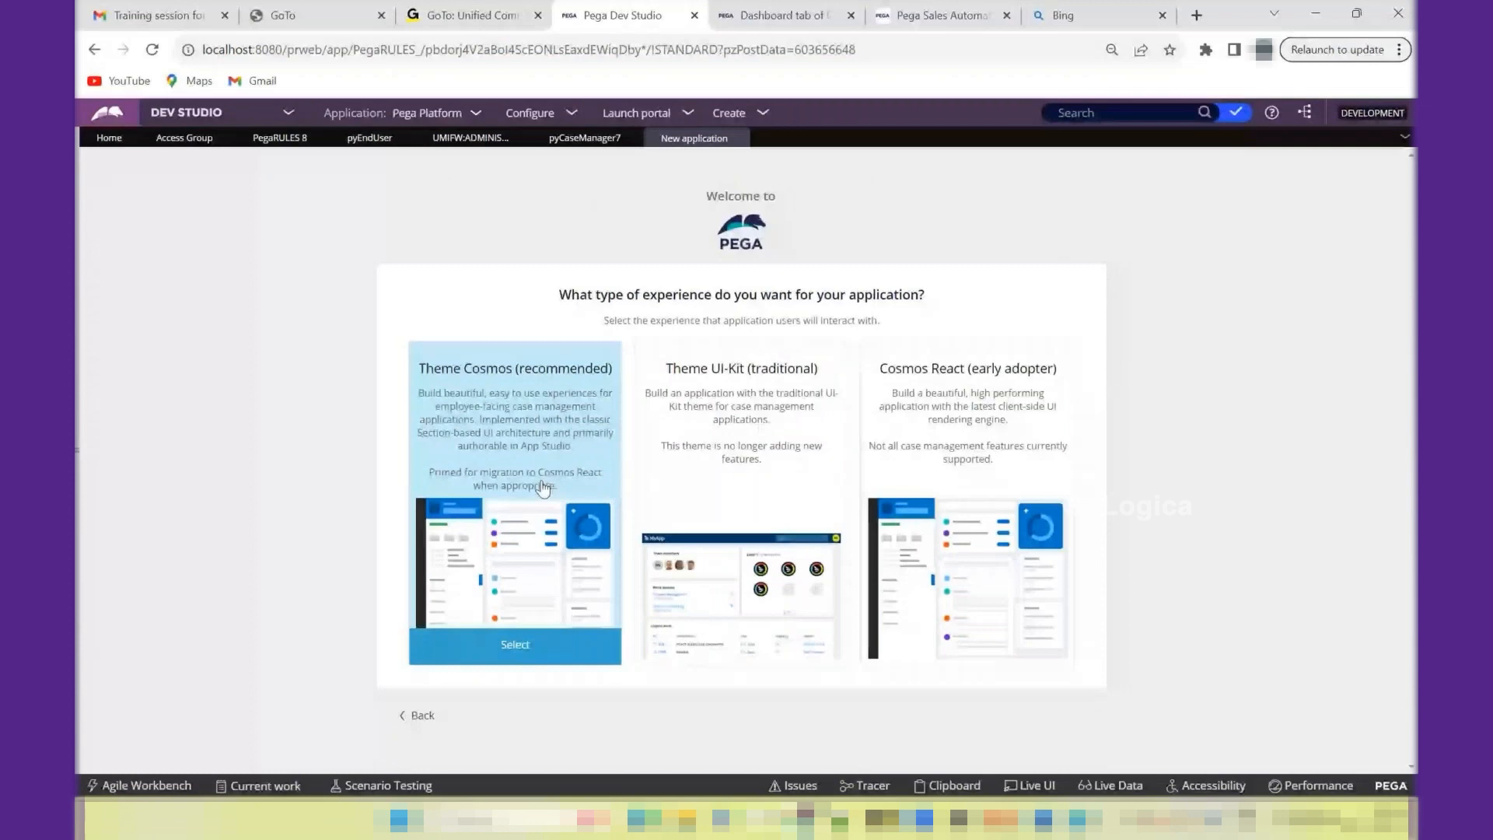
pyautogui.click(488, 571)
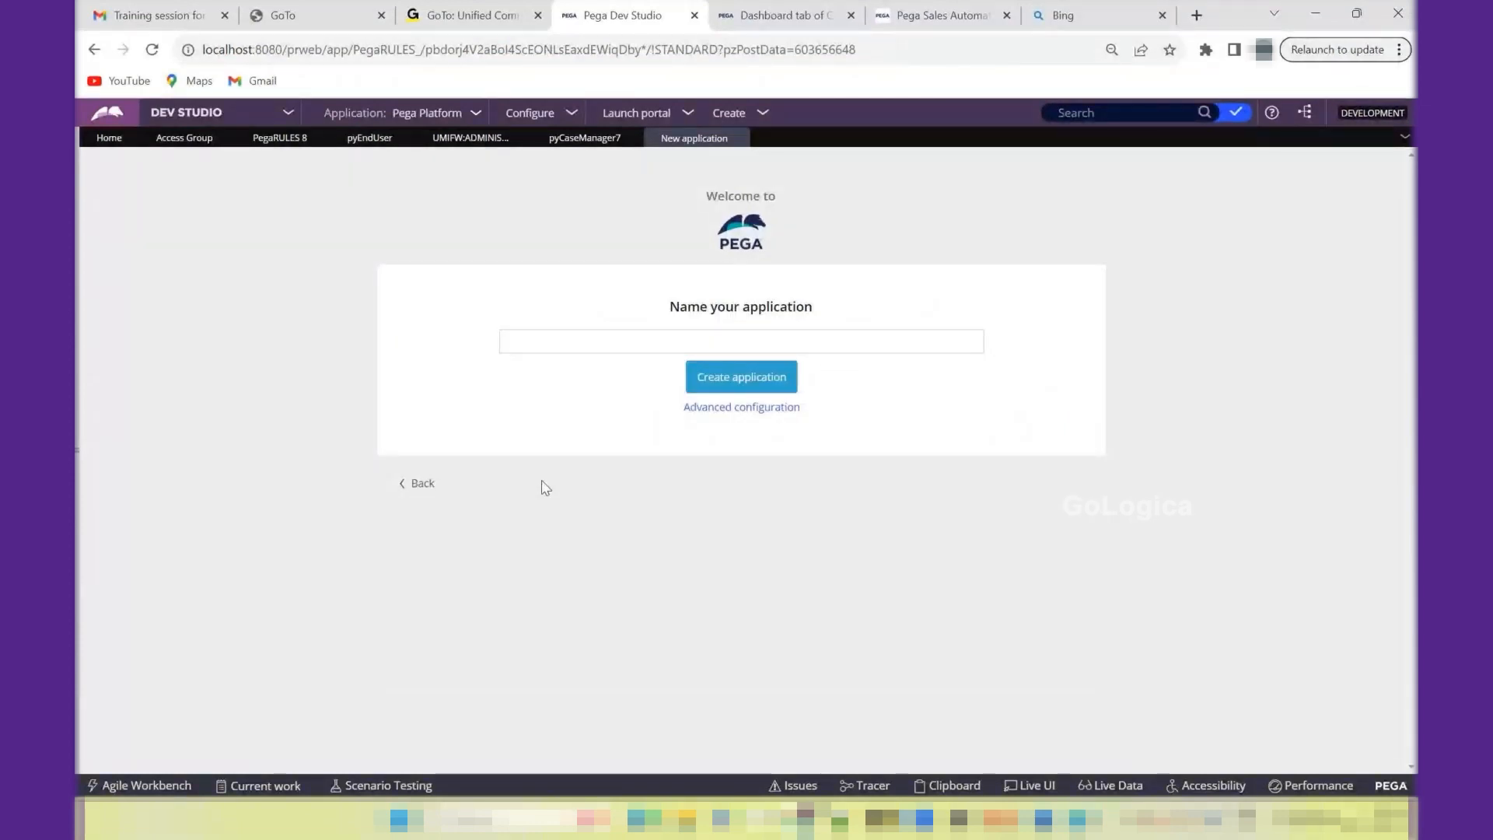
# - Name the application HR-Application and open its advanced configuration
pyautogui.click(650, 339)
pyautogui.write('HR-')
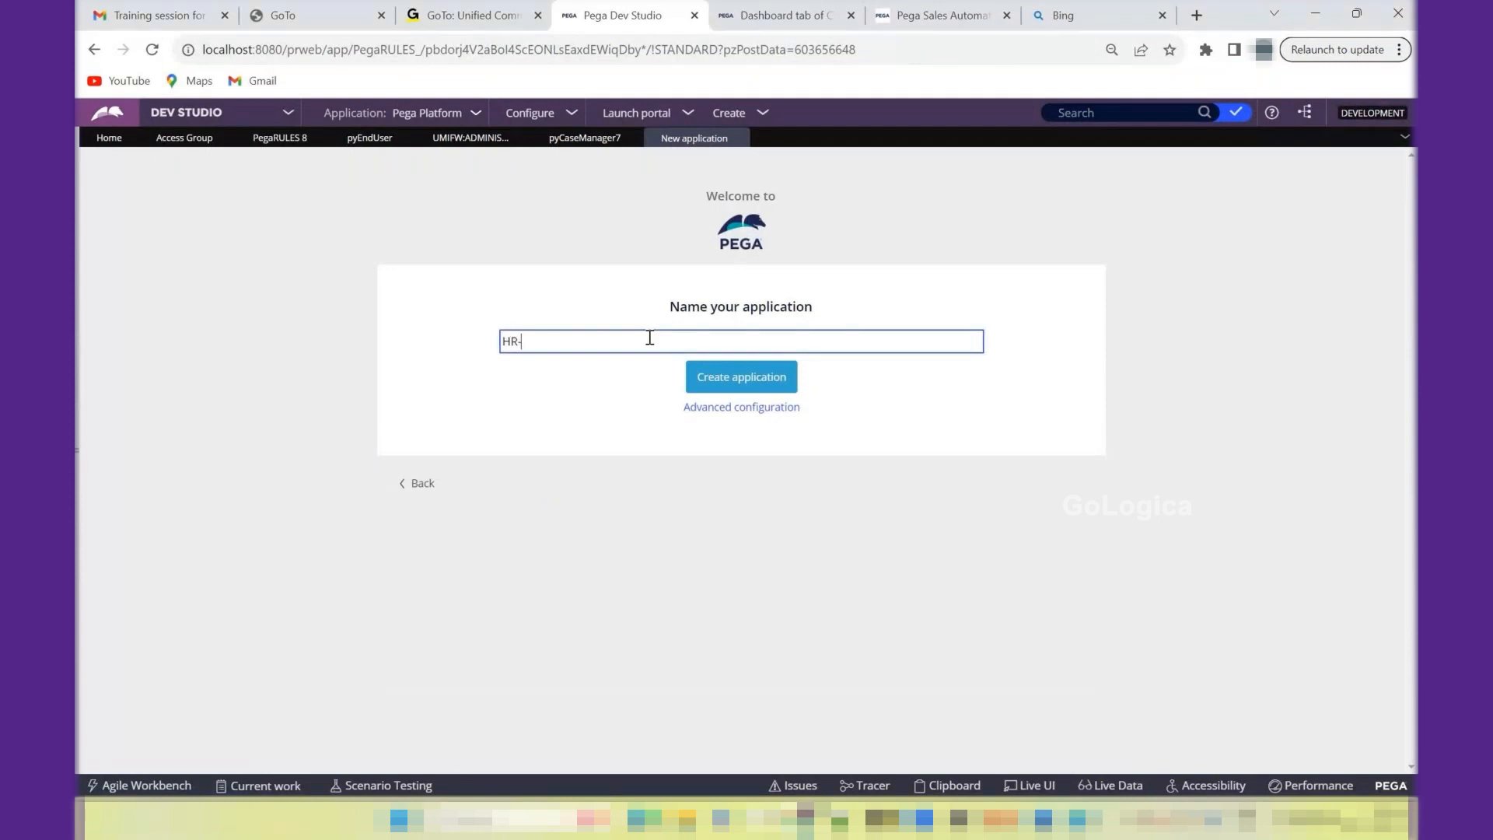
pyautogui.write('Application')
pyautogui.click(734, 408)
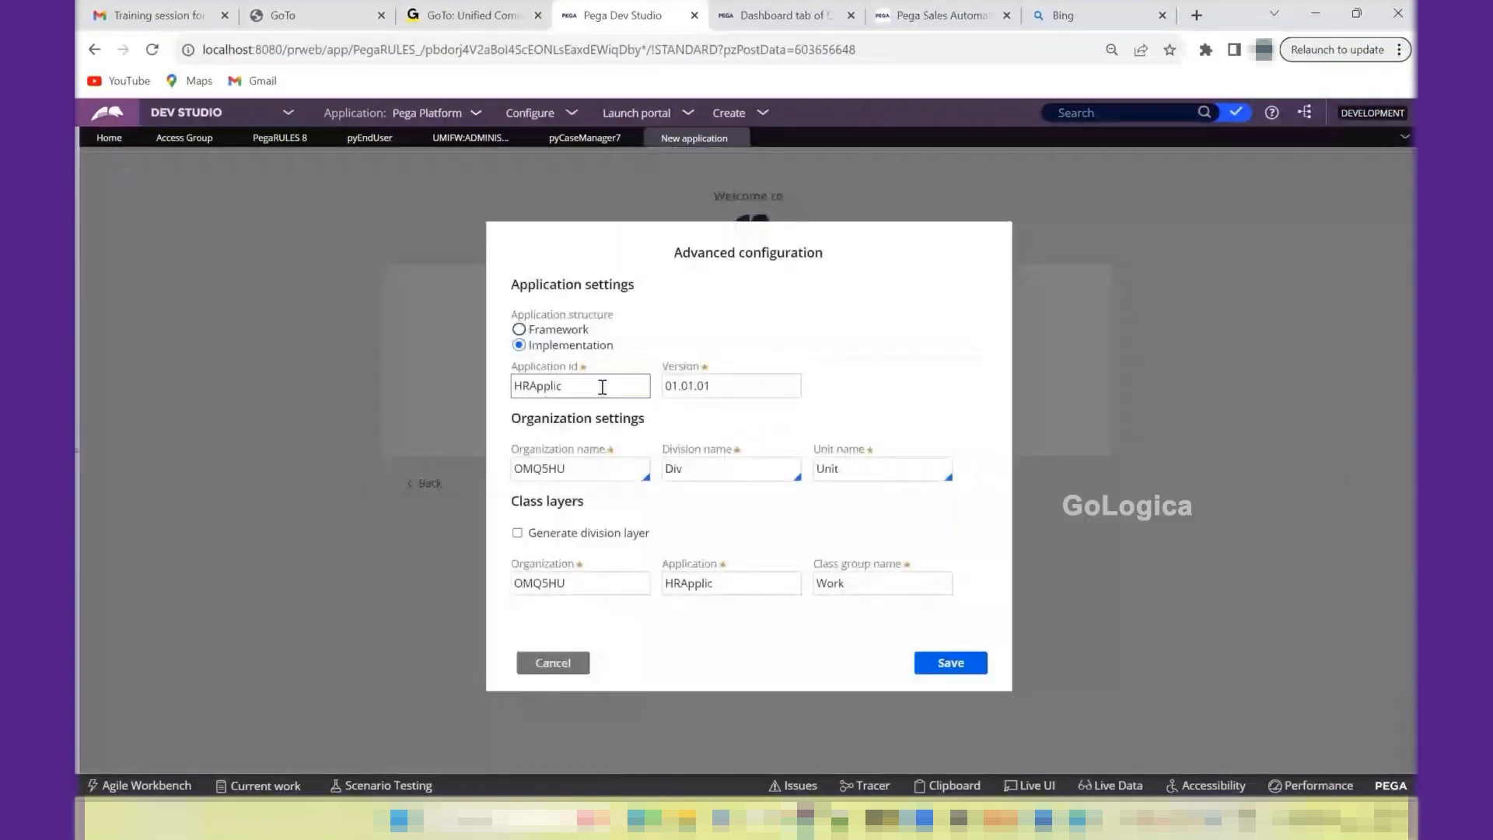
# - Compare the Framework and Implementation application structures, and select Framework
pyautogui.click(555, 333)
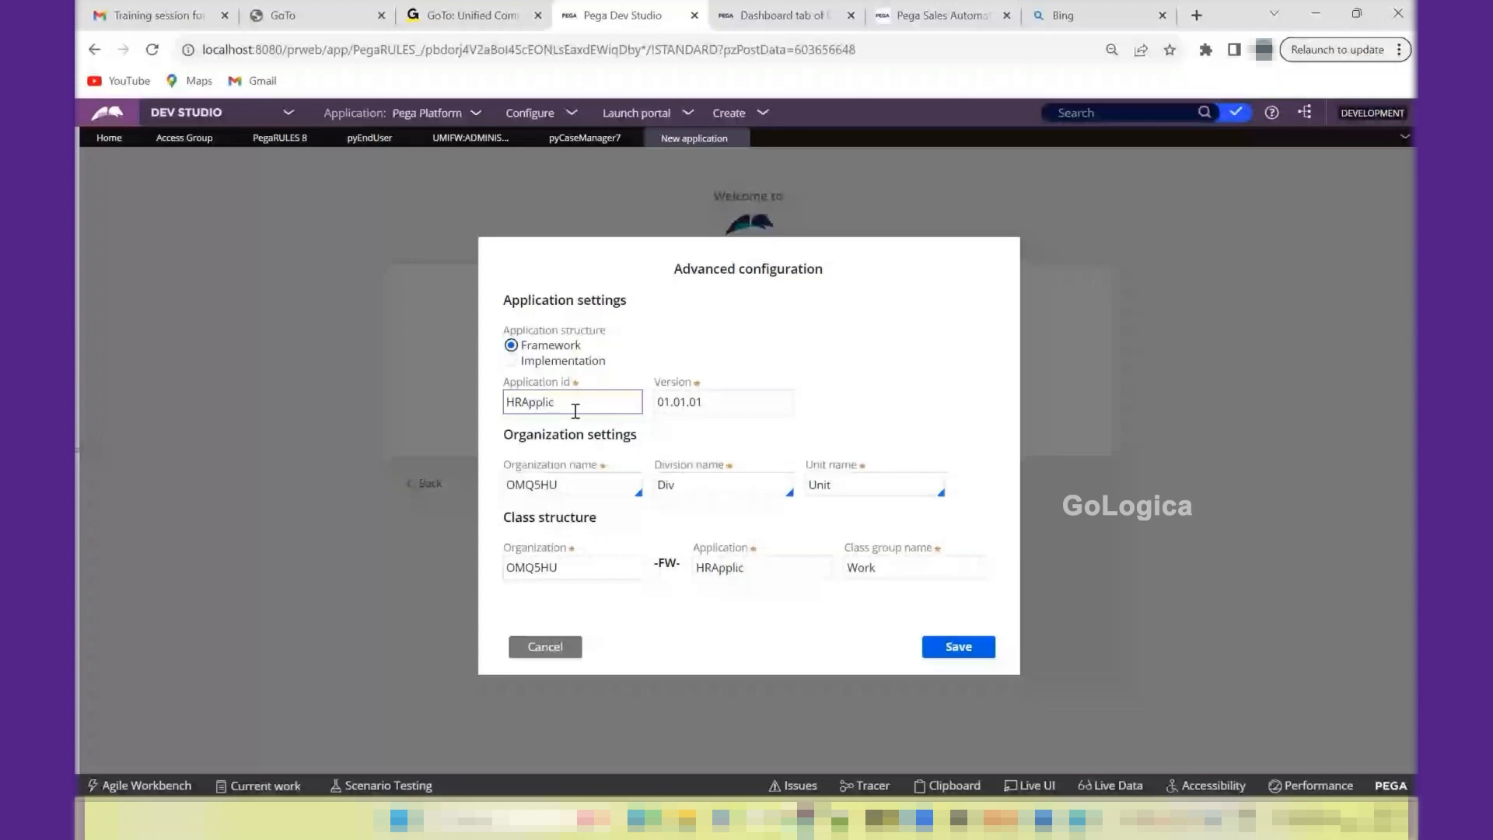
pyautogui.click(511, 361)
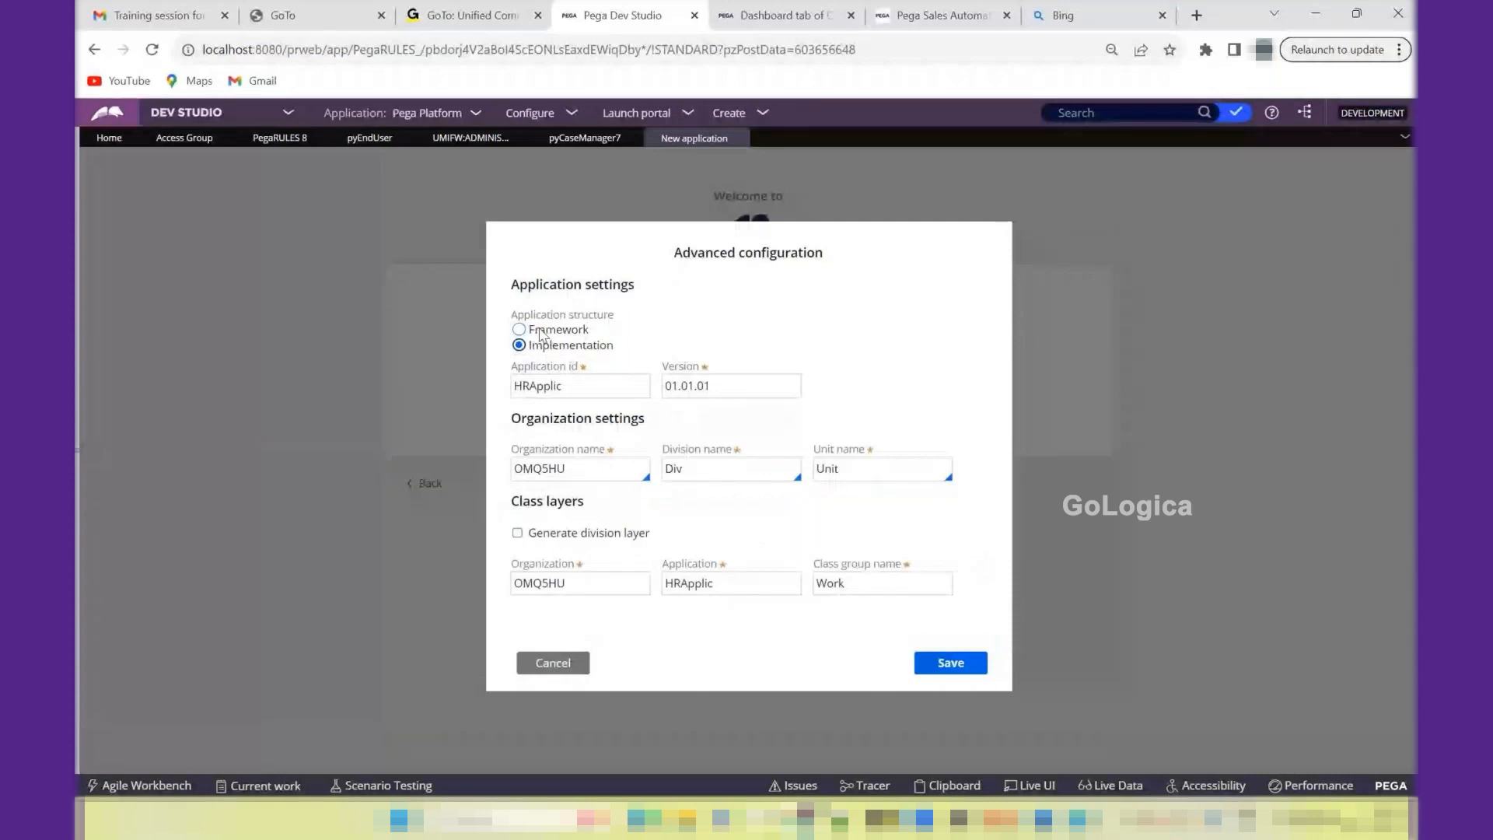
pyautogui.click(540, 333)
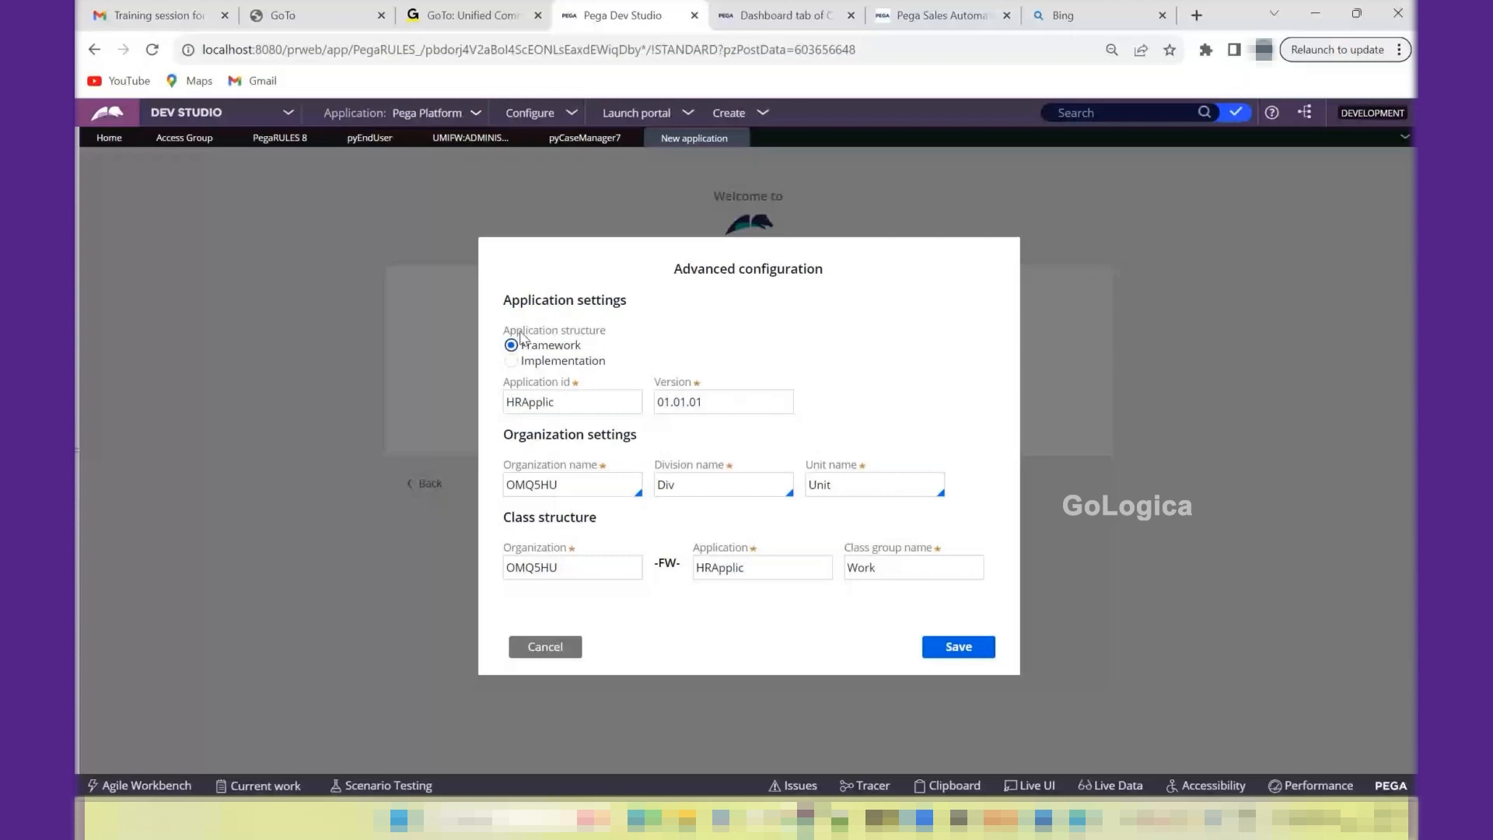
# - Shorten the application ID to HRApp and apply it to the class structure
pyautogui.click(632, 401)
pyautogui.press('BackSpace')
pyautogui.press('BackSpace')
pyautogui.press('BackSpace')
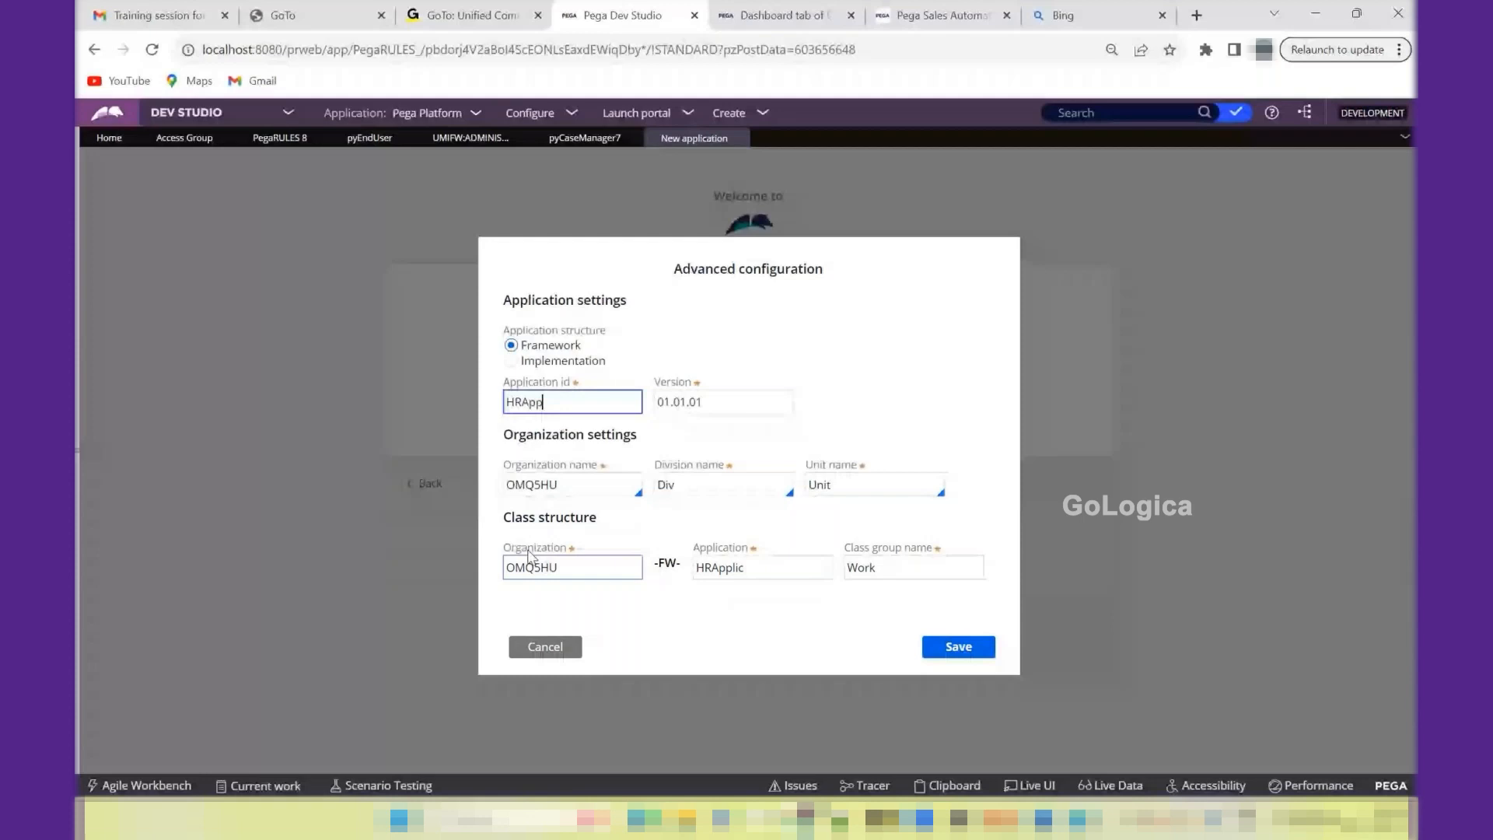
pyautogui.click(867, 387)
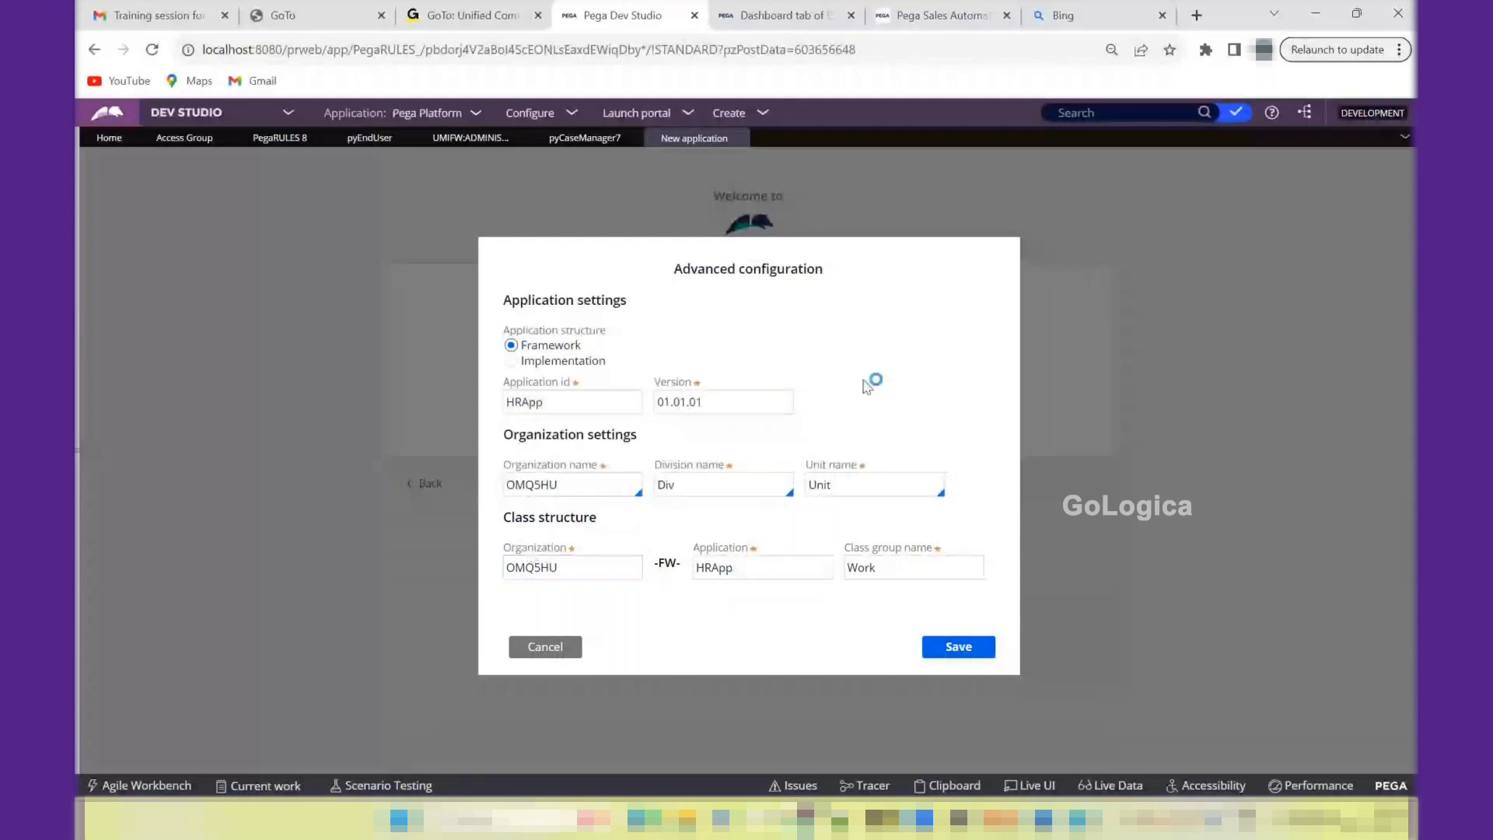
# - Set the application version to 01 and the organization name to TCSL
pyautogui.moveTo(726, 405); pyautogui.dragTo(656, 404)
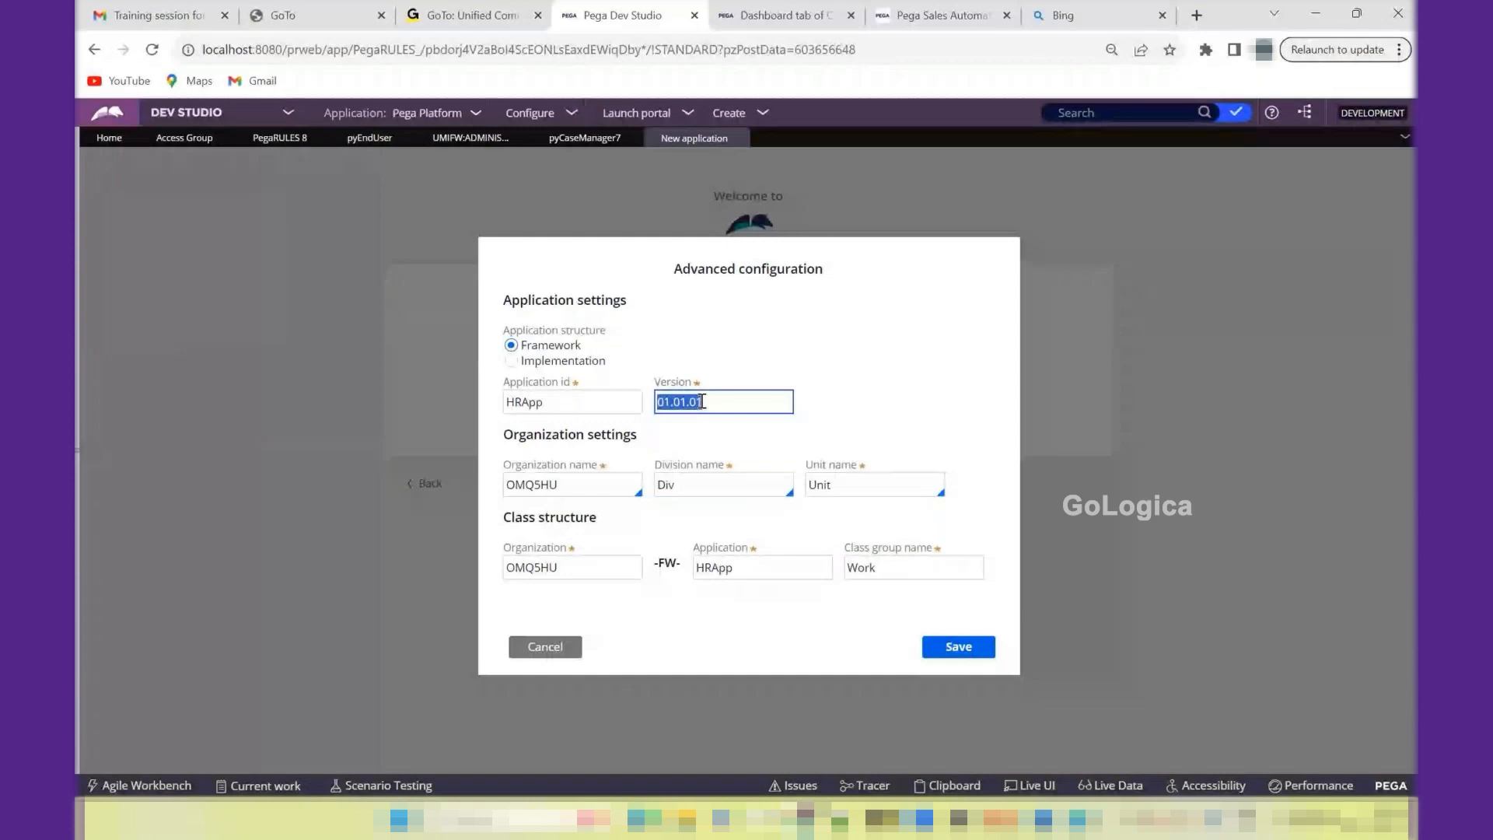
pyautogui.write('01')
pyautogui.doubleClick(570, 488)
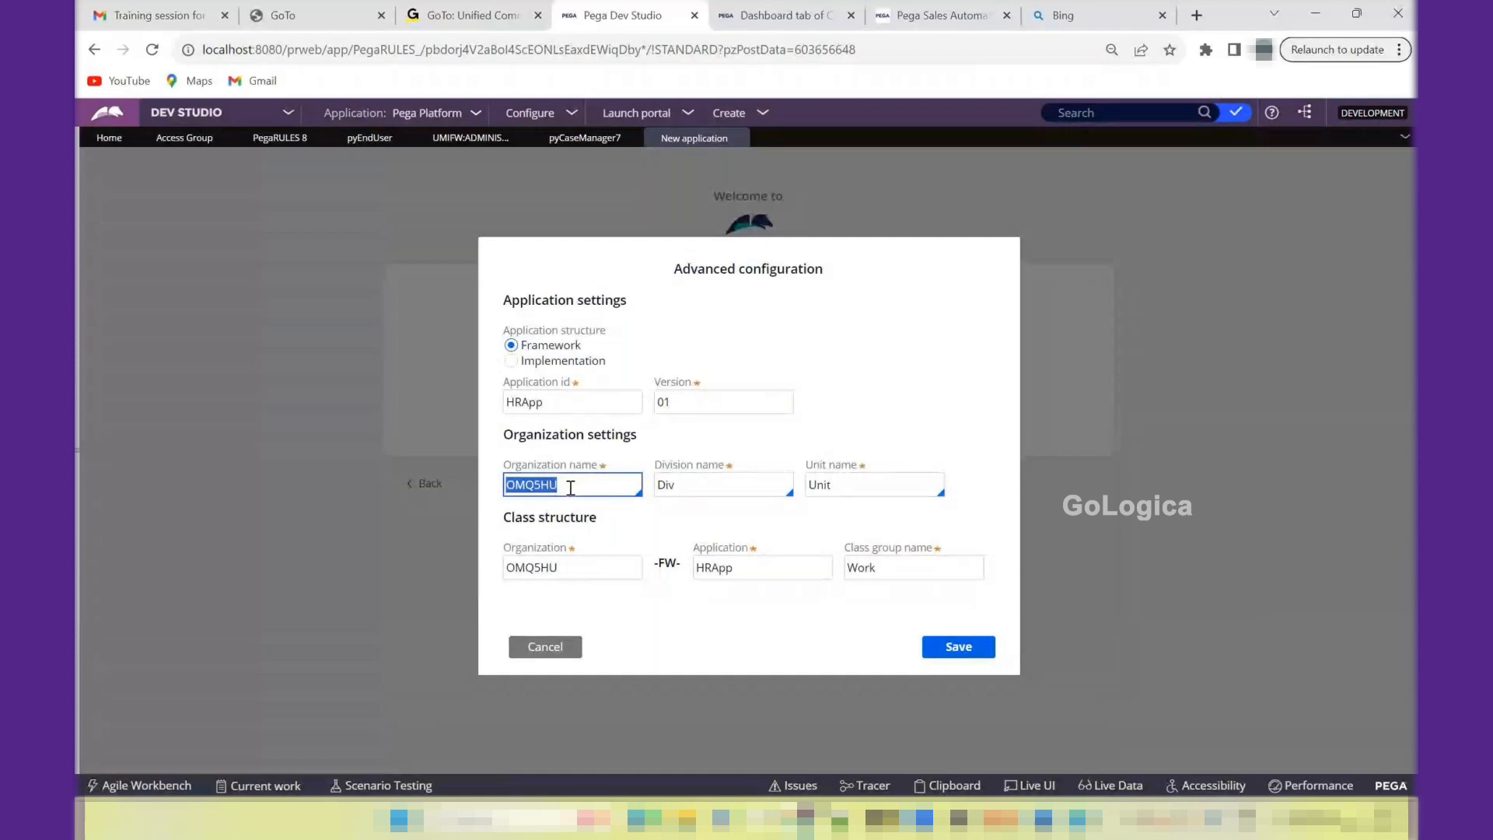
pyautogui.press('BackSpace')
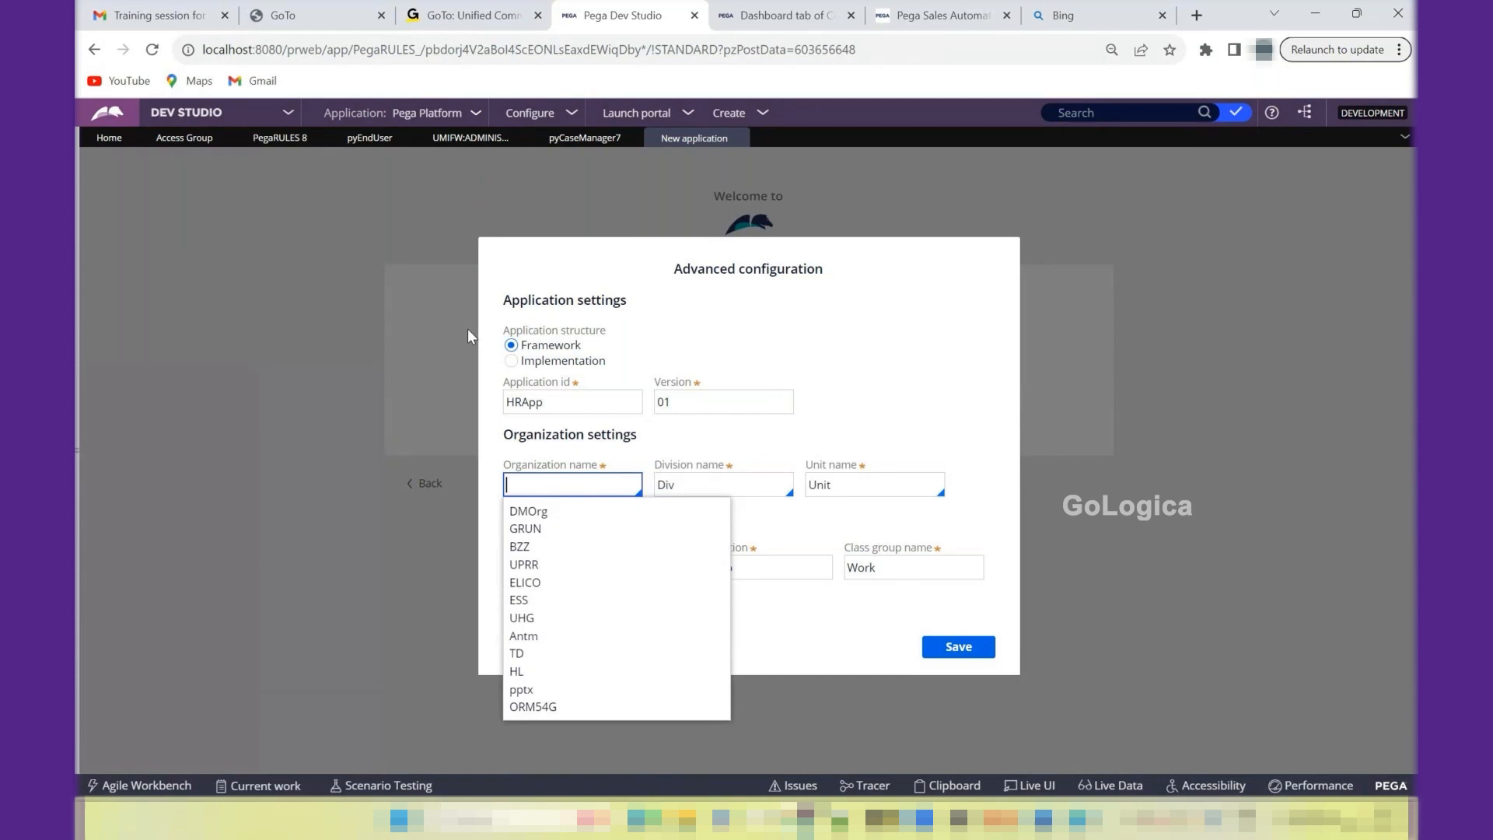
pyautogui.write('TCSL')
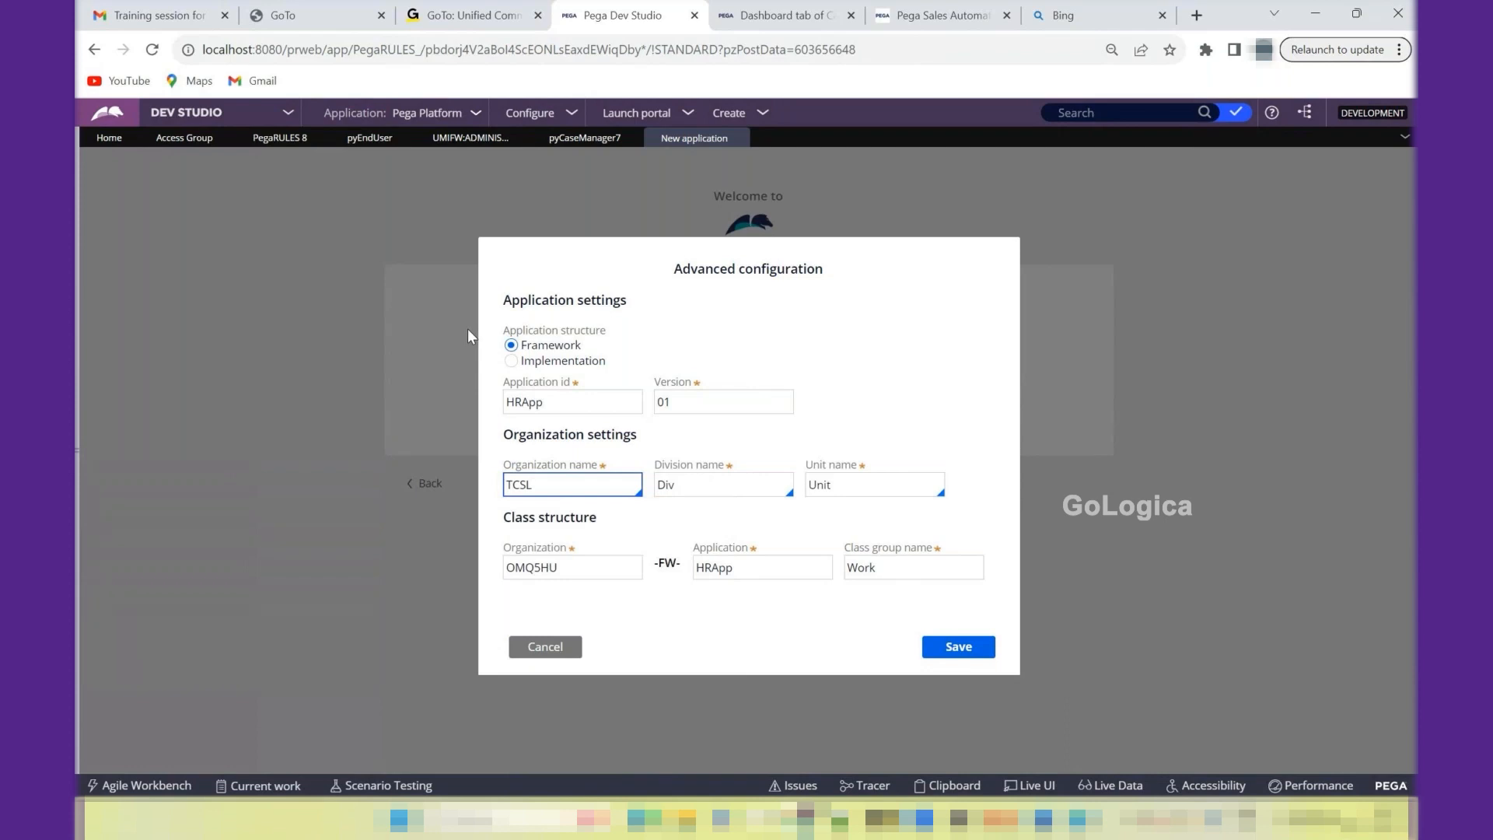
pyautogui.press('Tab')
# - Complete the application version as 01.01.01
pyautogui.click(609, 397)
pyautogui.write('.01.01')
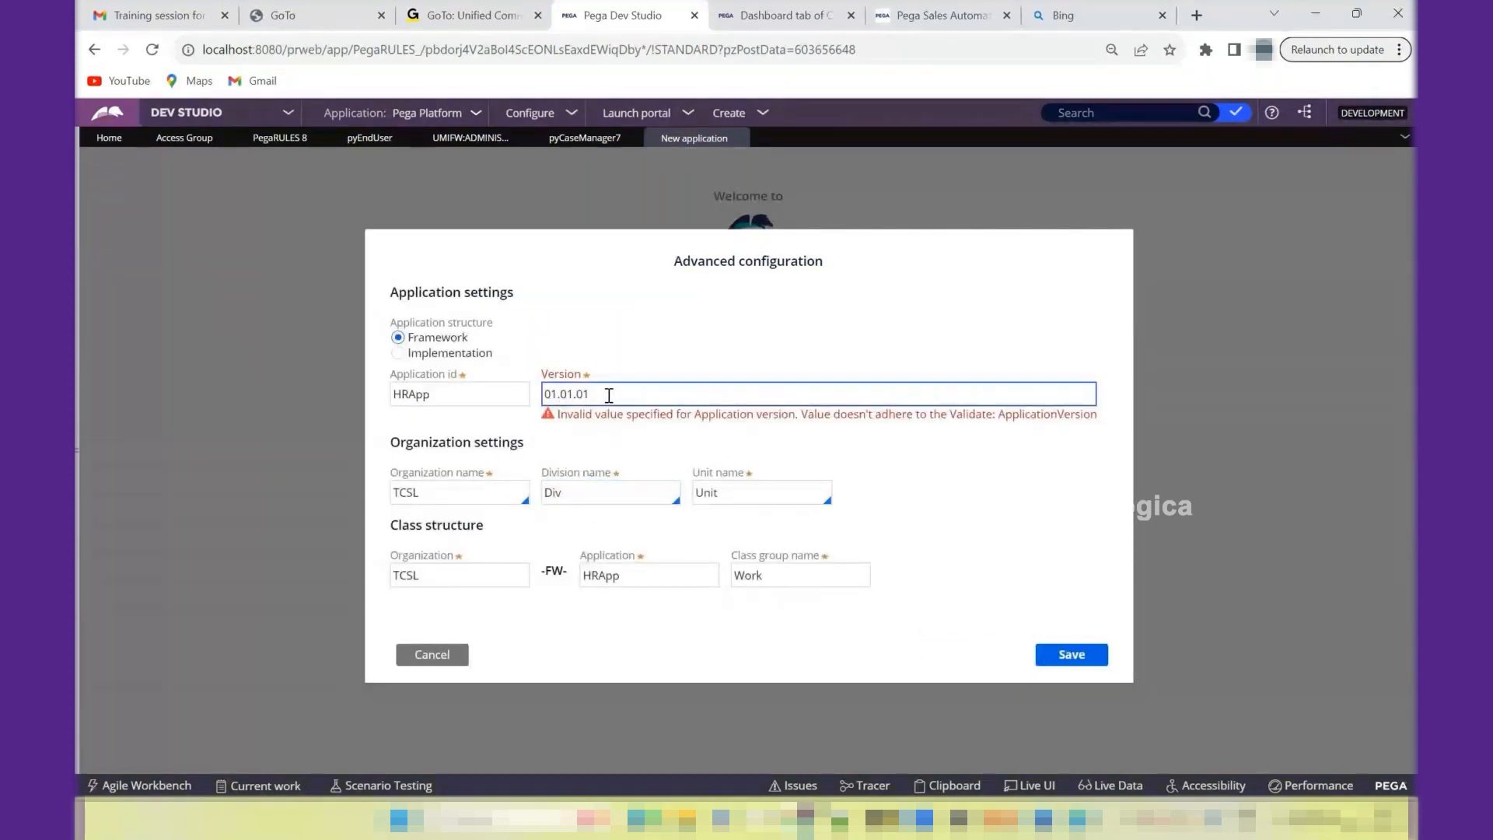
pyautogui.press('Tab')
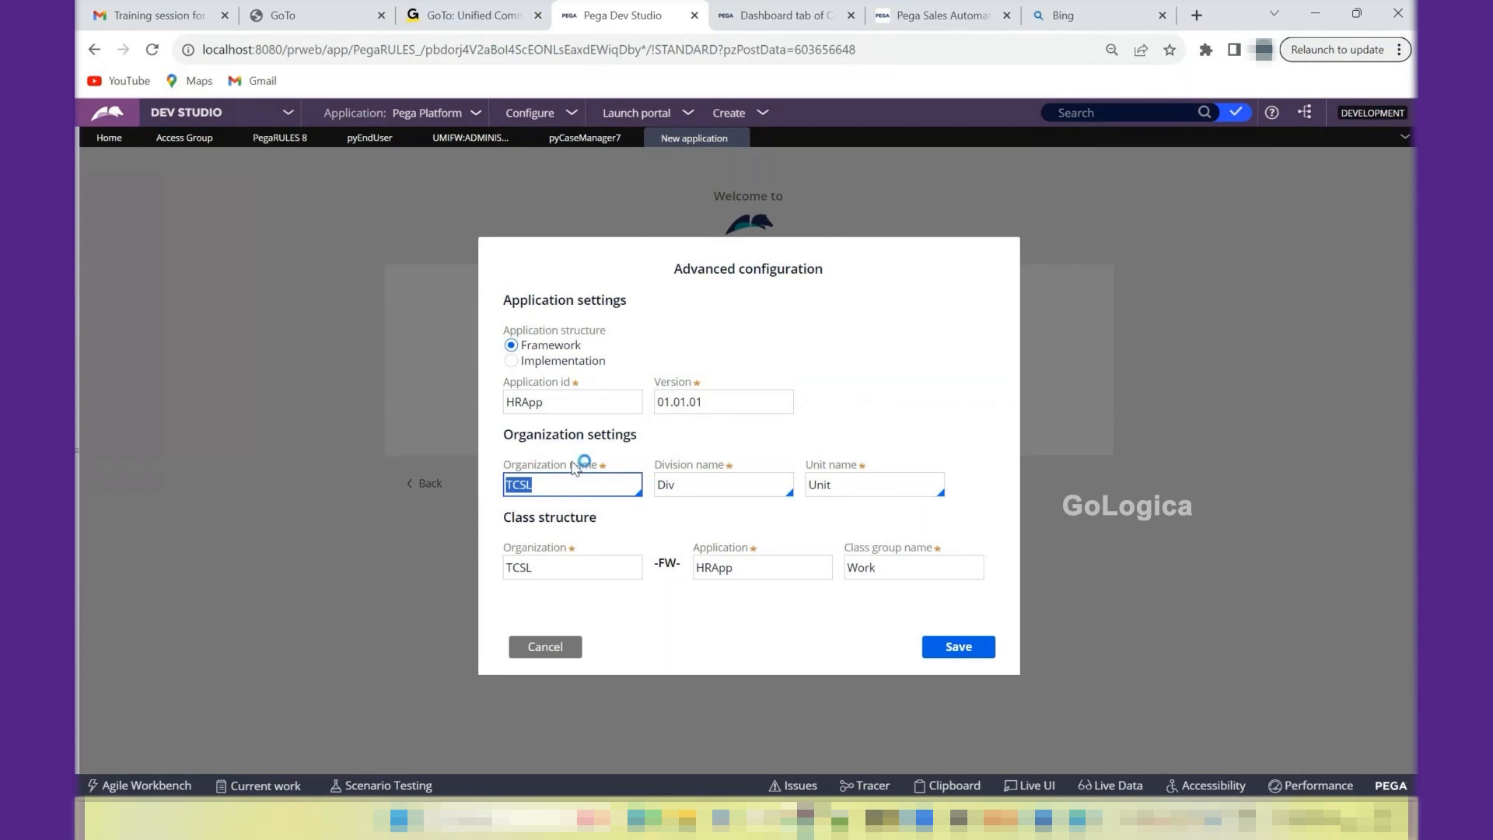
# - Set the division name to HR and the unit name to Sales, and highlight the Class structure heading
pyautogui.doubleClick(673, 489)
pyautogui.press('BackSpace')
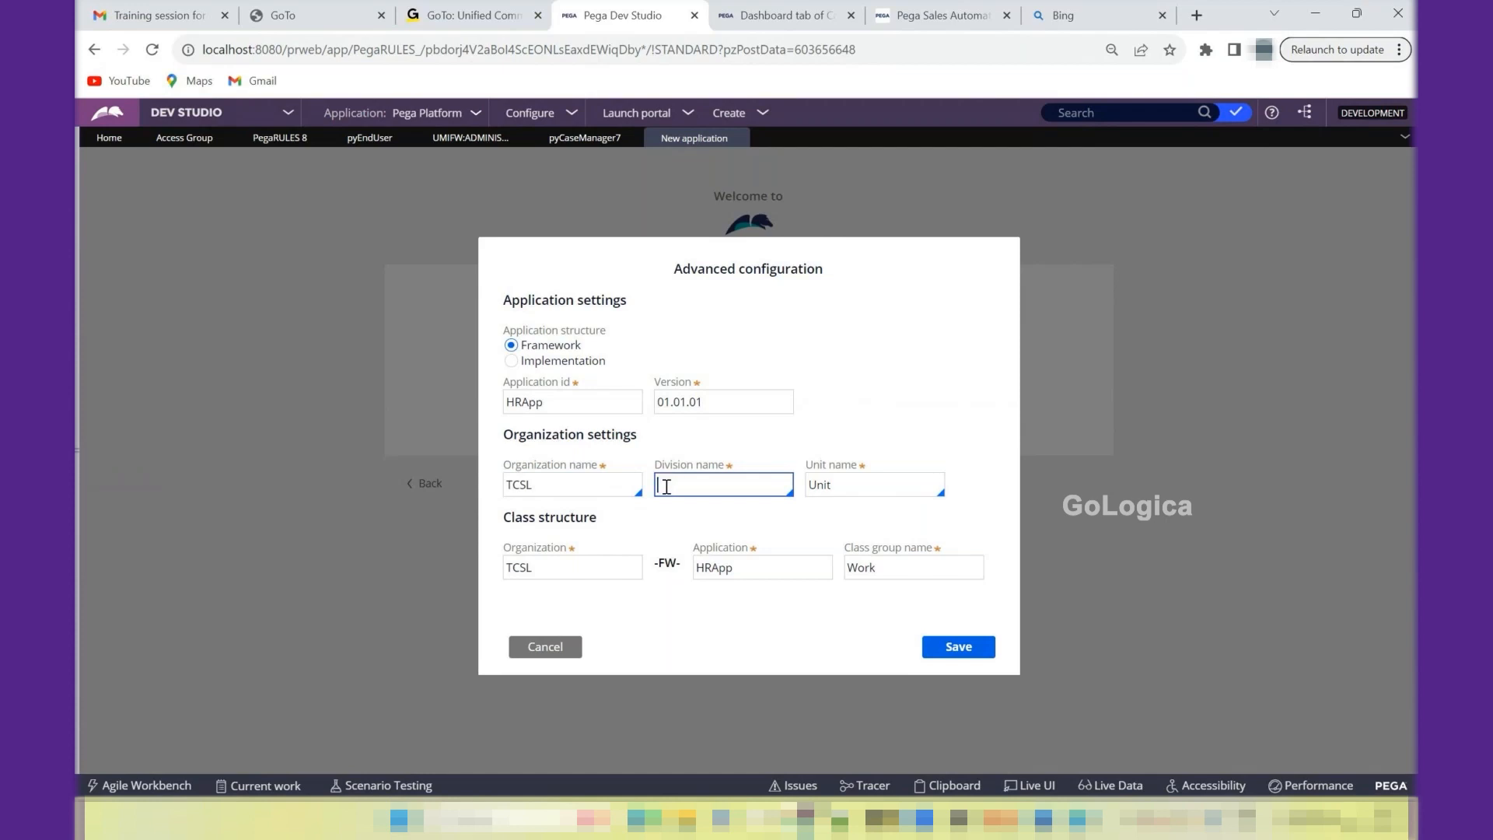
pyautogui.write('HR')
pyautogui.press('Tab')
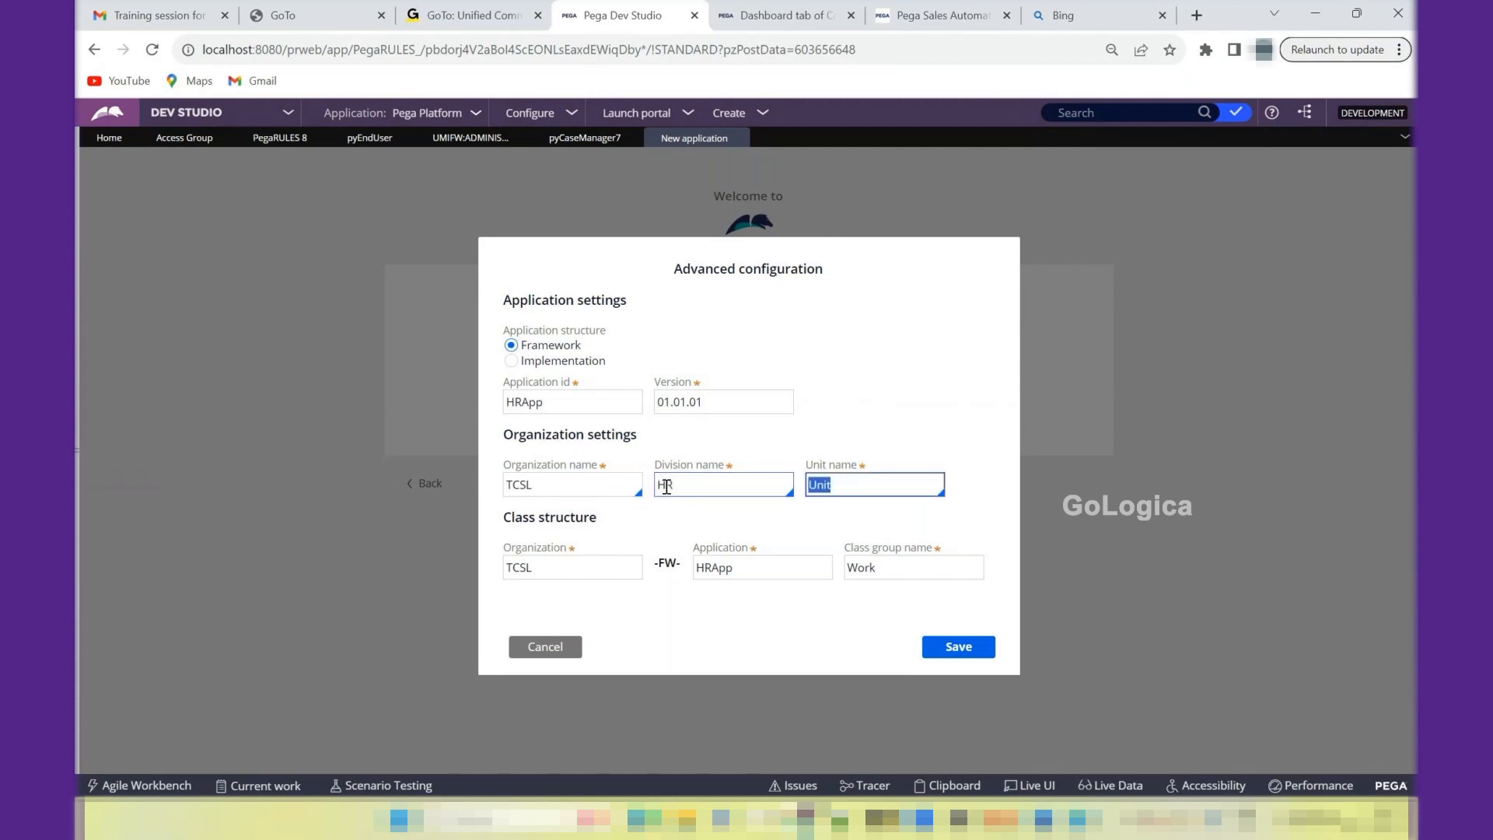
pyautogui.press('Right')
pyautogui.write('Sales')
pyautogui.press('Delete')
pyautogui.press('Delete')
pyautogui.press('Delete')
pyautogui.press('Delete')
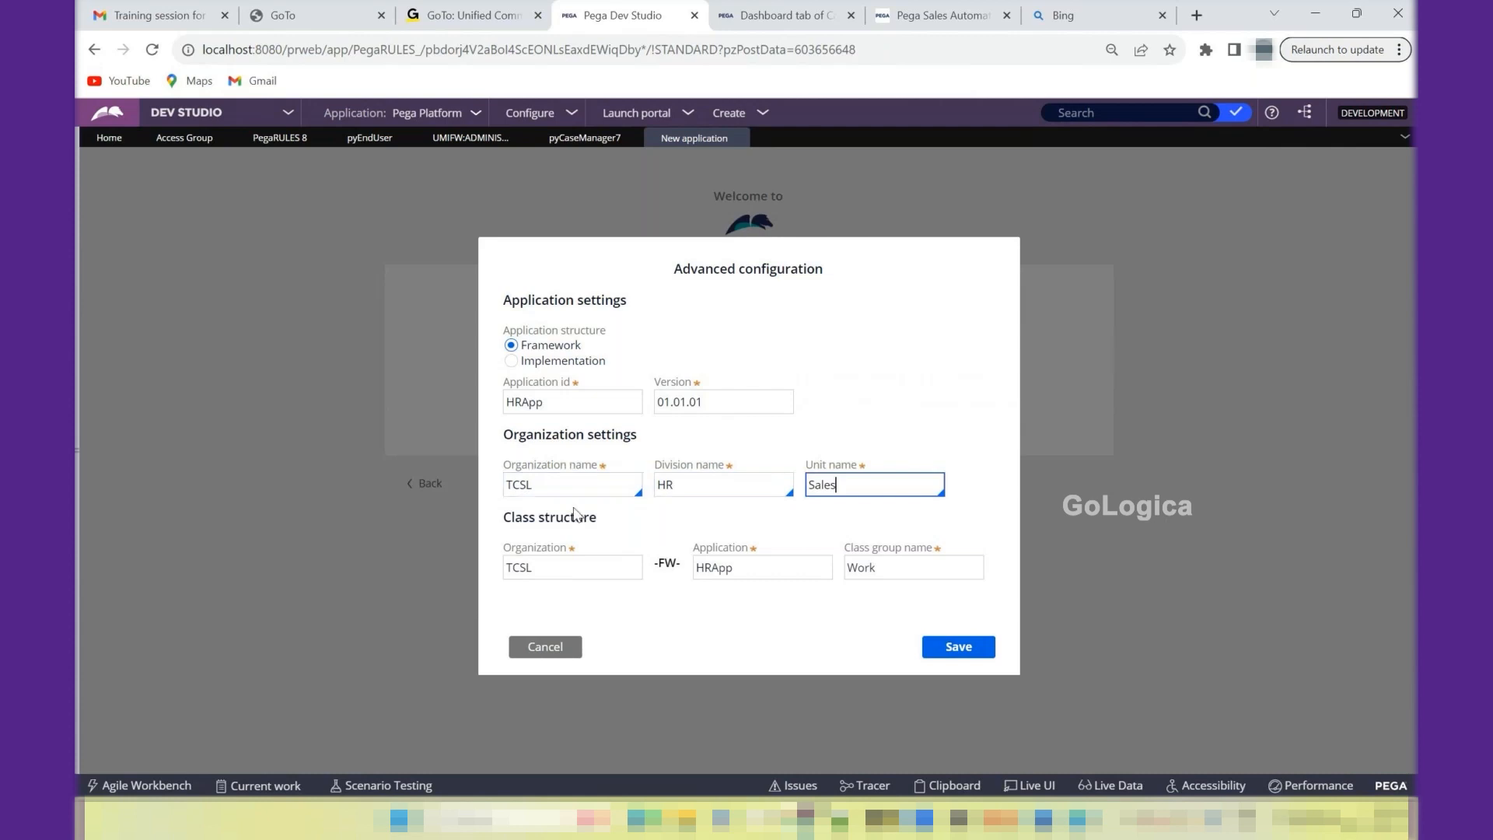
pyautogui.tripleClick(521, 525)
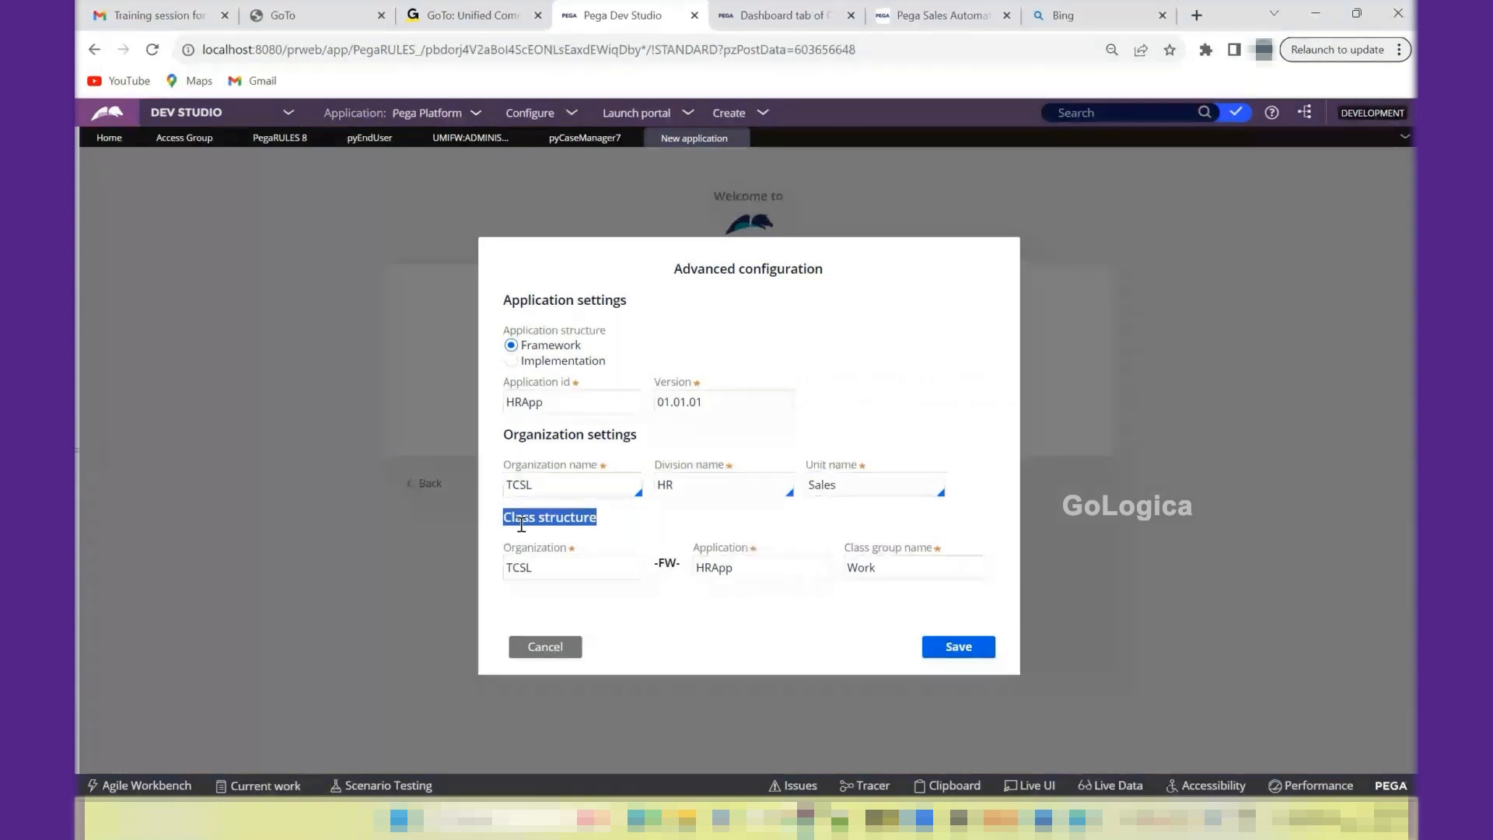
# - Highlight the organization and FW parts of the class structure, and change the application structure to Implementation
pyautogui.doubleClick(526, 568)
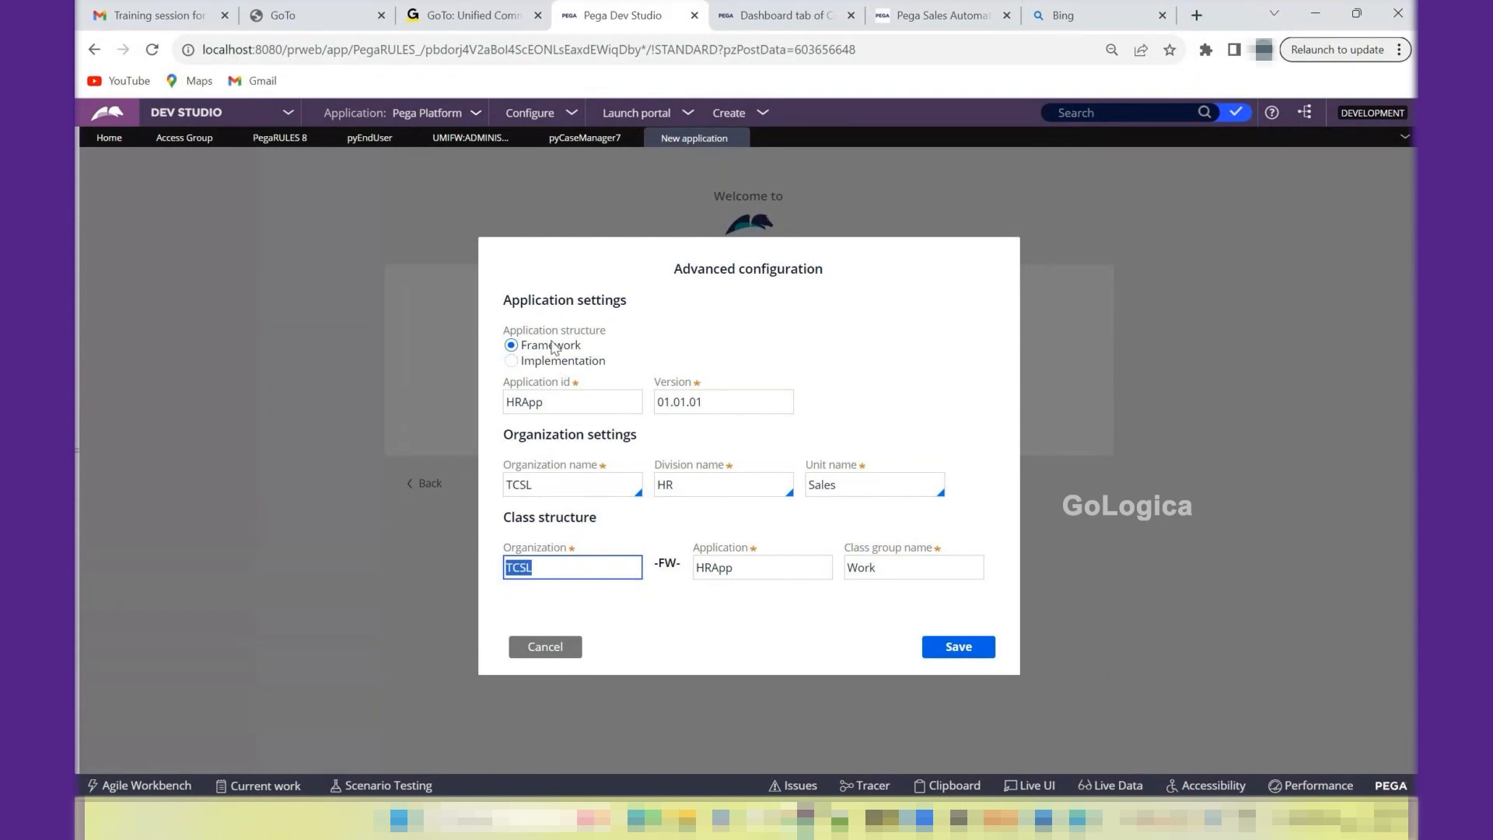
pyautogui.doubleClick(665, 563)
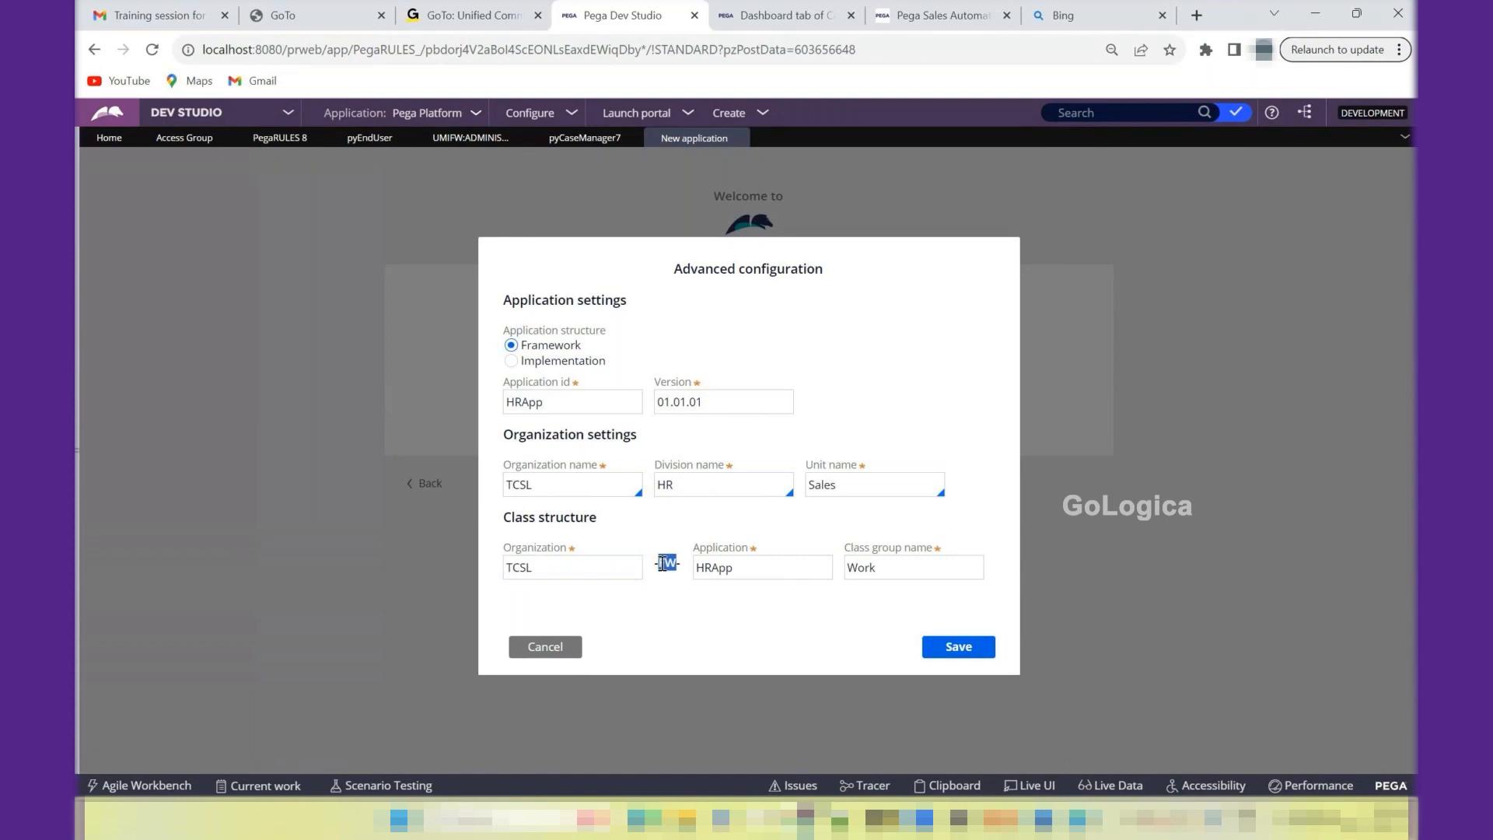
pyautogui.click(535, 371)
pyautogui.click(535, 362)
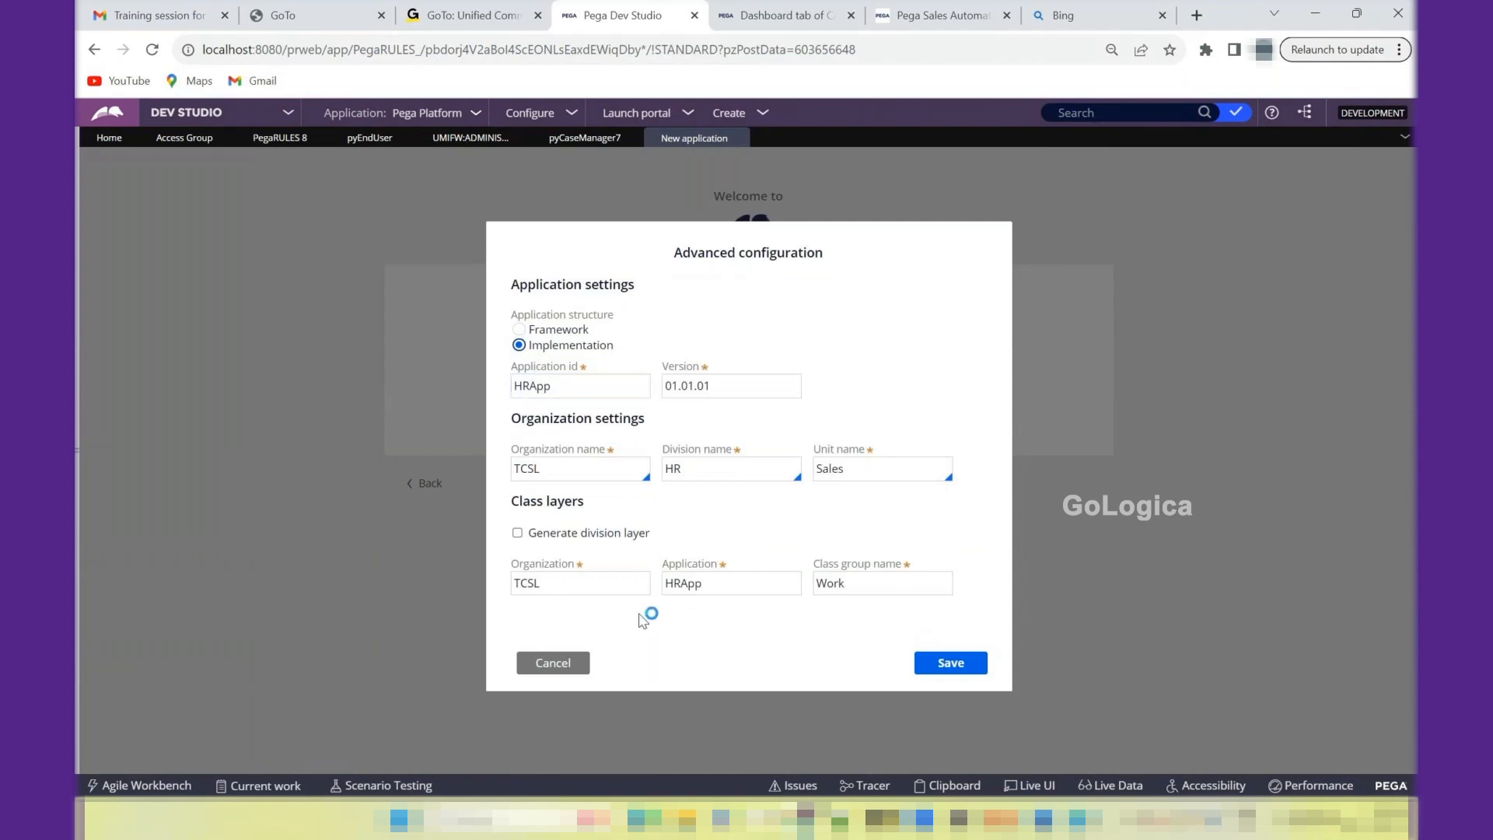
# - Switch to the Notepad++ notes, add the line "OrgName-FW-ApplicationID-Work" below the Pega rules note, and highlight it
pyautogui.moveTo(840, 820)
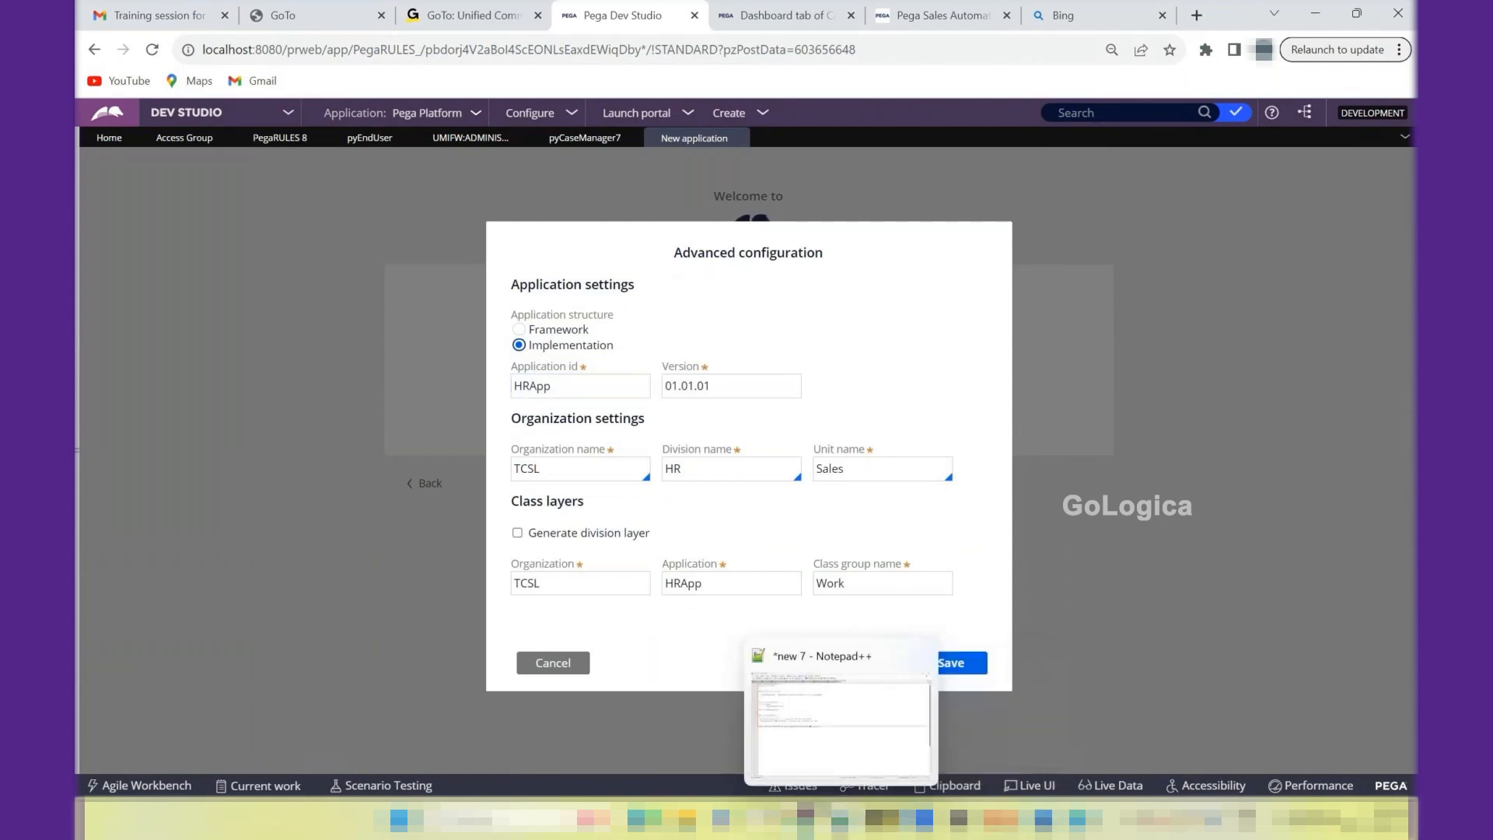
pyautogui.click(840, 727)
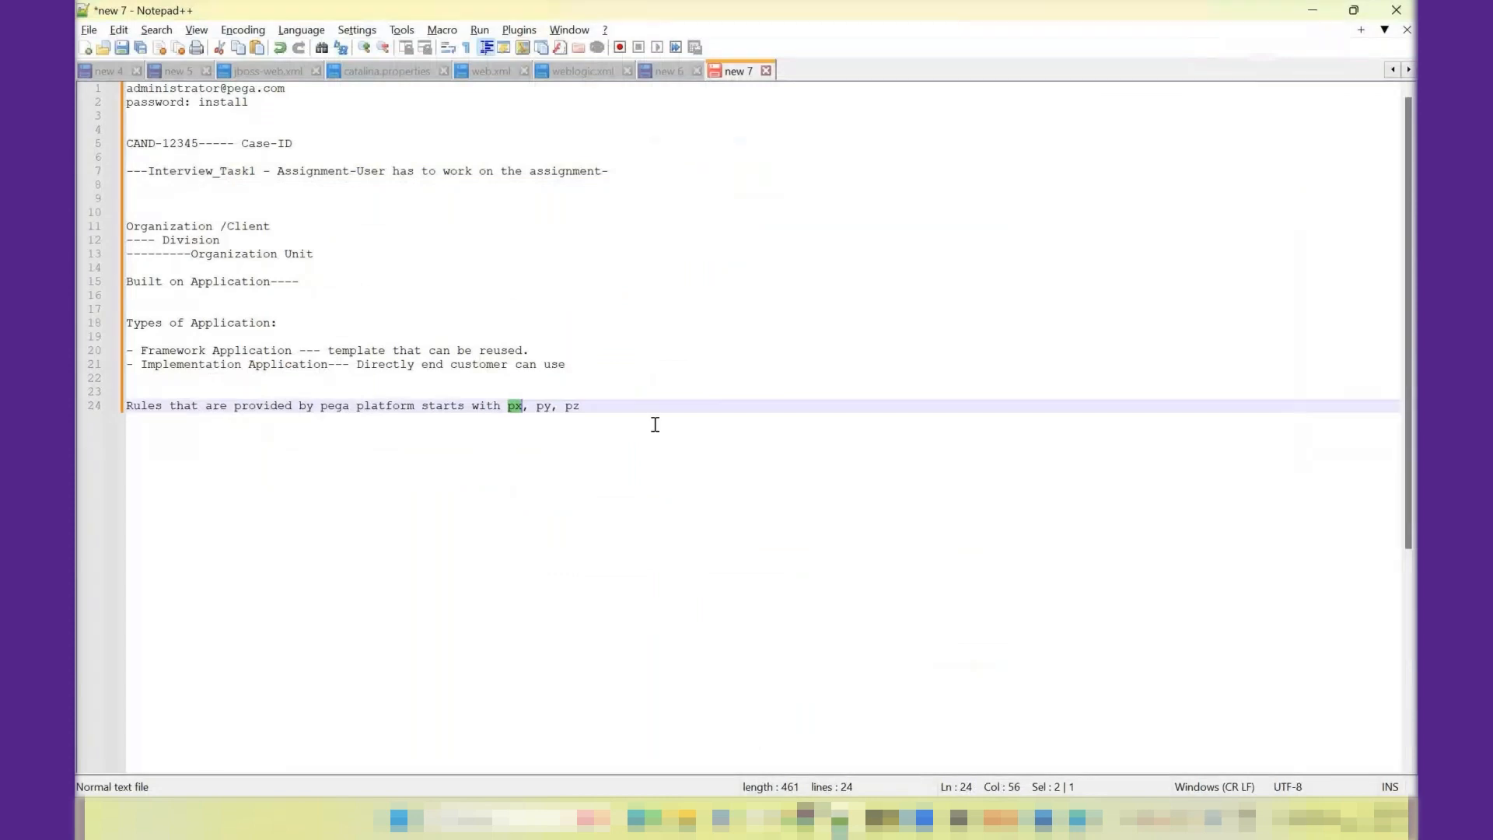
pyautogui.click(650, 411)
pyautogui.press('Return')
pyautogui.press('Return')
pyautogui.press('Return')
pyautogui.write('OrgNam')
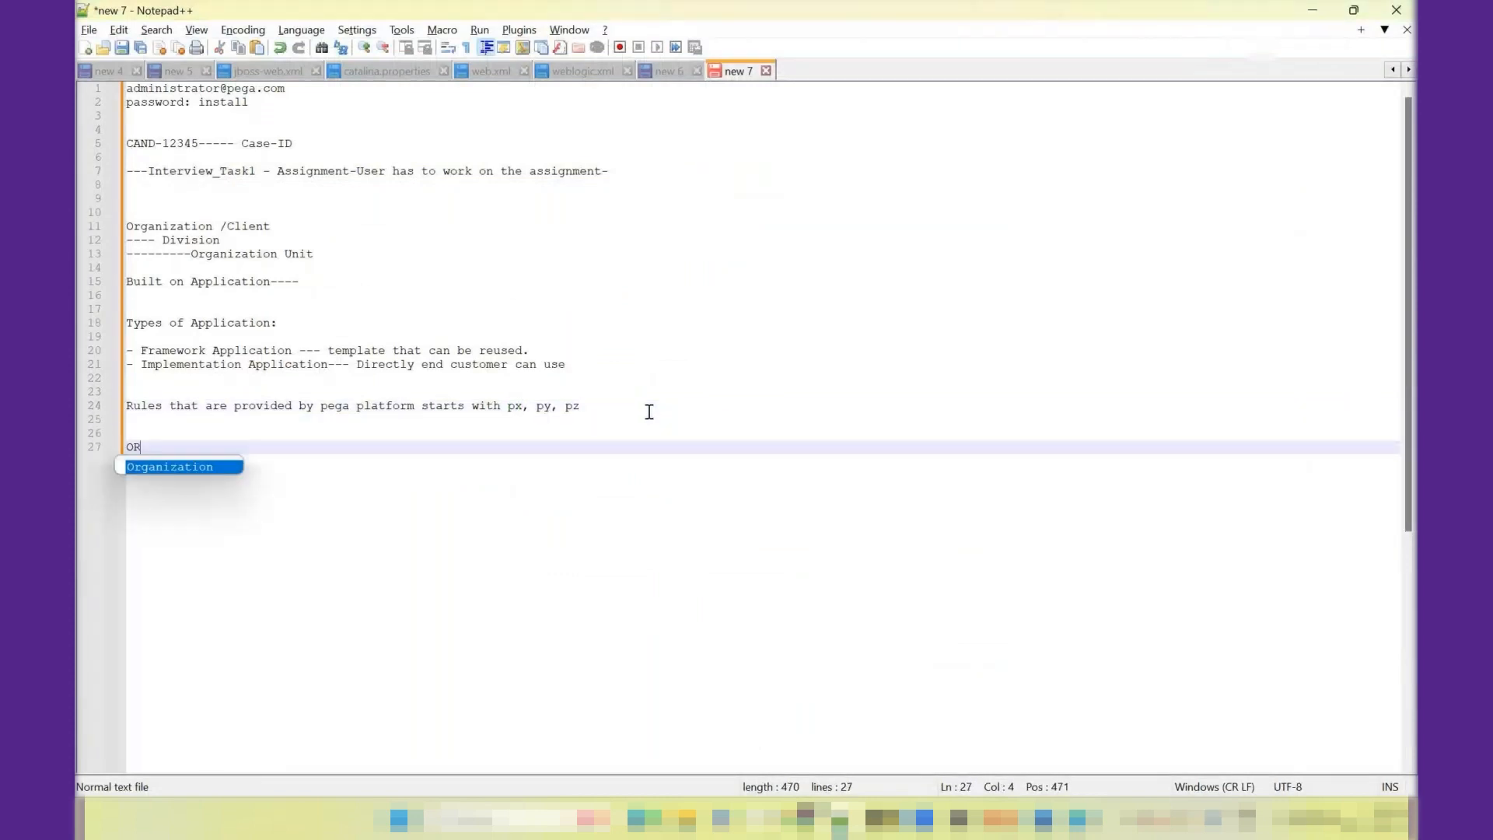
pyautogui.write('e')
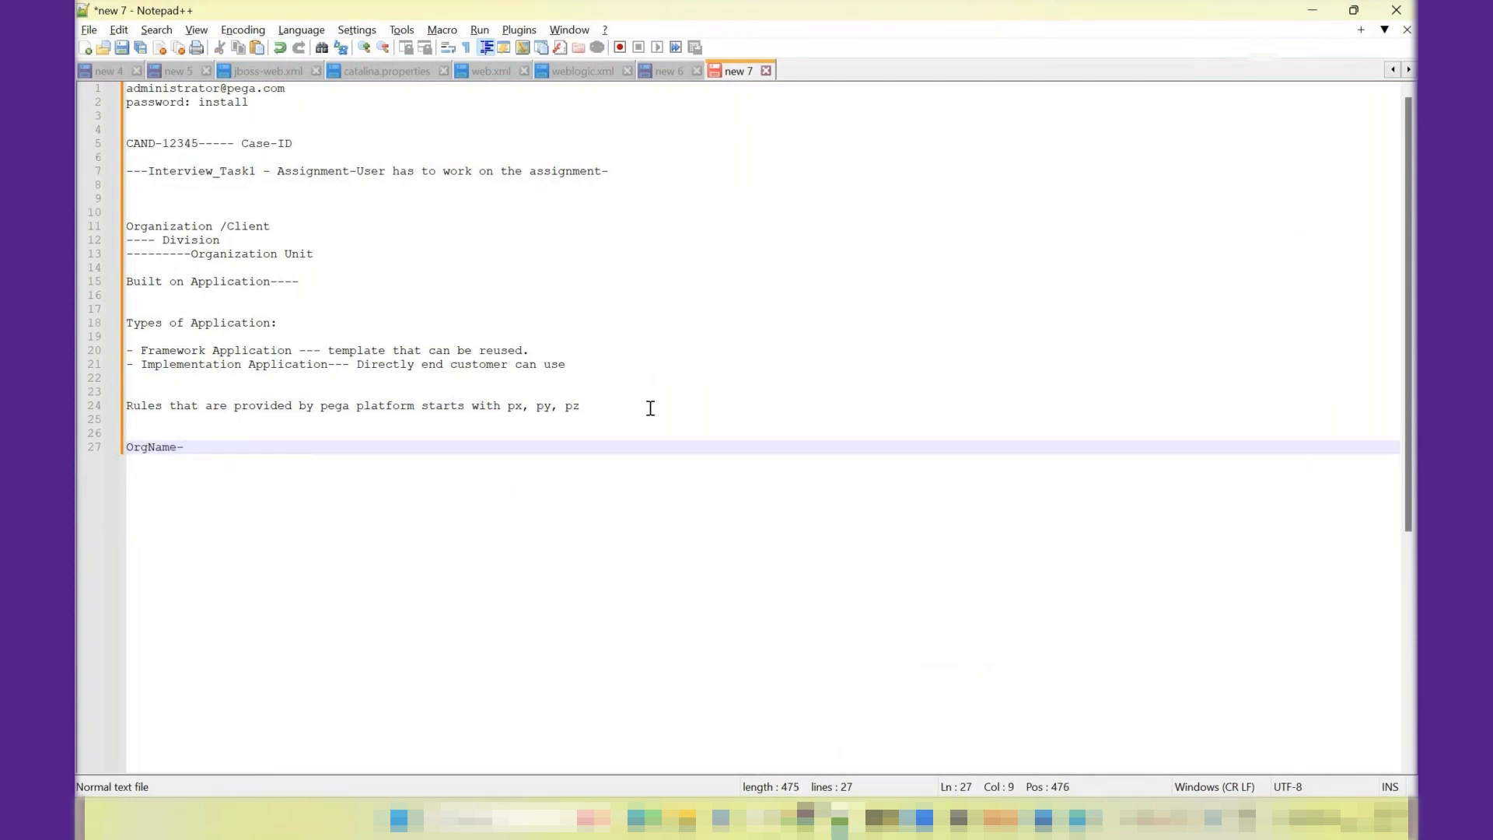
pyautogui.write('-FW-ApplicationID')
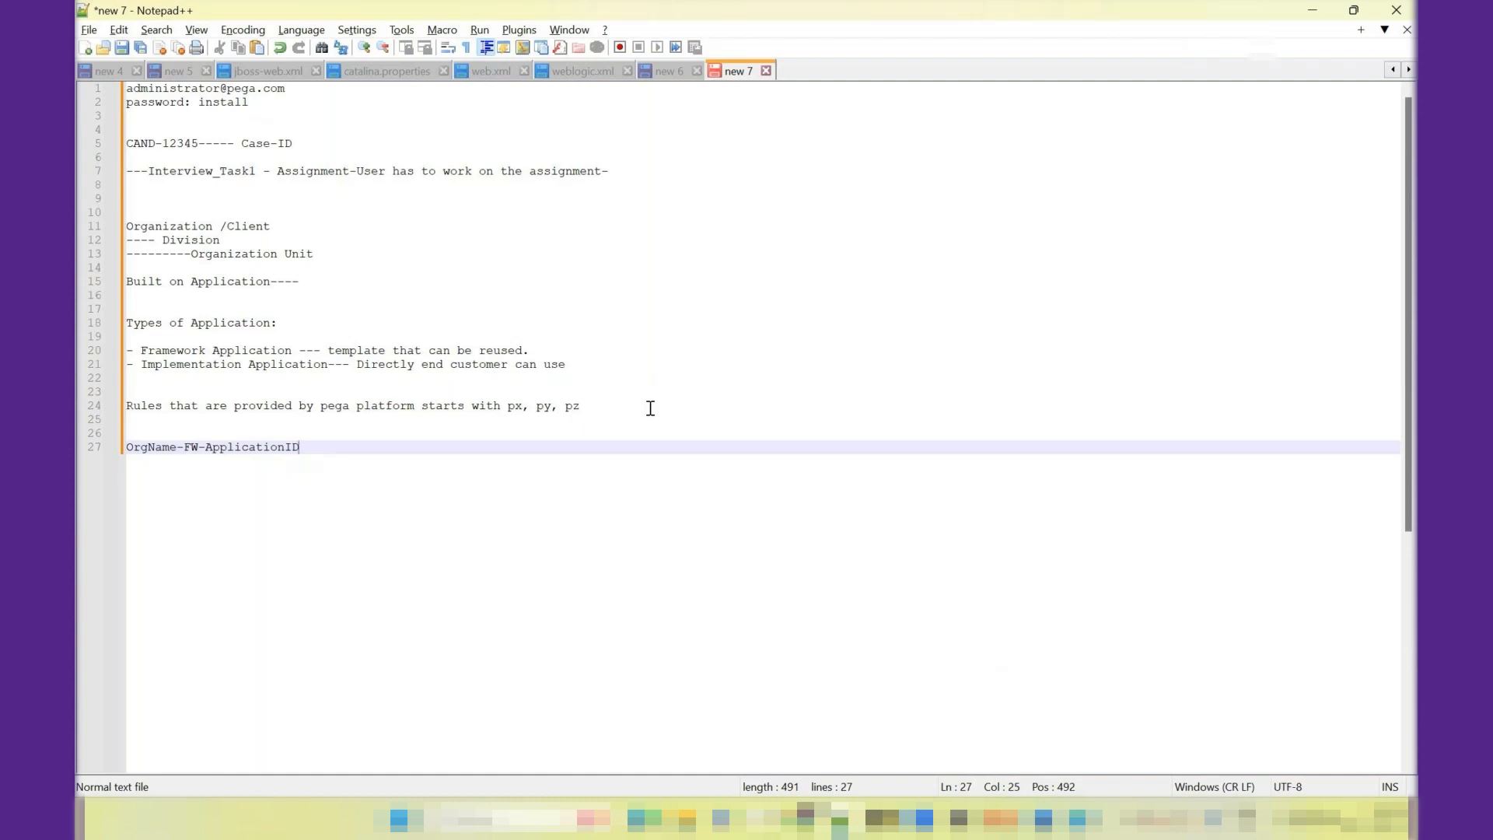
pyautogui.write('-Work')
pyautogui.moveTo(336, 447); pyautogui.dragTo(131, 449)
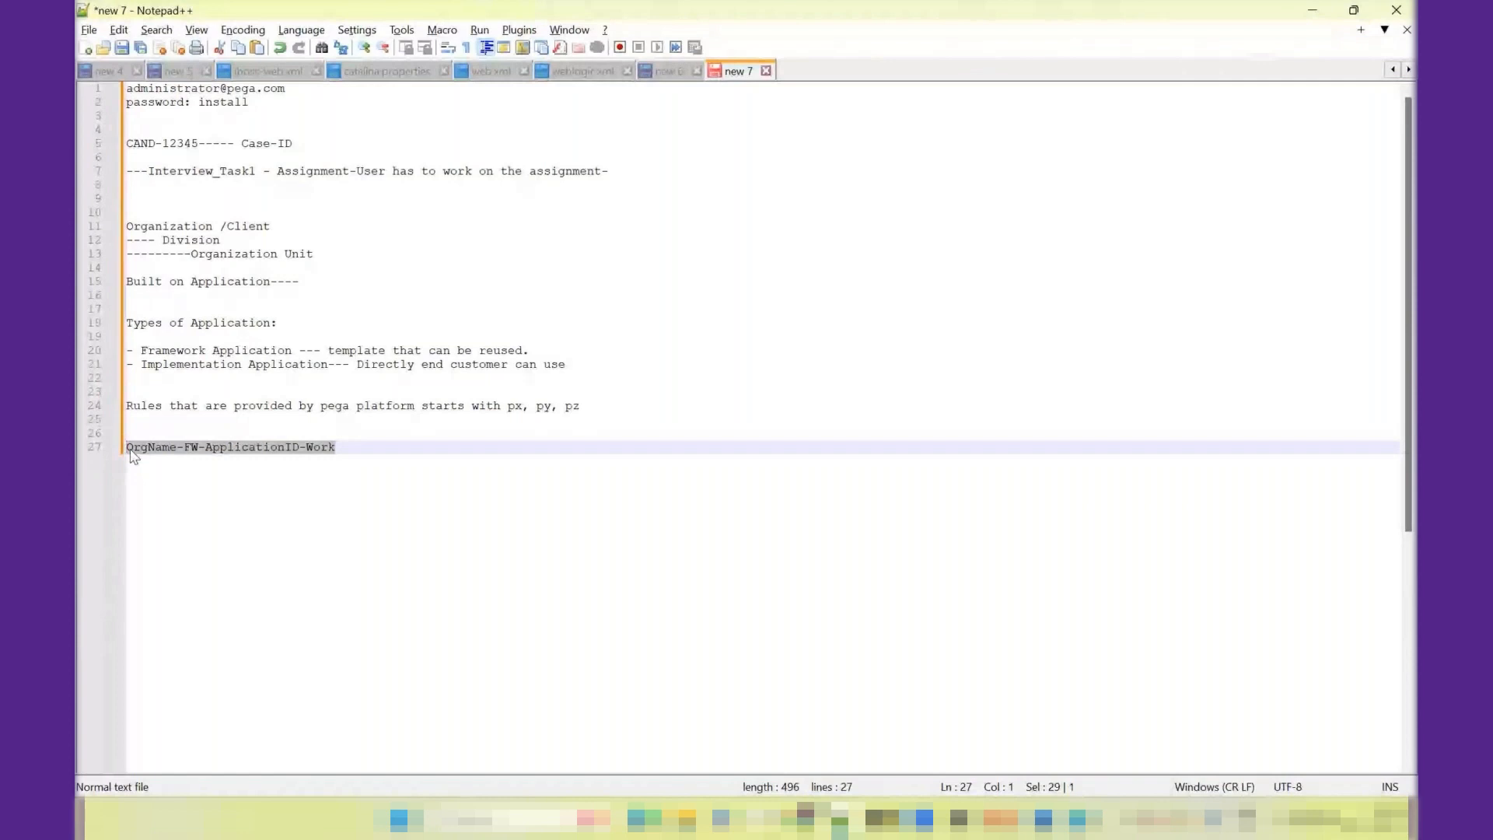
# - Switch back to Pega Dev Studio and review the application ID, organization name and class-layer organization fields
pyautogui.hotkey('alt', 'Tab')
pyautogui.click(538, 386)
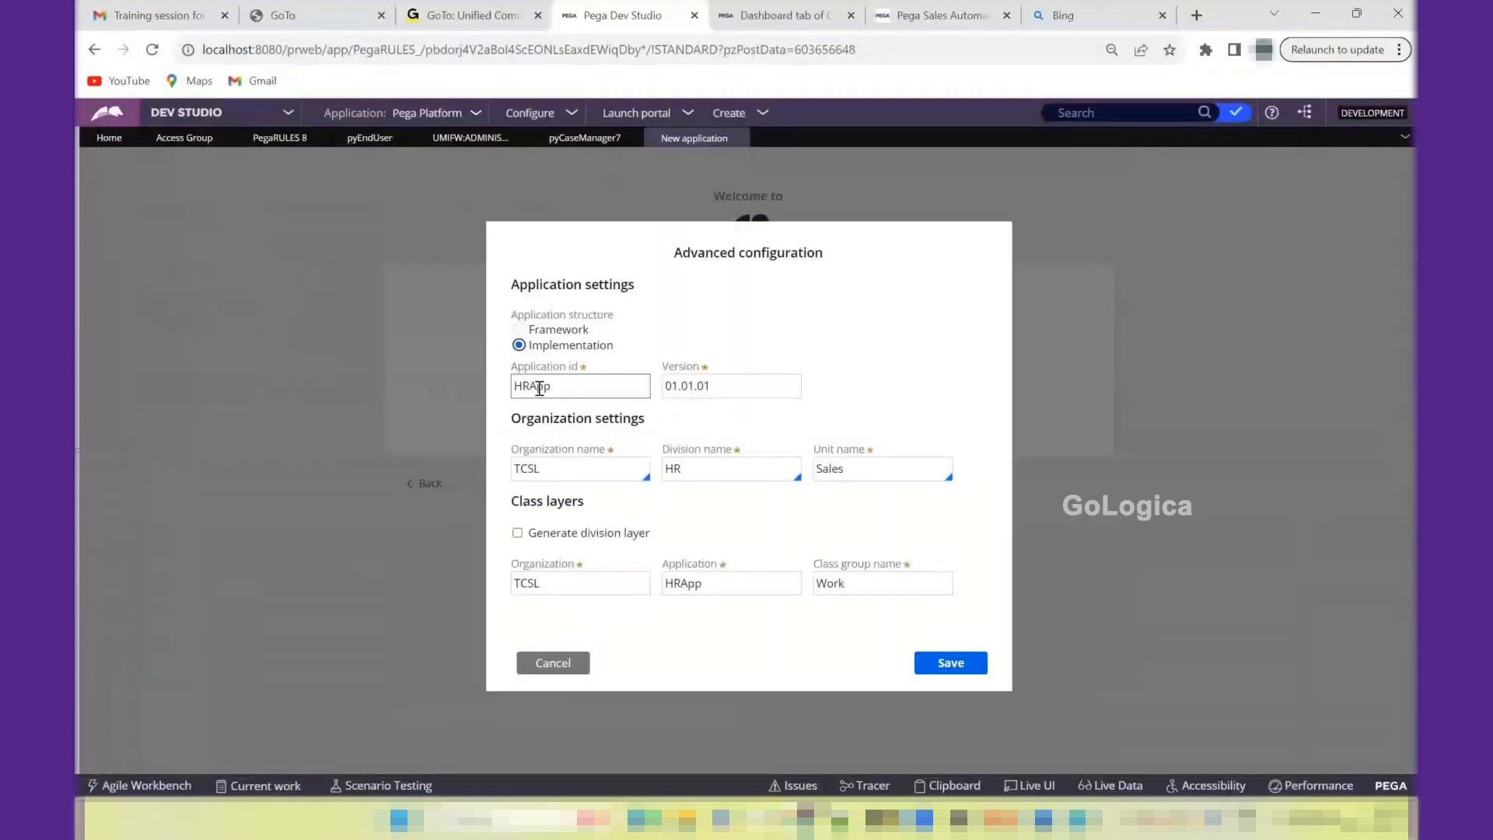
pyautogui.click(534, 468)
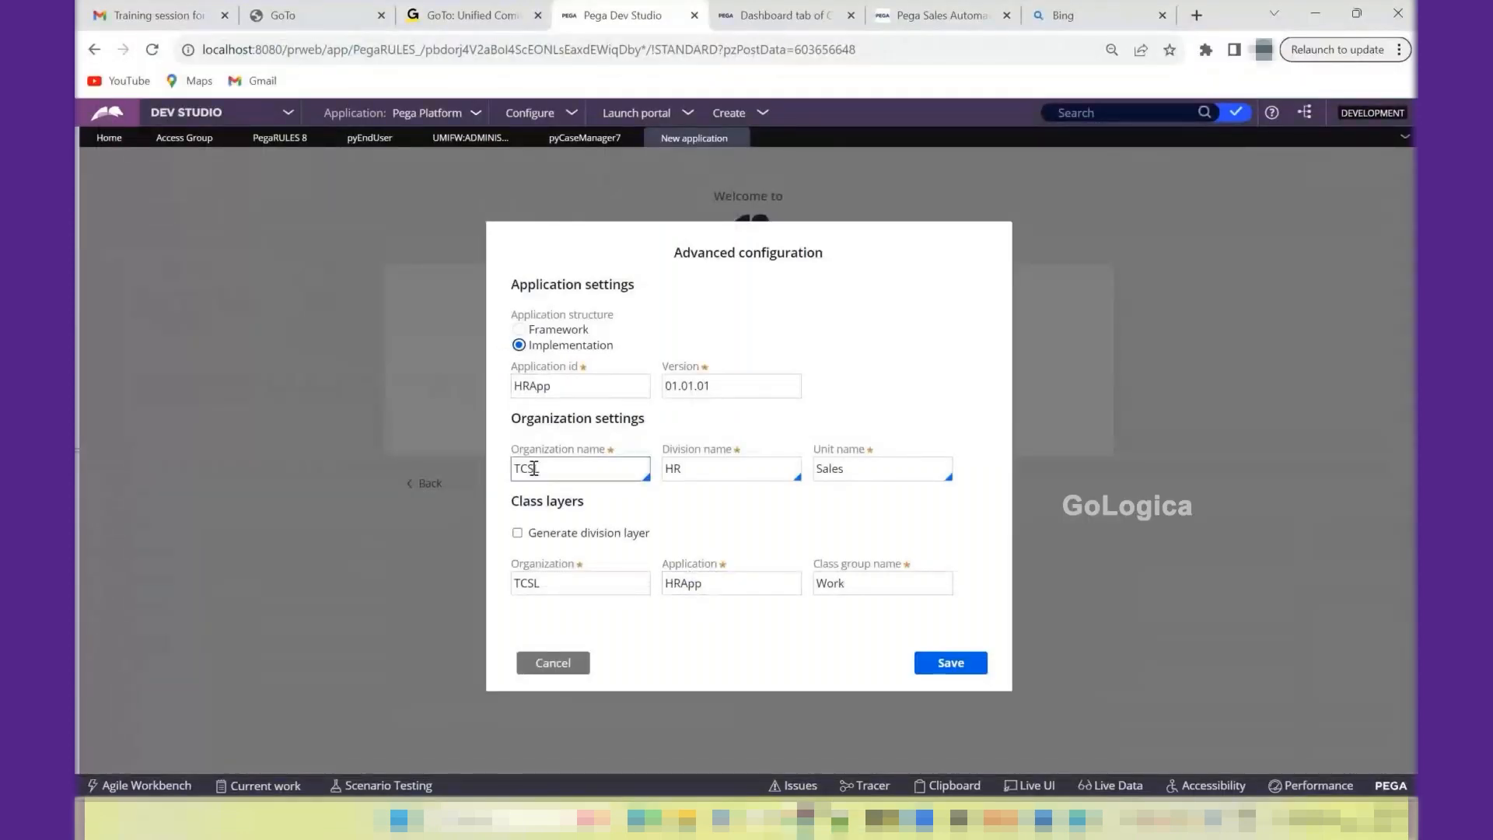
pyautogui.click(532, 579)
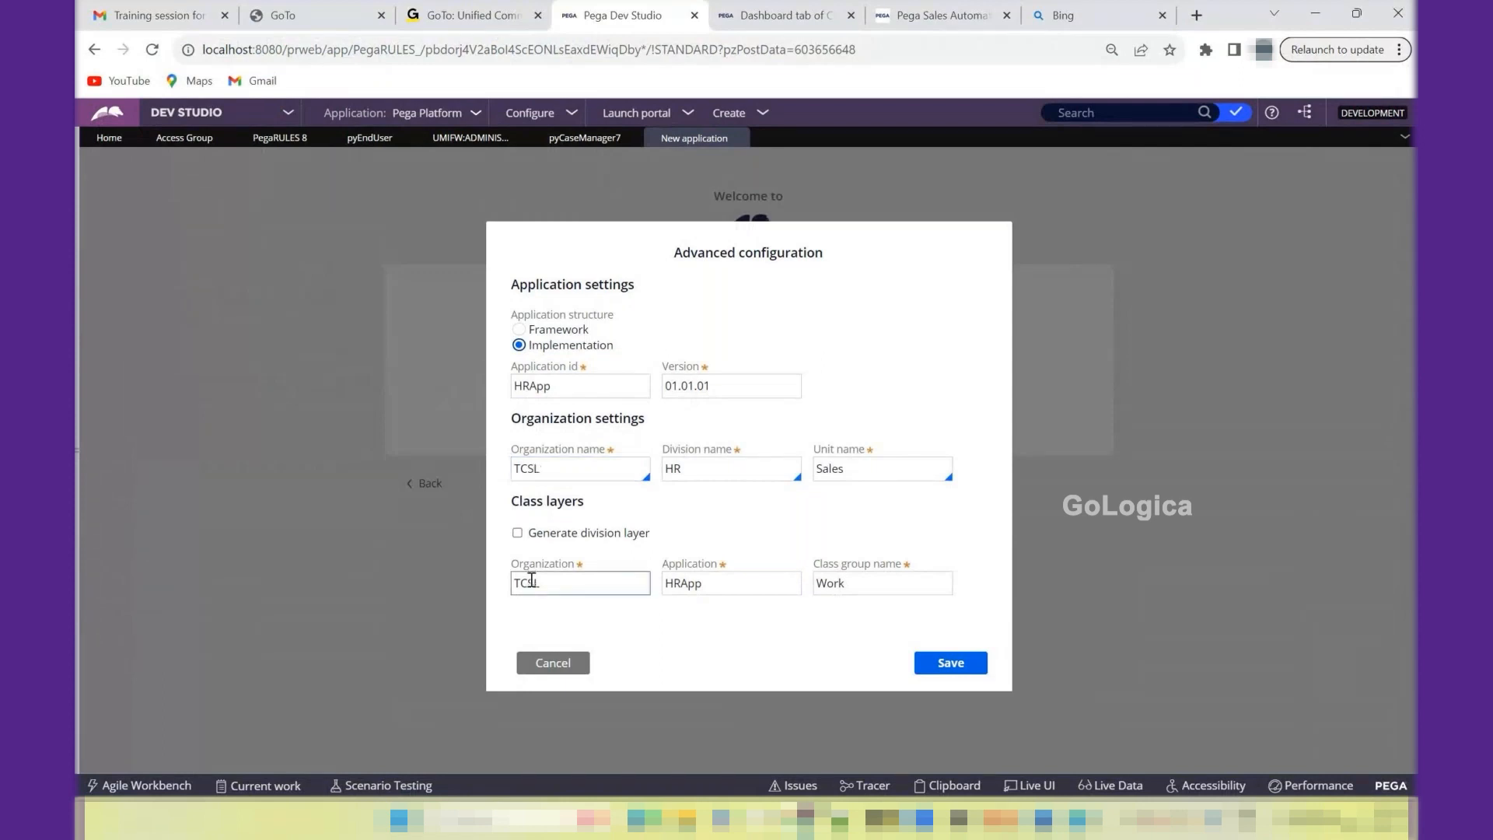
# - Enable the division layer and the unit layer for the class layers, and turn the division layer off again
pyautogui.click(517, 532)
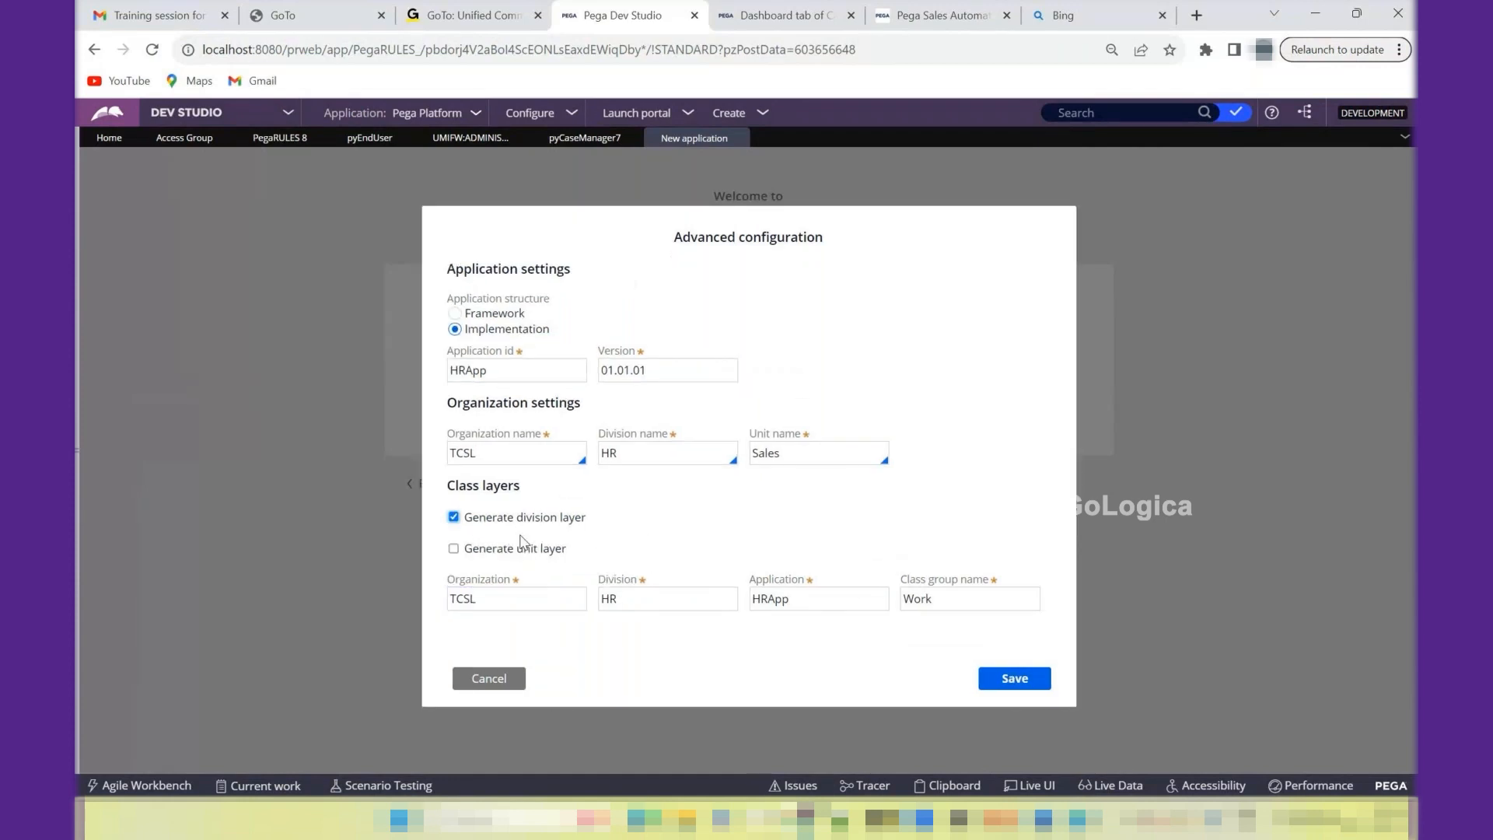
pyautogui.click(610, 595)
pyautogui.click(454, 551)
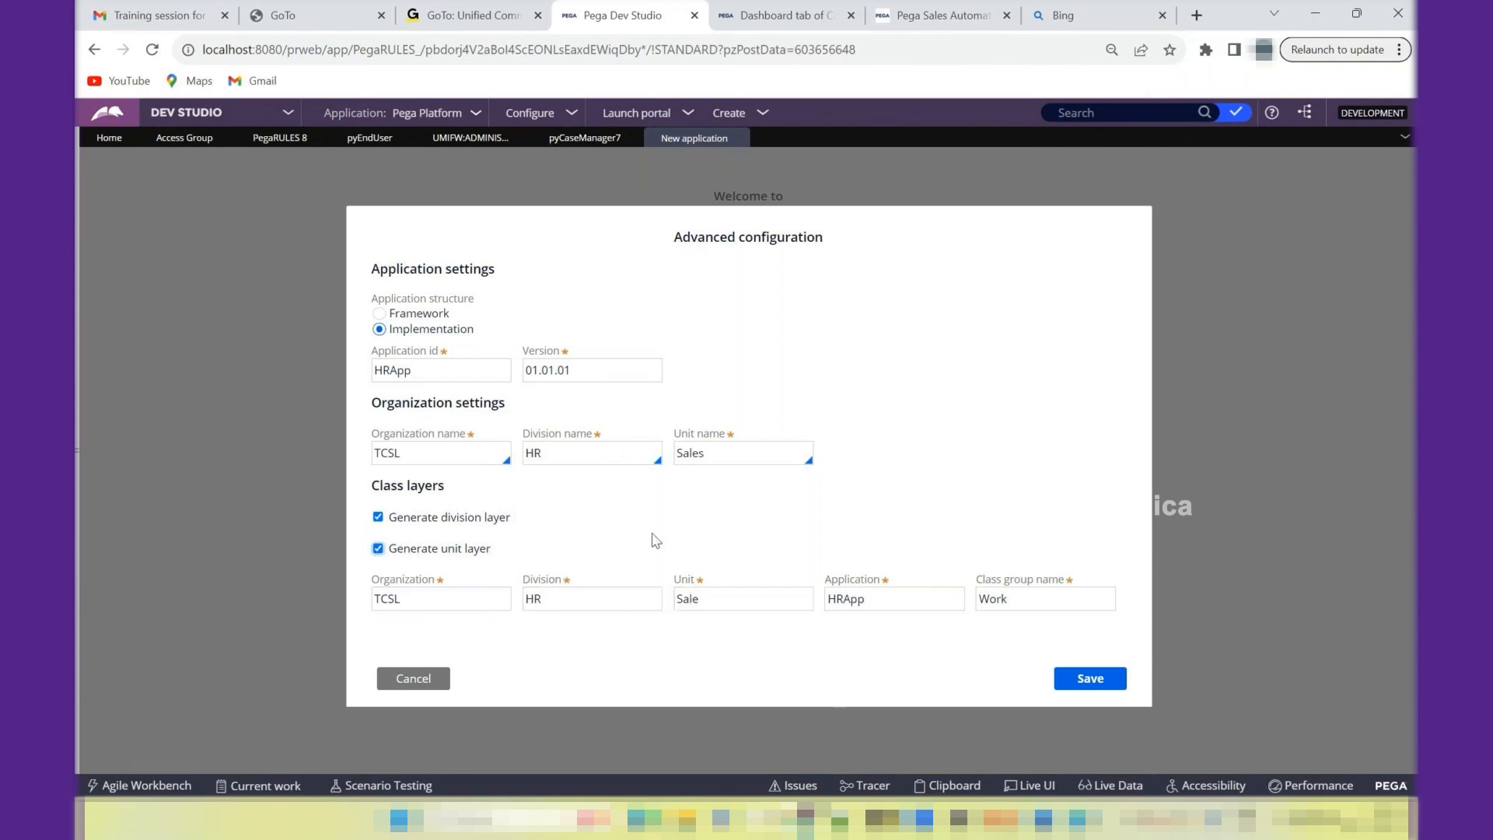
pyautogui.click(378, 517)
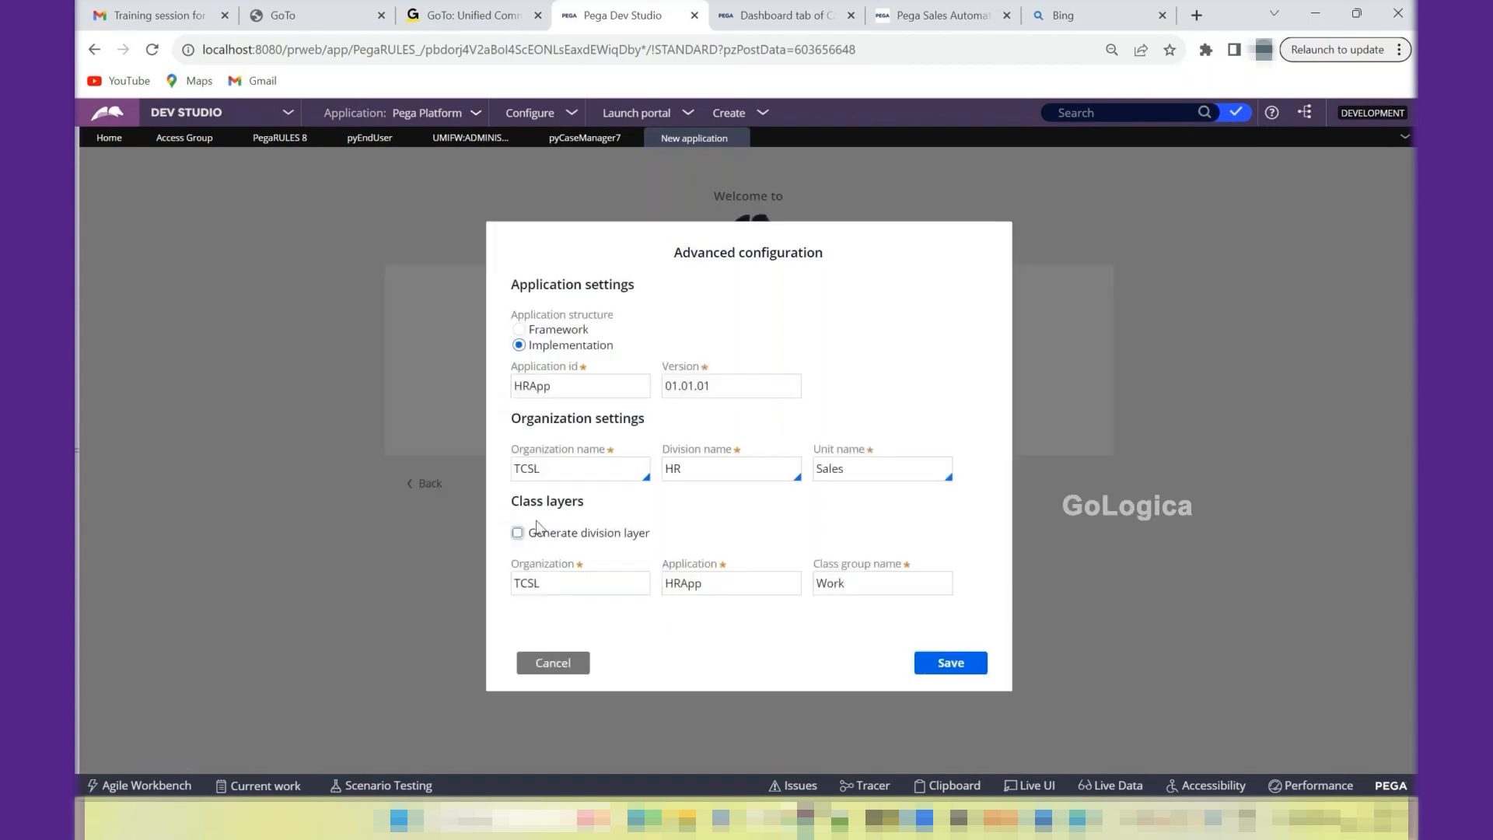
pyautogui.click(753, 588)
pyautogui.click(645, 560)
# - Examine the ruleset names and versions of the Pega Platform application record against the new application's version format
pyautogui.click(722, 385)
pyautogui.click(264, 148)
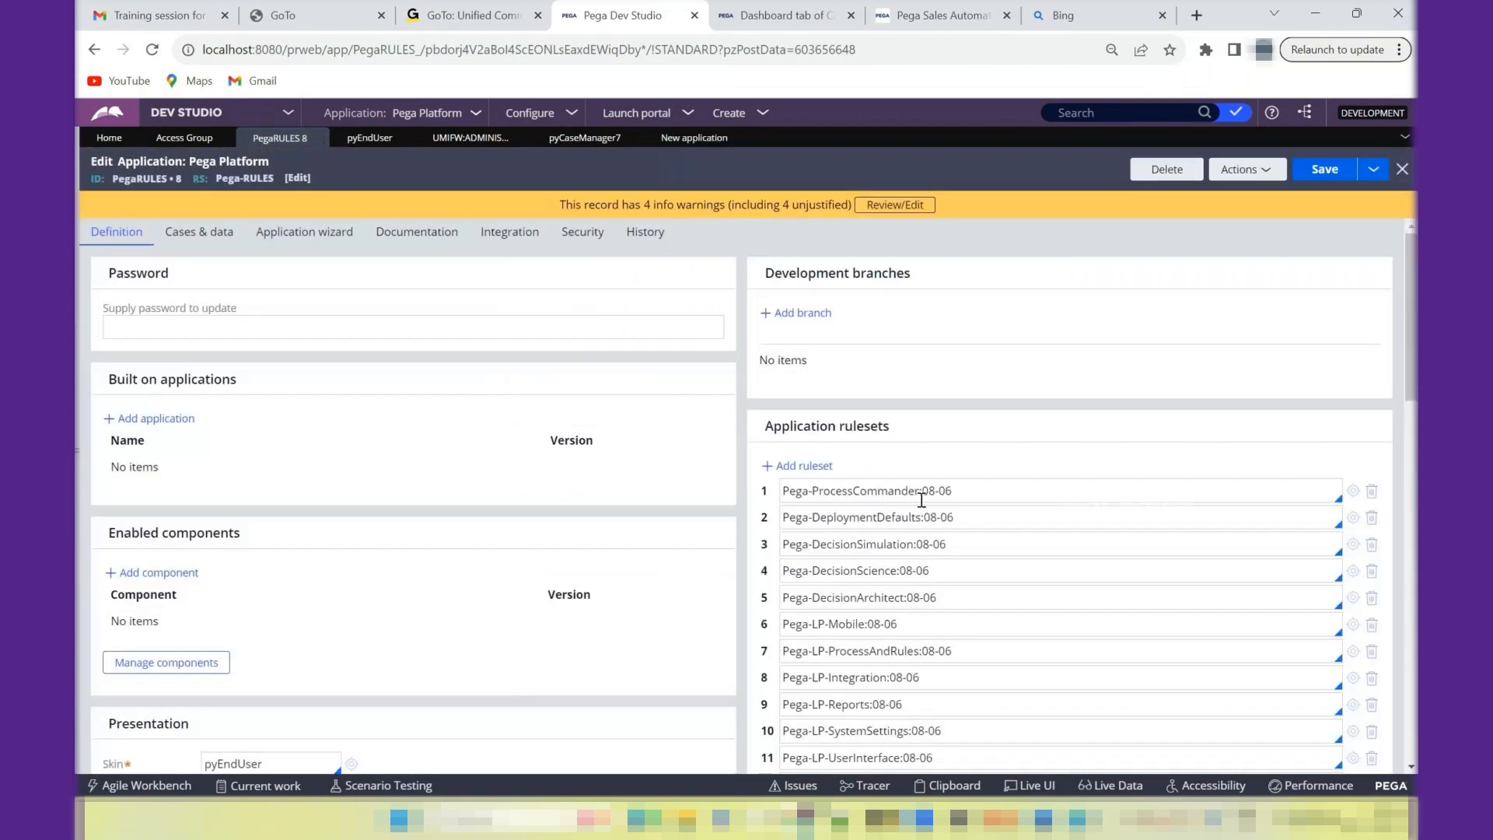
pyautogui.moveTo(920, 490); pyautogui.dragTo(936, 486)
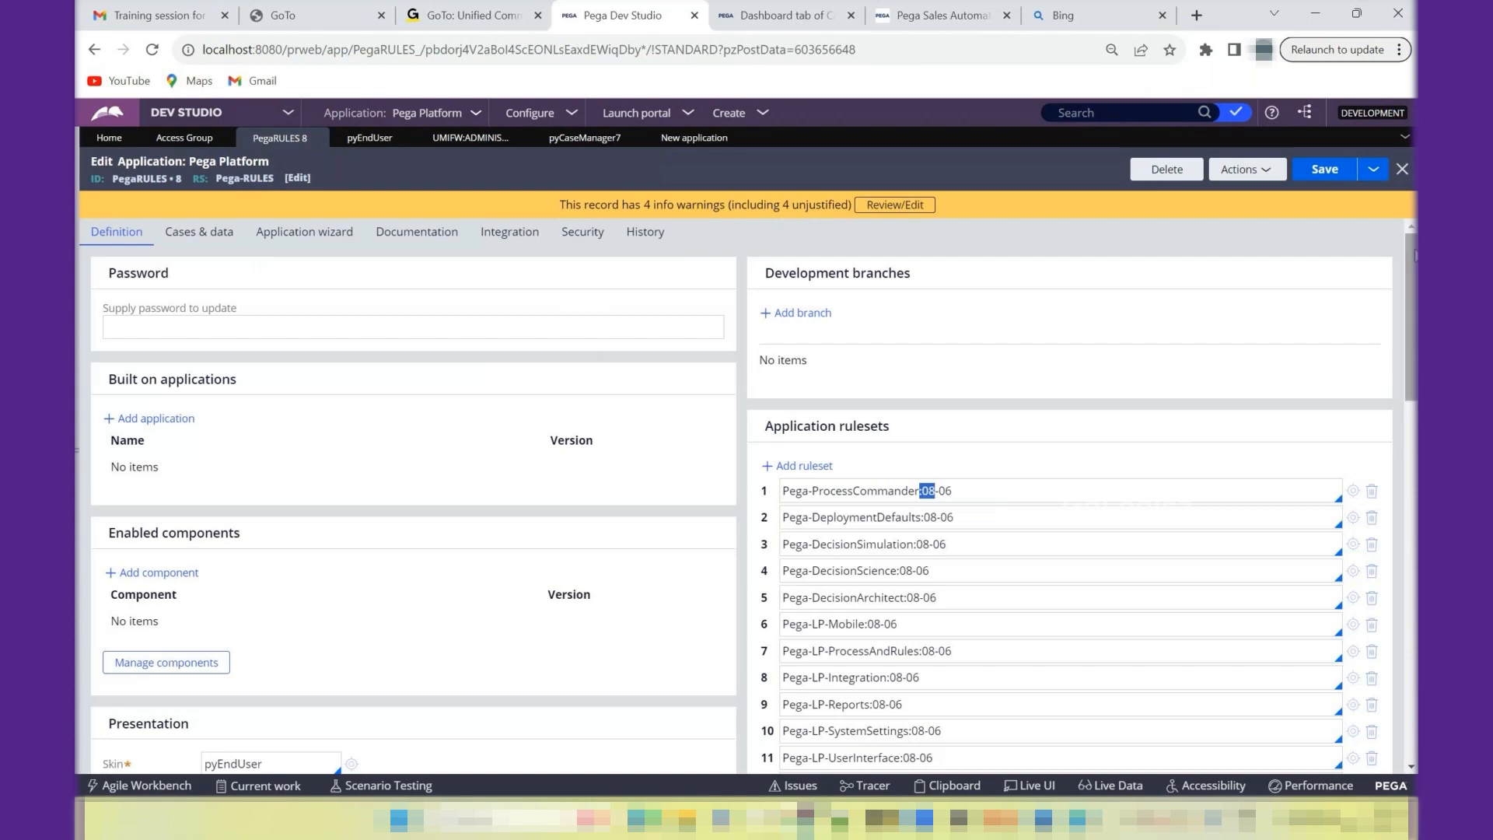
pyautogui.moveTo(1411, 256); pyautogui.dragTo(1411, 513)
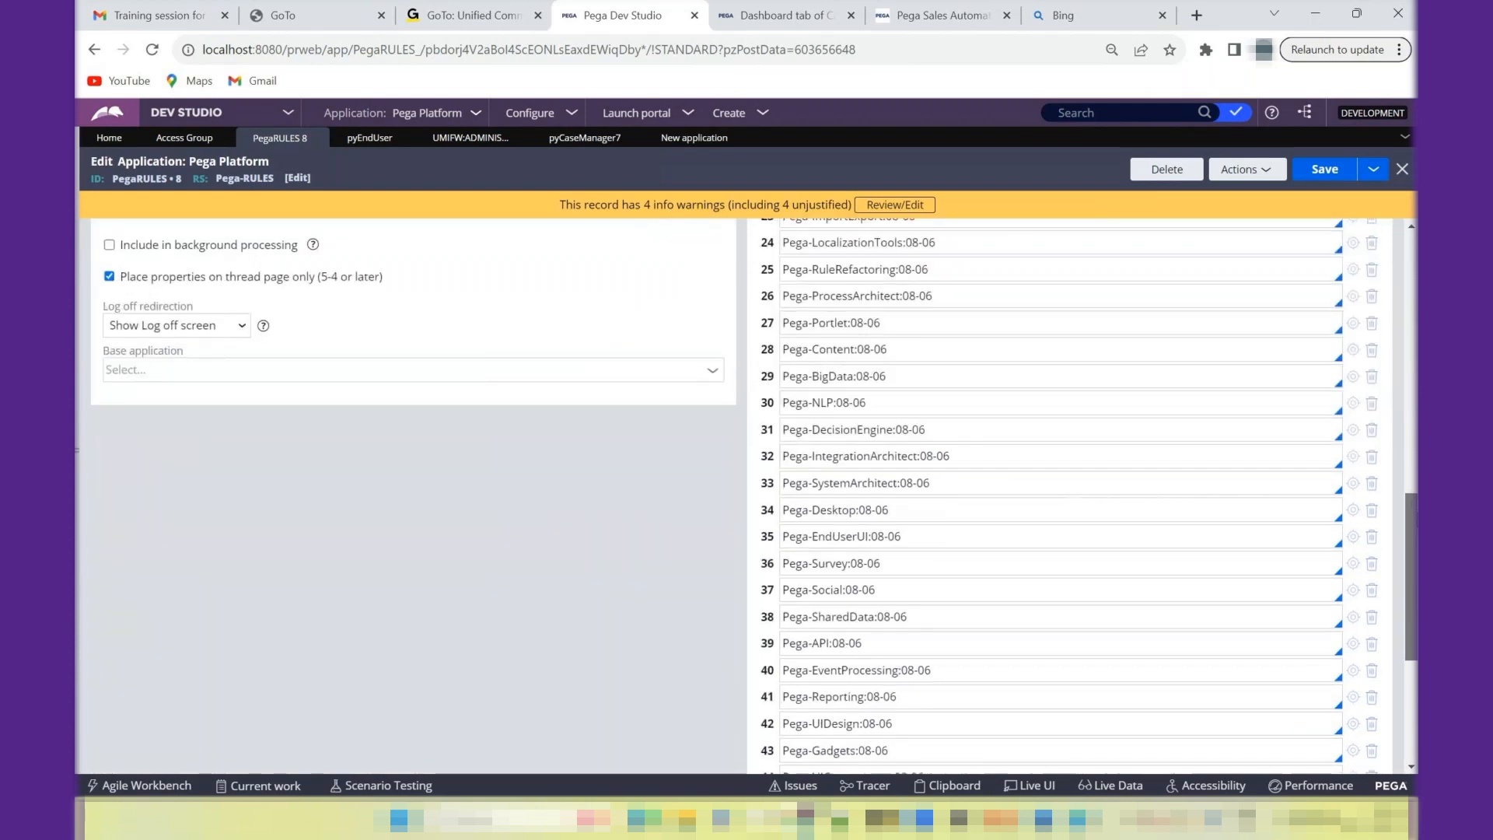
pyautogui.scroll(-4, 1020, 690)
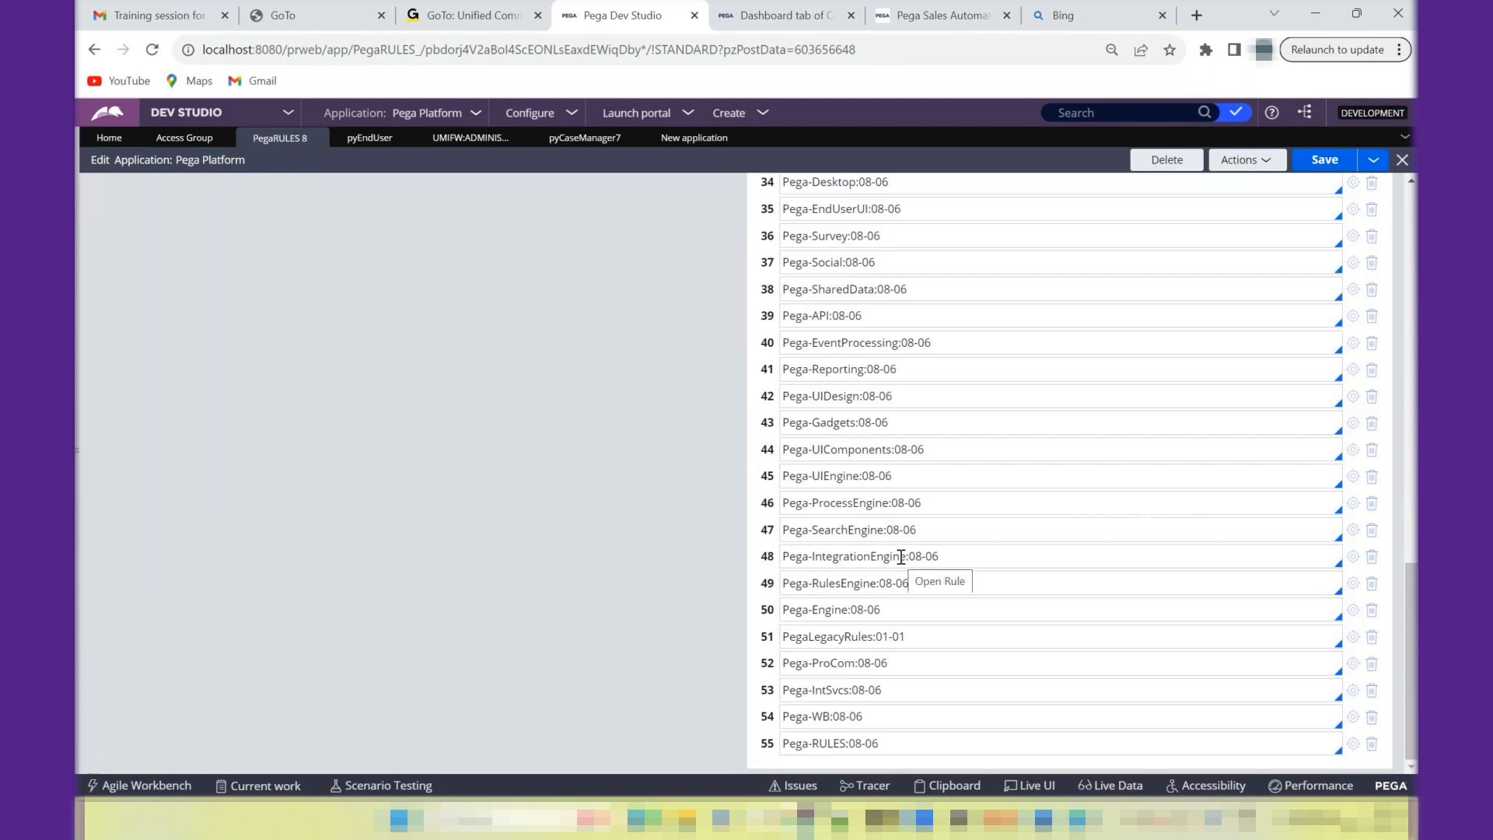
pyautogui.moveTo(1411, 633); pyautogui.dragTo(1380, 256)
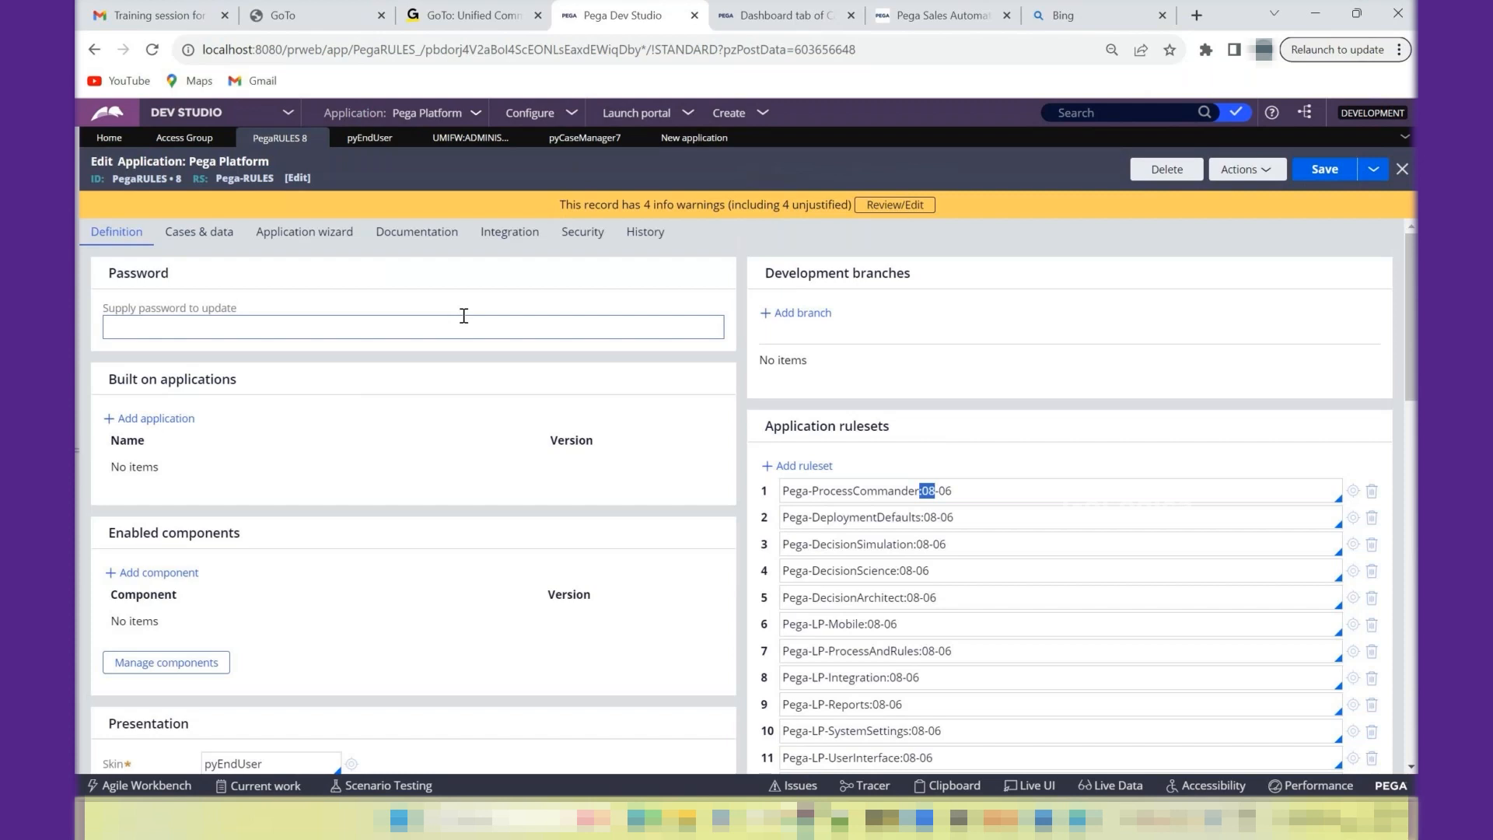
# - Return to the new application's advanced configuration and try to save it with the application ID HRApp
pyautogui.hotkey('alt', 'Tab')
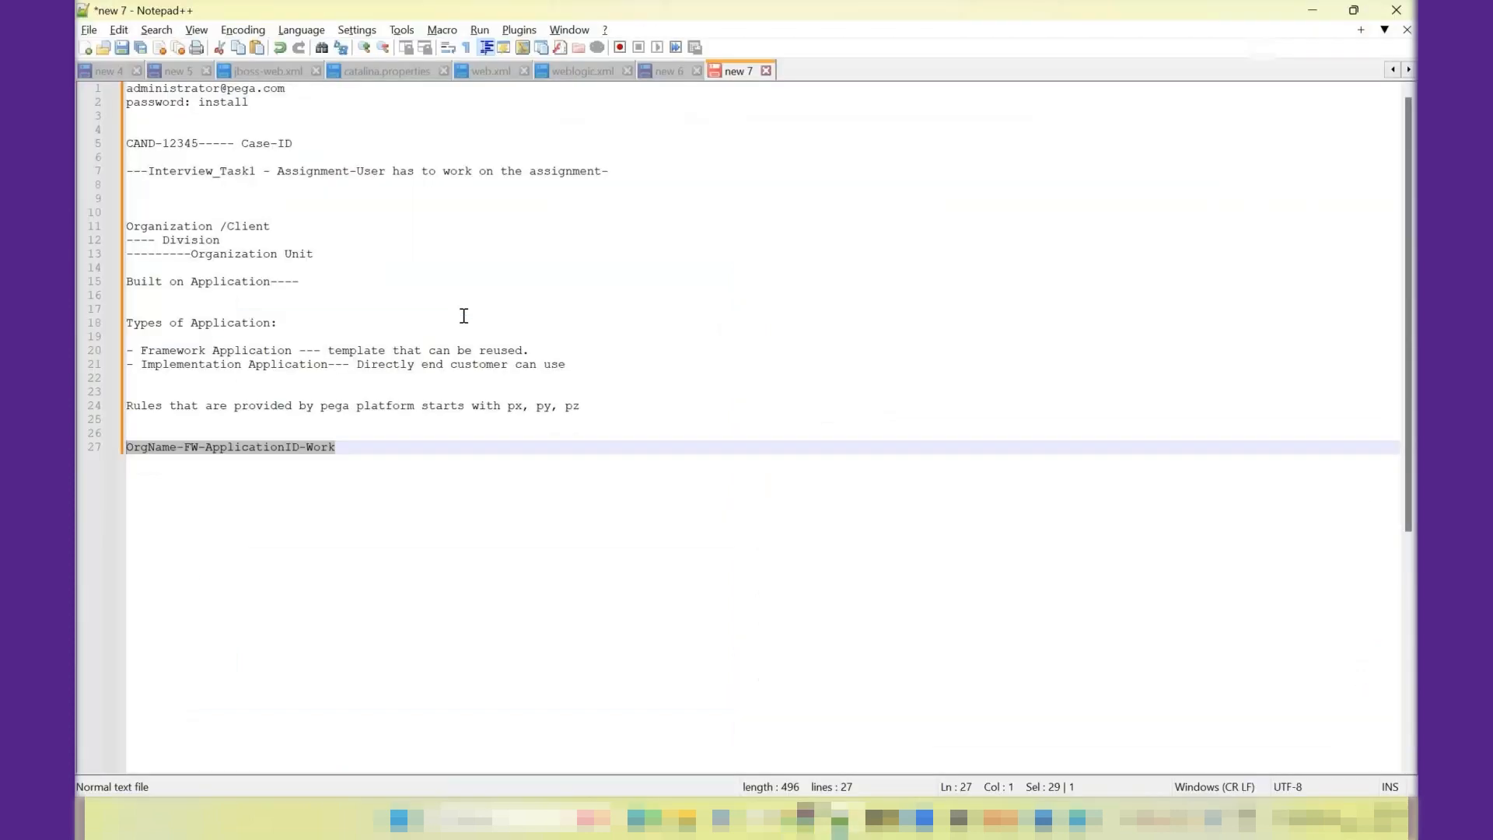
pyautogui.hotkey('alt', 'Tab')
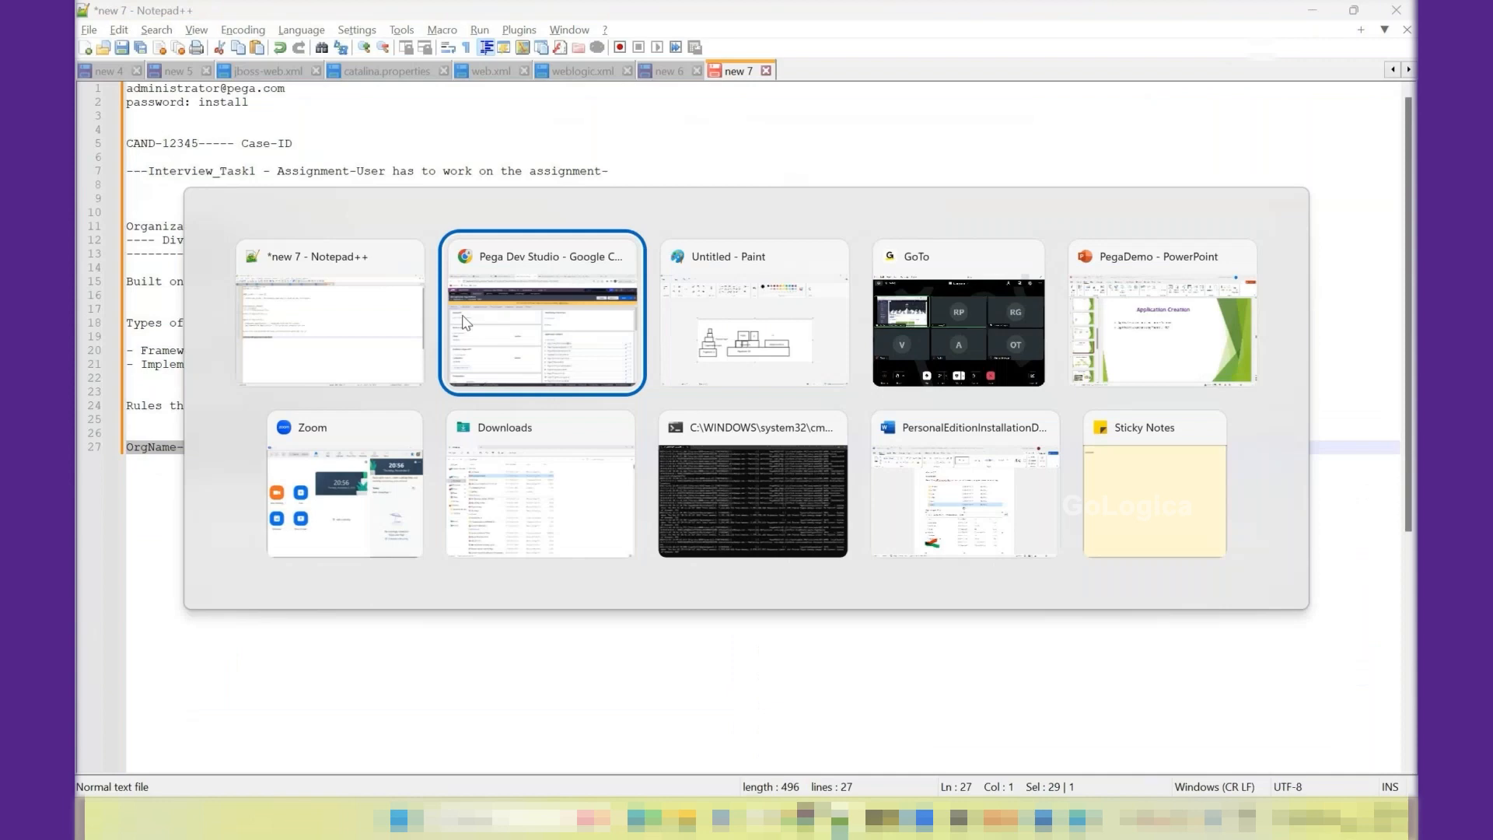
pyautogui.click(465, 322)
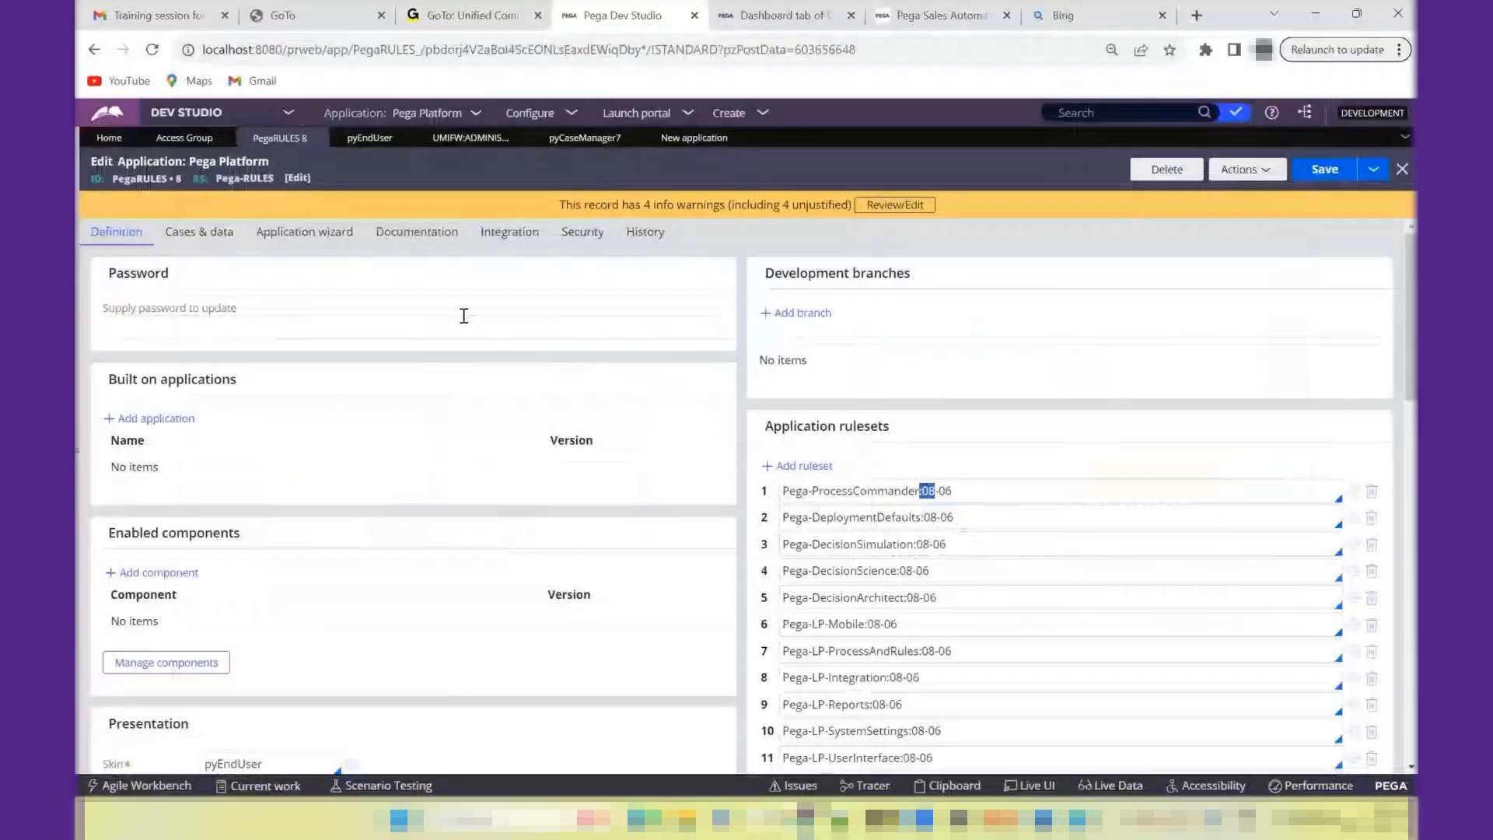
pyautogui.click(689, 139)
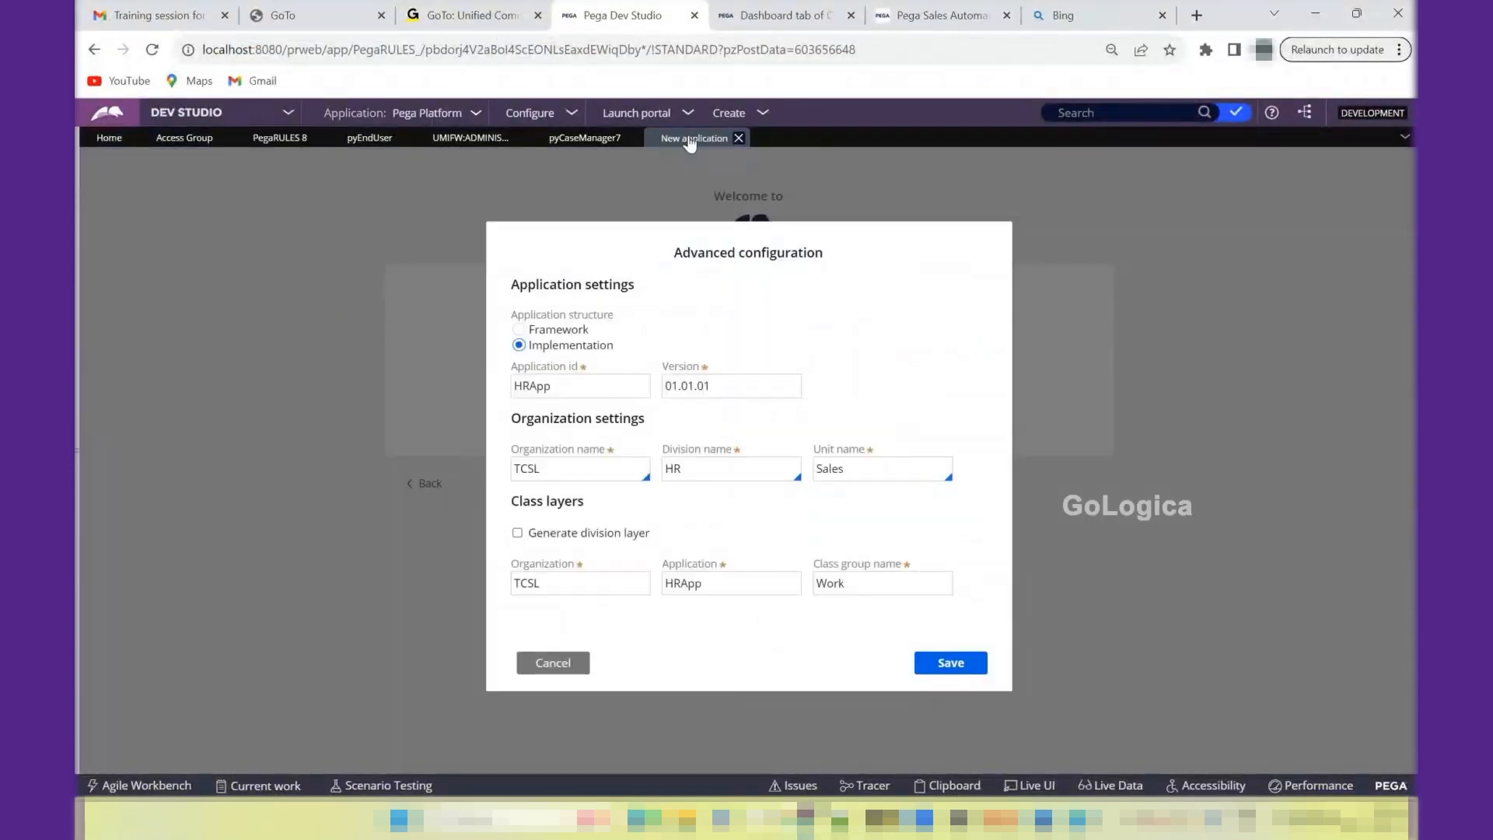
pyautogui.click(948, 669)
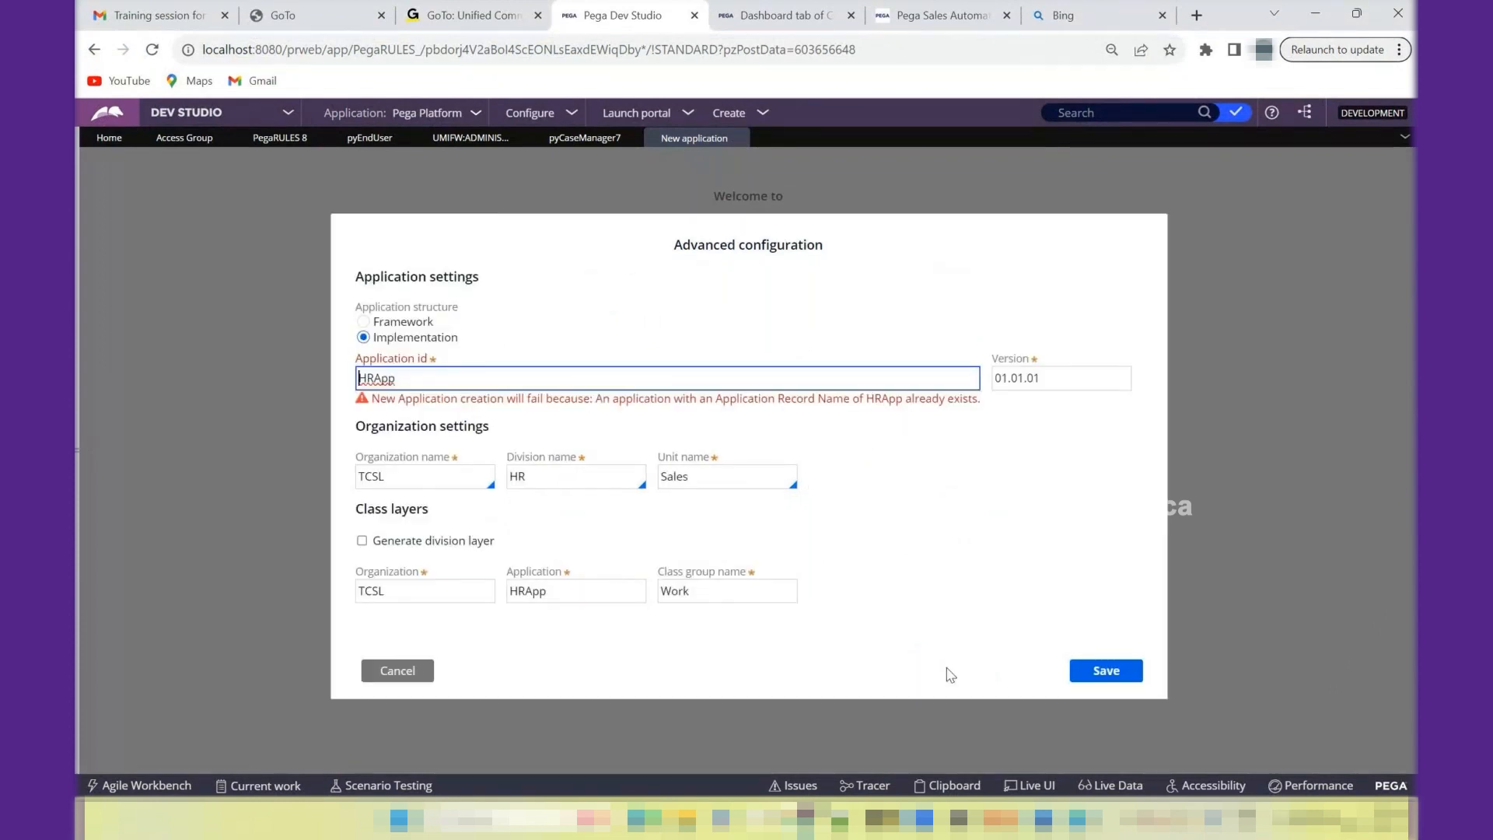
# - Change the application ID to HRAppFW, set the application structure to Framework, and save the advanced configuration
pyautogui.click(420, 387)
pyautogui.press('BackSpace')
pyautogui.write('pFW')
pyautogui.click(366, 320)
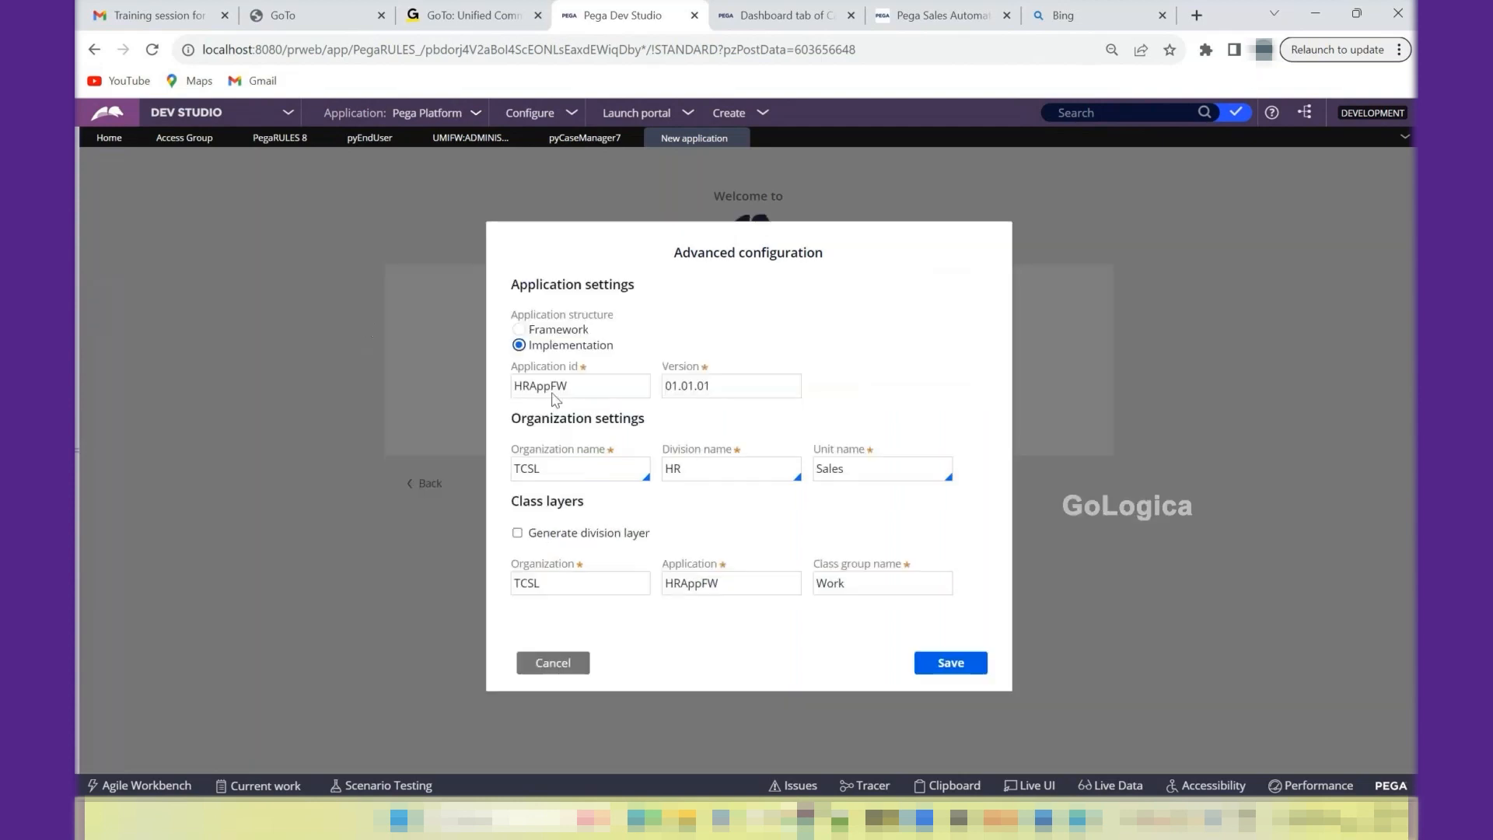
pyautogui.click(520, 329)
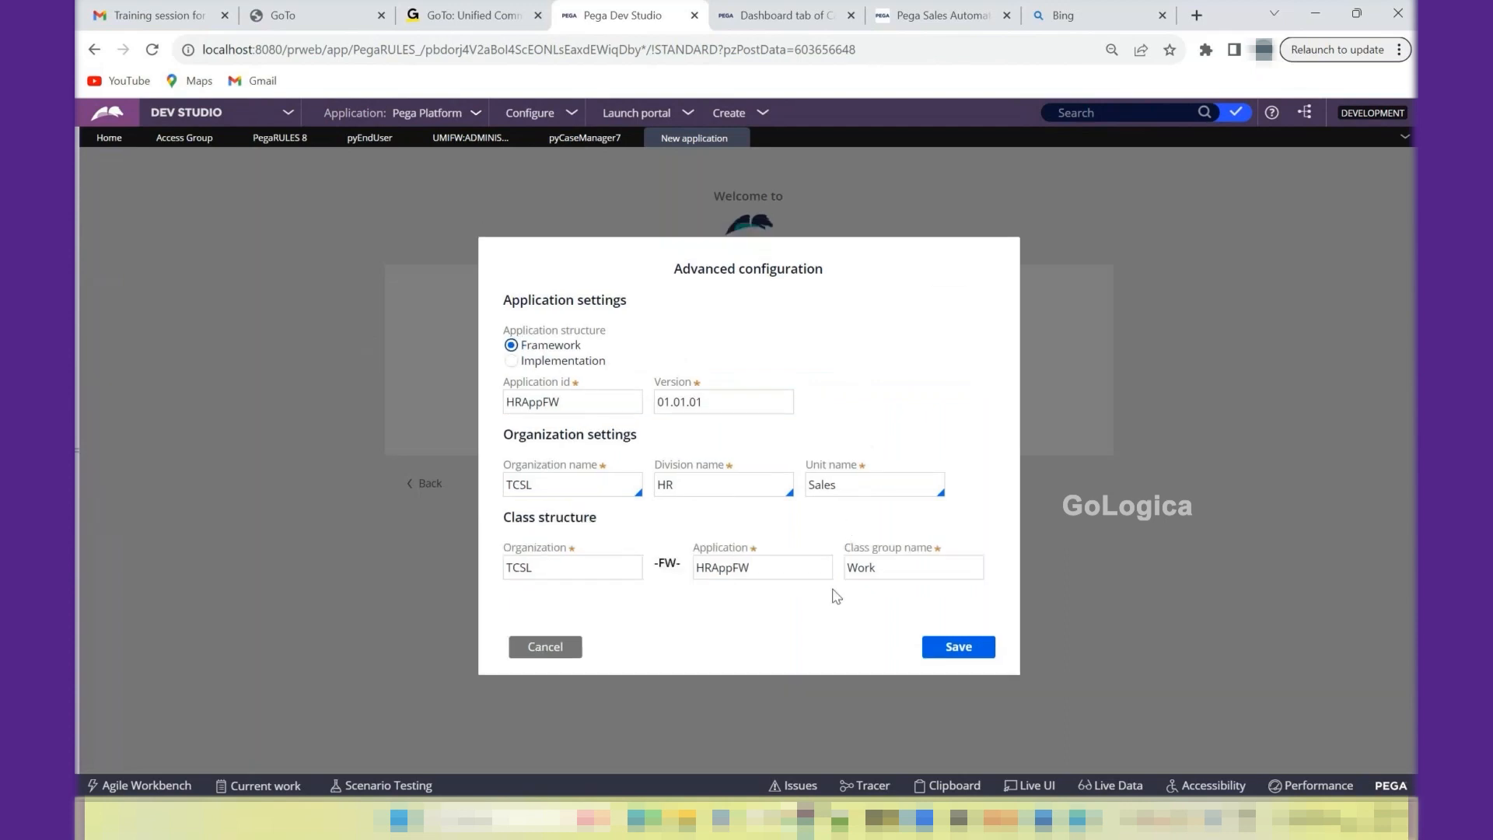
pyautogui.click(958, 650)
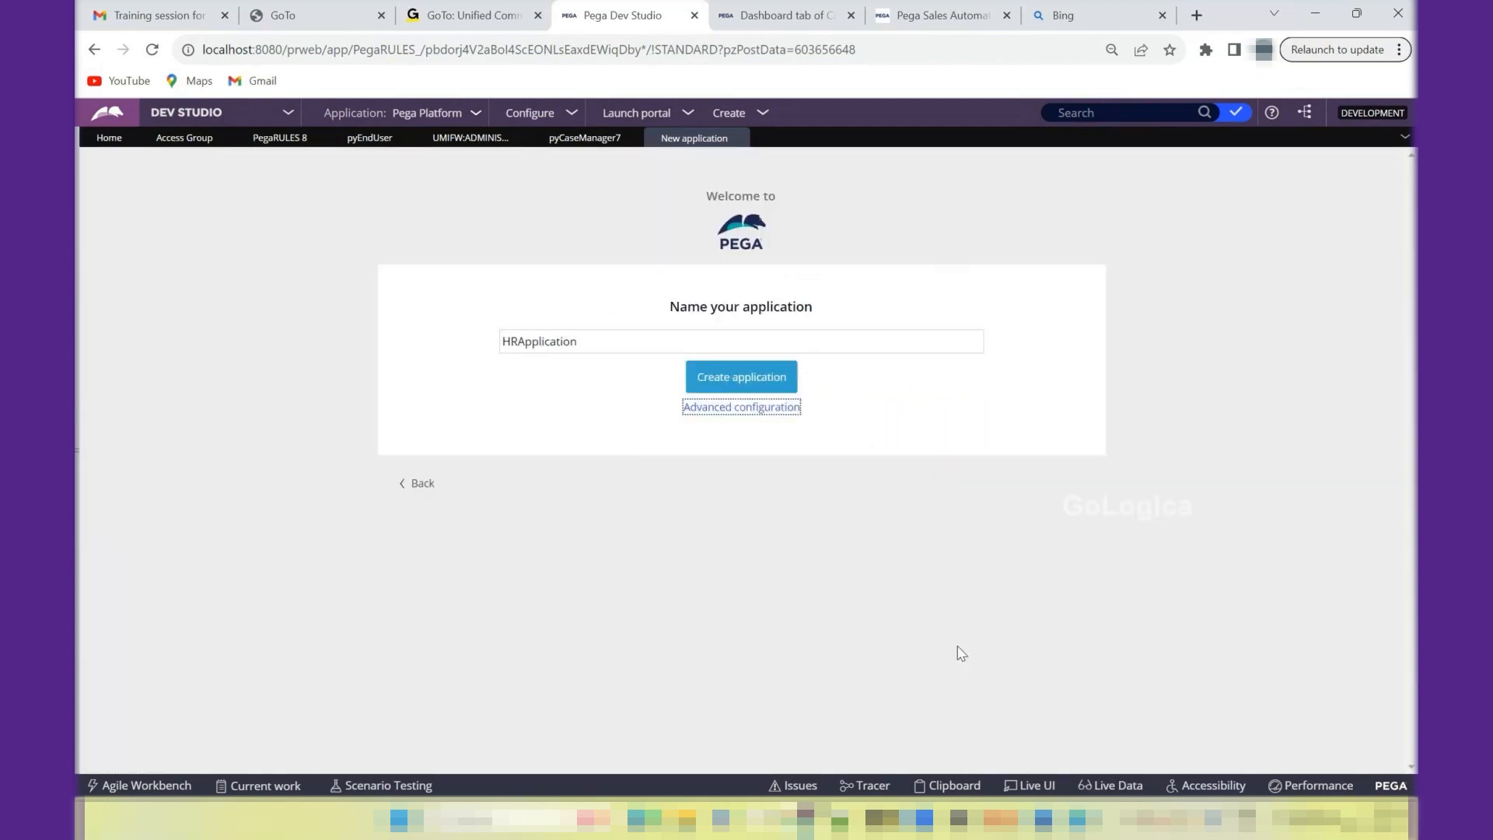
# - Rename the application to "HRApplication FW" and create it
pyautogui.click(597, 343)
pyautogui.write('FW')
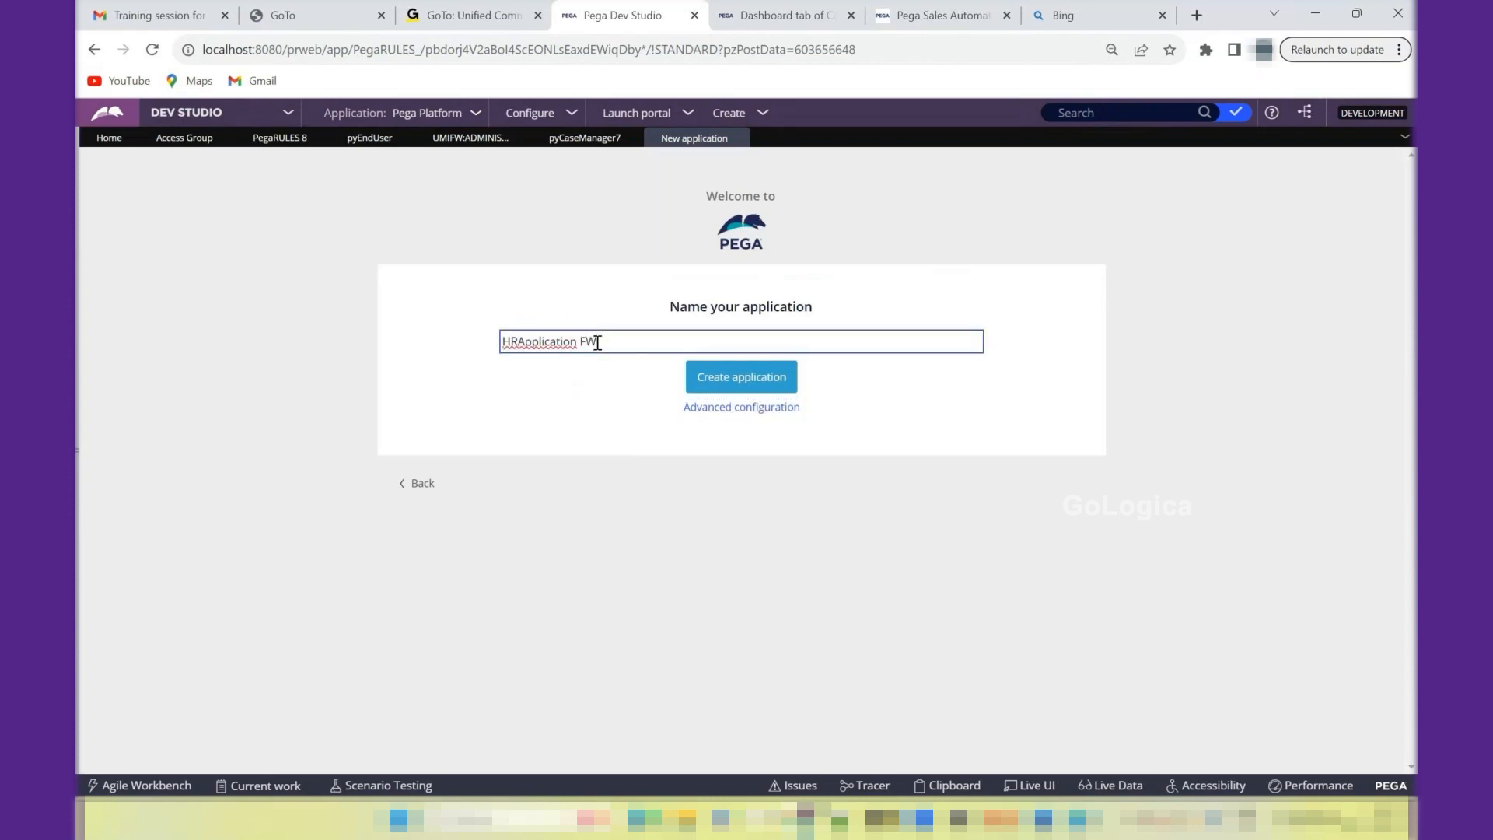
pyautogui.click(731, 382)
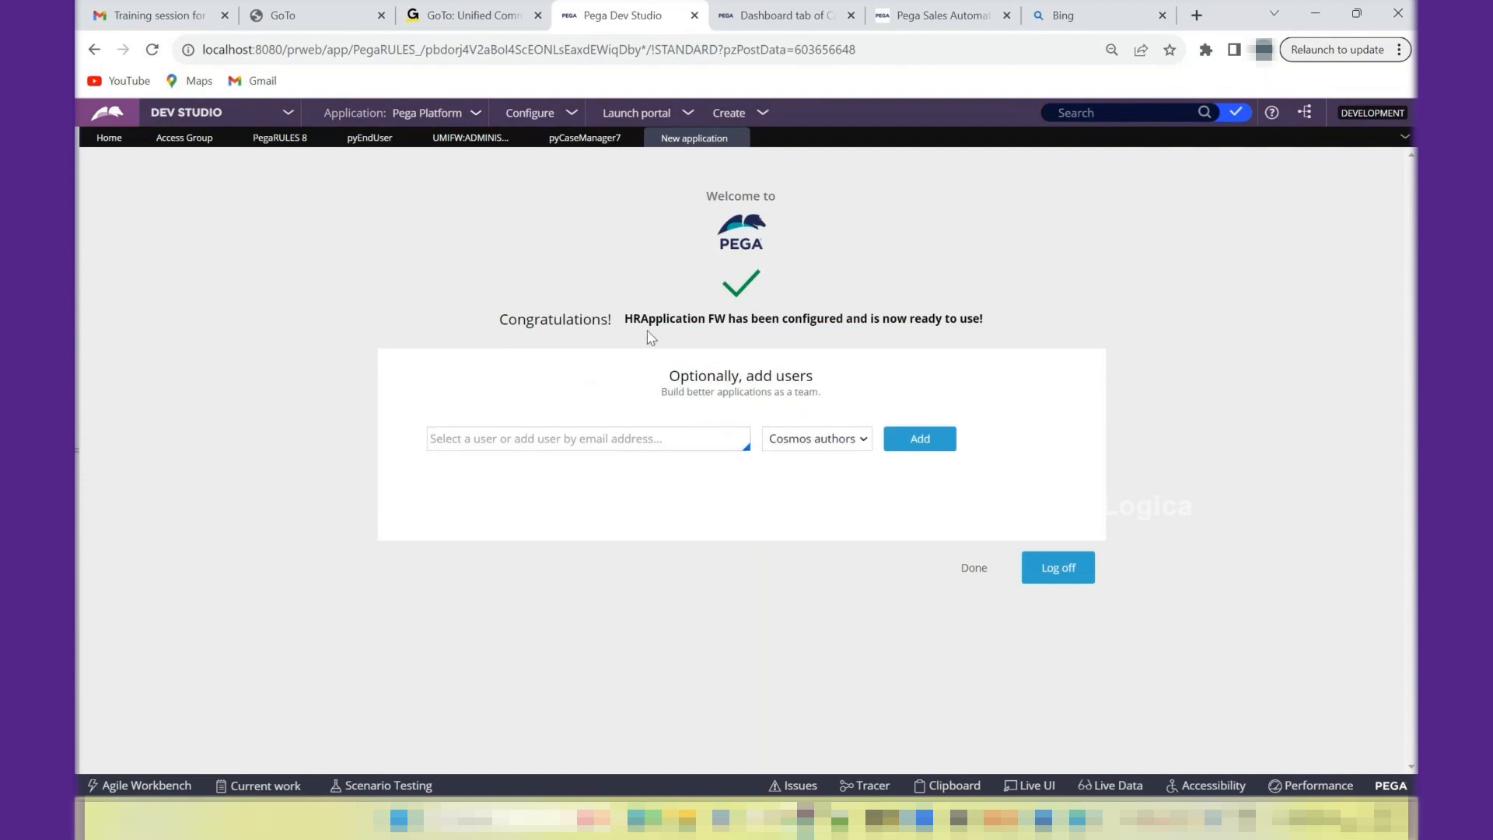
pyautogui.click(666, 440)
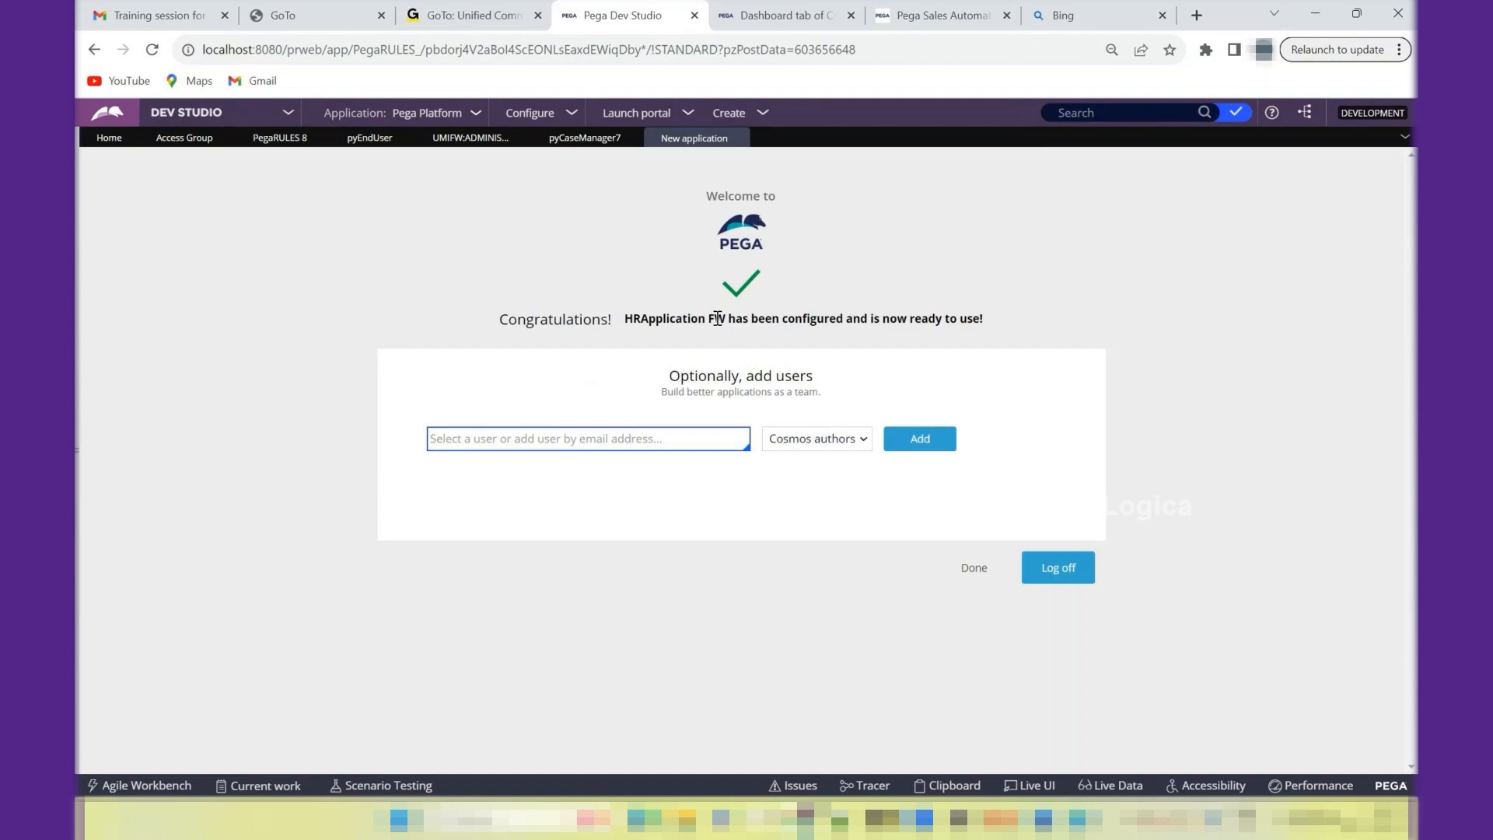
pyautogui.write('ra')
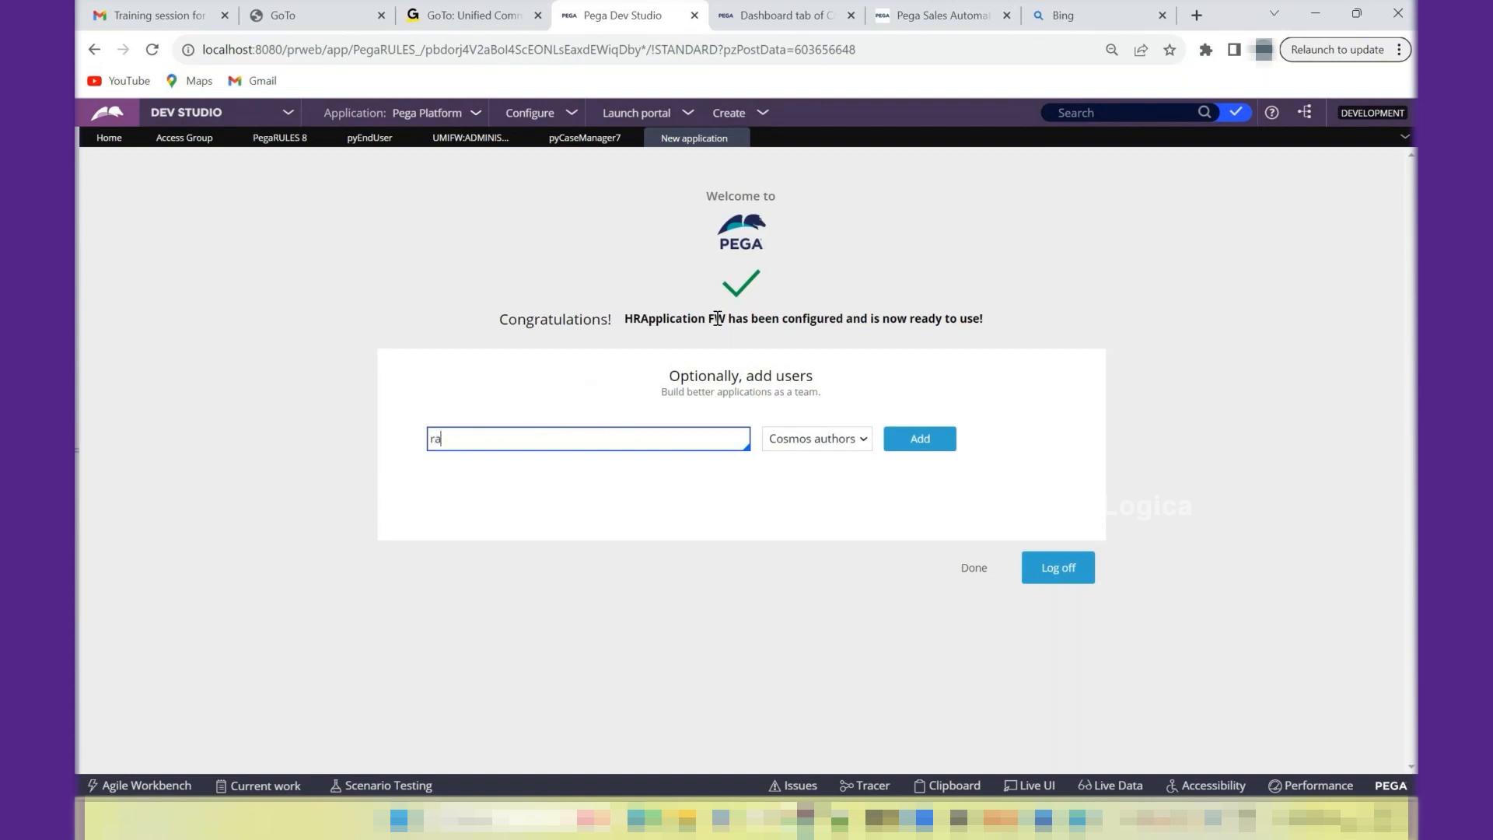
pyautogui.write('viraj')
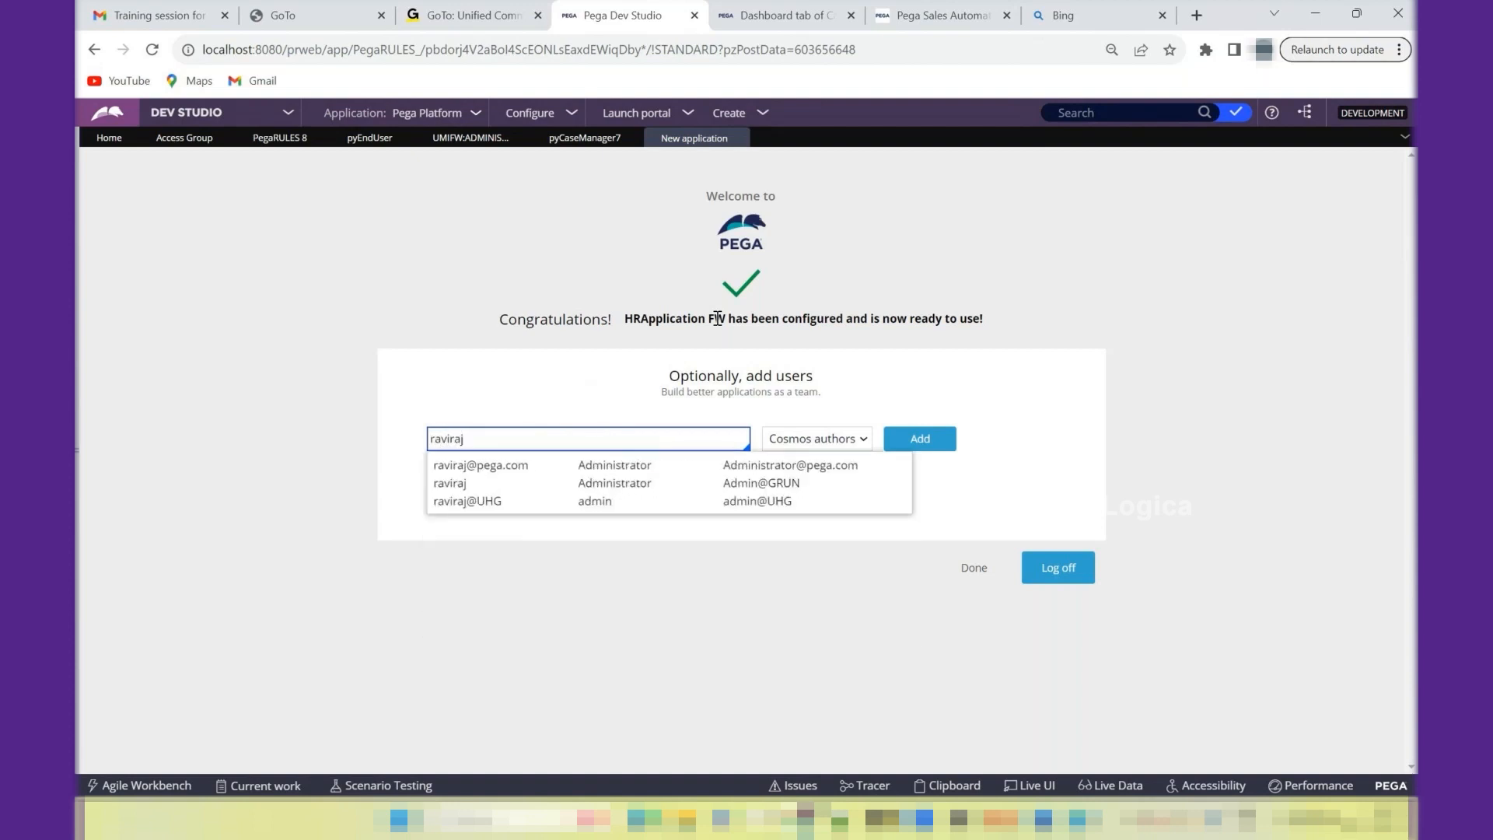
pyautogui.write('HR')
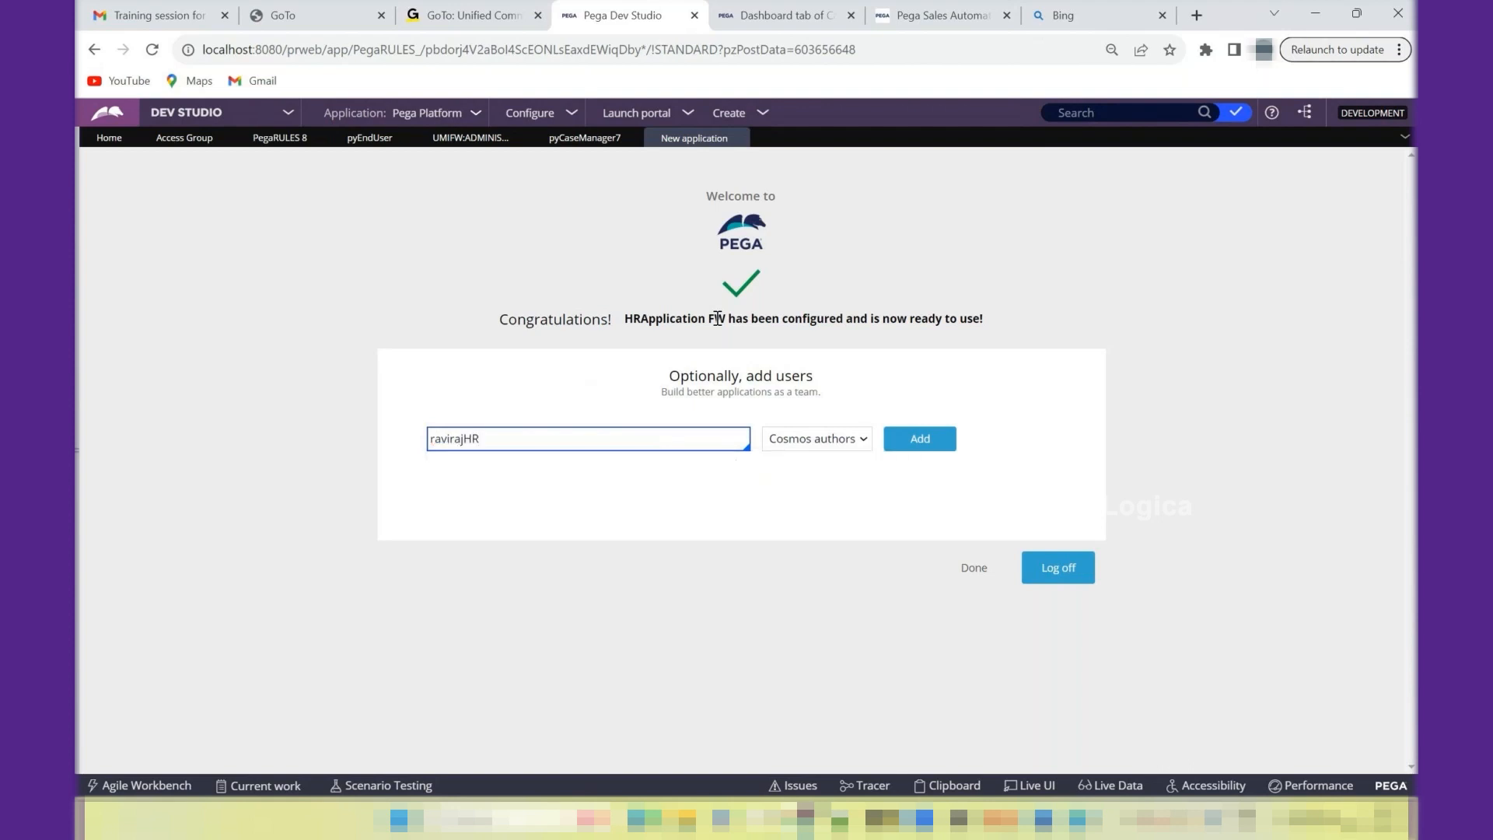
# - Try to add "recruiter" as a user of the new application with the Cosmos authors role
pyautogui.hotkey('ctrl', 'a')
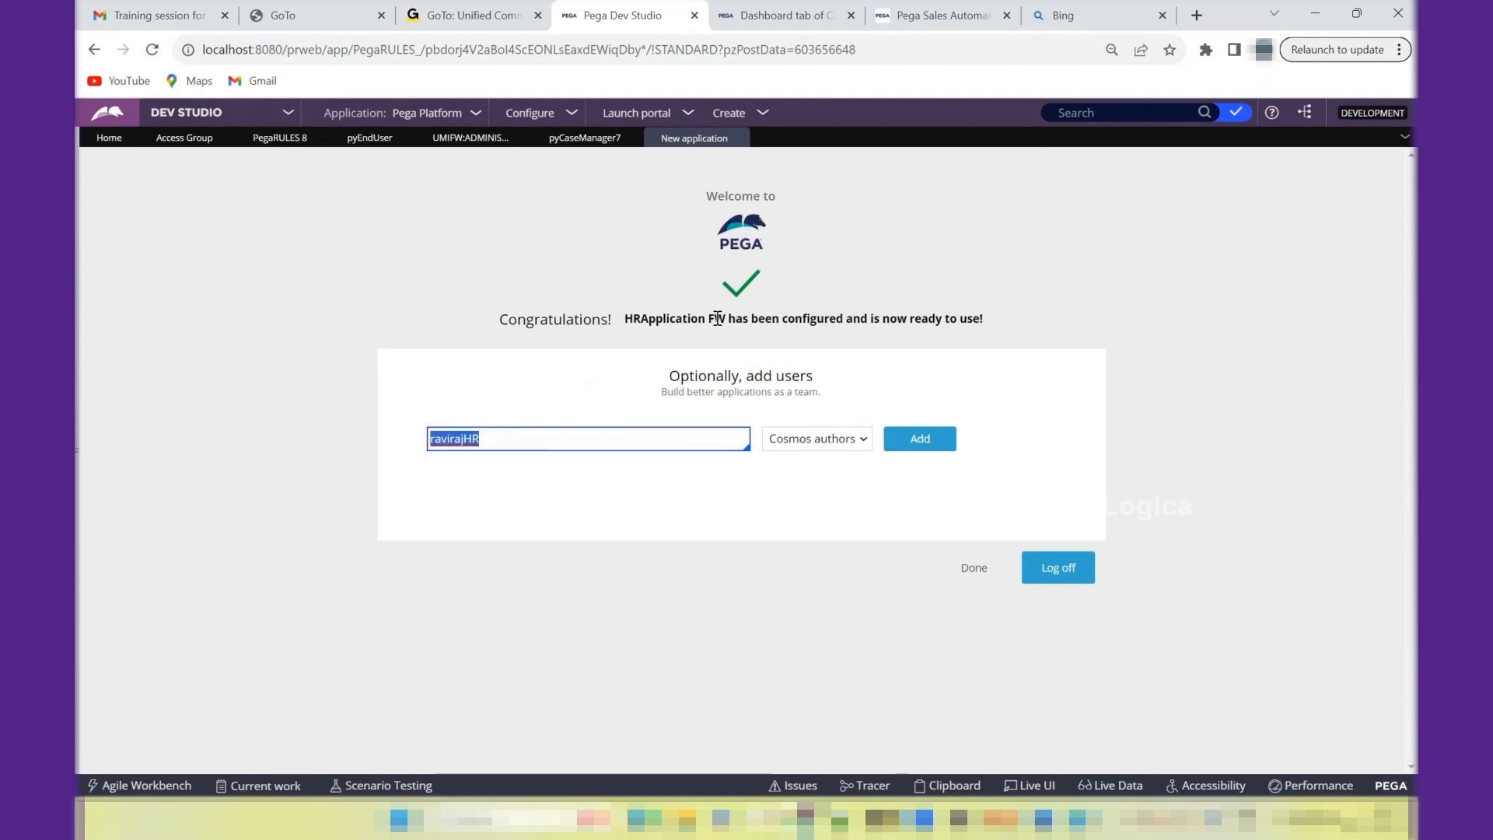
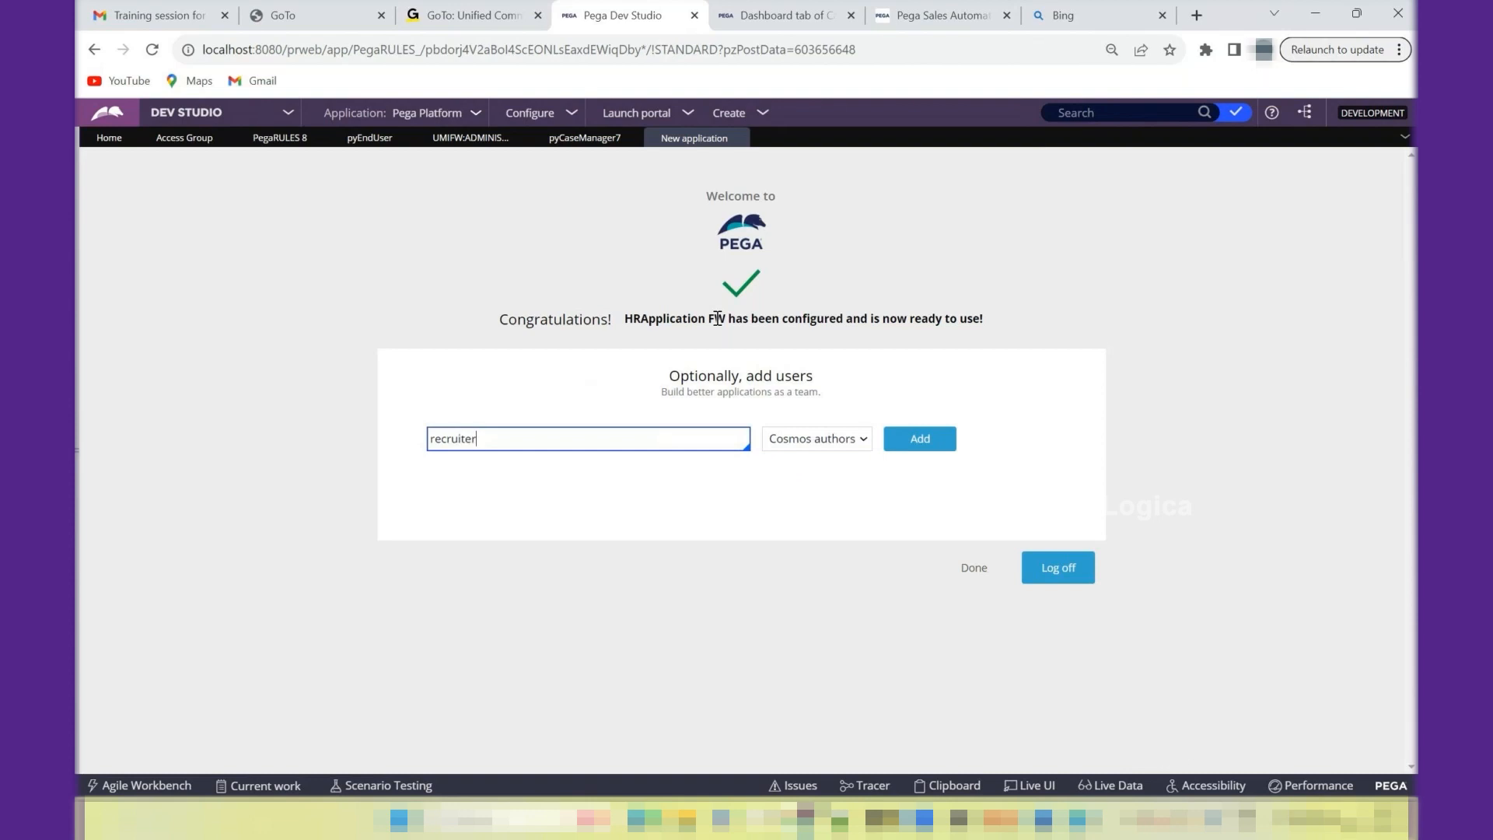
pyautogui.press('Tab')
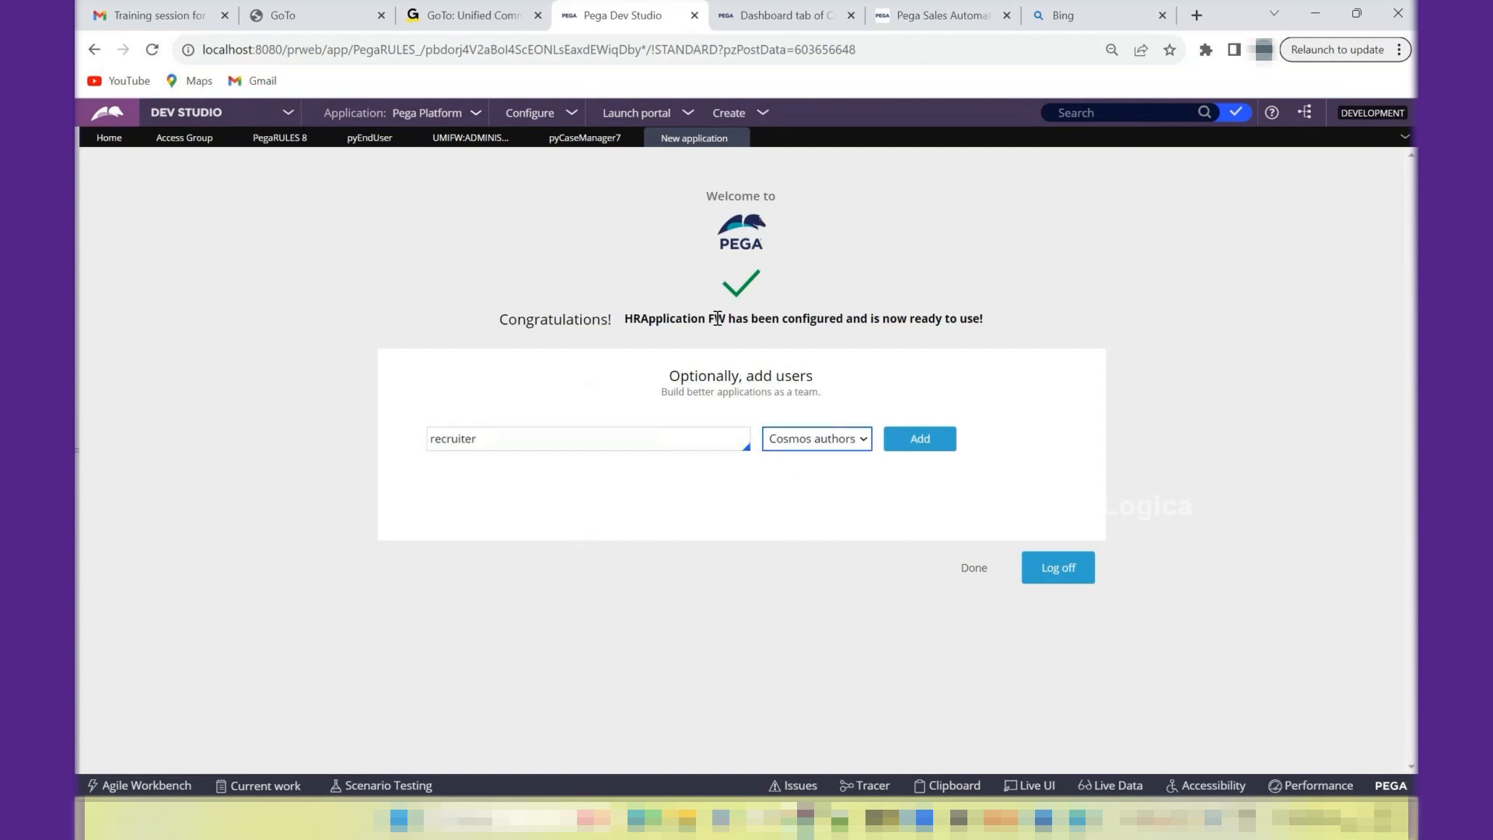
pyautogui.click(828, 453)
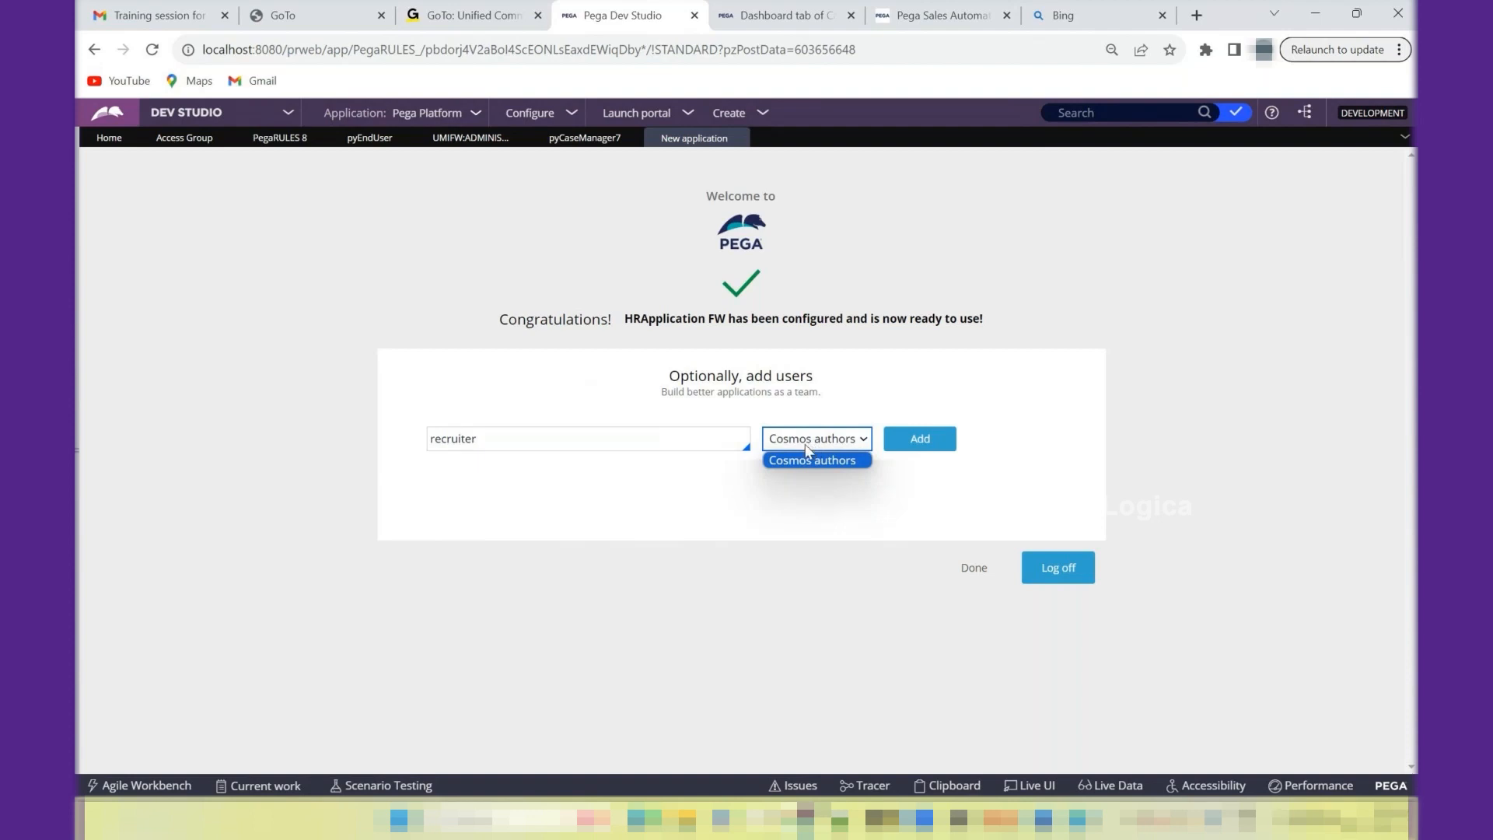
pyautogui.click(799, 510)
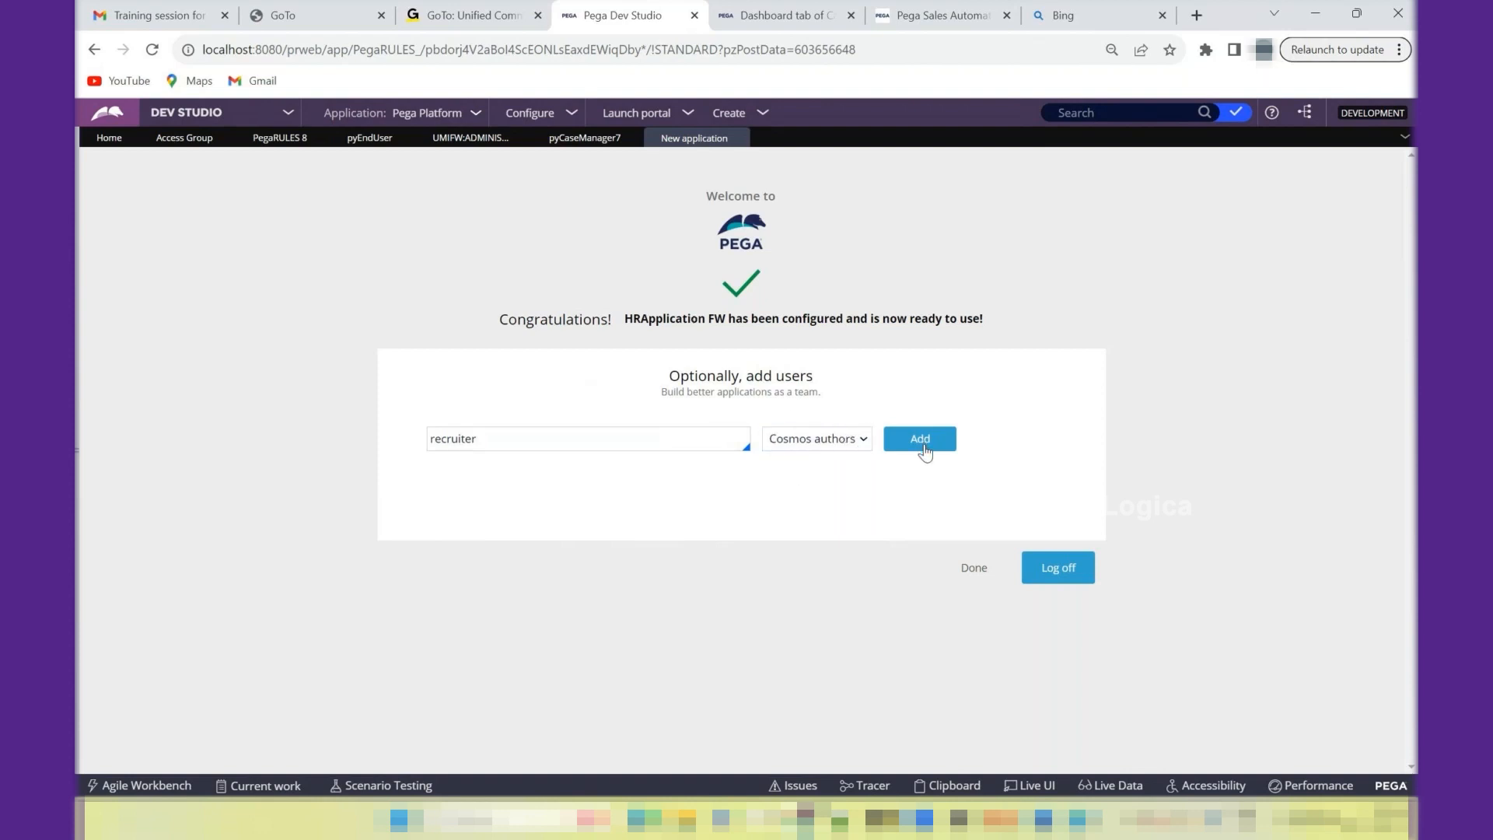
pyautogui.click(849, 441)
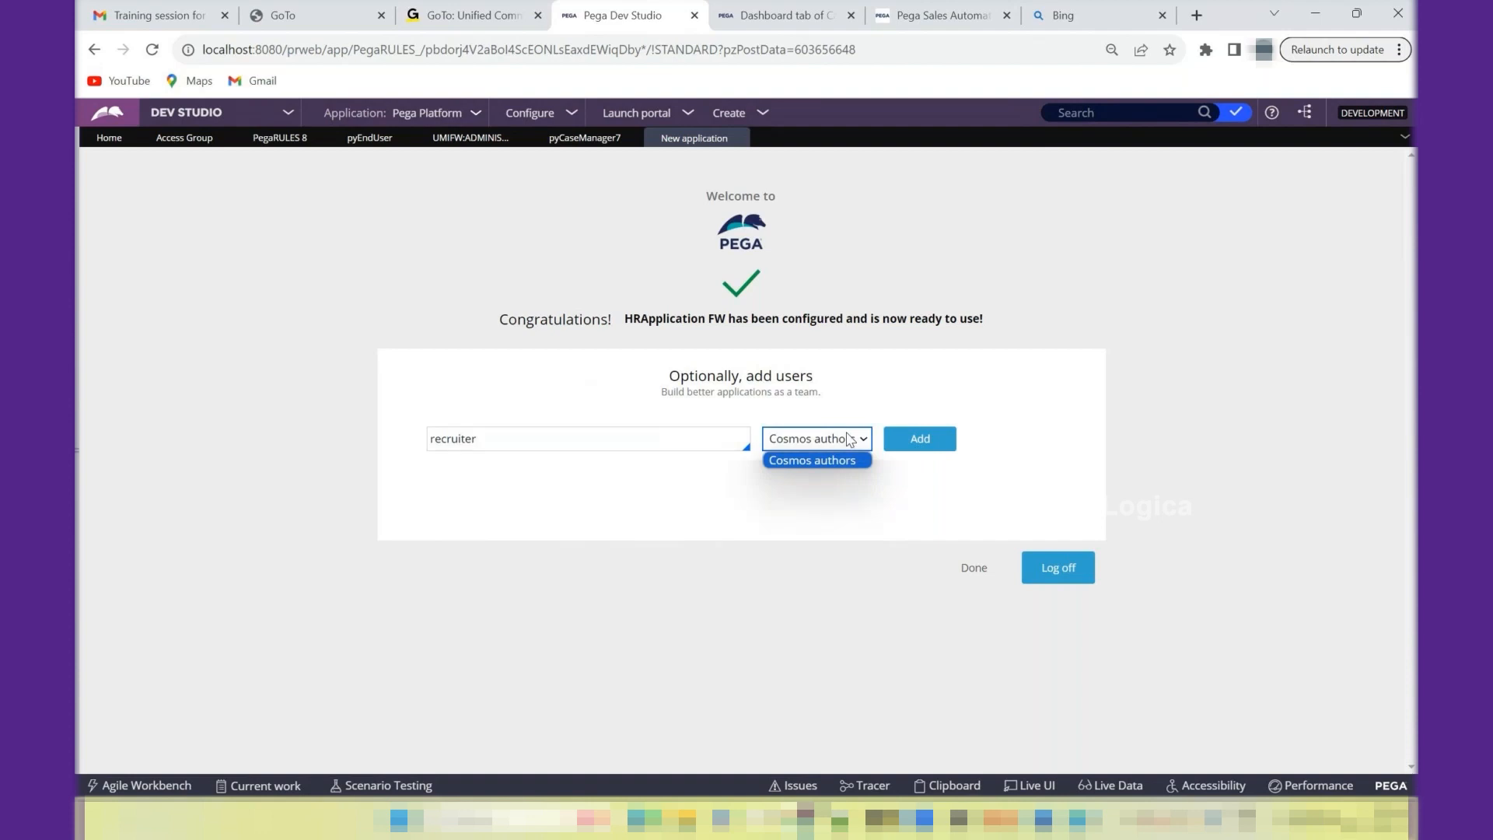
pyautogui.click(849, 440)
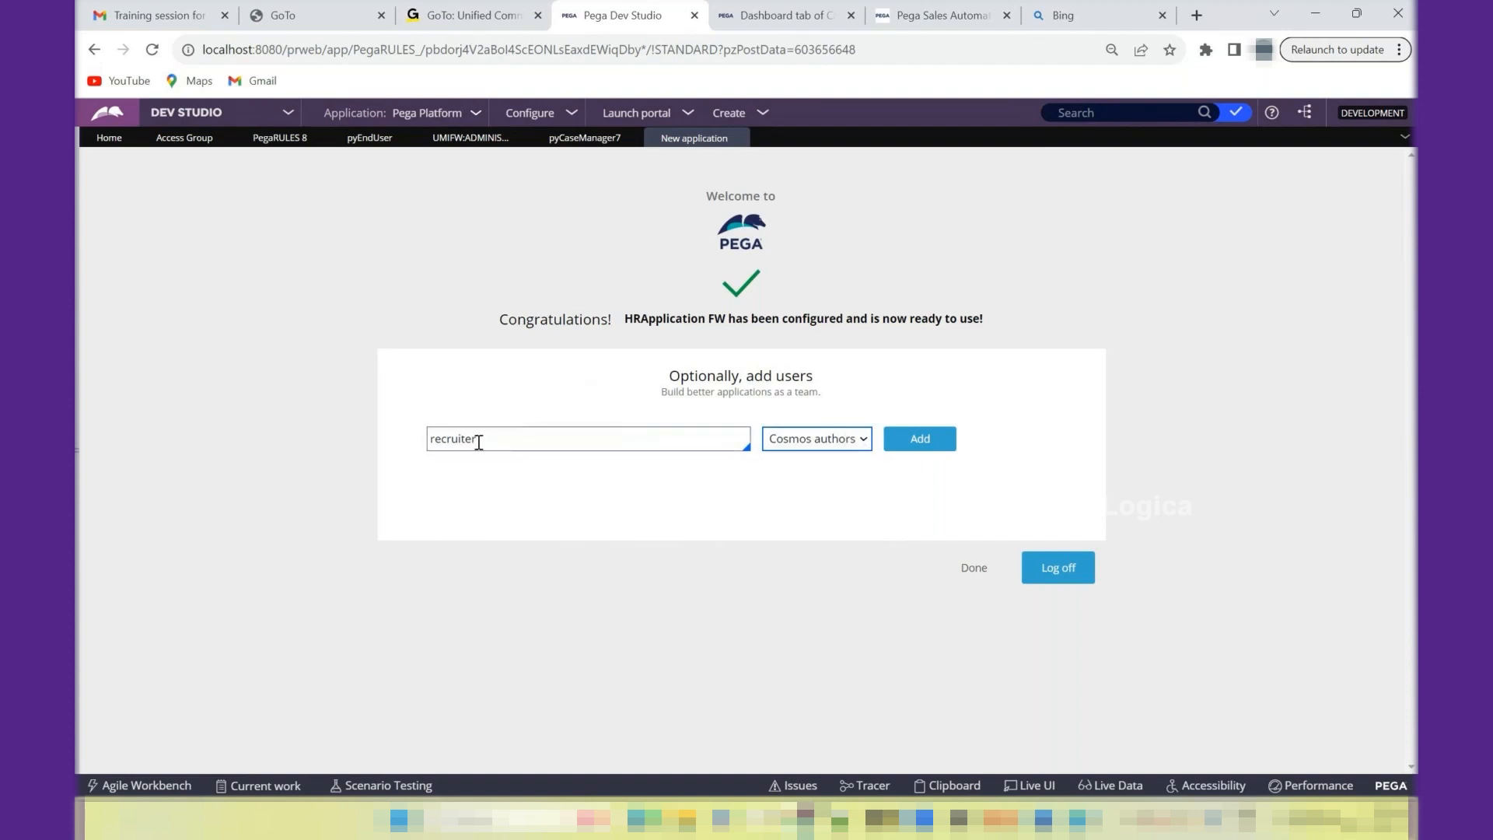
pyautogui.click(920, 441)
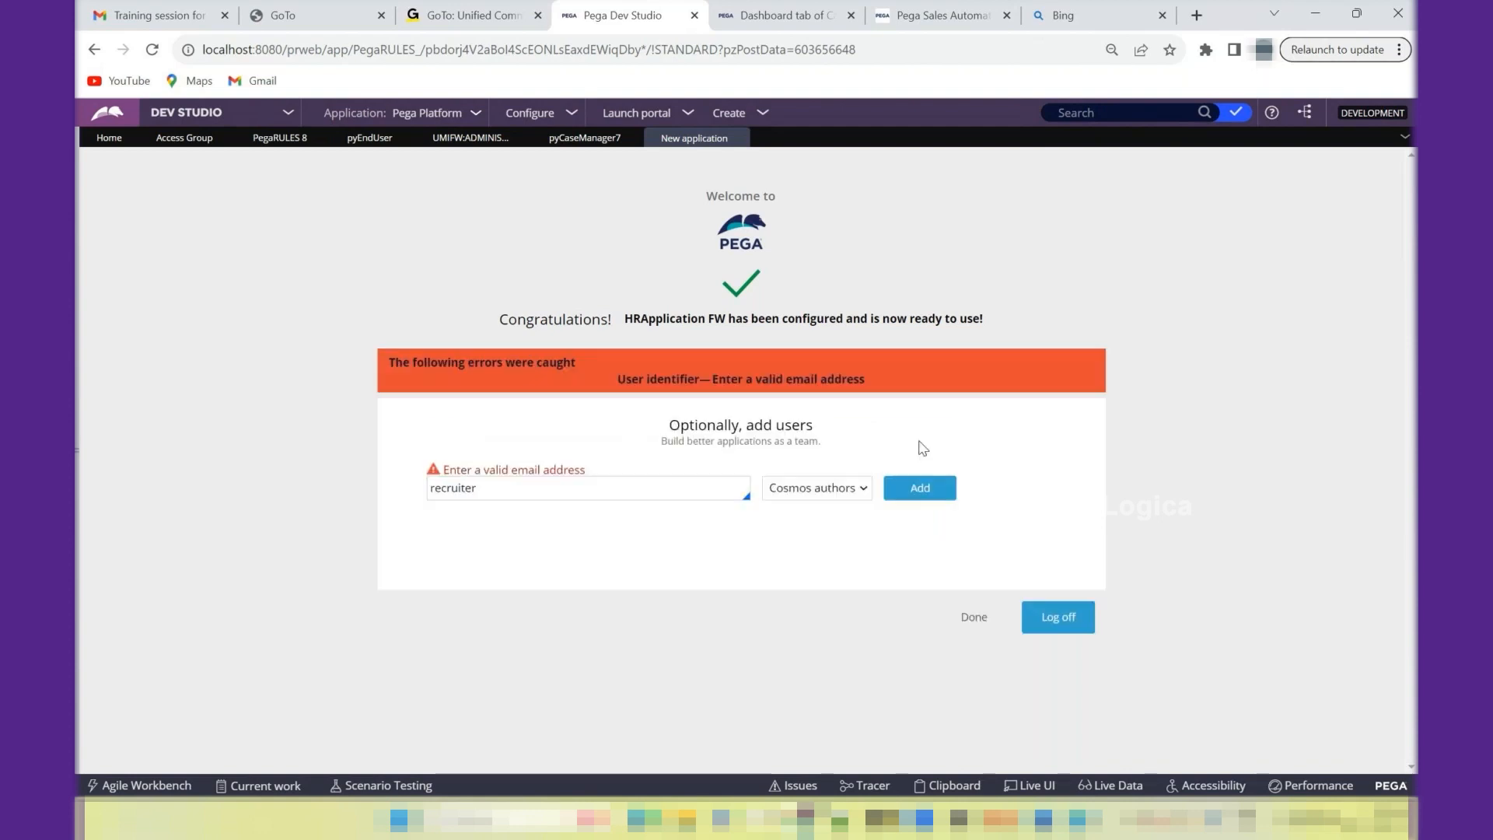
# - Complete the recruiter's identifier as a full e-mail address, add the user as a Cosmos author, and finish the new-application setup
pyautogui.click(544, 493)
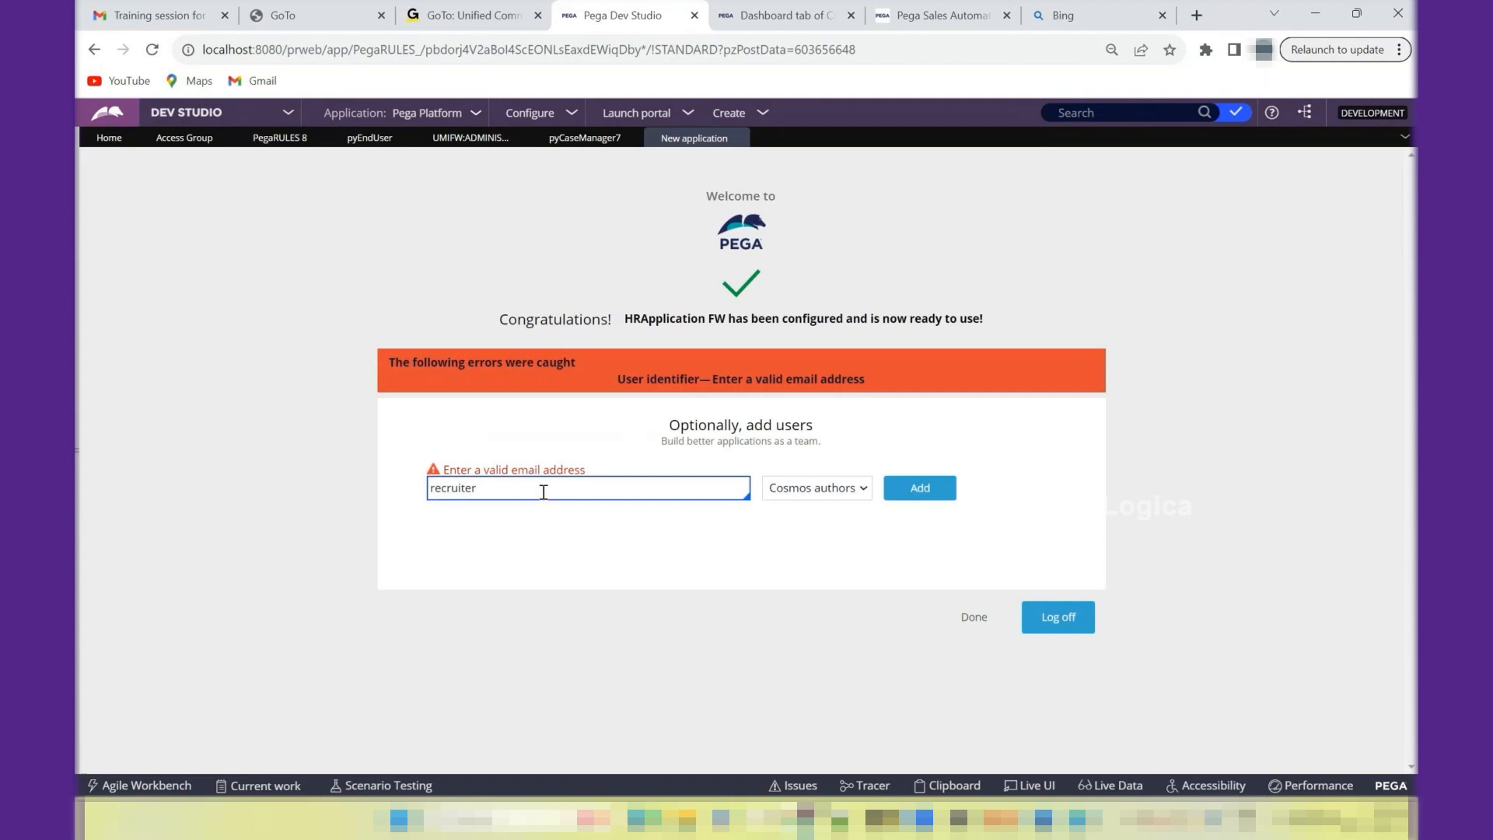
pyautogui.hotkey('ctrl', 'a')
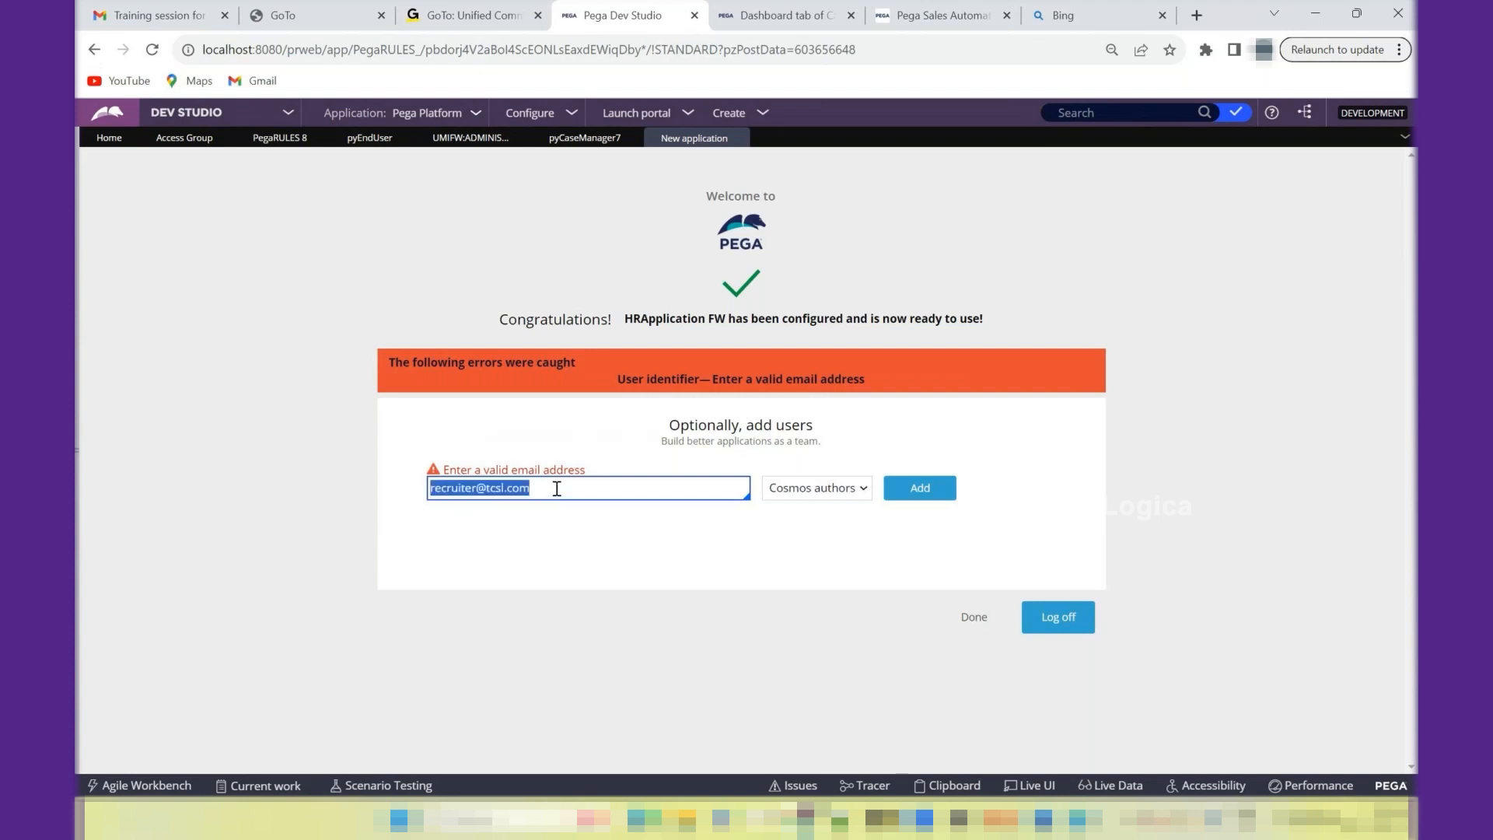
pyautogui.click(933, 493)
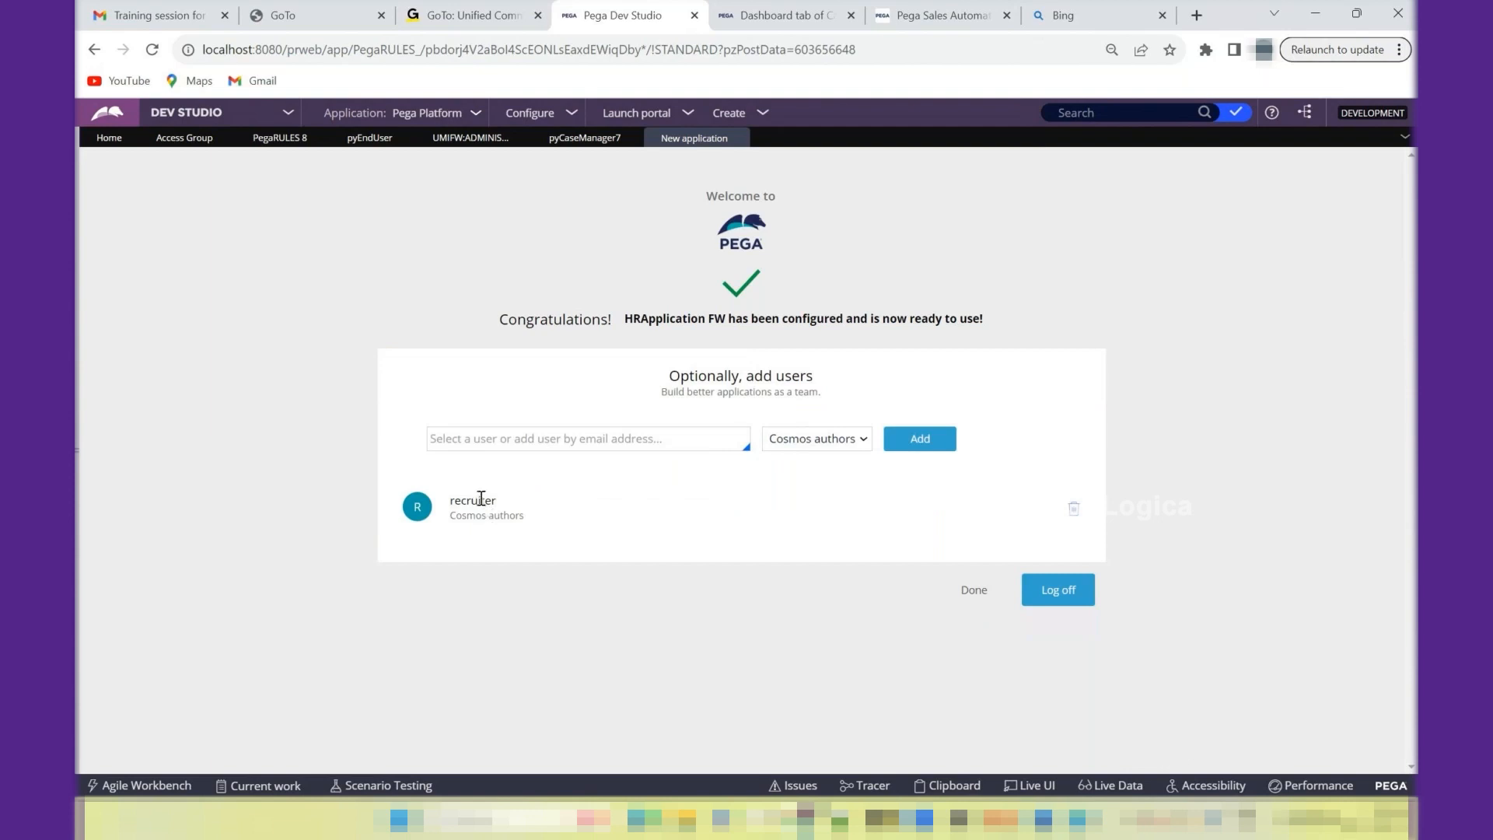
pyautogui.click(979, 594)
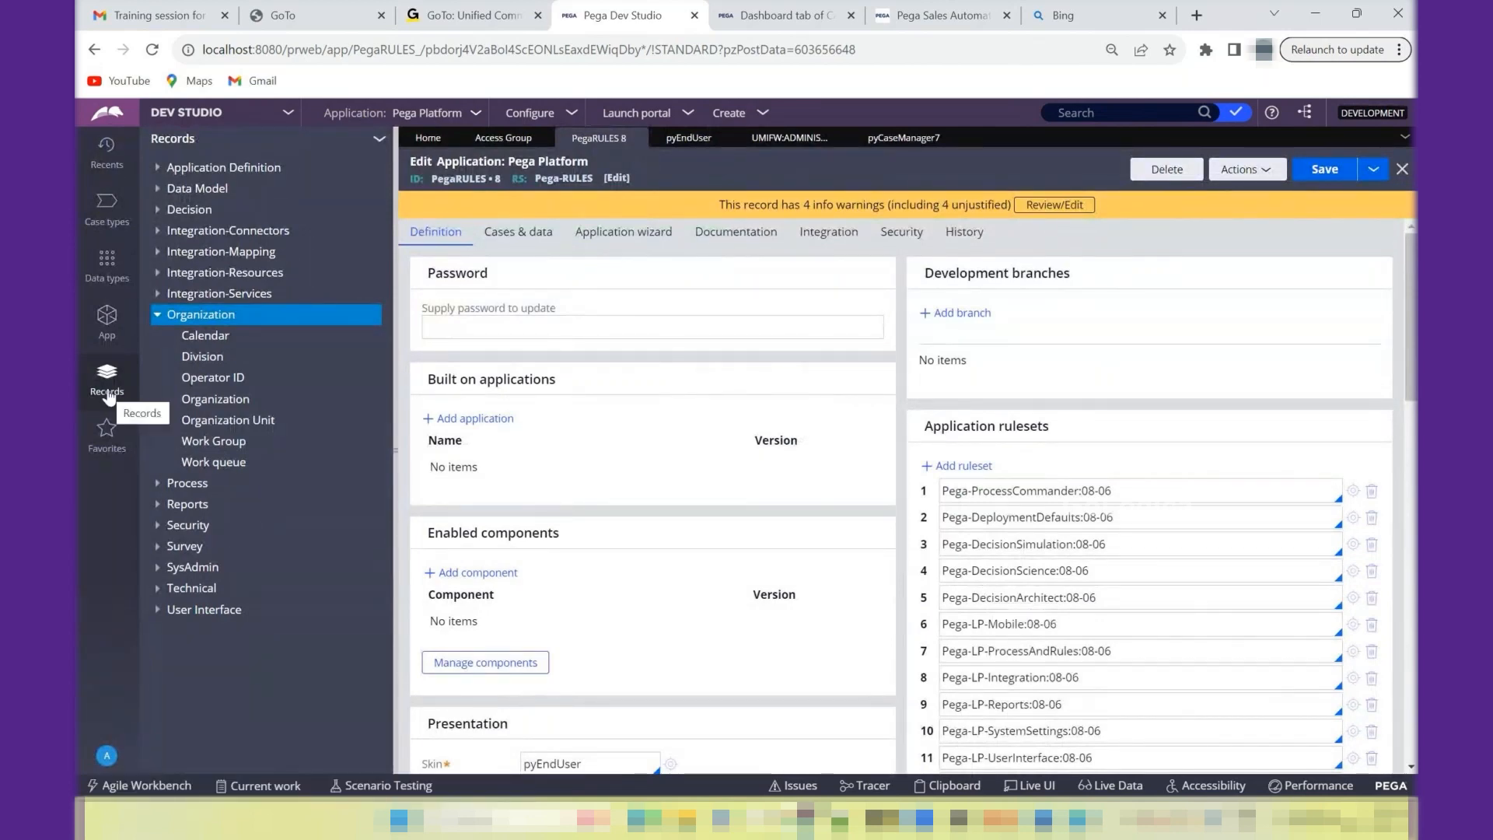
# - Open the new recruiter's record from the Operator ID instances and examine its assigned access group name
pyautogui.click(211, 384)
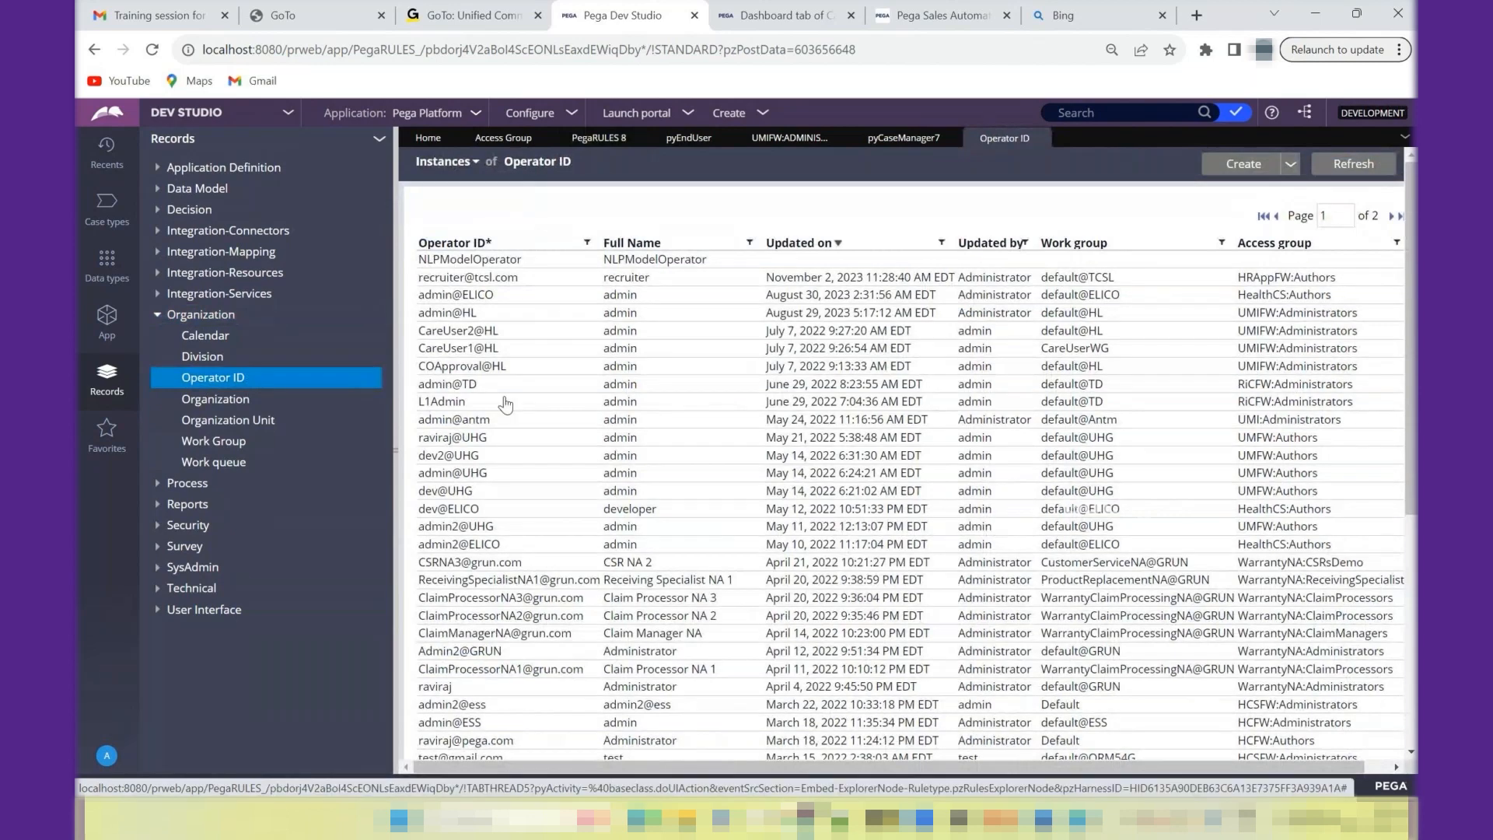
pyautogui.click(507, 278)
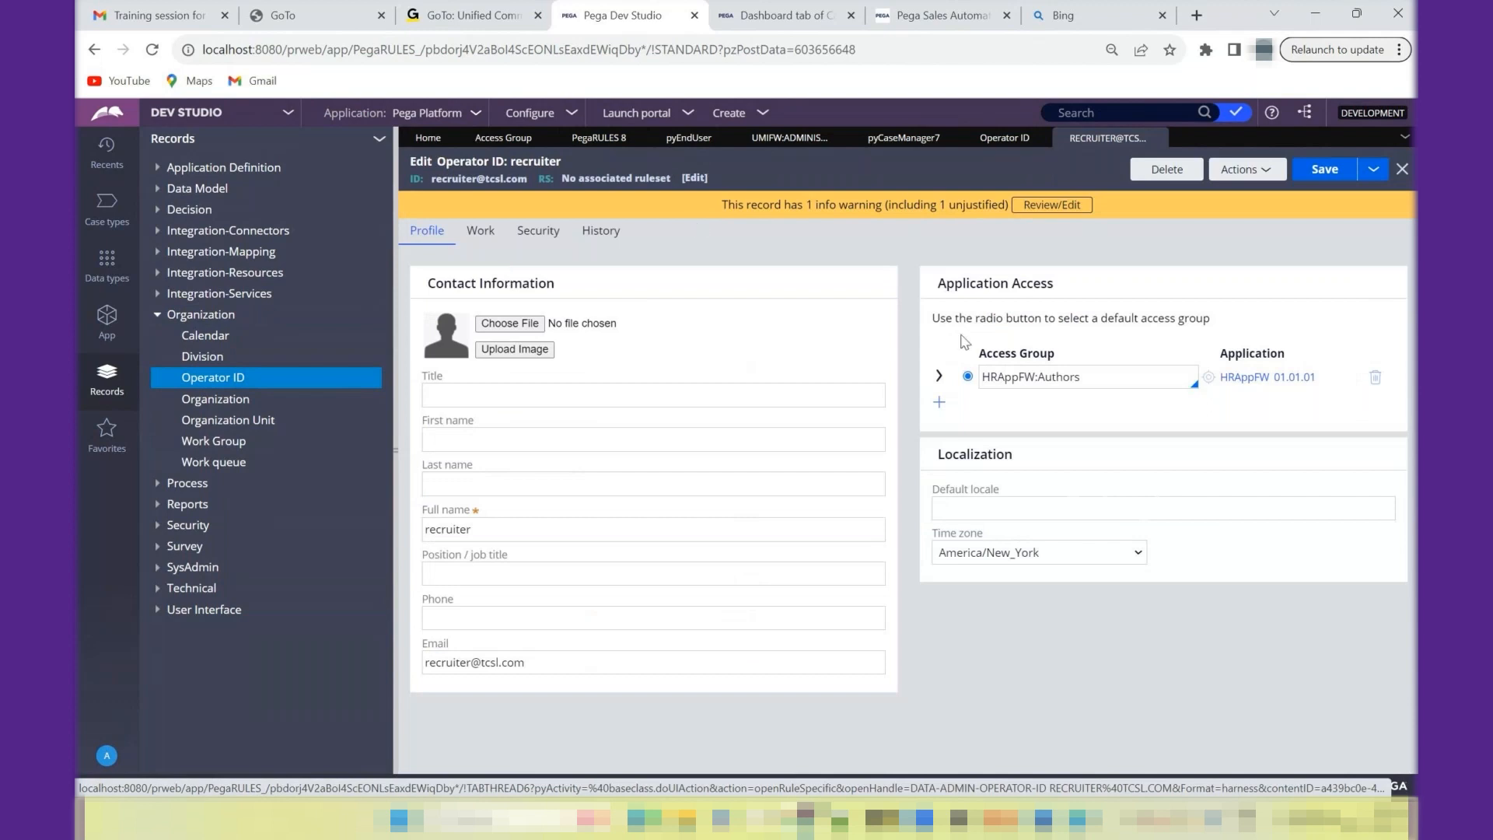
pyautogui.doubleClick(1007, 378)
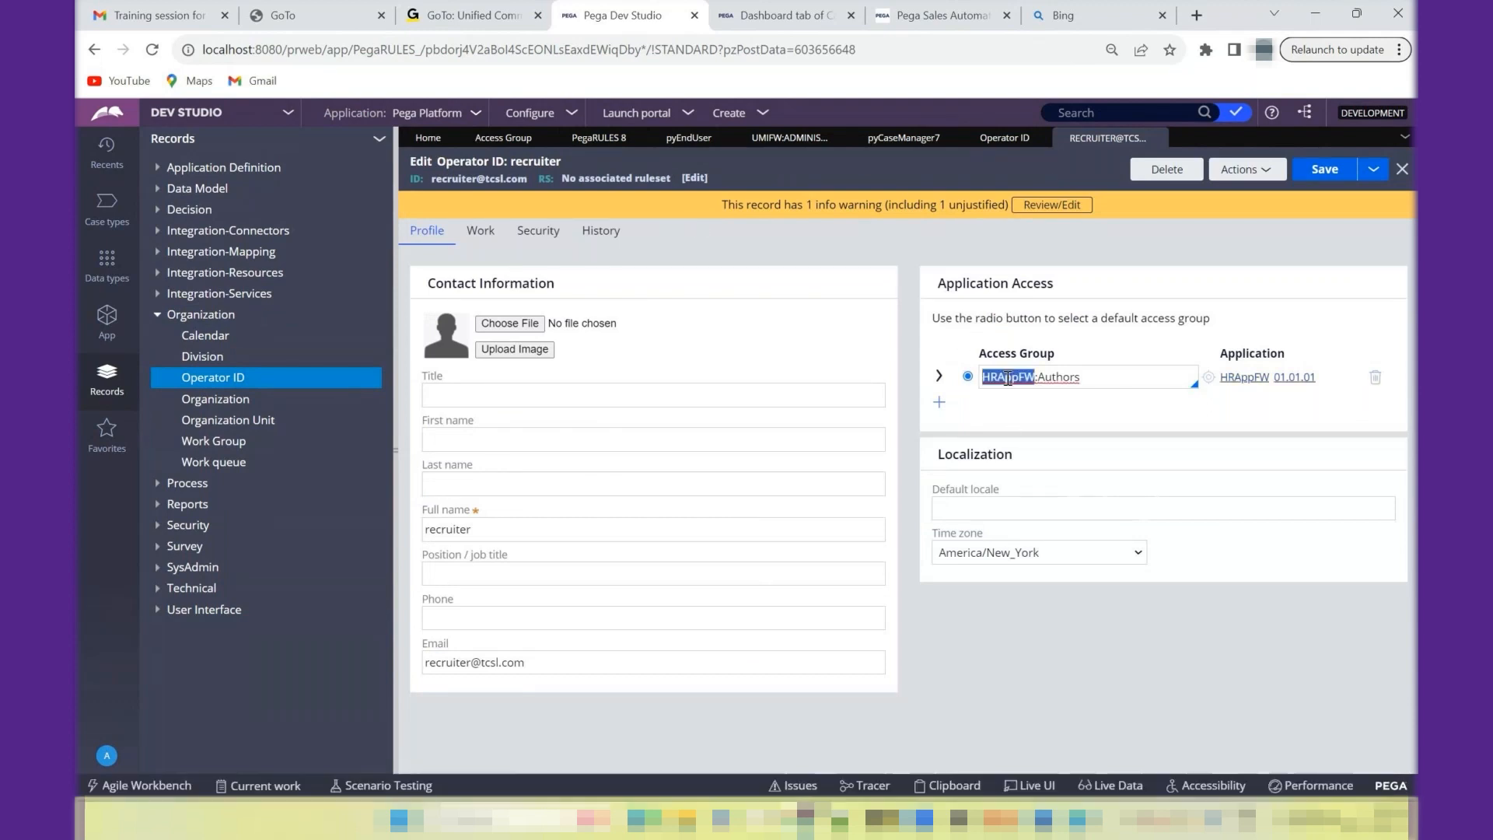
pyautogui.doubleClick(1057, 377)
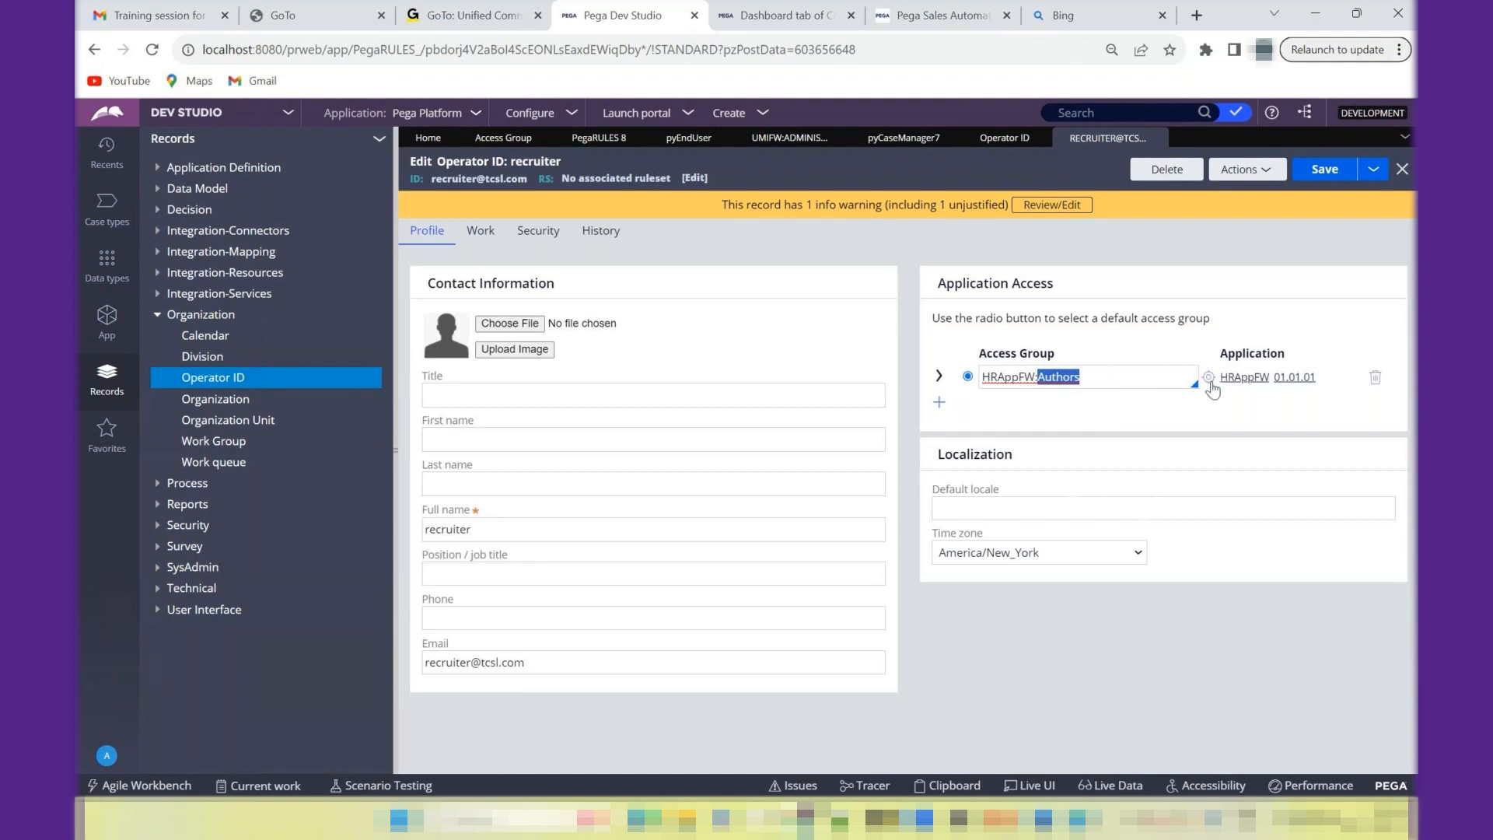
# - Open the HRAppFW application through the recruiter's access group and examine its four application rulesets
pyautogui.click(1210, 384)
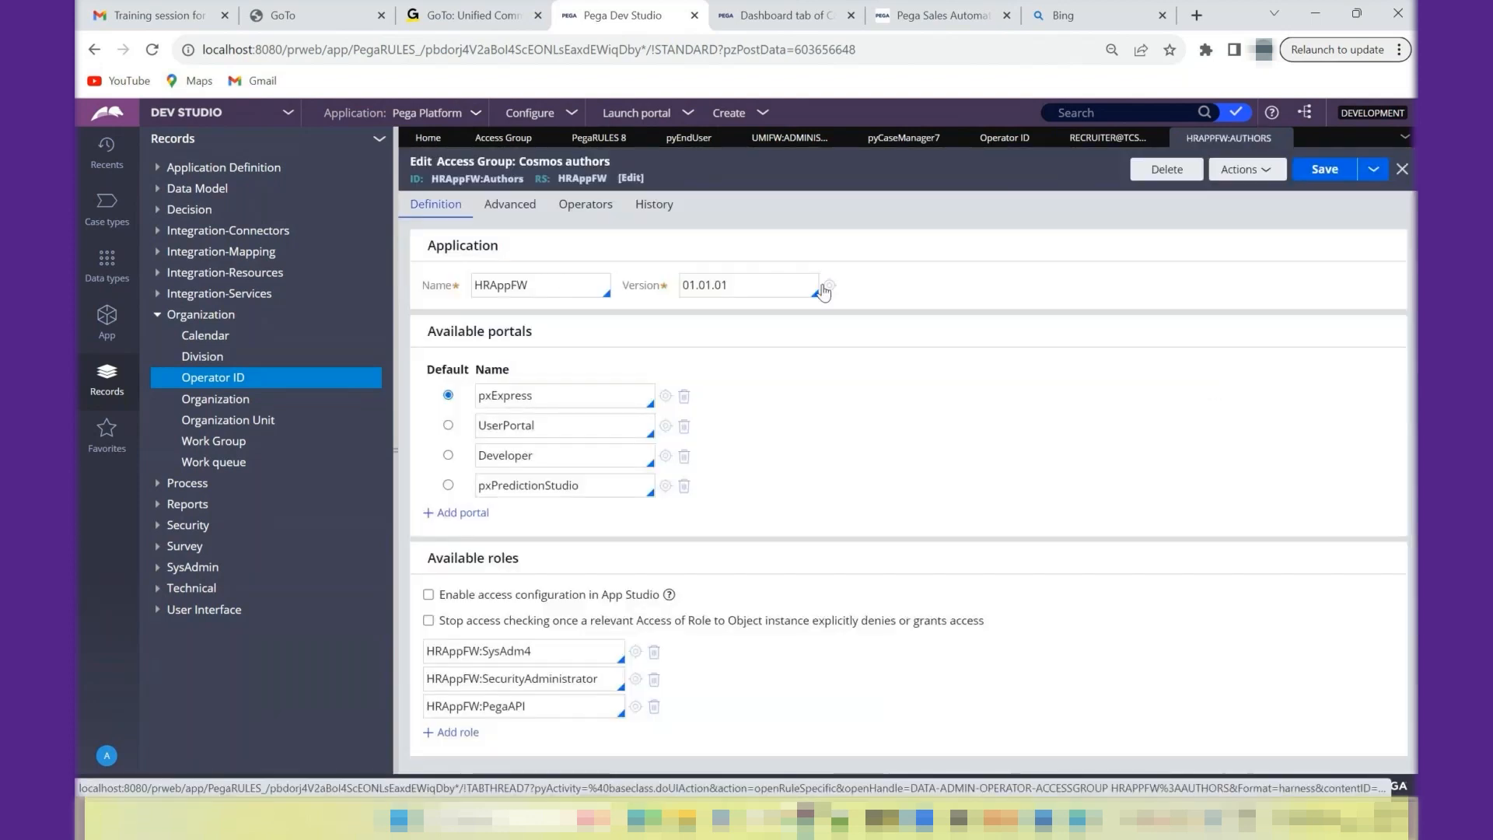
pyautogui.click(829, 286)
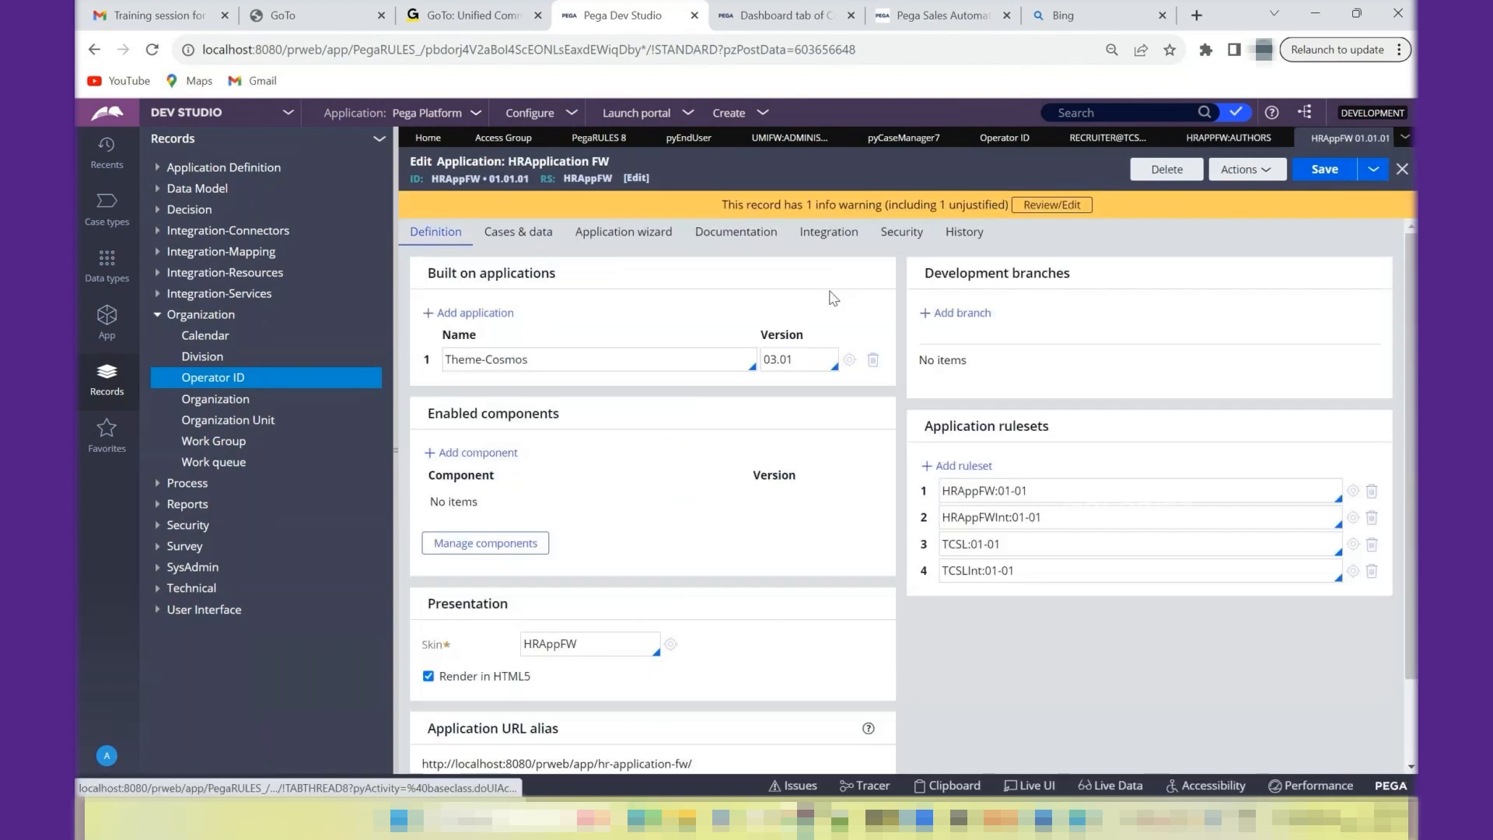
pyautogui.doubleClick(990, 492)
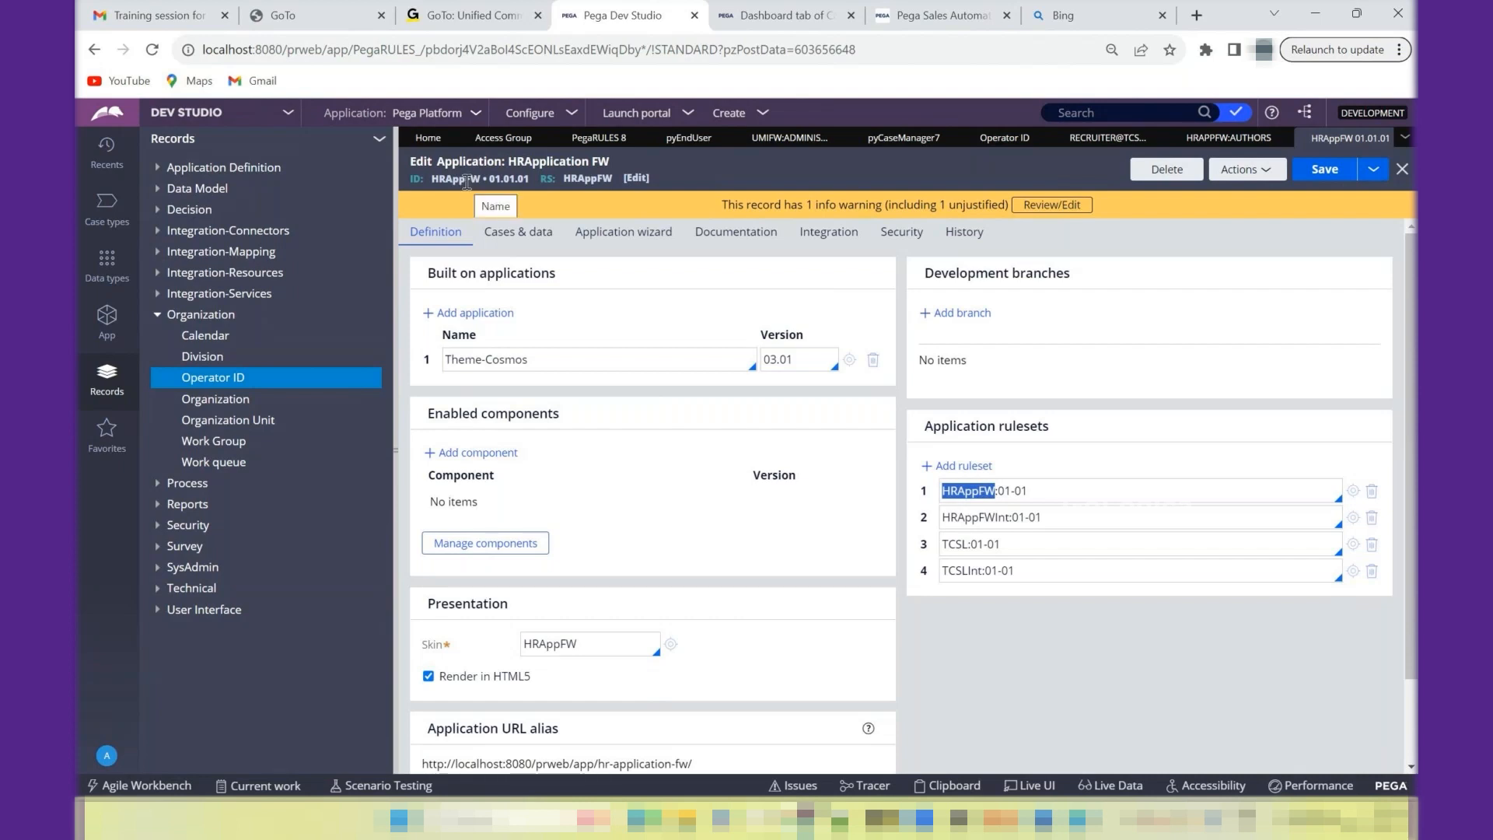
pyautogui.doubleClick(999, 517)
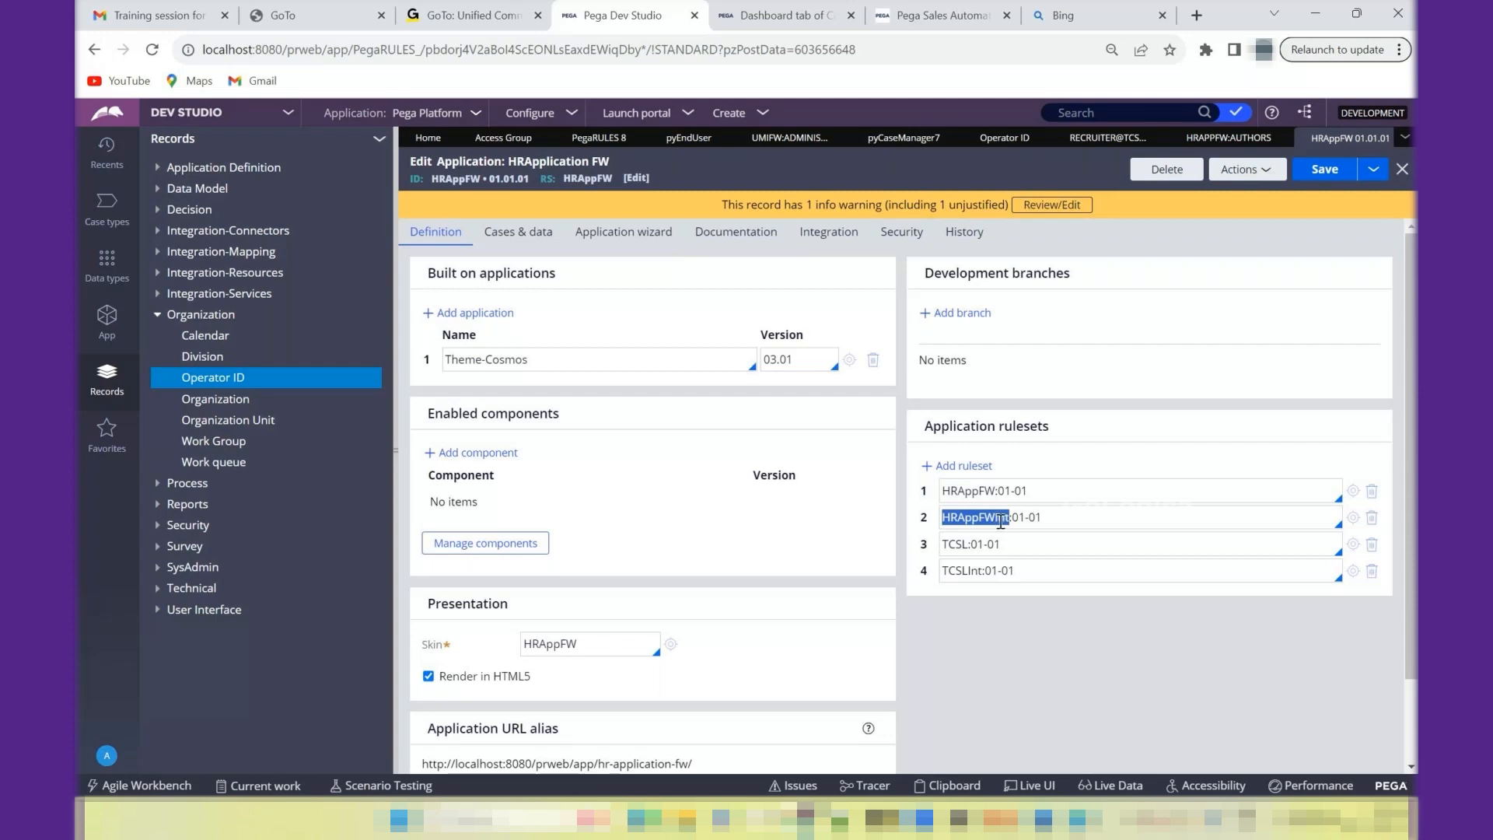
pyautogui.click(1000, 519)
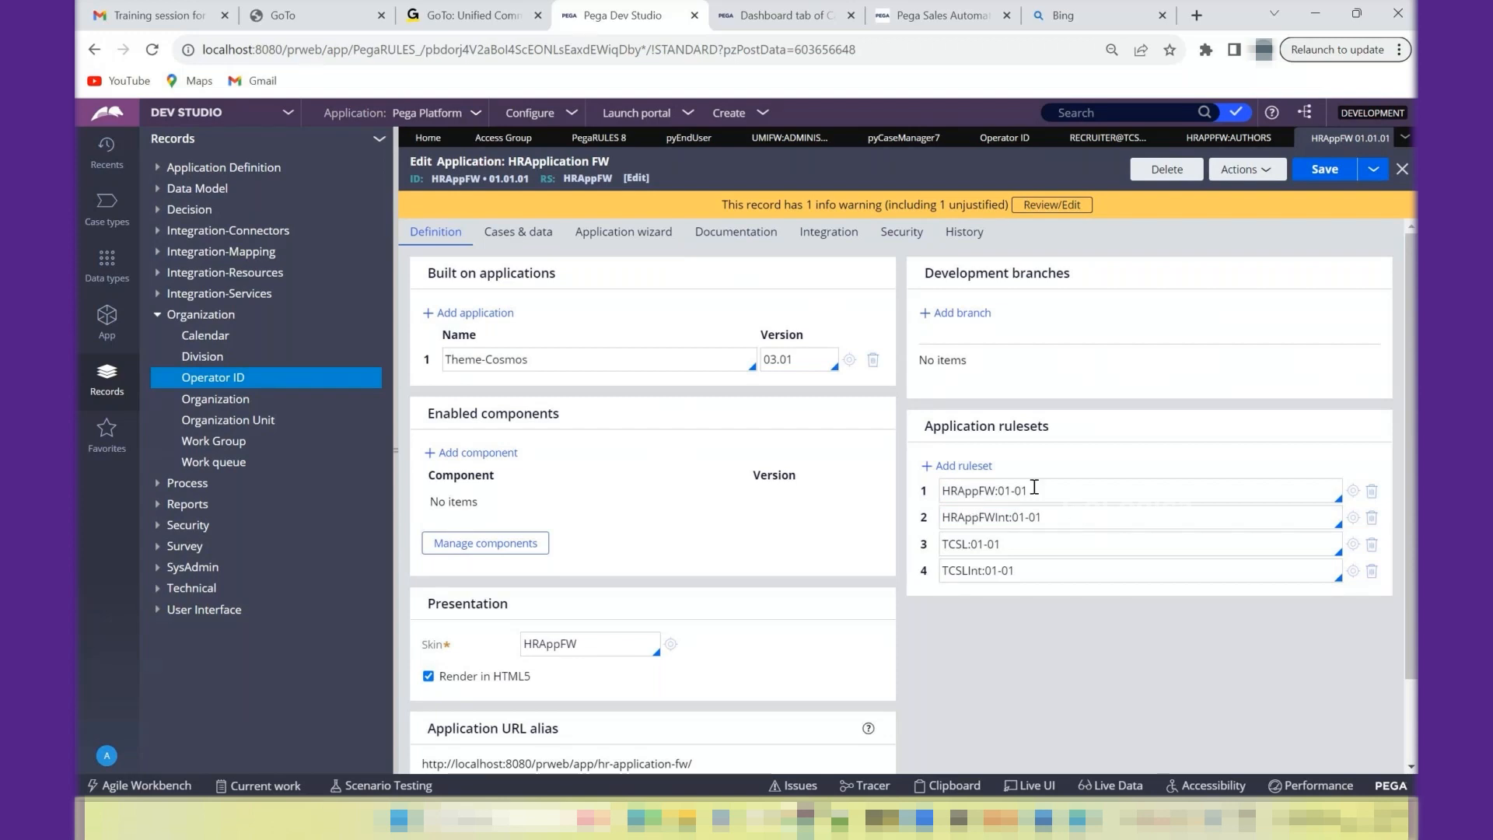
pyautogui.doubleClick(950, 544)
pyautogui.doubleClick(968, 571)
# - Open the built-on Theme-Cosmos application and examine its application ruleset and its own built-on application
pyautogui.click(849, 360)
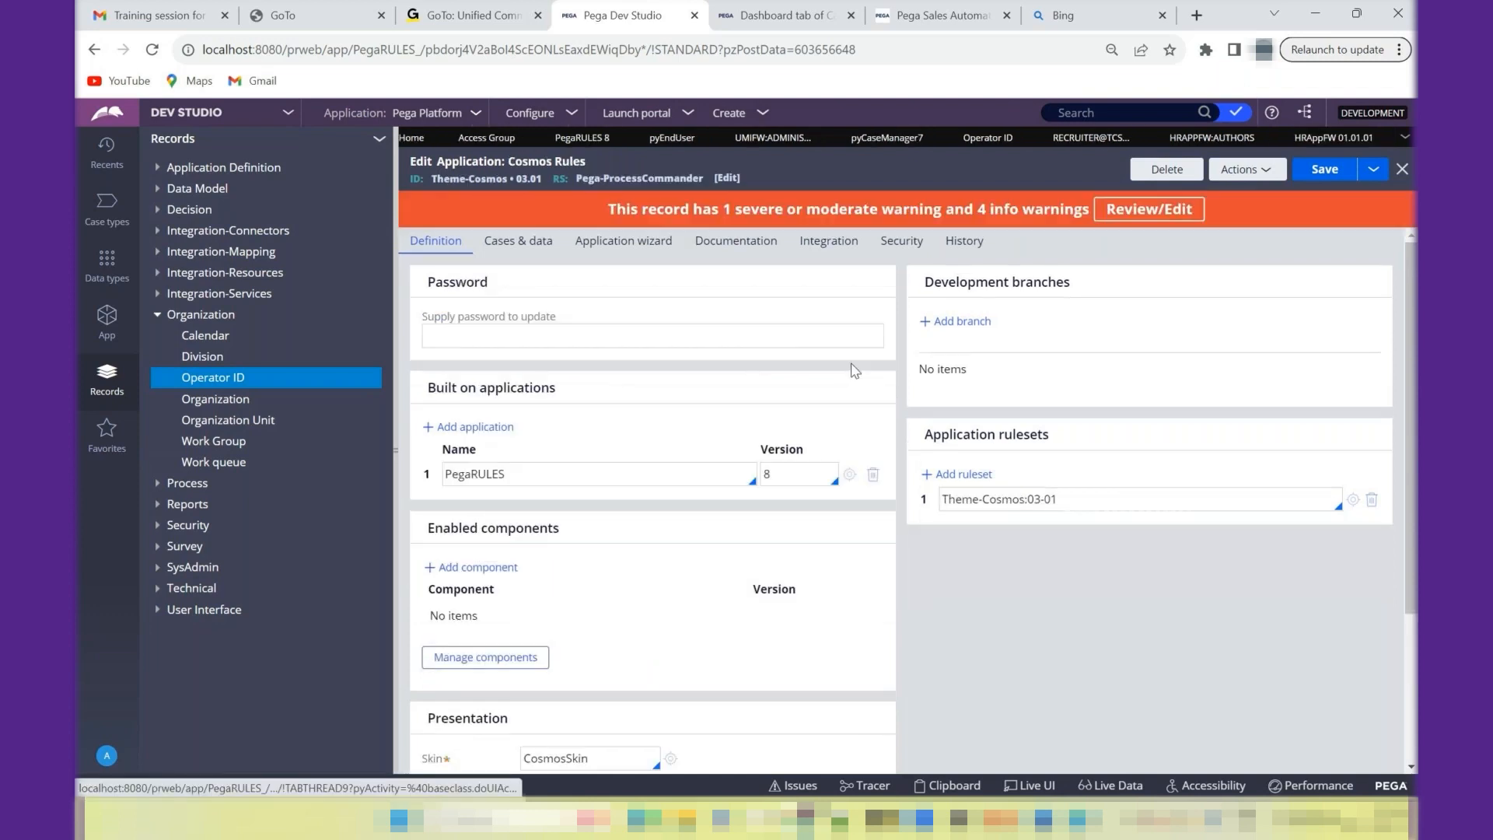
pyautogui.moveTo(1065, 503); pyautogui.dragTo(945, 504)
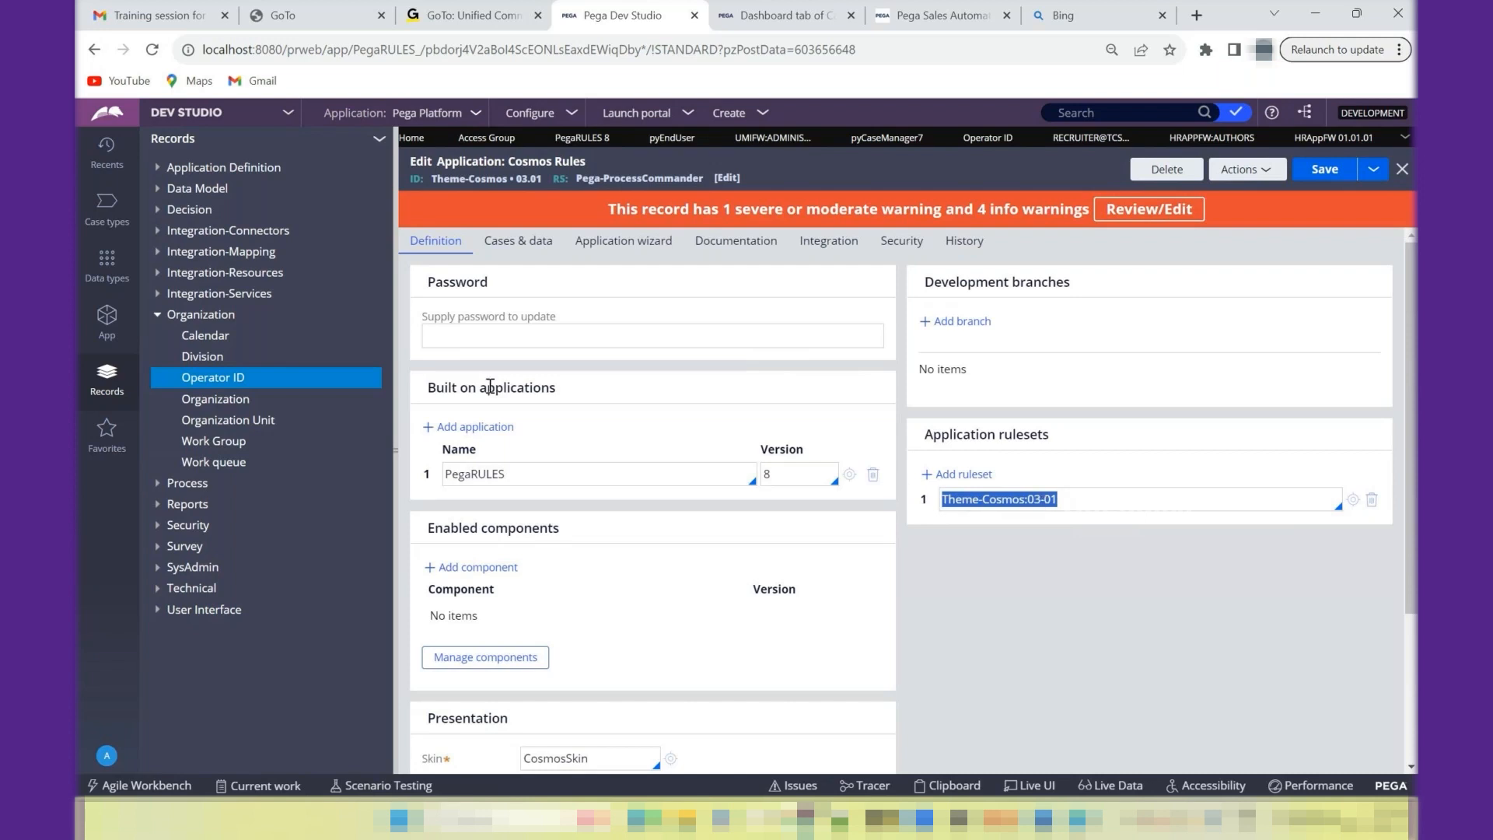
pyautogui.doubleClick(451, 386)
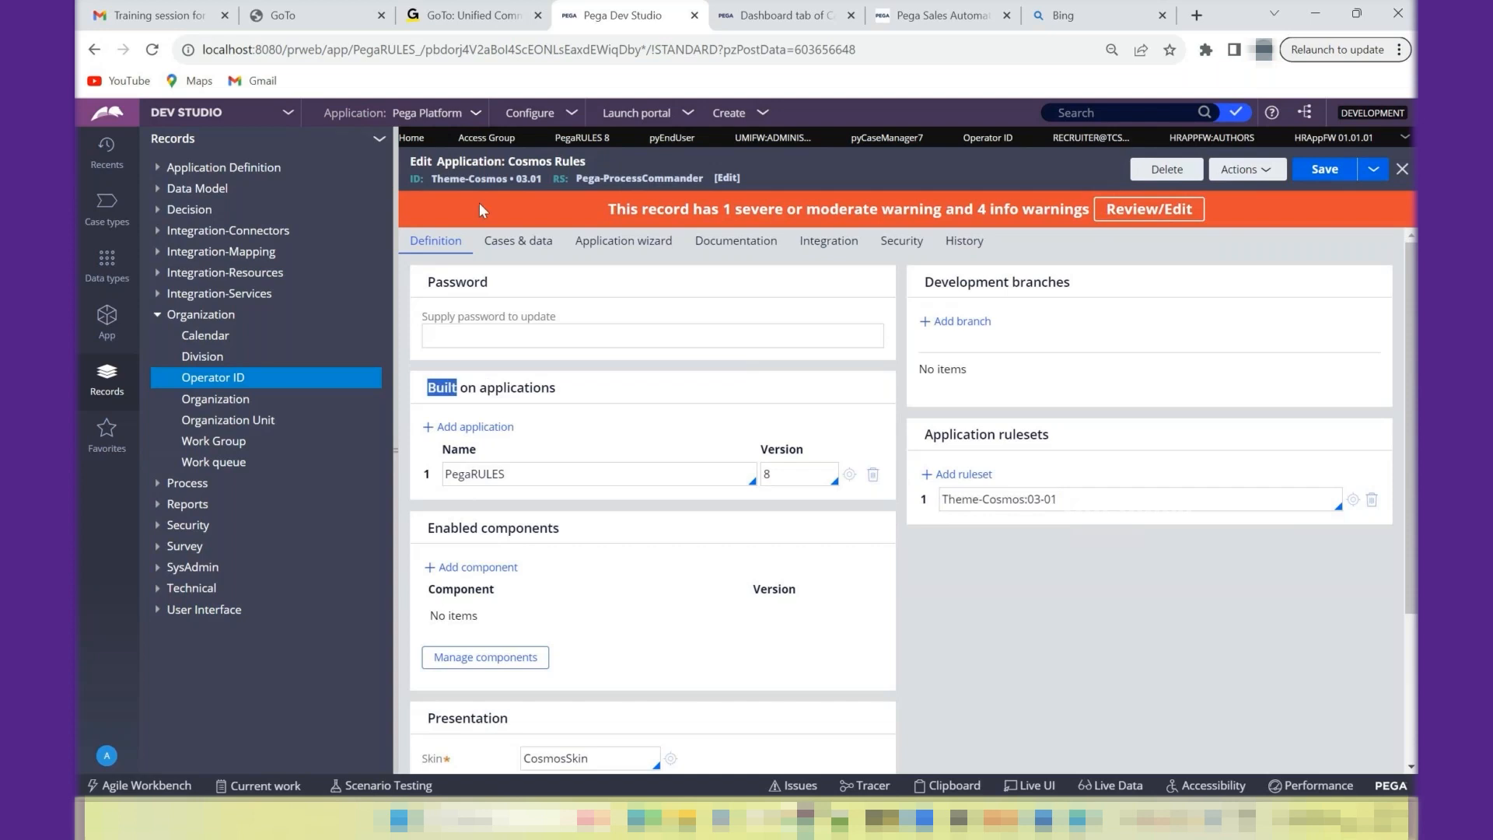
pyautogui.doubleClick(481, 478)
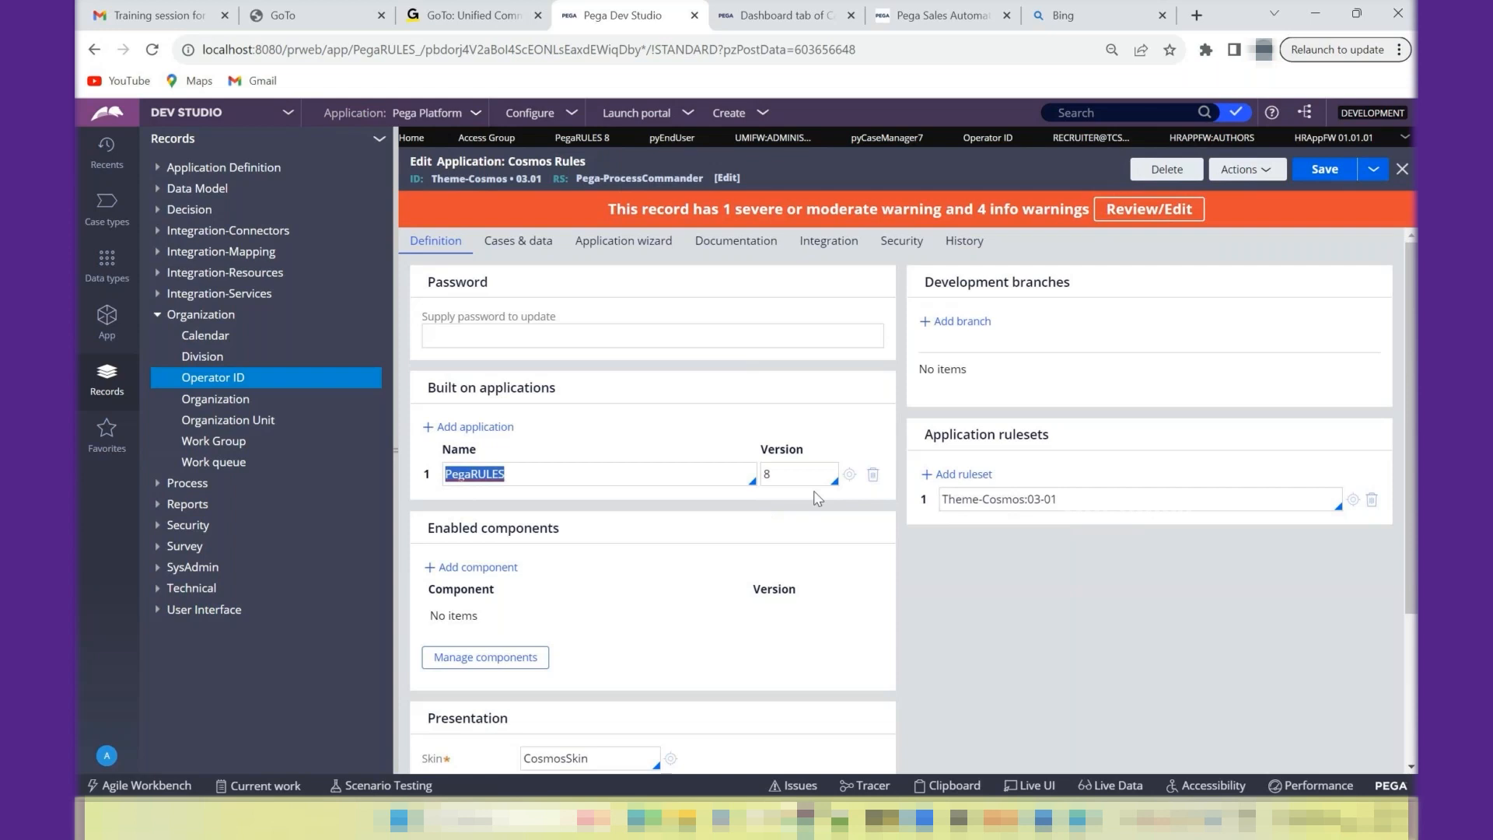
# - Switch to Paint and stack three narrowing rectangles beside the PegaRules: 08 block, about 182 × 88 px at the base and 98 × 77 px on top
pyautogui.click(1077, 818)
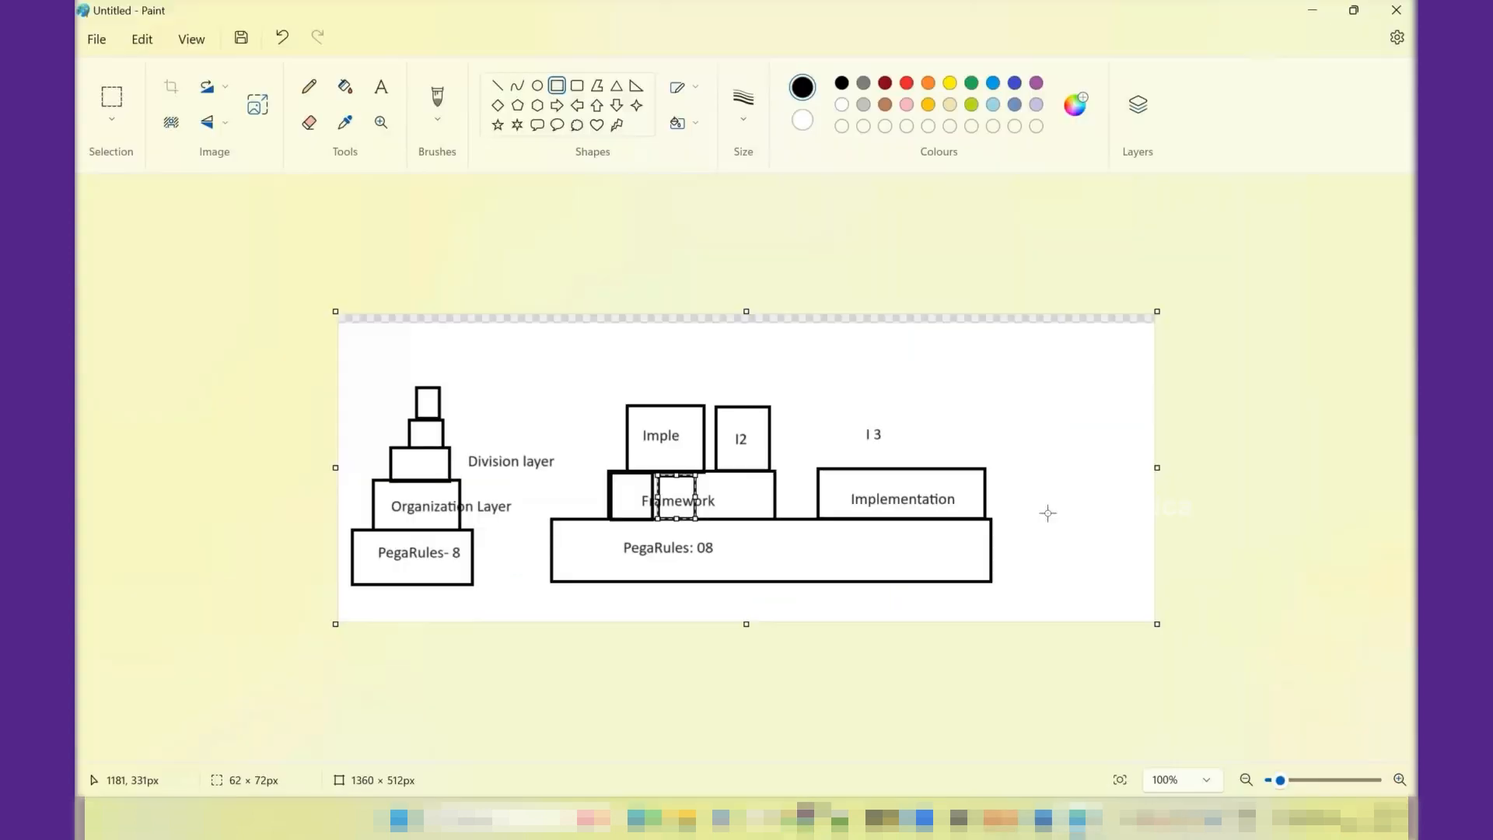
pyautogui.click(560, 89)
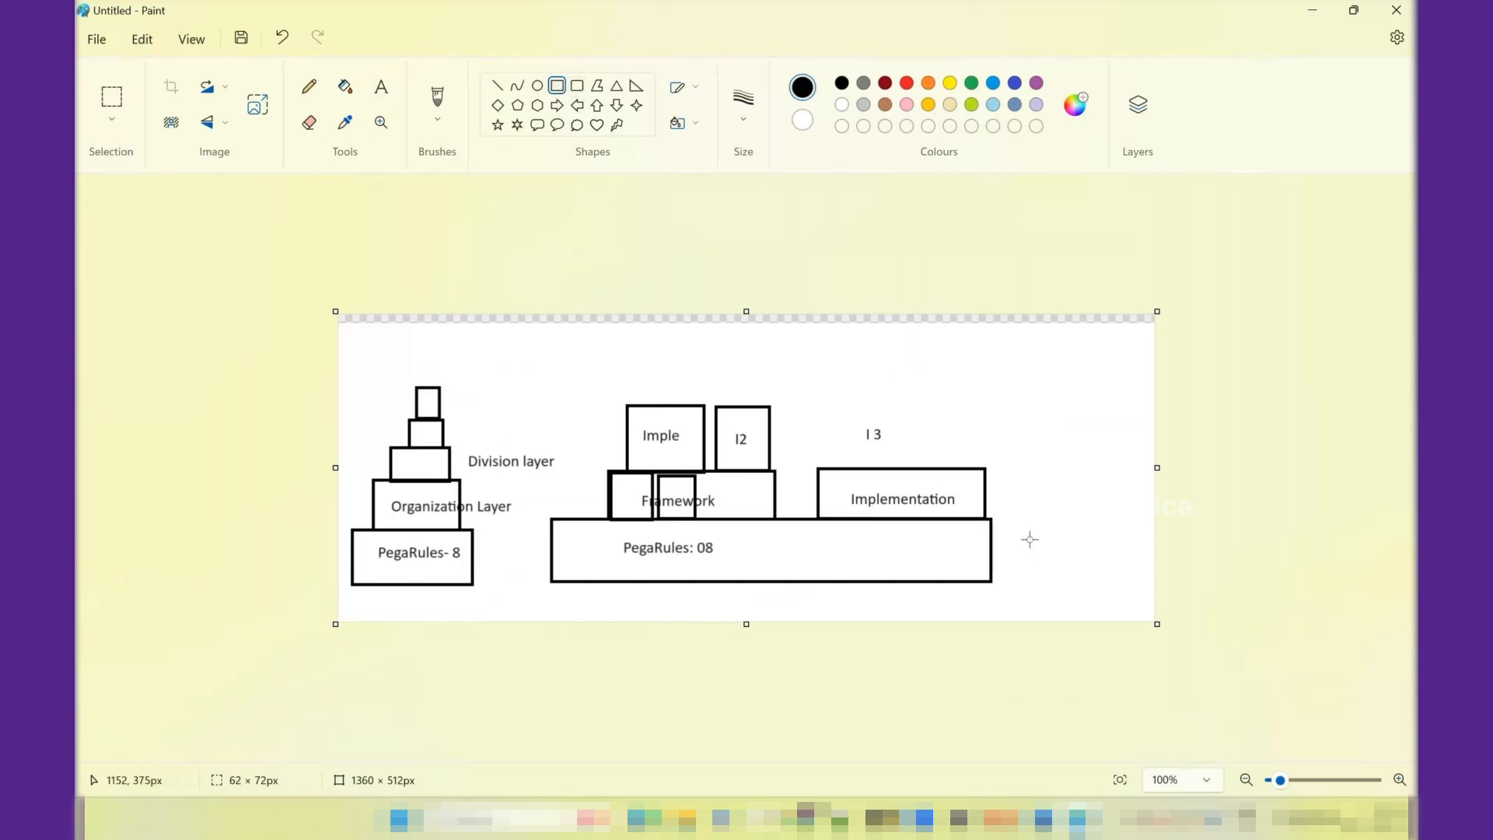
pyautogui.moveTo(1023, 527); pyautogui.dragTo(1133, 578)
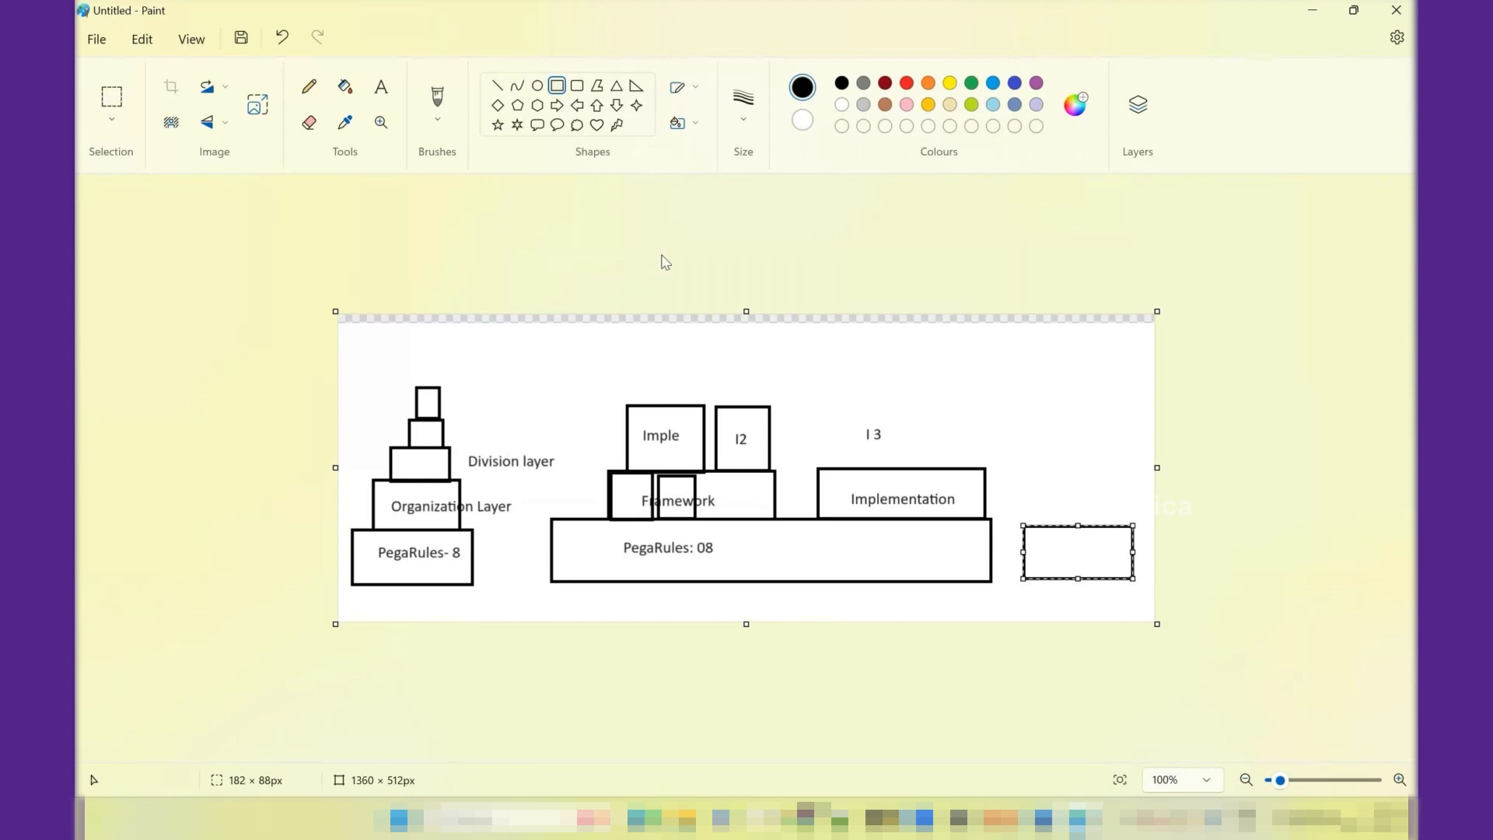
pyautogui.moveTo(1039, 473); pyautogui.dragTo(1121, 526)
pyautogui.click(1053, 425)
pyautogui.moveTo(1053, 425); pyautogui.dragTo(1112, 472)
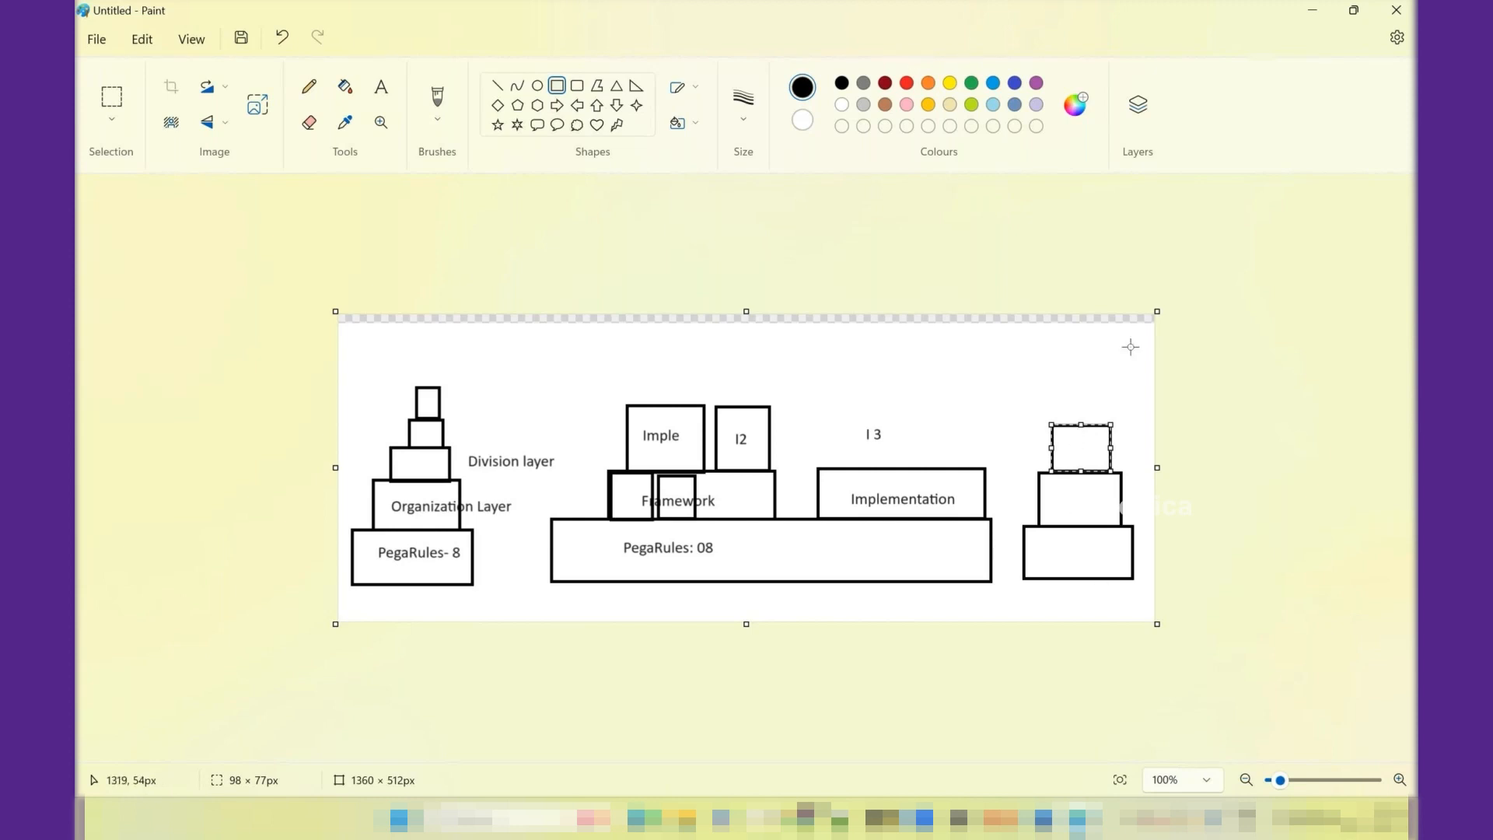
# - Return to Dev Studio and bring up the HRApplication FW application record
pyautogui.click(1317, 13)
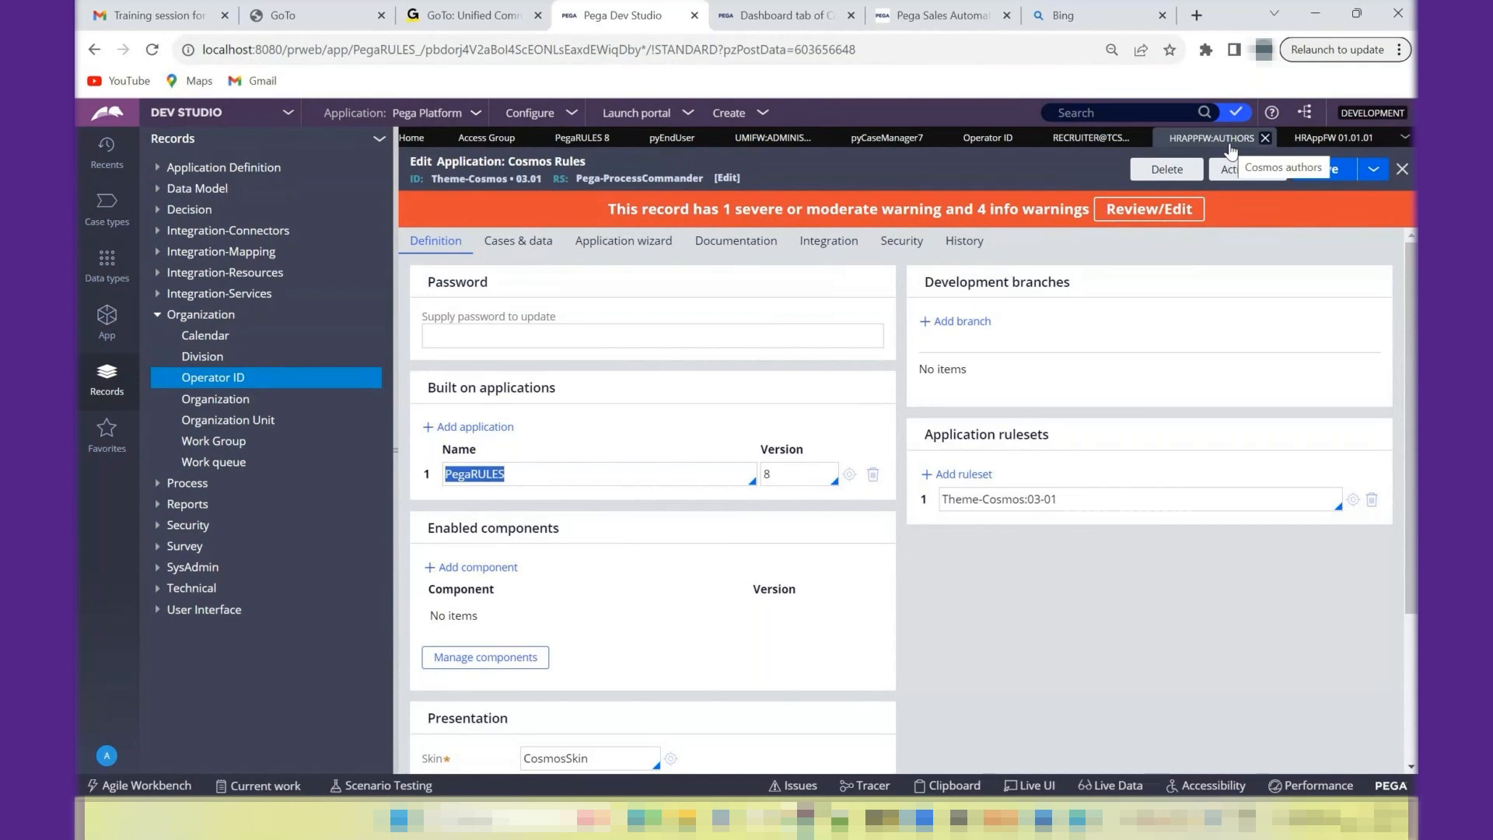
pyautogui.click(1338, 140)
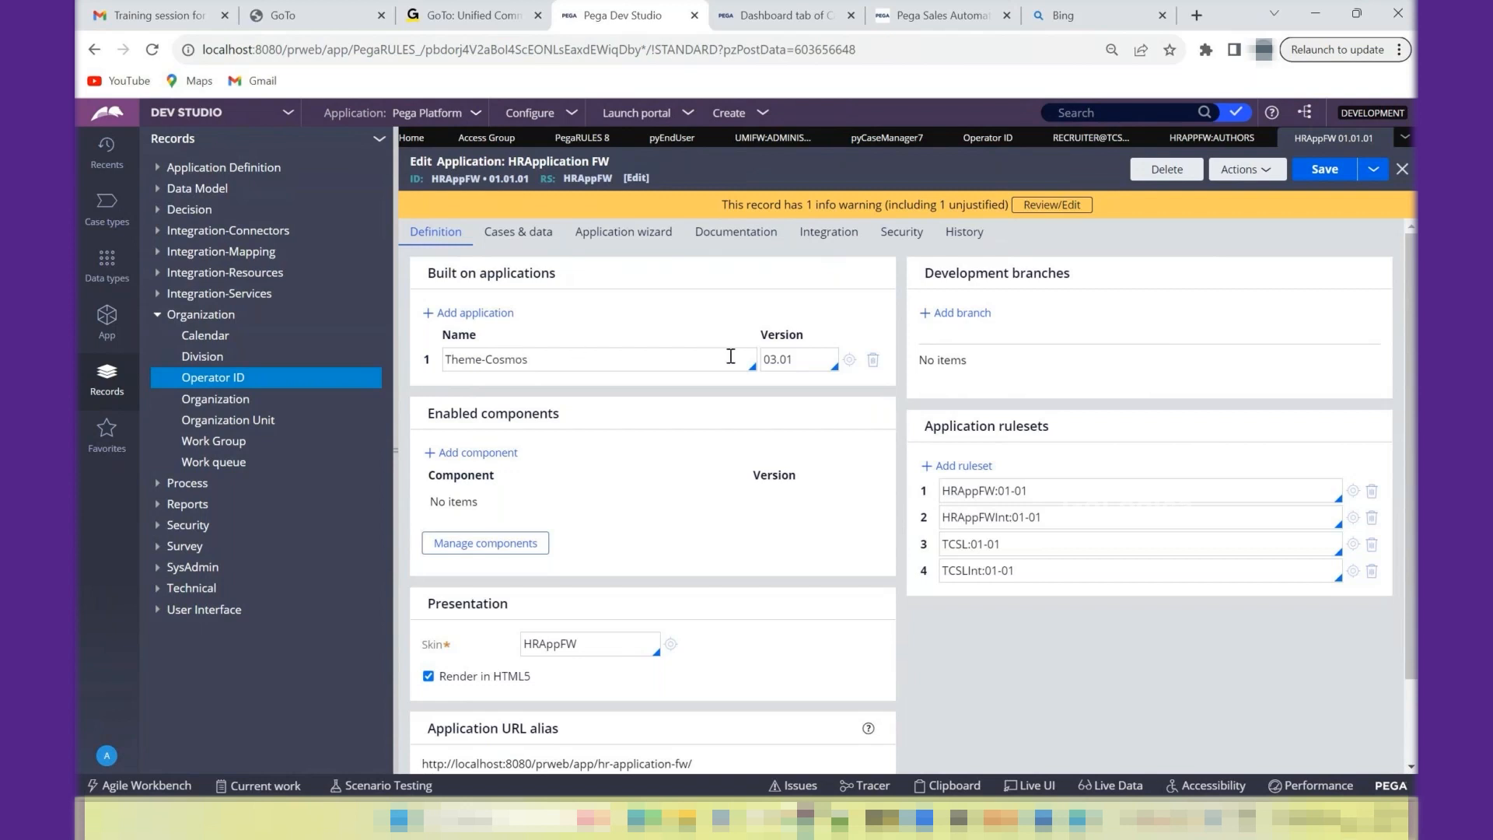
# - Set the built-on Theme-Cosmos version to 02.01 and open that application to examine its ruleset version
pyautogui.click(799, 361)
pyautogui.press('Up')
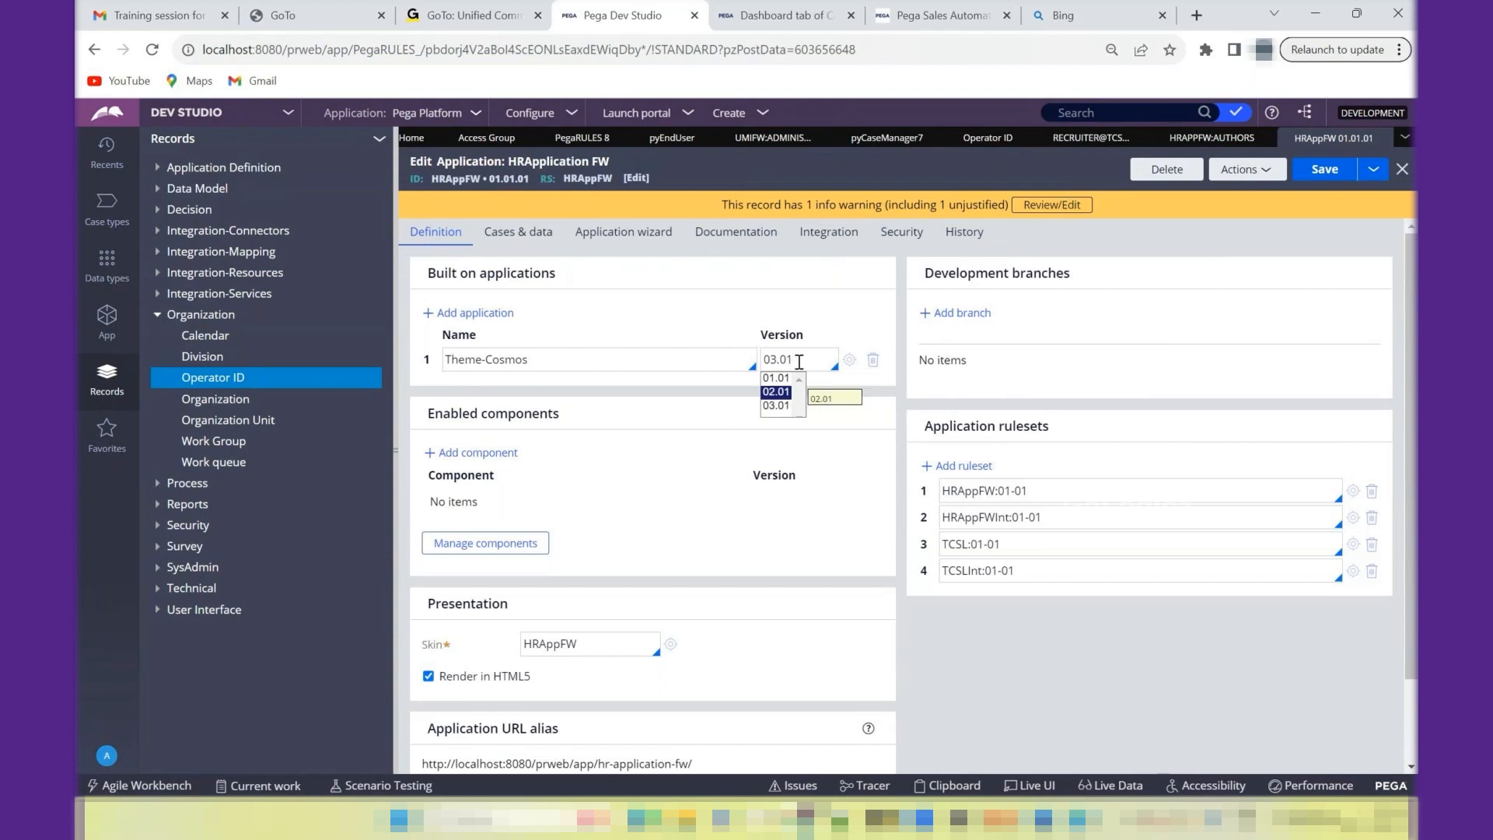
pyautogui.press('Return')
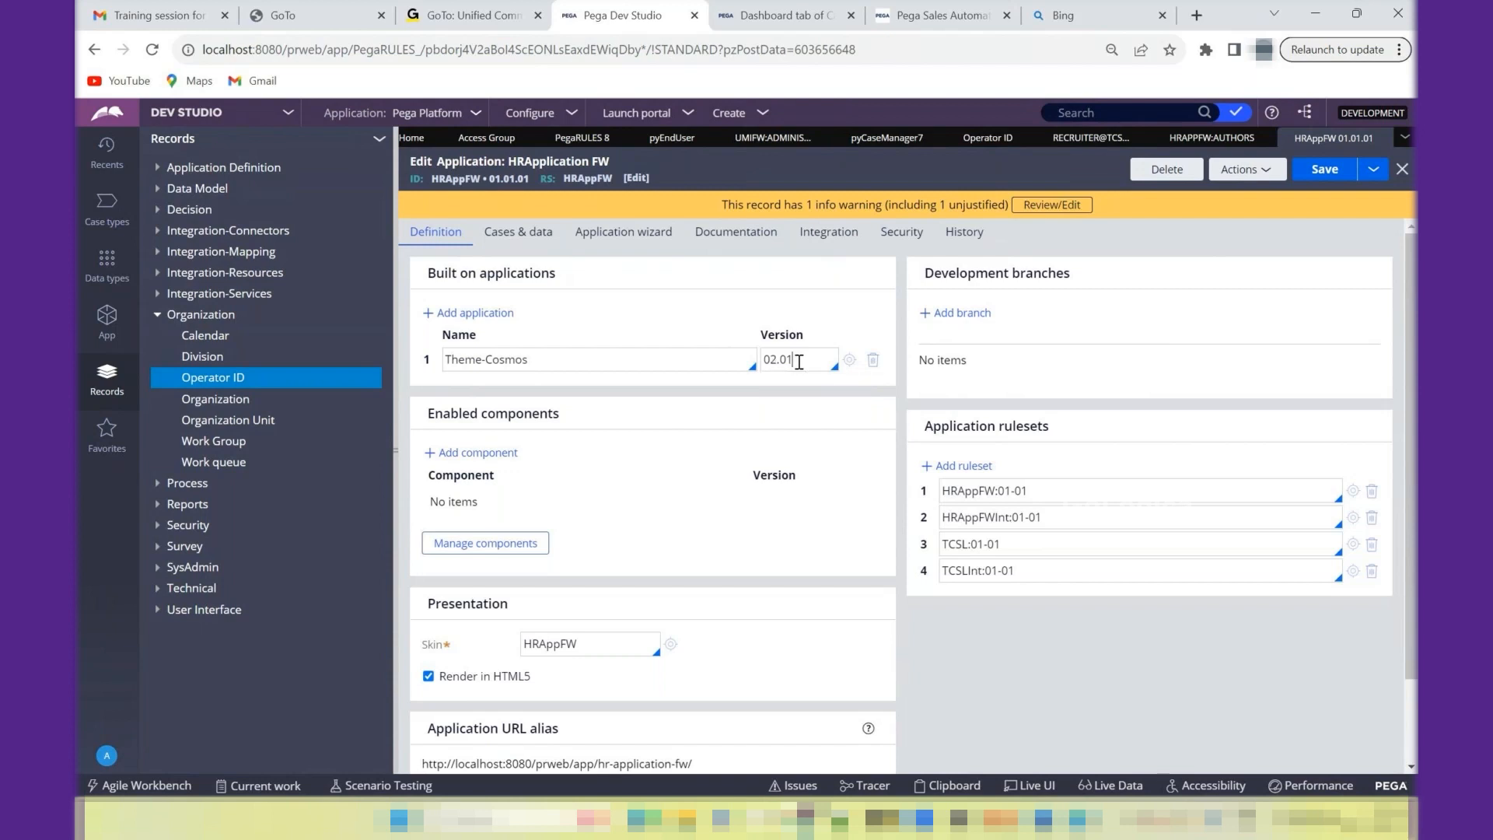
pyautogui.click(849, 362)
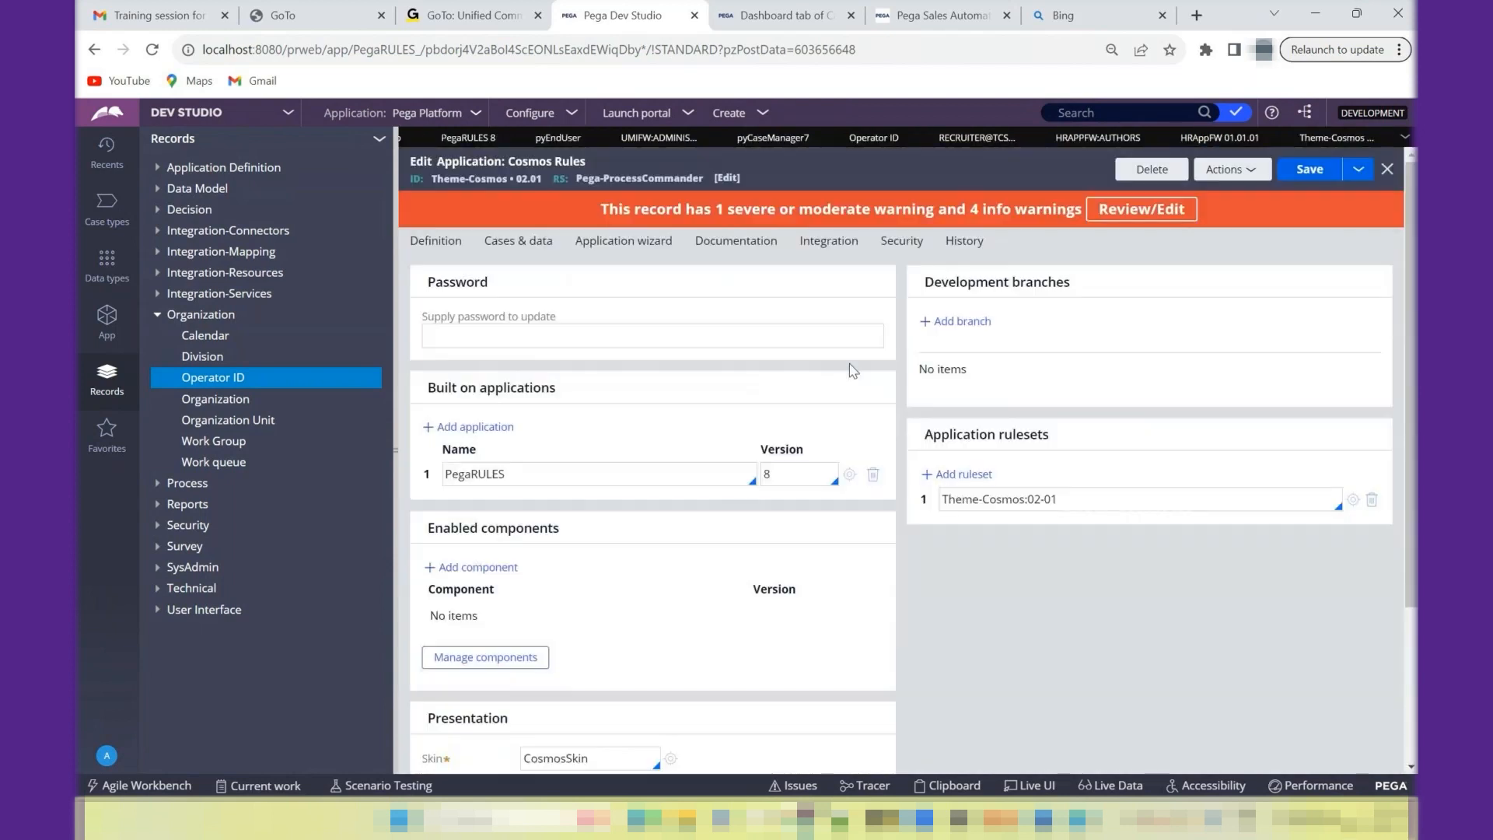
pyautogui.moveTo(1063, 499); pyautogui.dragTo(1031, 500)
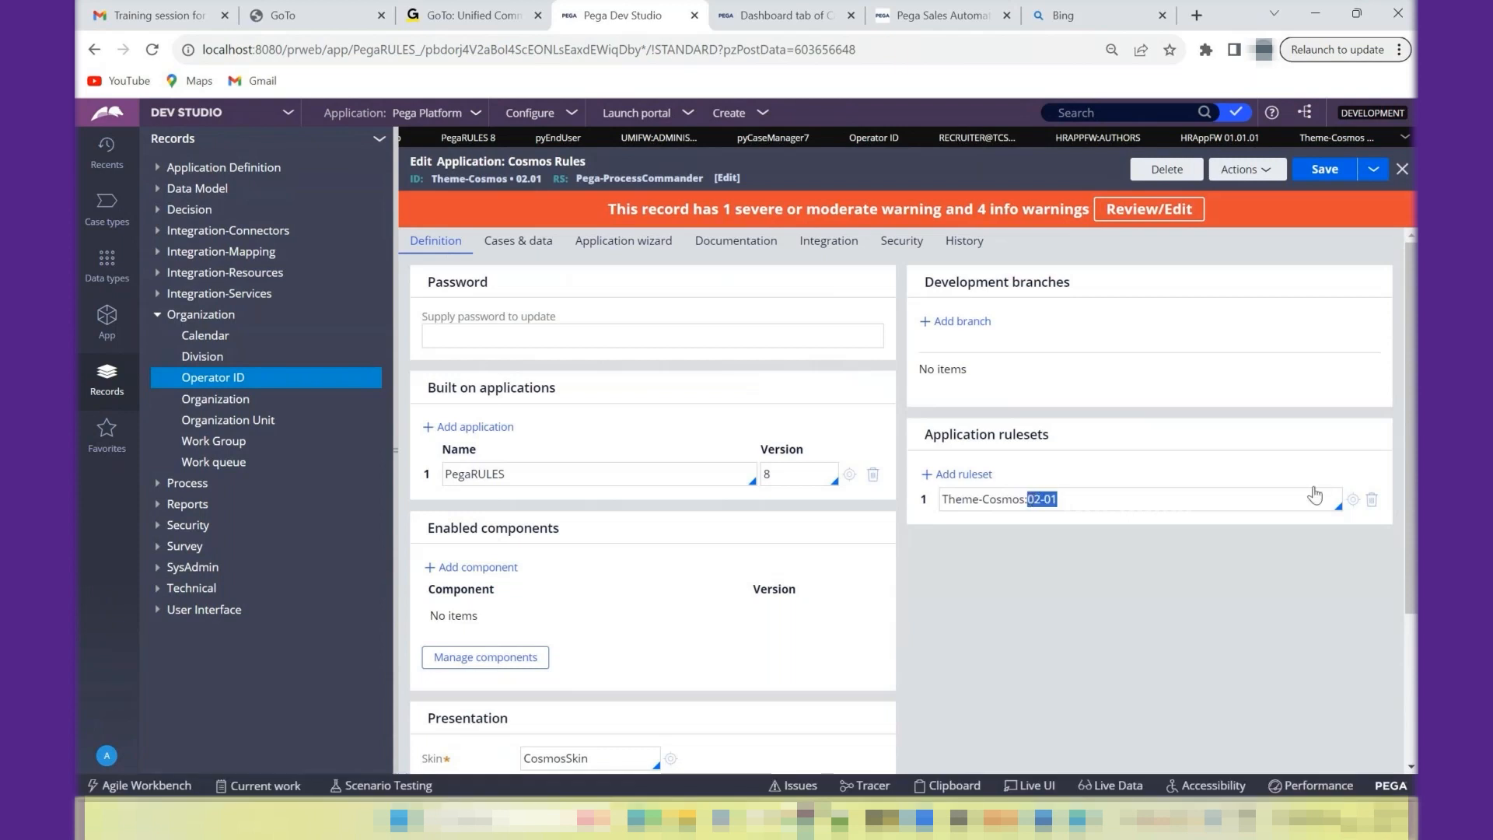
# - Open the Theme-Cosmos ruleset and examine which Pega releases its version descriptions refer to, including versions 03-01-01 and 01-01-01
pyautogui.click(1354, 500)
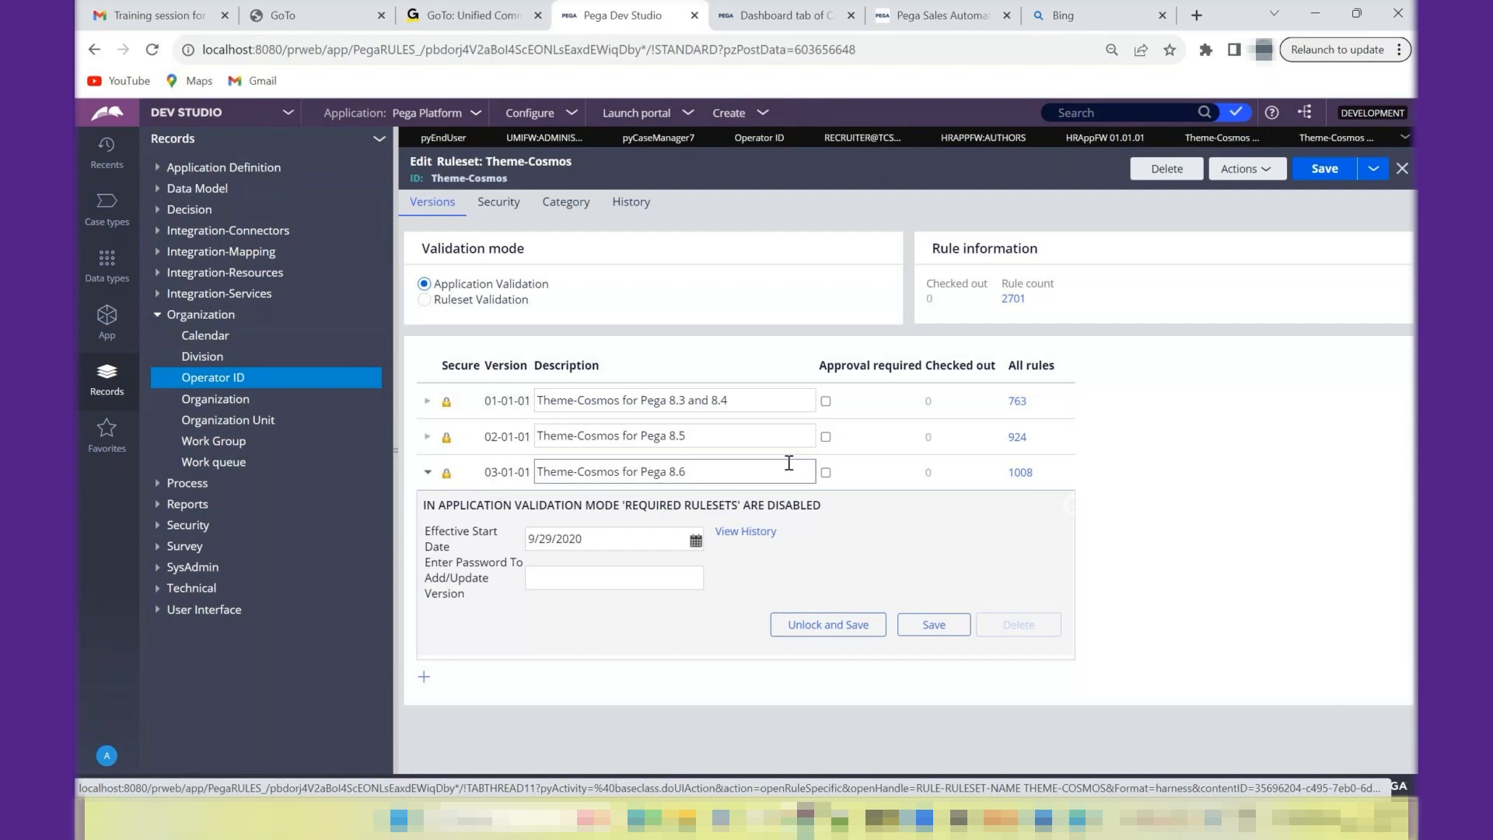
pyautogui.click(703, 473)
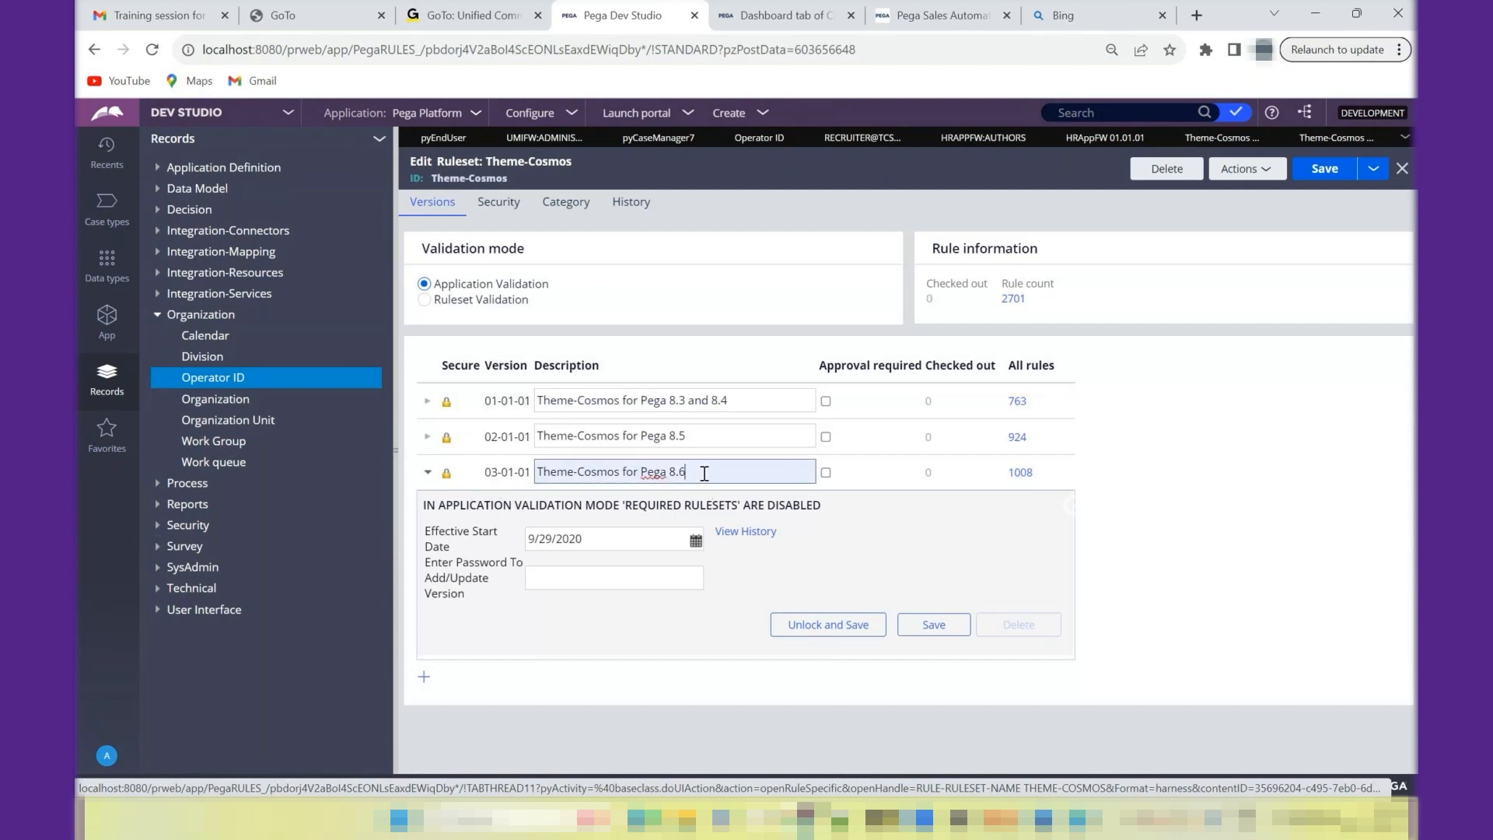
pyautogui.doubleClick(681, 473)
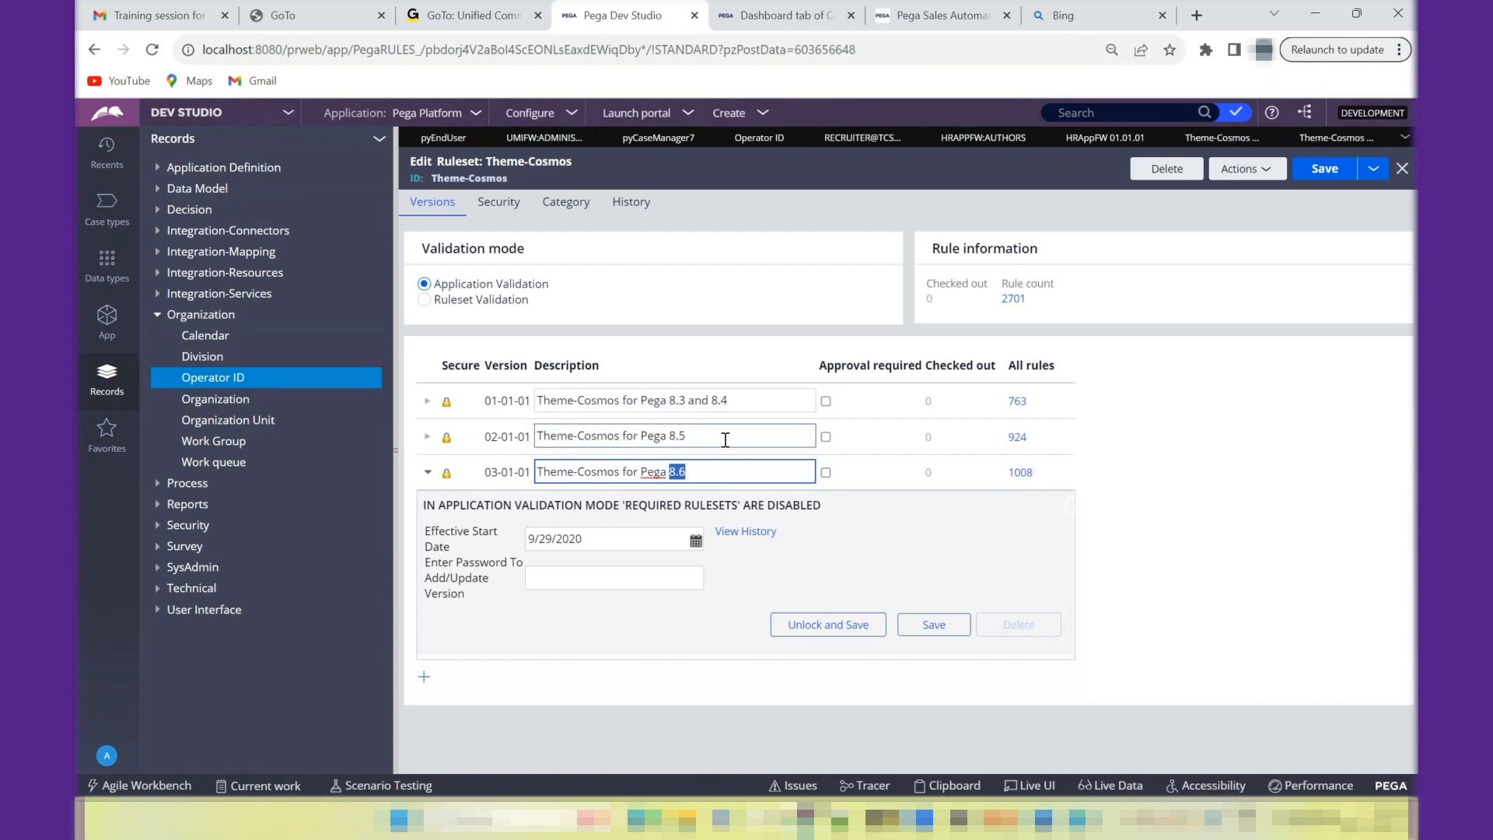
pyautogui.moveTo(668, 400); pyautogui.dragTo(743, 400)
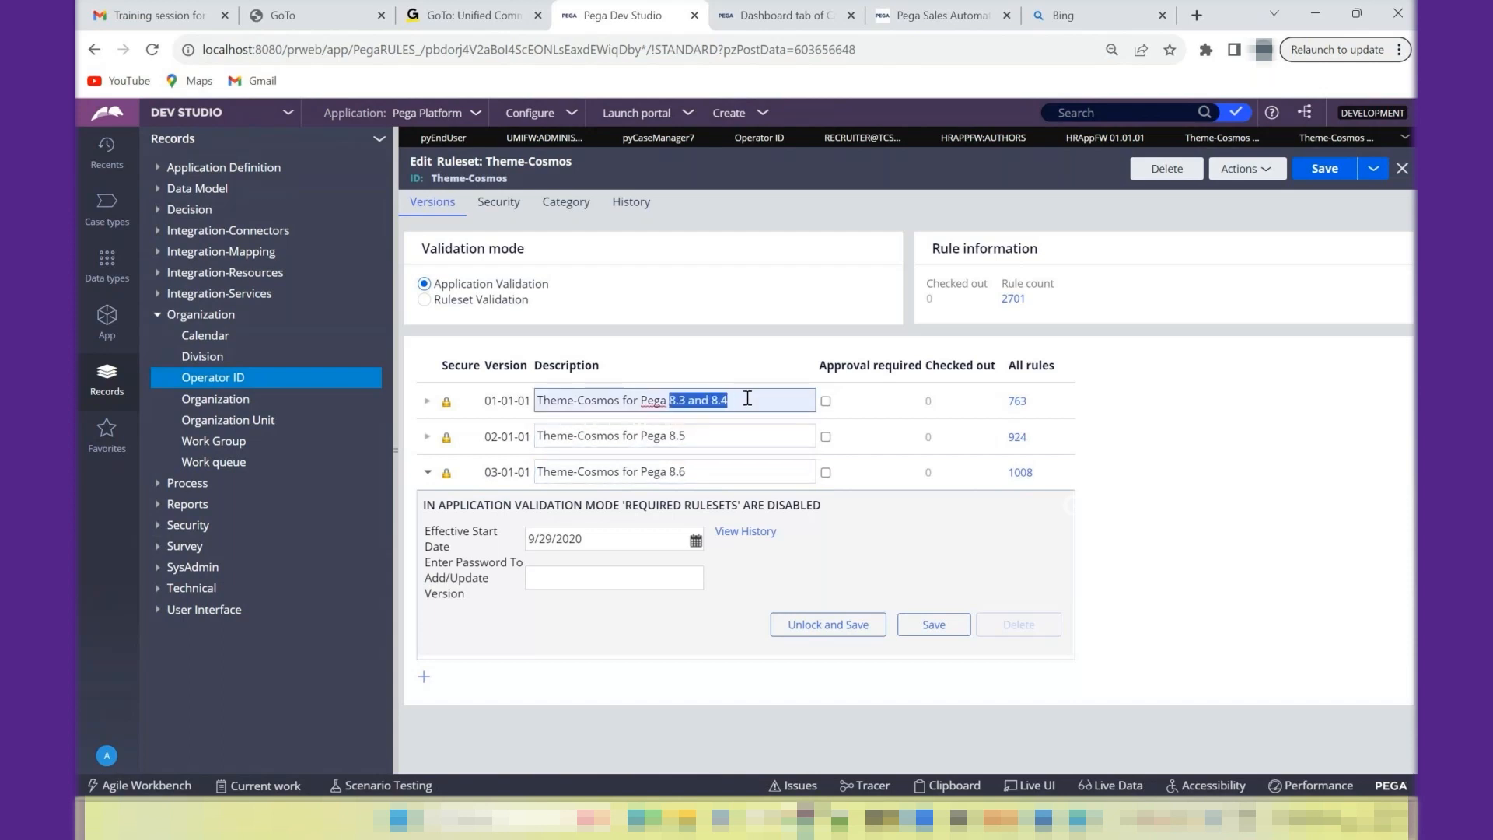
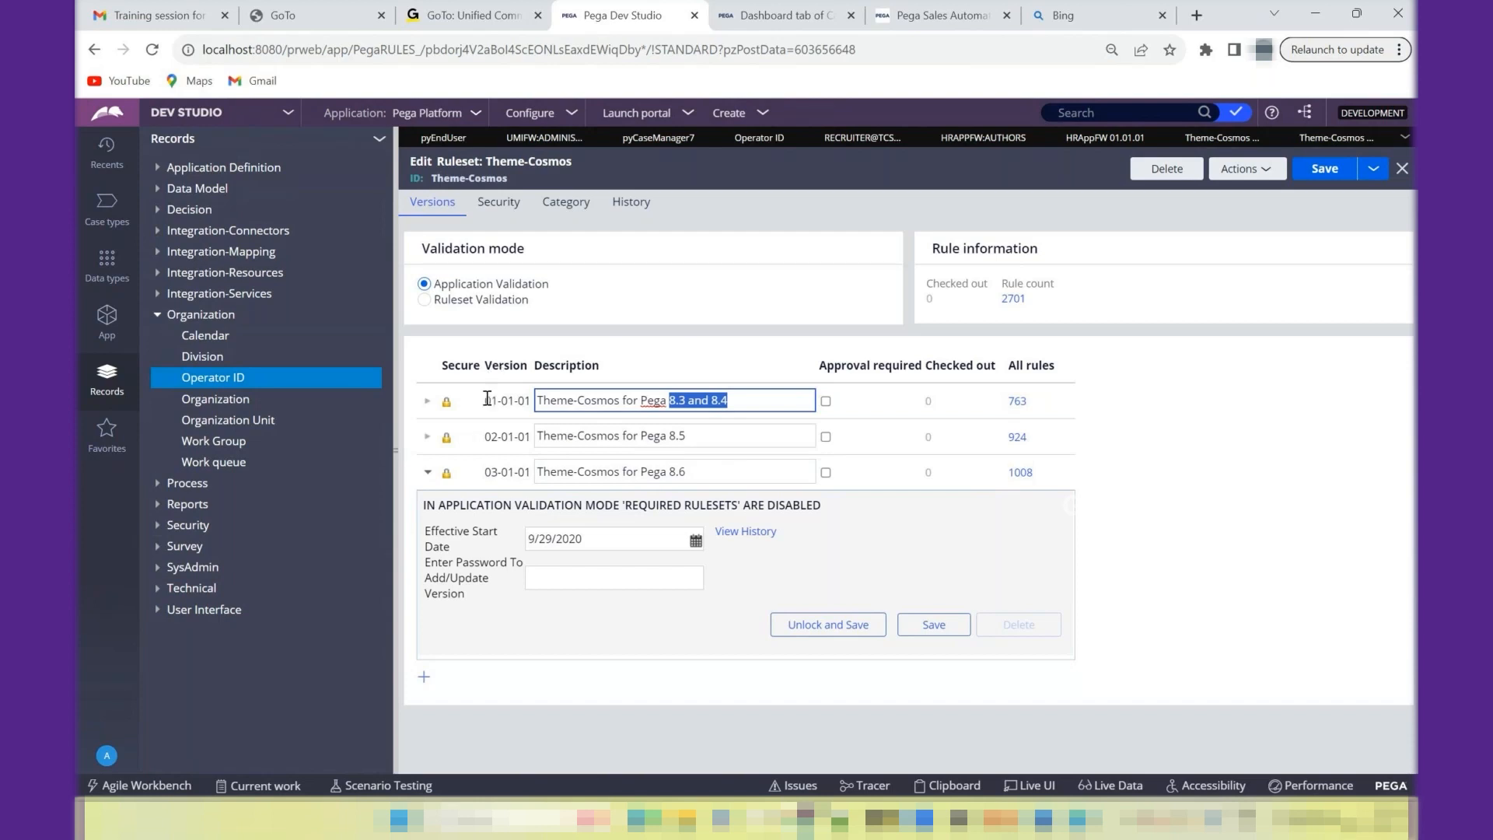
# - Switch to Notepad++ and add the line "RuleSet Version defined in XX-YY-ZZ" below the OrgName-FW-ApplicationID-Work note
pyautogui.moveTo(485, 402); pyautogui.dragTo(534, 406)
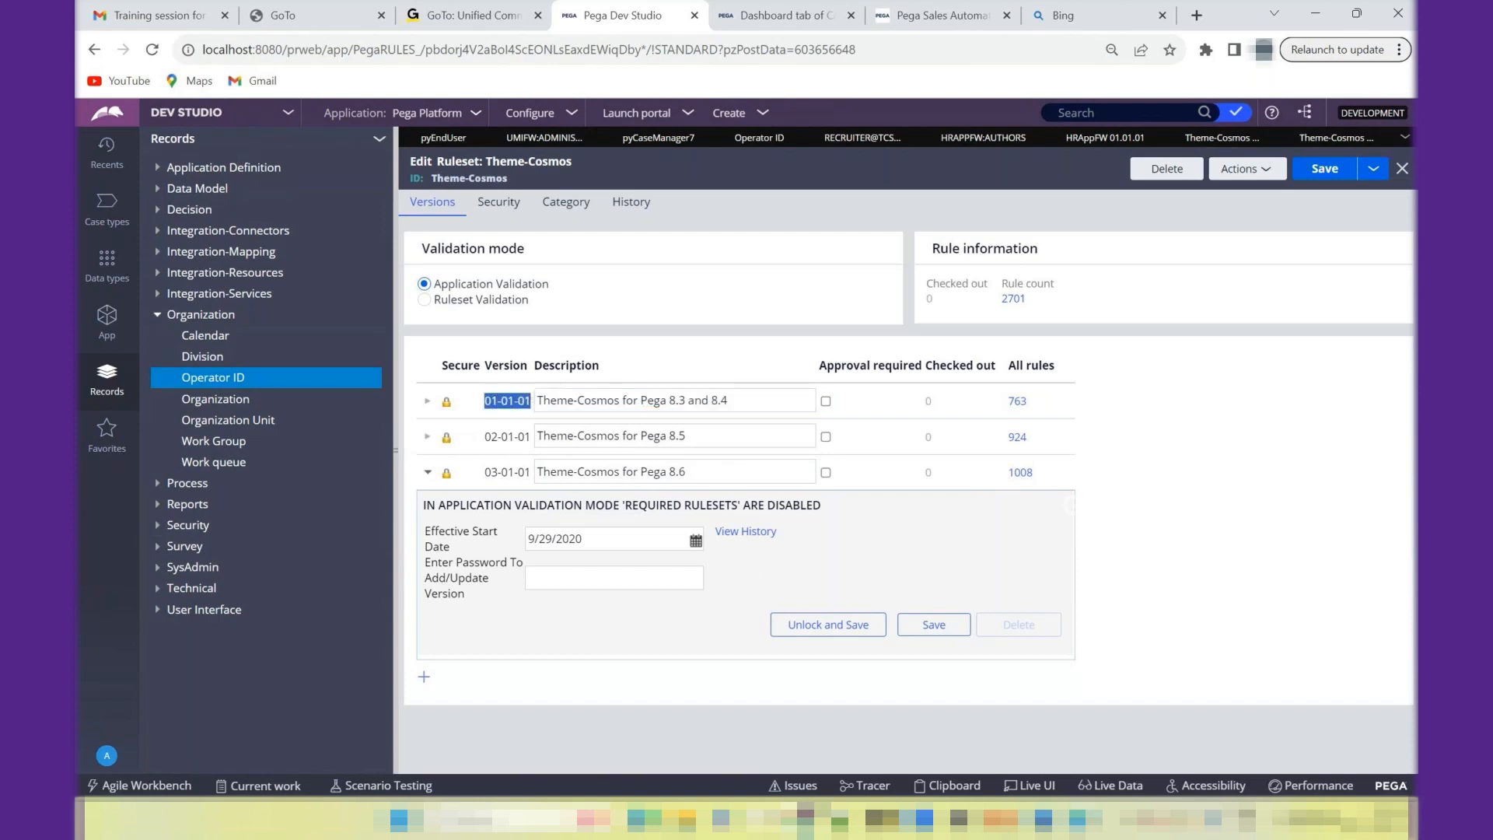
pyautogui.moveTo(1043, 819)
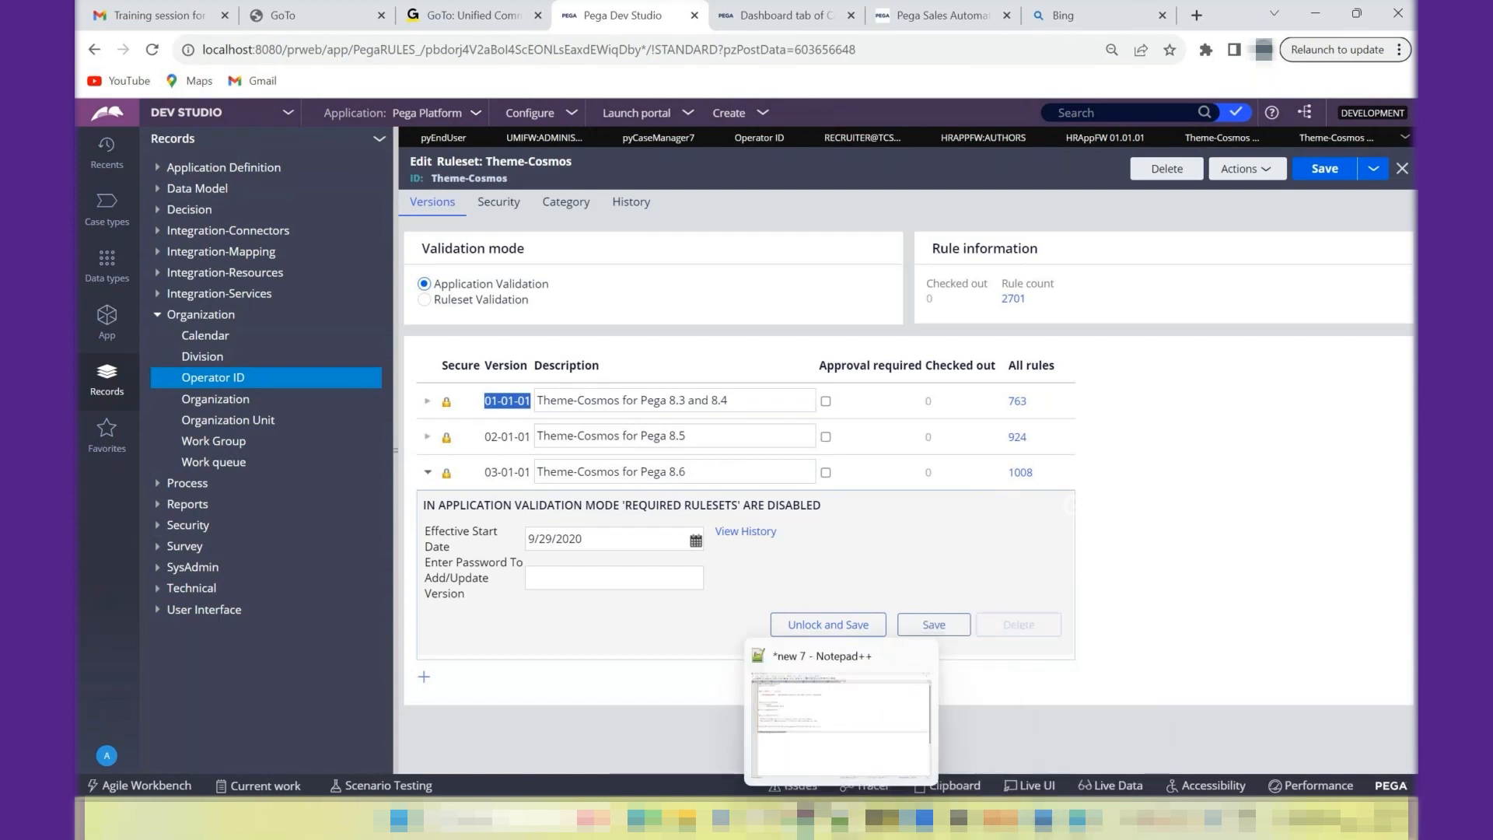
pyautogui.click(840, 819)
pyautogui.click(411, 445)
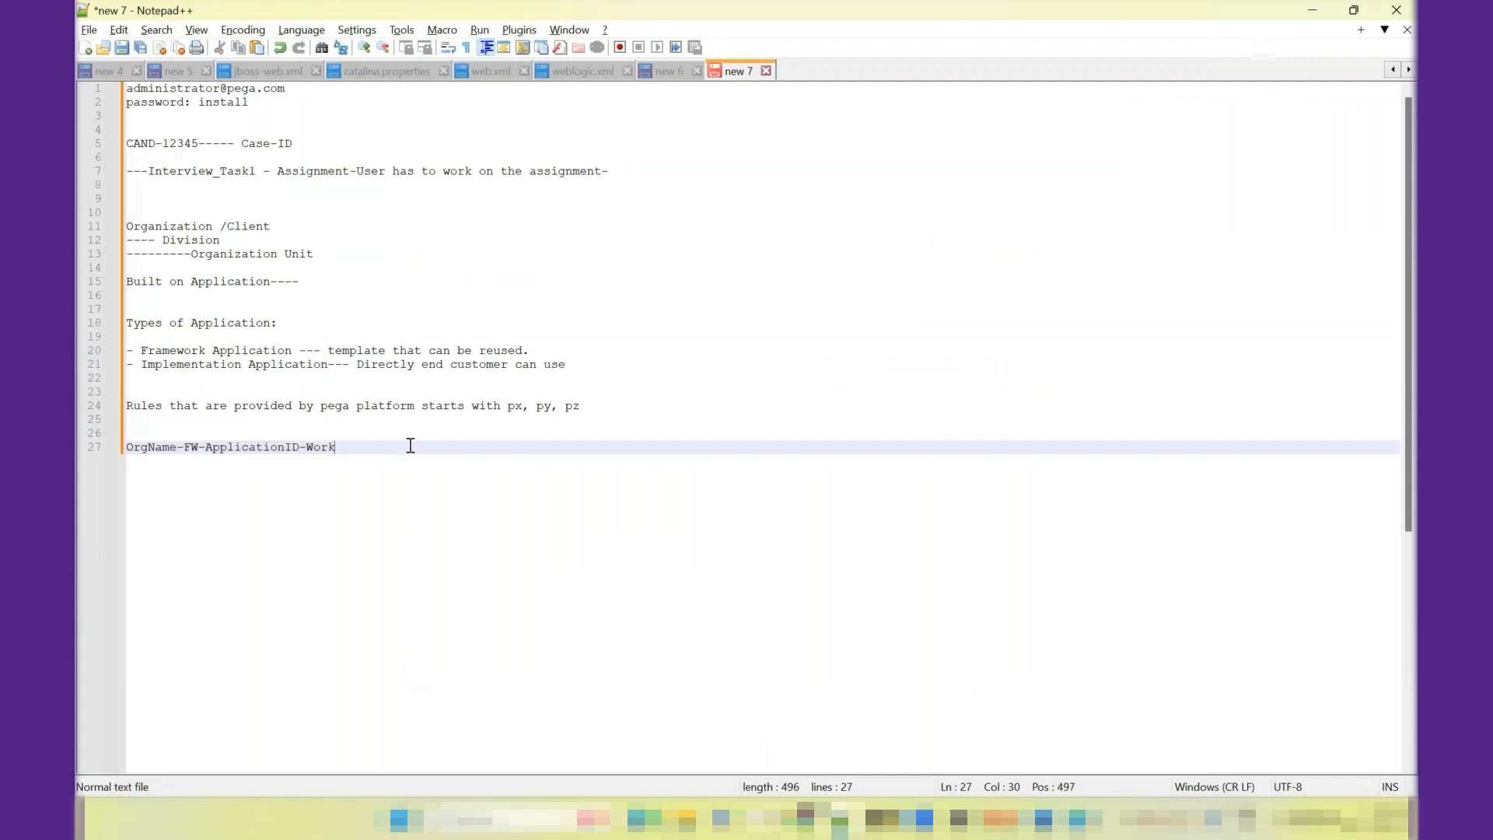
pyautogui.press('Return')
pyautogui.press('Return')
pyautogui.press('Return')
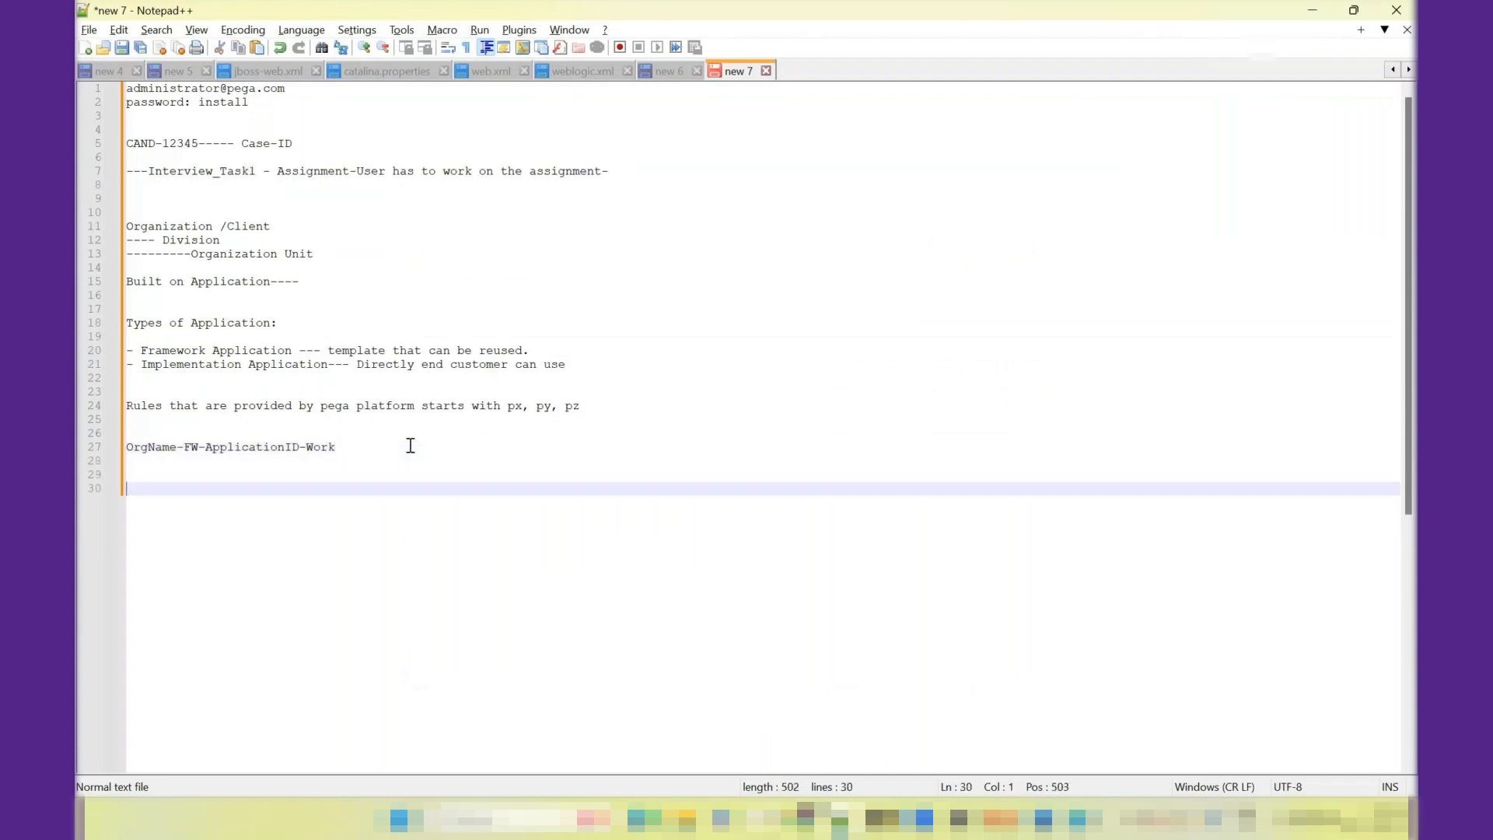
pyautogui.write('RuleSet Version define')
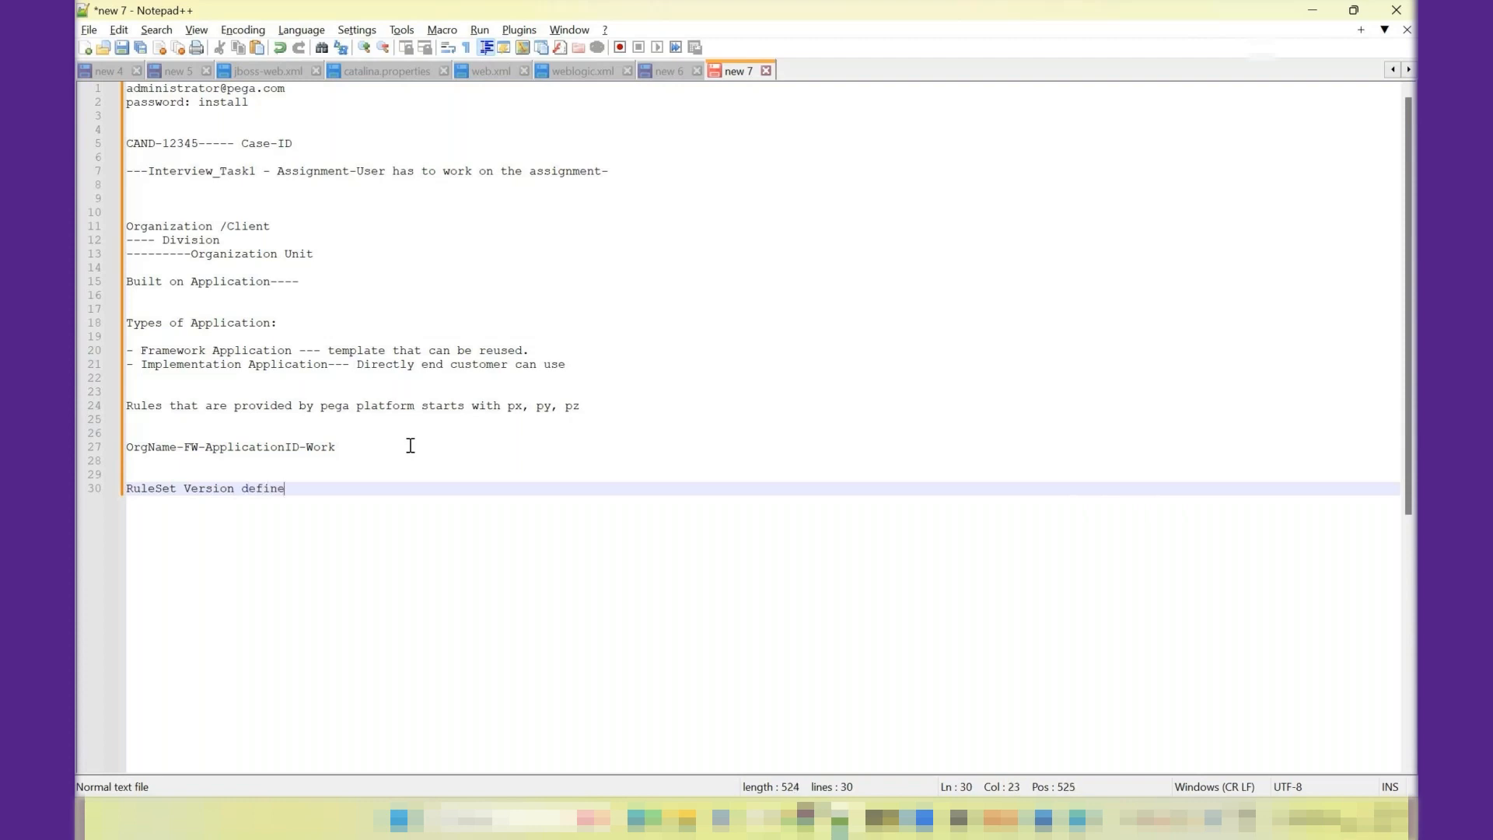
pyautogui.write('d in XX-YY-ZZ')
# - Explain the version parts on separate lines: "XX- Major version", "YY- Minor Version" and "ZZ - Patch version"
pyautogui.press('Return')
pyautogui.press('Return')
pyautogui.write('XX')
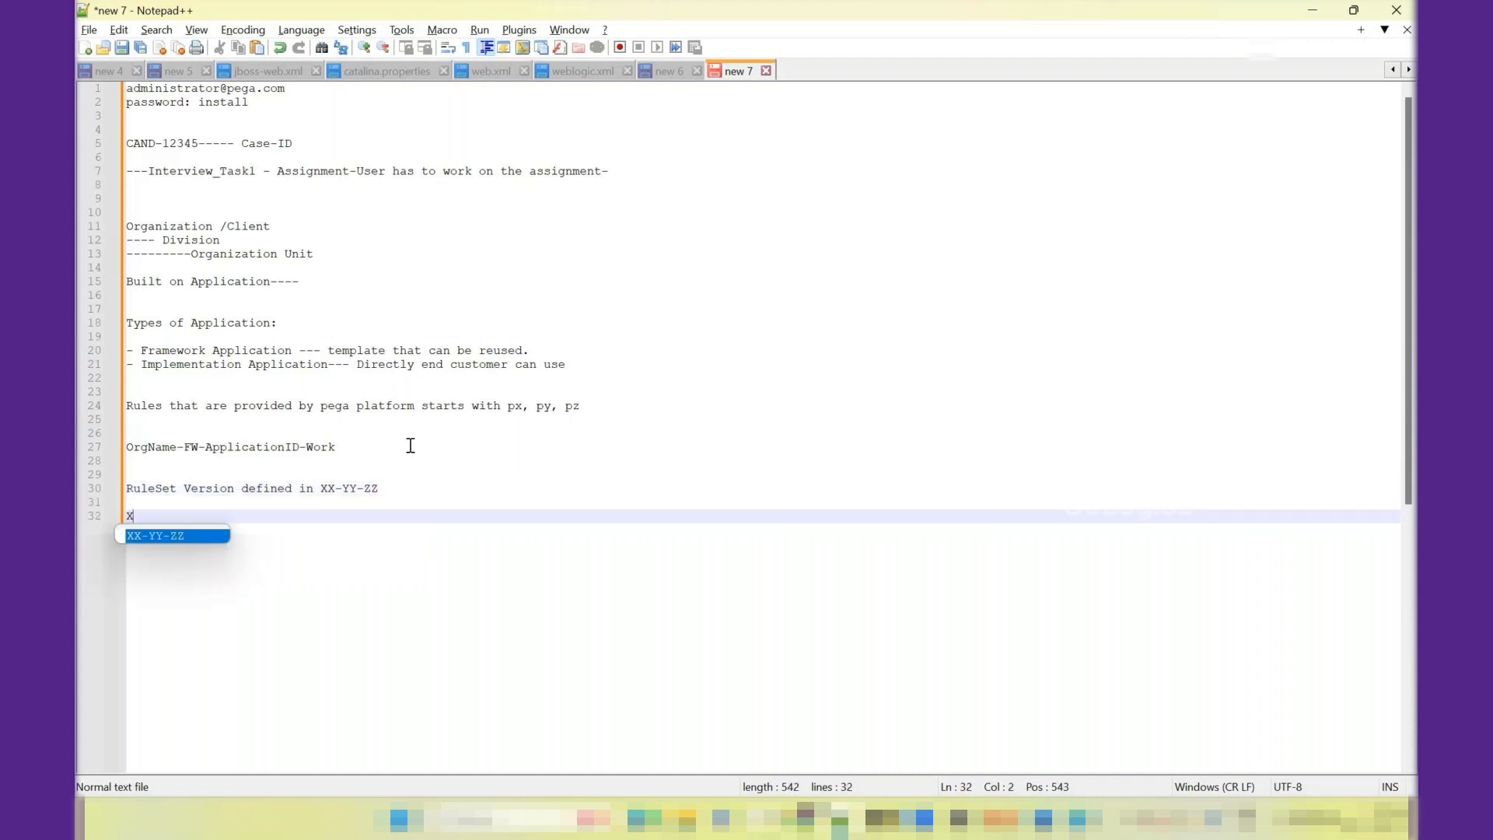
pyautogui.write('- ')
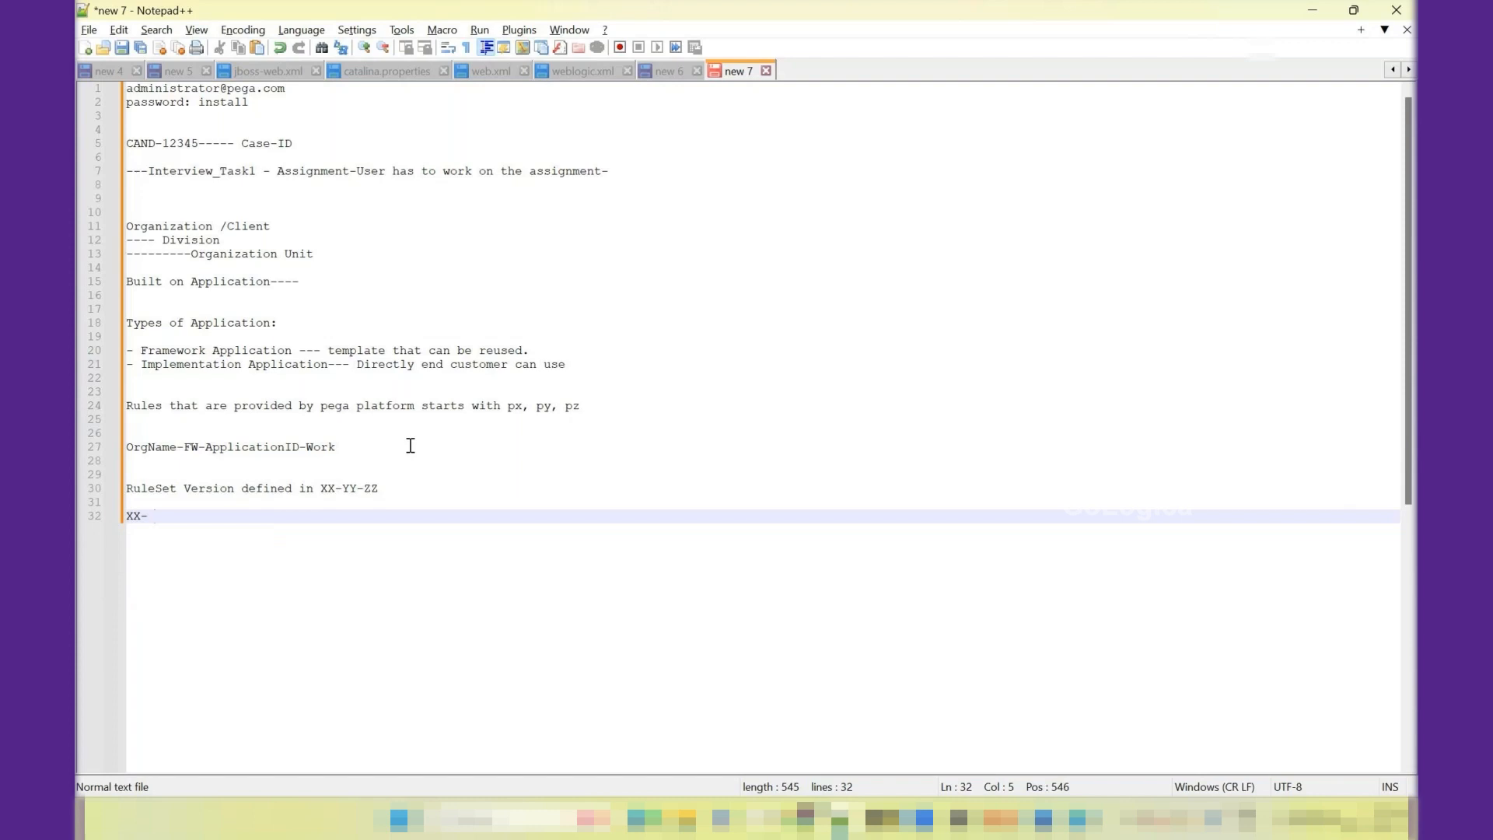
pyautogui.write('Major version')
pyautogui.press('Return')
pyautogui.write('YY- Minor ')
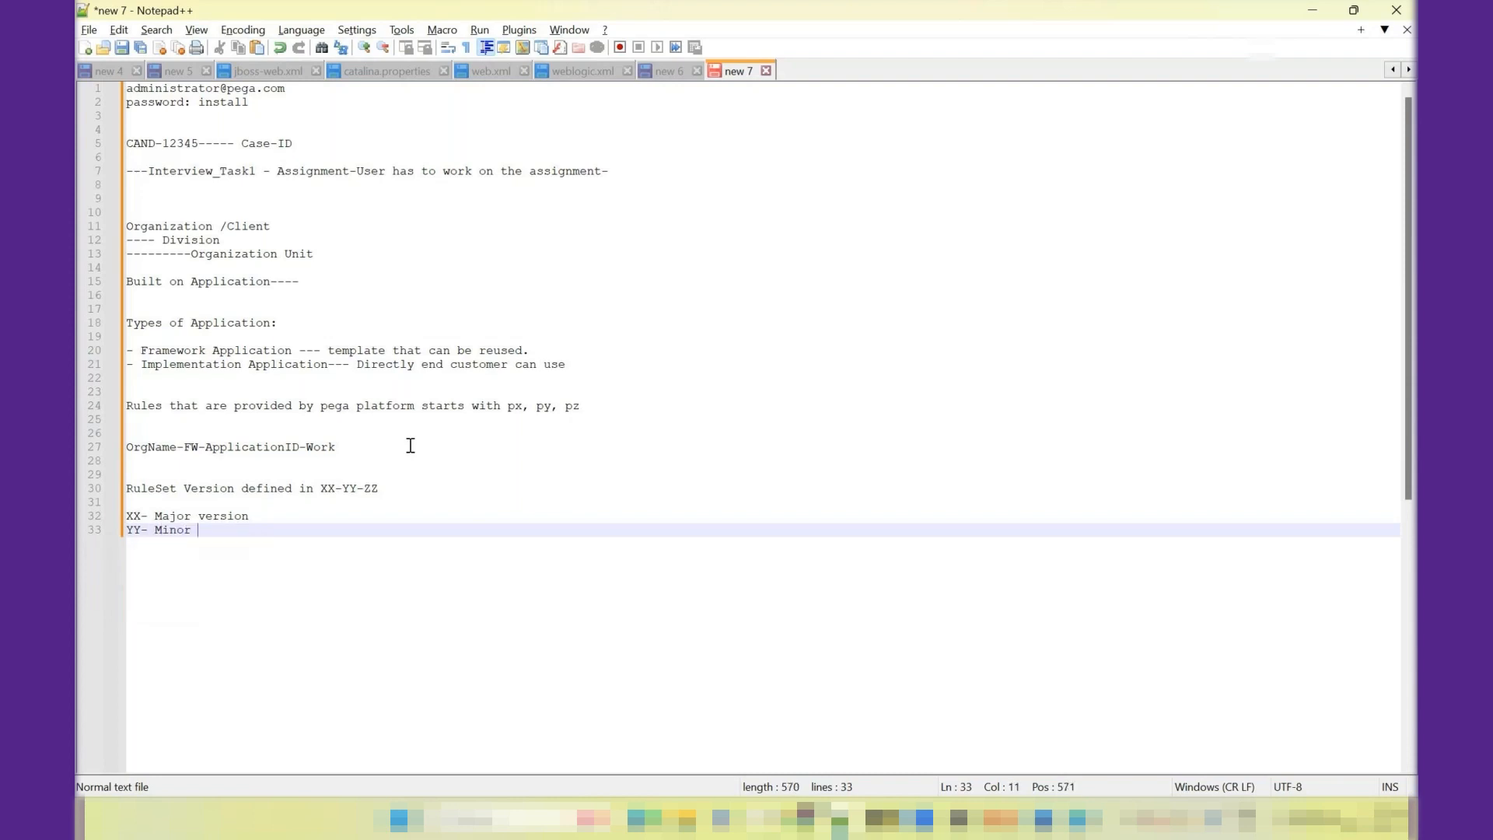
pyautogui.write('Version')
pyautogui.press('Return')
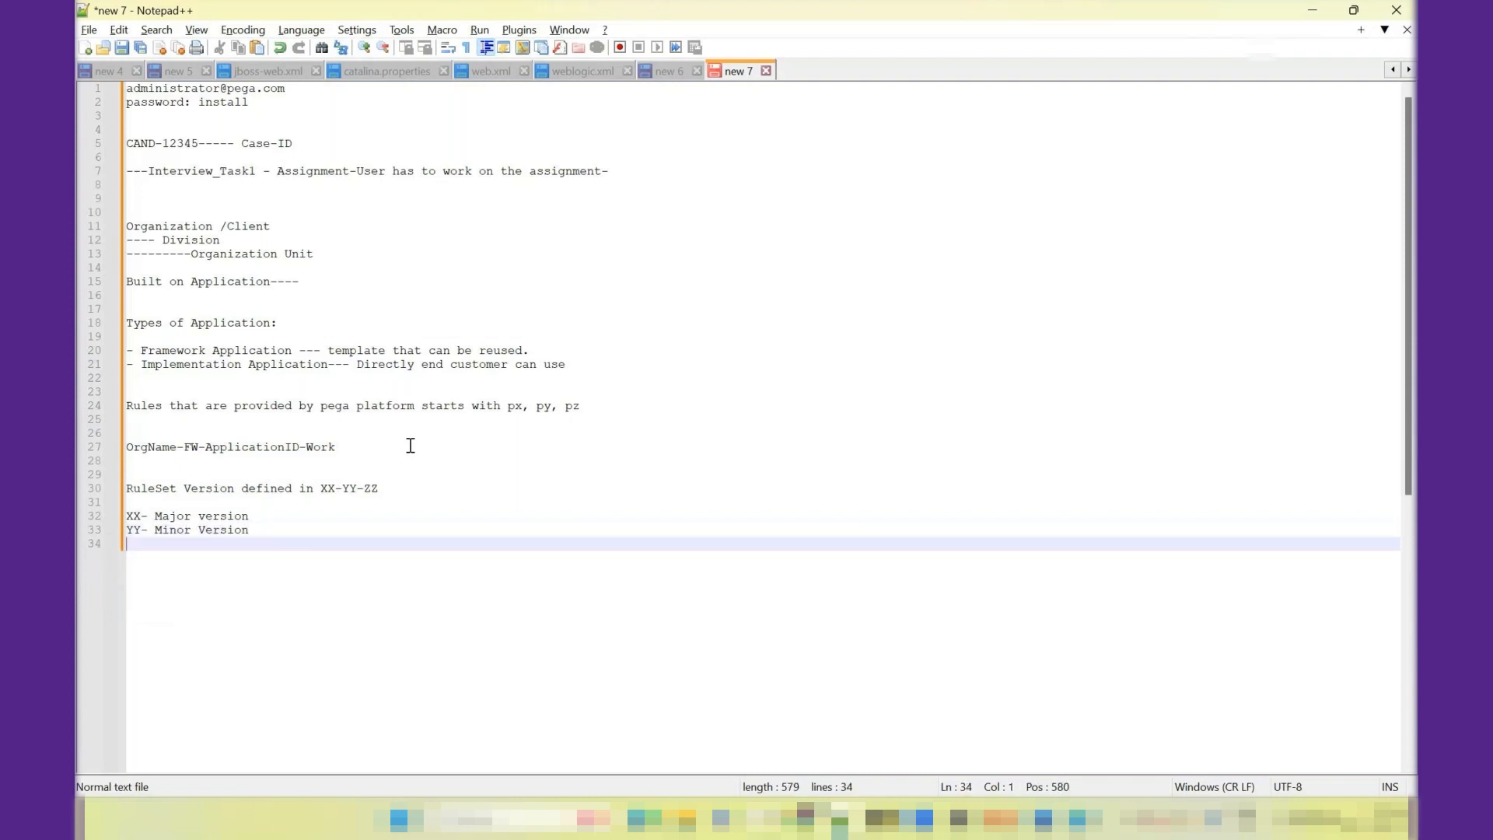
pyautogui.write('ZZ - Path')
pyautogui.press('BackSpace')
pyautogui.write('ch version')
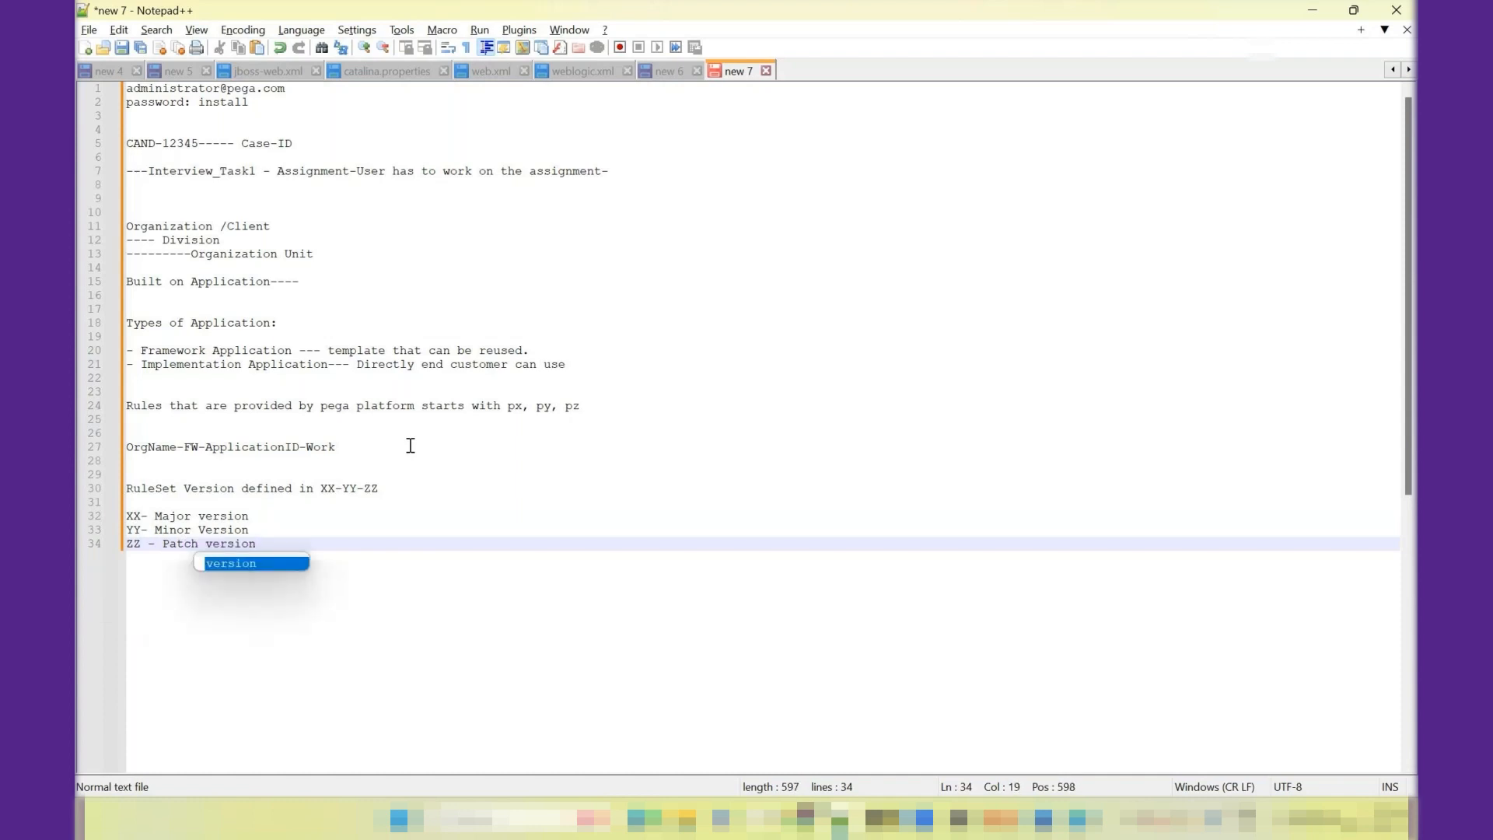
pyautogui.press('Return')
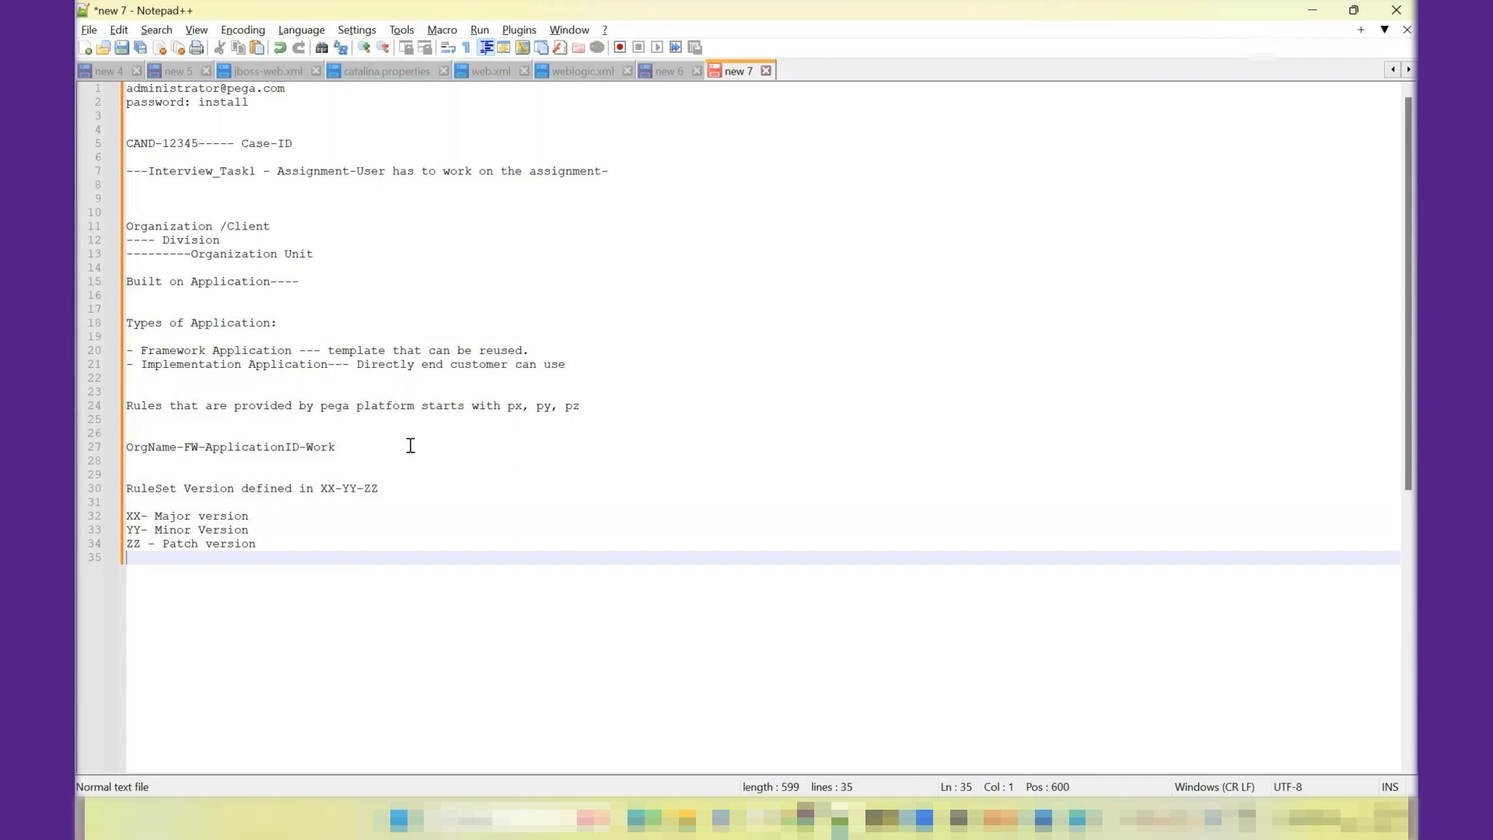
# - Add the value range "01 to 99" below the version part definitions, leaving blank lines around it
pyautogui.press('Return')
pyautogui.press('Return')
pyautogui.write('01 to 99')
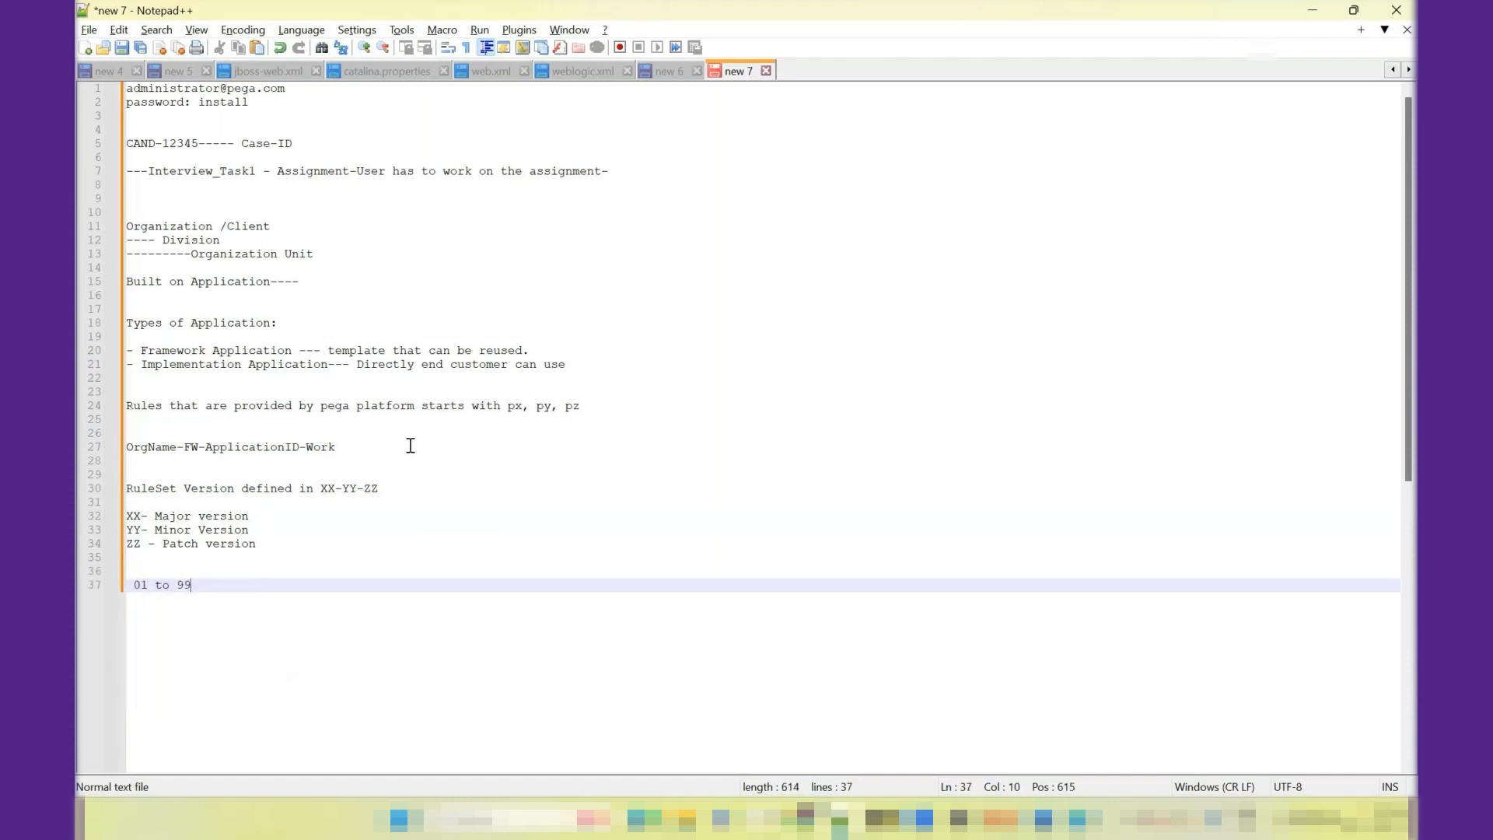
pyautogui.press('Return')
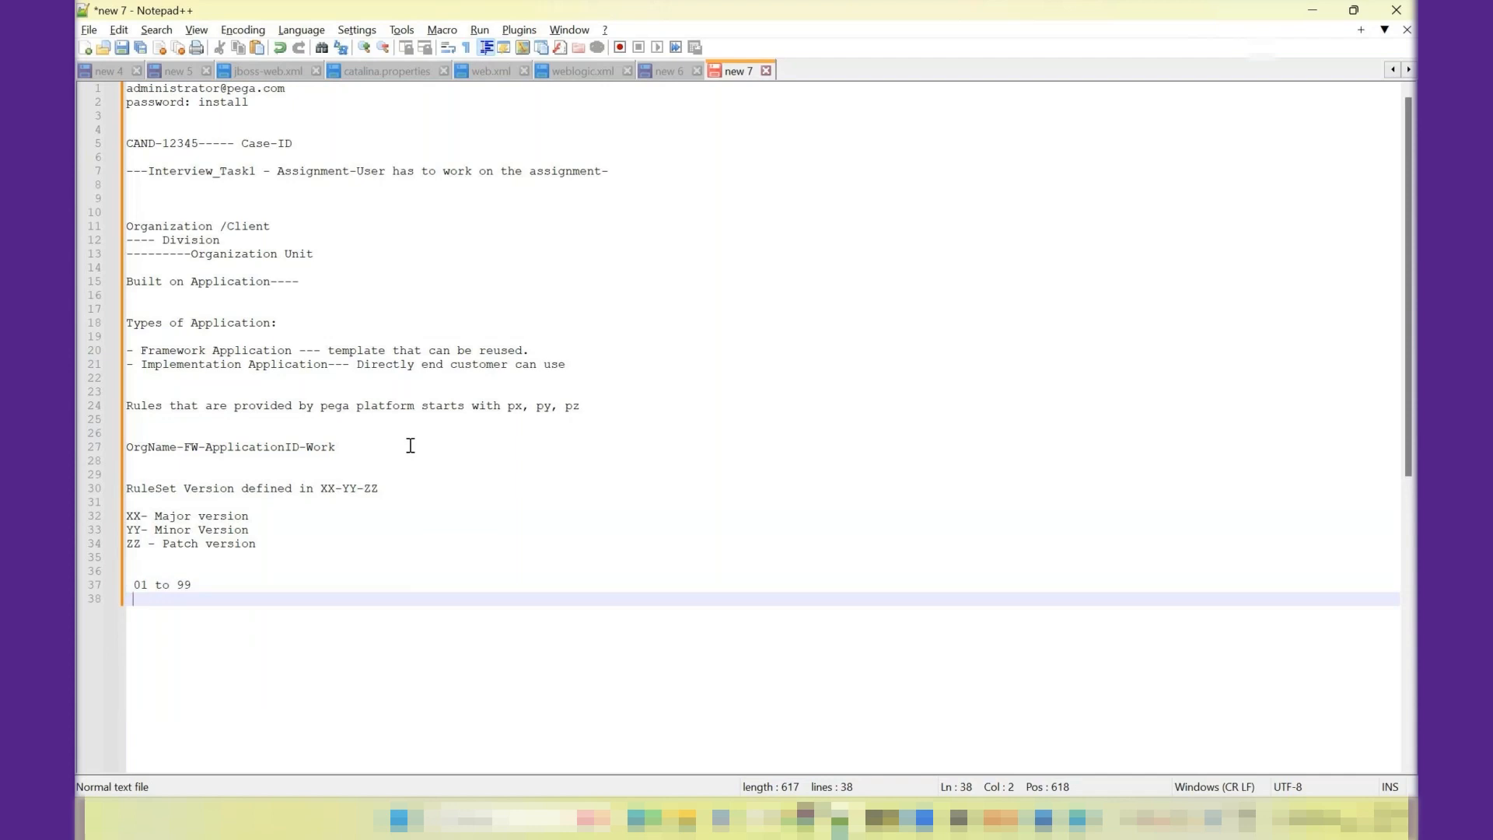
pyautogui.press('Return')
# - Write the example version 01-01-01 and, below it, the patch range "01-01-01 to 01-01-99"
pyautogui.press('Return')
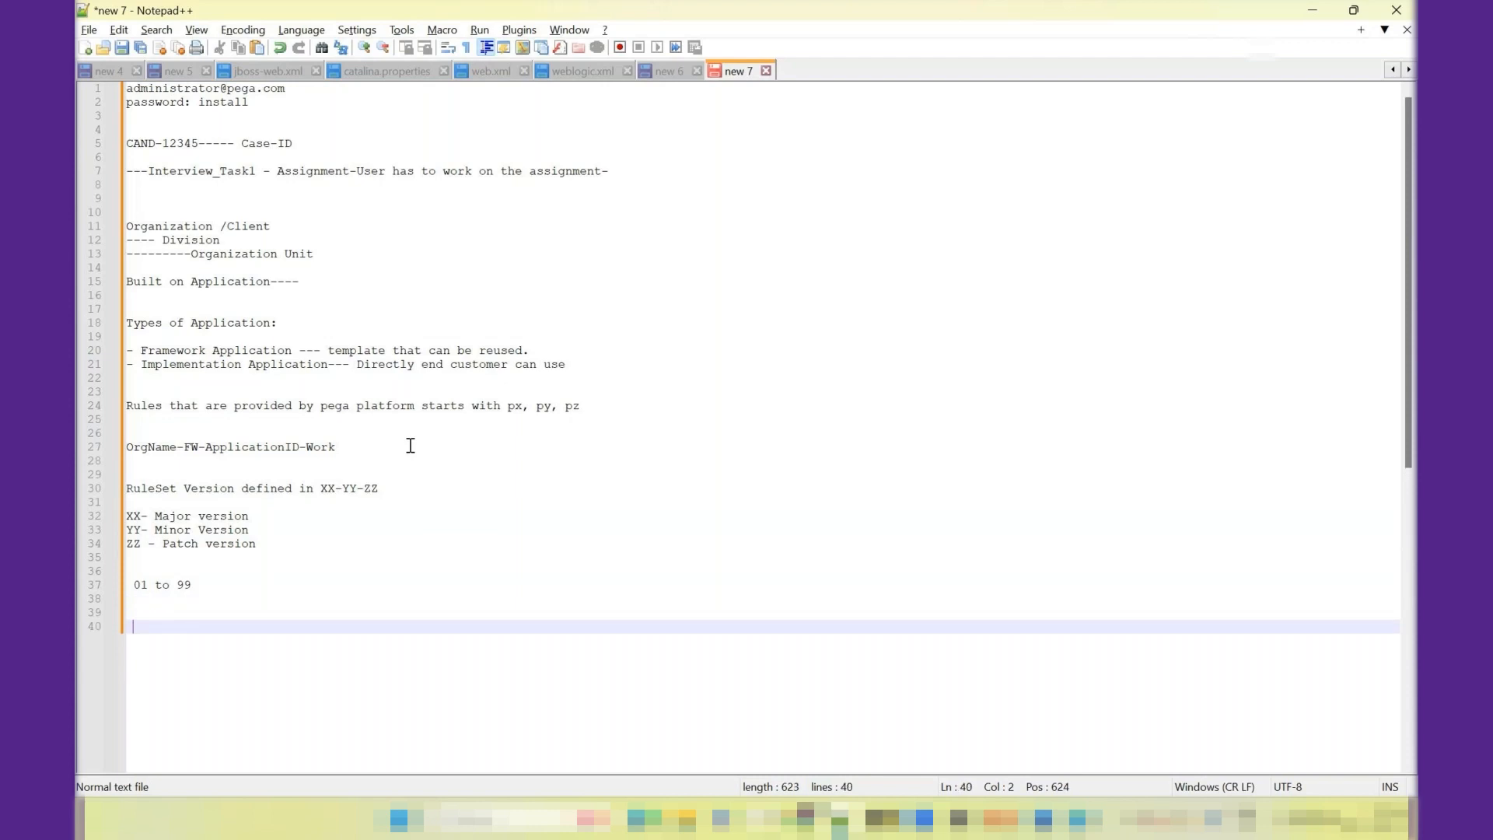
pyautogui.write('01-01-01')
pyautogui.press('Return')
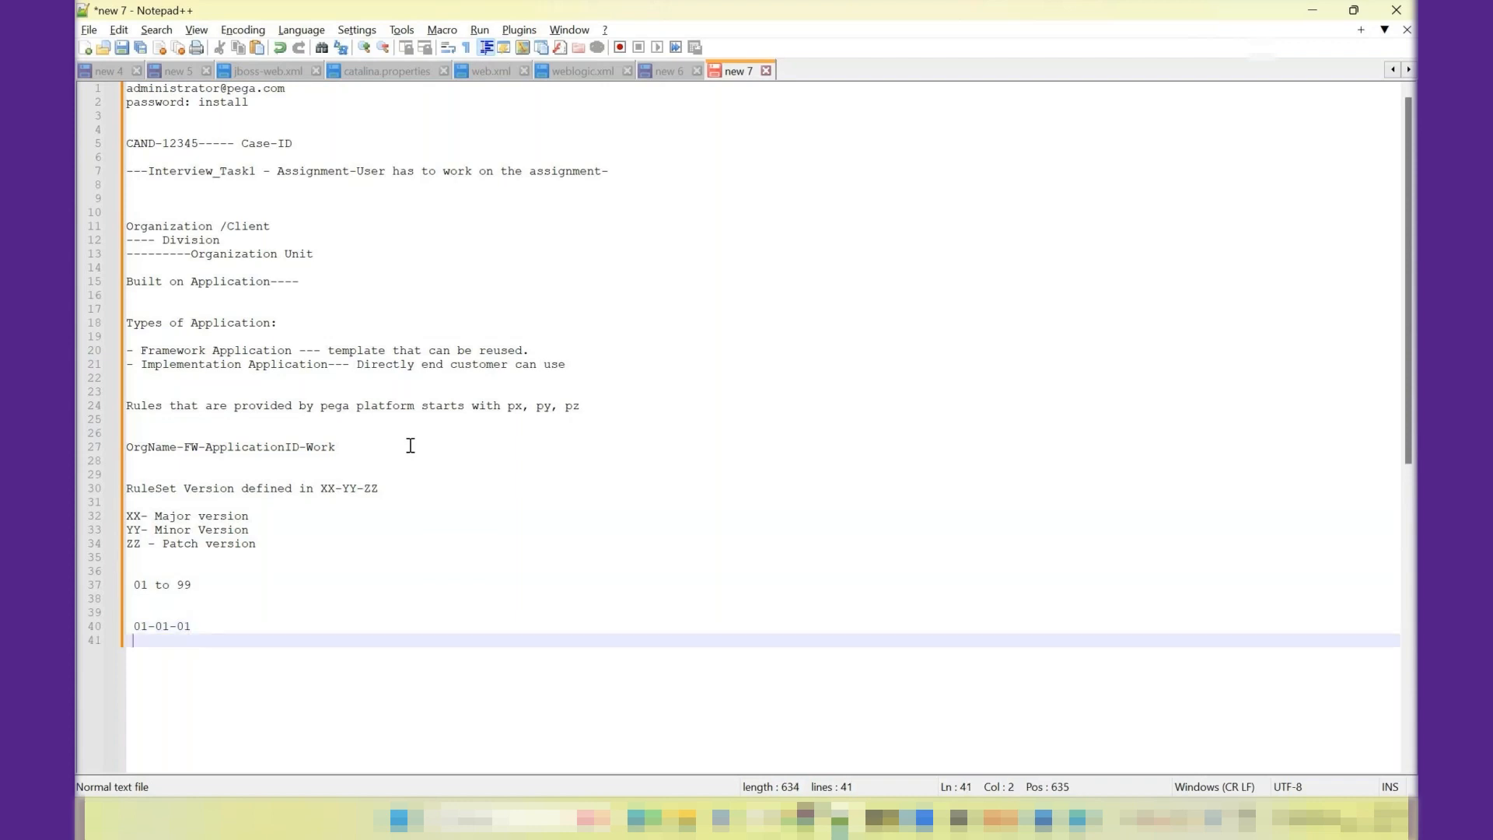
pyautogui.write('01-01-01 to 01-01-99')
pyautogui.press('Return')
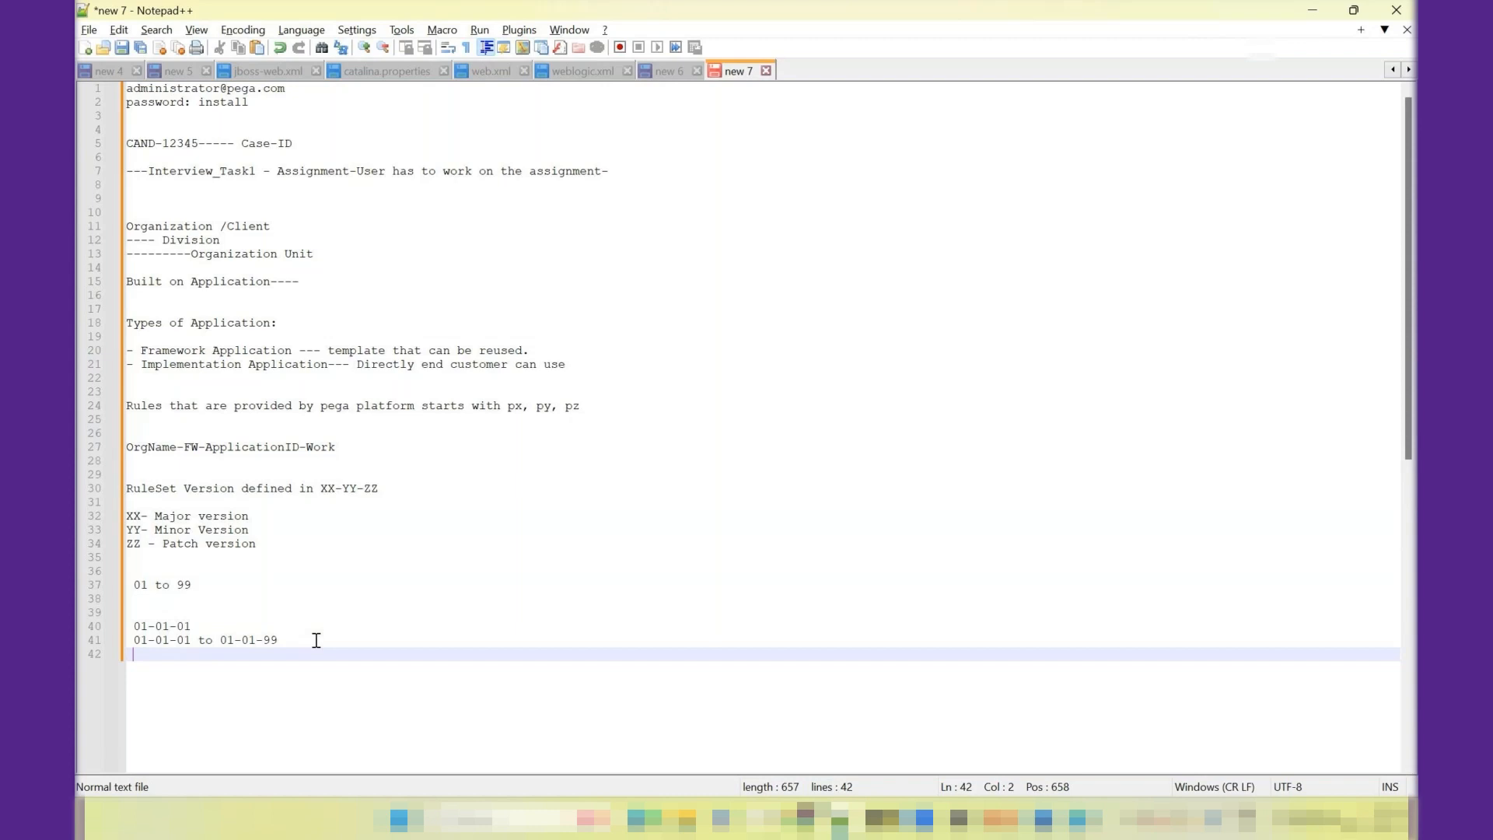
# - List the next patch versions, 01-01-02 and 01-01-03, on separate lines below the patch range
pyautogui.write('1-01-0')
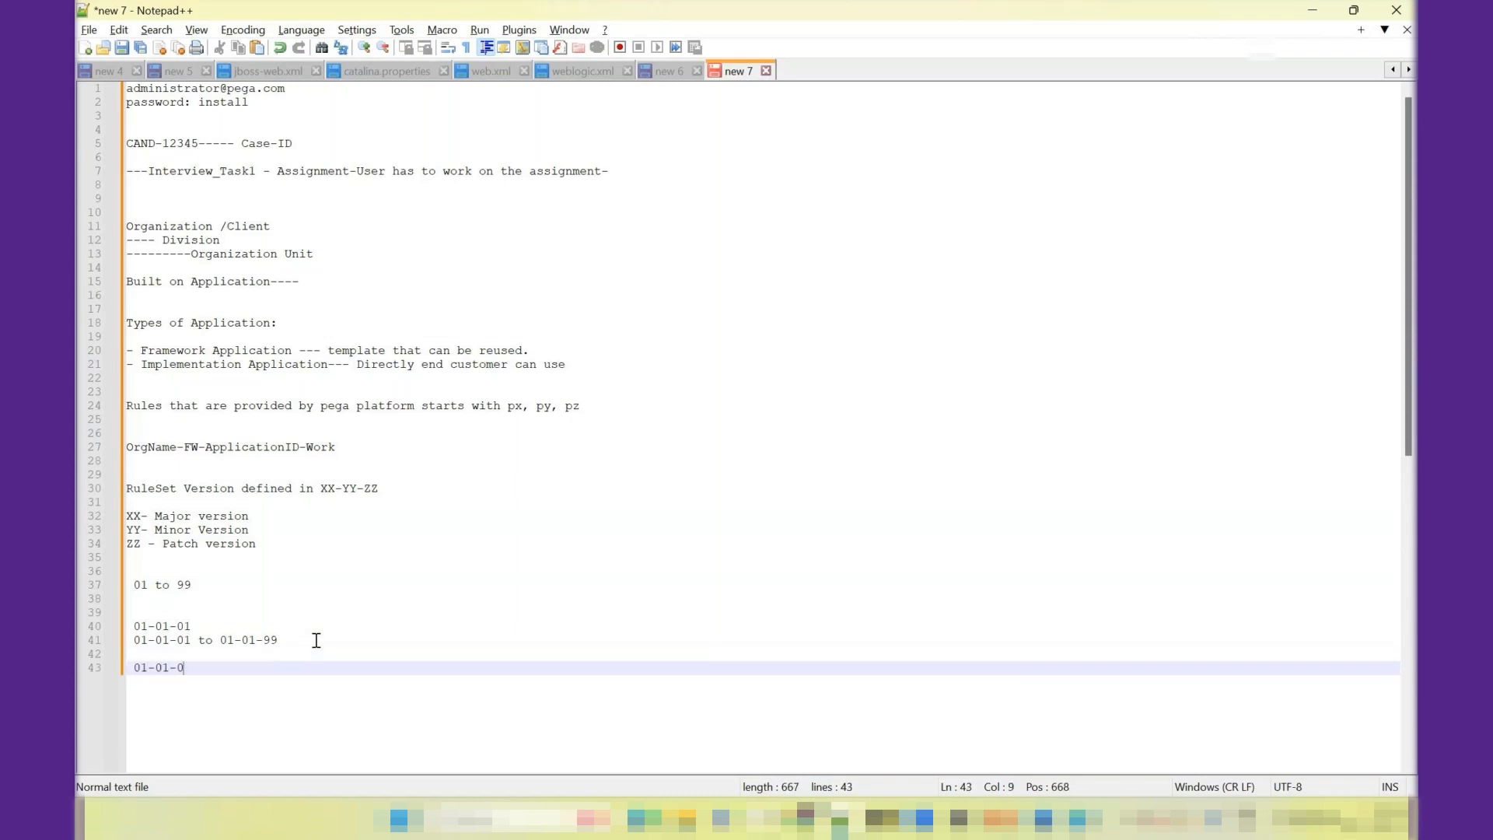
pyautogui.write('2')
pyautogui.press('Return')
pyautogui.write('01-01')
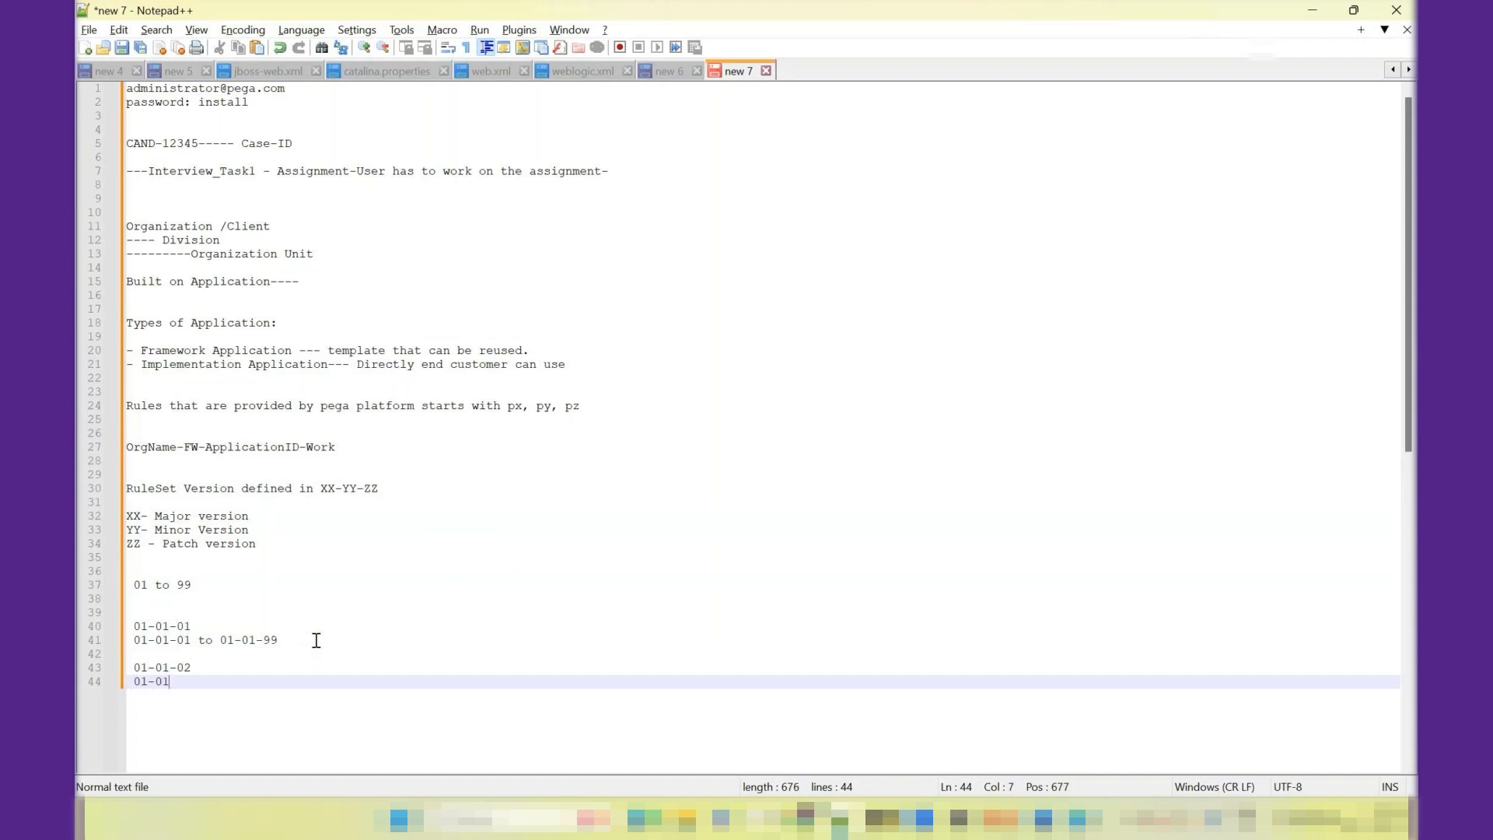
pyautogui.write('-03')
pyautogui.press('Return')
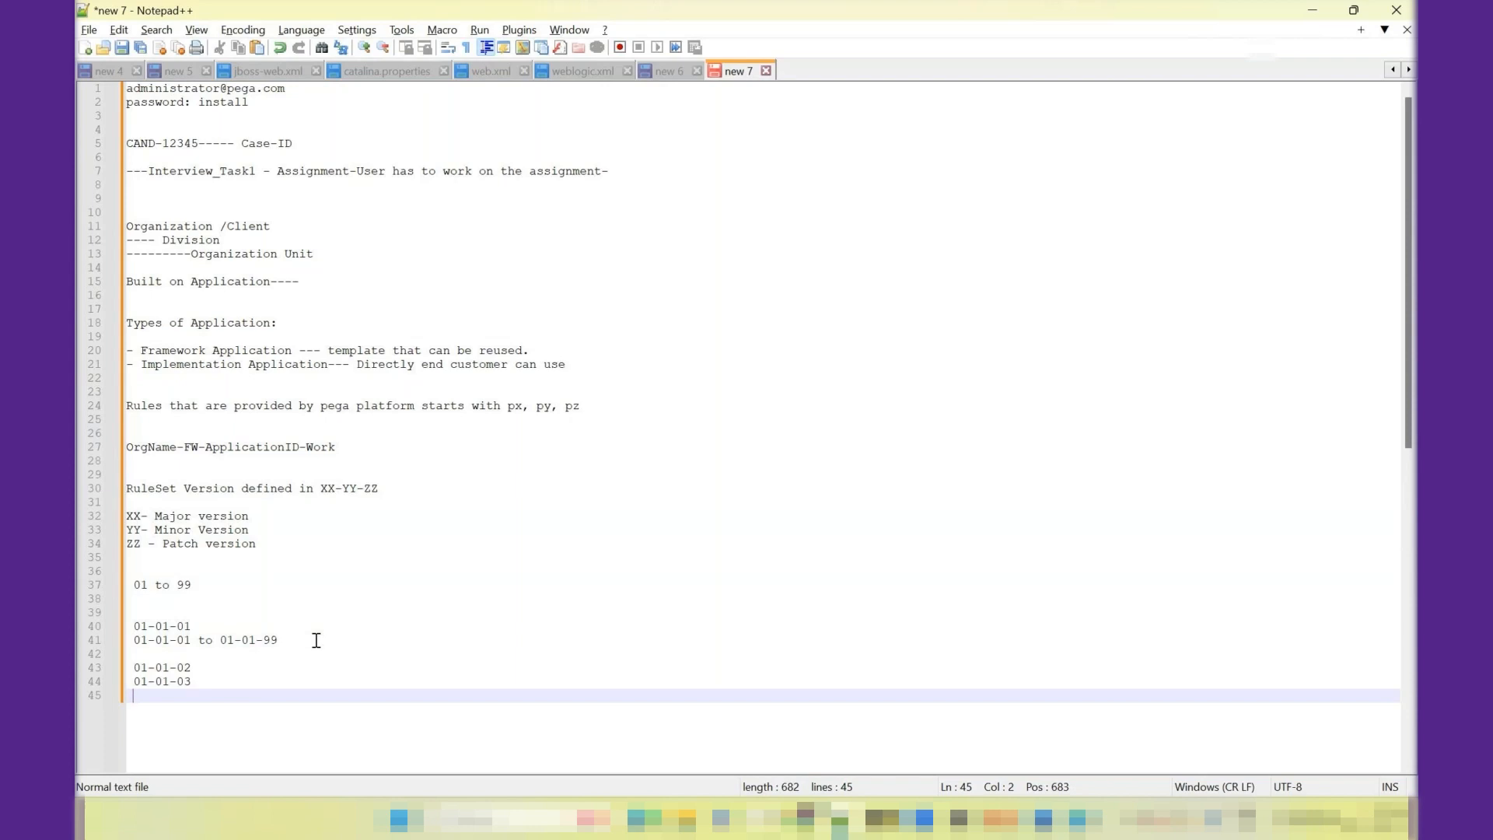
# - Add the rollover example 01-01-99 followed by 01-02-01, and highlight the patch versions from 01-01-02 to 01-01-99
pyautogui.press('Return')
pyautogui.press('Return')
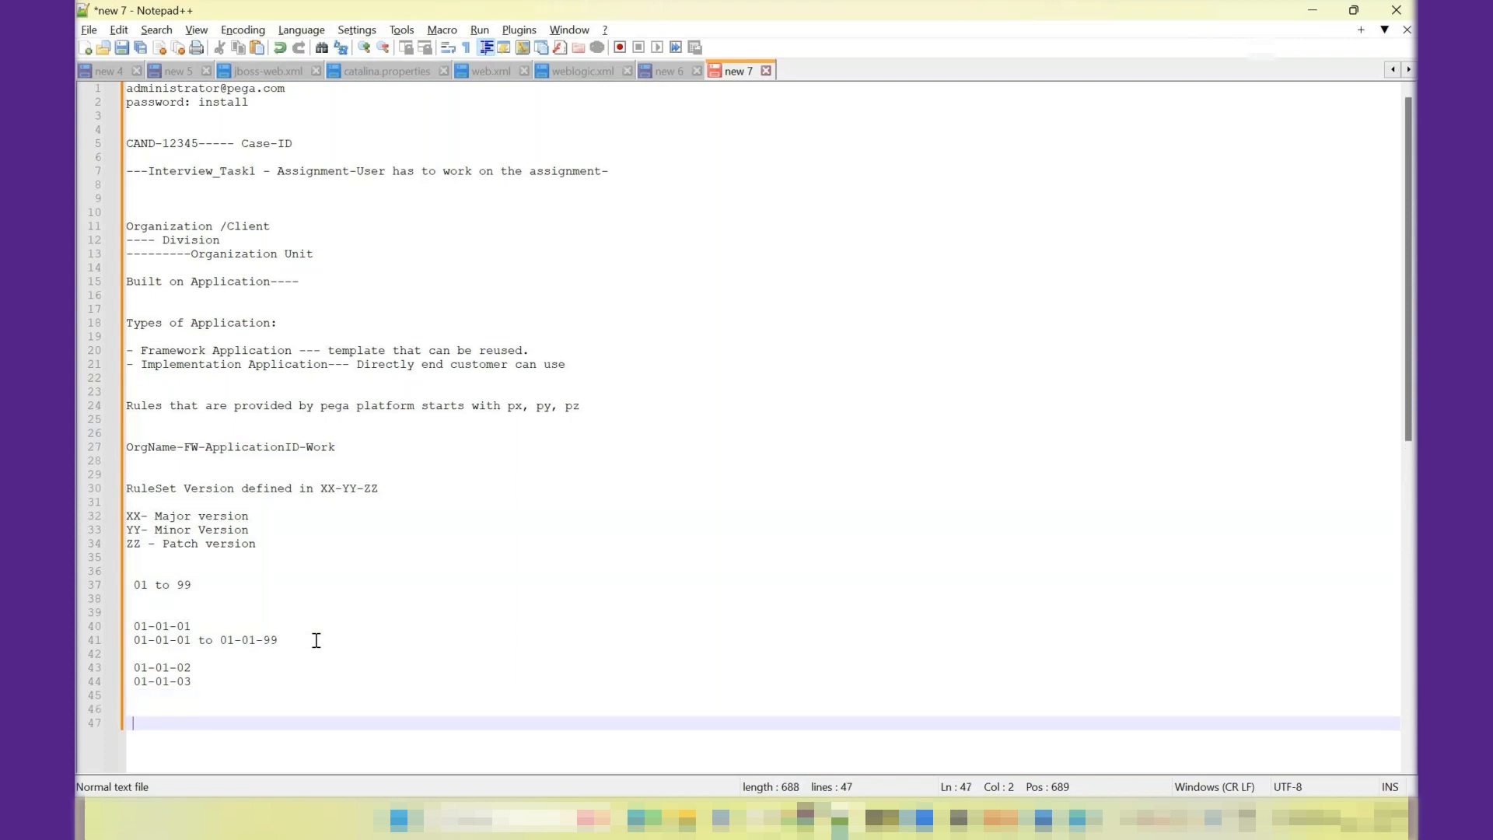
pyautogui.write('01-01-99')
pyautogui.press('Return')
pyautogui.write('01-')
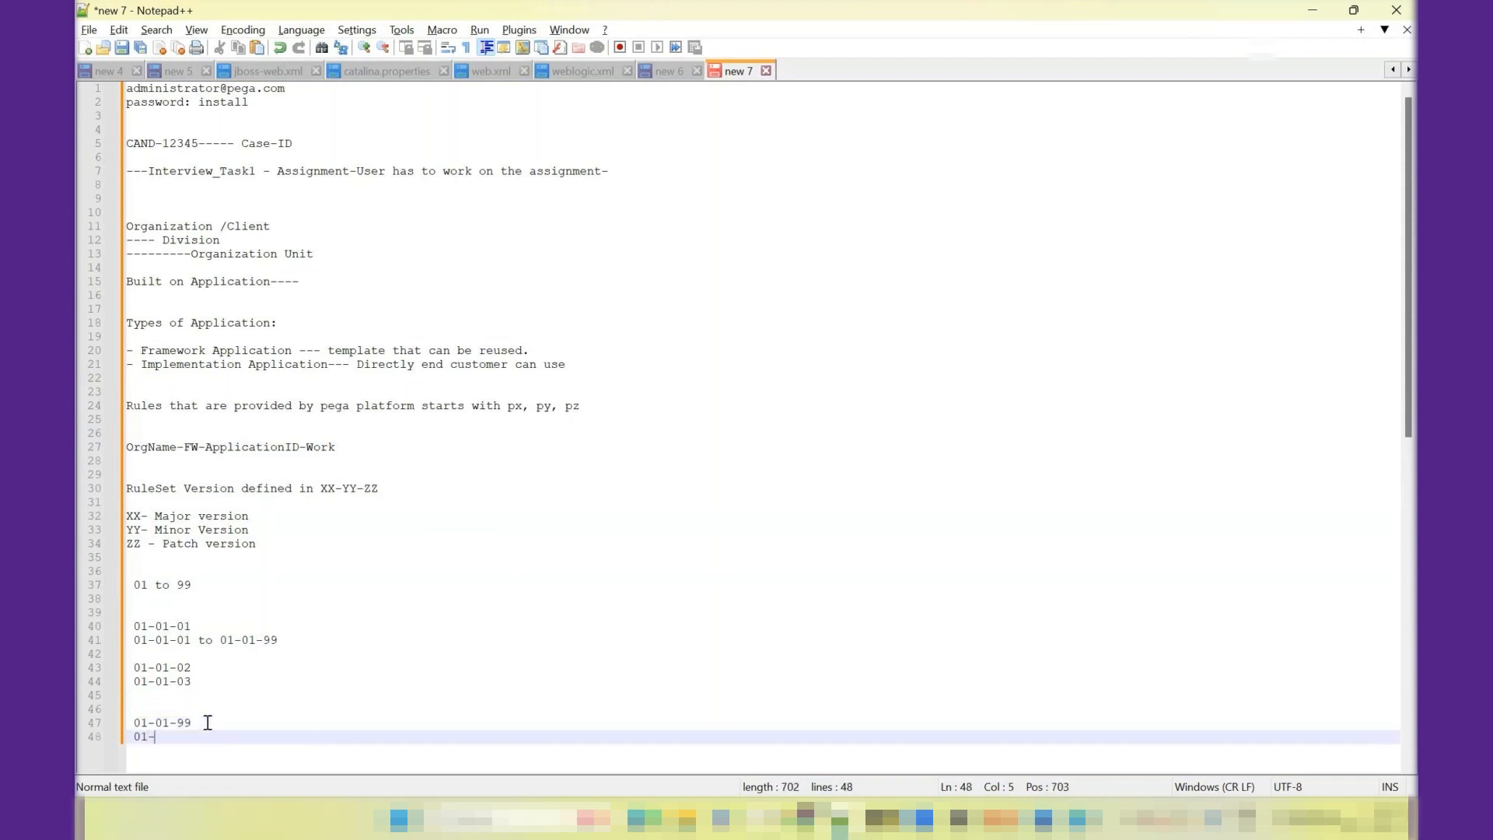
pyautogui.write('02-01')
pyautogui.moveTo(201, 721); pyautogui.dragTo(136, 669)
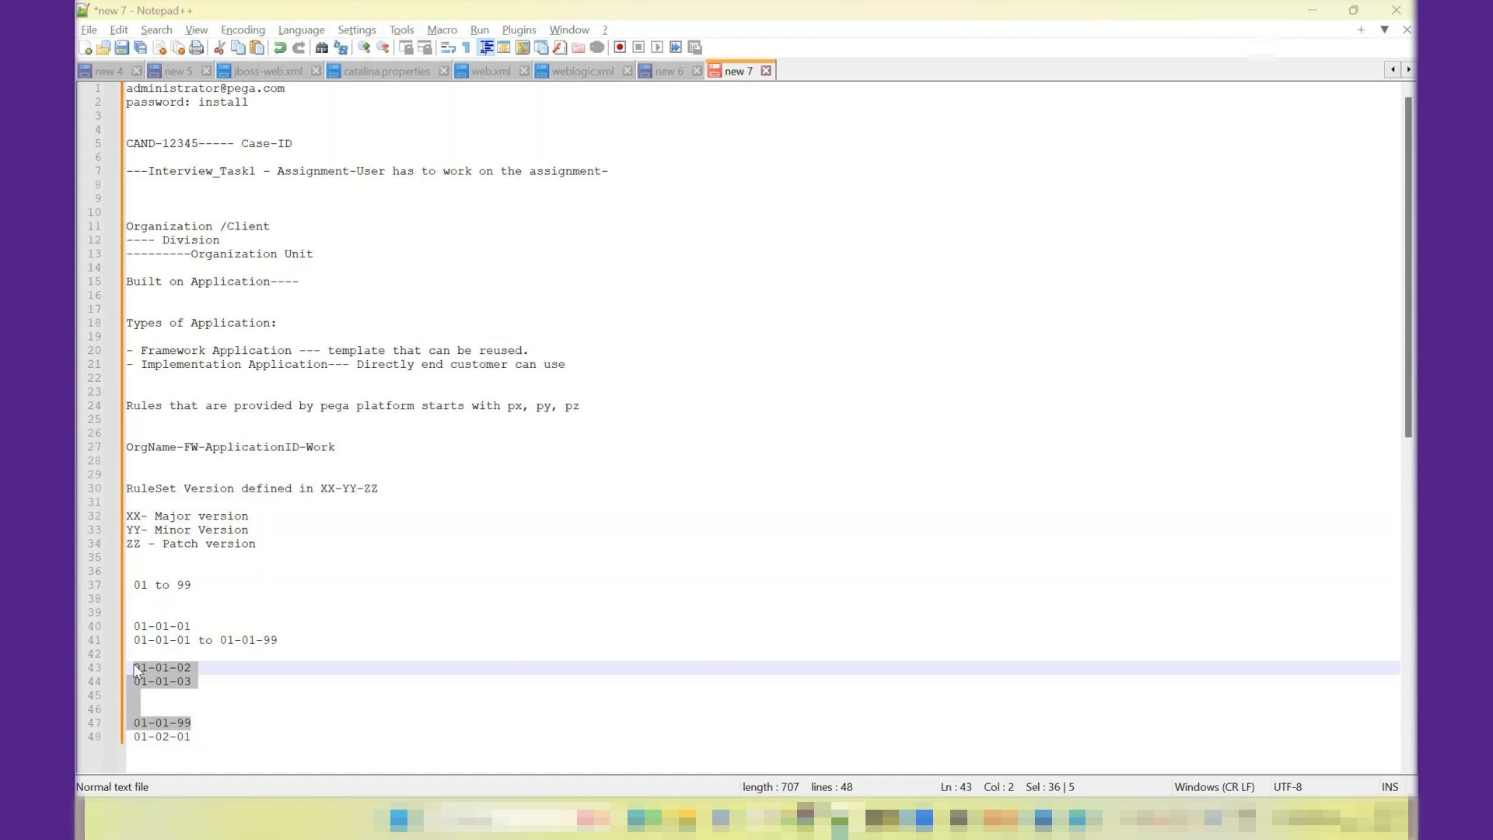
# - Return to Dev Studio and create version 03-01-02 of the Theme-Cosmos ruleset with its default description
pyautogui.hotkey('alt', 'Tab')
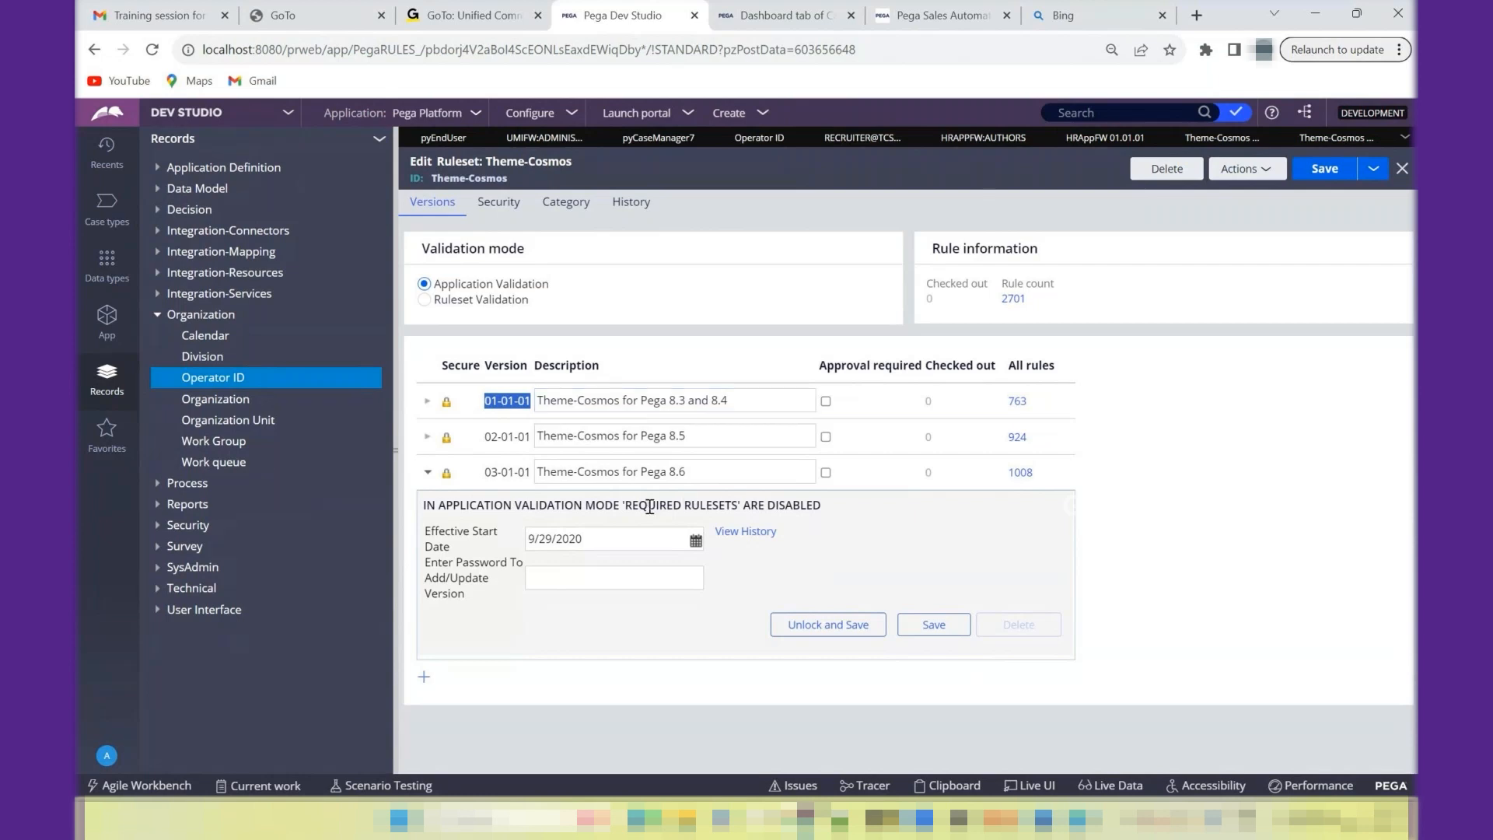
pyautogui.click(498, 441)
pyautogui.moveTo(499, 441); pyautogui.dragTo(486, 441)
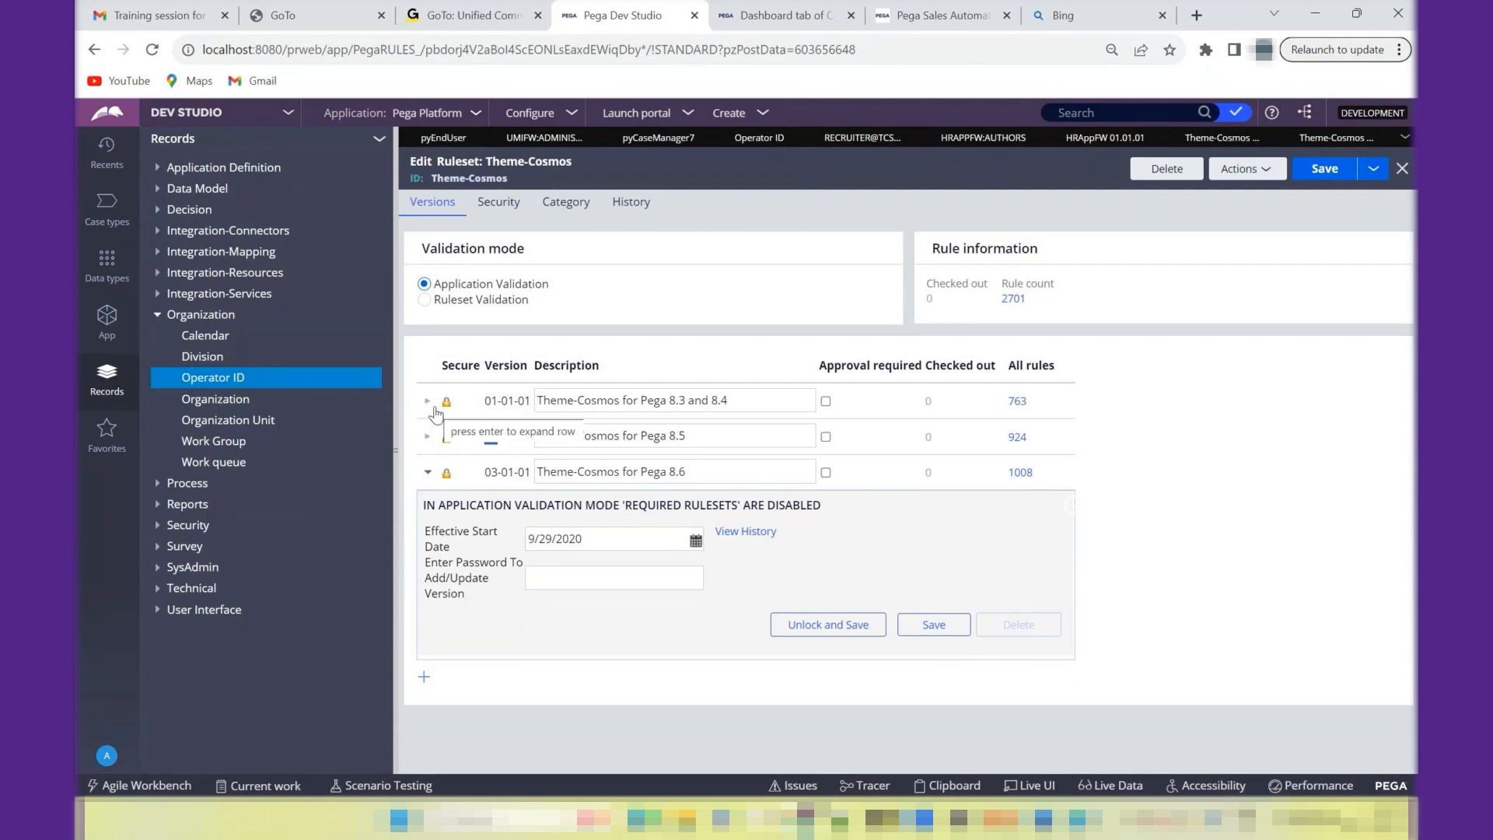
pyautogui.click(424, 678)
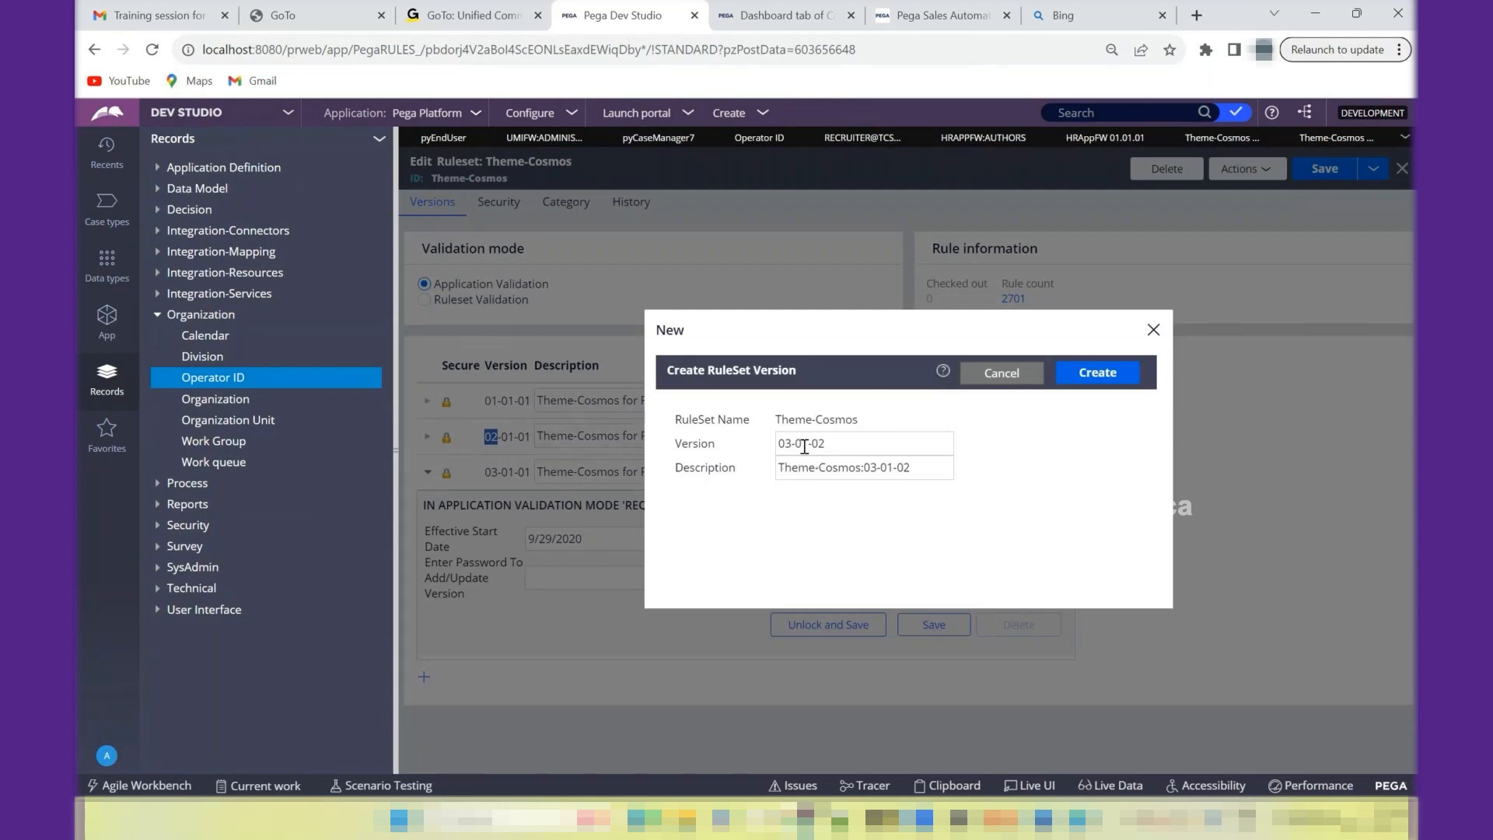
pyautogui.click(1111, 377)
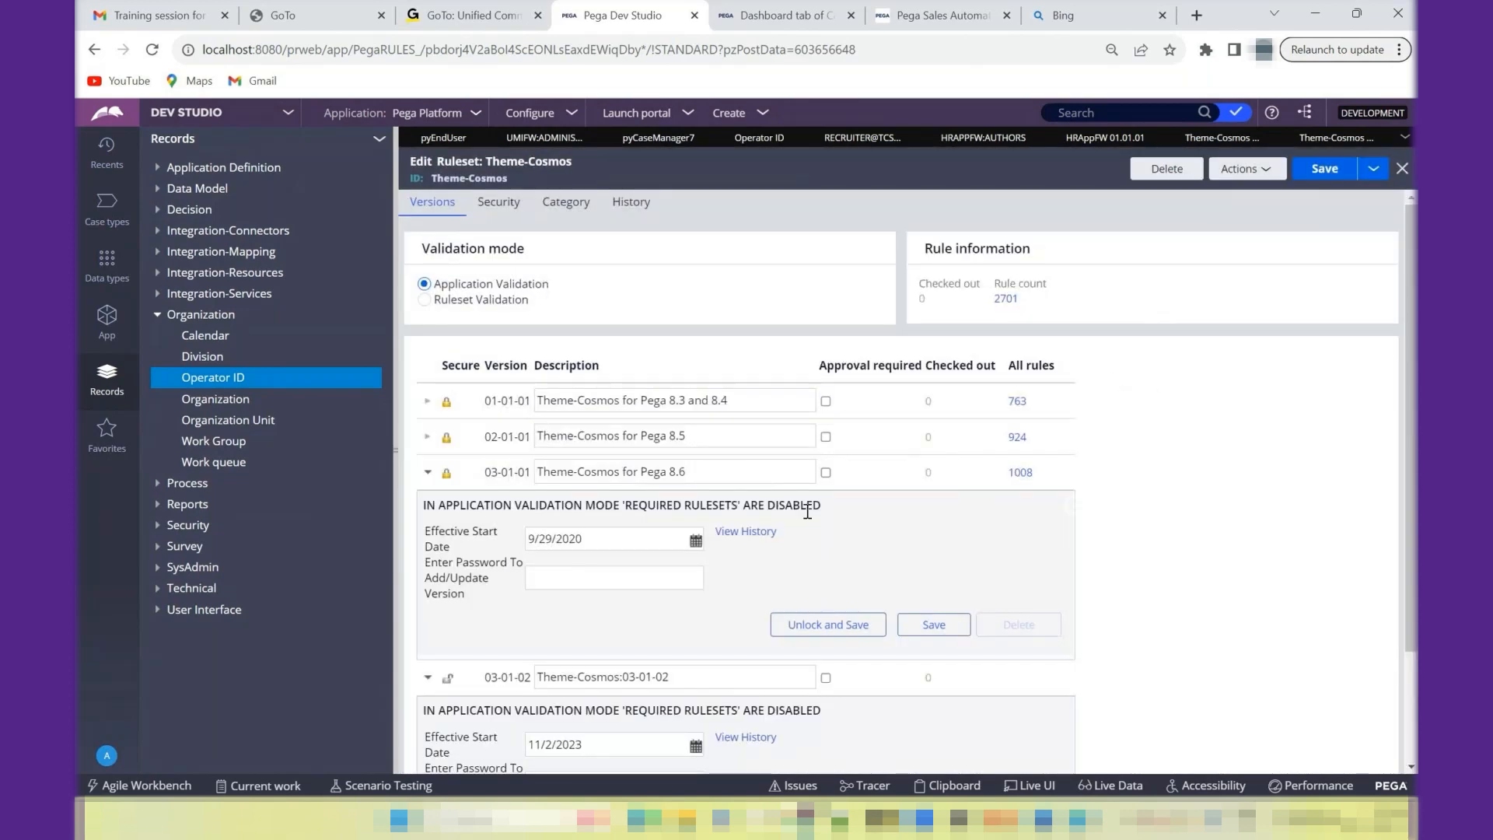
# - Compare the settings of ruleset versions 03-01-01 and 03-01-02, and close the Theme-Cosmos ruleset without saving
pyautogui.moveTo(1406, 517); pyautogui.dragTo(1406, 673)
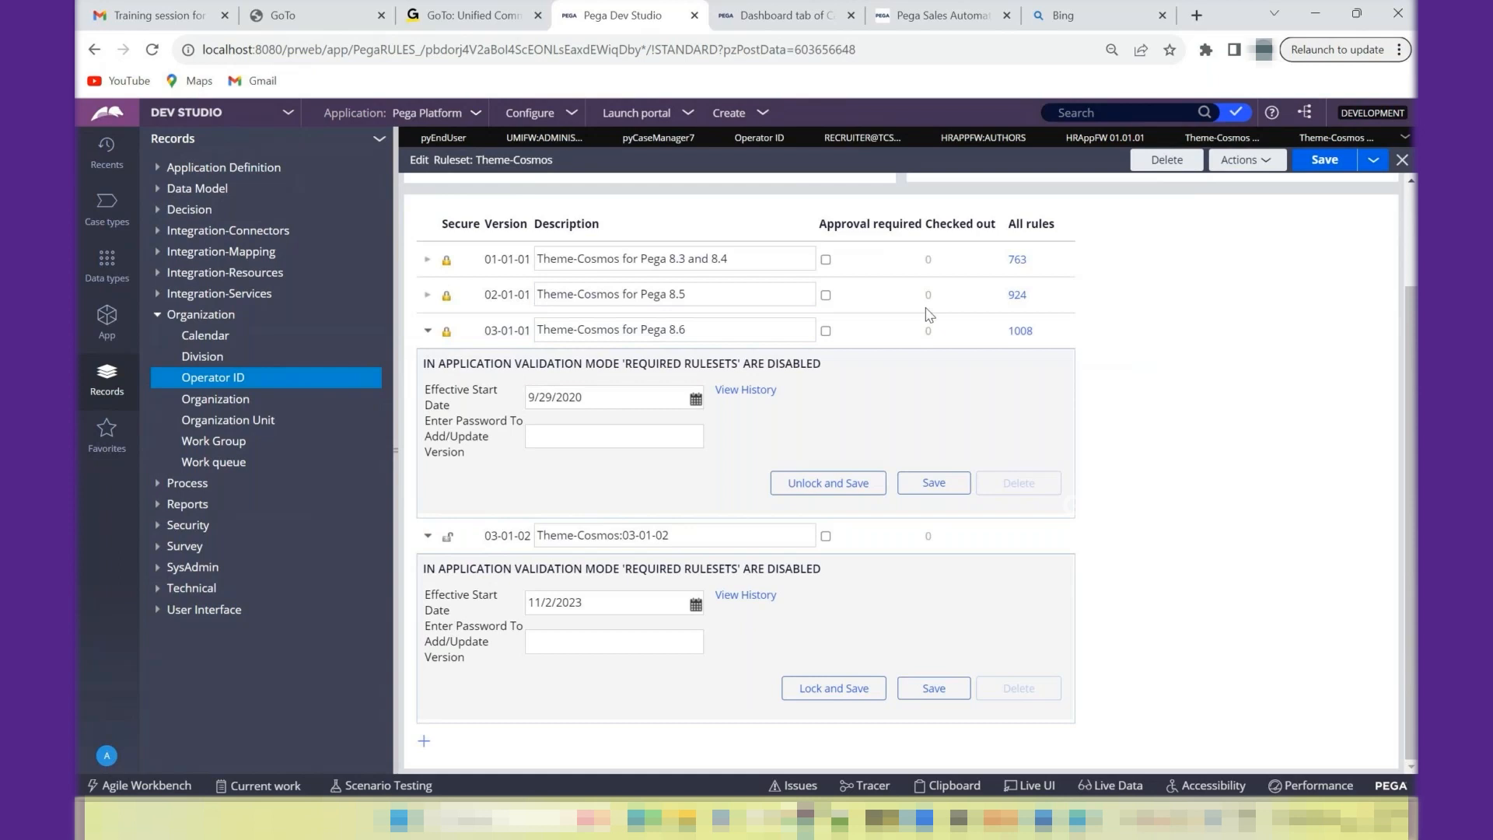
pyautogui.click(668, 445)
pyautogui.scroll(2, 1414, 273)
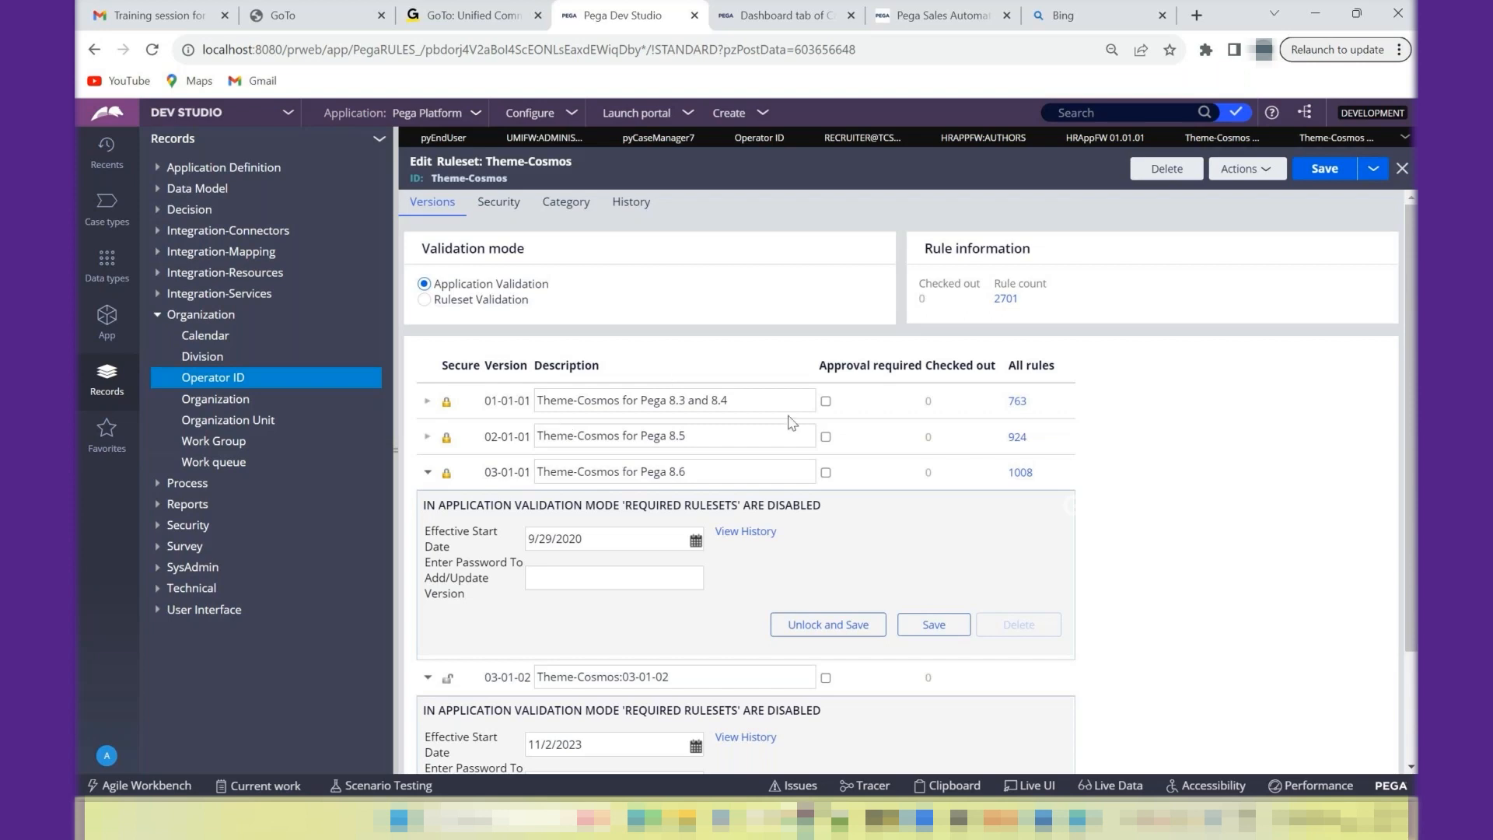
pyautogui.click(1403, 170)
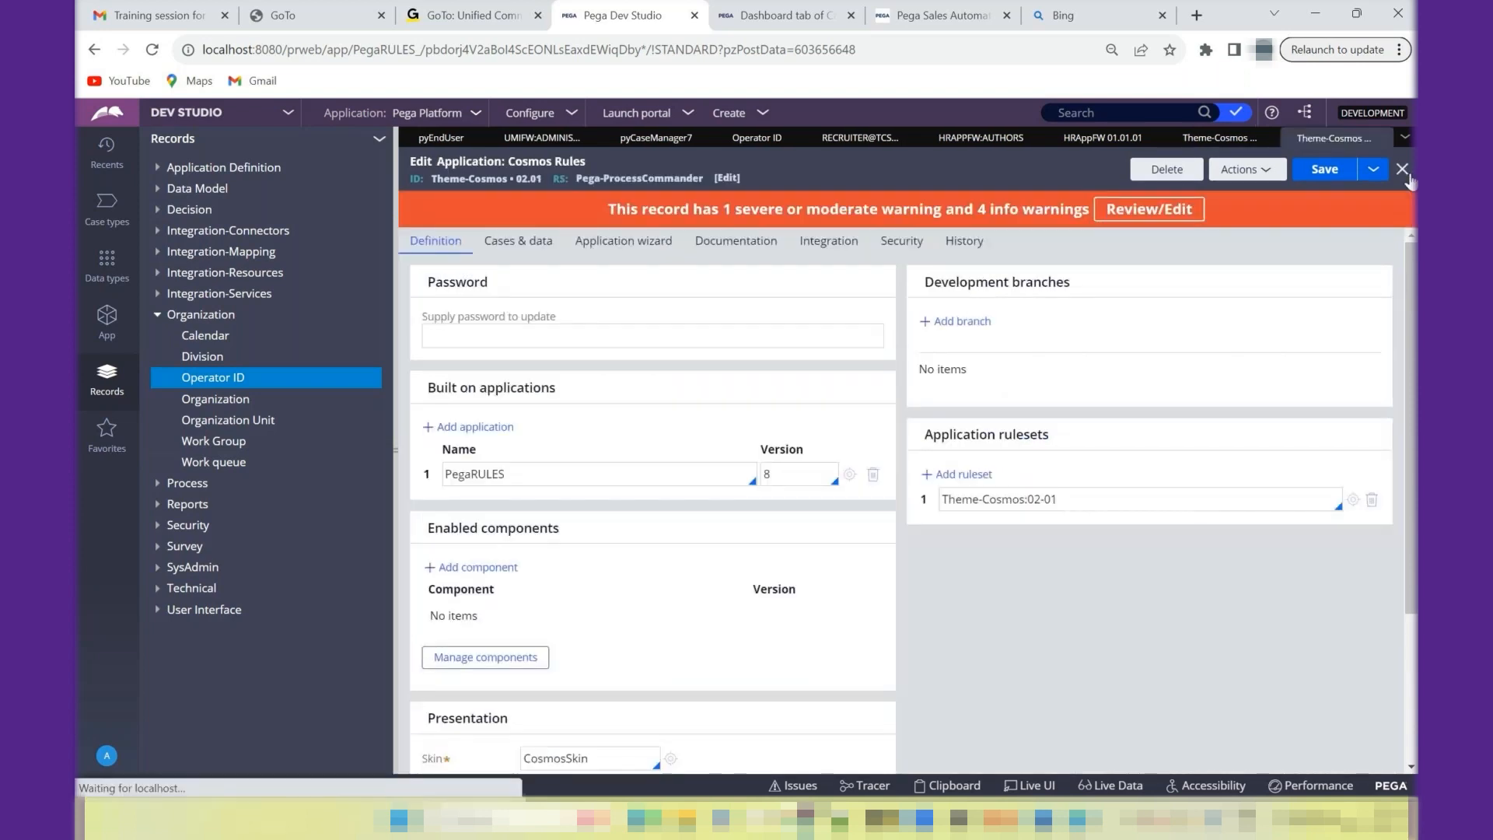
# - Highlight the 02-01 version of the Theme-Cosmos entry in the Cosmos Rules application's rulesets
pyautogui.doubleClick(1071, 502)
pyautogui.click(1071, 501)
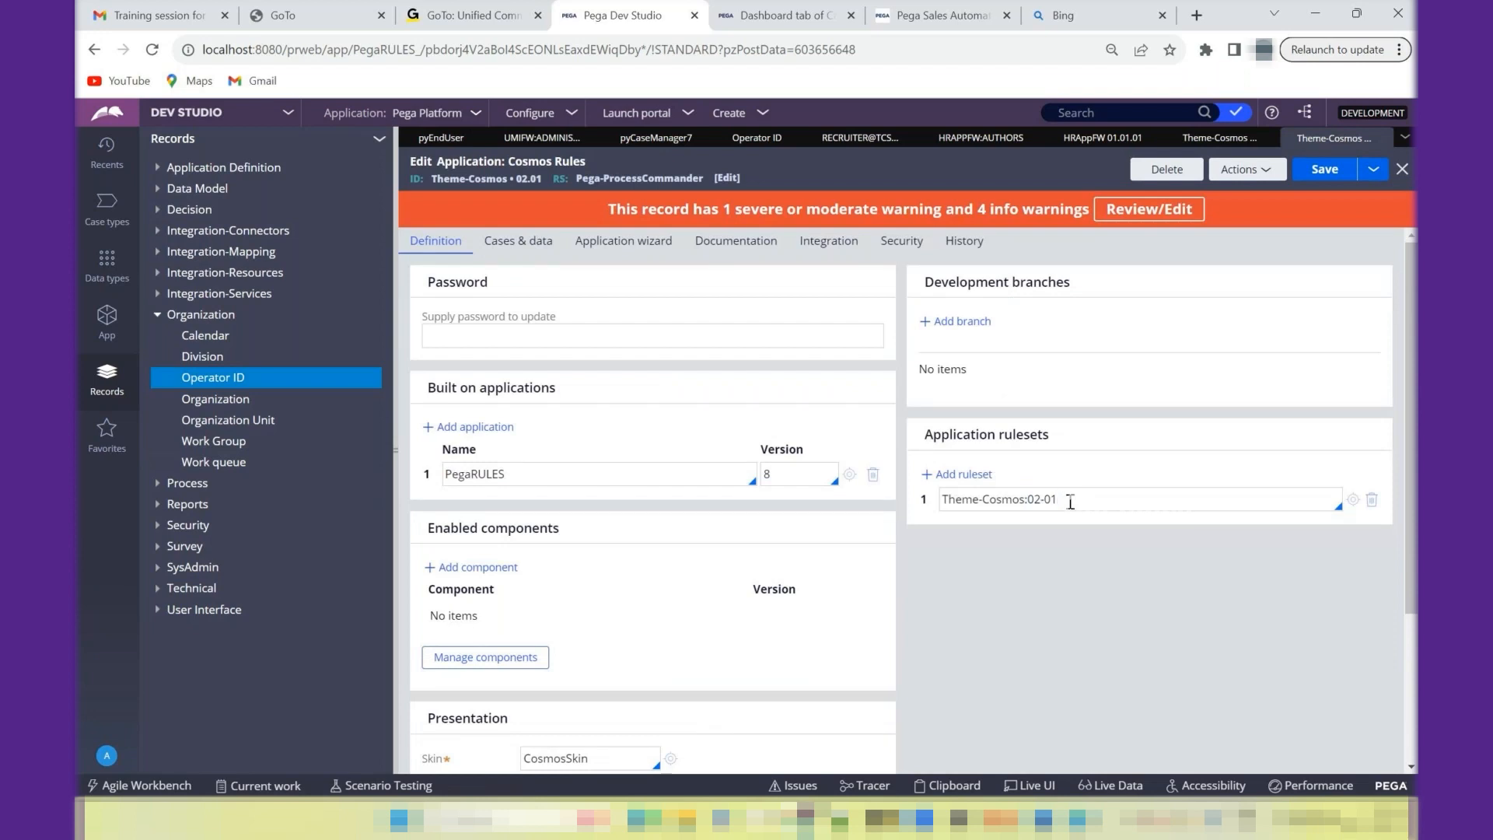
pyautogui.hotkey('shift', 'Left')
pyautogui.hotkey('shift', 'Left')
pyautogui.hotkey('shift', 'Left')
pyautogui.hotkey('shift', 'Left')
pyautogui.hotkey('shift', 'Left')
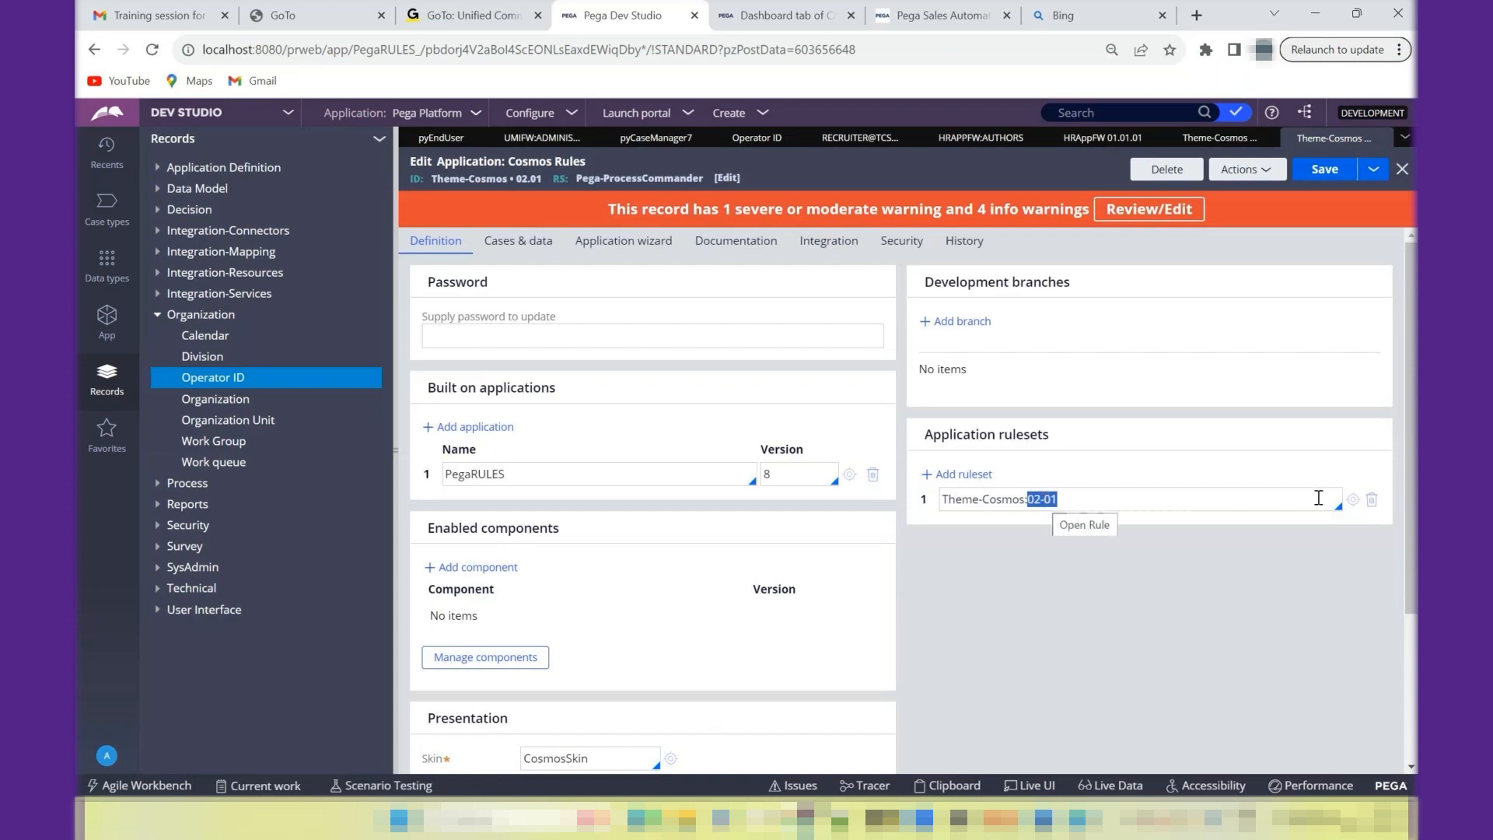
# - Open the Theme-Cosmos ruleset again and examine the rule counts of its versions, including 03-01-01
pyautogui.click(1358, 502)
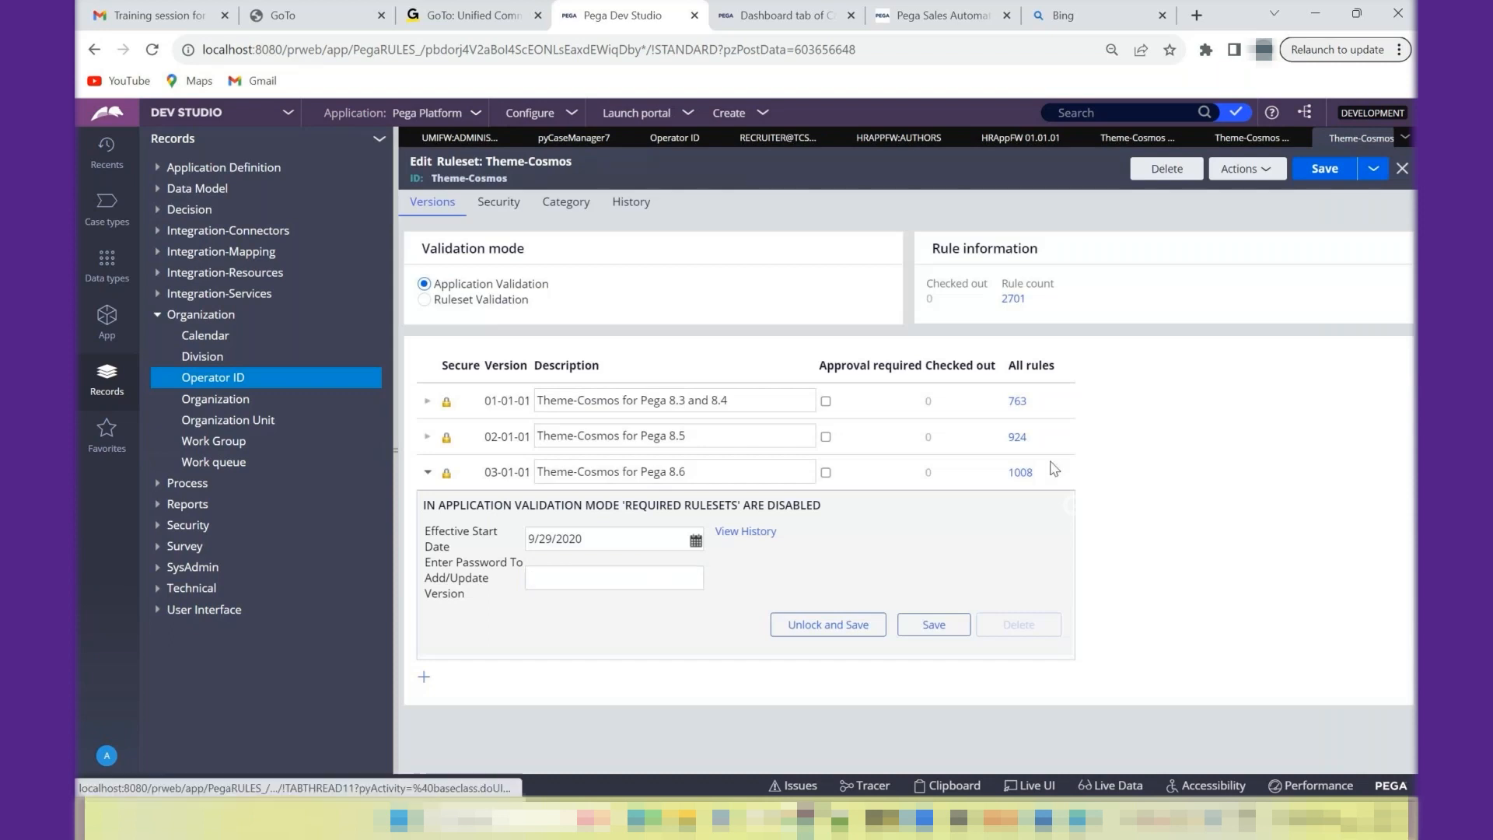
pyautogui.moveTo(1089, 413); pyautogui.dragTo(900, 432)
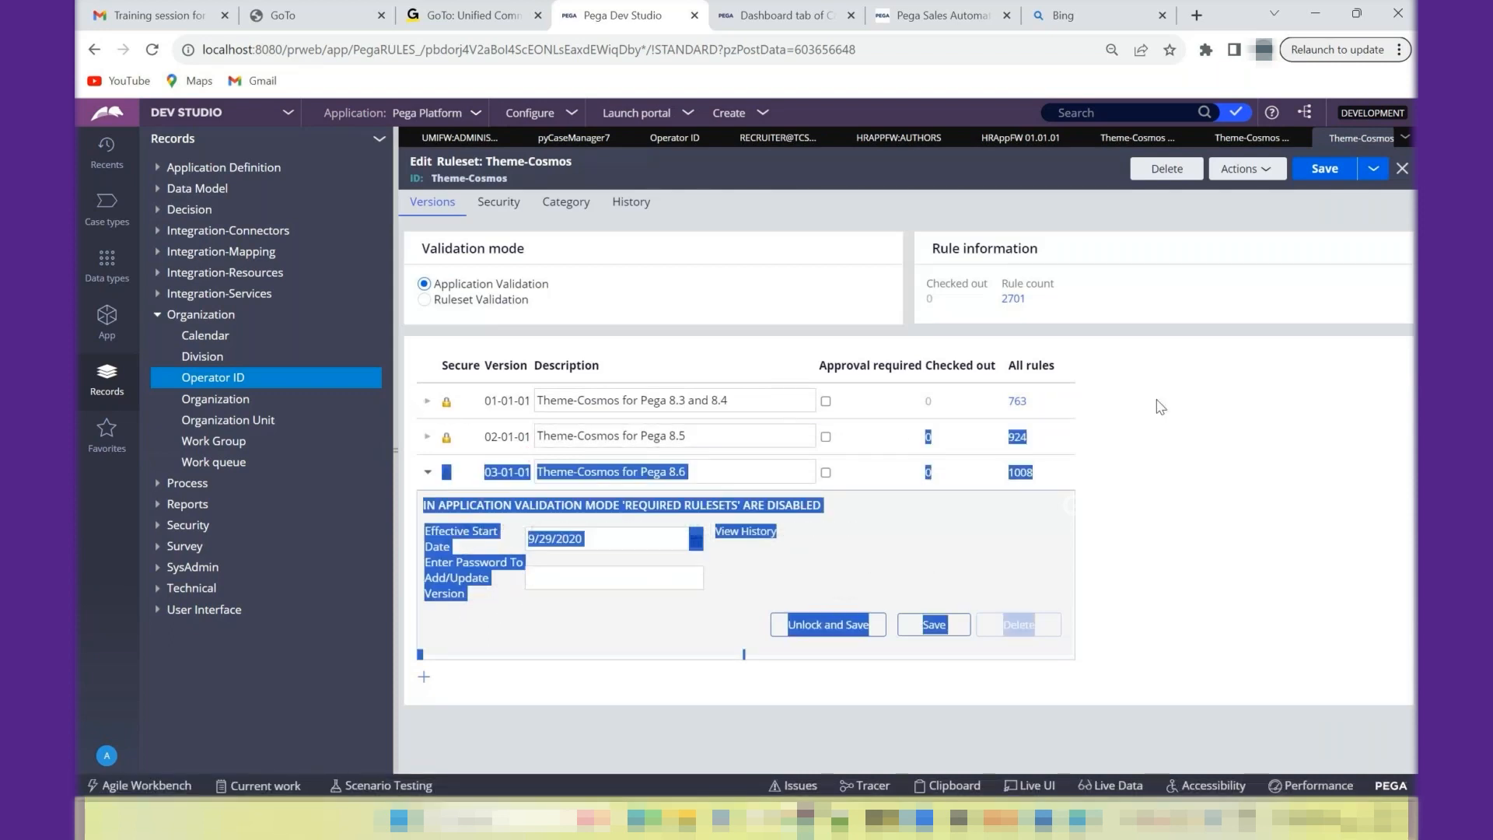
pyautogui.click(1091, 401)
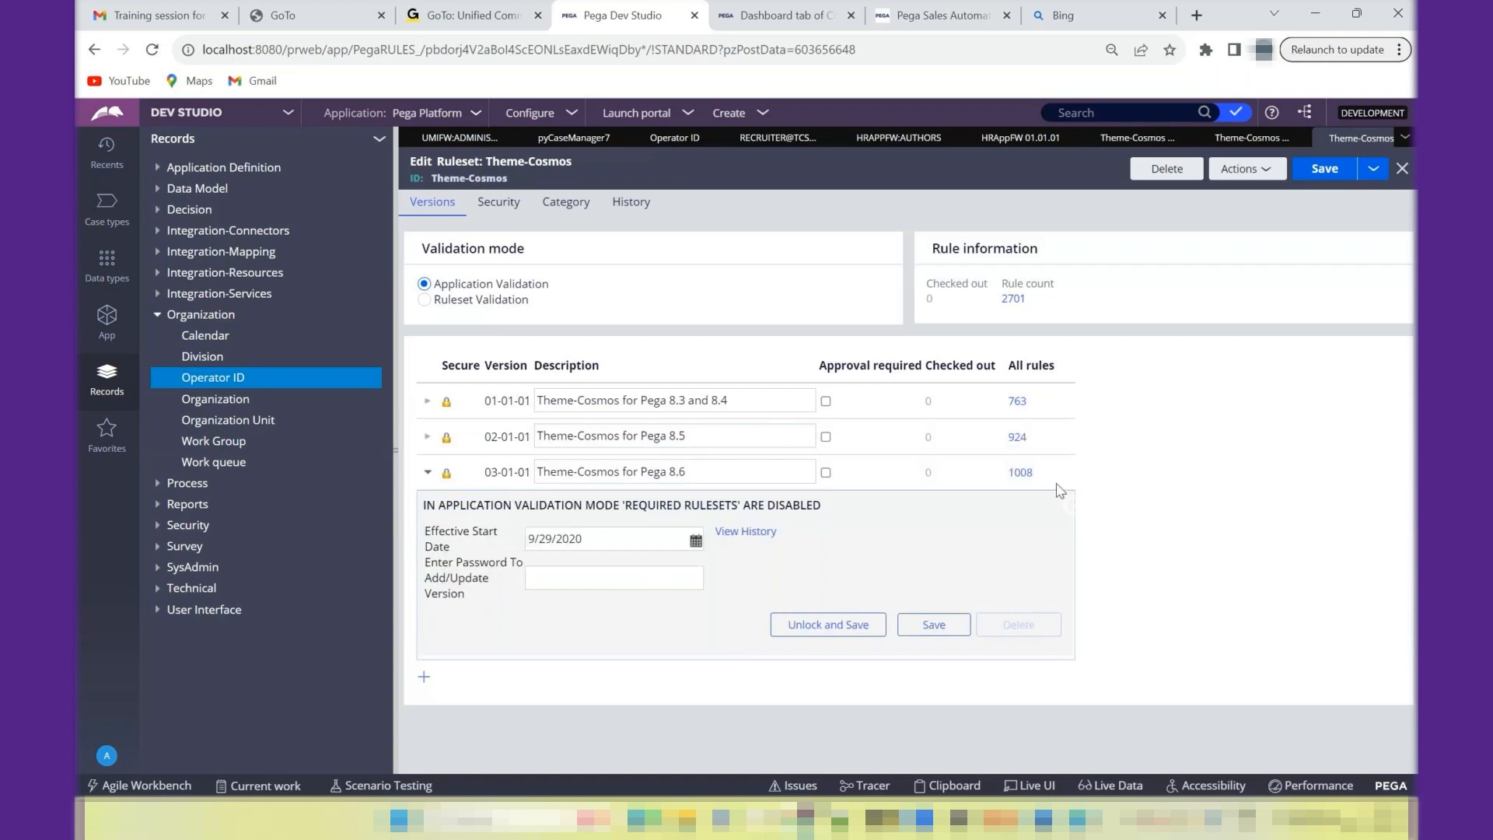
pyautogui.moveTo(1097, 483); pyautogui.dragTo(1009, 476)
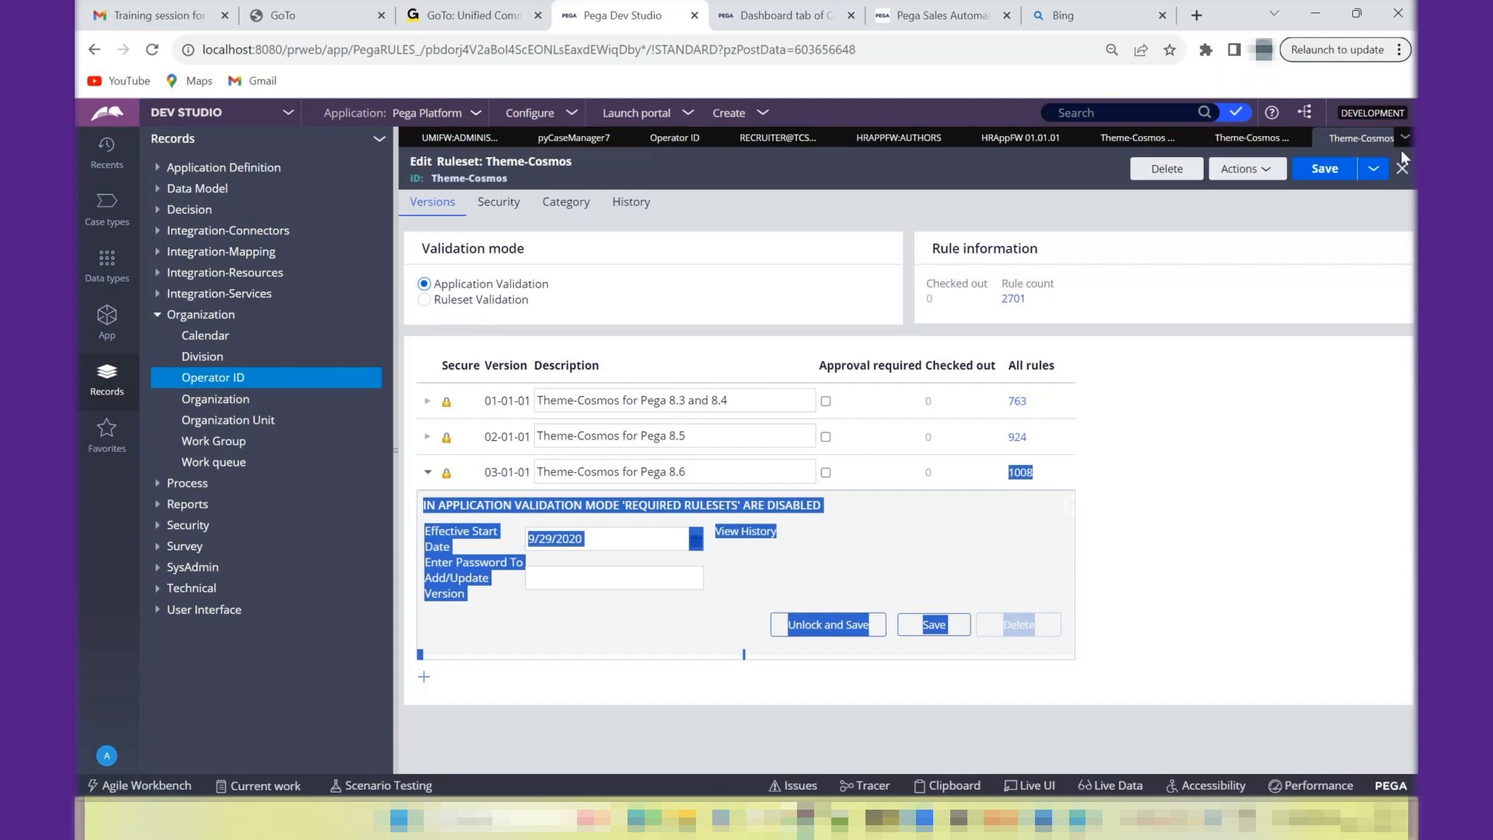
# - Compare the Theme-Cosmos ruleset versions listed in the 02.01 and 03.01 Cosmos Rules applications
pyautogui.click(1295, 148)
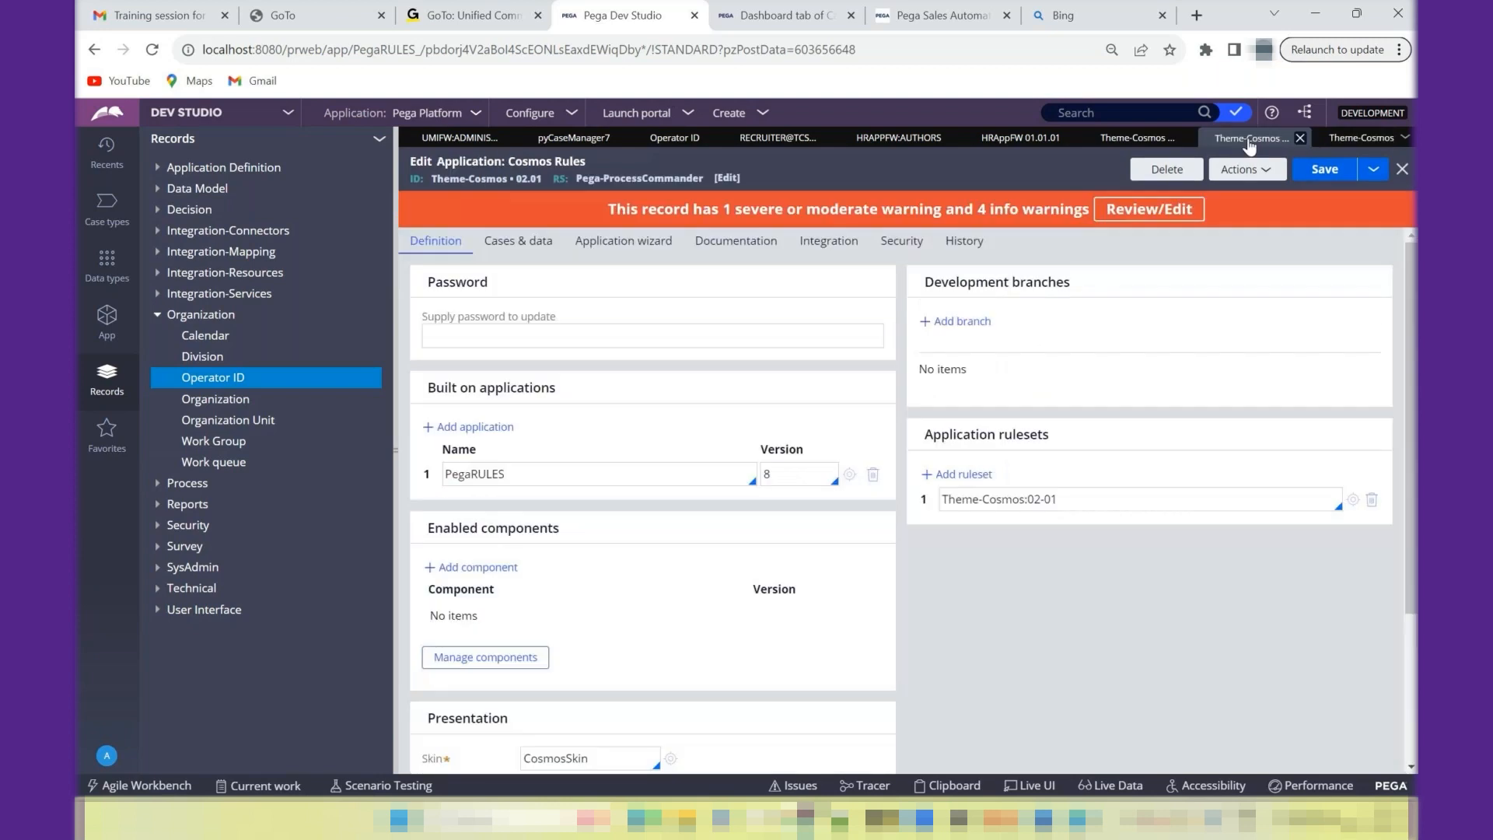
pyautogui.moveTo(1027, 500); pyautogui.dragTo(1032, 523)
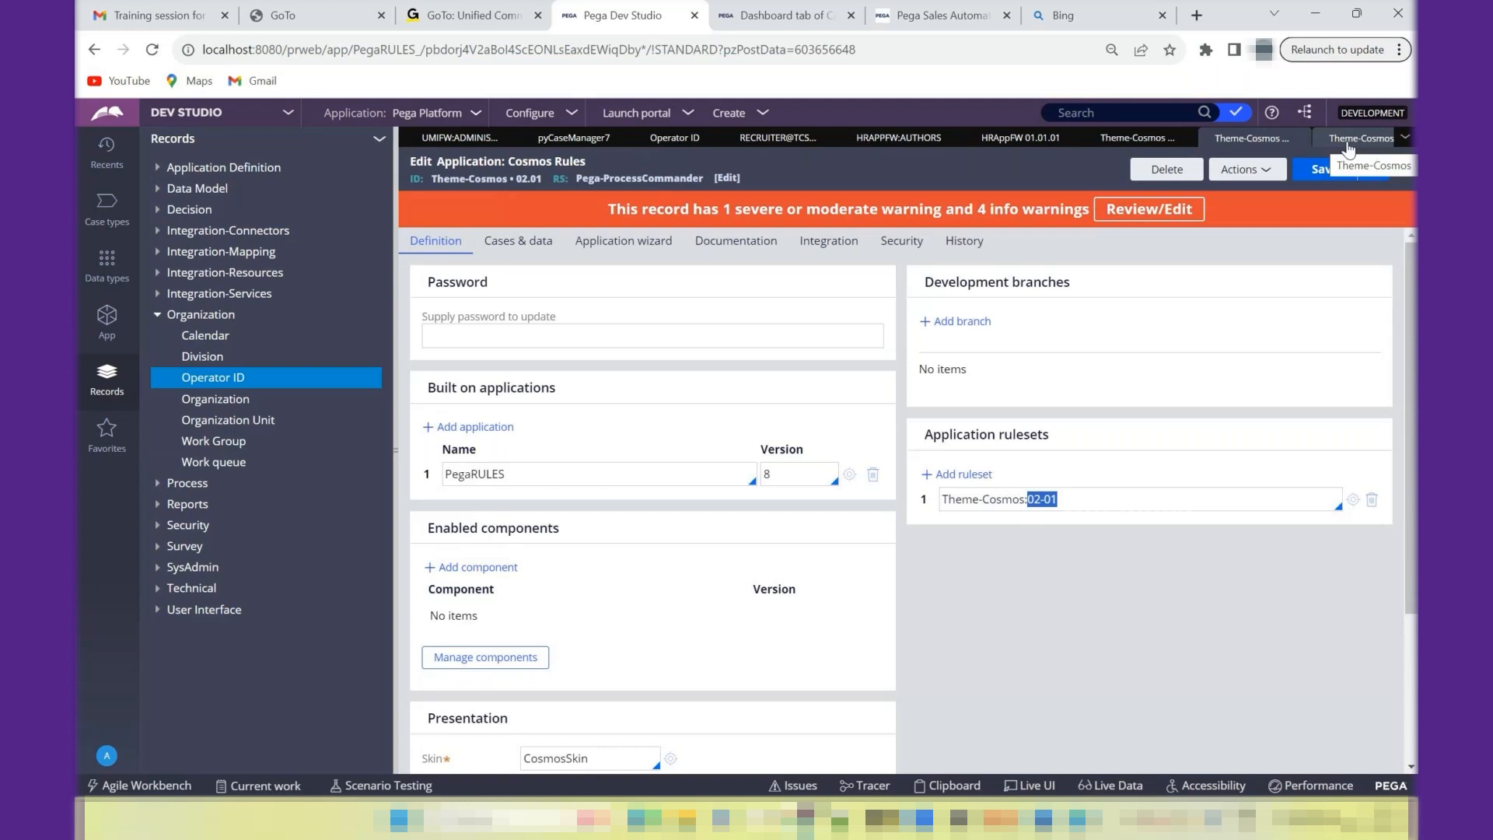
pyautogui.click(1143, 140)
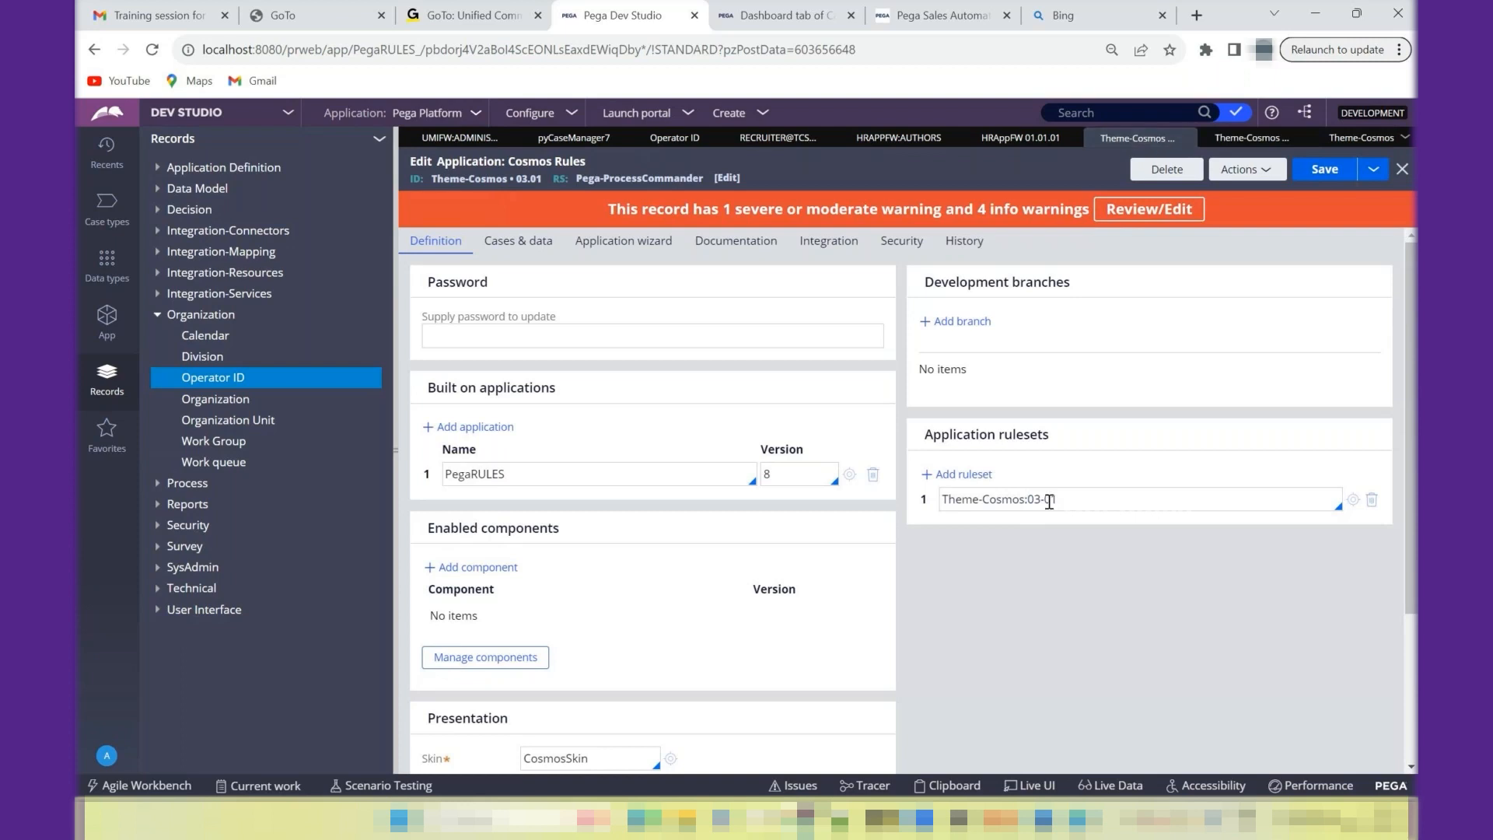
pyautogui.tripleClick(1030, 500)
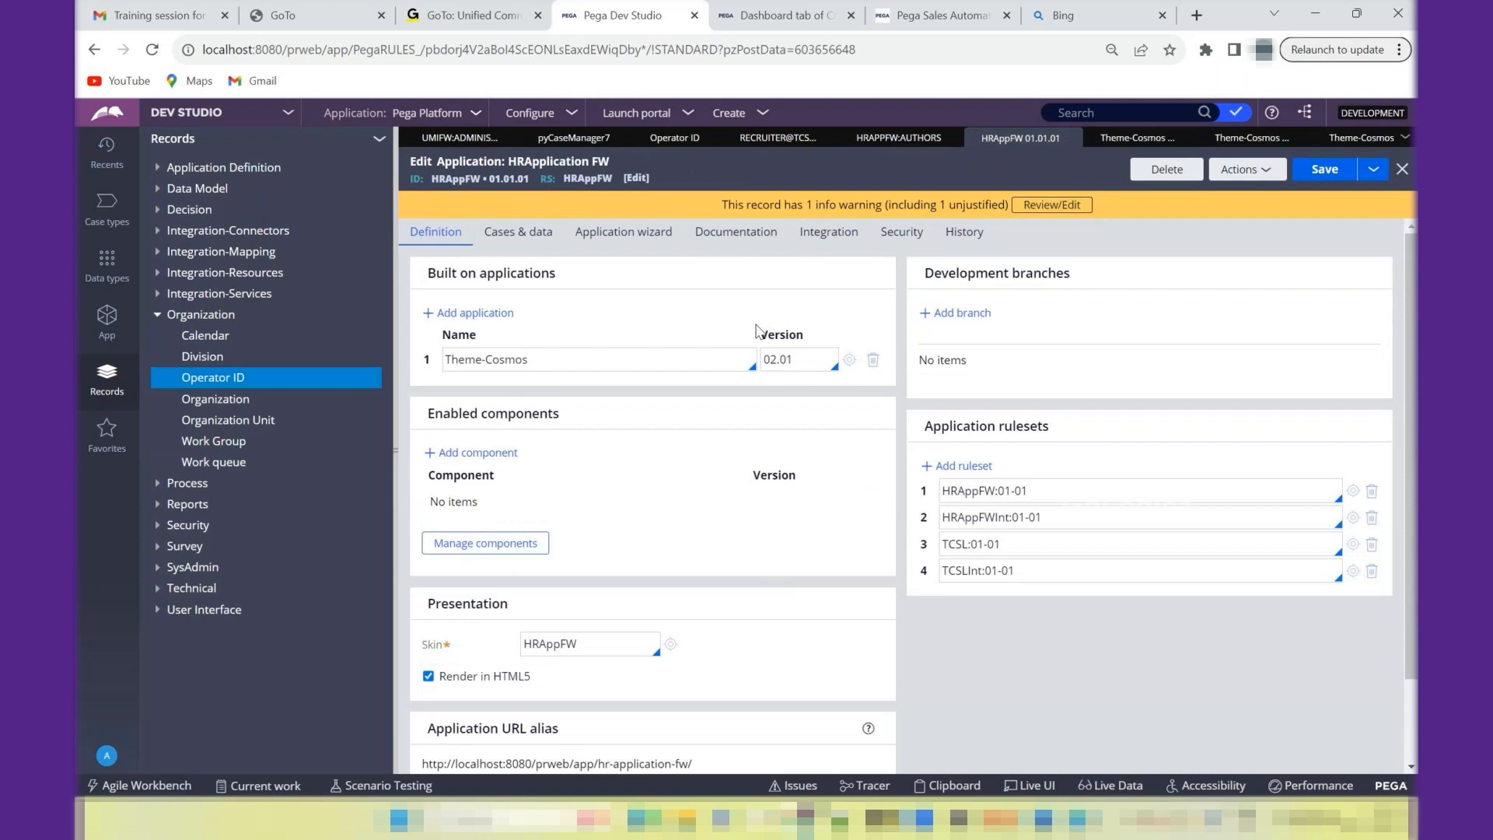
# - Refresh the HRApplication FW application record, inspect the Theme-Cosmos application it is built on, and close that application
pyautogui.click(1259, 175)
pyautogui.click(1204, 193)
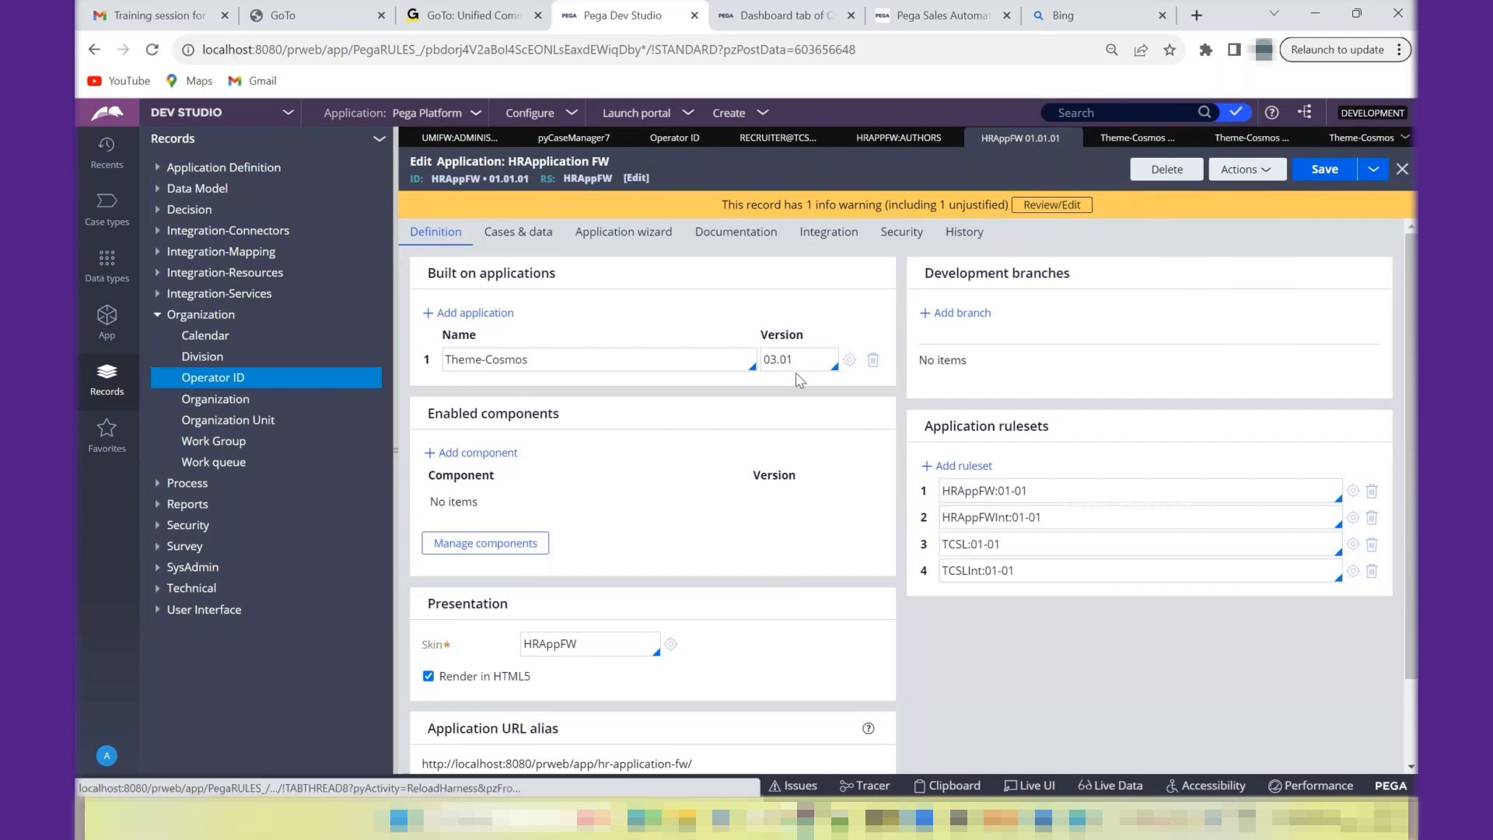
pyautogui.click(849, 360)
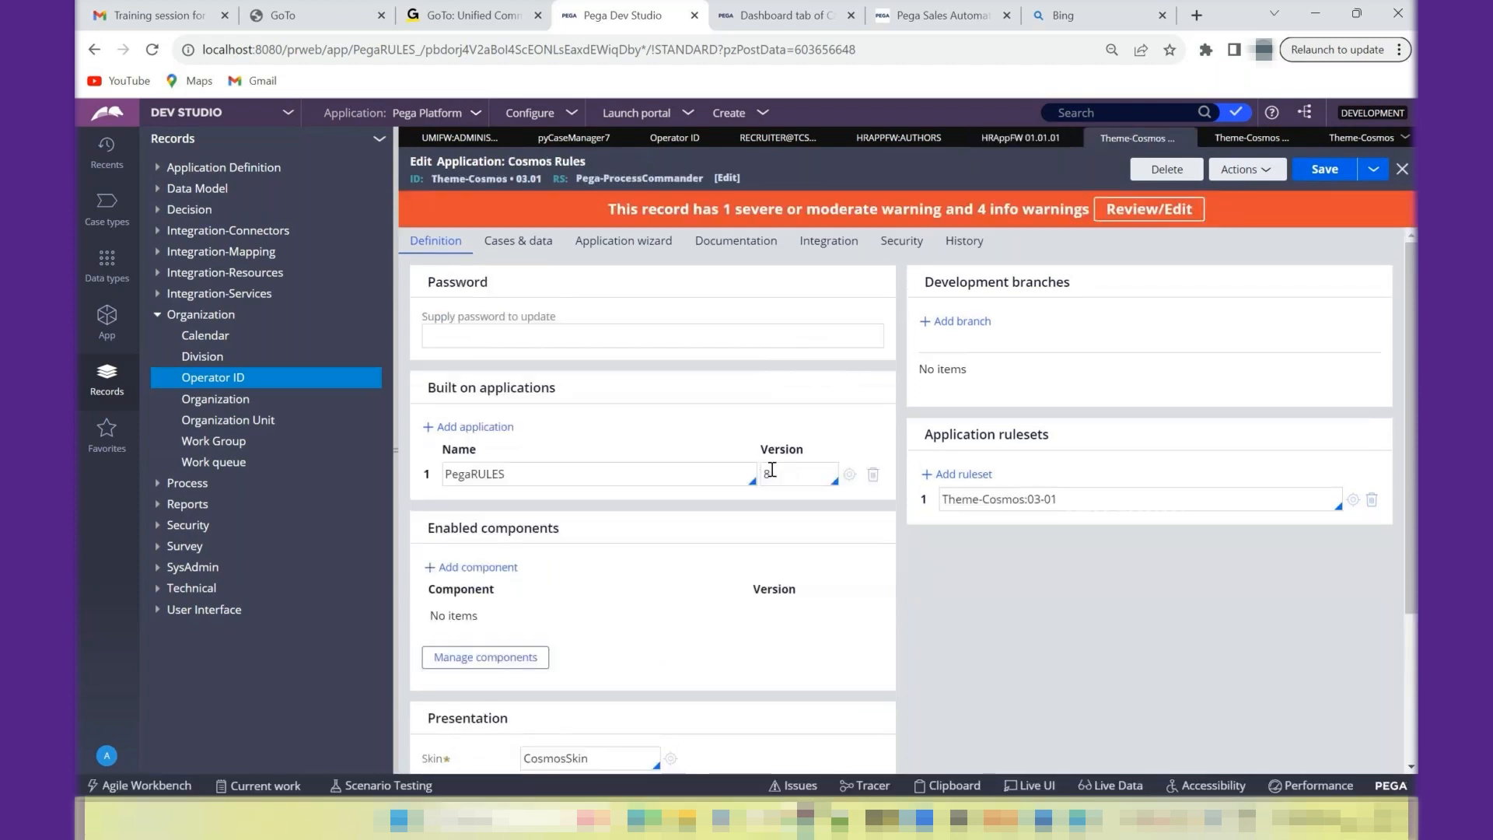
pyautogui.click(1403, 169)
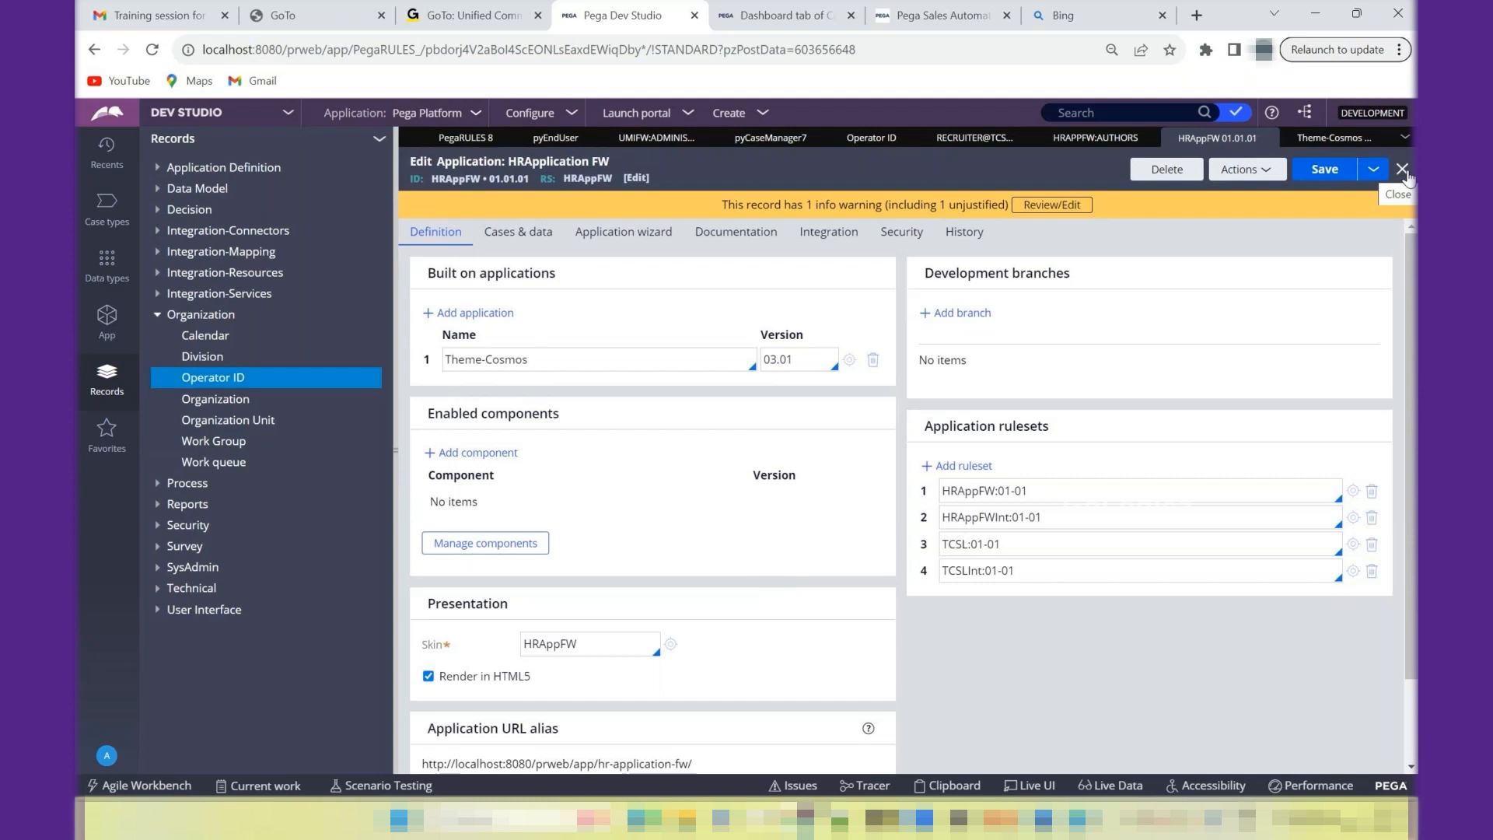
# - Compare the available studios and launchable portals with the UserPortal entry in the HRAppFW:Authors access group
pyautogui.click(1095, 140)
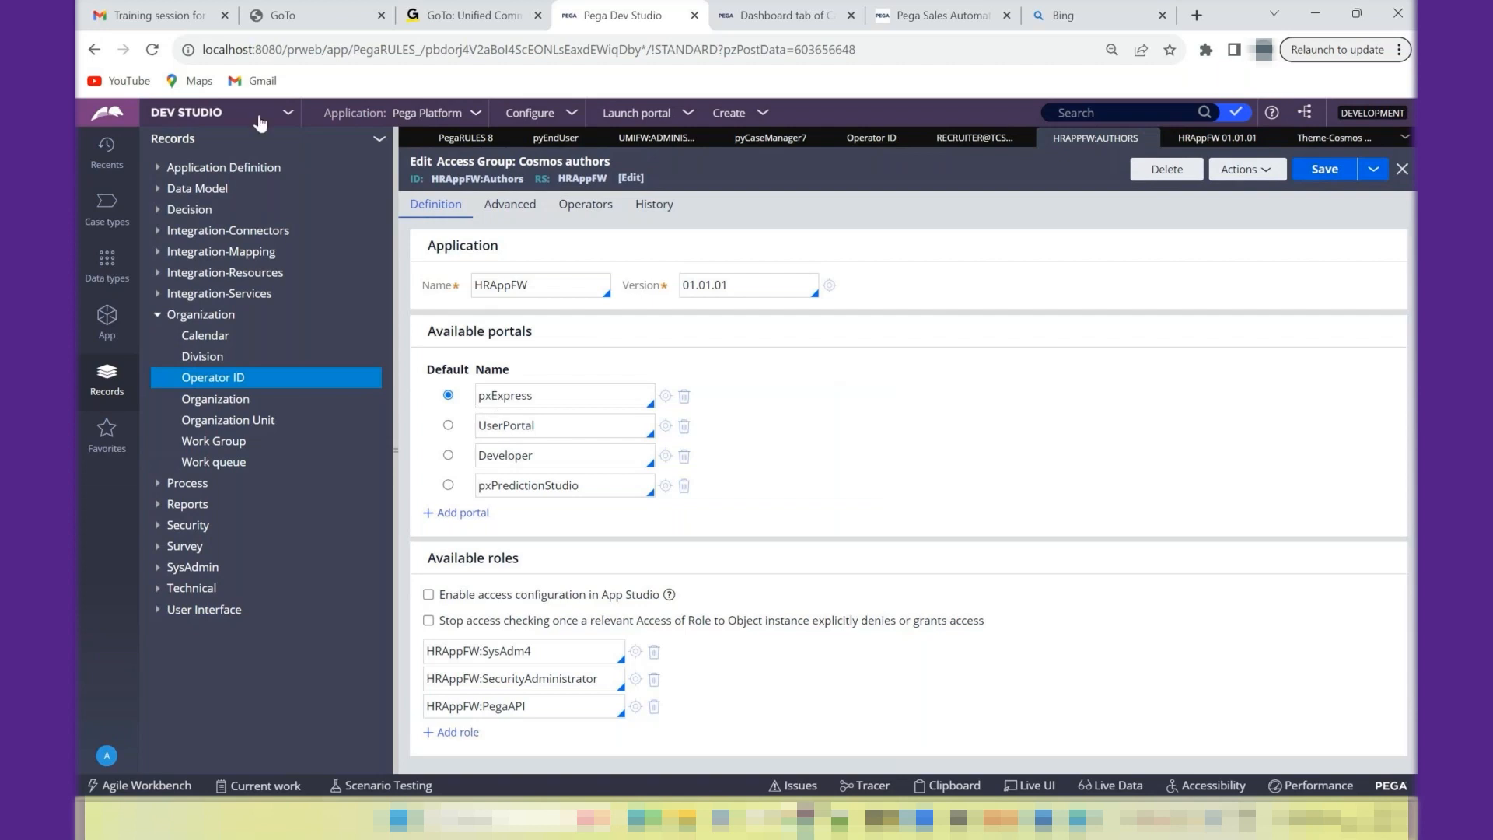
pyautogui.click(260, 121)
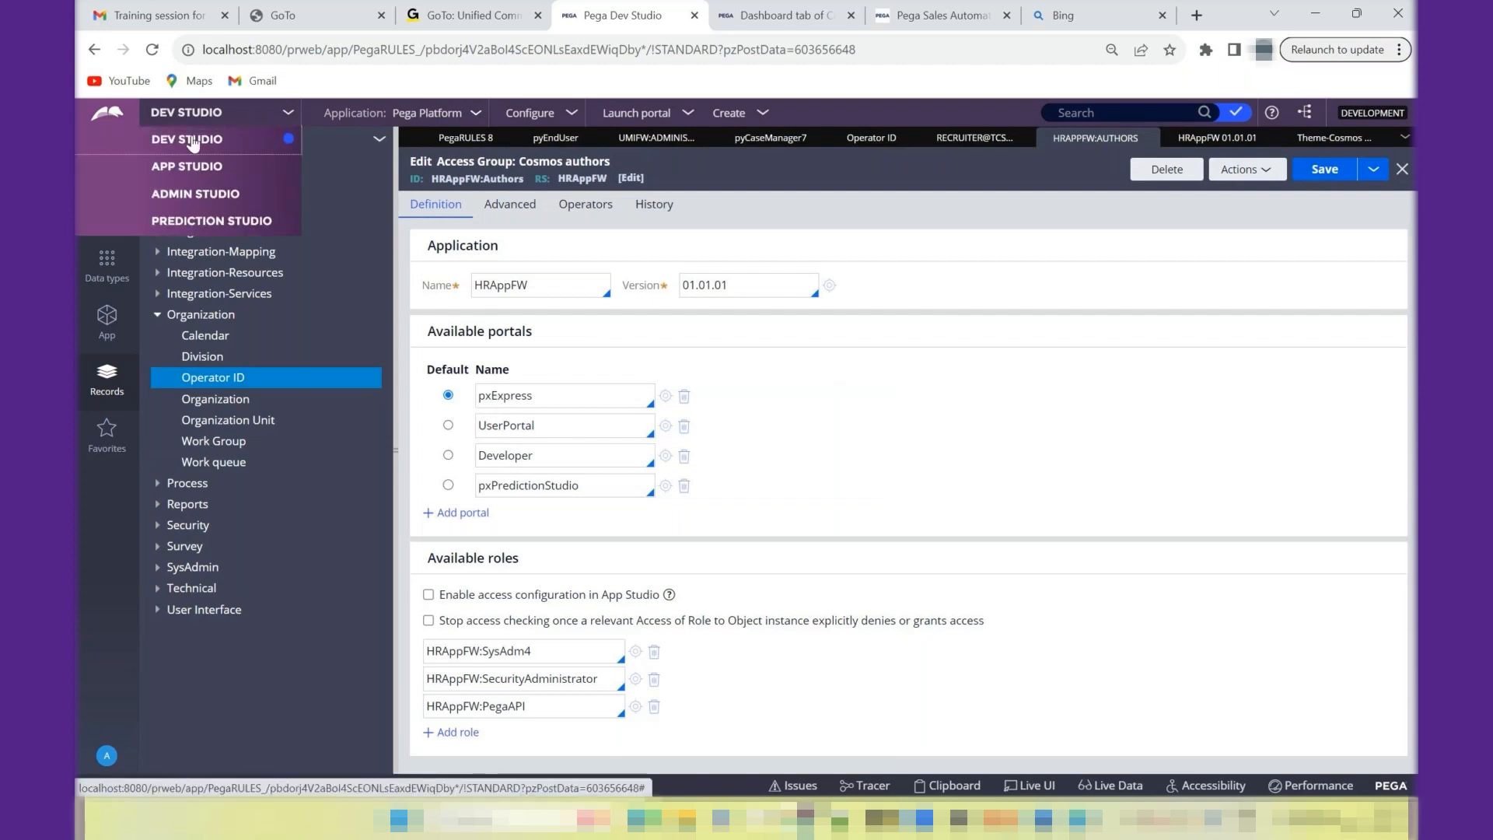
pyautogui.doubleClick(516, 427)
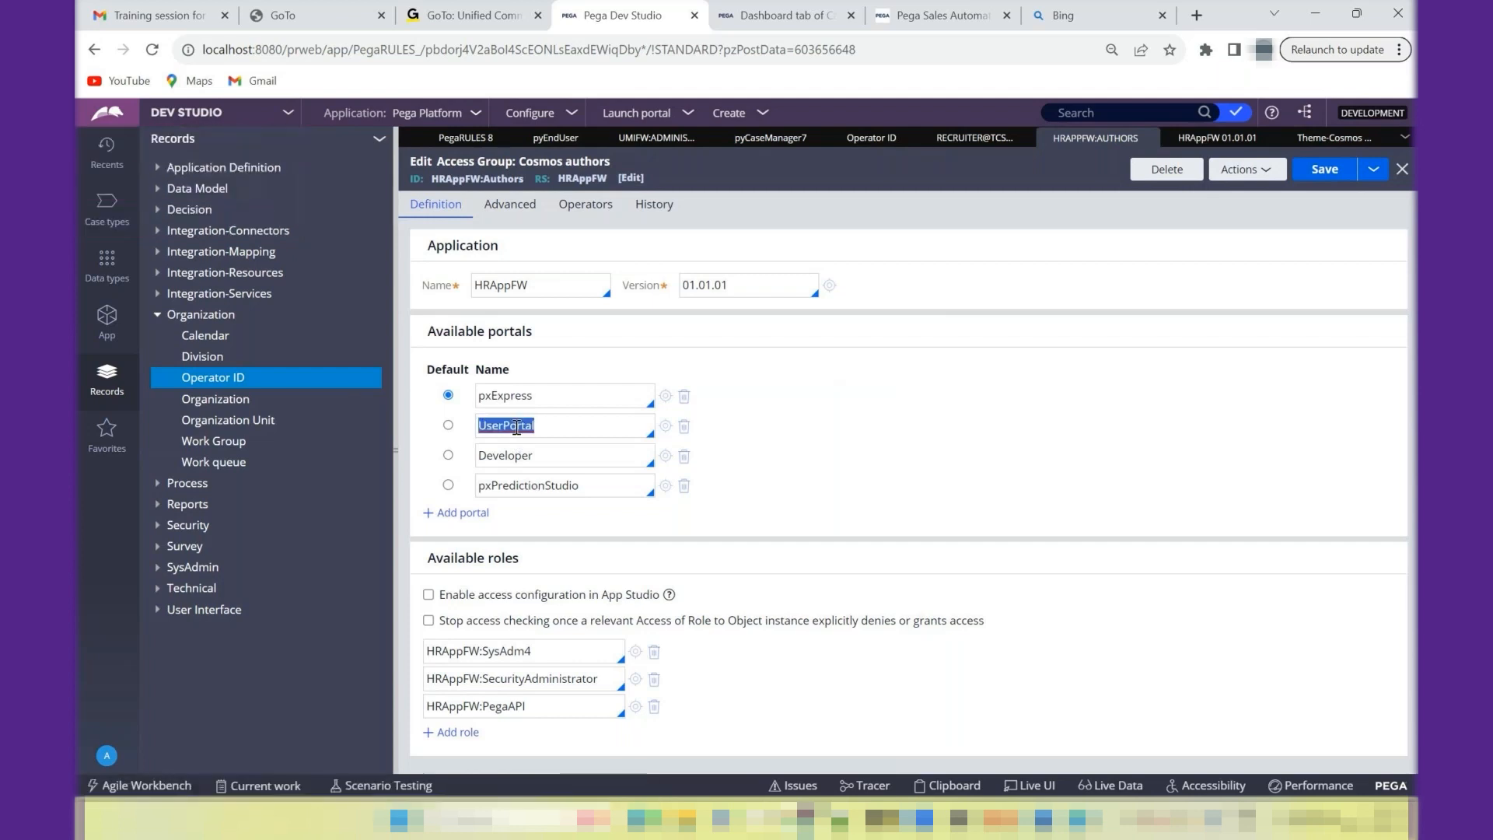
pyautogui.click(660, 119)
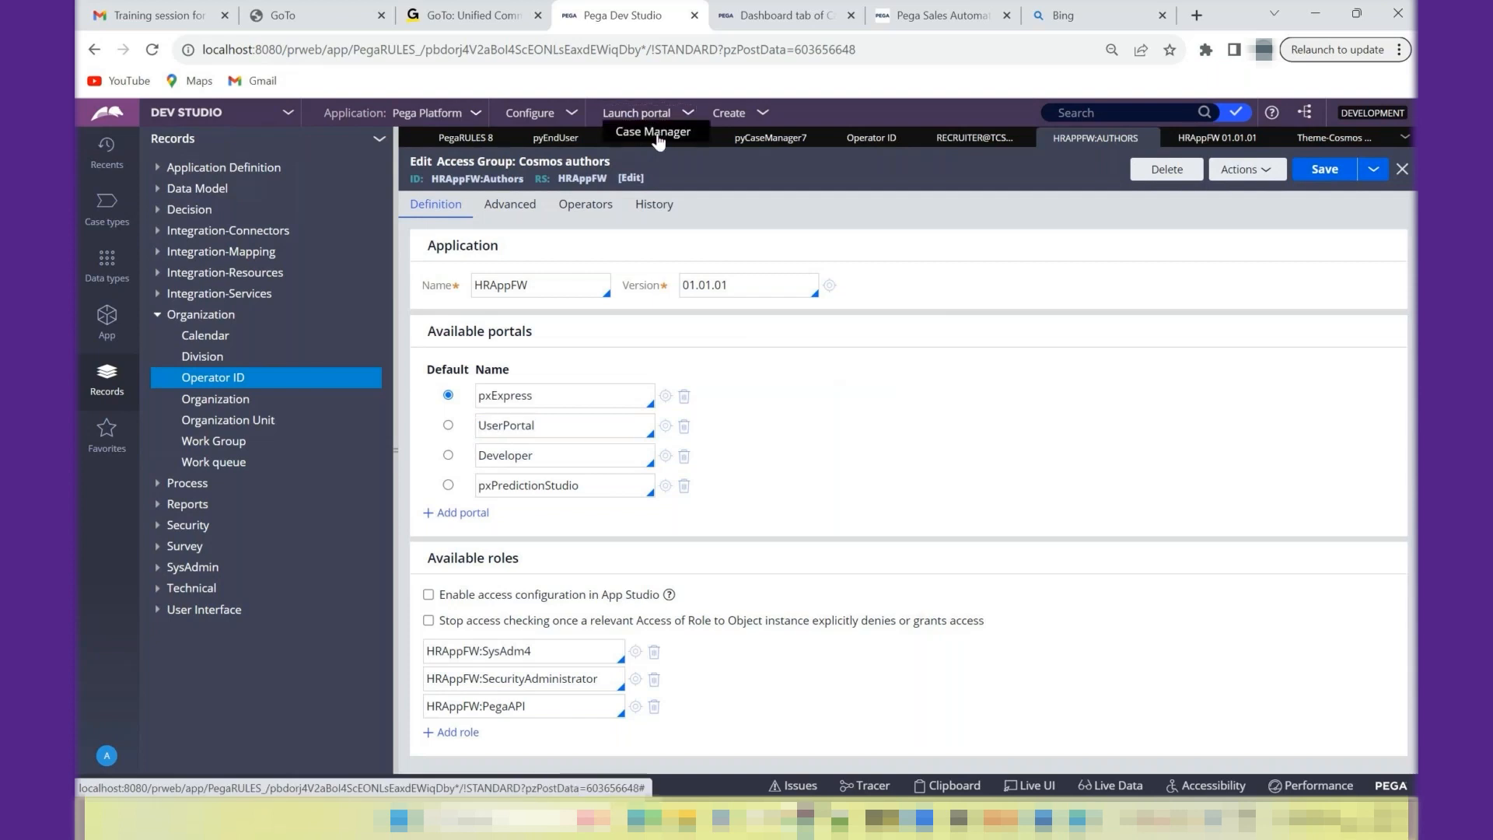
pyautogui.doubleClick(525, 417)
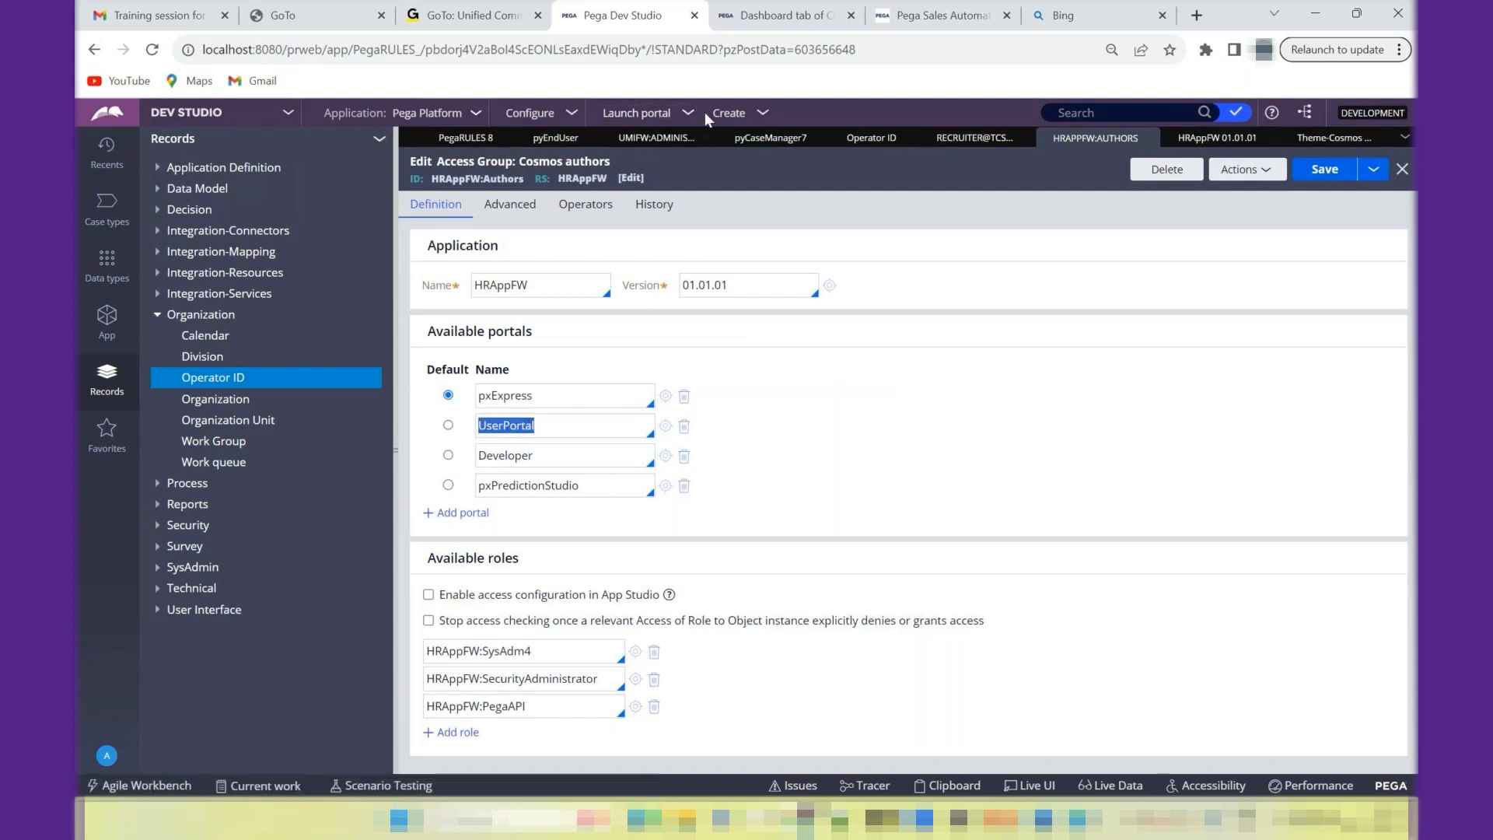
pyautogui.click(640, 117)
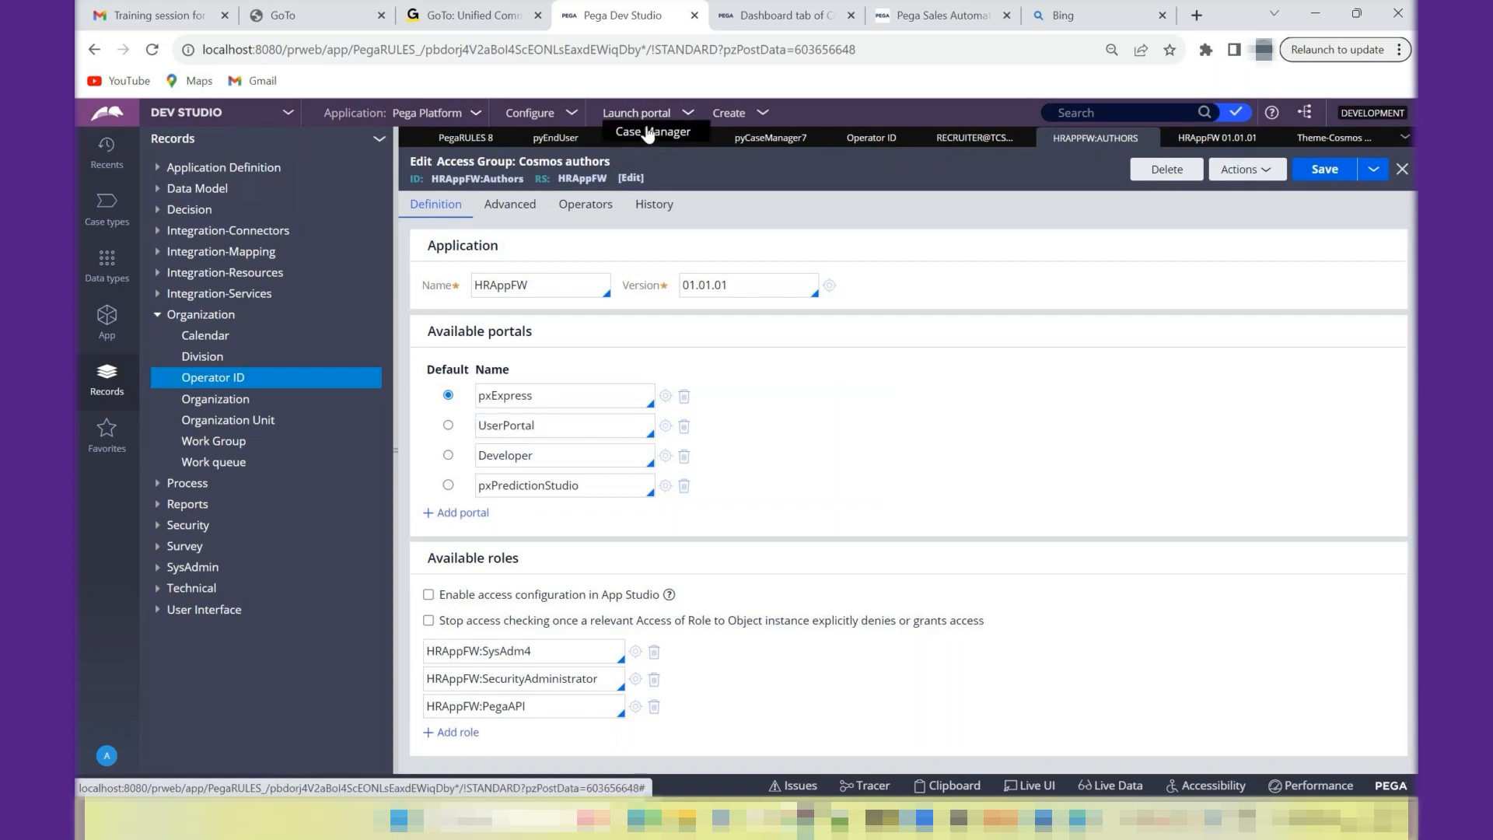
pyautogui.doubleClick(520, 428)
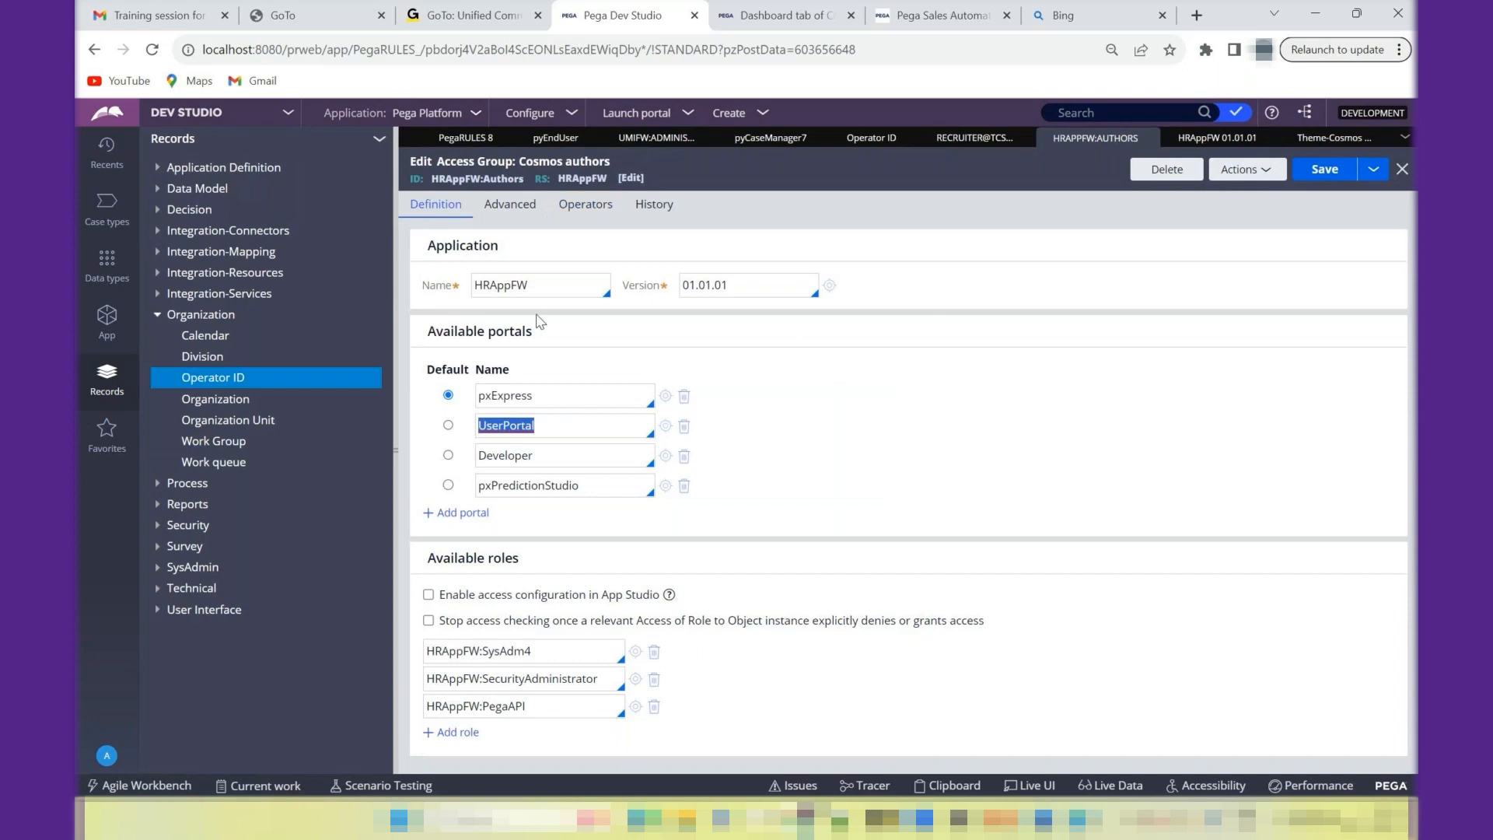
# - Highlight the pxExpress, Developer and pxPredictionStudio entries among the access group's available portals
pyautogui.click(522, 397)
pyautogui.doubleClick(522, 397)
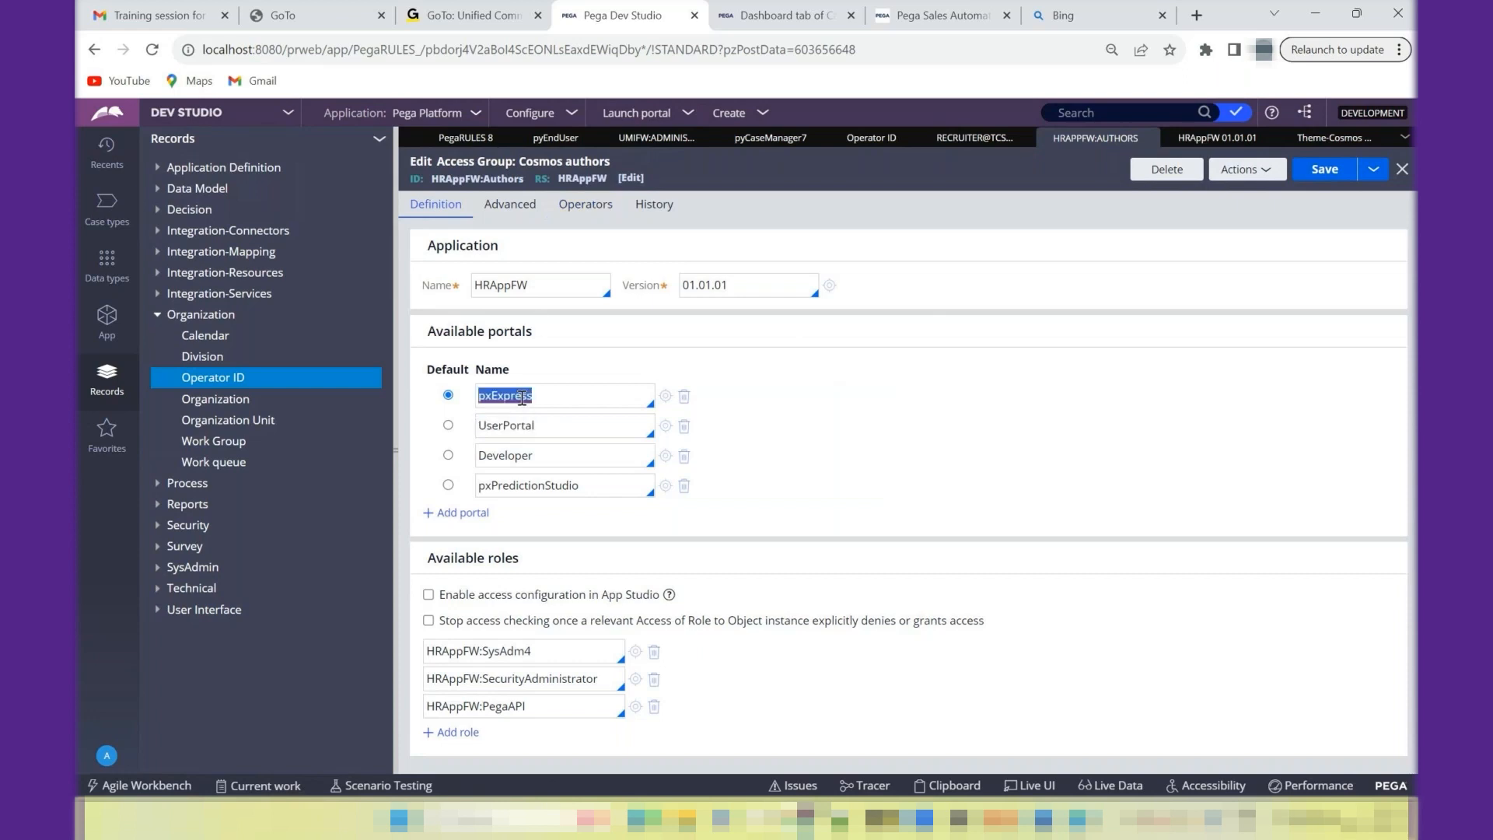
pyautogui.click(517, 457)
pyautogui.doubleClick(517, 458)
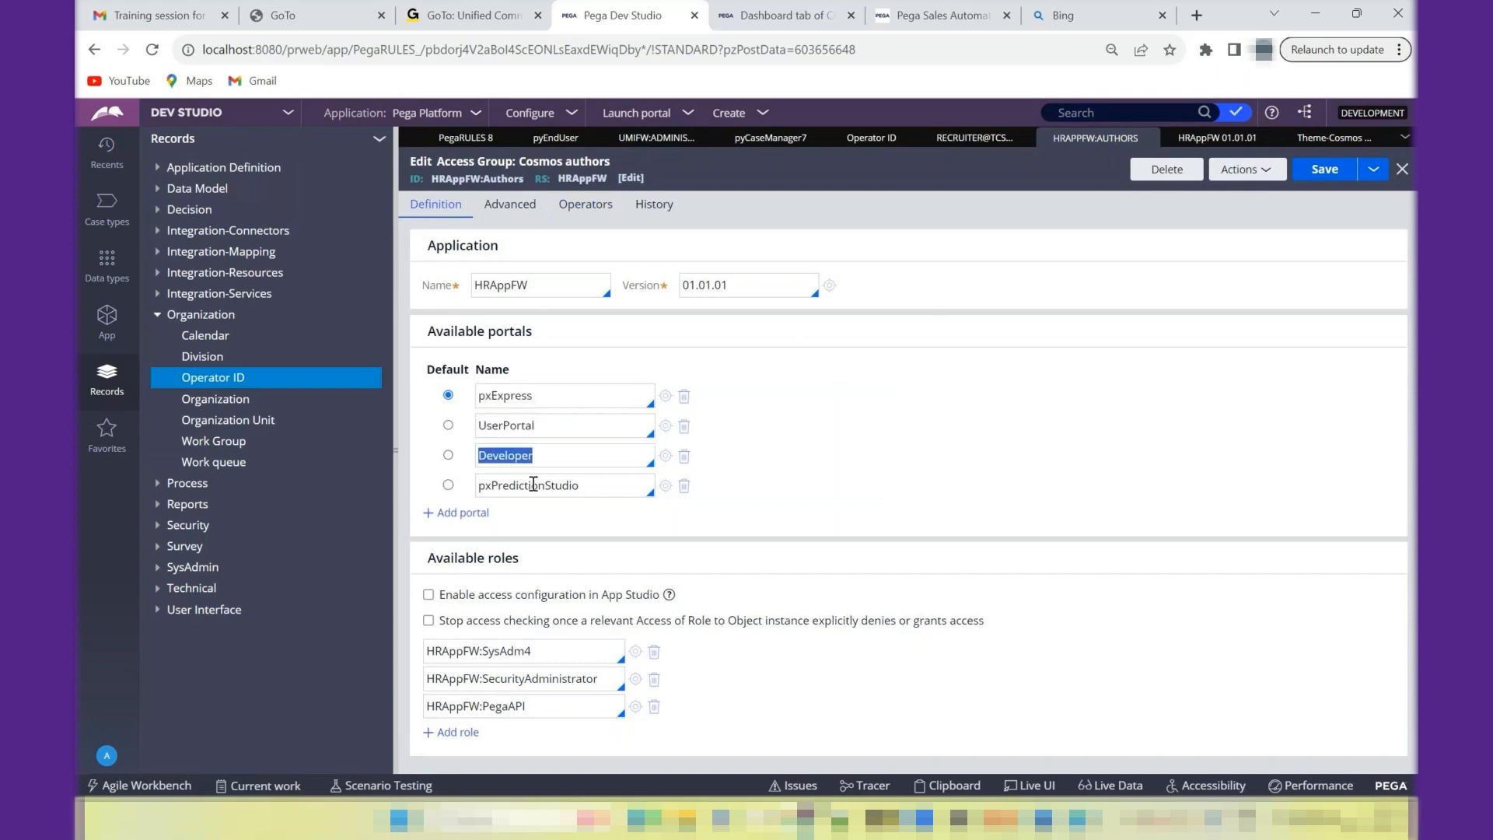
pyautogui.doubleClick(532, 486)
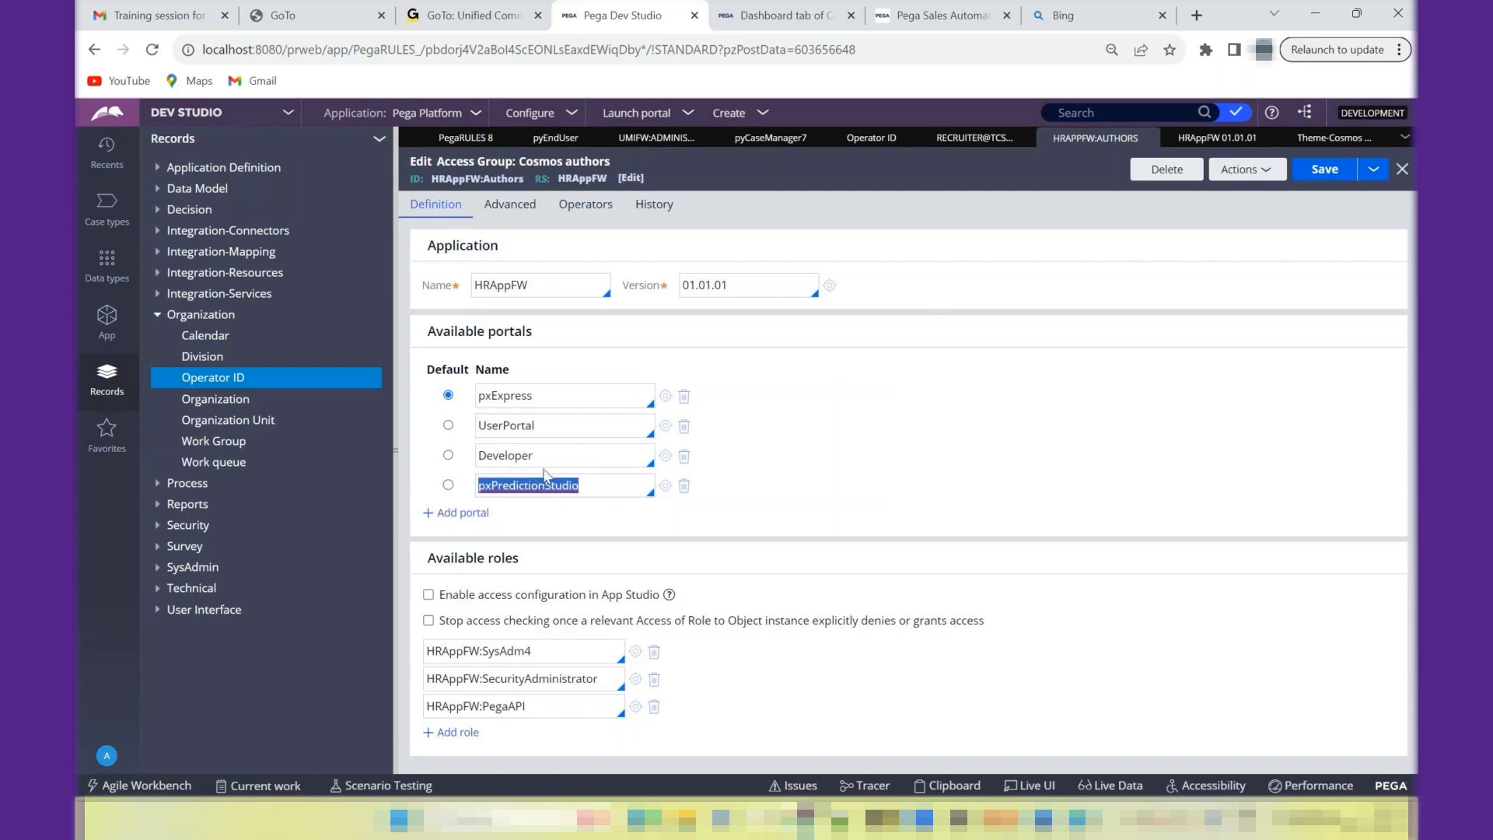
# - Add the pxAdminStudio portal to the HRAppFW:Authors access group and remove pxPredictionStudio
pyautogui.click(481, 514)
pyautogui.write('pxAd')
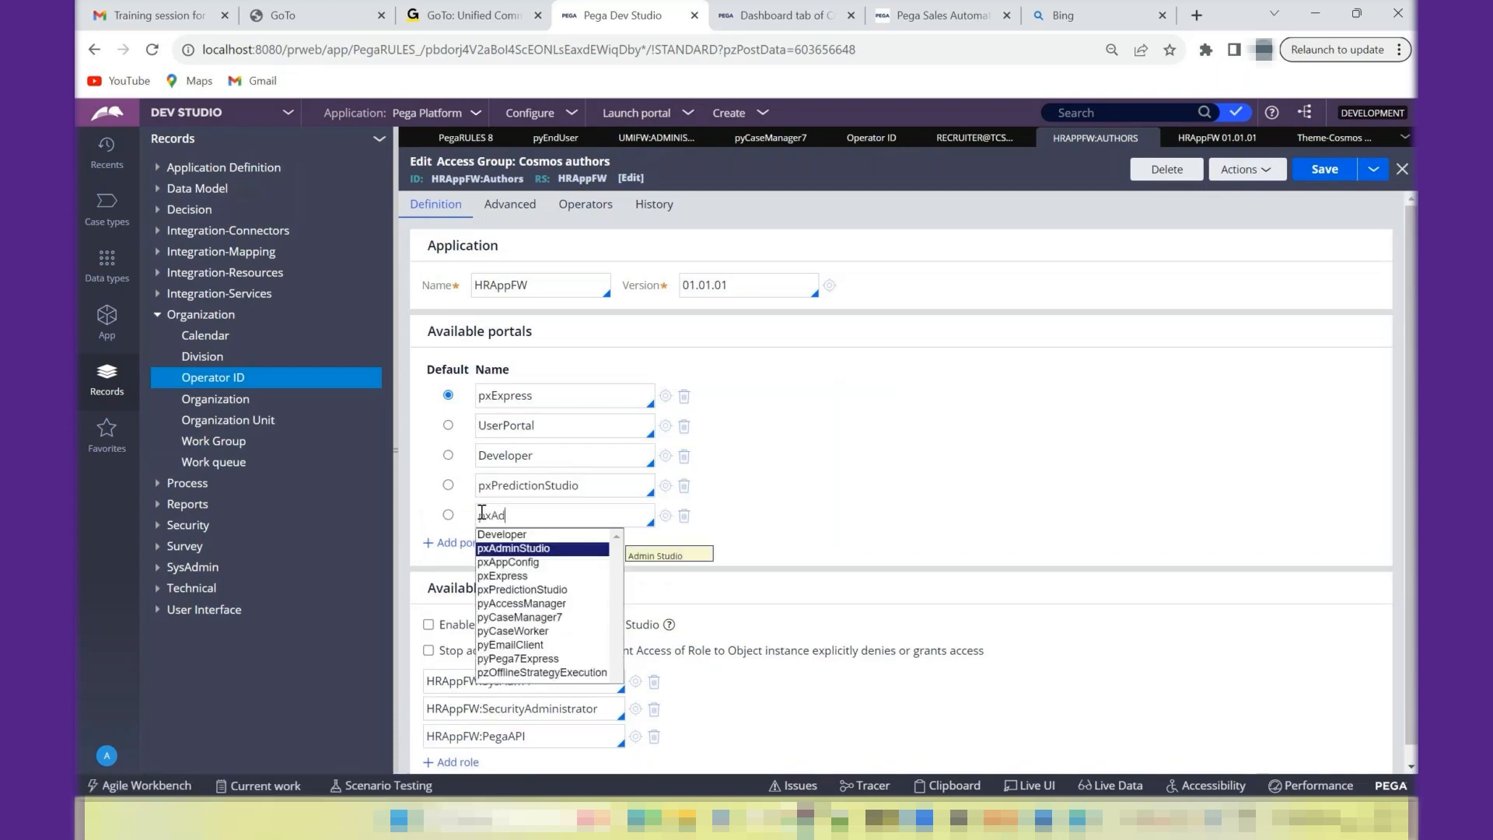
pyautogui.press('Return')
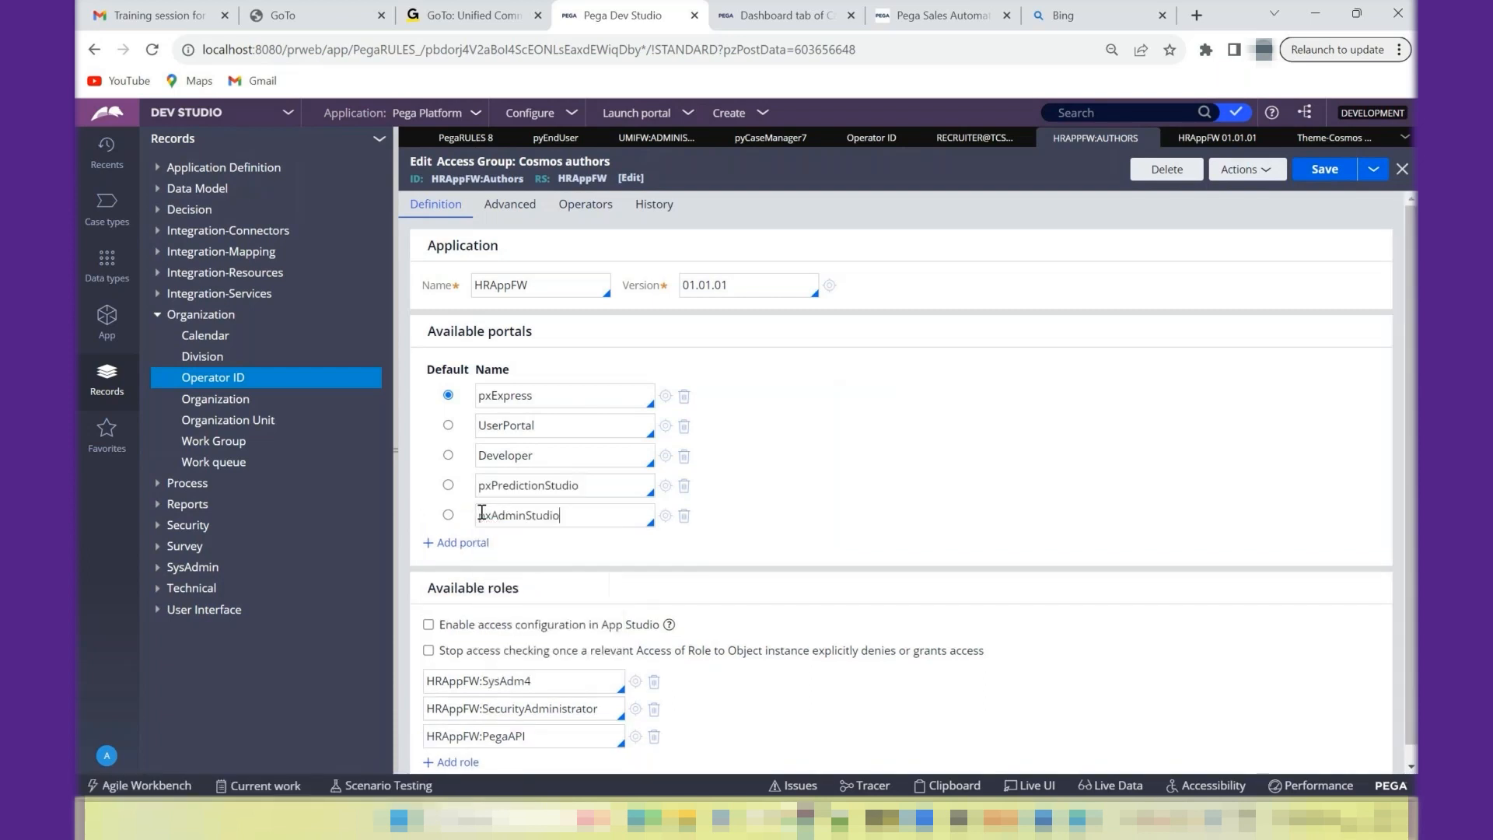
pyautogui.click(683, 486)
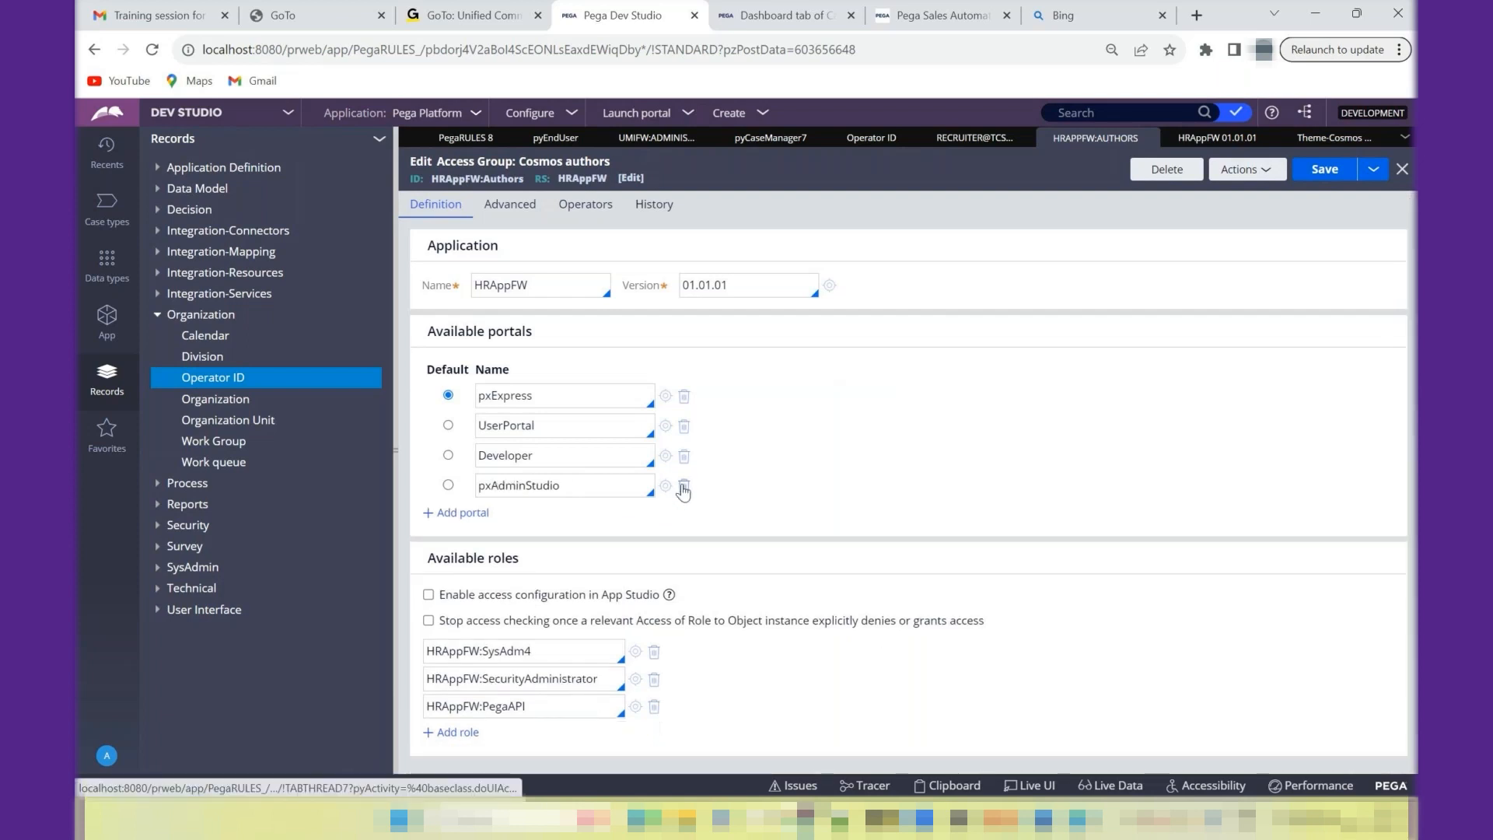
# - Make Developer the access group's default portal and try to save the record
pyautogui.click(1322, 171)
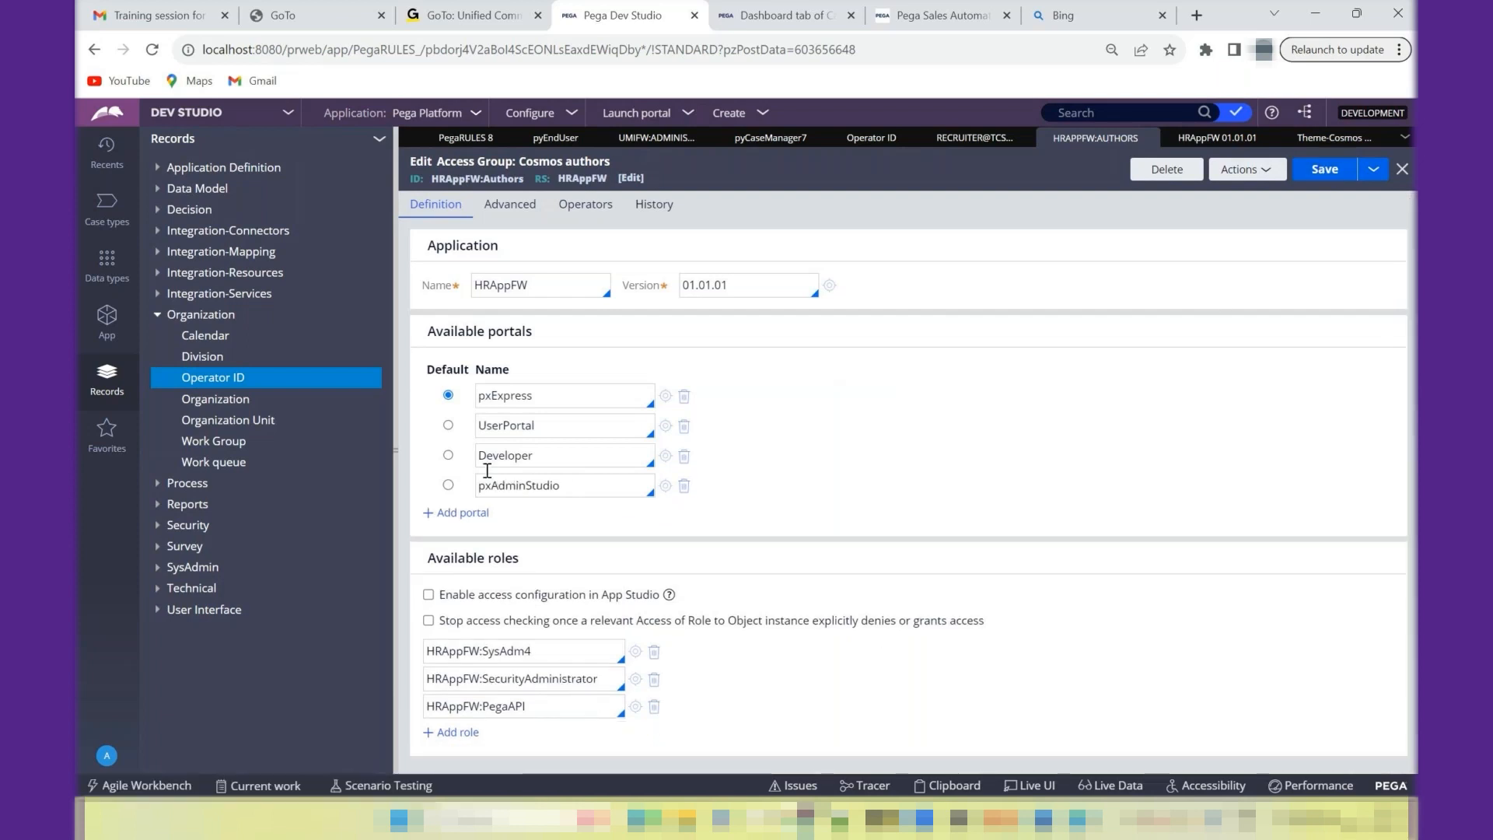
pyautogui.click(449, 457)
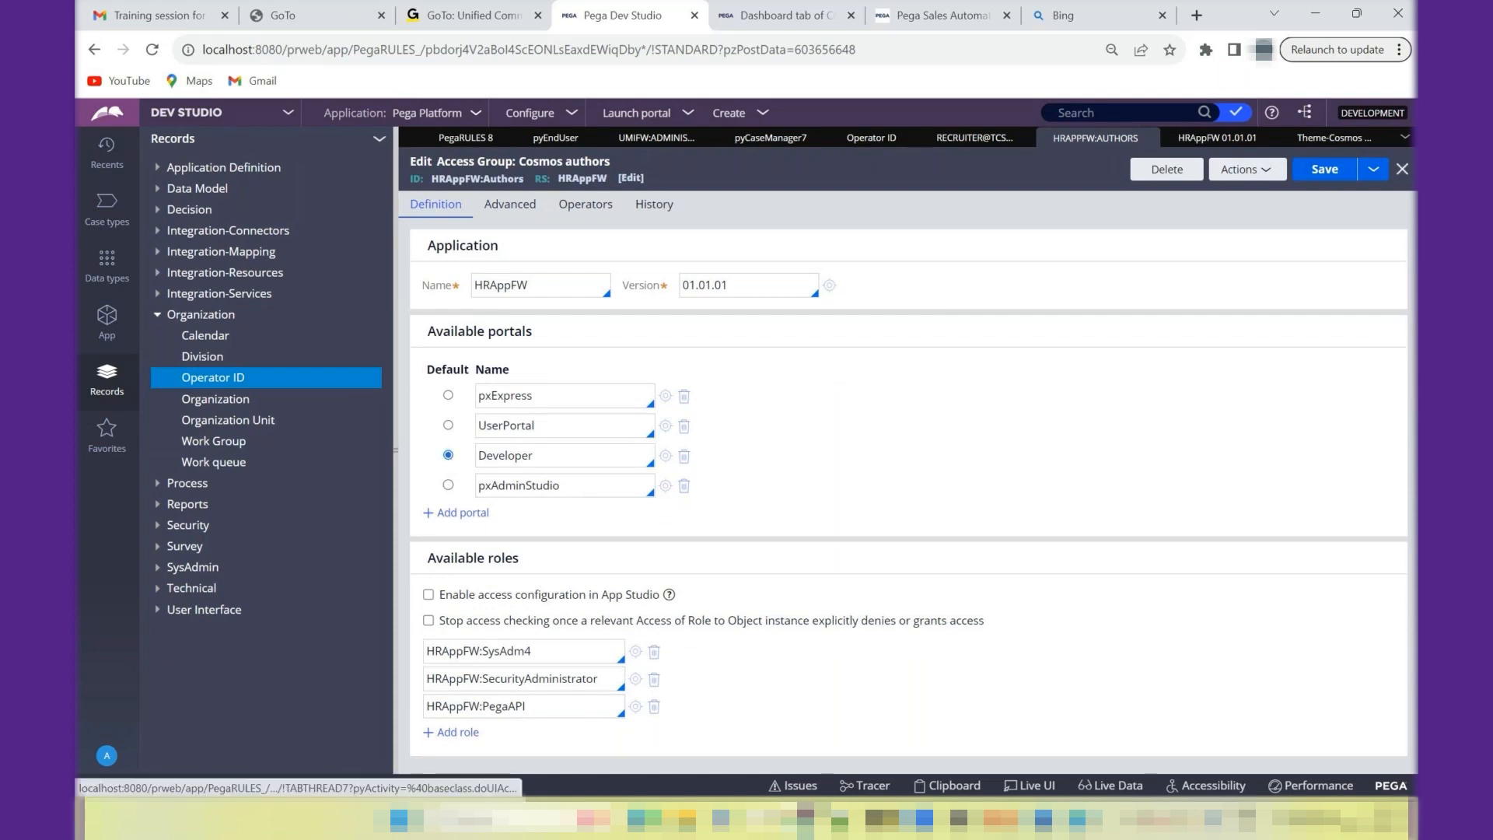
pyautogui.click(1334, 178)
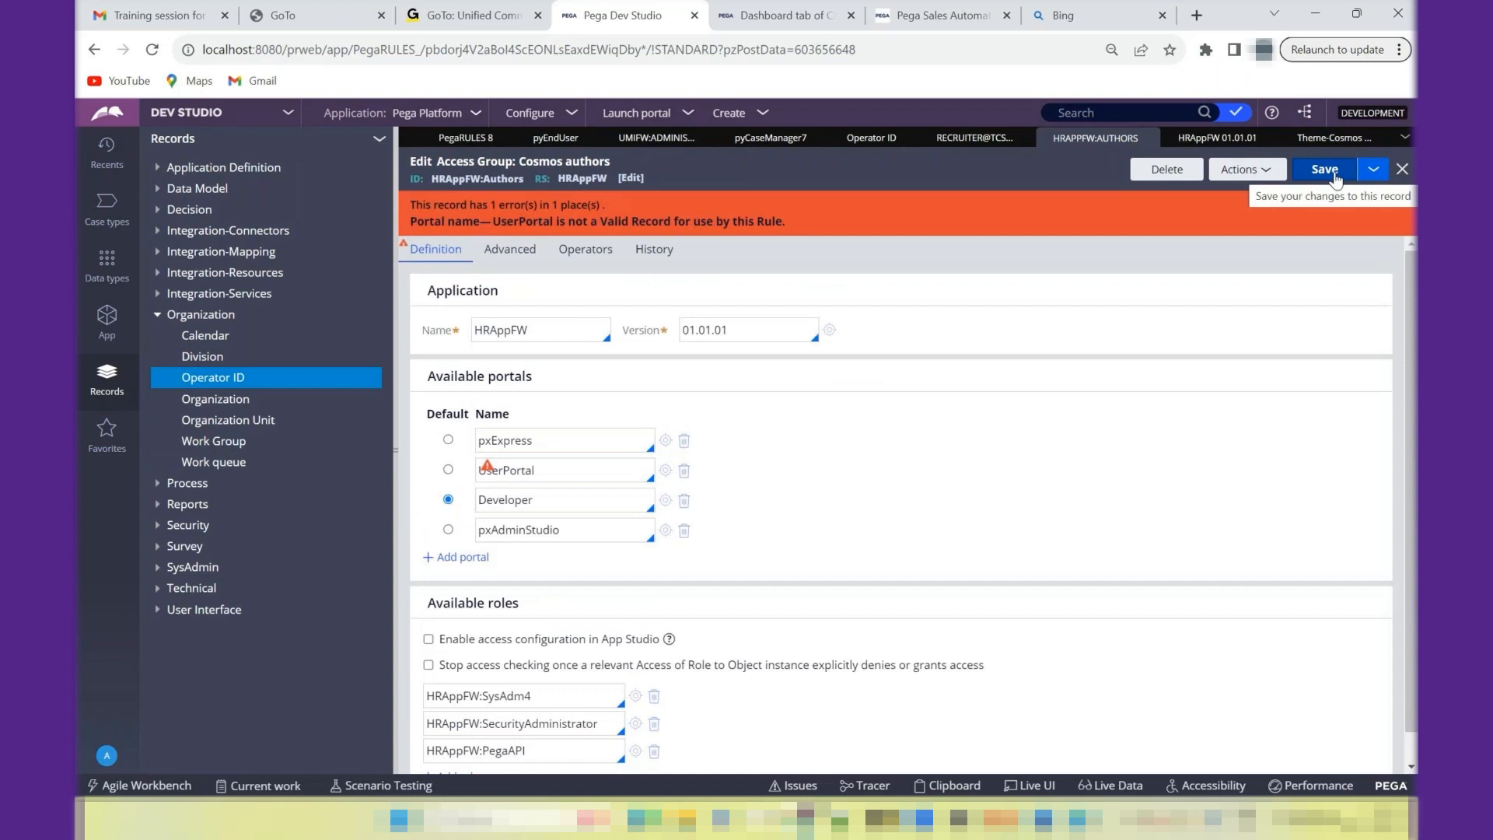
# - Replace UserPortal with pyCaseWorker in the available portals and save the access group
pyautogui.doubleClick(511, 474)
pyautogui.press('BackSpace')
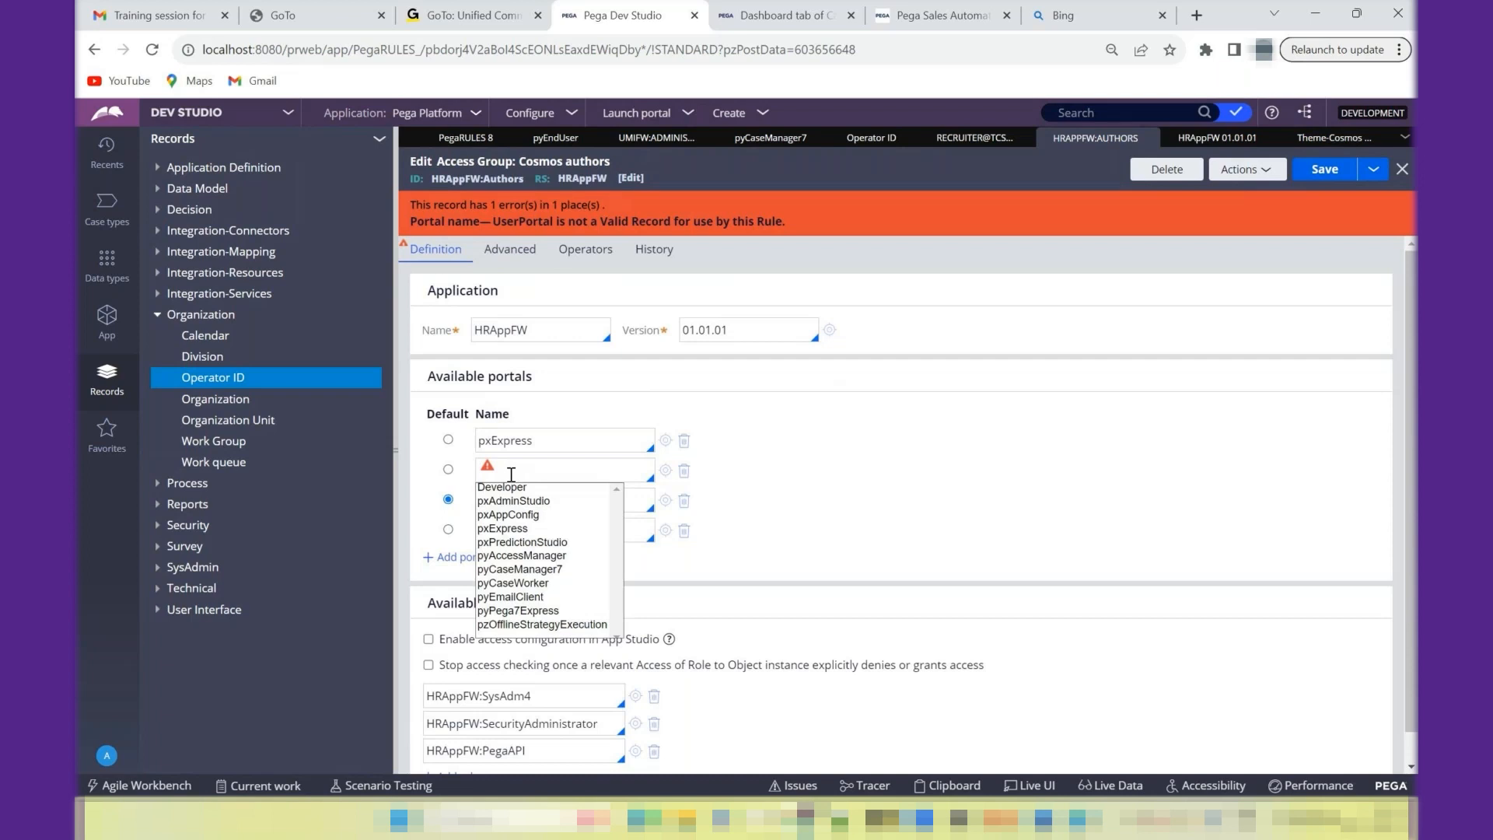
pyautogui.press('Up')
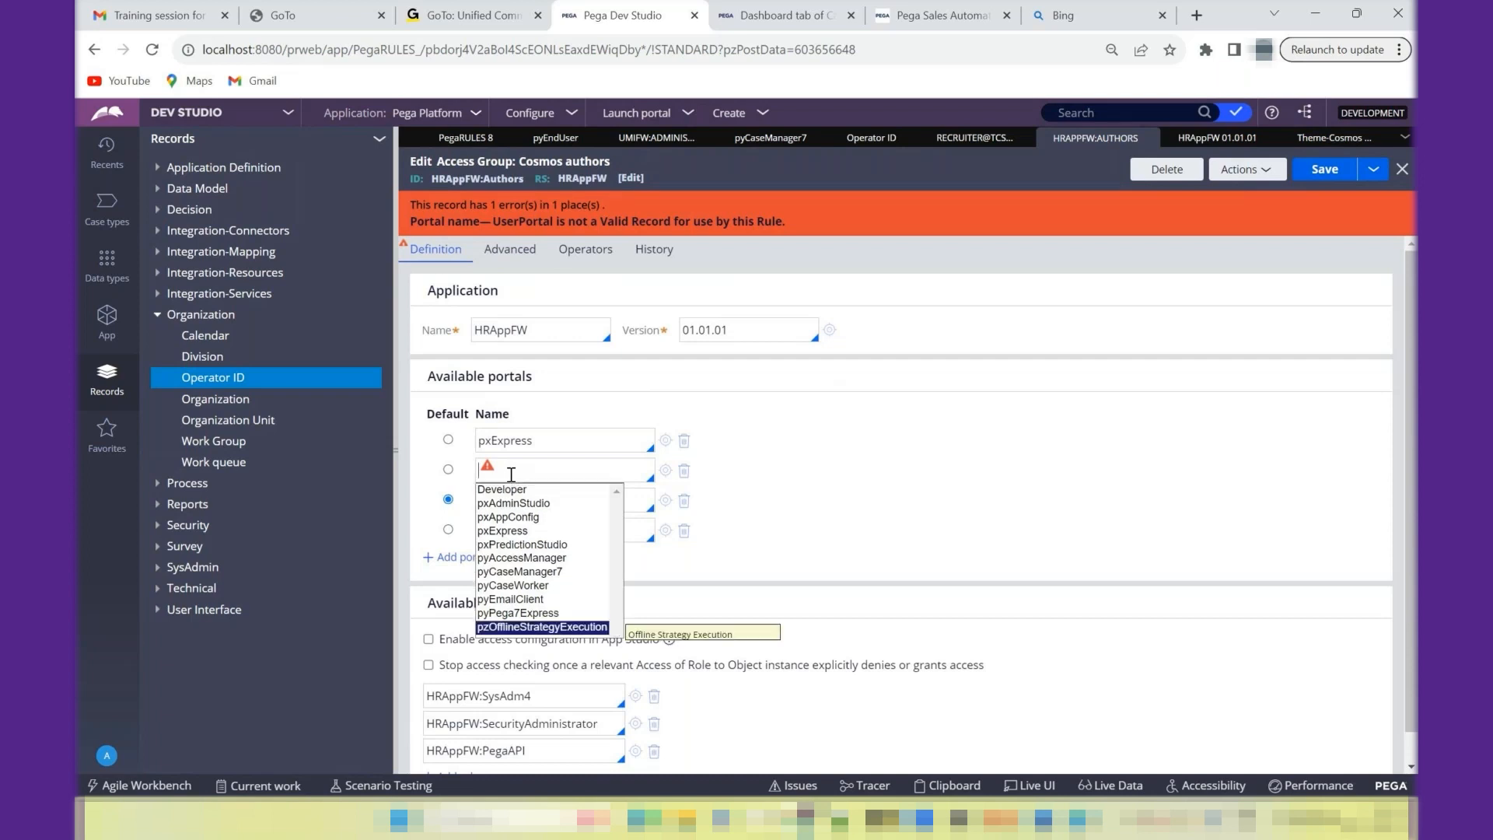
pyautogui.press('Up')
pyautogui.press('Up')
pyautogui.press('Up')
pyautogui.press('Return')
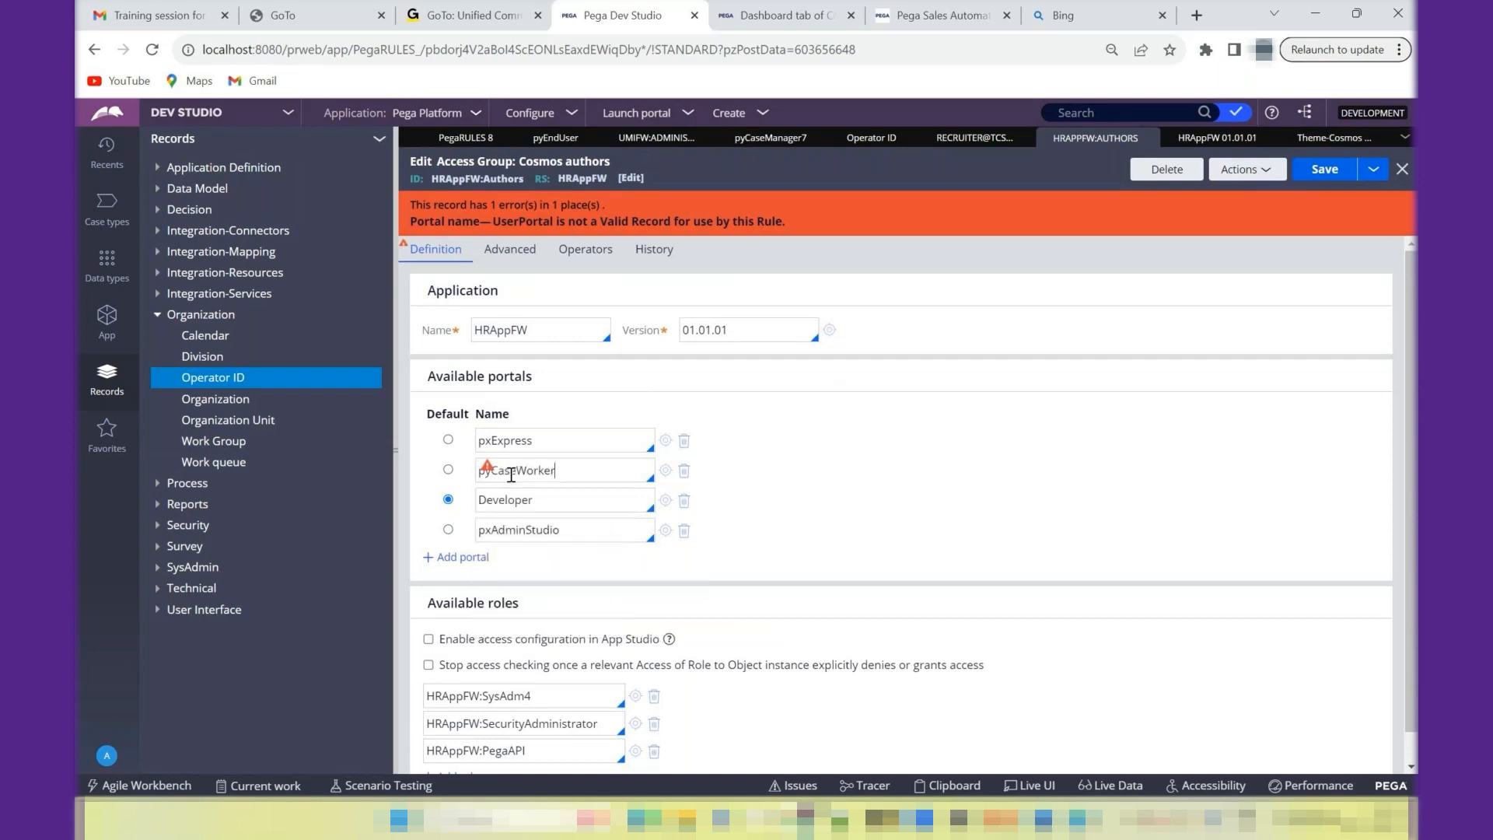
pyautogui.hotkey('ctrl', 's')
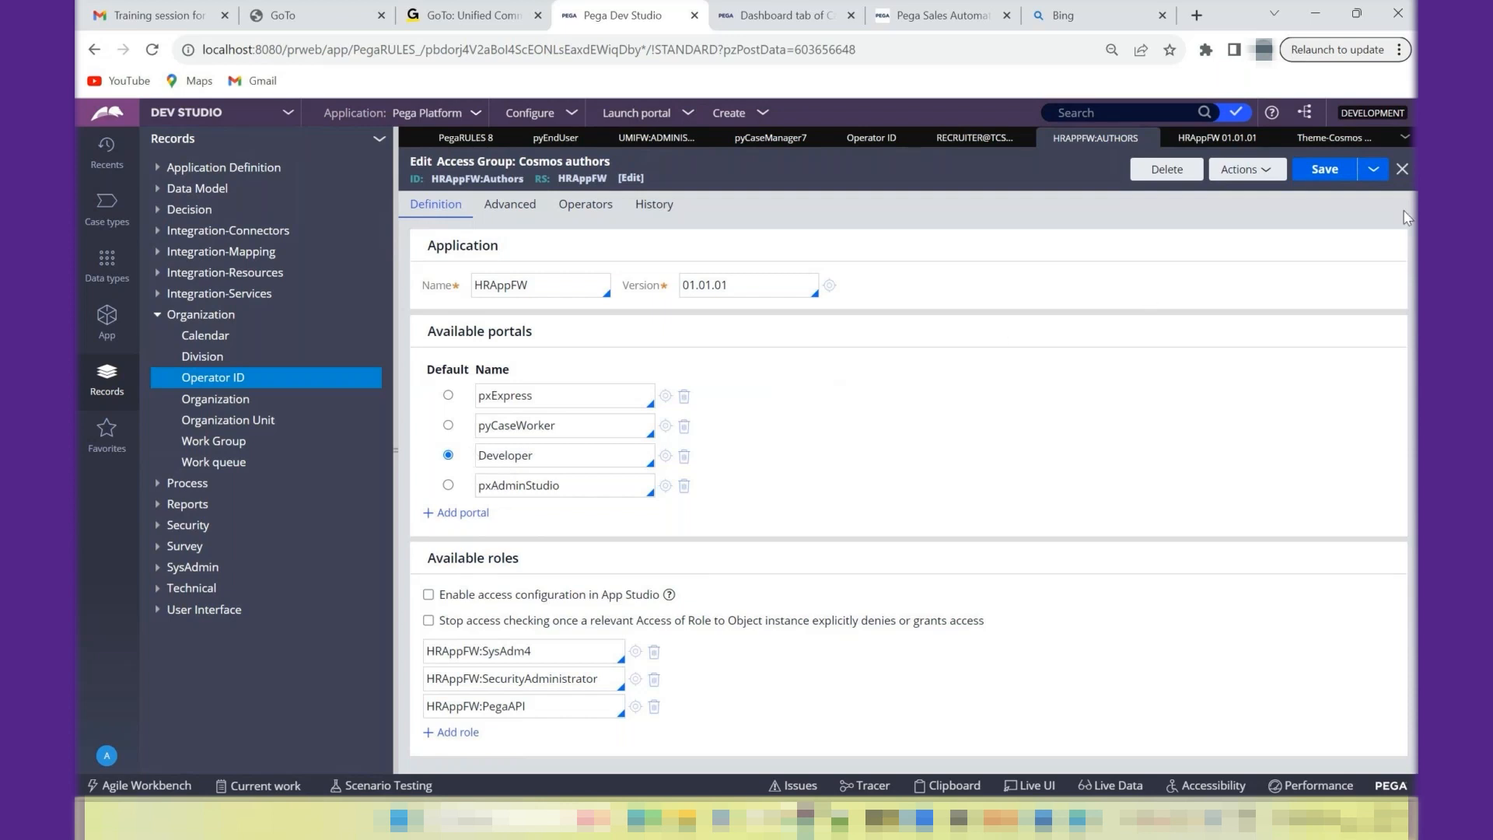
pyautogui.click(1323, 178)
# - Review the pxAdminStudio portal and the HRAppFW:SysAdm4 role, opening the role's creation form and closing it without creating a record
pyautogui.doubleClick(520, 486)
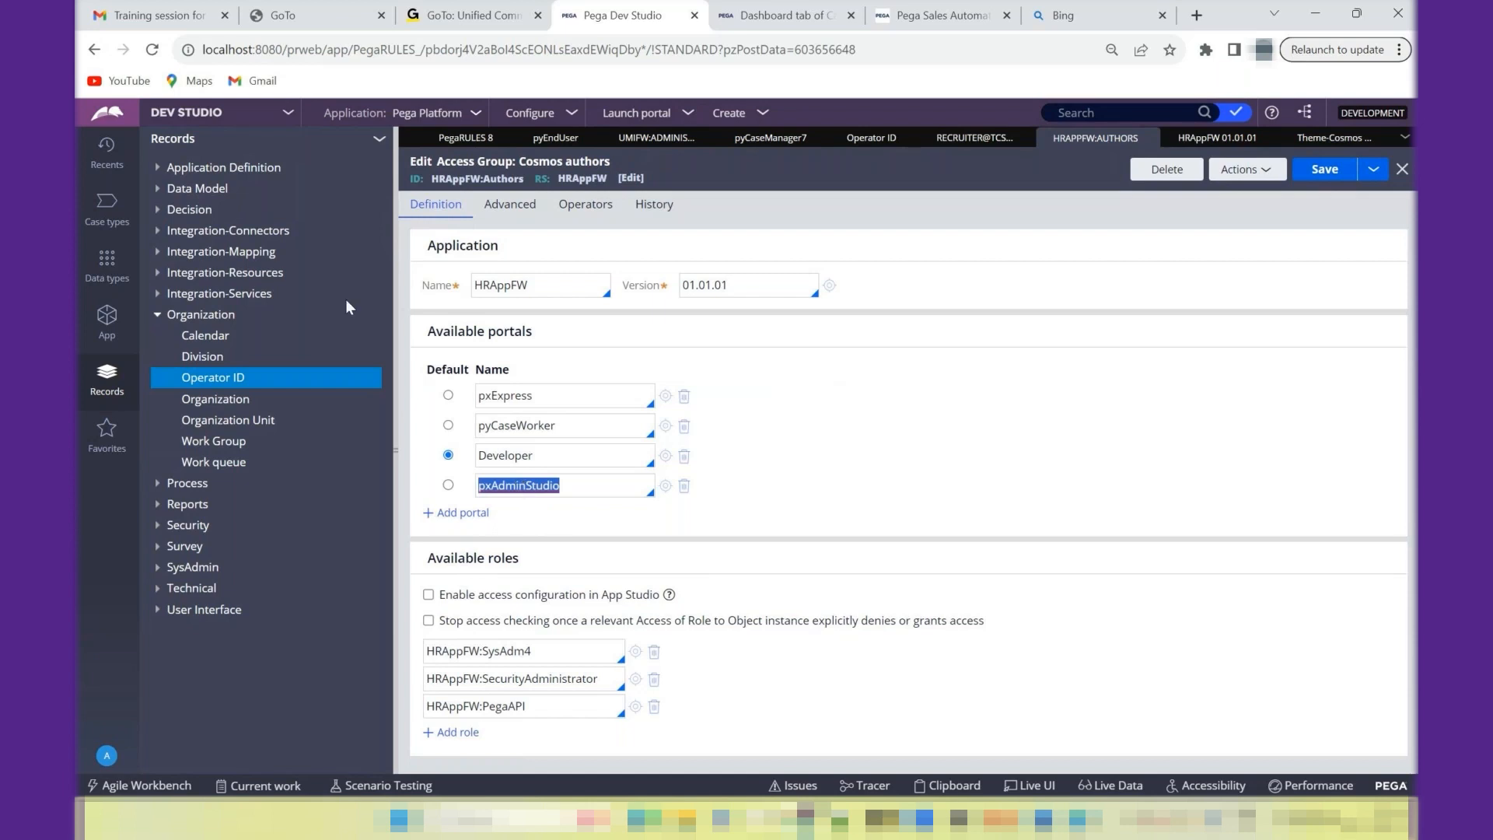
pyautogui.click(213, 121)
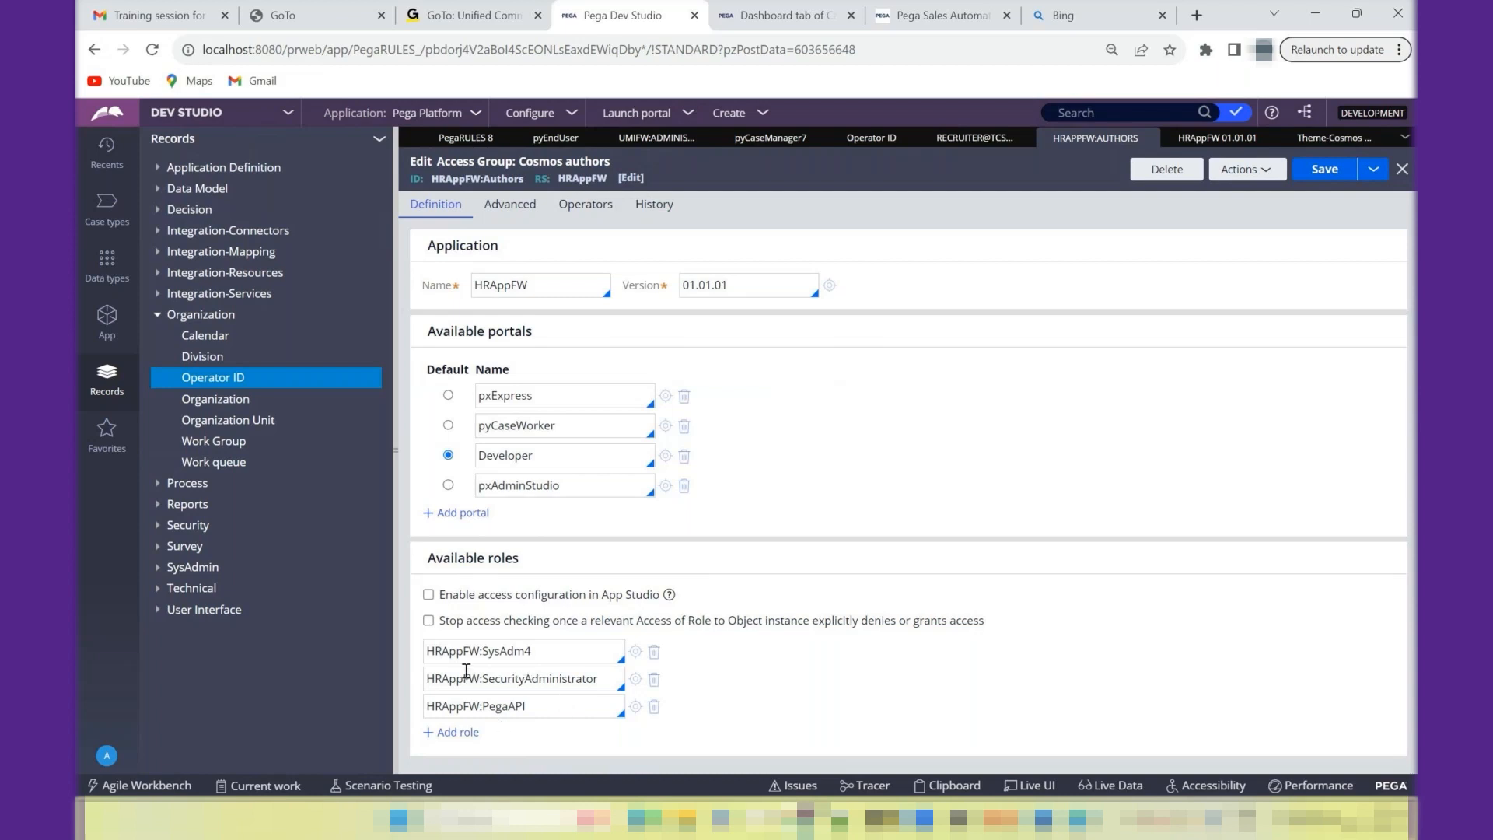
pyautogui.doubleClick(461, 658)
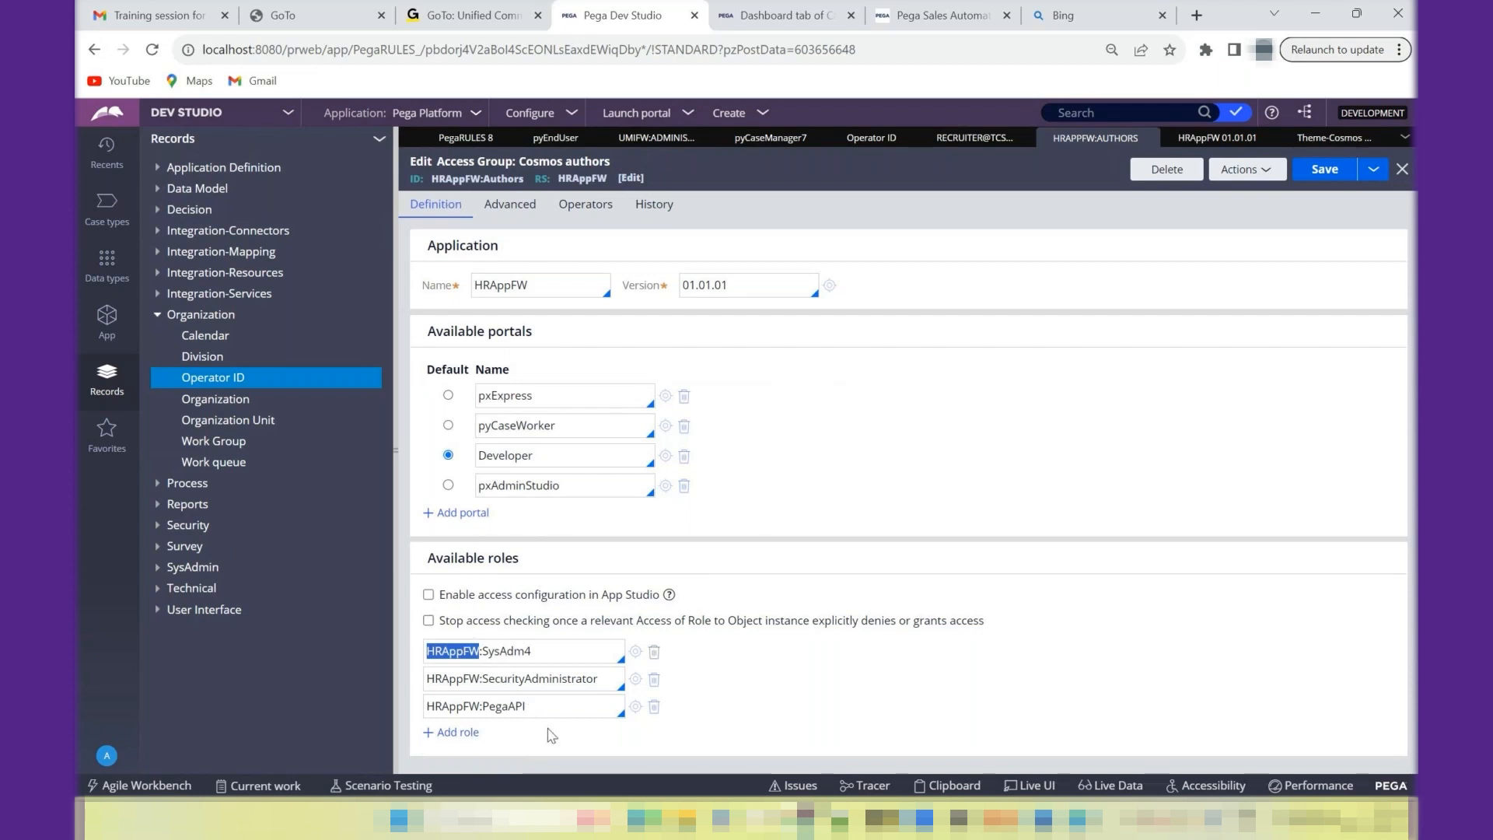
pyautogui.click(636, 652)
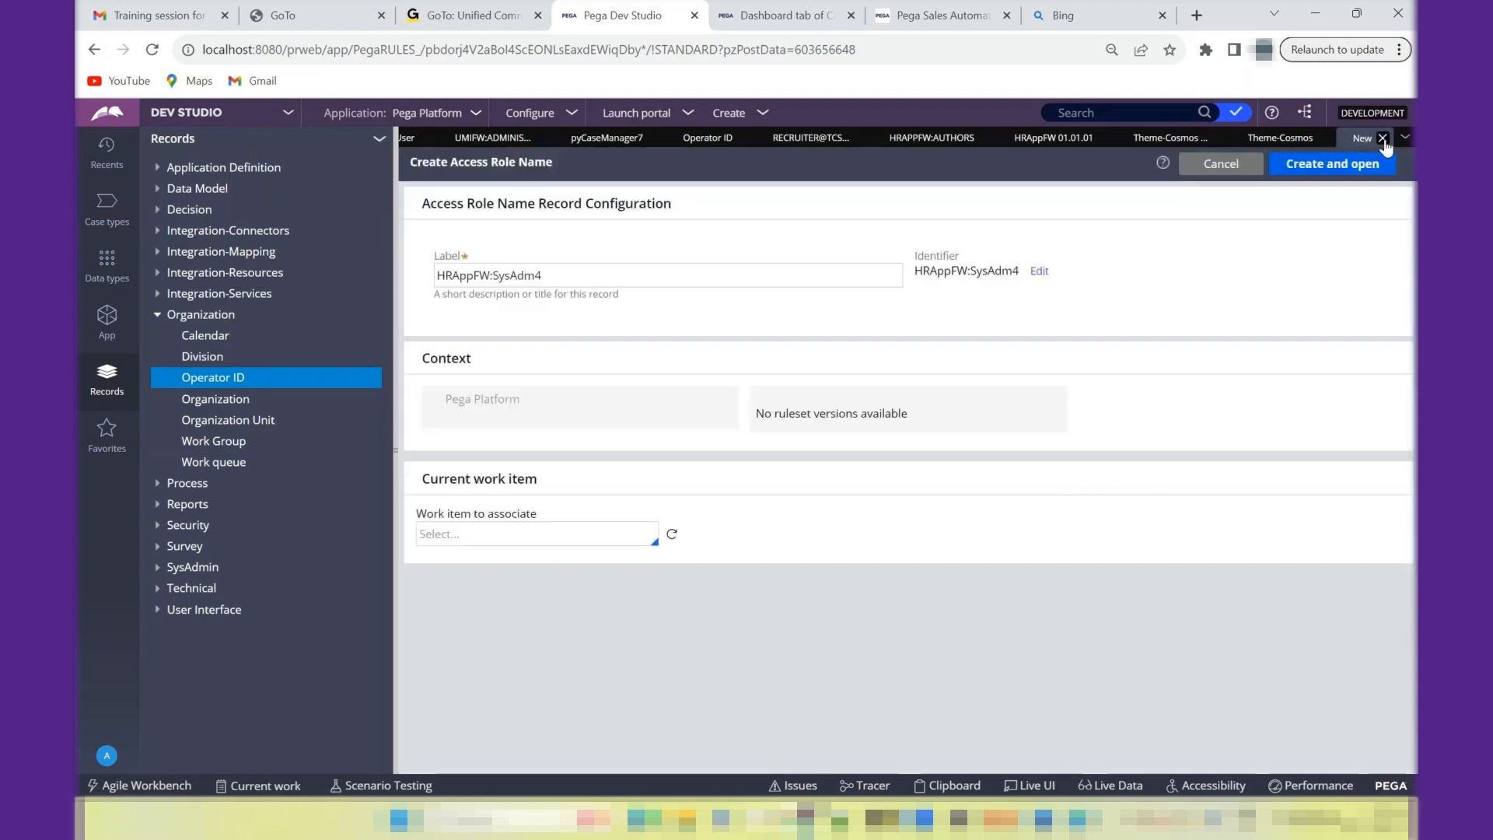
pyautogui.click(1382, 139)
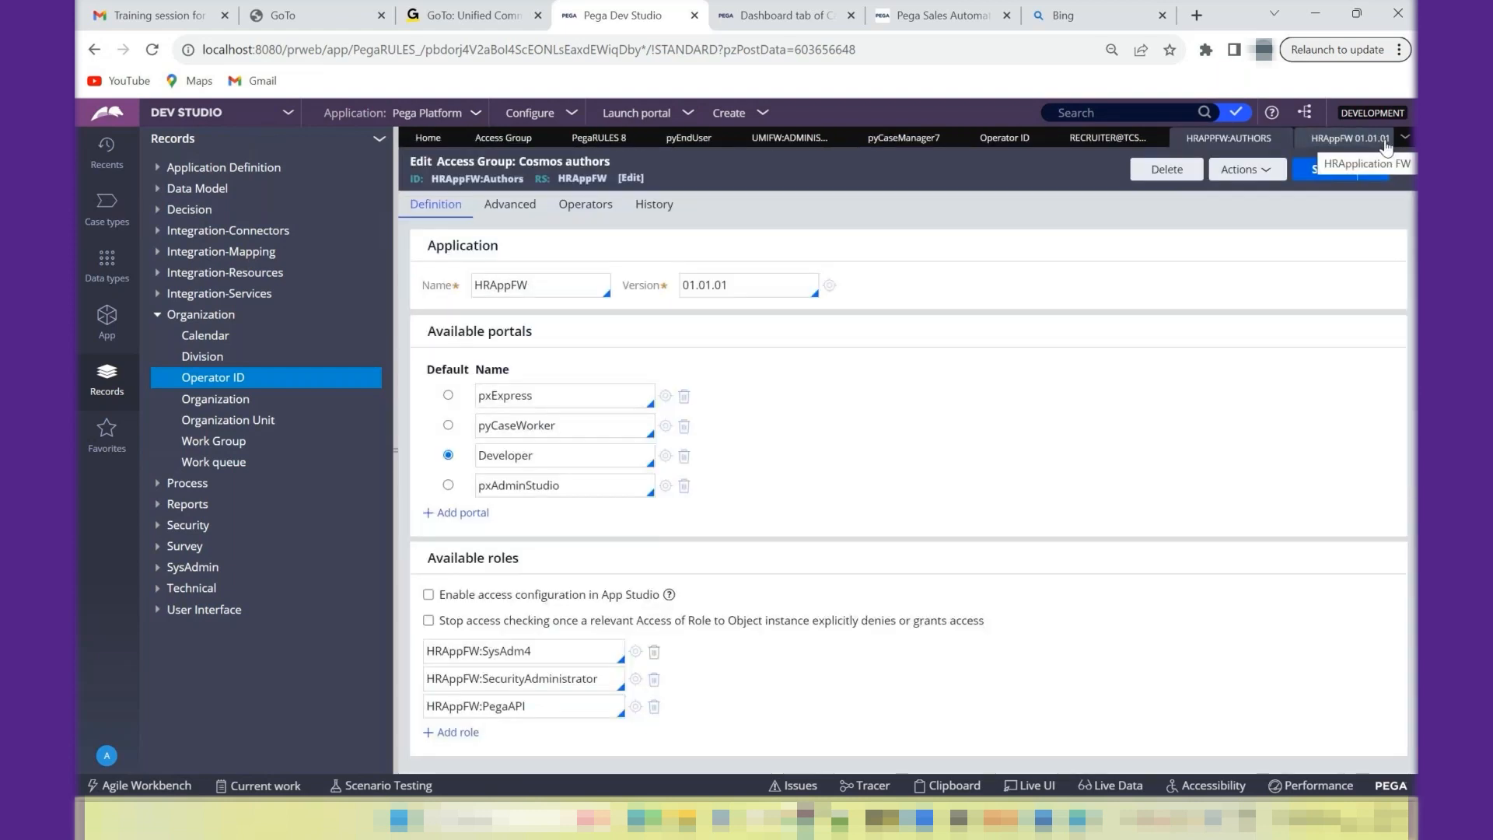
# - Update the recruiter operator's password in its security settings, entering and confirming the new account password
pyautogui.click(1104, 140)
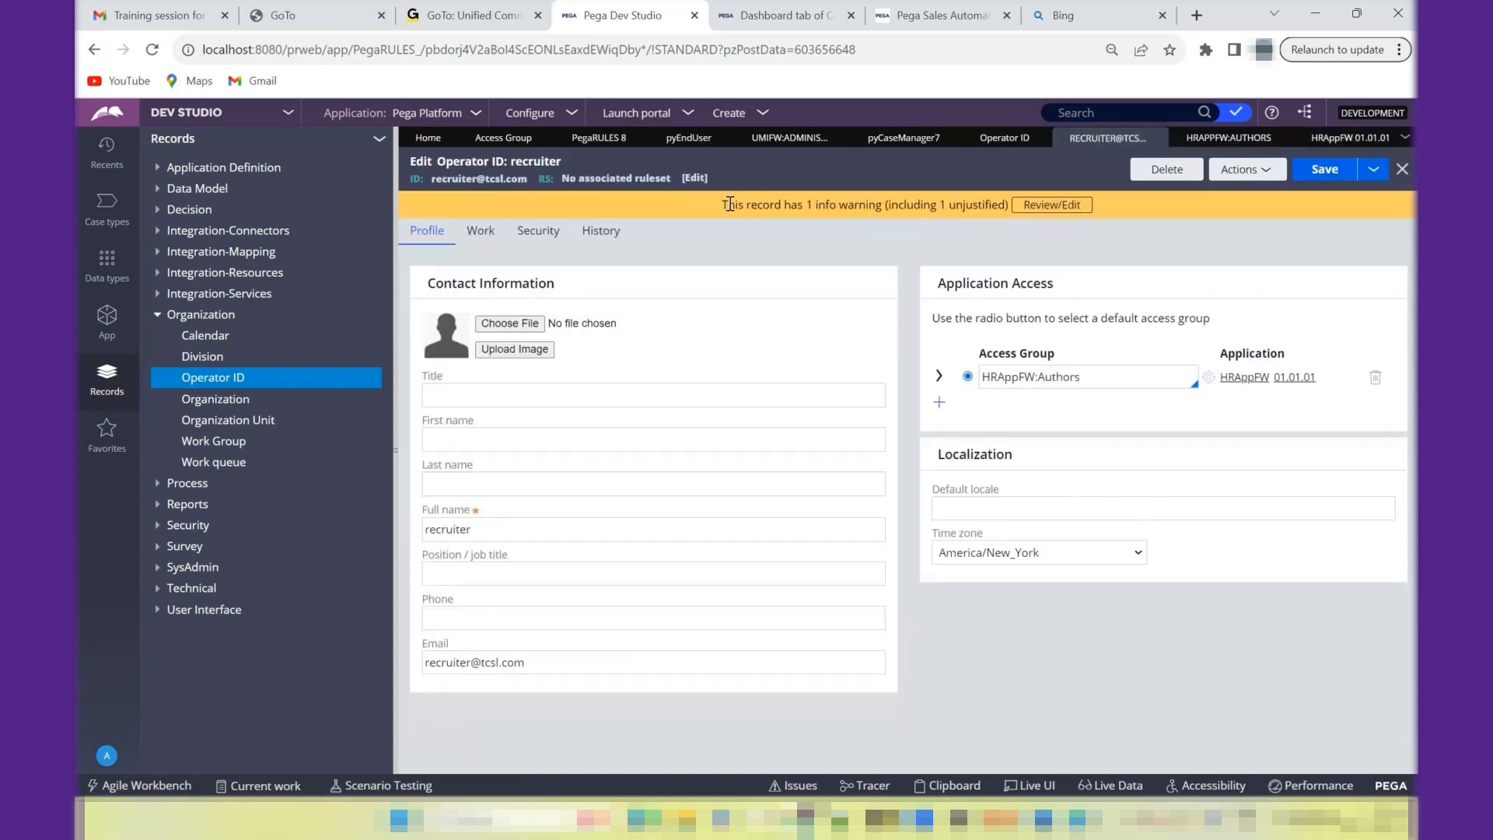
pyautogui.click(540, 233)
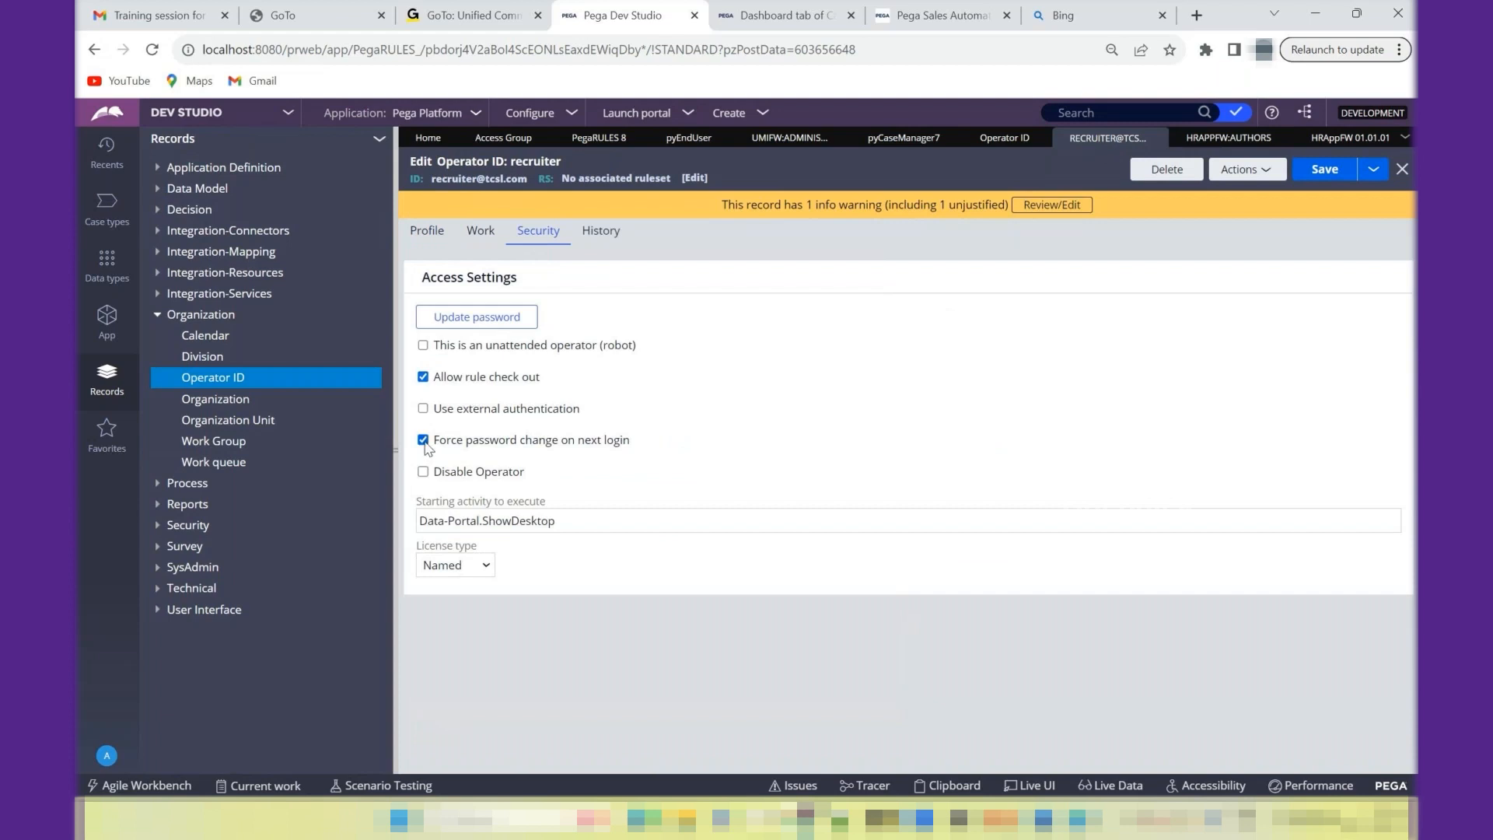
pyautogui.click(472, 319)
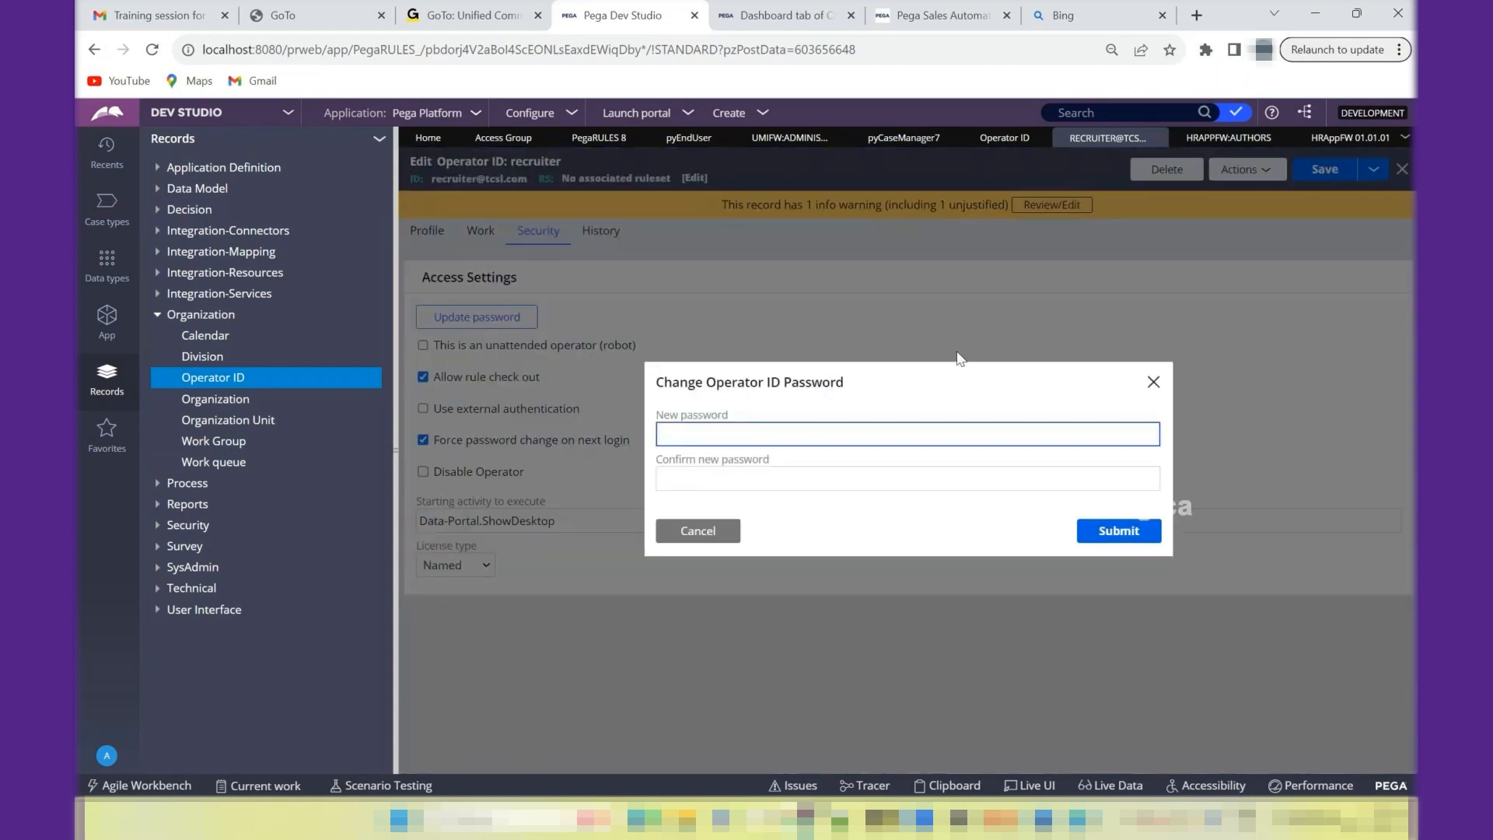
pyautogui.write('••••')
pyautogui.press('BackSpace')
pyautogui.press('BackSpace')
pyautogui.press('BackSpace')
pyautogui.write('•••••')
pyautogui.press('Tab')
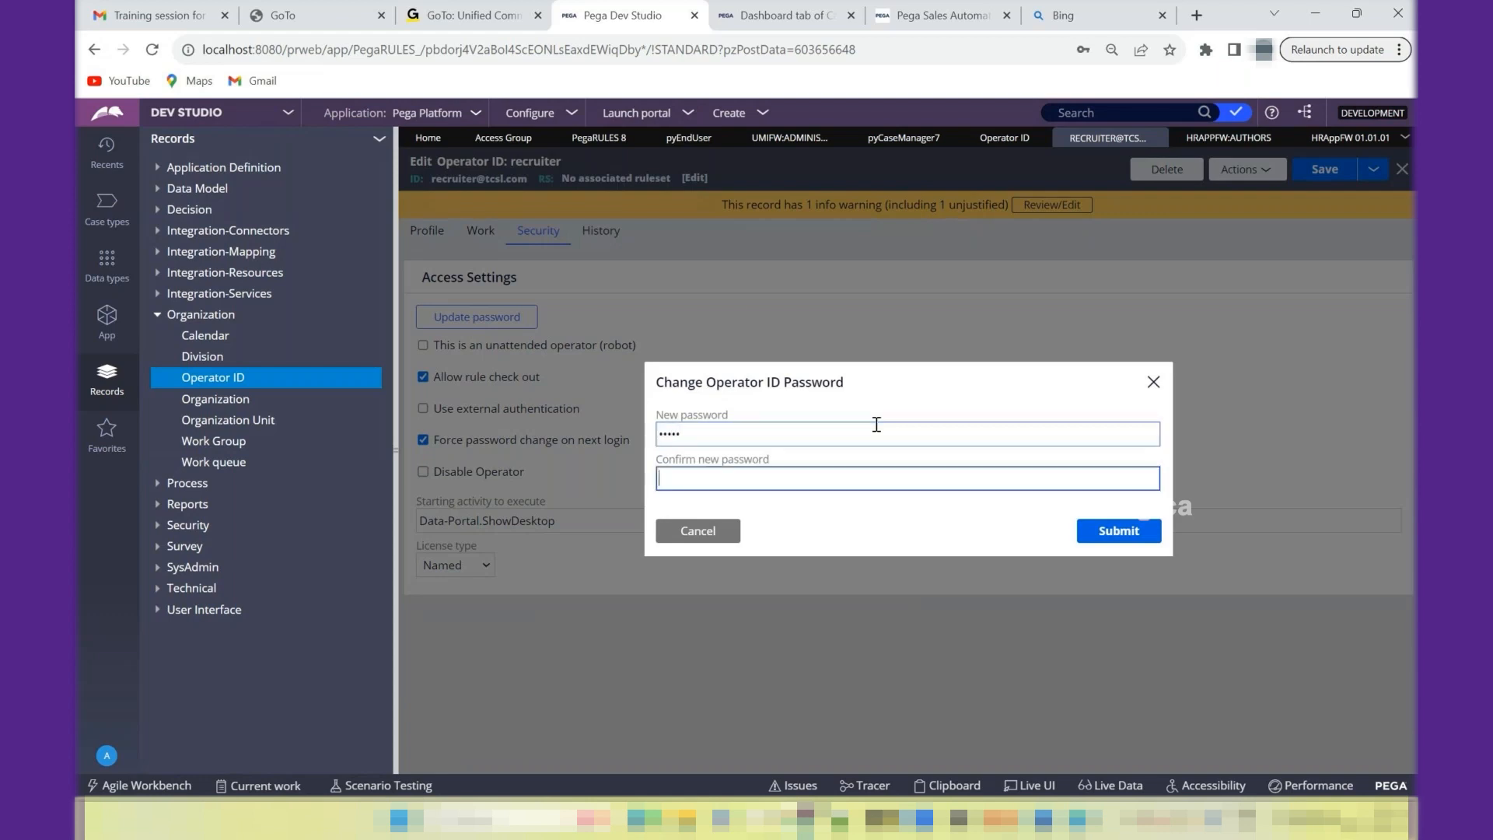
pyautogui.write('•••••')
pyautogui.click(1108, 532)
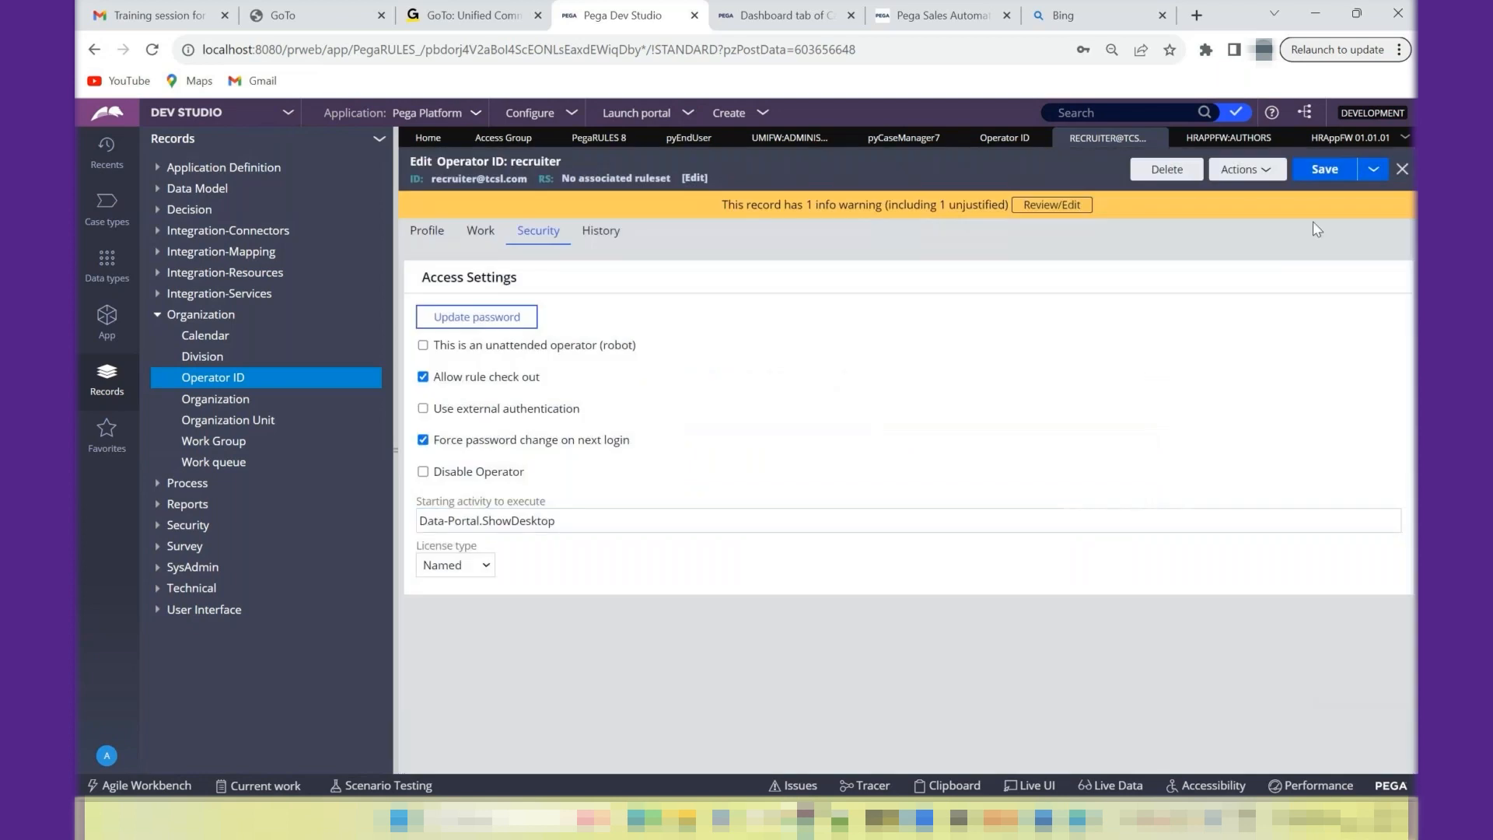
# - Turn off the forced password change on next login for the recruiter operator and save the record
pyautogui.click(1323, 173)
pyautogui.click(424, 441)
pyautogui.click(1321, 178)
# - Log off and log back in as the recruiter, using the copied operator ID and the account password
pyautogui.moveTo(432, 179); pyautogui.dragTo(521, 180)
pyautogui.hotkey('ctrl', 'c')
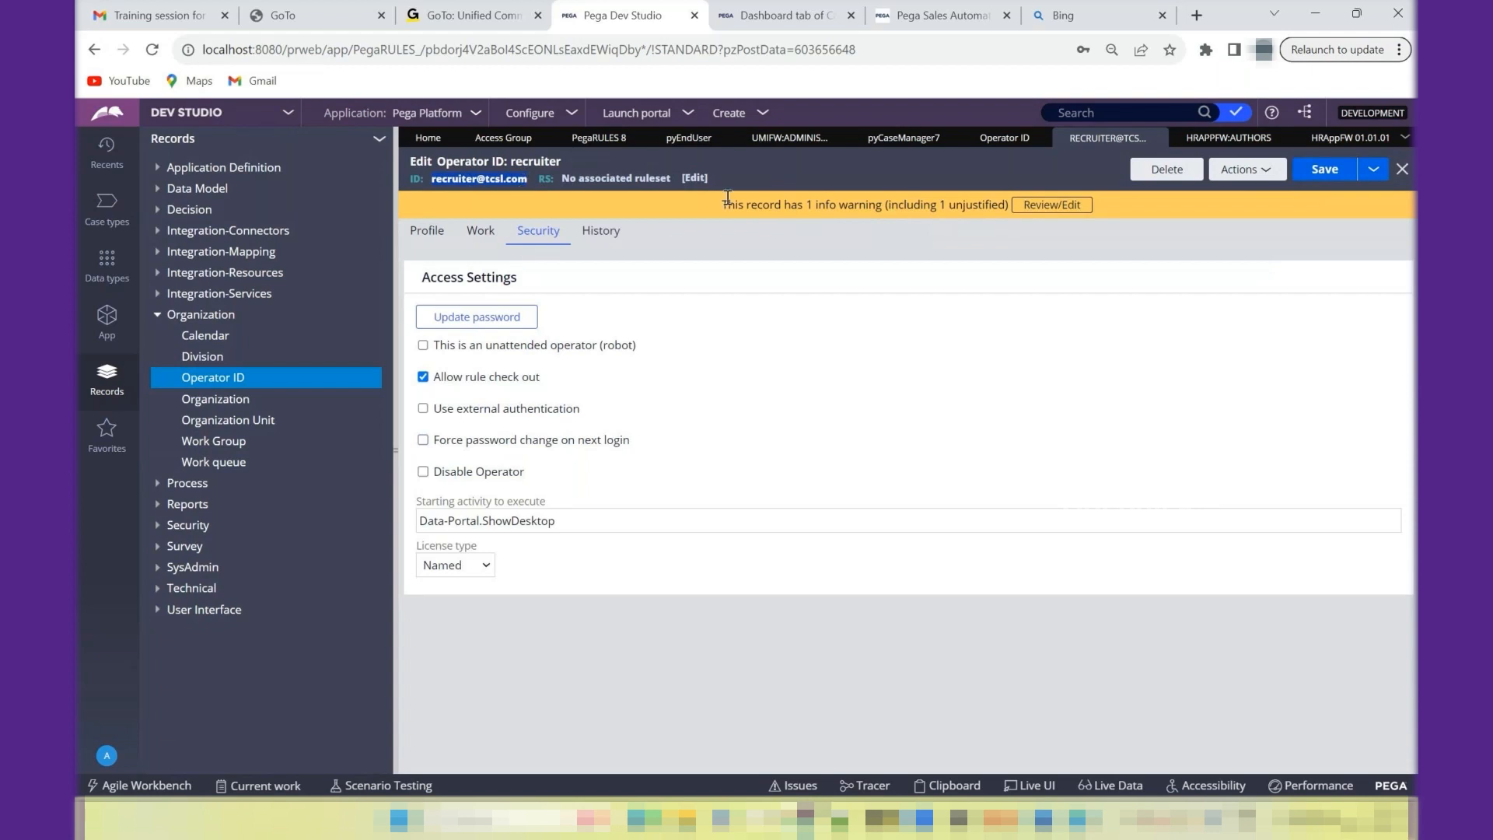
pyautogui.click(107, 758)
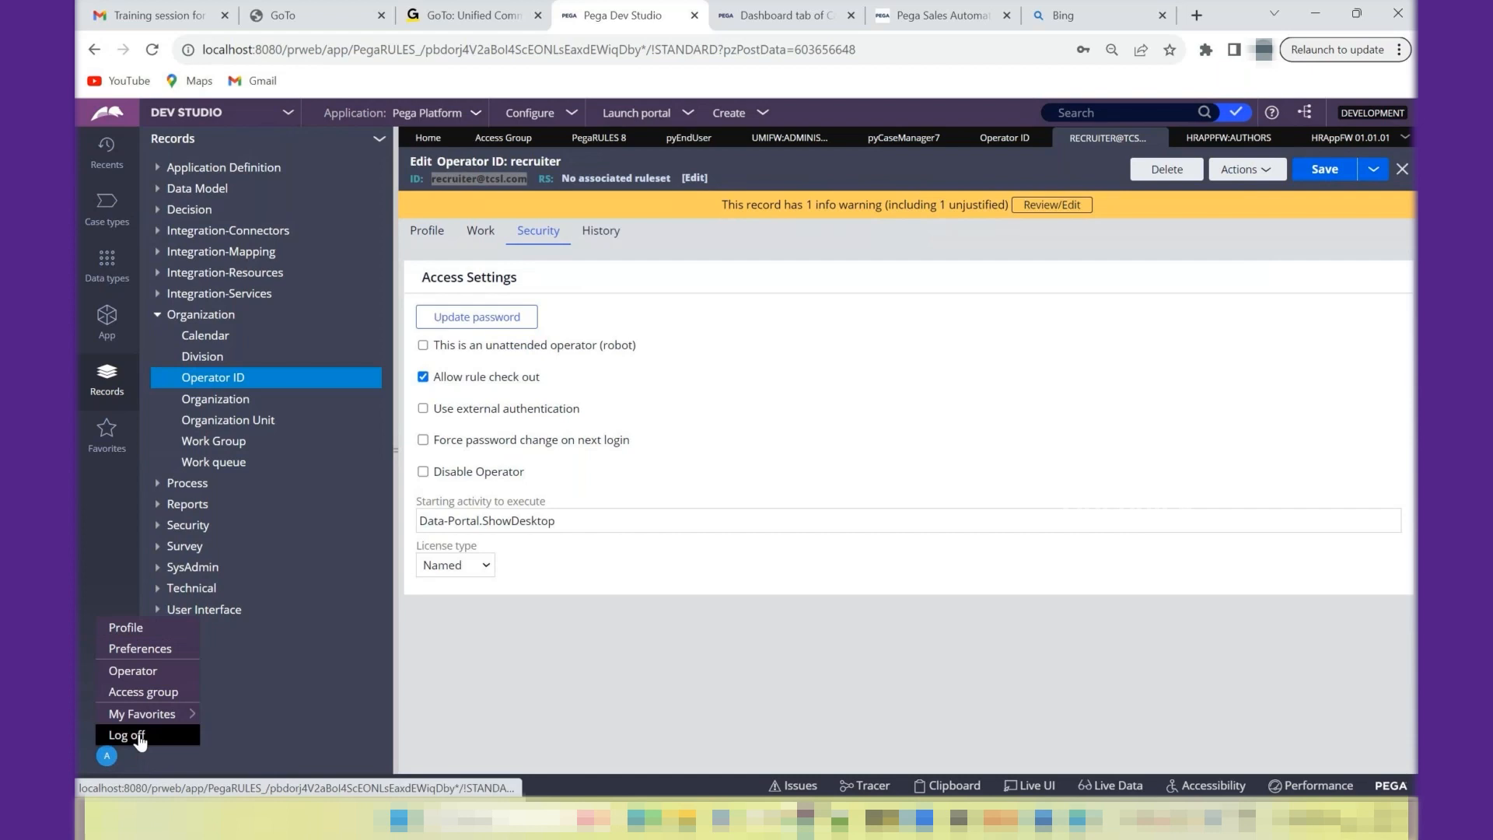
pyautogui.click(137, 735)
pyautogui.hotkey('ctrl', 'v')
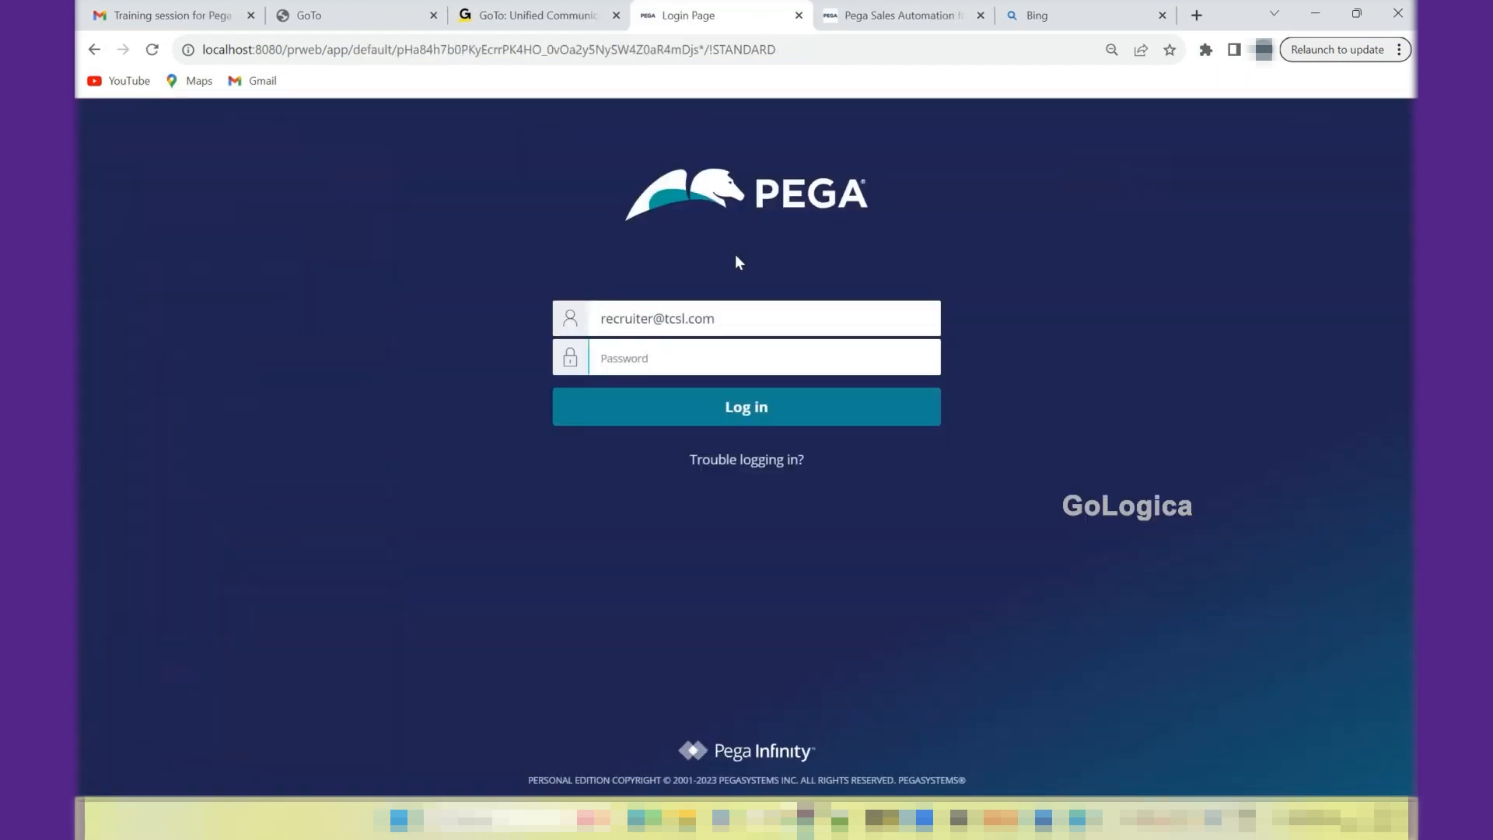
pyautogui.write('*****')
pyautogui.press('Return')
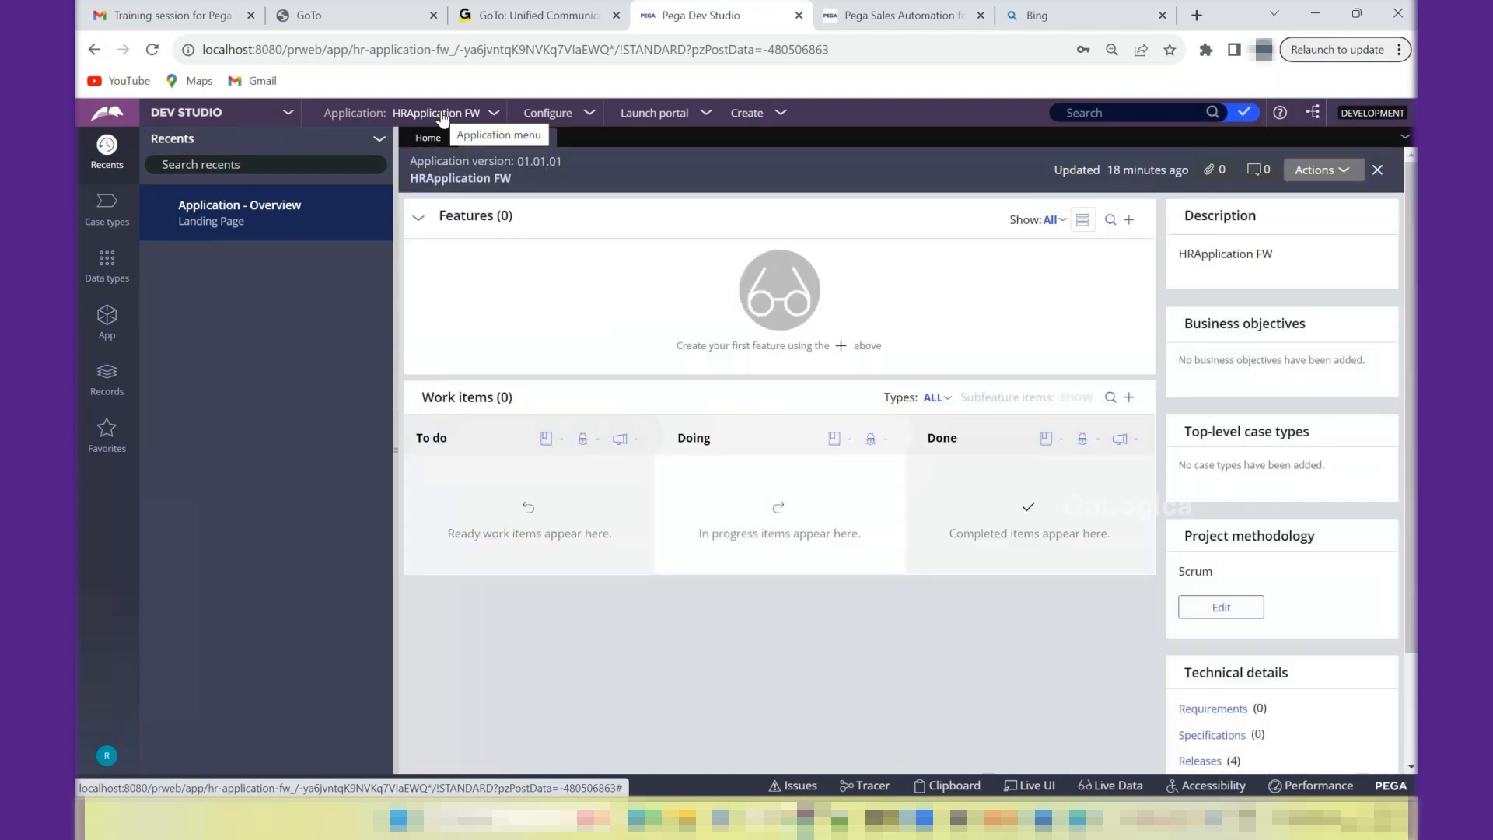
# - Review the HRApplication FW definition and the logged-in operator's access group, including the studios and portals it offers
pyautogui.click(441, 115)
pyautogui.click(433, 152)
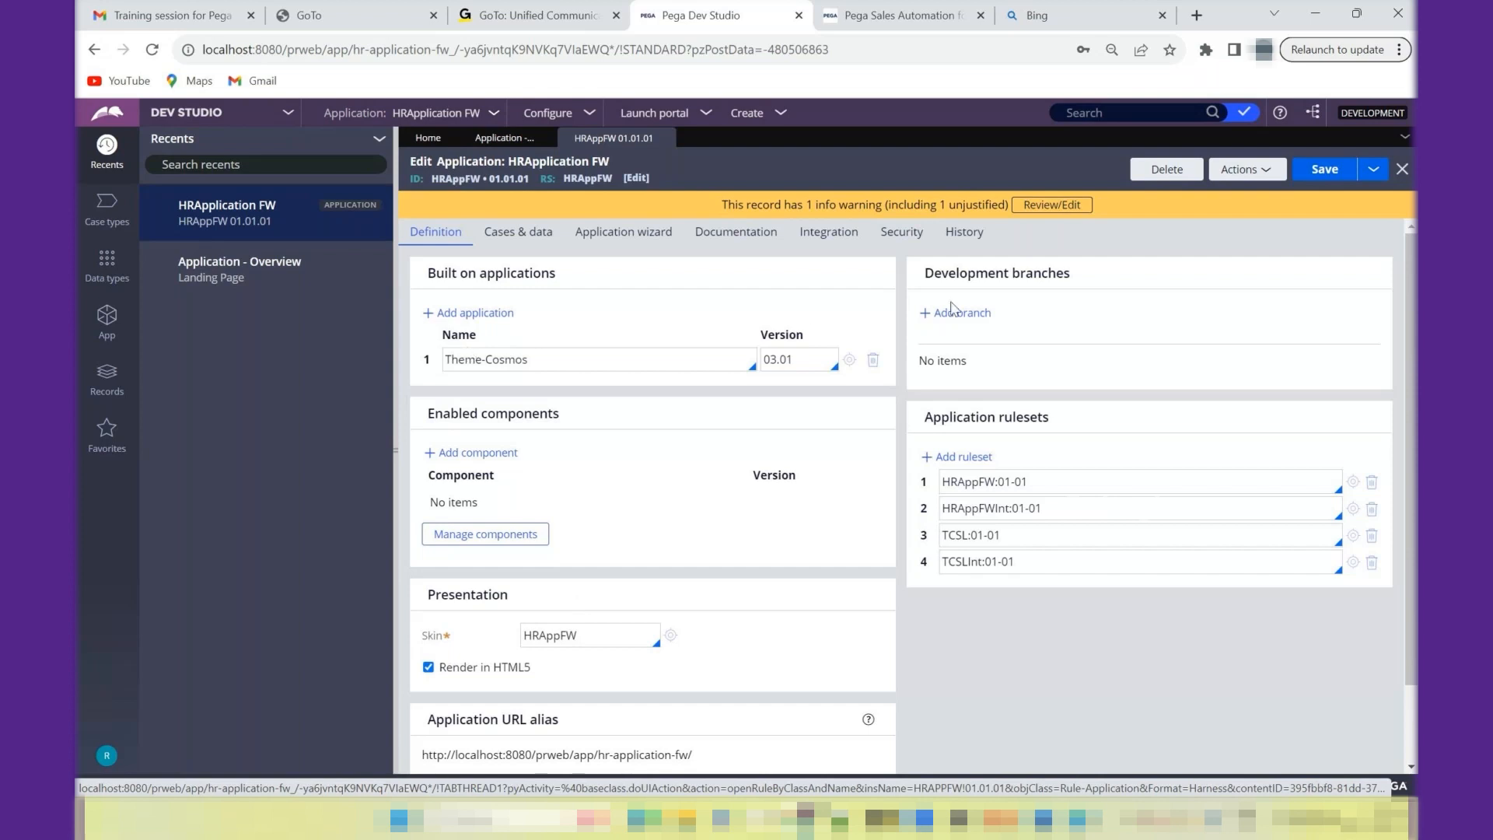
pyautogui.click(107, 758)
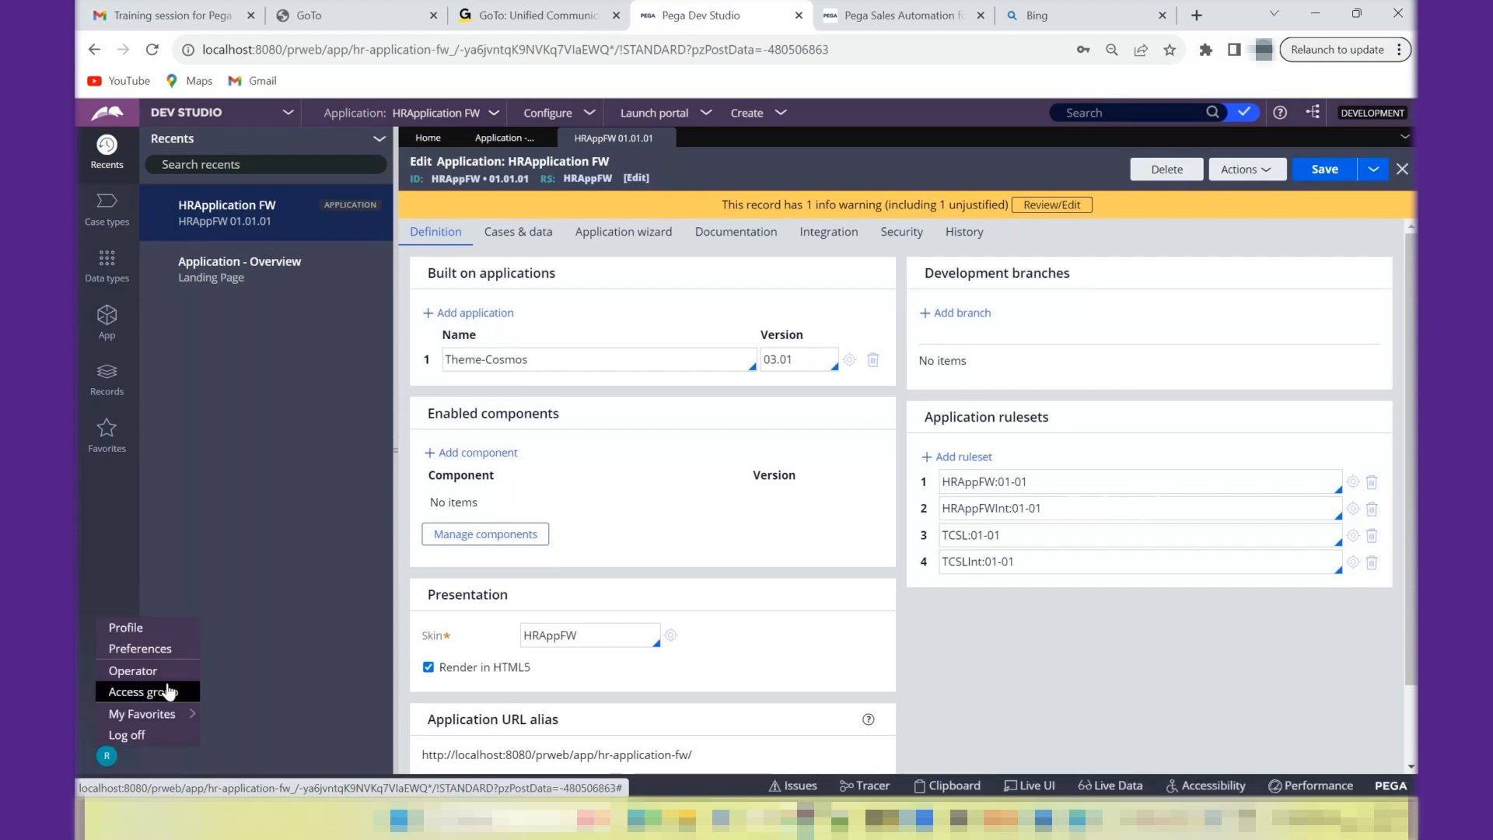
pyautogui.click(168, 691)
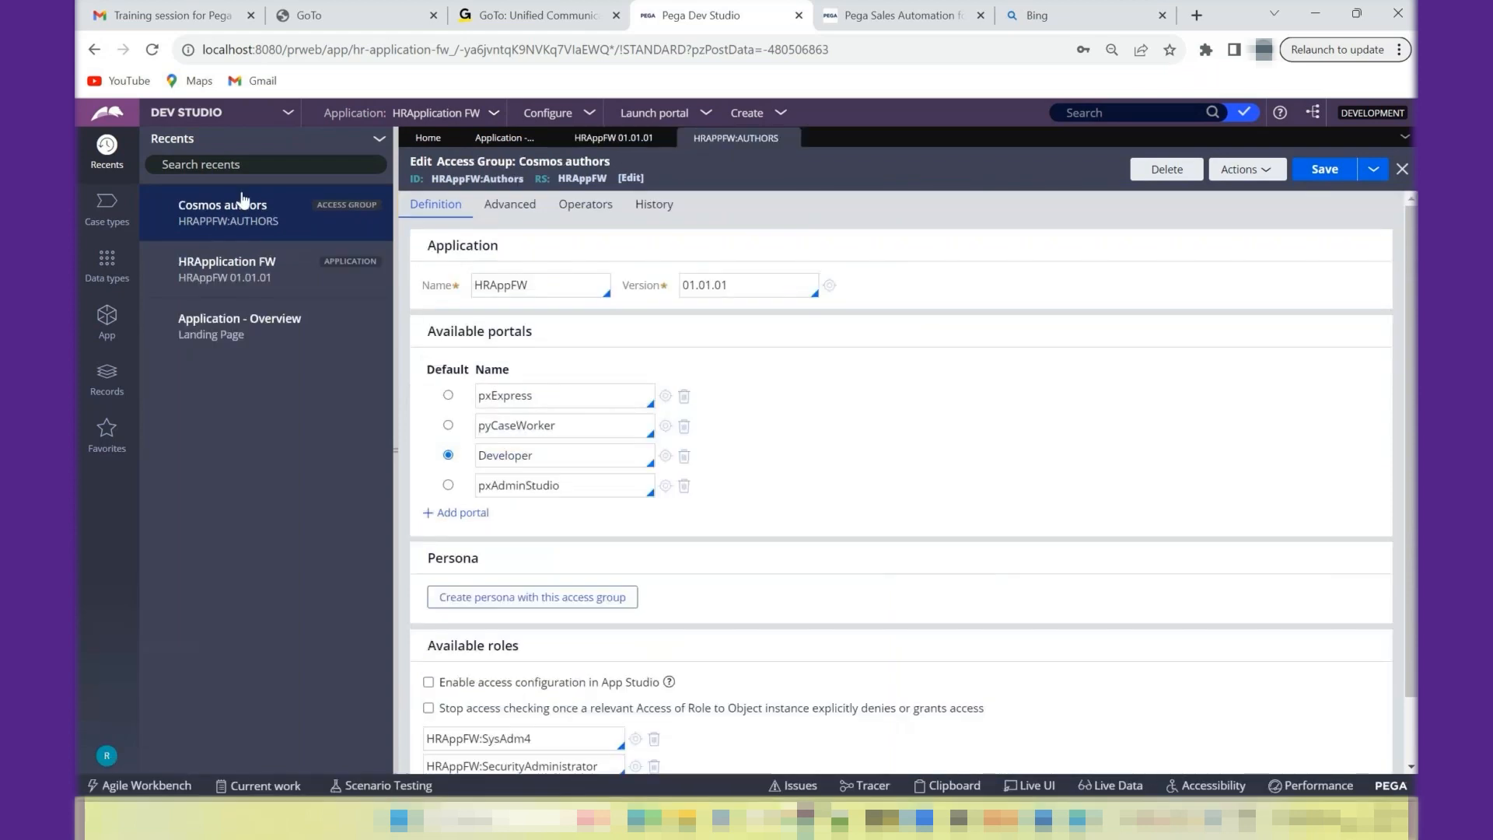
pyautogui.click(197, 114)
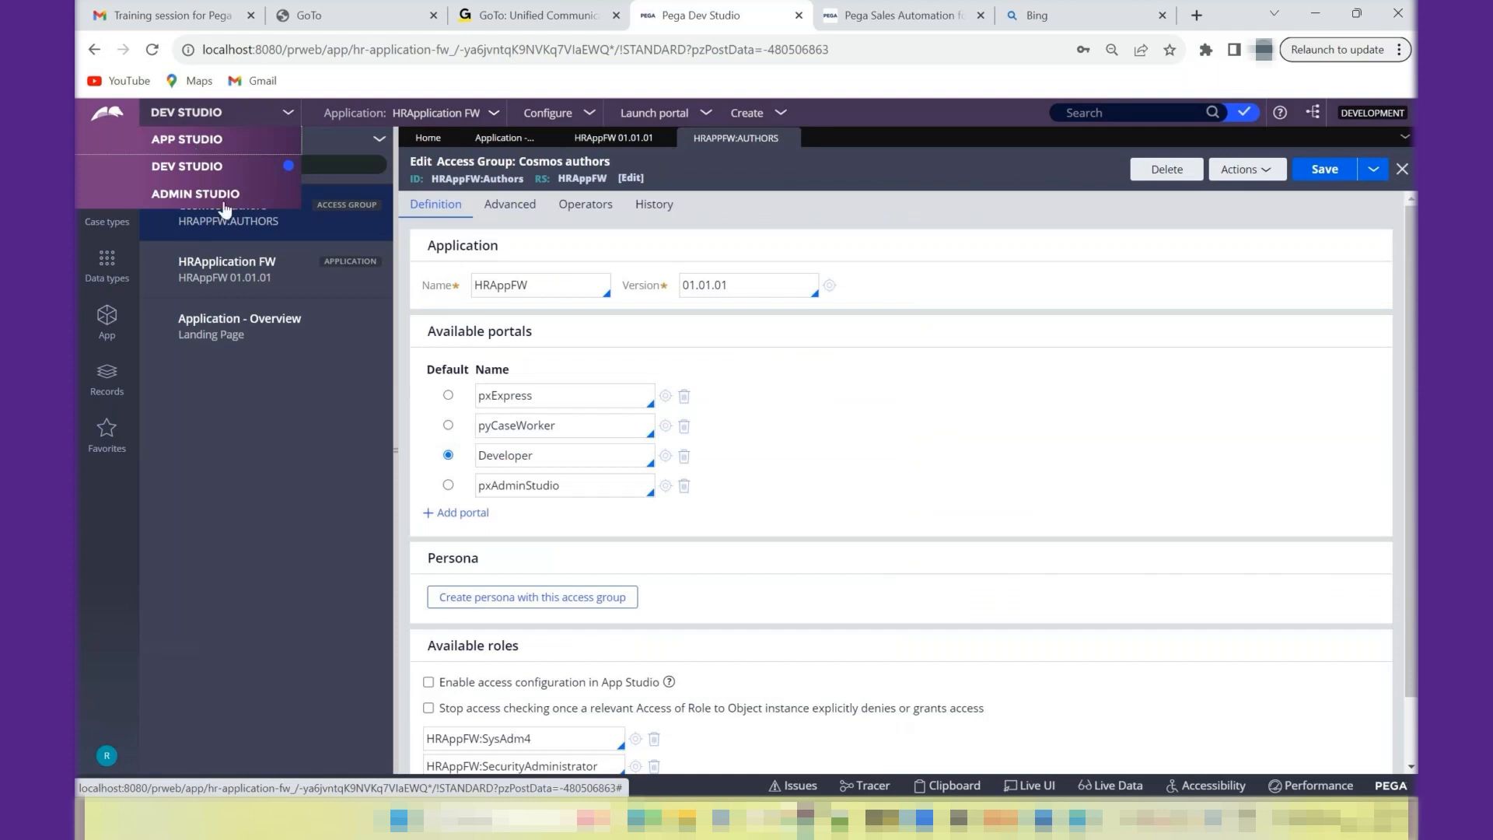
pyautogui.click(686, 123)
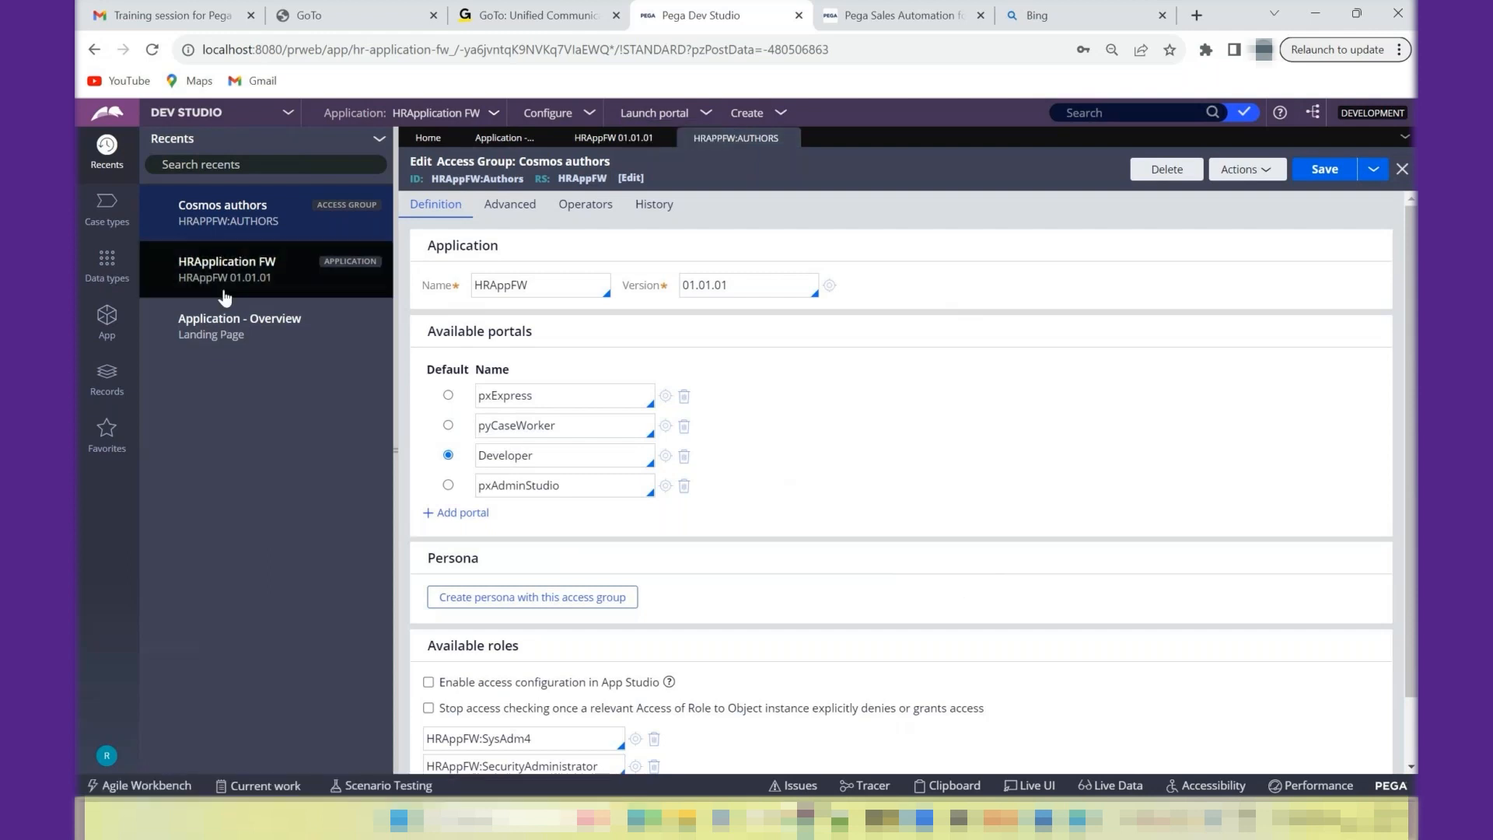
# - Open the definition of the TCSL-FW-HRAppFW-Work class from the application's class list
pyautogui.click(107, 325)
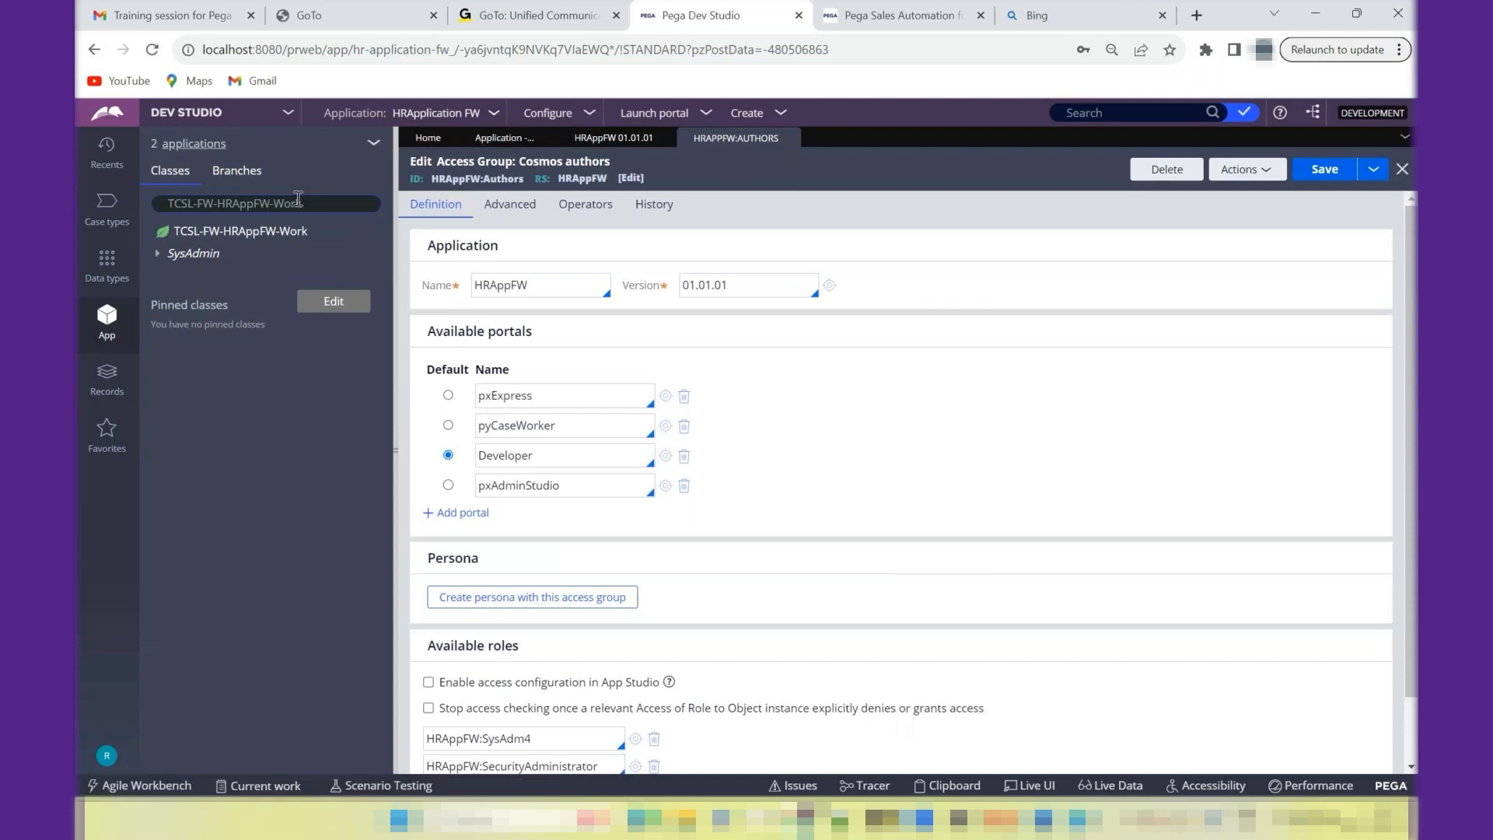
pyautogui.click(286, 244)
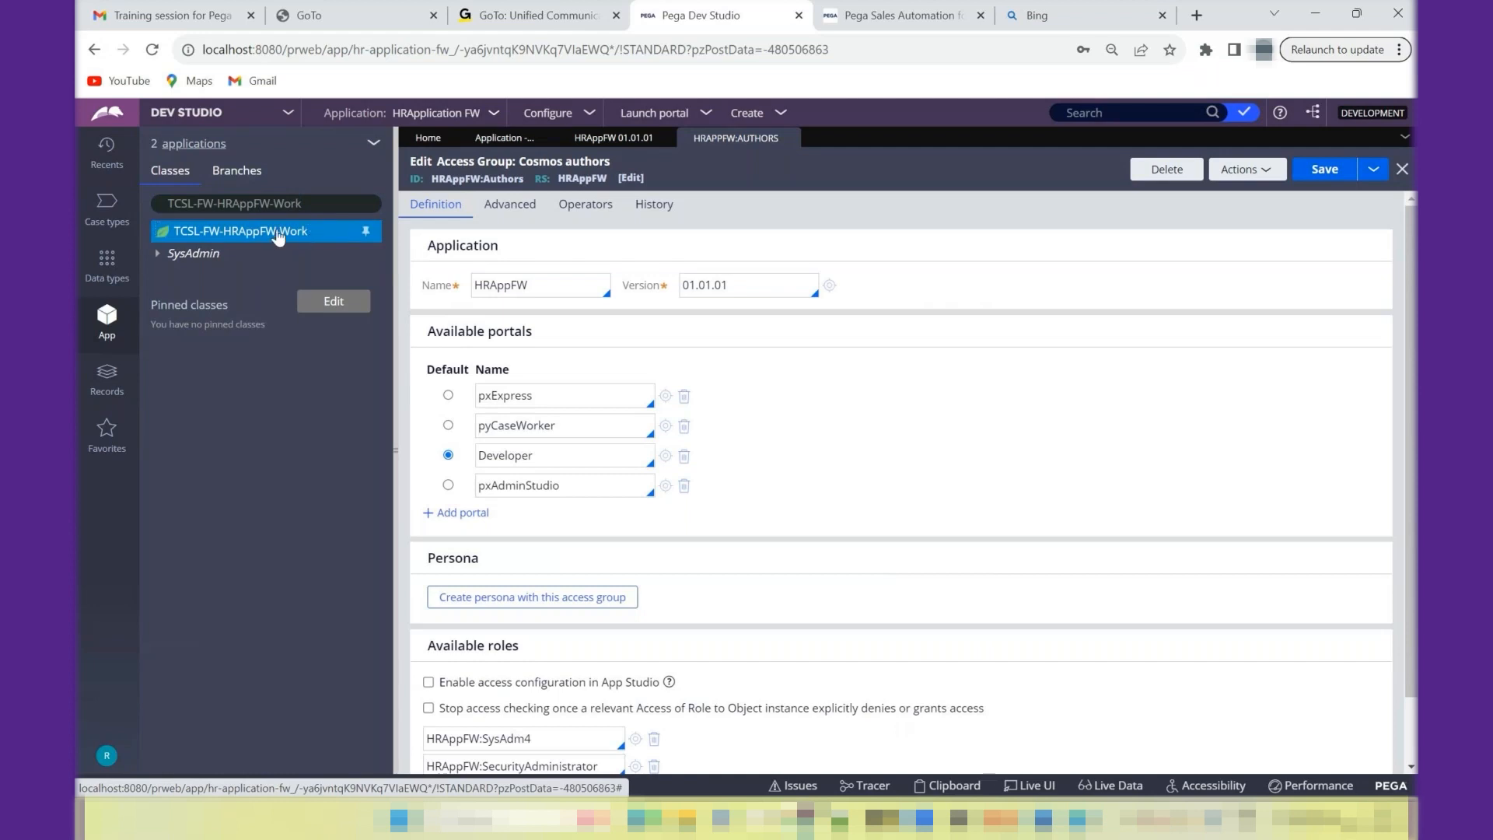
pyautogui.rightClick(278, 237)
pyautogui.moveTo(228, 275)
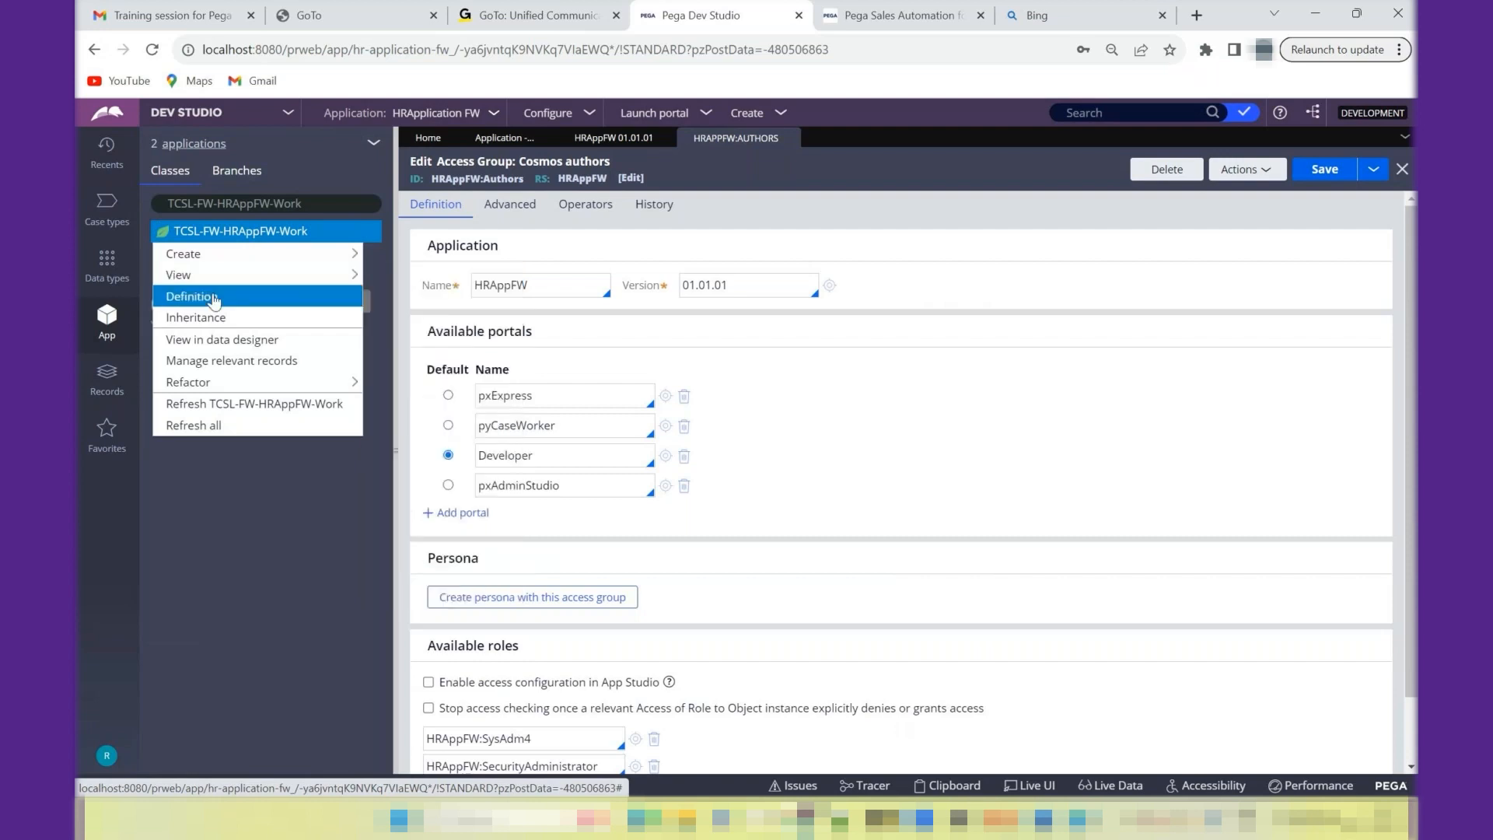
pyautogui.click(212, 295)
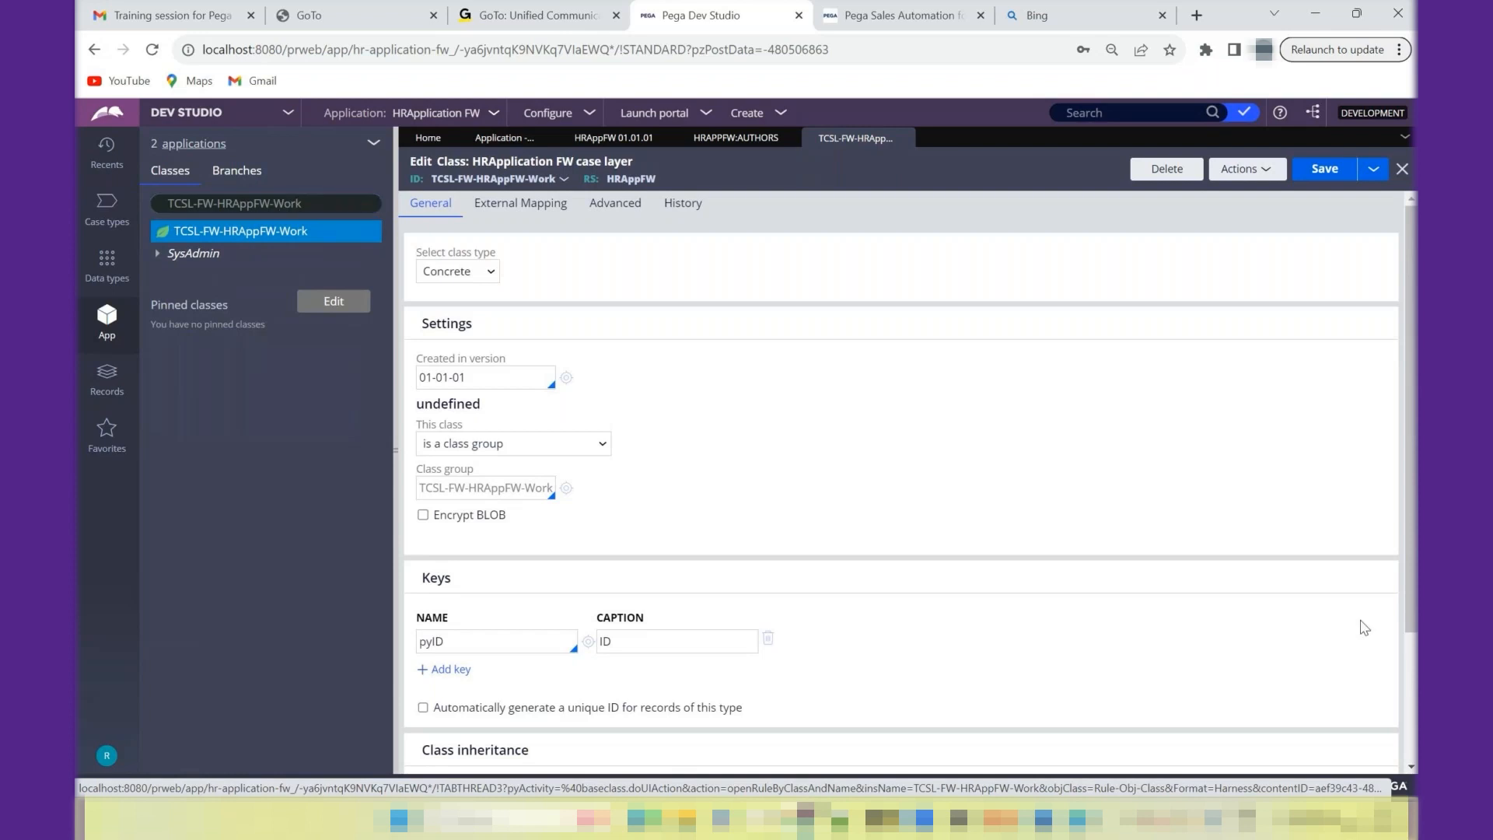
# - Test the class's database table connection, highlight the mapped table name and close the results window
pyautogui.scroll(-2, 1364, 626)
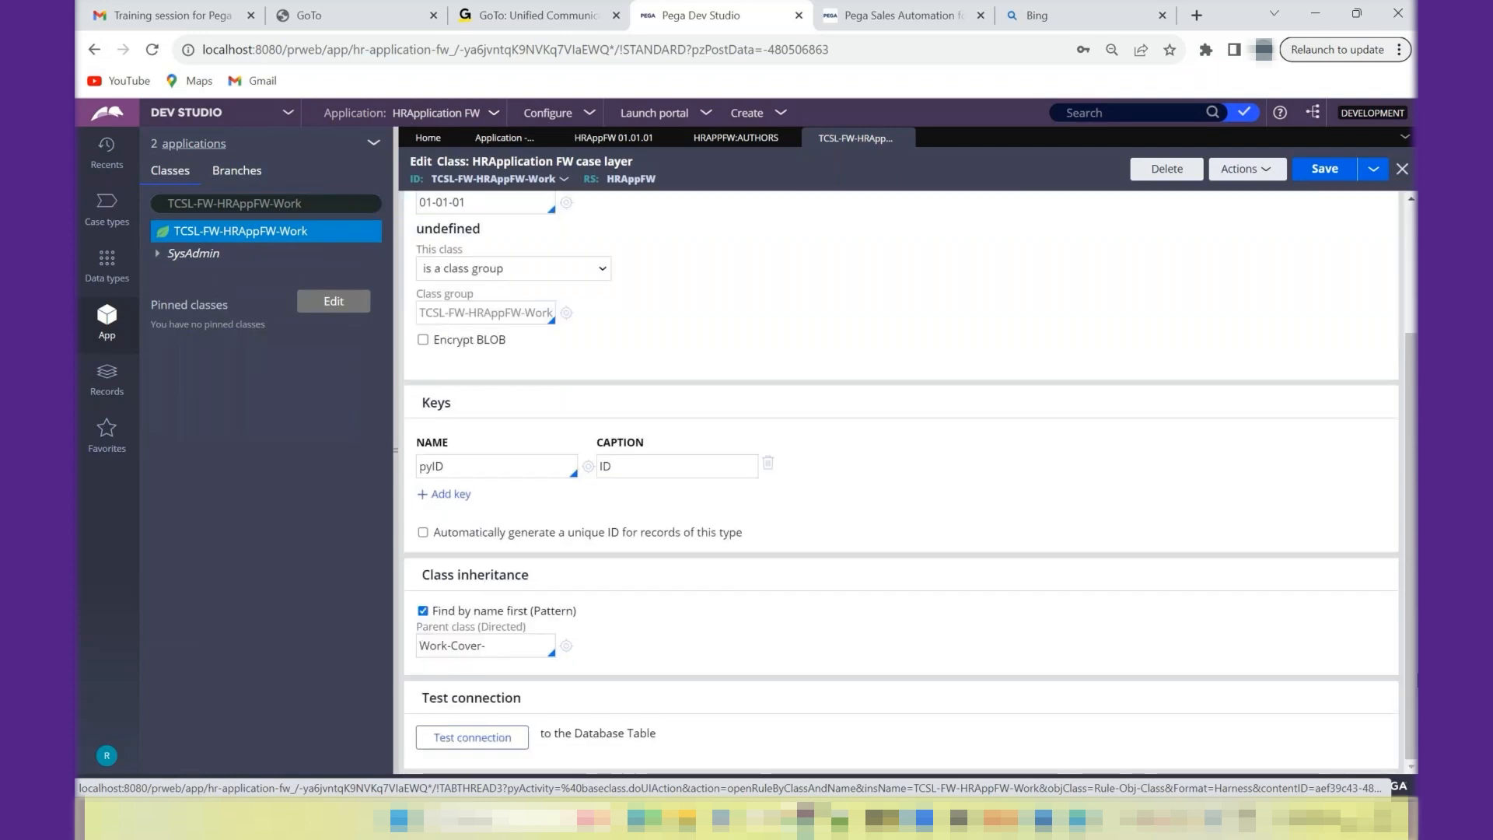
pyautogui.click(509, 739)
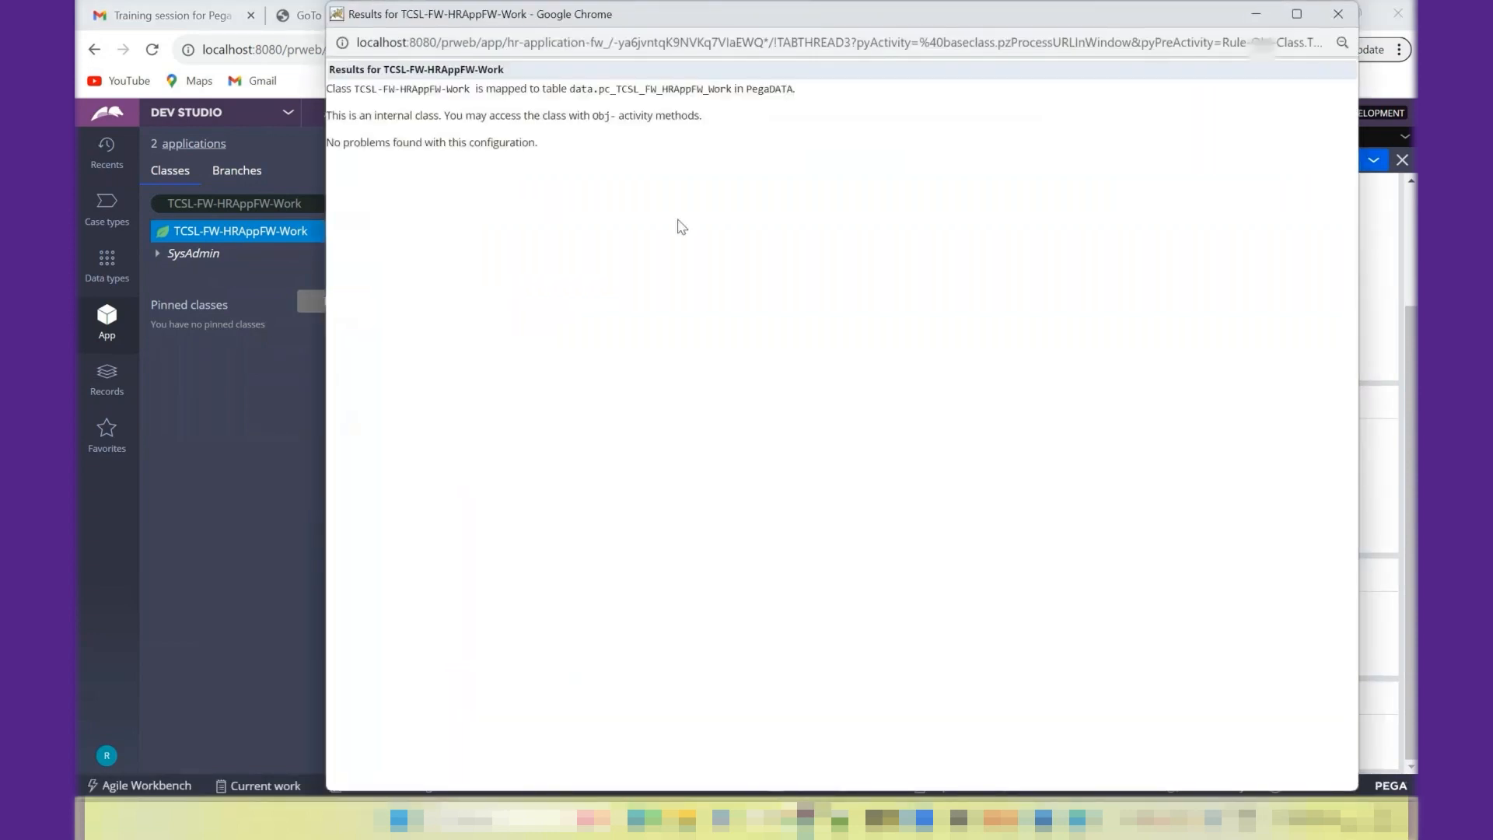
pyautogui.doubleClick(627, 87)
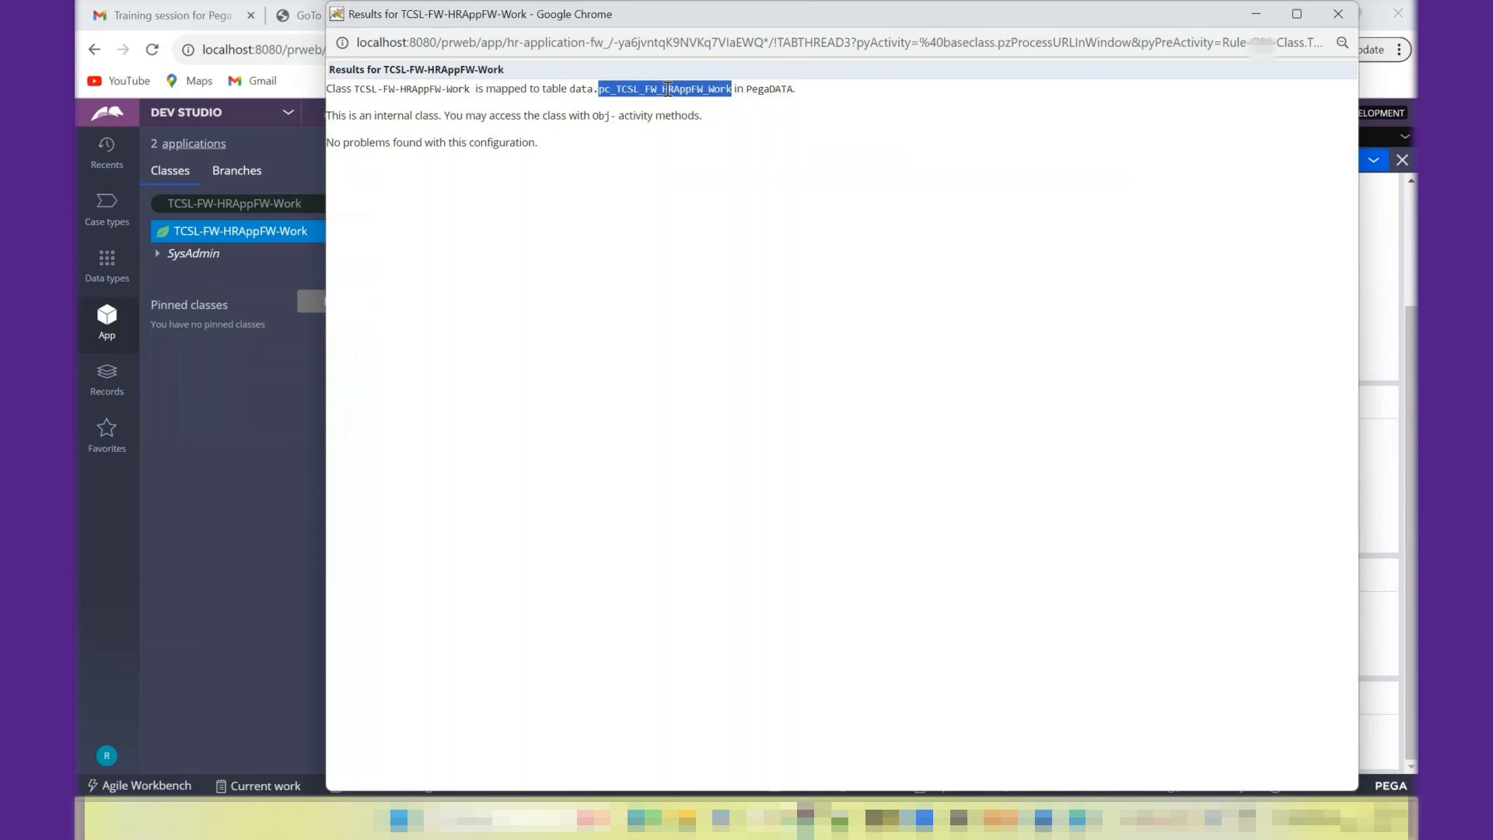
pyautogui.click(1323, 23)
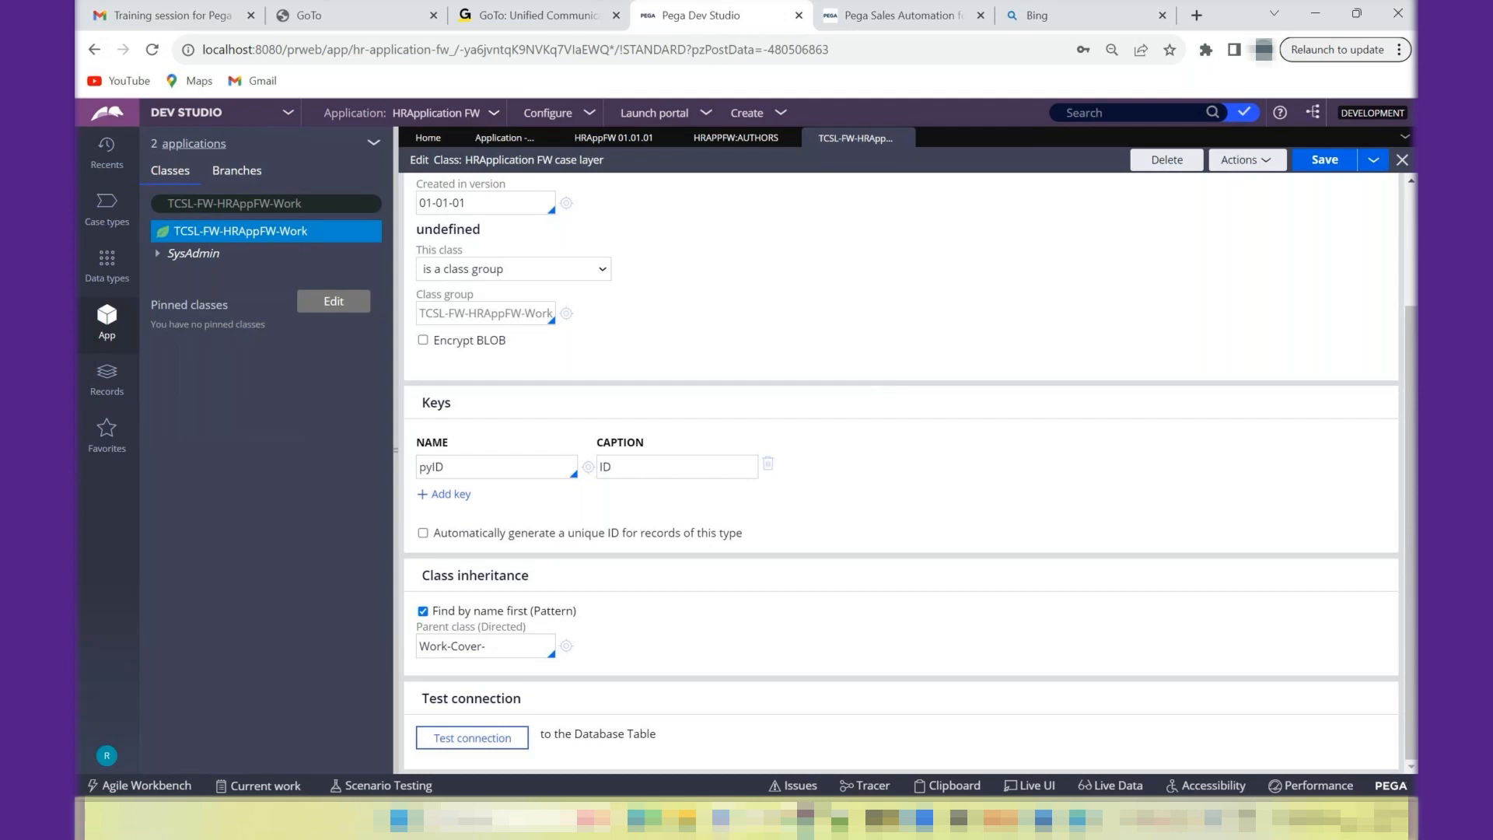
# - Switch to Notepad++ and add the heading "Class types:" below the ruleset version notes, leaving blank lines around it
pyautogui.hotkey('alt', 'Tab')
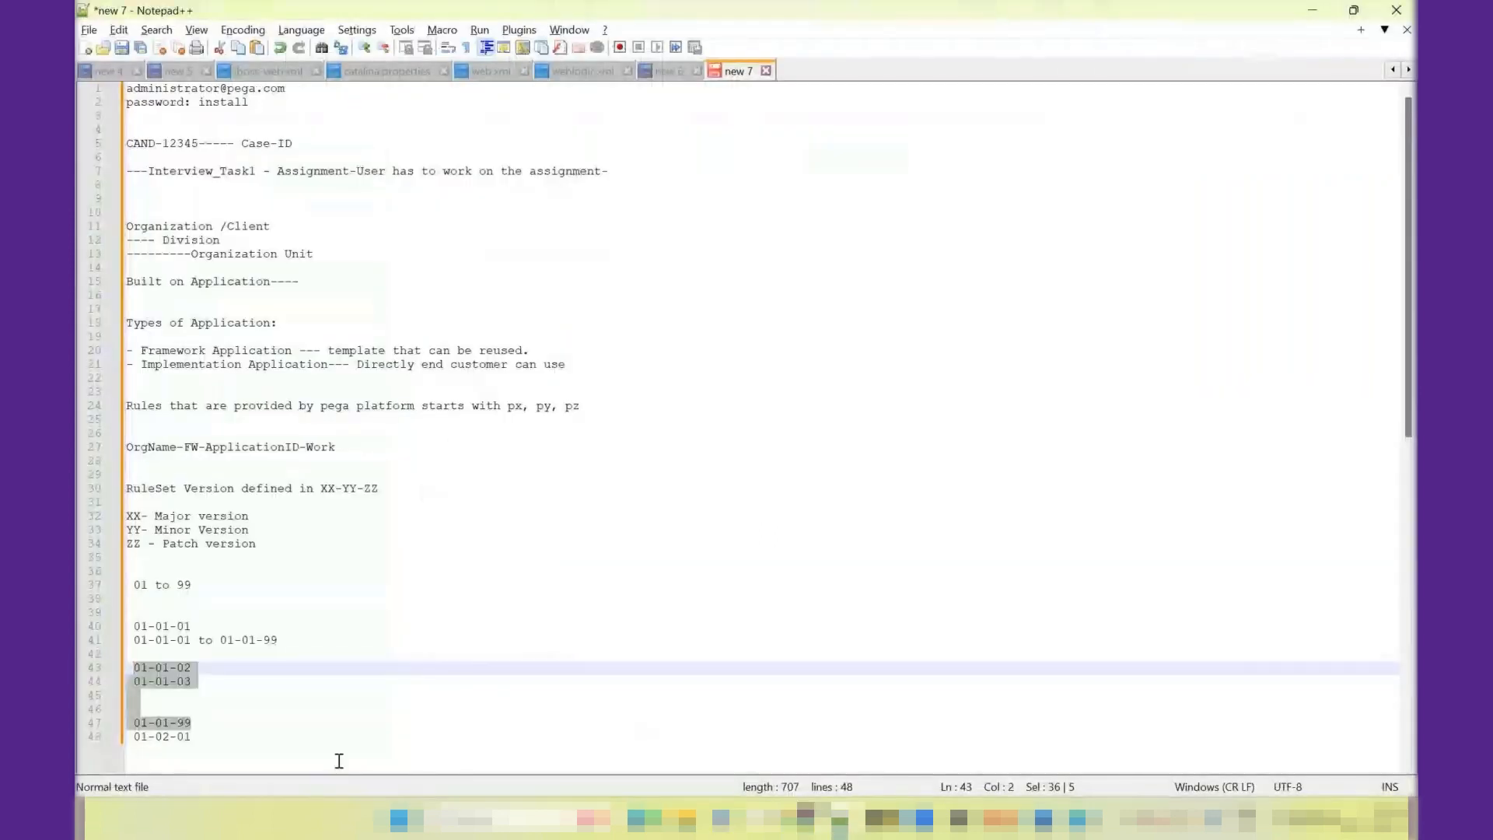
pyautogui.click(202, 744)
pyautogui.press('Return')
pyautogui.press('Return')
pyautogui.press('Return')
pyautogui.press('Return')
pyautogui.press('Return')
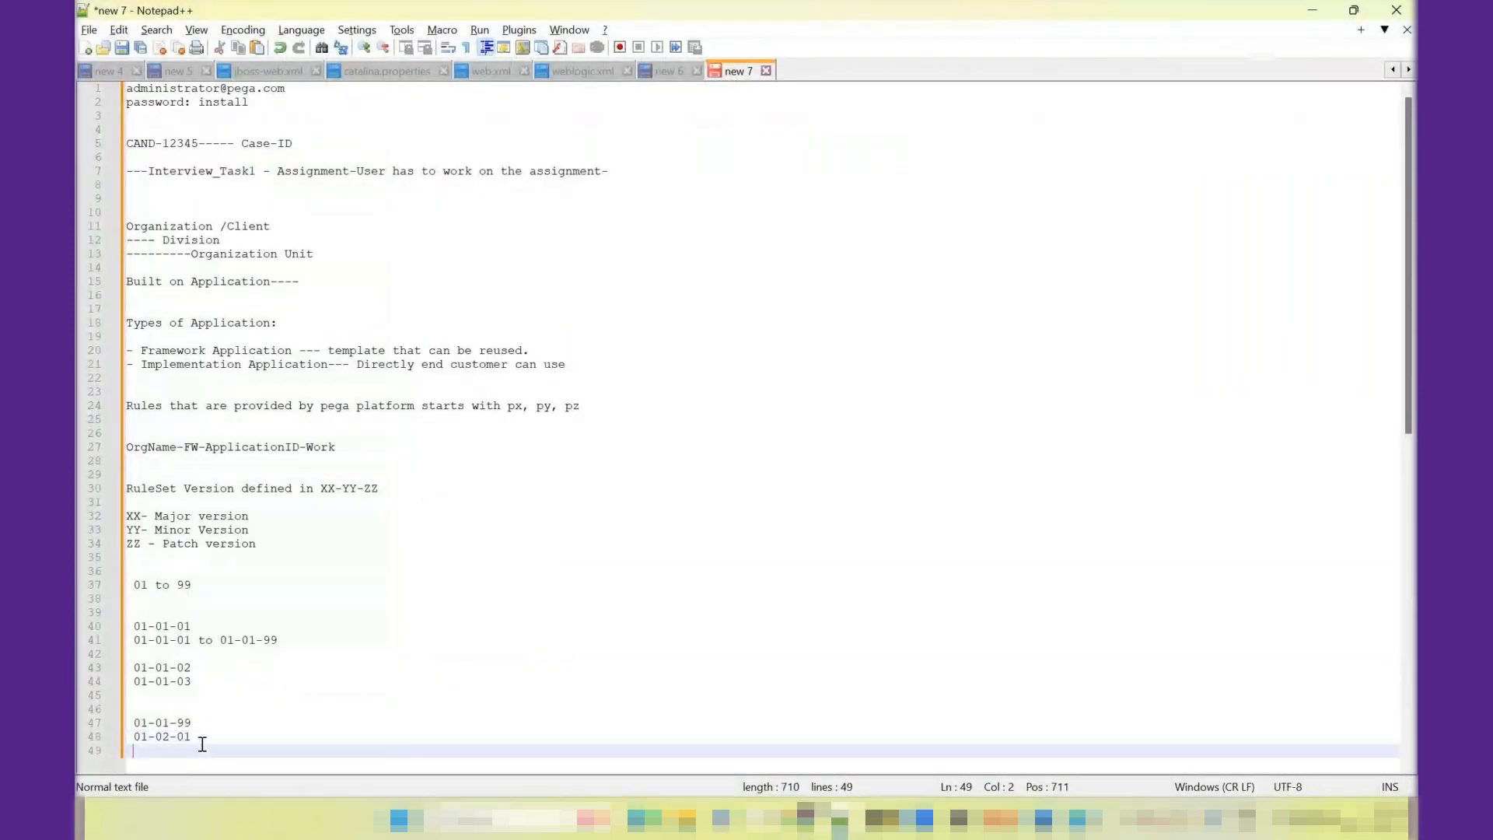
pyautogui.write('Cl')
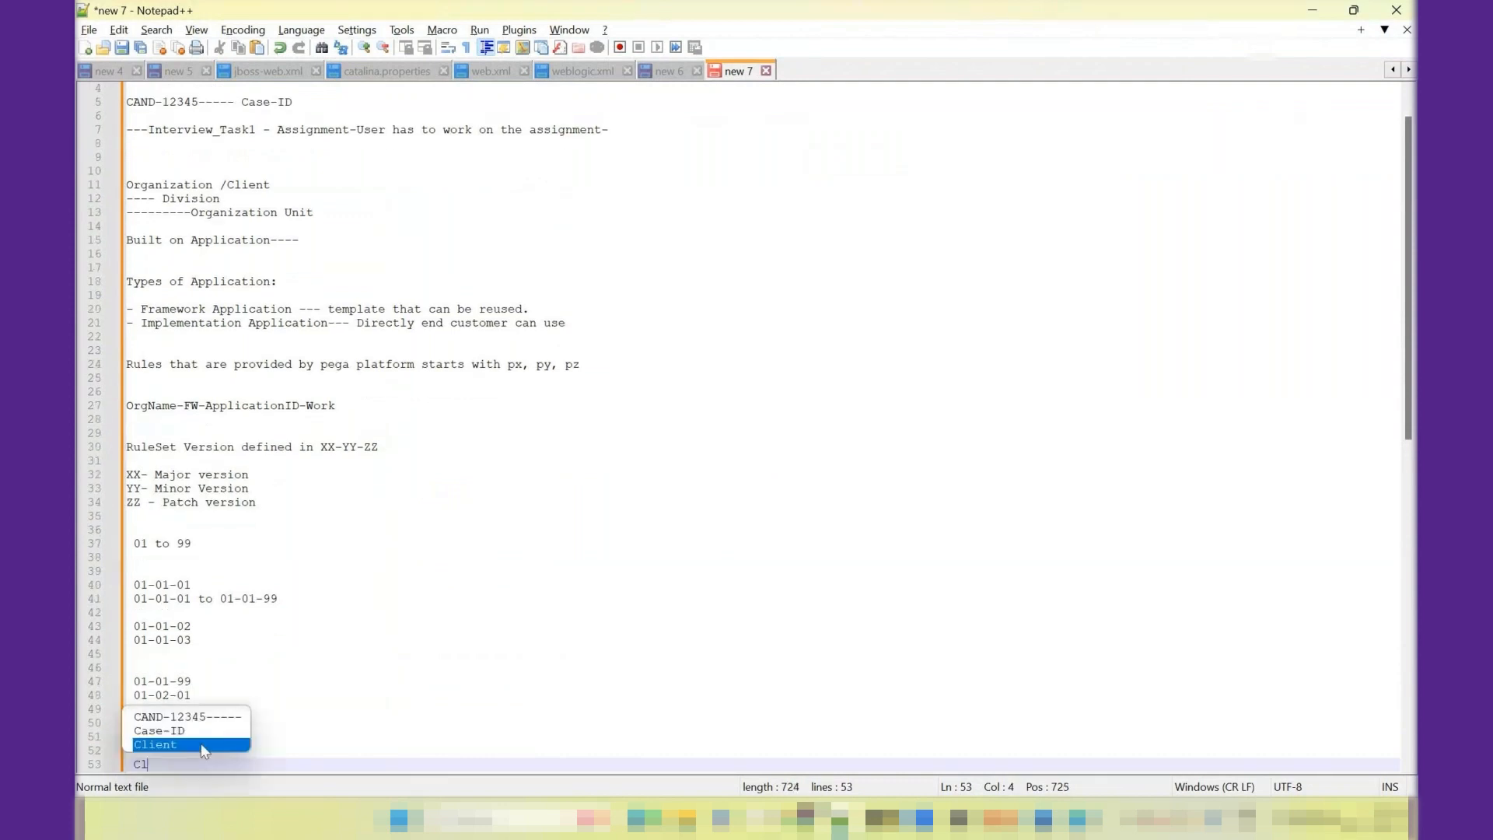
pyautogui.write('ass types:')
pyautogui.press('Return')
pyautogui.press('Return')
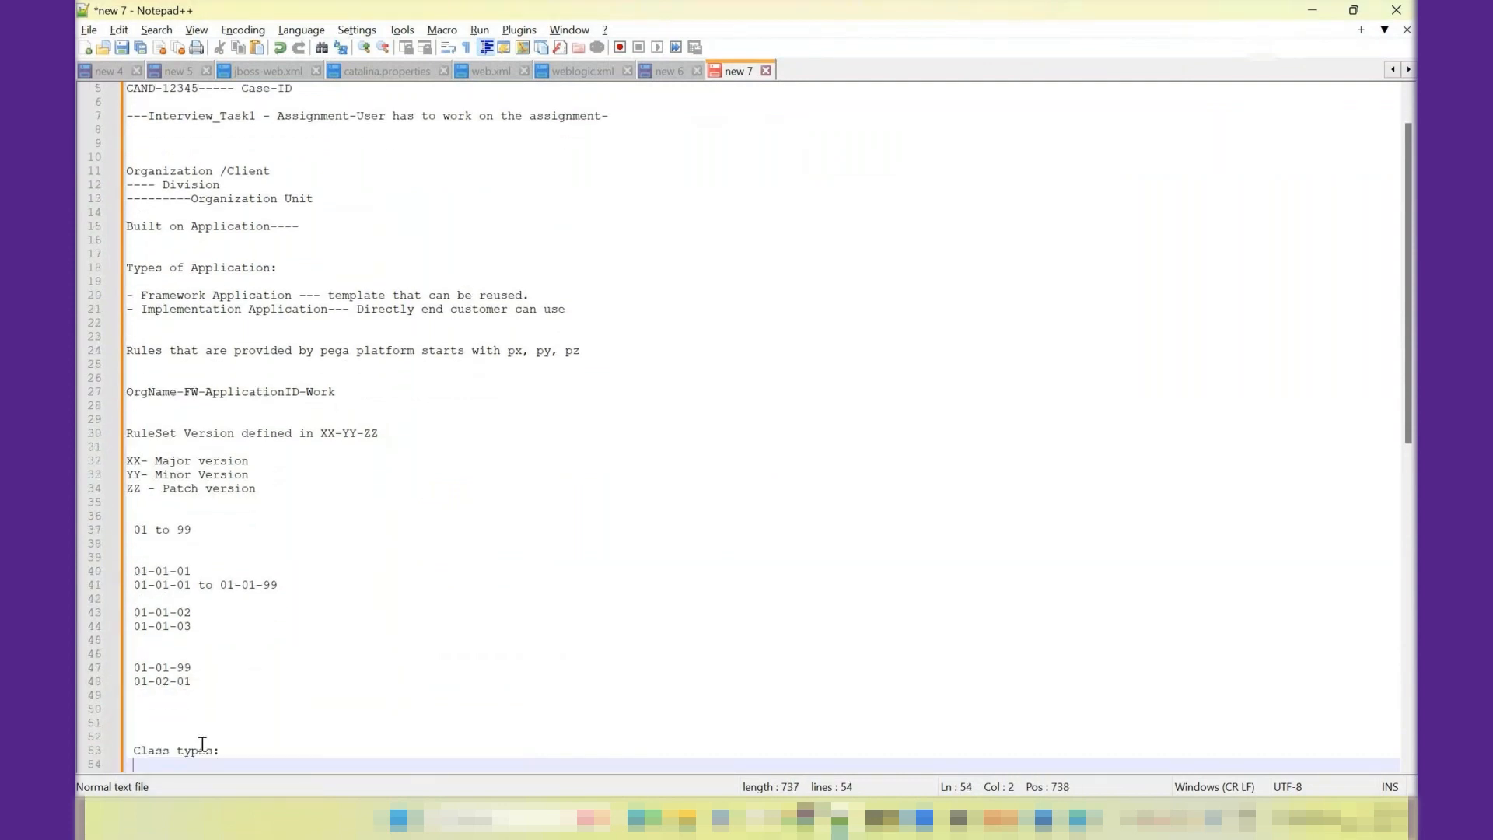
# - Write the note "Abstract: Doesn't have any instances" under the heading and add blank lines below it
pyautogui.write('Abstract')
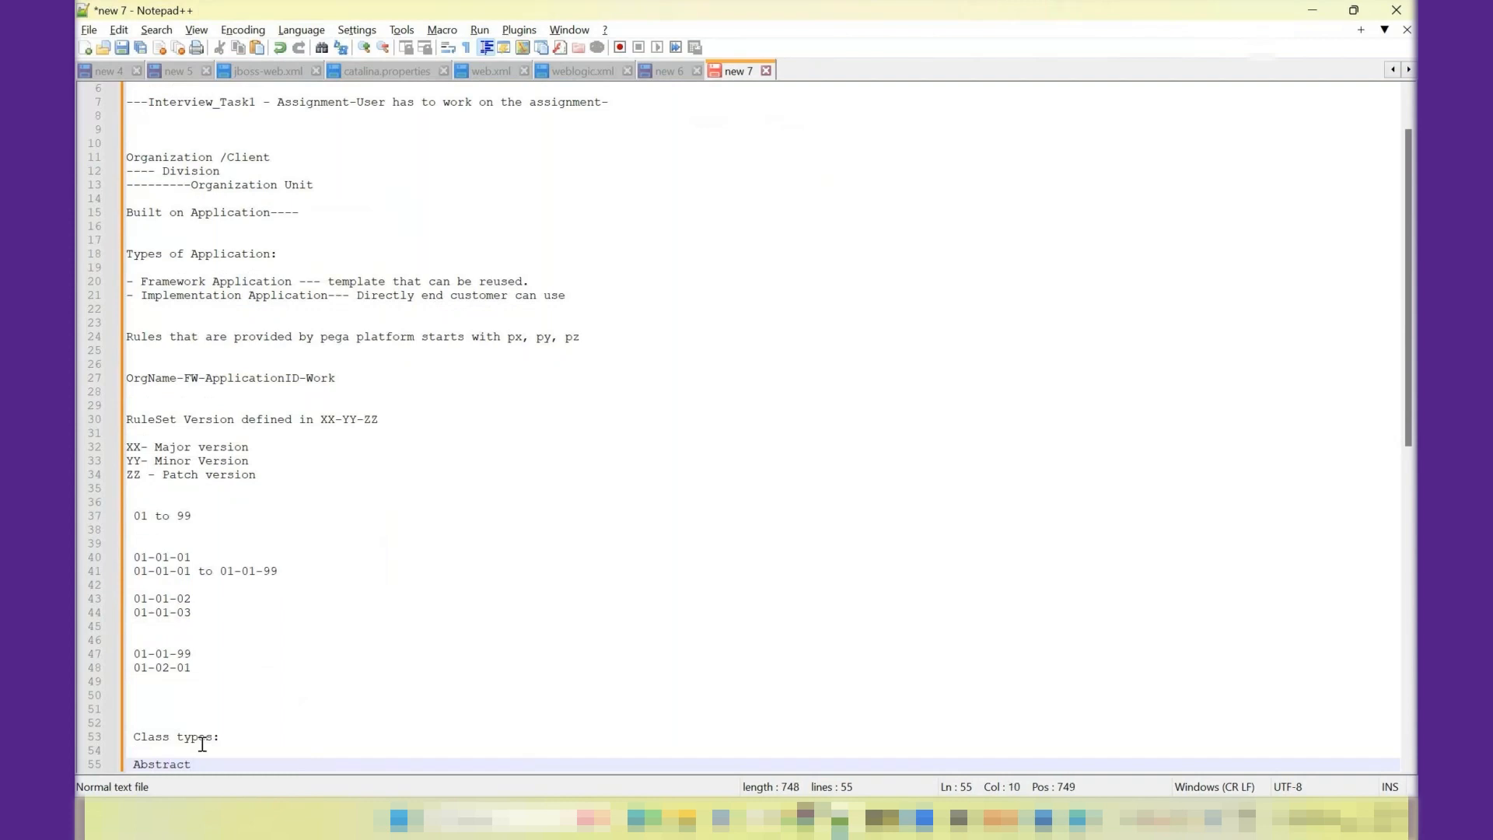
pyautogui.write(": Doesn't have any instance")
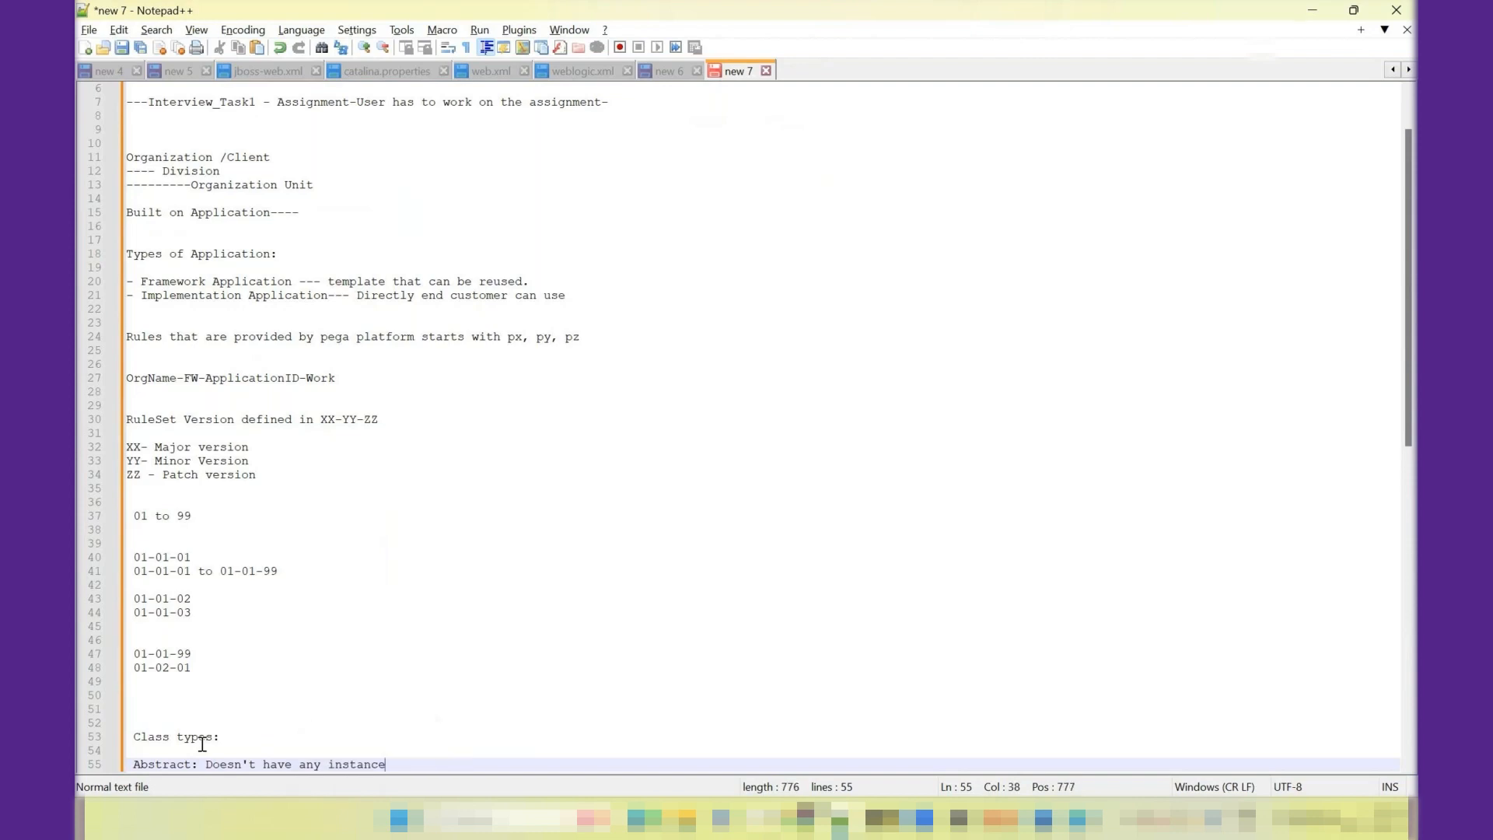
pyautogui.write('s')
pyautogui.press('Return')
pyautogui.press('Return')
pyautogui.press('Return')
pyautogui.press('Return')
pyautogui.press('Return')
pyautogui.press('Return')
pyautogui.press('Return')
pyautogui.press('Return')
pyautogui.press('Return')
pyautogui.press('Return')
pyautogui.press('Return')
pyautogui.press('Return')
pyautogui.press('Return')
pyautogui.press('Return')
pyautogui.press('Return')
pyautogui.press('Return')
pyautogui.press('Return')
pyautogui.press('Return')
pyautogui.press('Return')
pyautogui.press('Return')
pyautogui.press('Return')
pyautogui.press('Return')
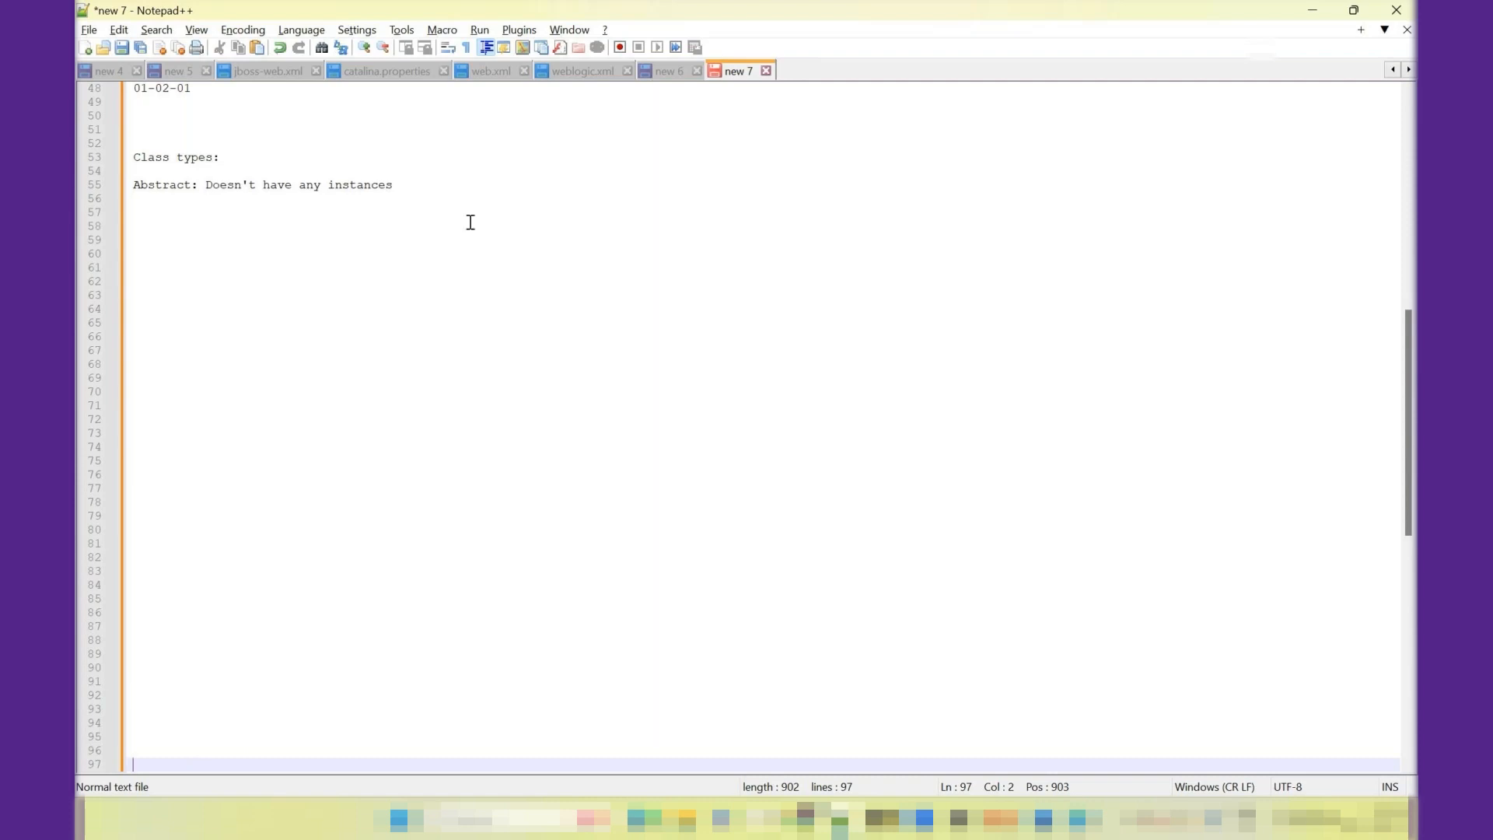
# - Append "/No table associated" to the Abstract note and start a new paragraph beneath it
pyautogui.click(447, 186)
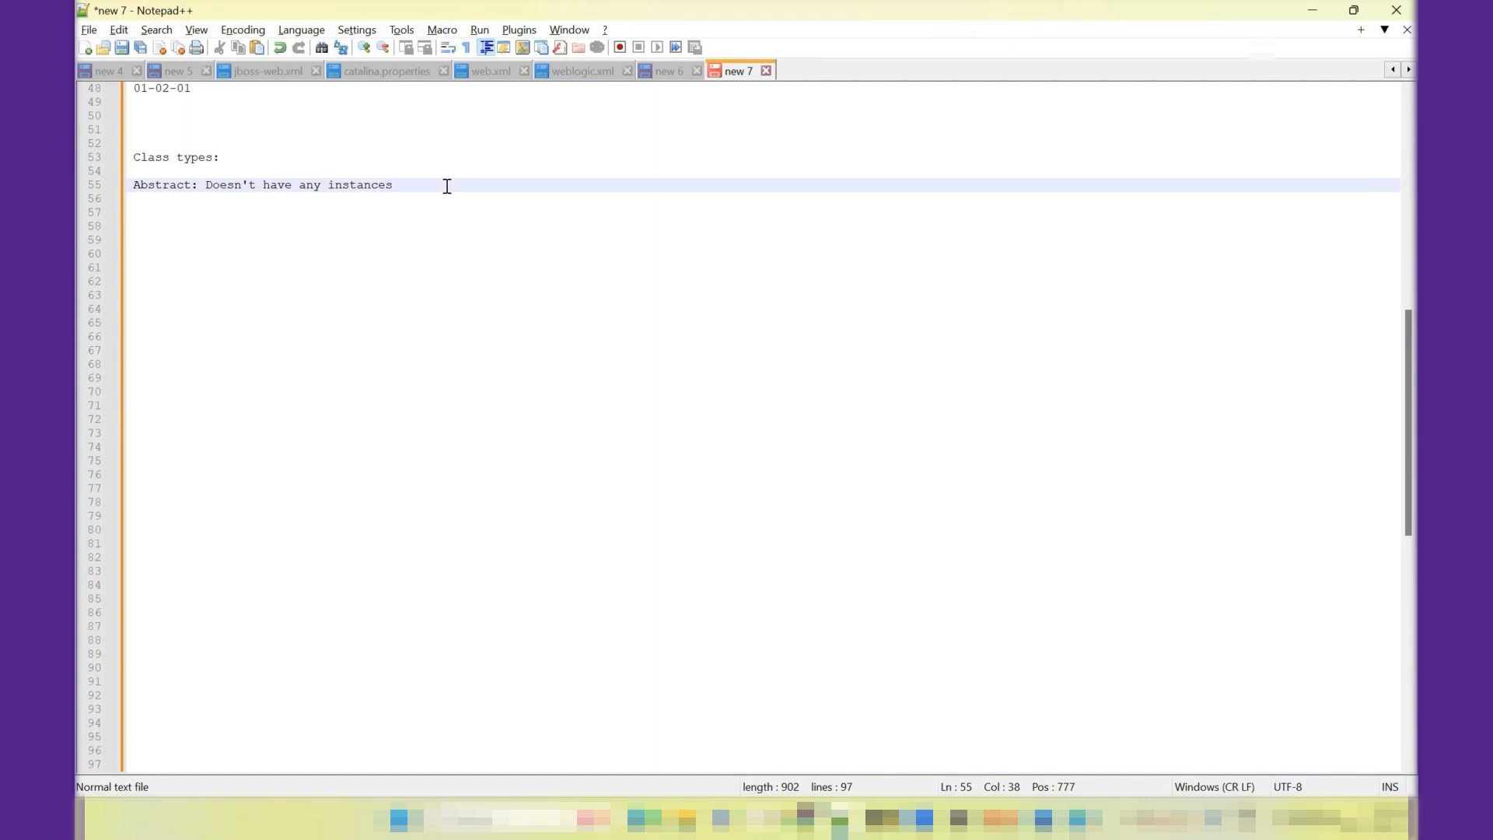
pyautogui.write('/No table associated')
pyautogui.press('Return')
pyautogui.press('Return')
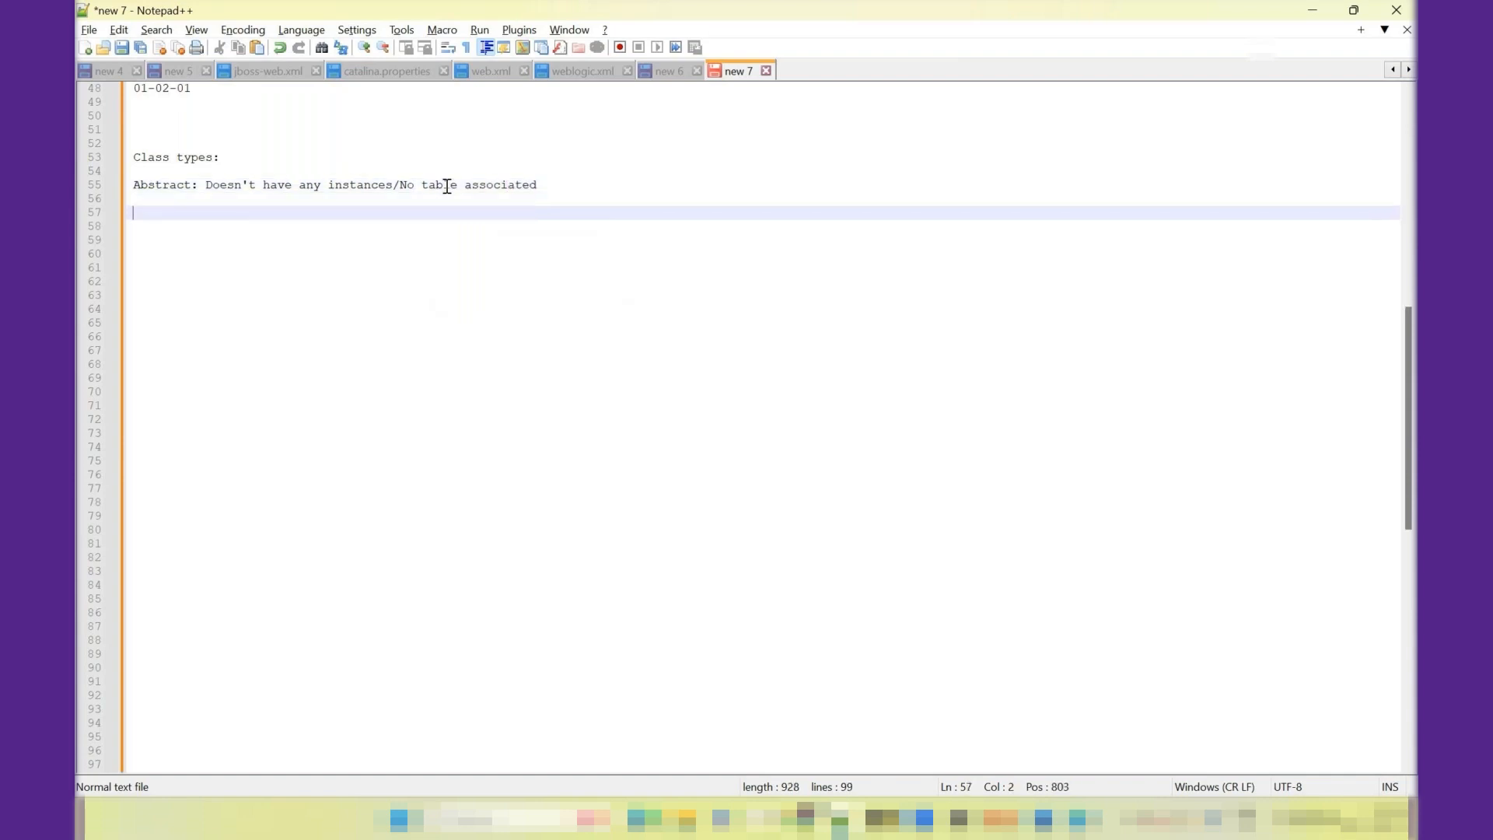
# - Write the note "Concrete: Table associated/ create instances" below the Abstract note
pyautogui.write('Conceete:')
pyautogui.write('T')
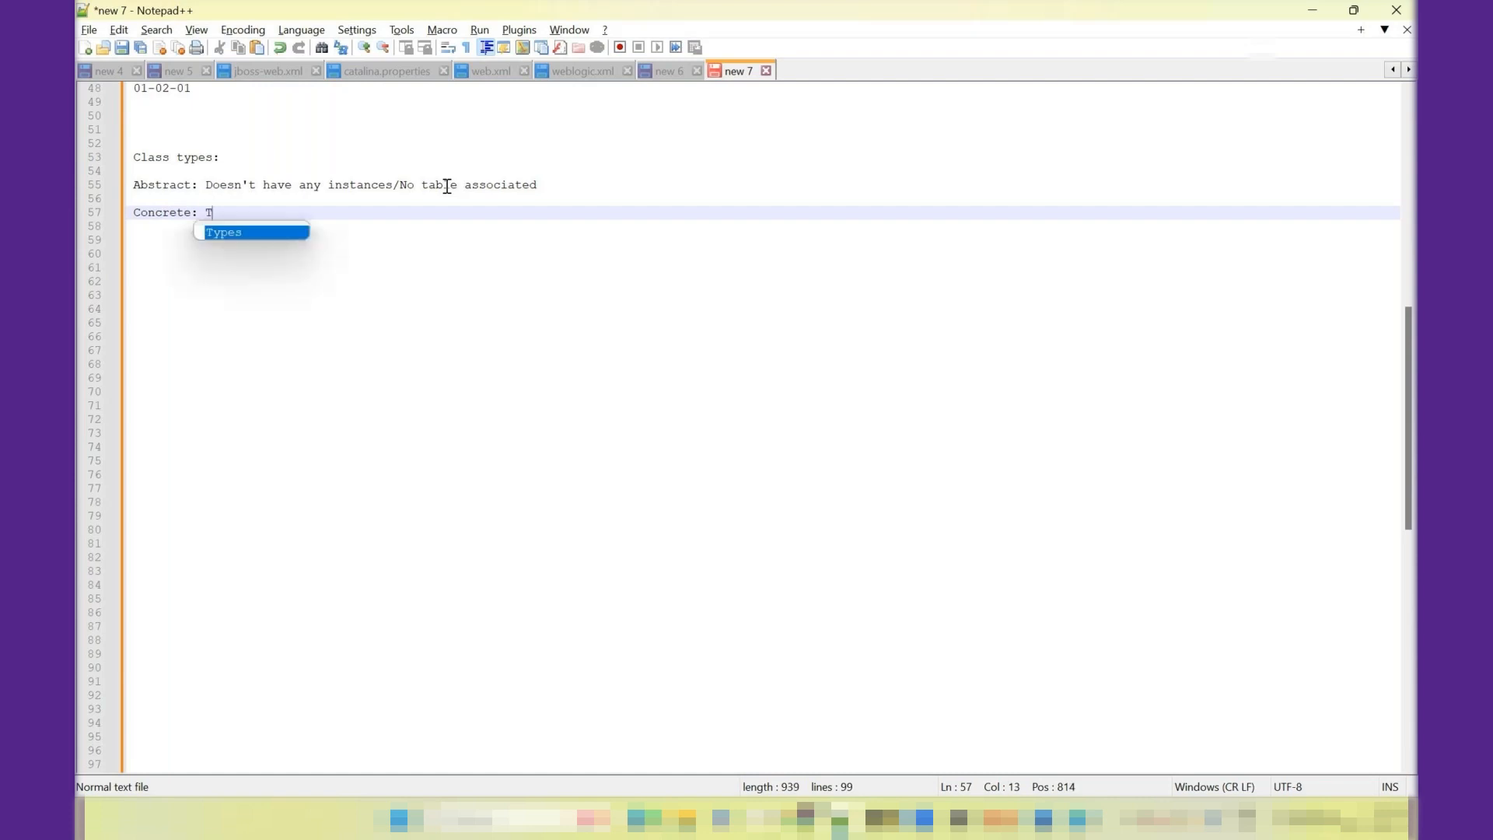
pyautogui.write('bble')
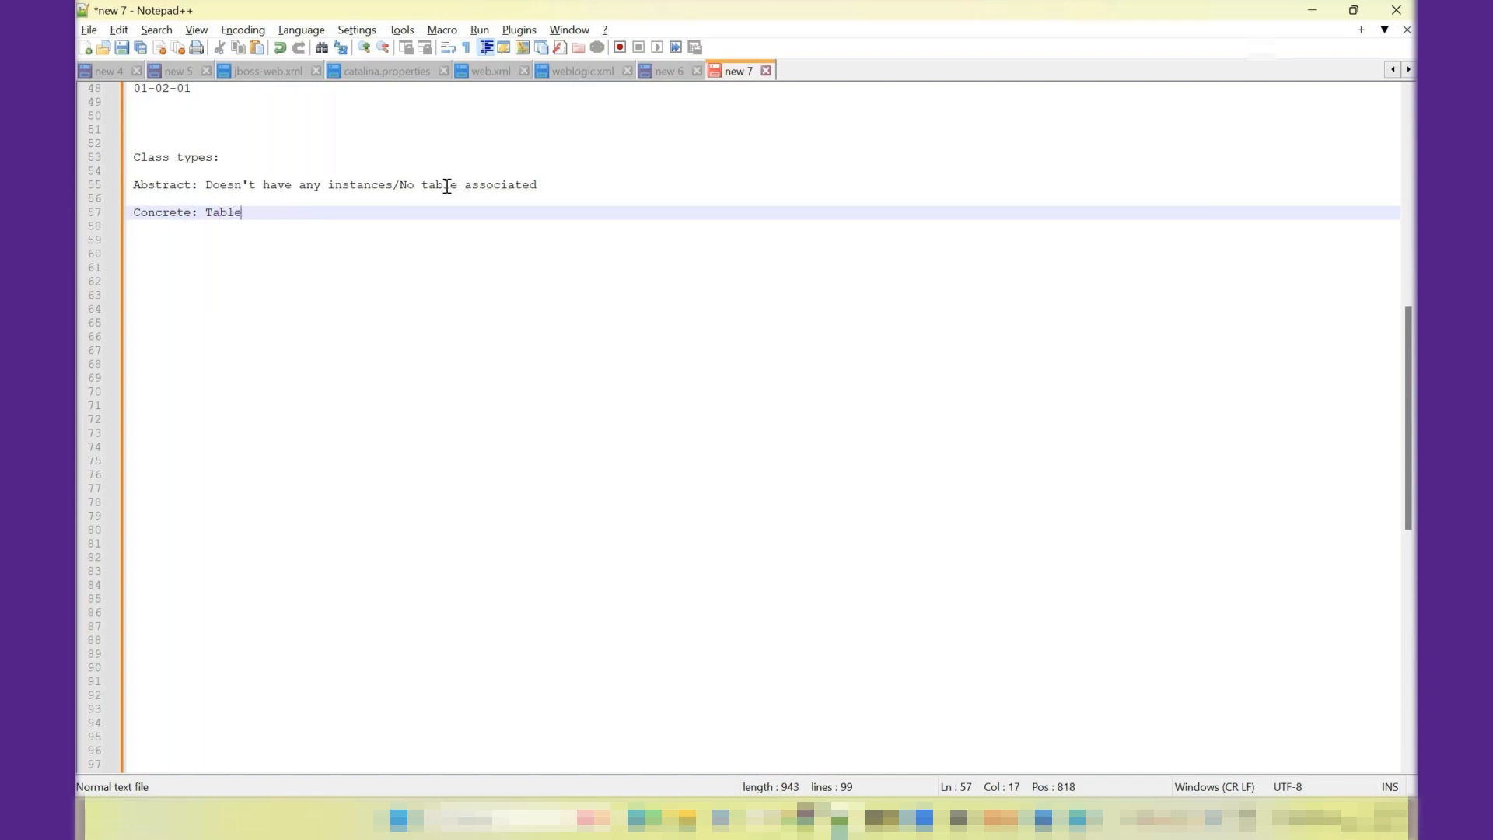
pyautogui.write(' associa')
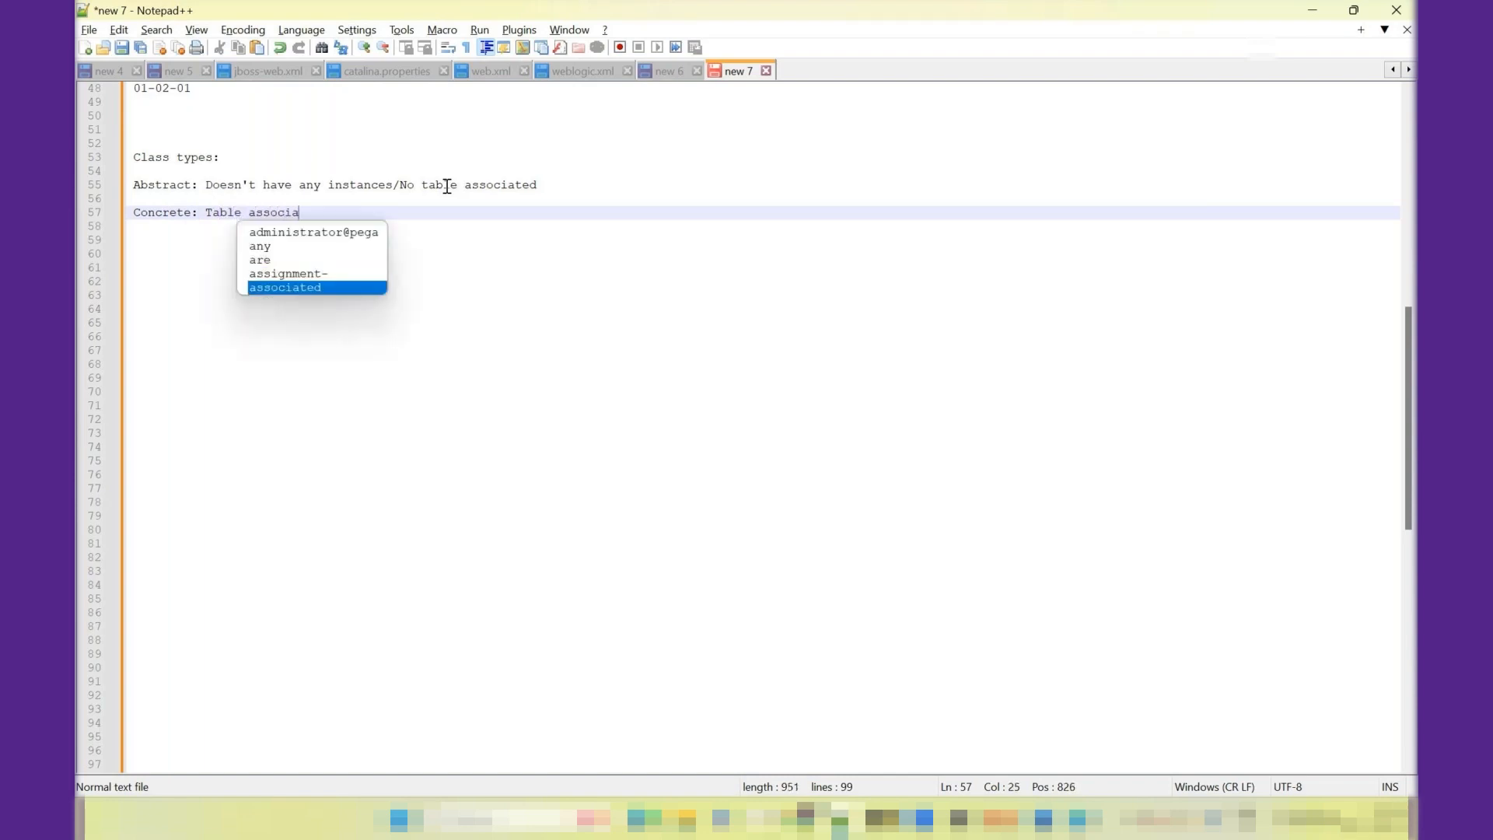
pyautogui.write('ted/ create ins')
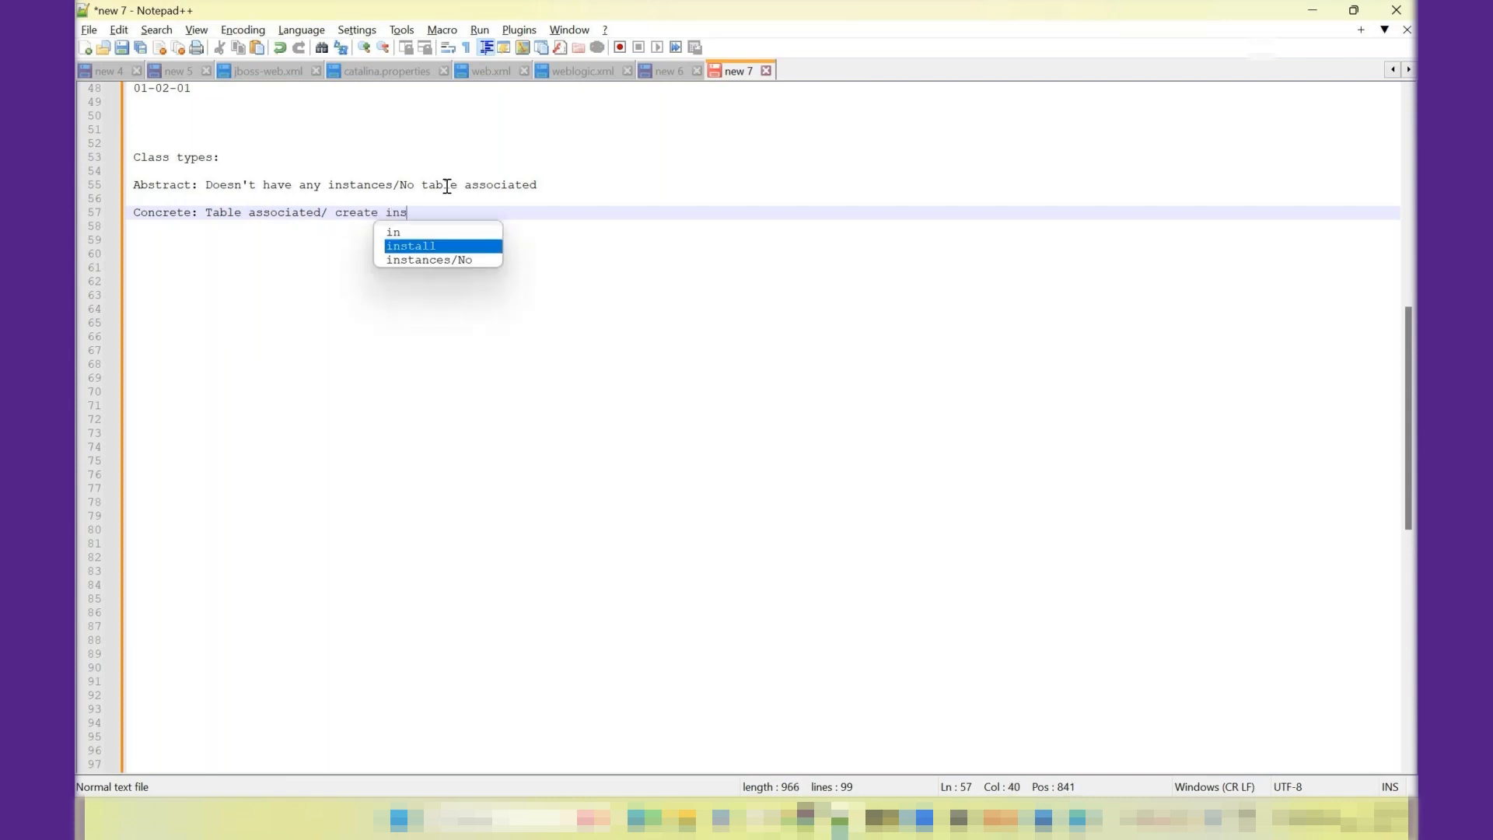
pyautogui.write('tances')
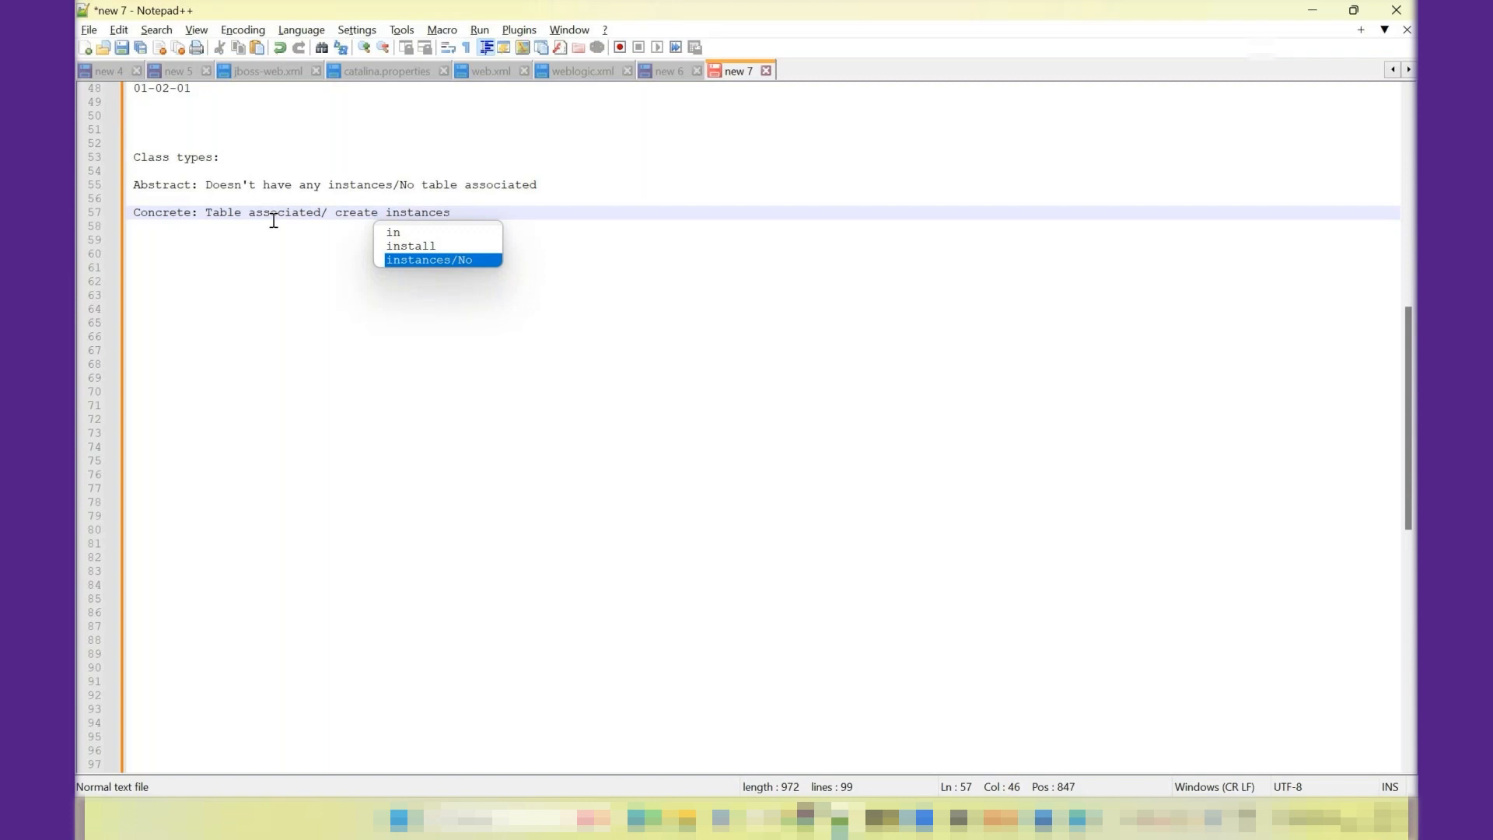
# - Switch to Pega Dev Studio and highlight the Keys heading and the class type setting of the TCSL-FW-HRAppFW-Work class
pyautogui.hotkey('alt', 'Tab')
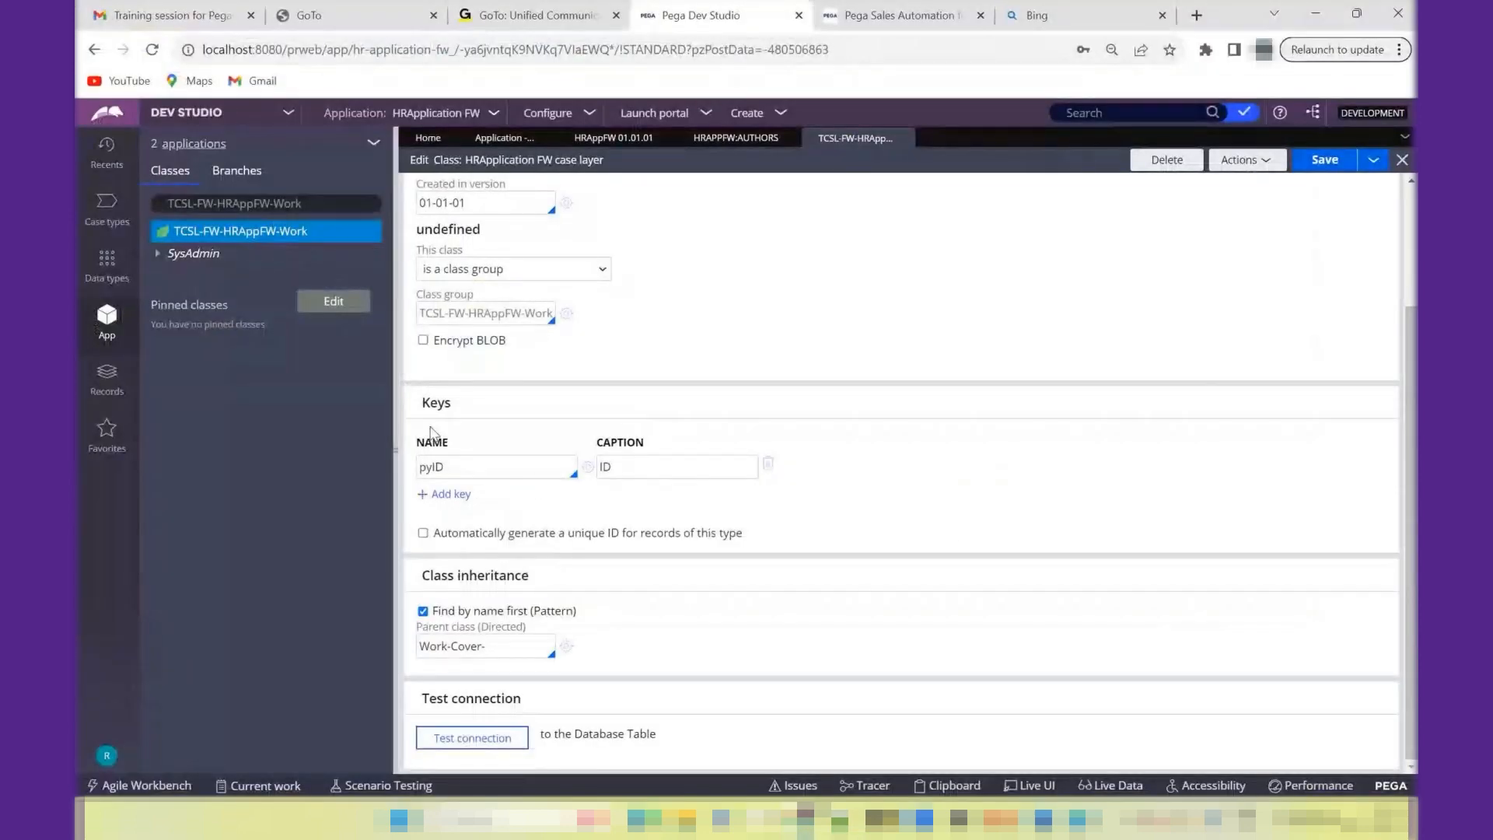
pyautogui.doubleClick(437, 403)
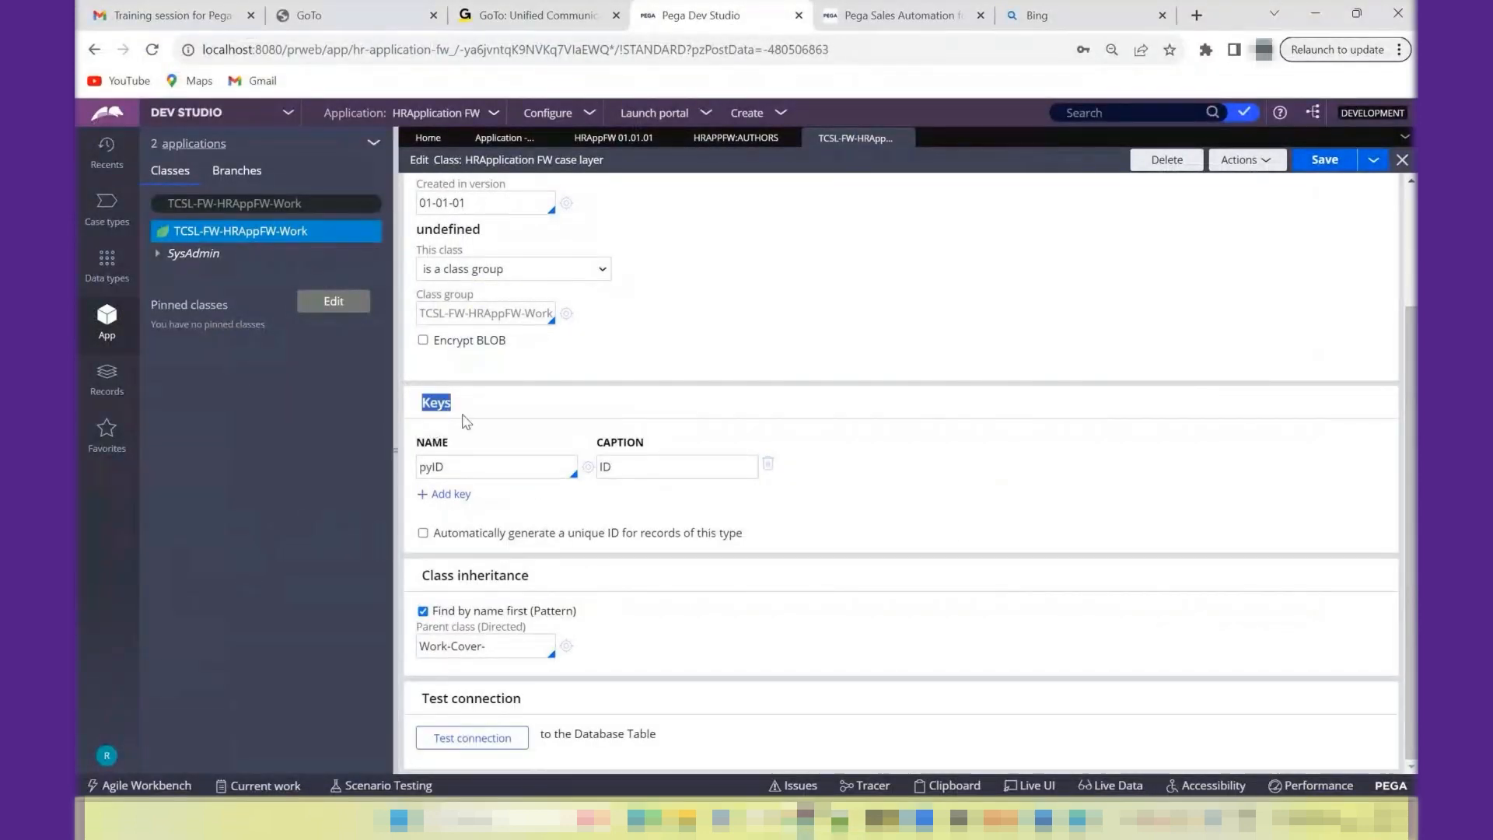
pyautogui.scroll(5, 1412, 402)
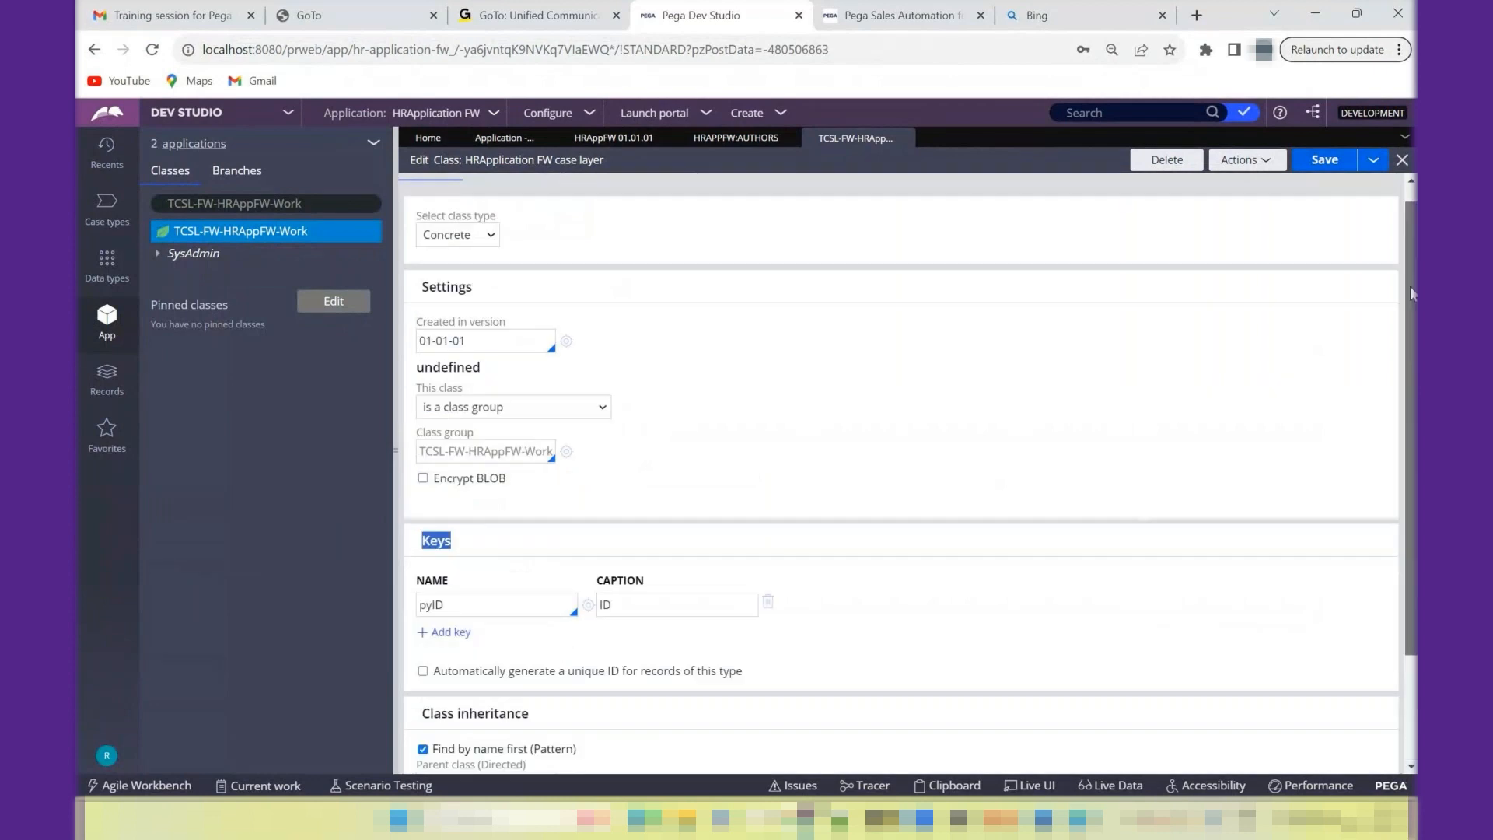
pyautogui.moveTo(430, 253); pyautogui.dragTo(447, 270)
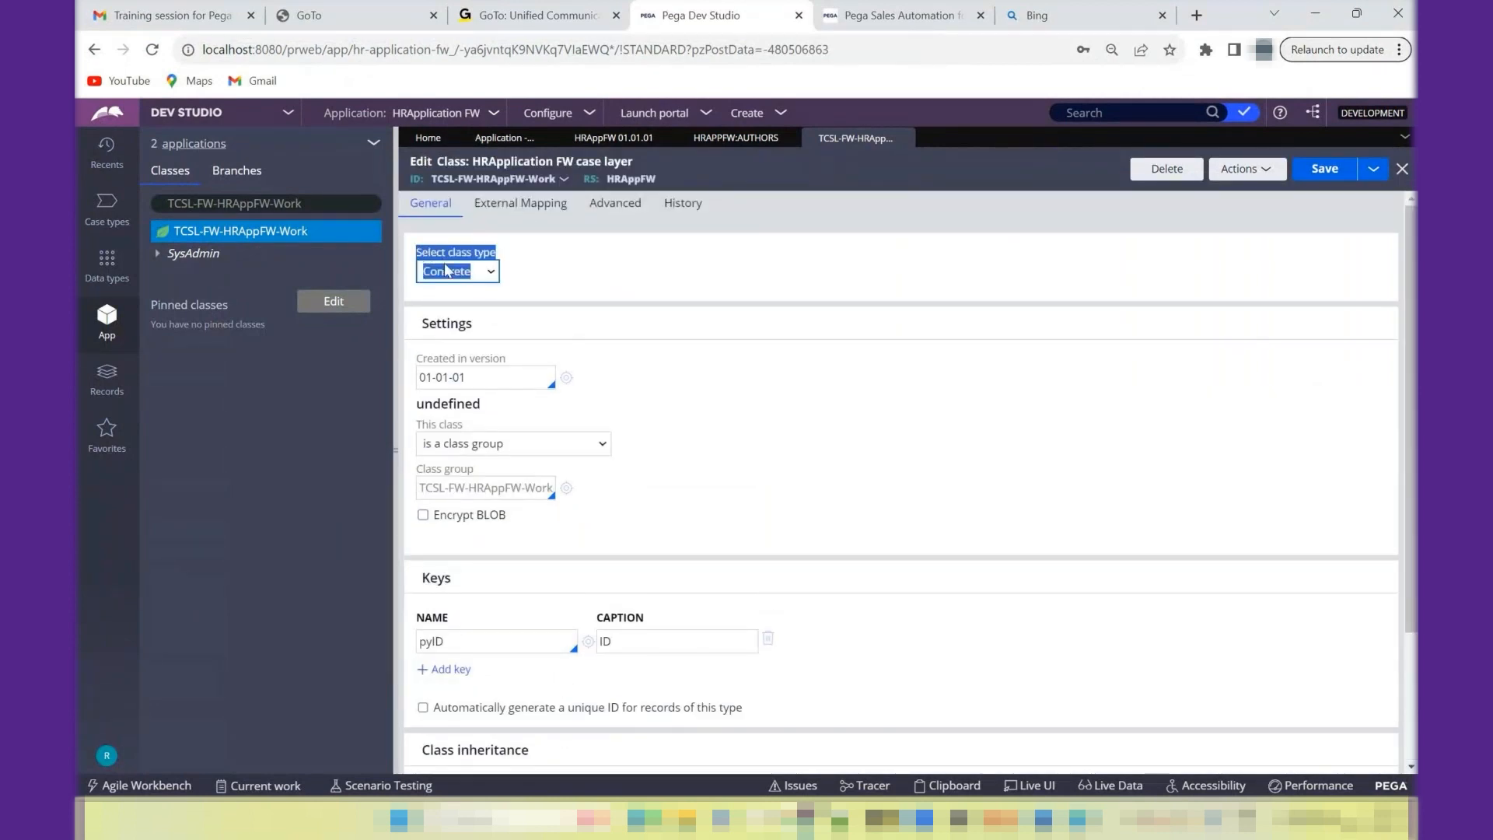
# - Set the class type to Abstract to compare the available settings, and change it back to Concrete
pyautogui.click(448, 271)
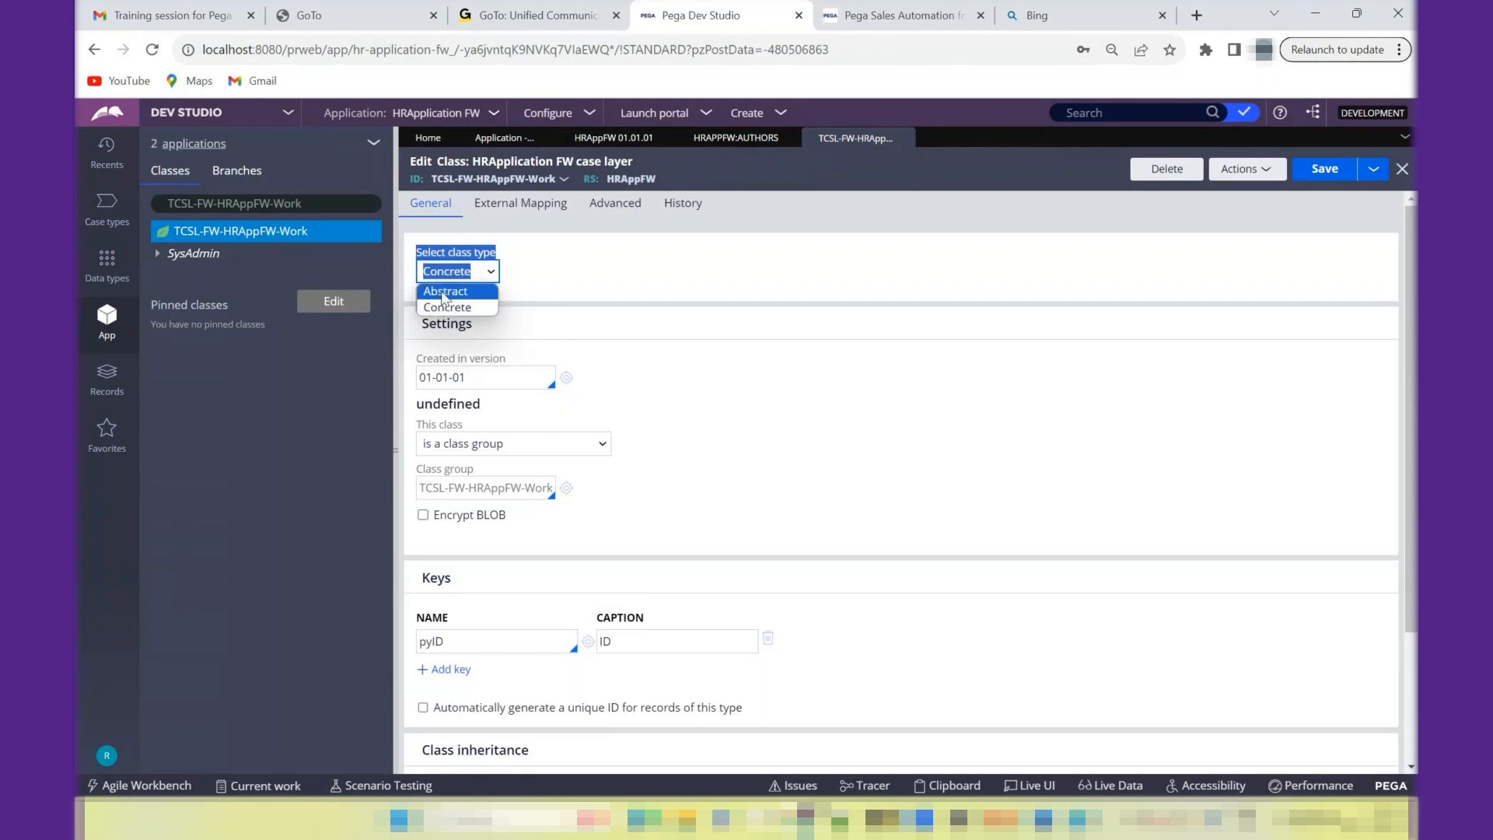
pyautogui.click(444, 293)
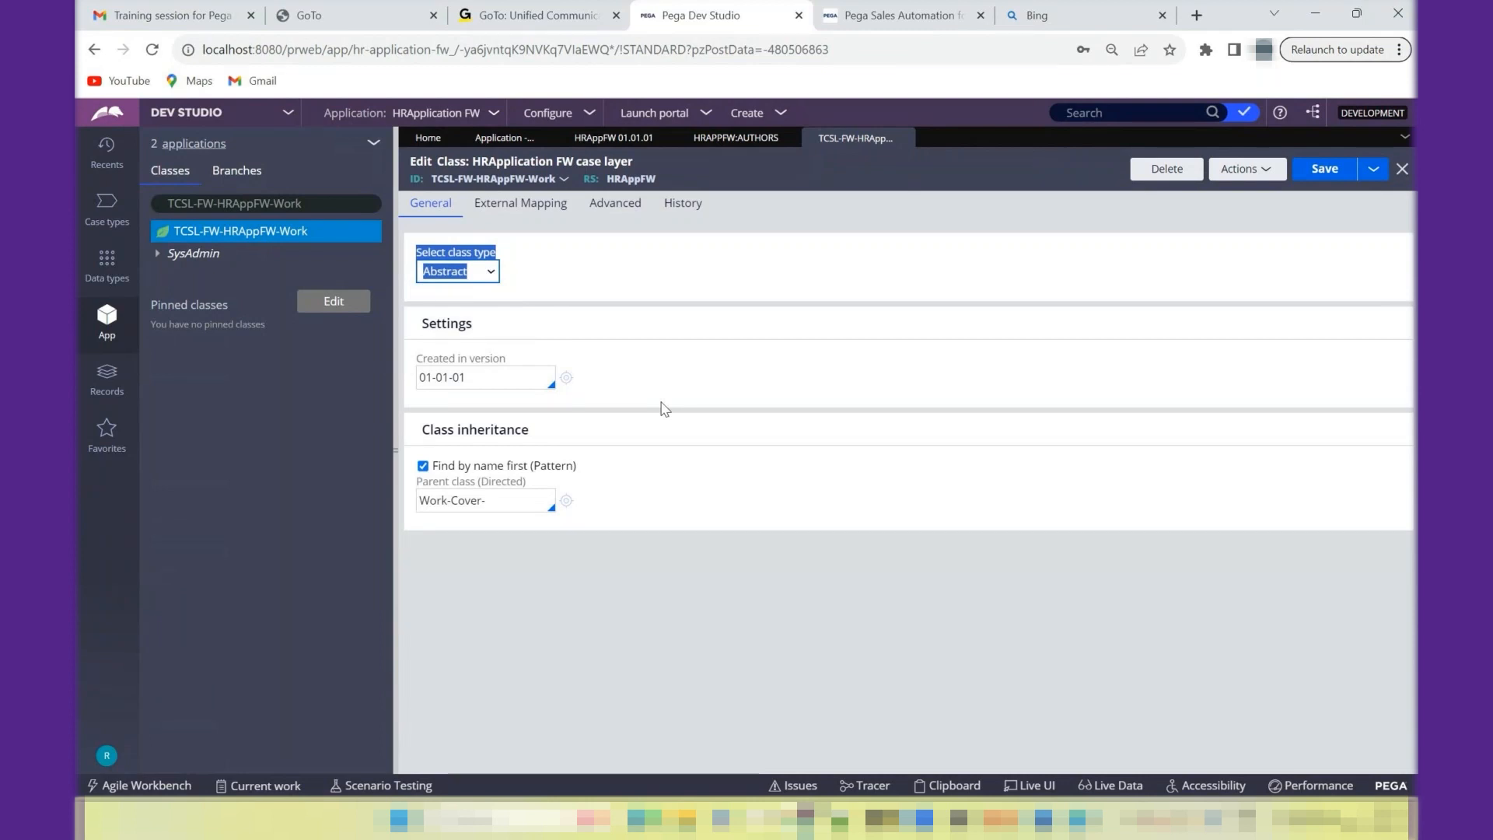
pyautogui.click(485, 274)
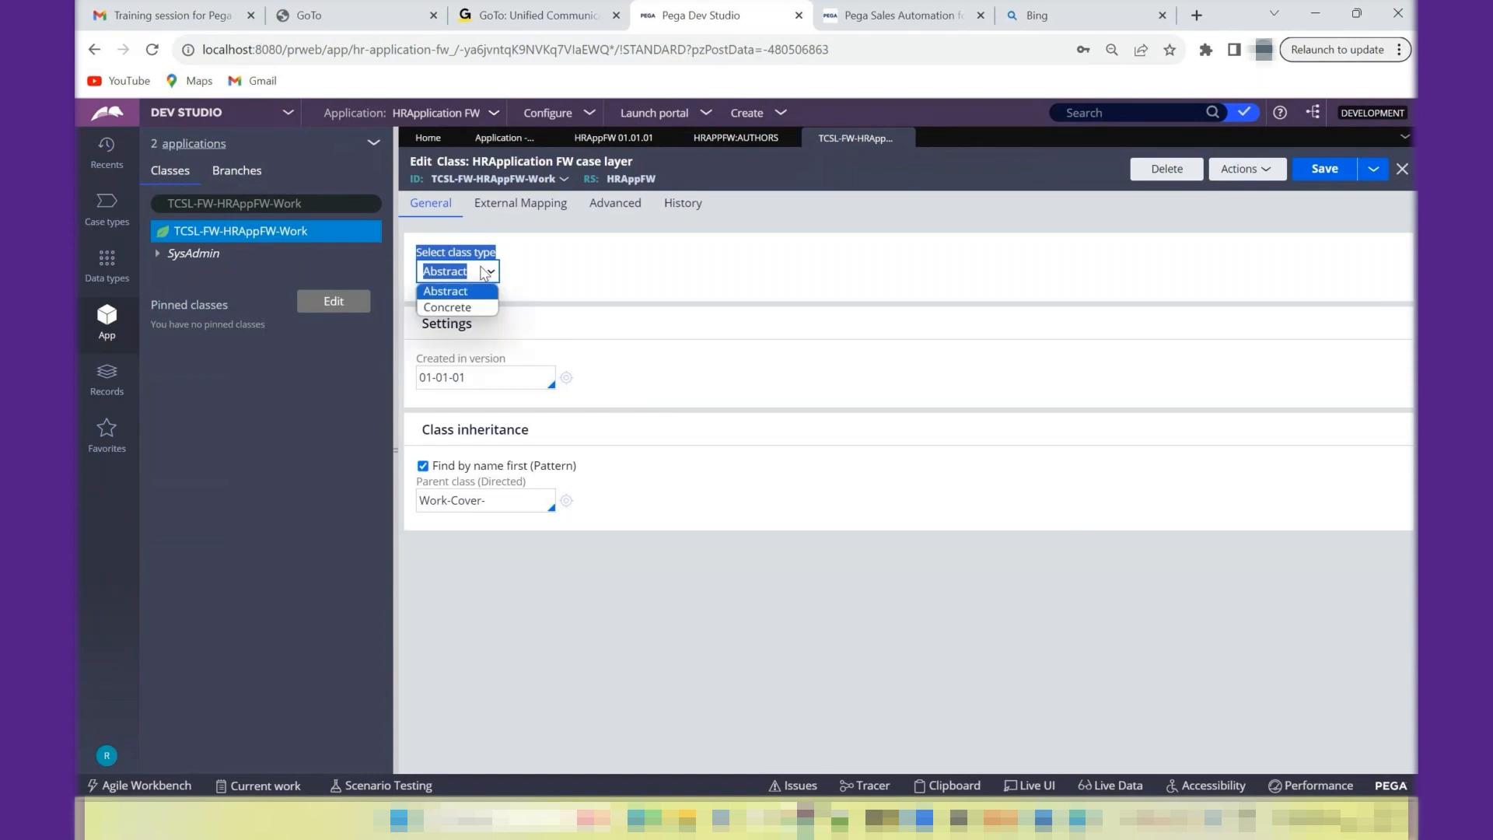
pyautogui.click(462, 307)
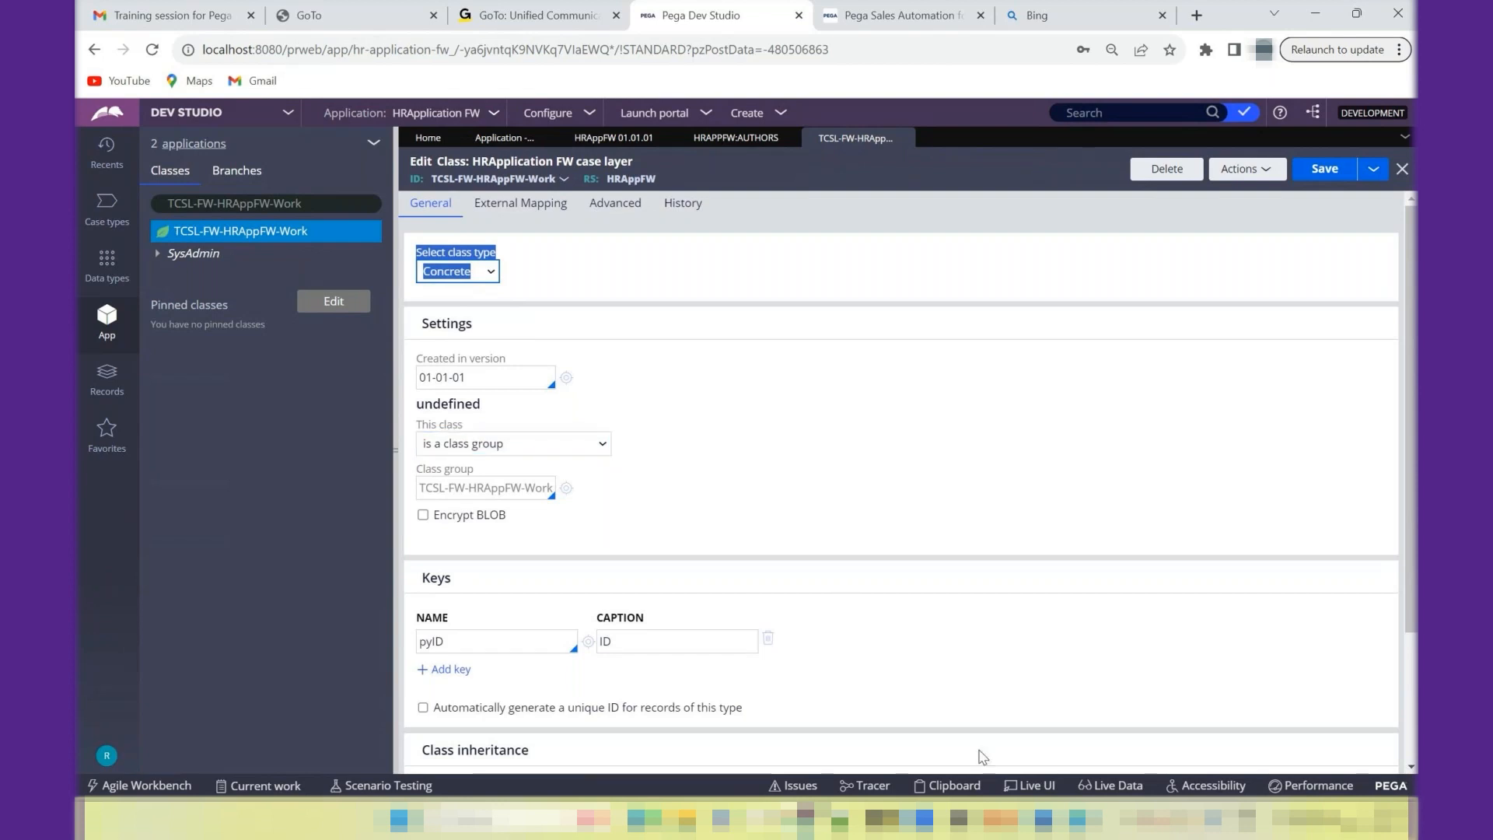
# - Switch to Notepad++ and add the note "Class default created along with application is called as Class Group" below the Concrete note
pyautogui.click(840, 819)
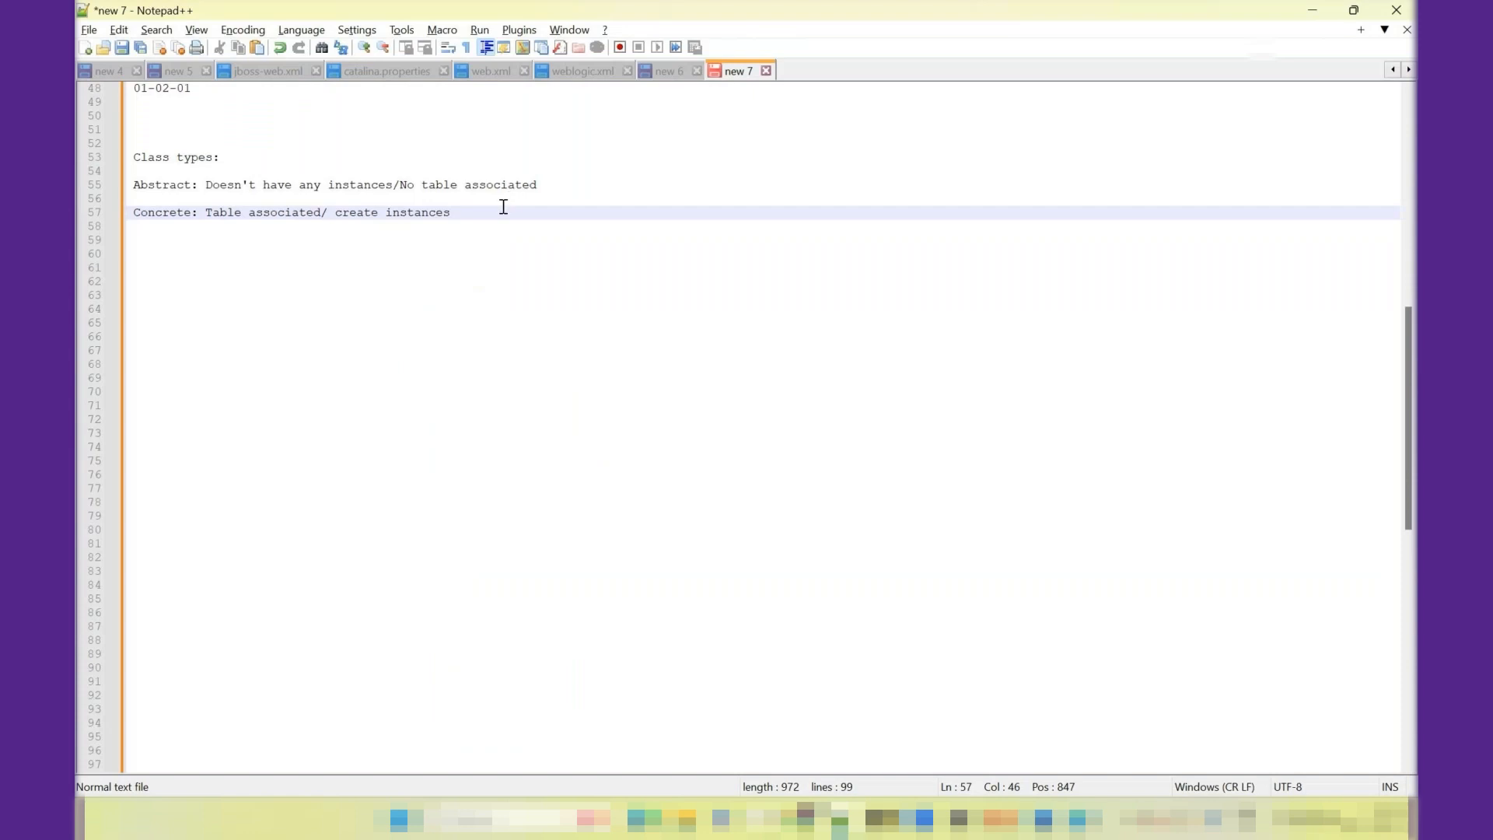
pyautogui.press('Return')
pyautogui.press('Return')
pyautogui.write('Class')
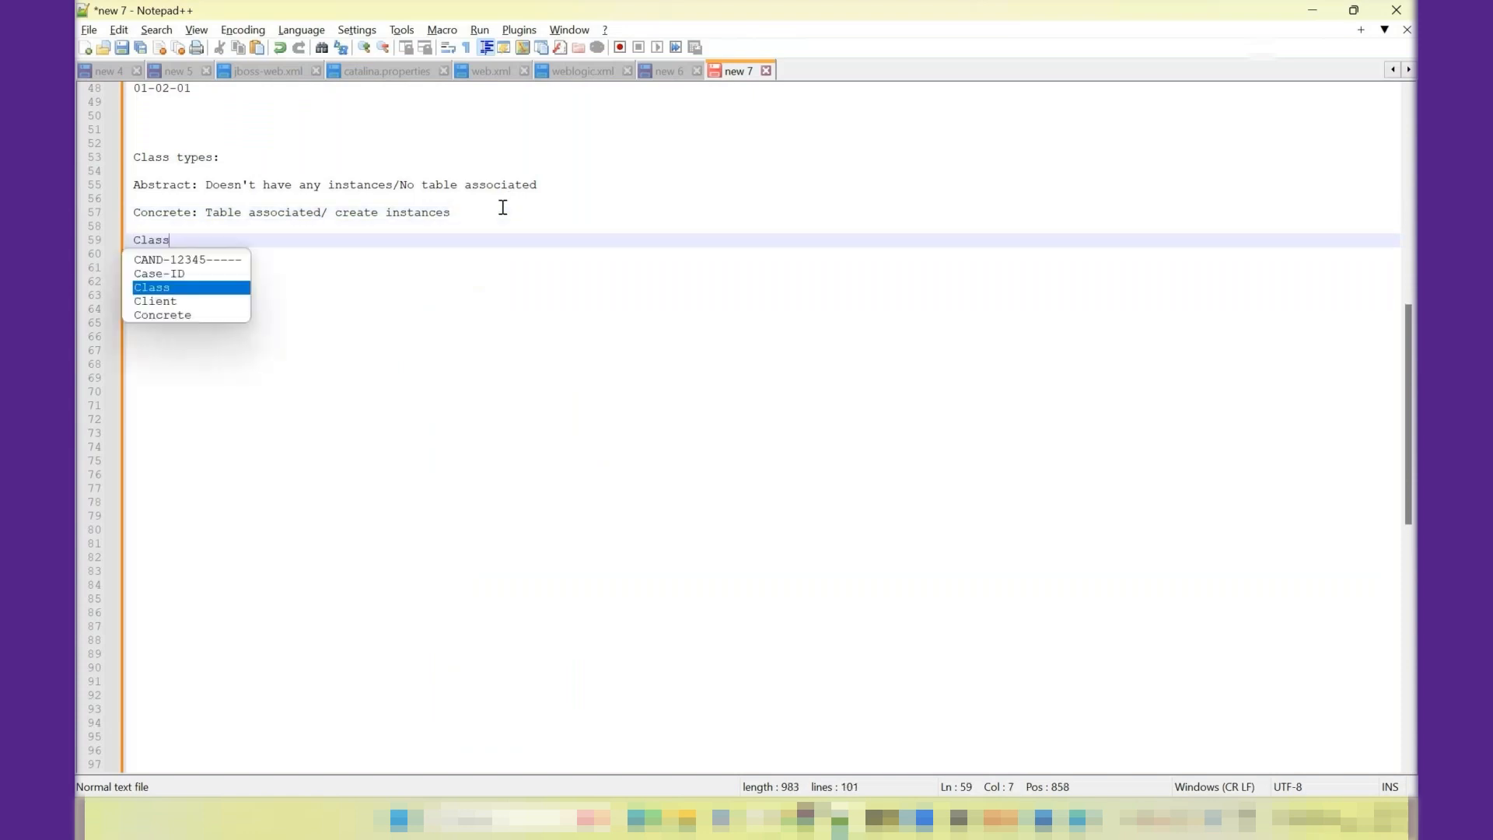
pyautogui.write(' default')
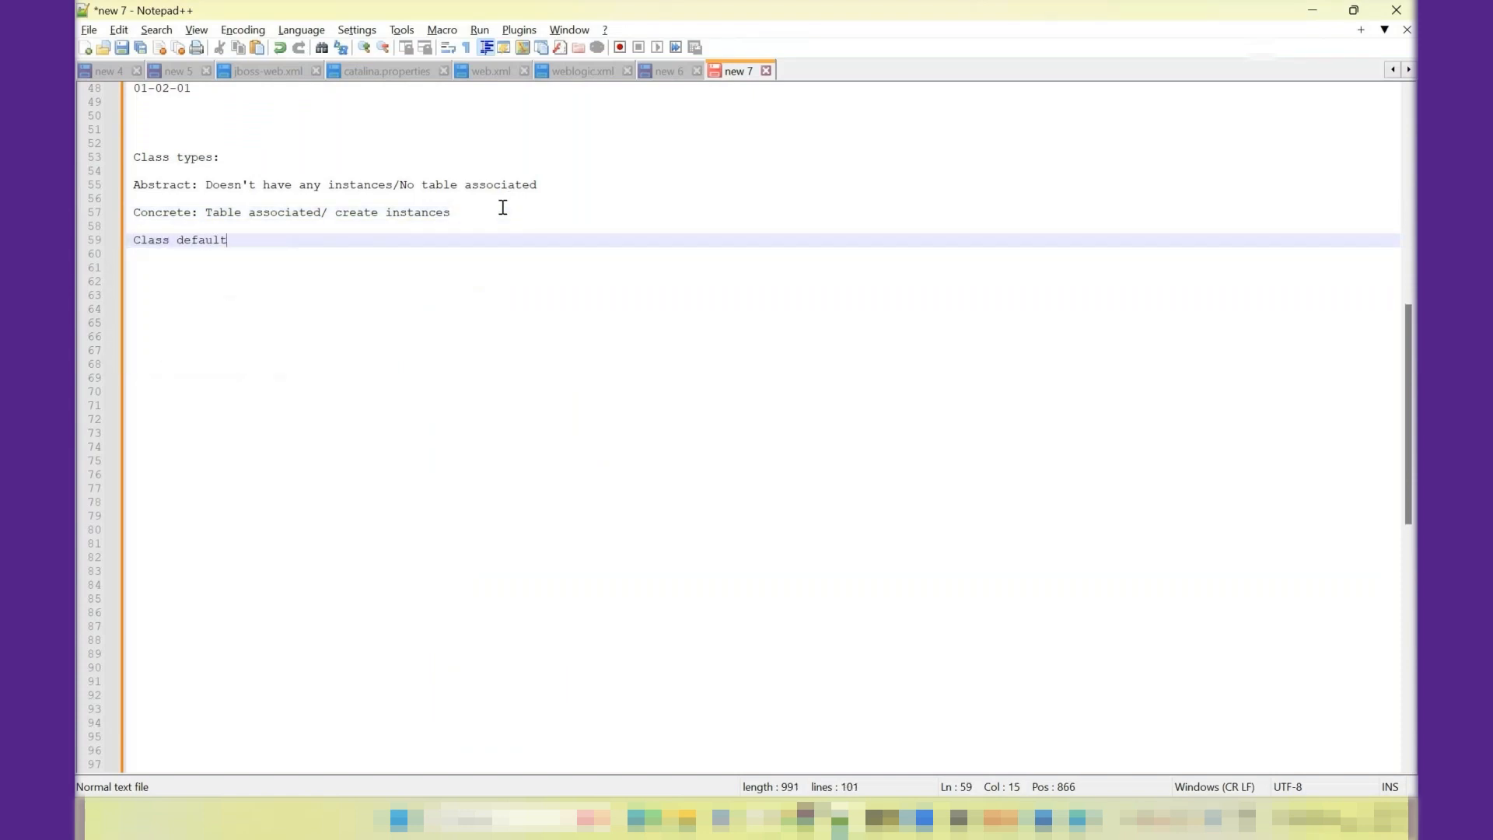
pyautogui.write(' created along with appl')
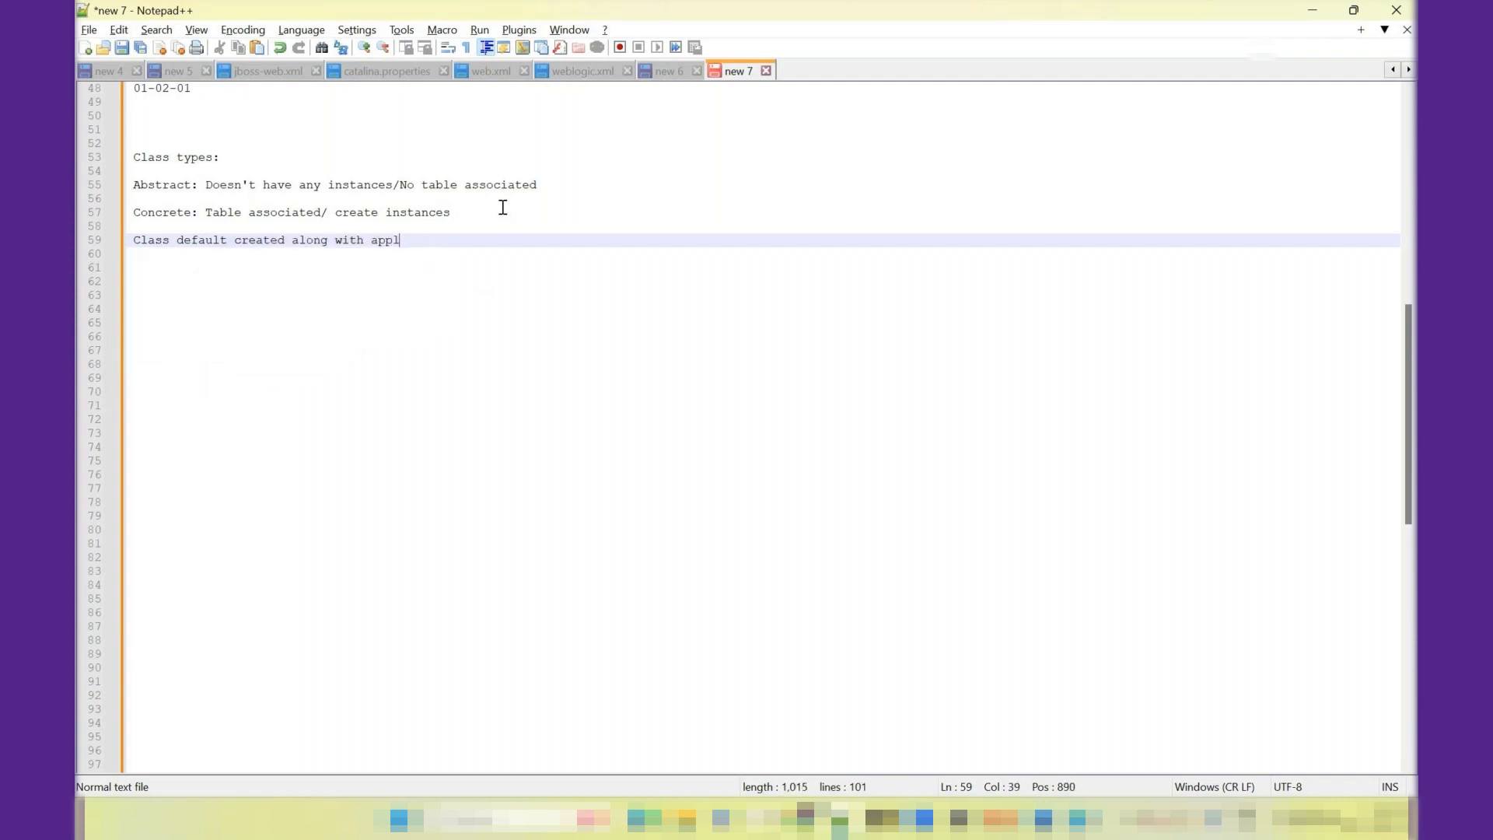
pyautogui.write('ication is called as Class Group')
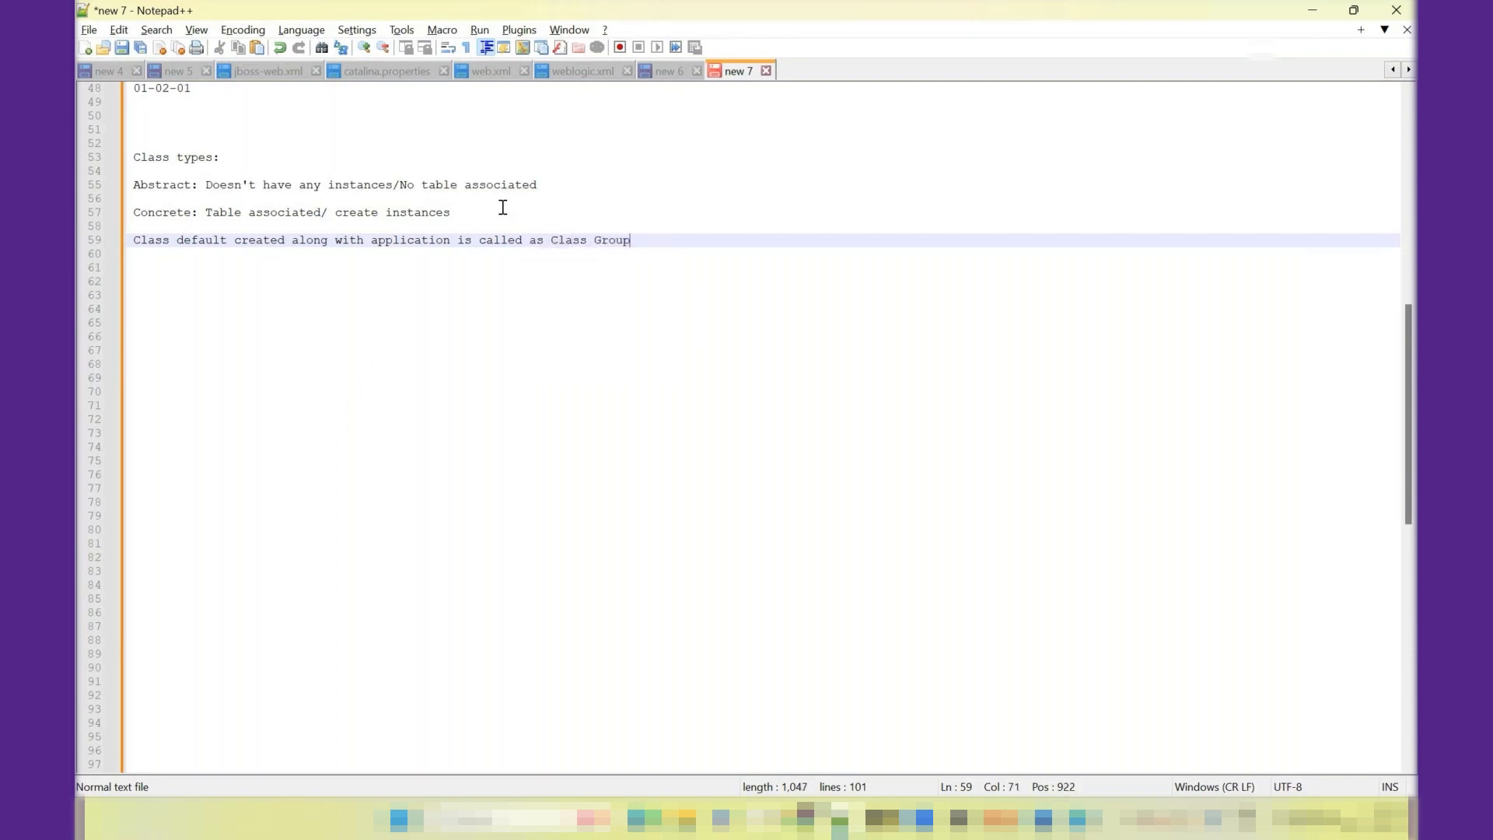
pyautogui.press('Return')
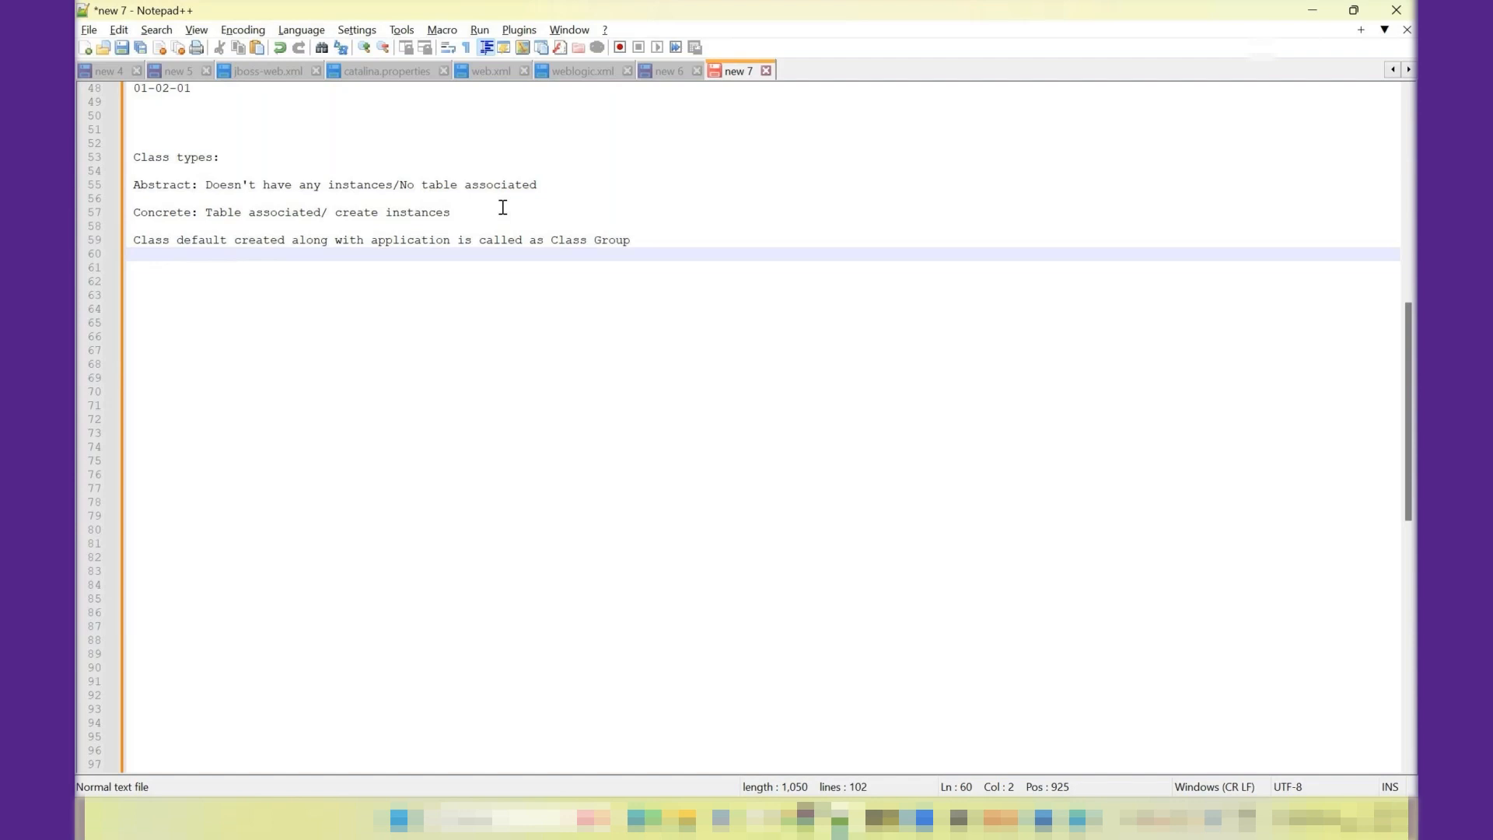
# - Switch to Pega Dev Studio and examine the work pools in the current access group's advanced settings, adding and removing an empty work pool row
pyautogui.hotkey('alt', 'Tab')
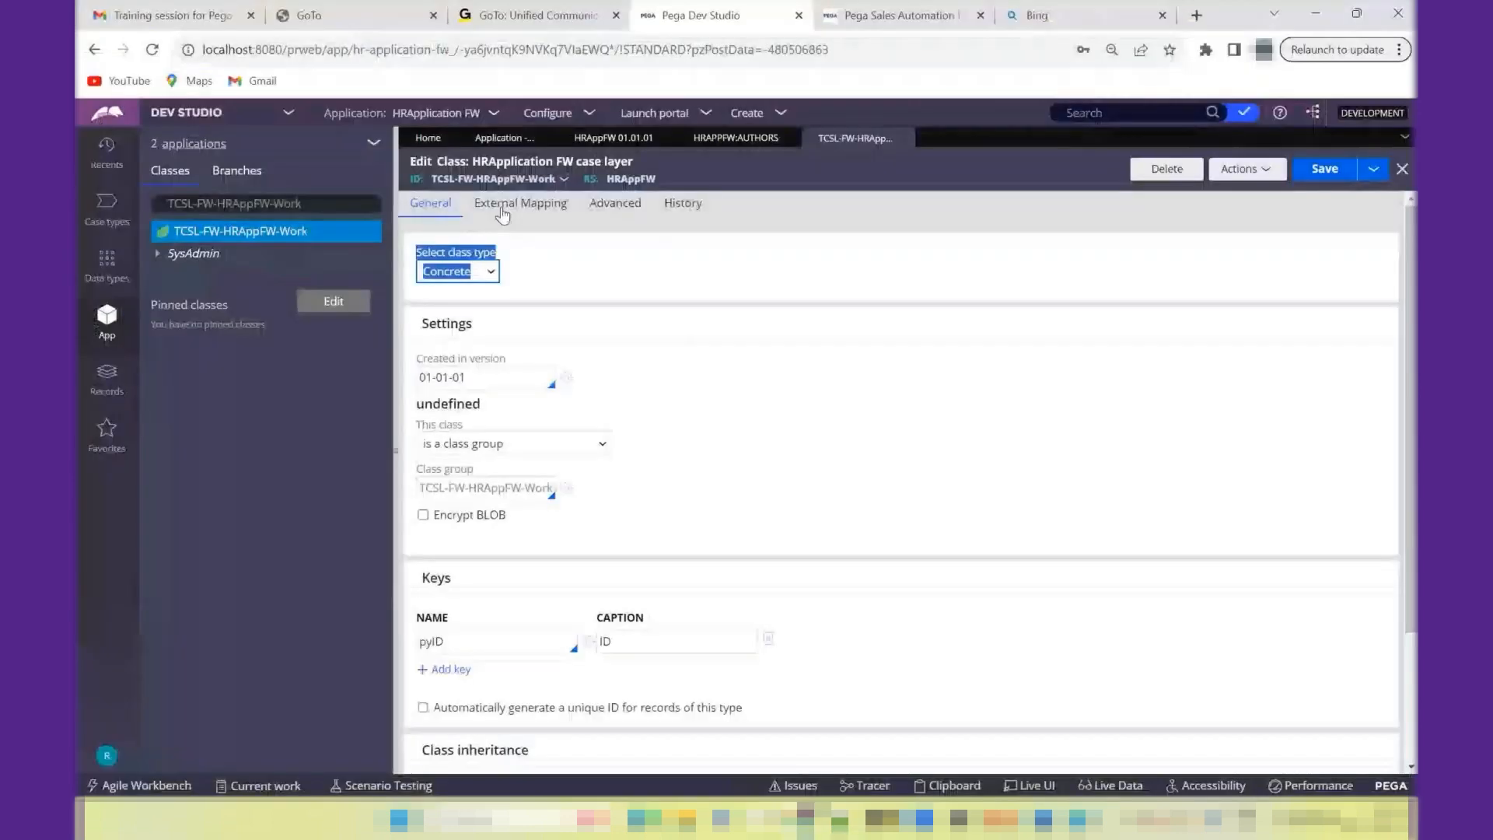
pyautogui.click(104, 751)
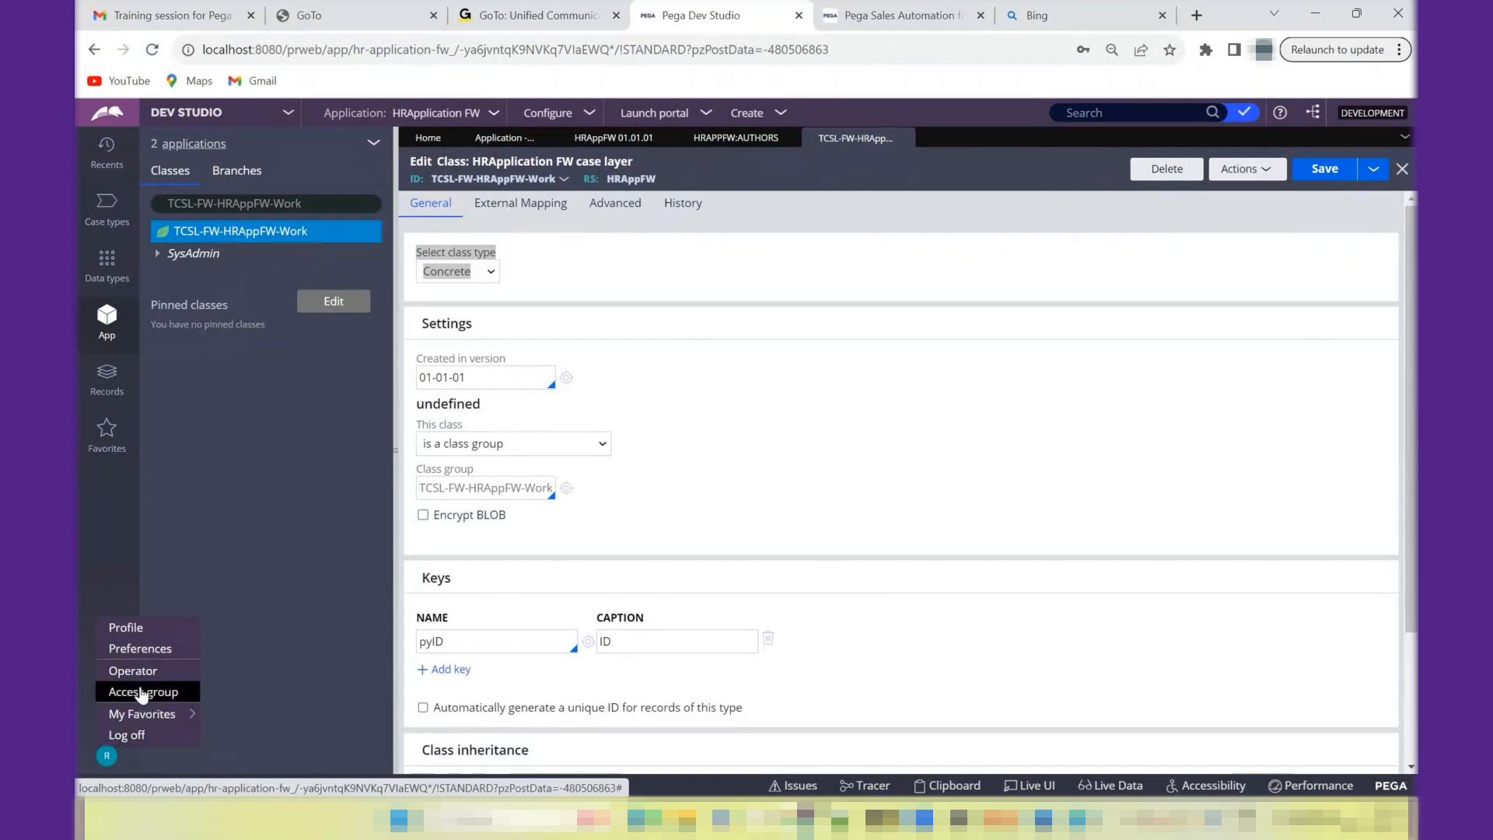
pyautogui.click(156, 691)
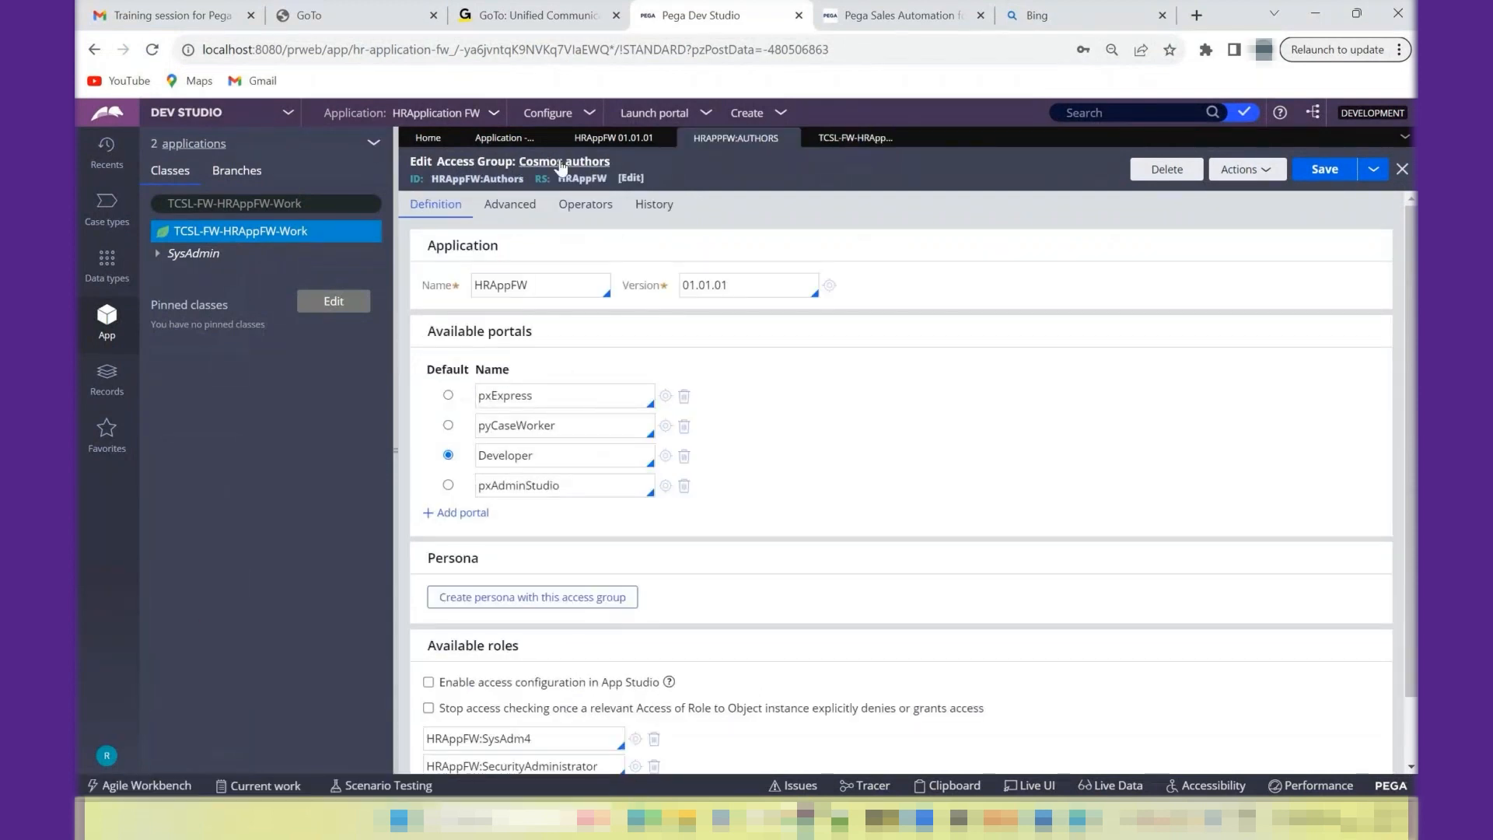
pyautogui.click(491, 209)
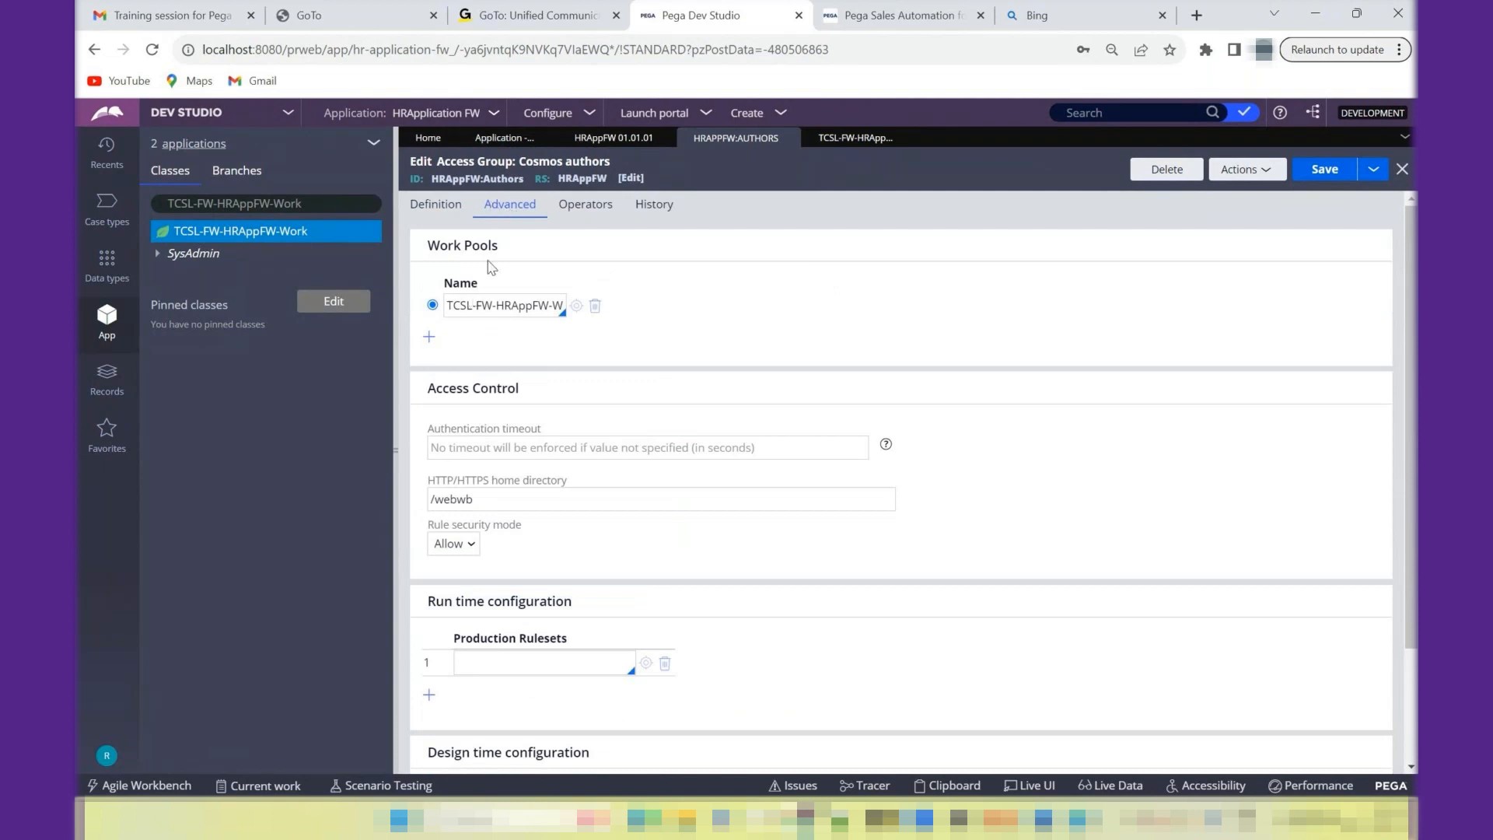
pyautogui.moveTo(484, 308); pyautogui.dragTo(534, 314)
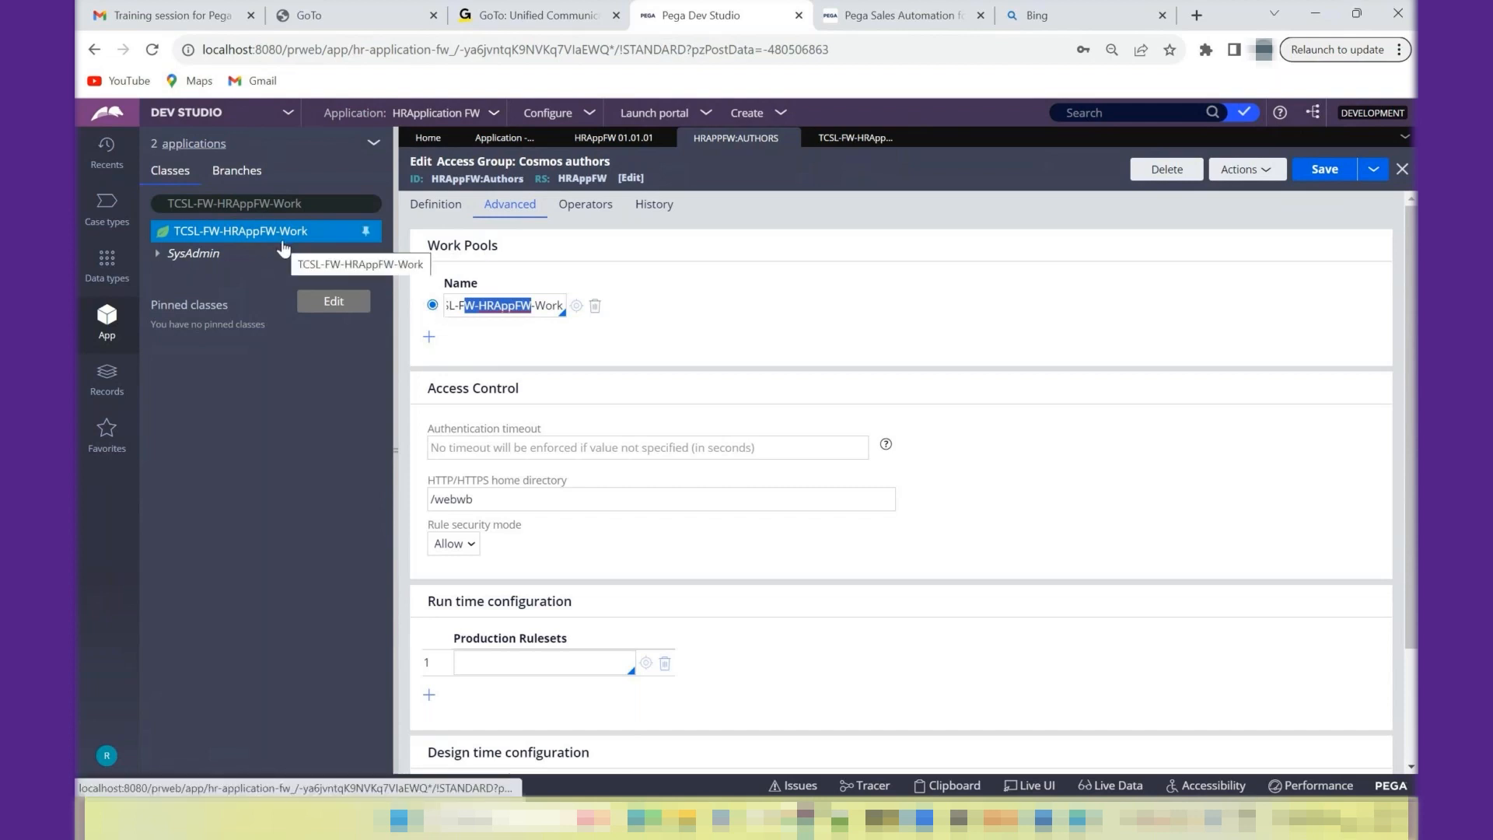
pyautogui.click(428, 336)
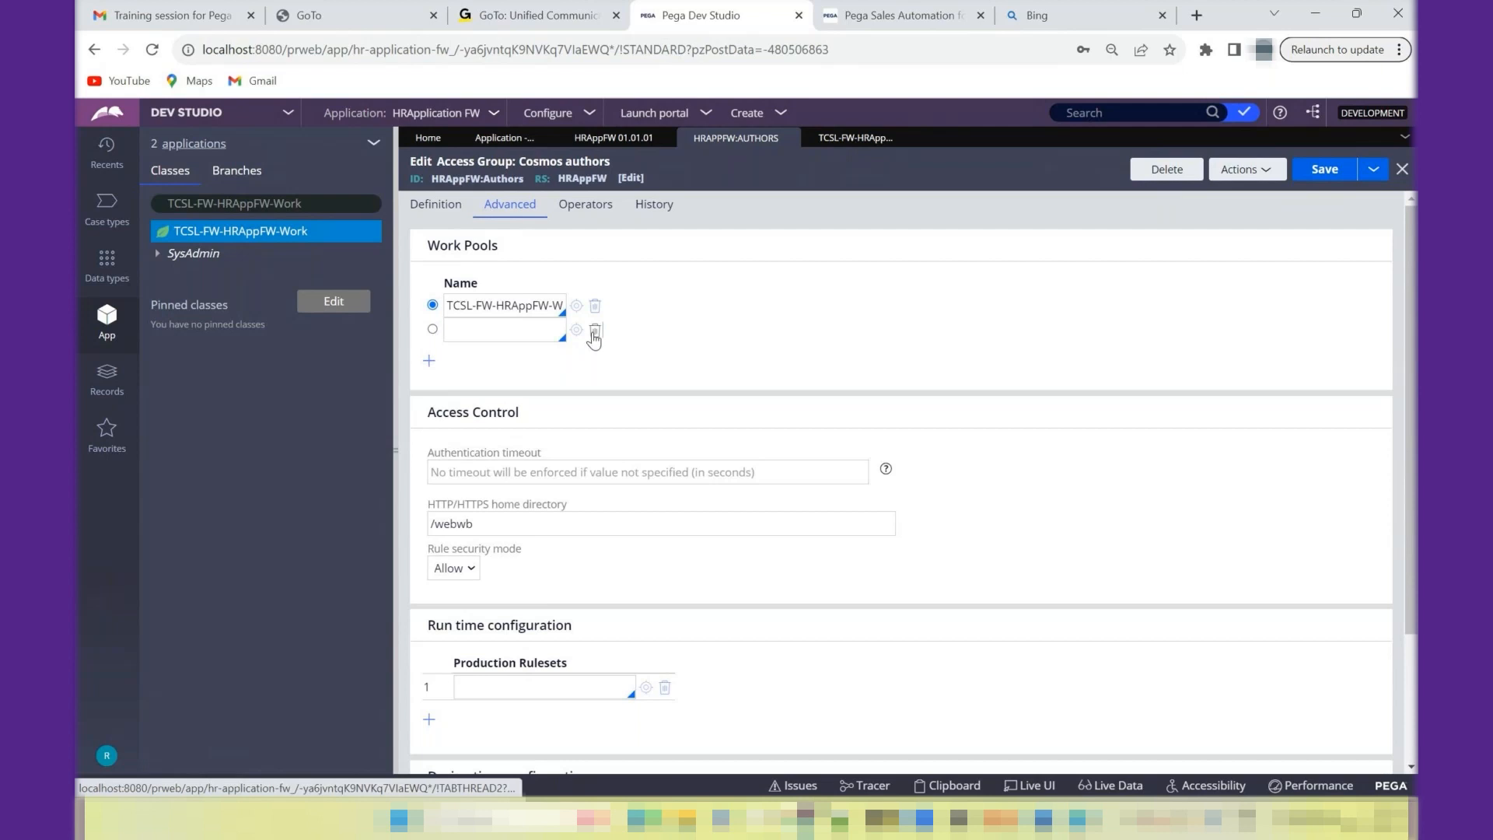
pyautogui.click(595, 331)
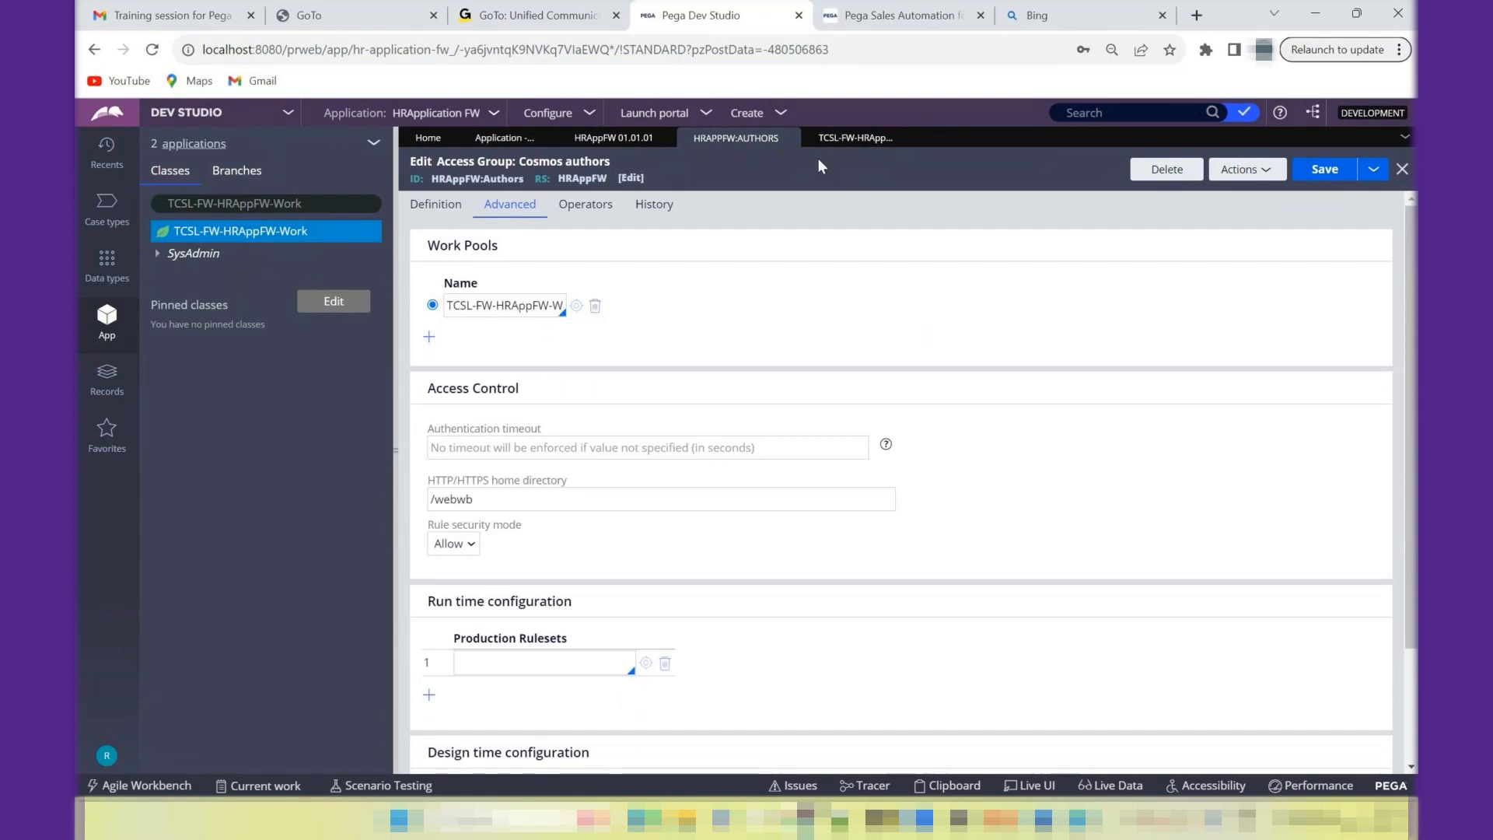
# - Return to the TCSL-FW-HRAppFW-Work class and view its class group membership options without changing the selection
pyautogui.click(861, 141)
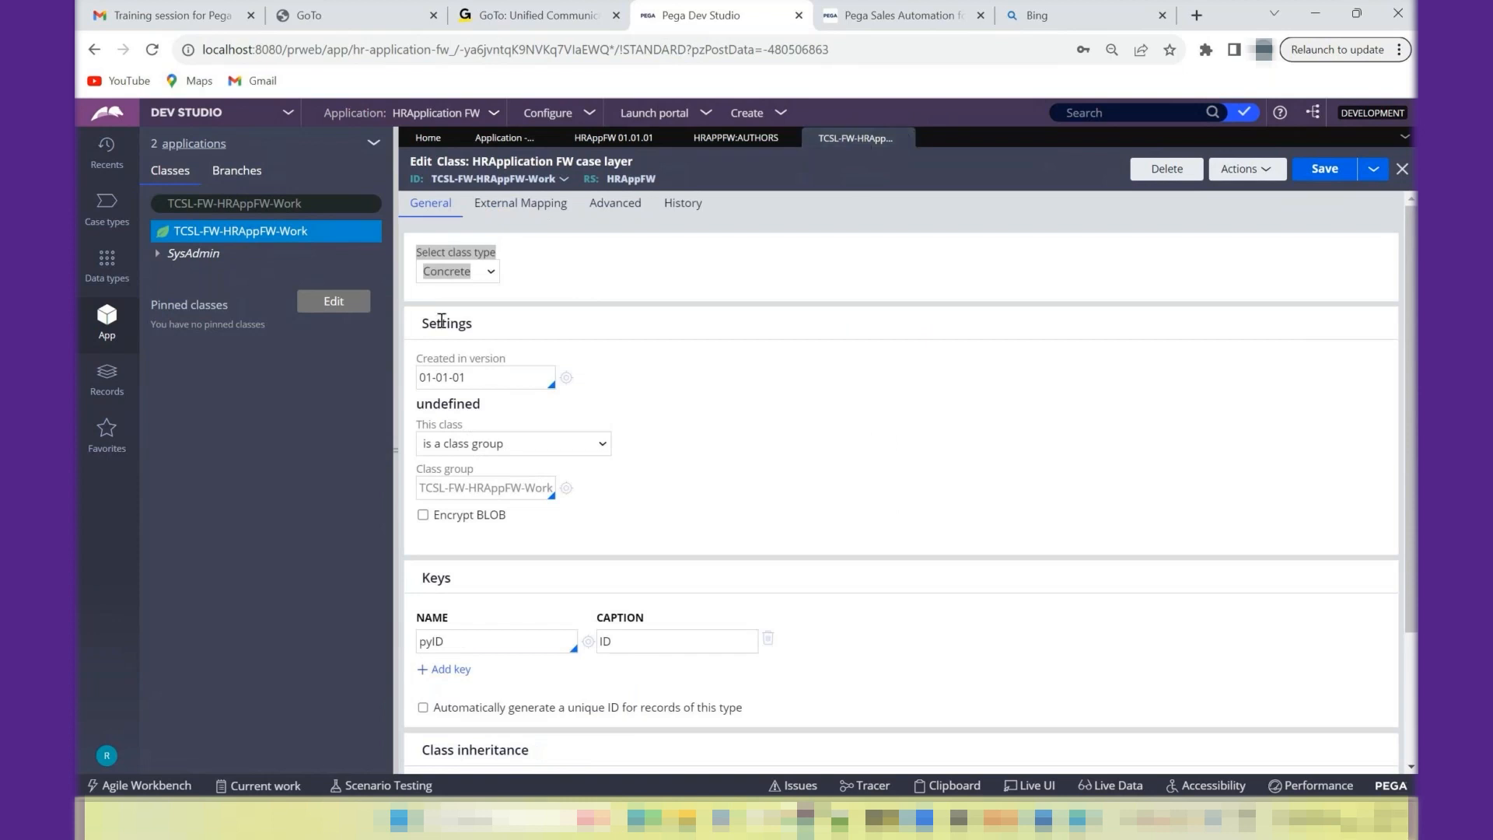
pyautogui.click(493, 447)
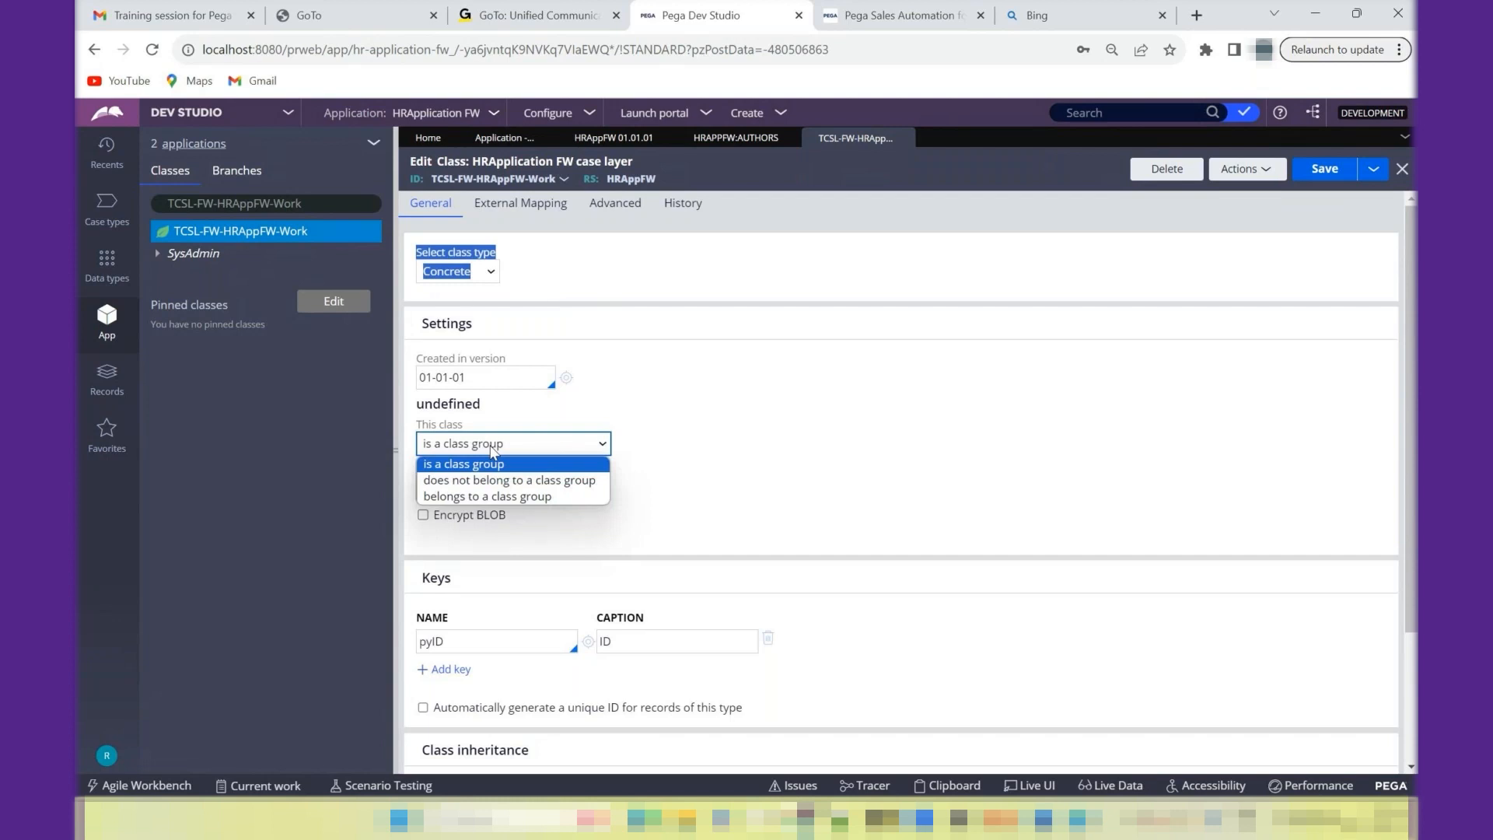
pyautogui.click(731, 424)
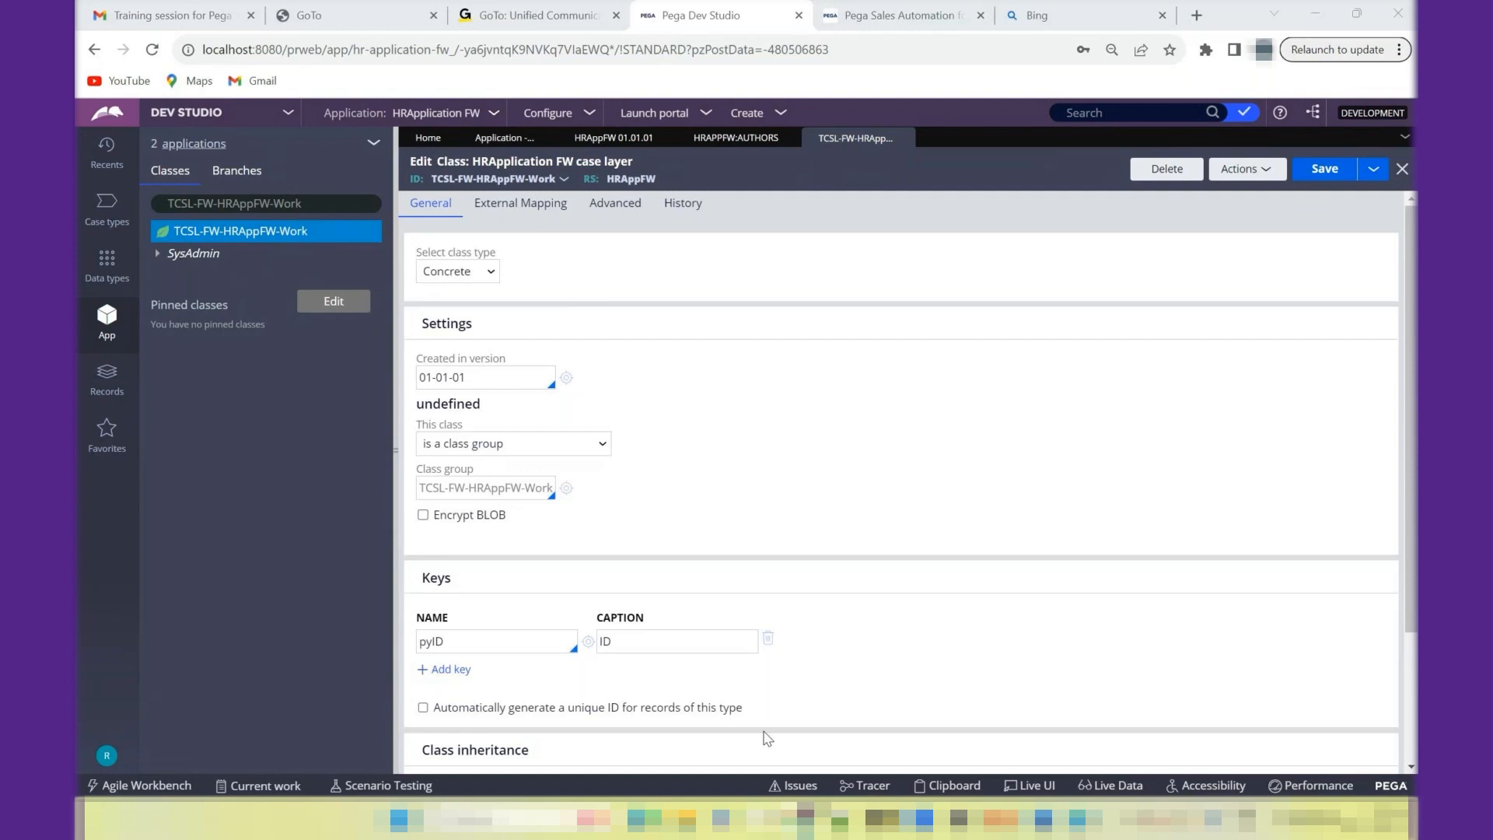
# - Switch to Notepad++ and write "A class is a class group -- table associated for that class" on a new paragraph below the Class Group note
pyautogui.hotkey('alt', 'Tab')
pyautogui.press('Return')
pyautogui.press('Return')
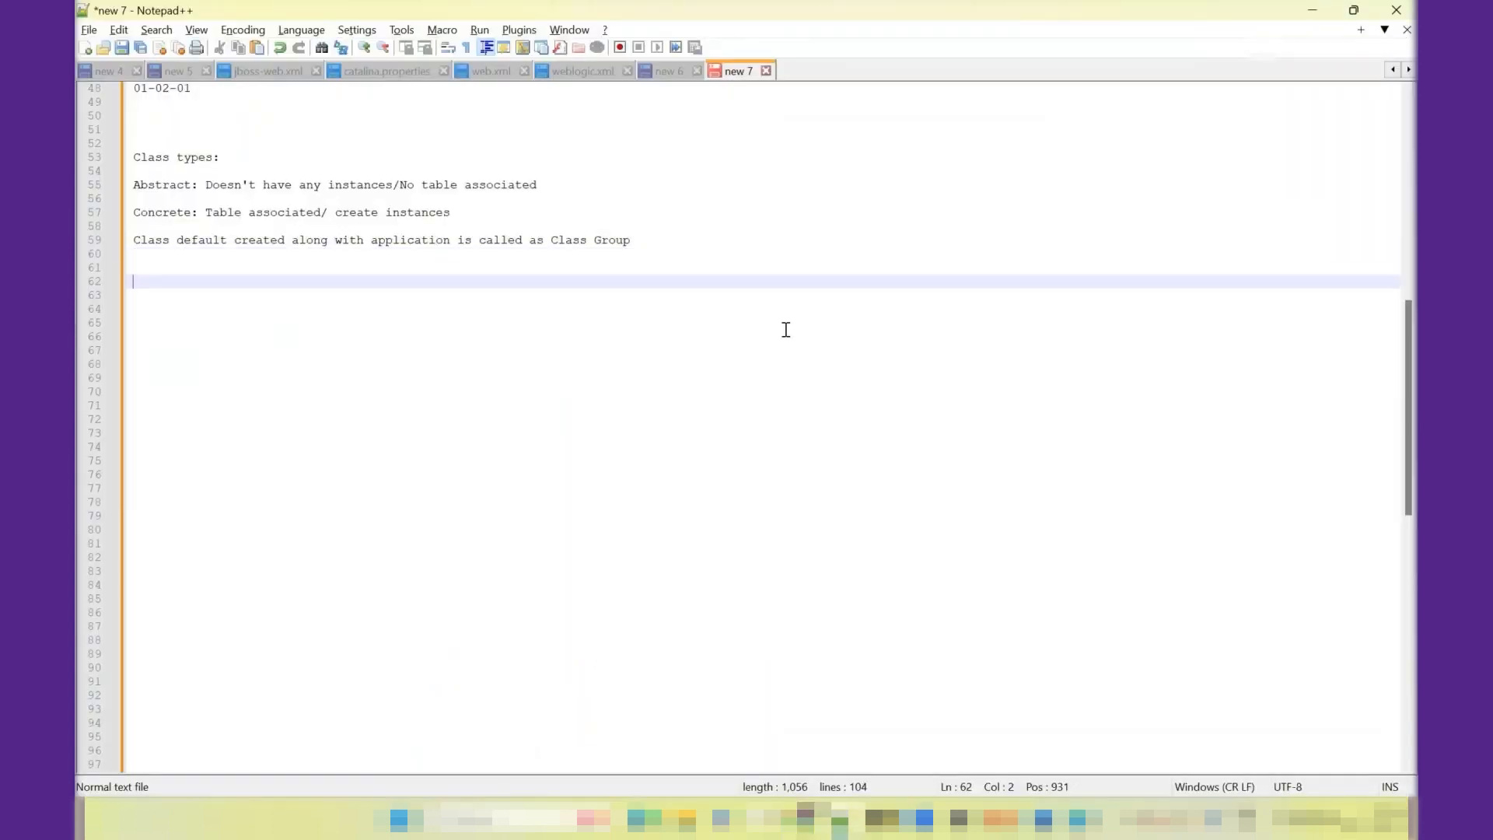
pyautogui.write('A class is a clas')
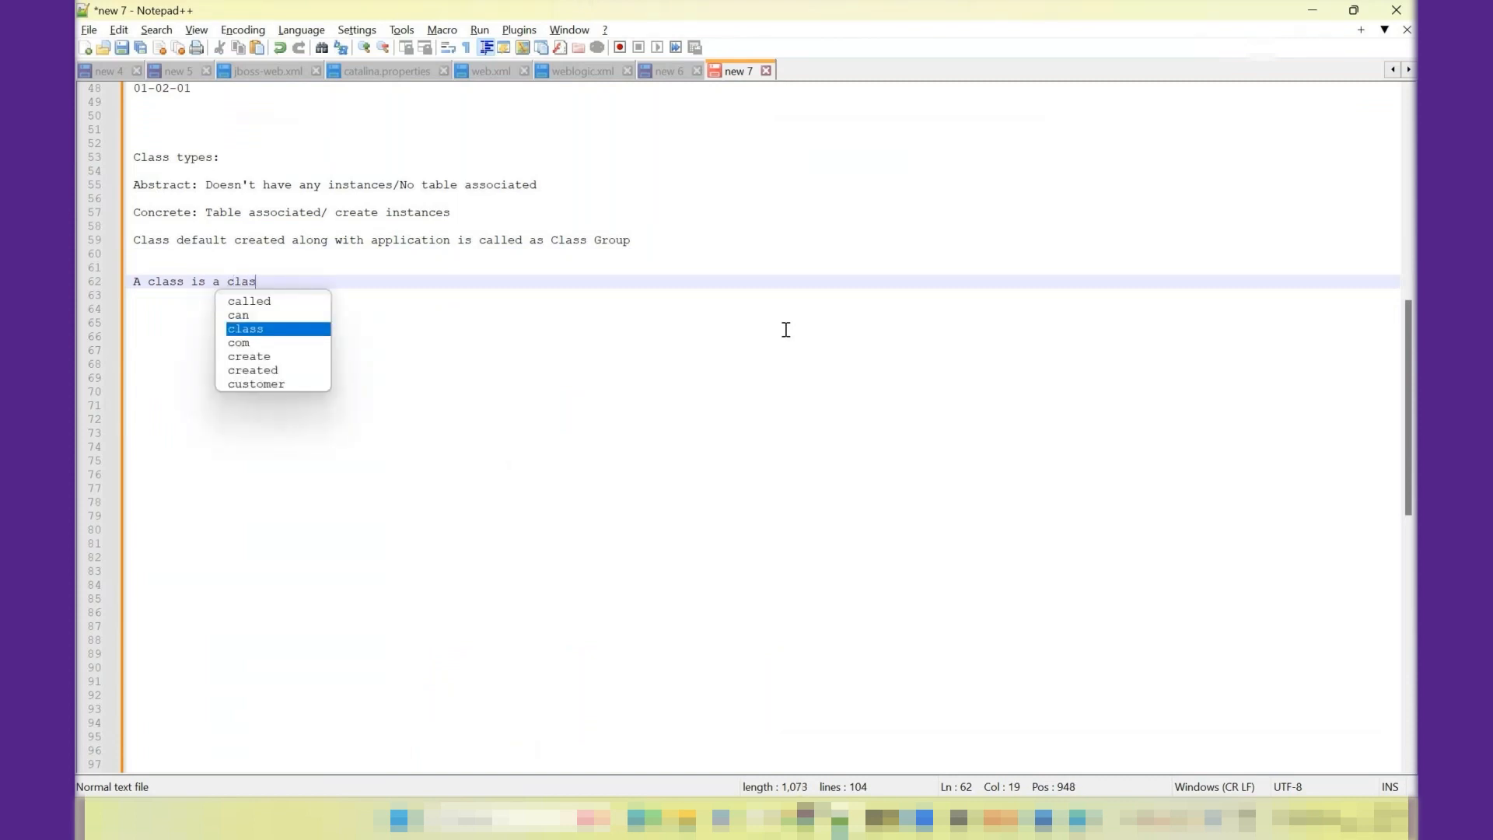
pyautogui.write('s group -- table ass')
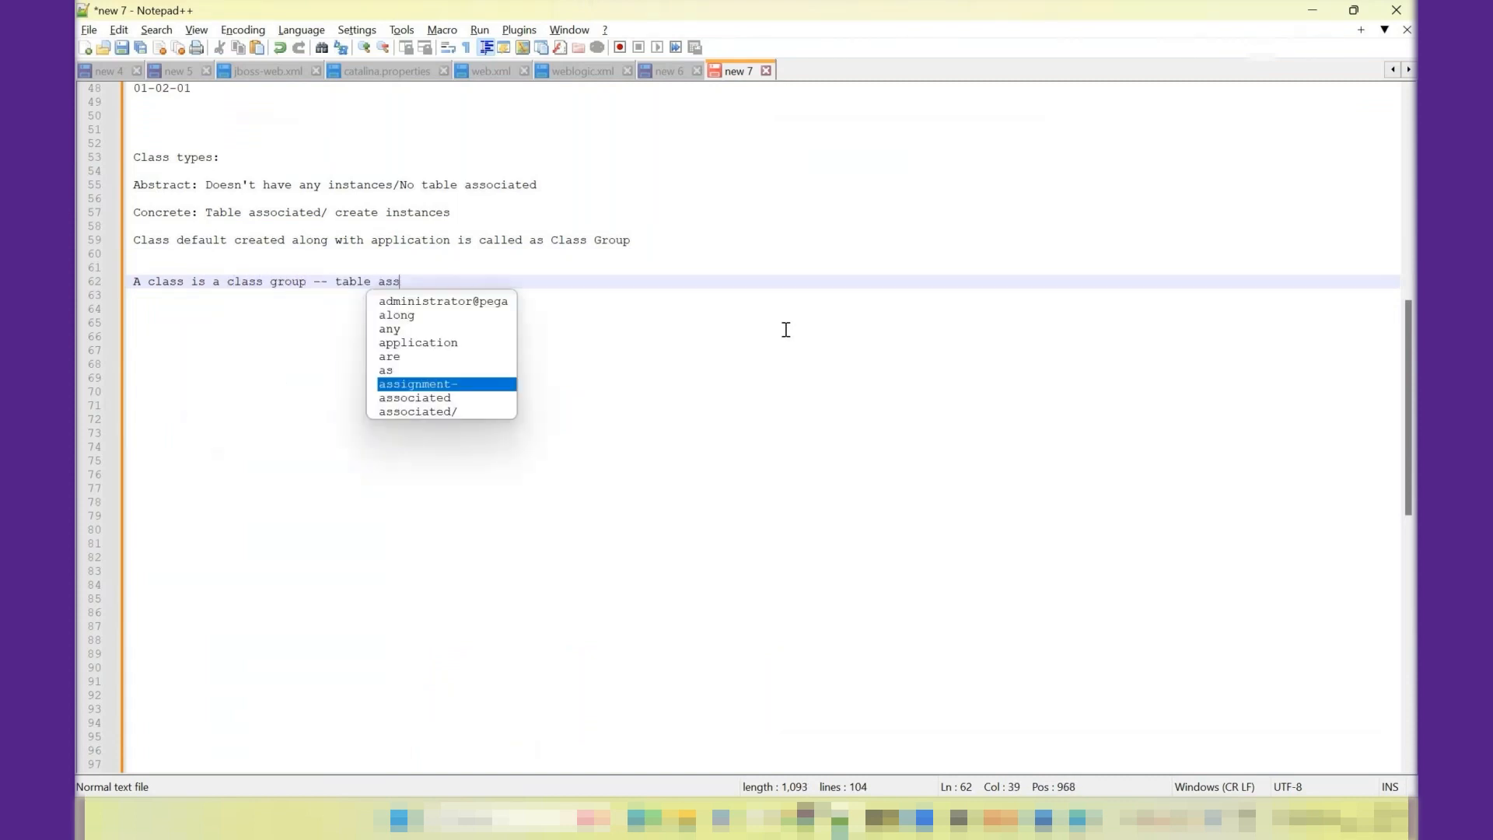
pyautogui.write('ocaited')
pyautogui.press('BackSpace')
pyautogui.press('BackSpace')
pyautogui.press('BackSpace')
pyautogui.press('BackSpace')
pyautogui.press('BackSpace')
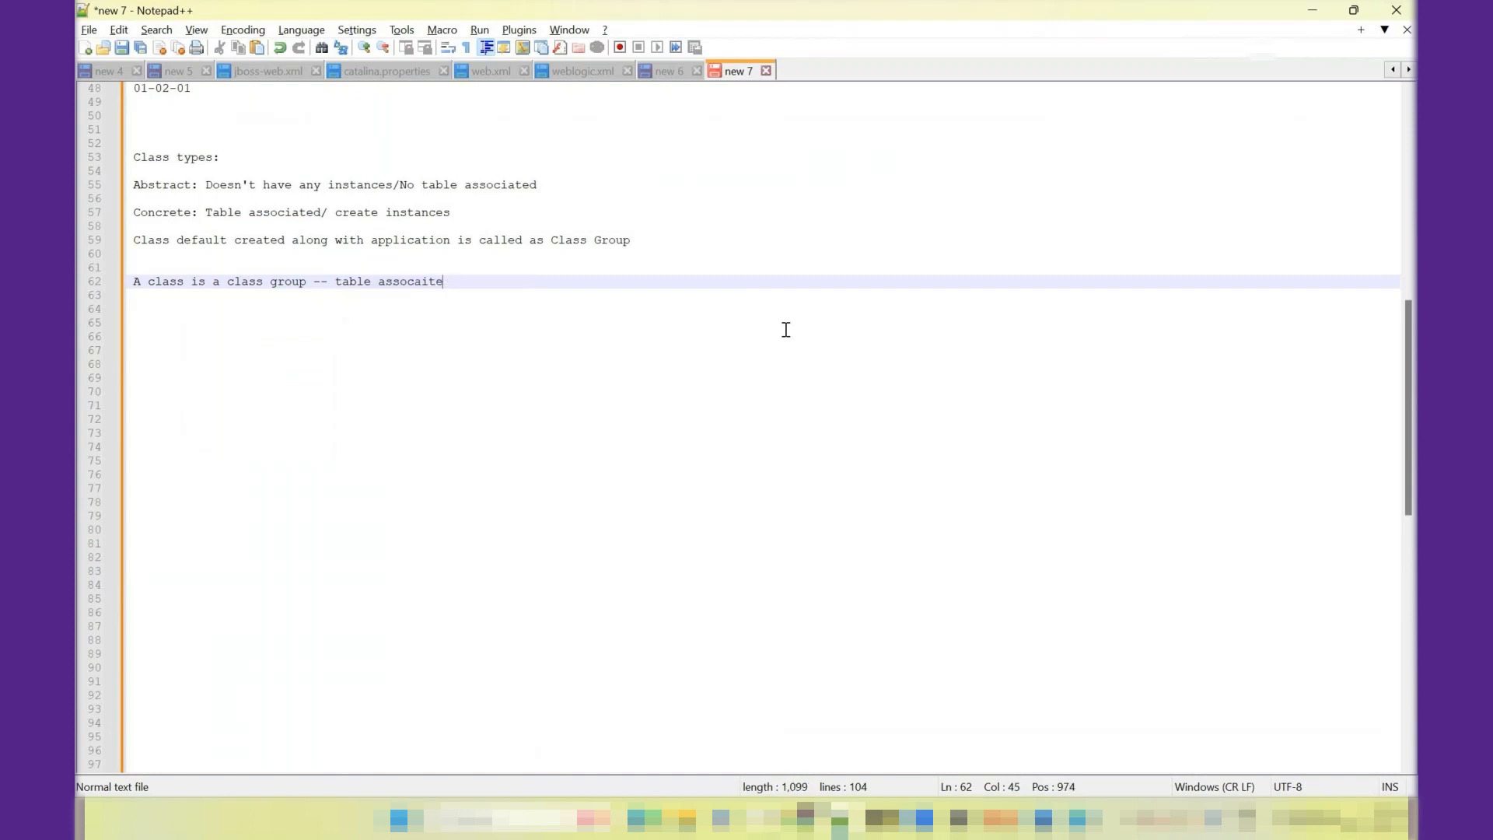
pyautogui.write('iated for that cl')
pyautogui.press('Return')
pyautogui.press('Return')
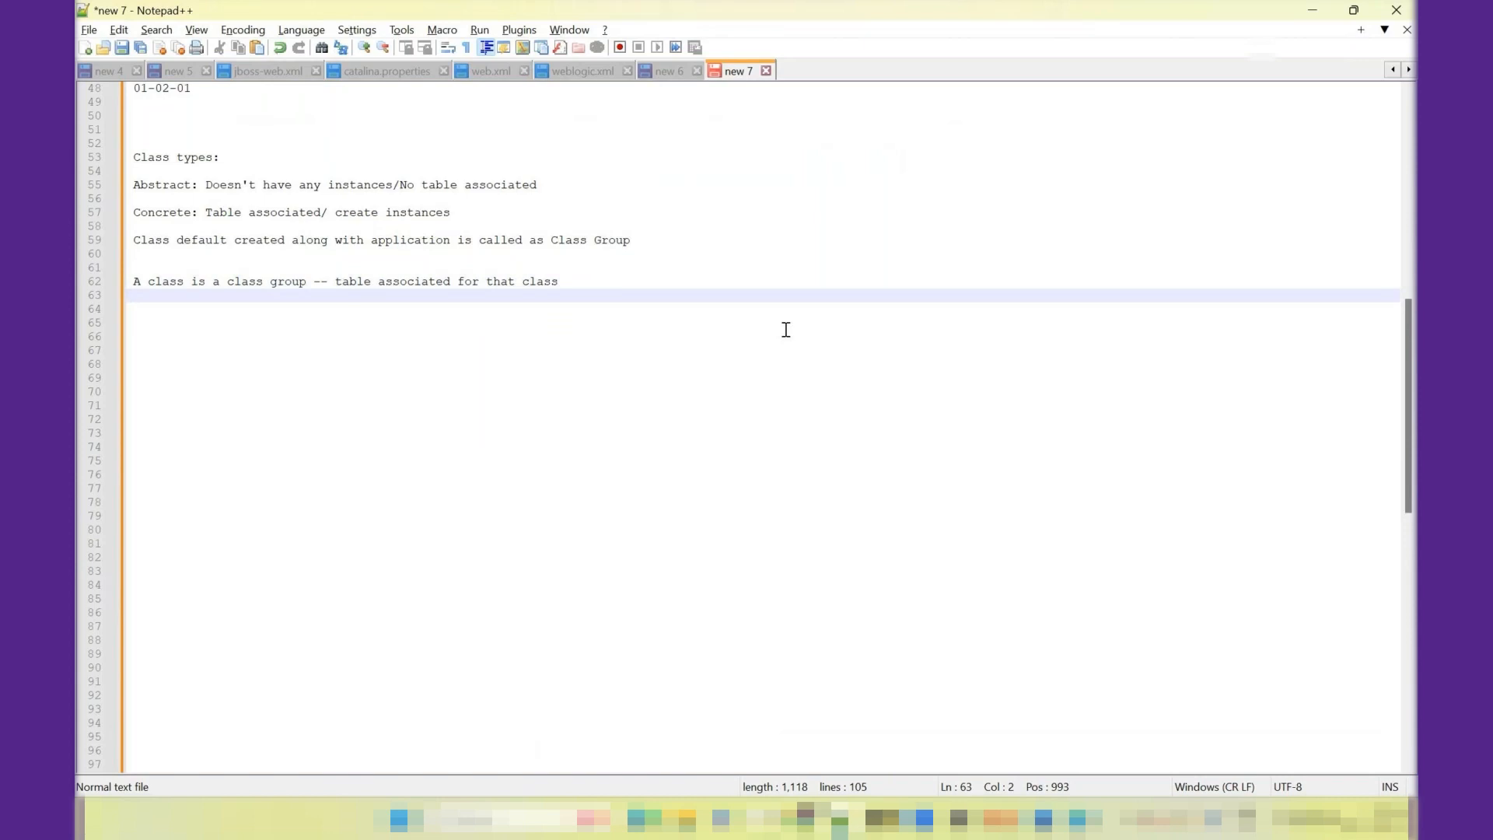
# - Add the line "---Table can be shared to other classes." directly beneath the note about a class being a class group
pyautogui.write('---Table can be shar')
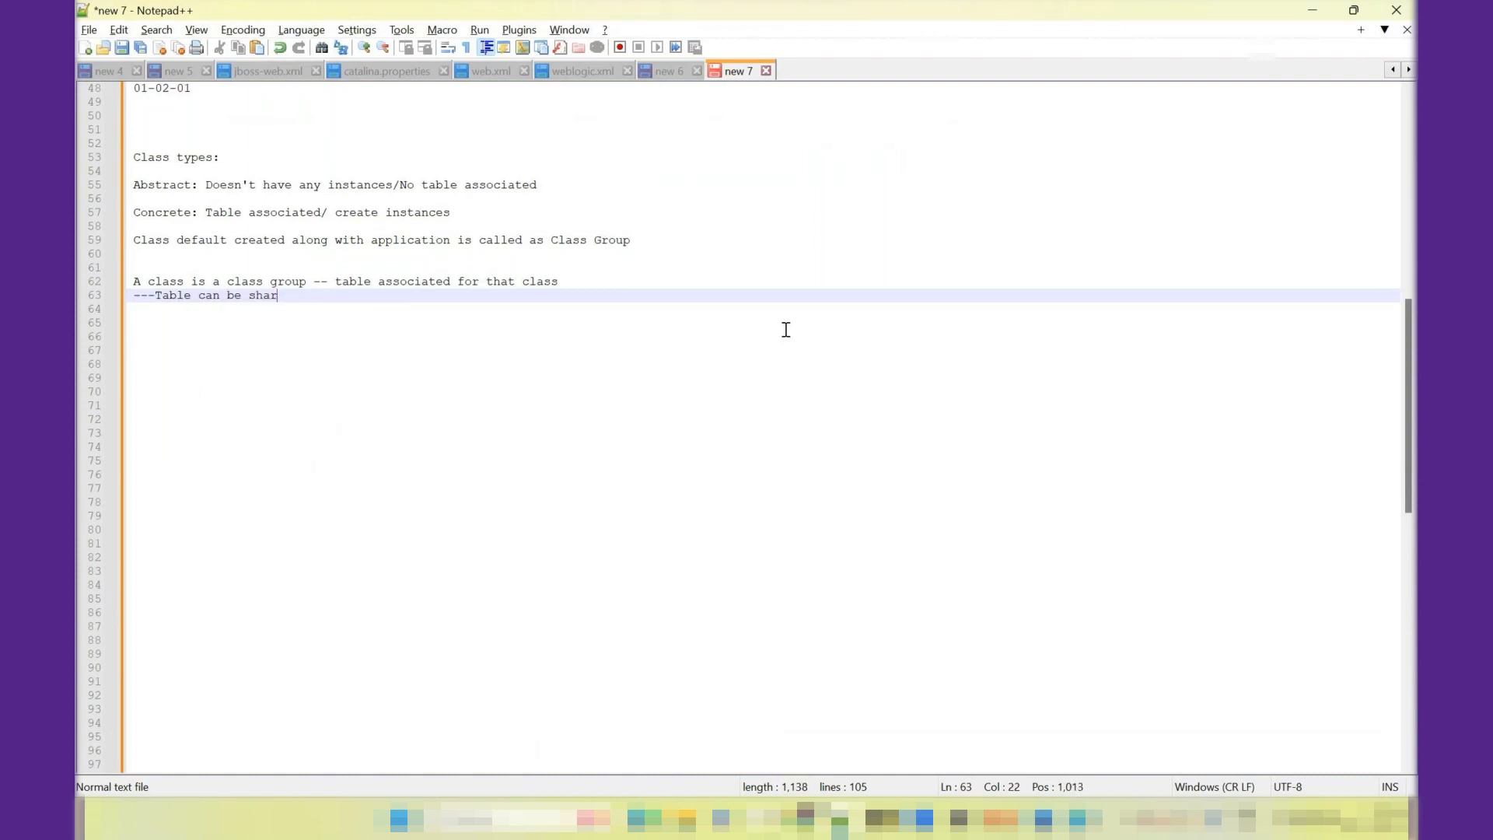
pyautogui.write('ed to other classes.')
pyautogui.press('Return')
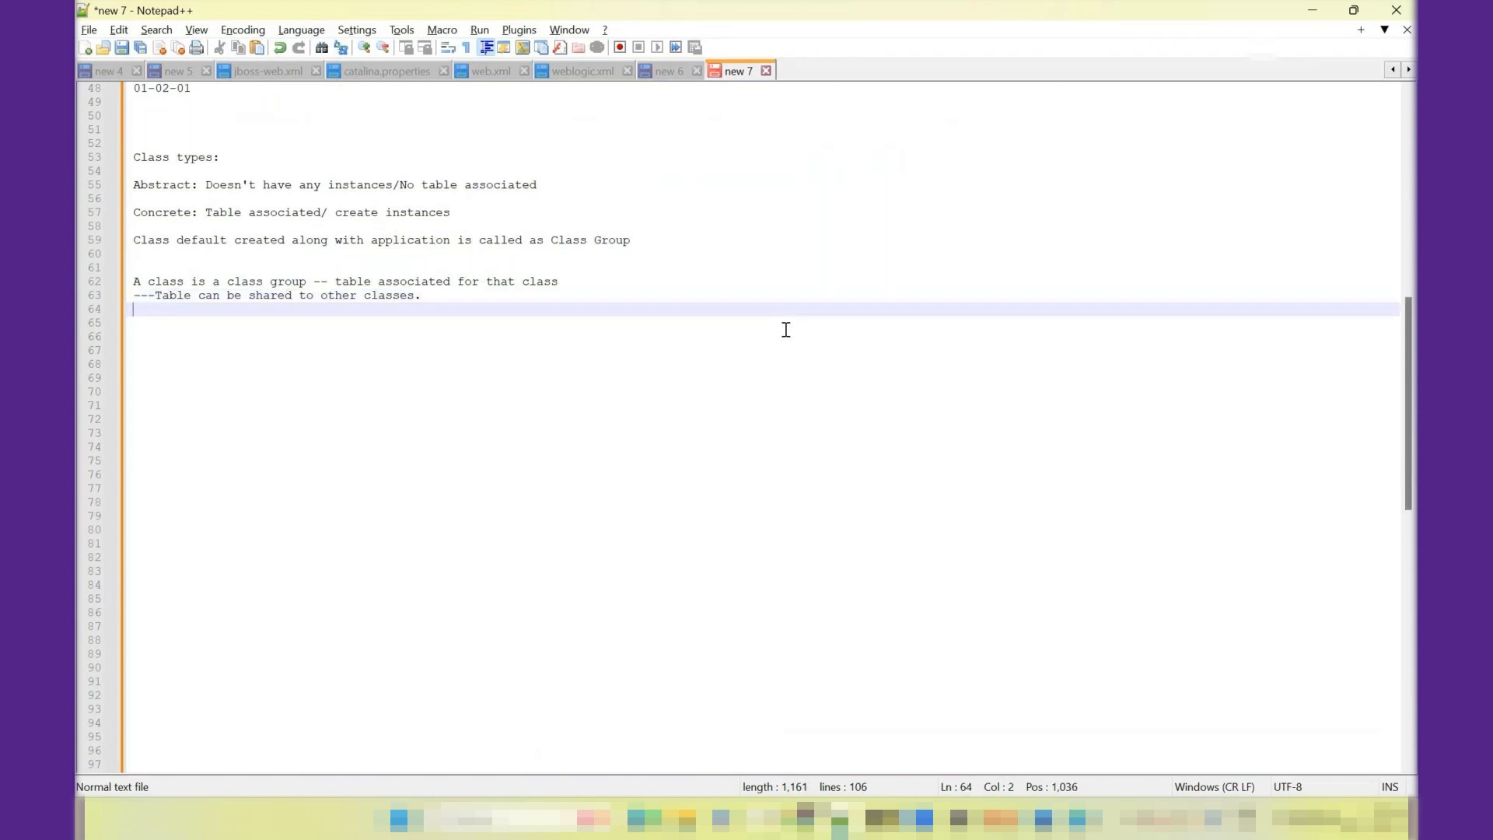
pyautogui.press('Return')
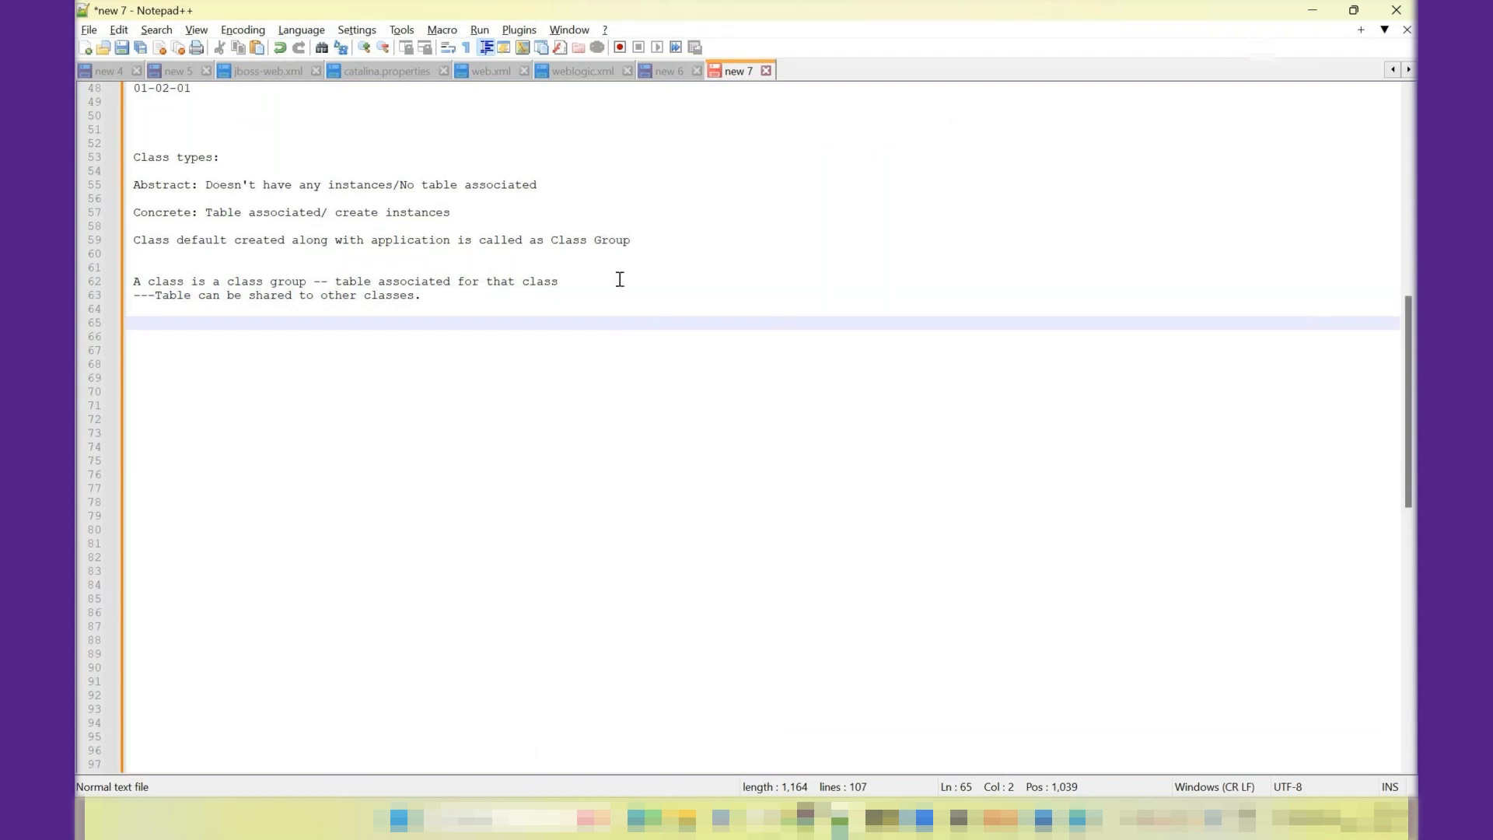
pyautogui.click(580, 286)
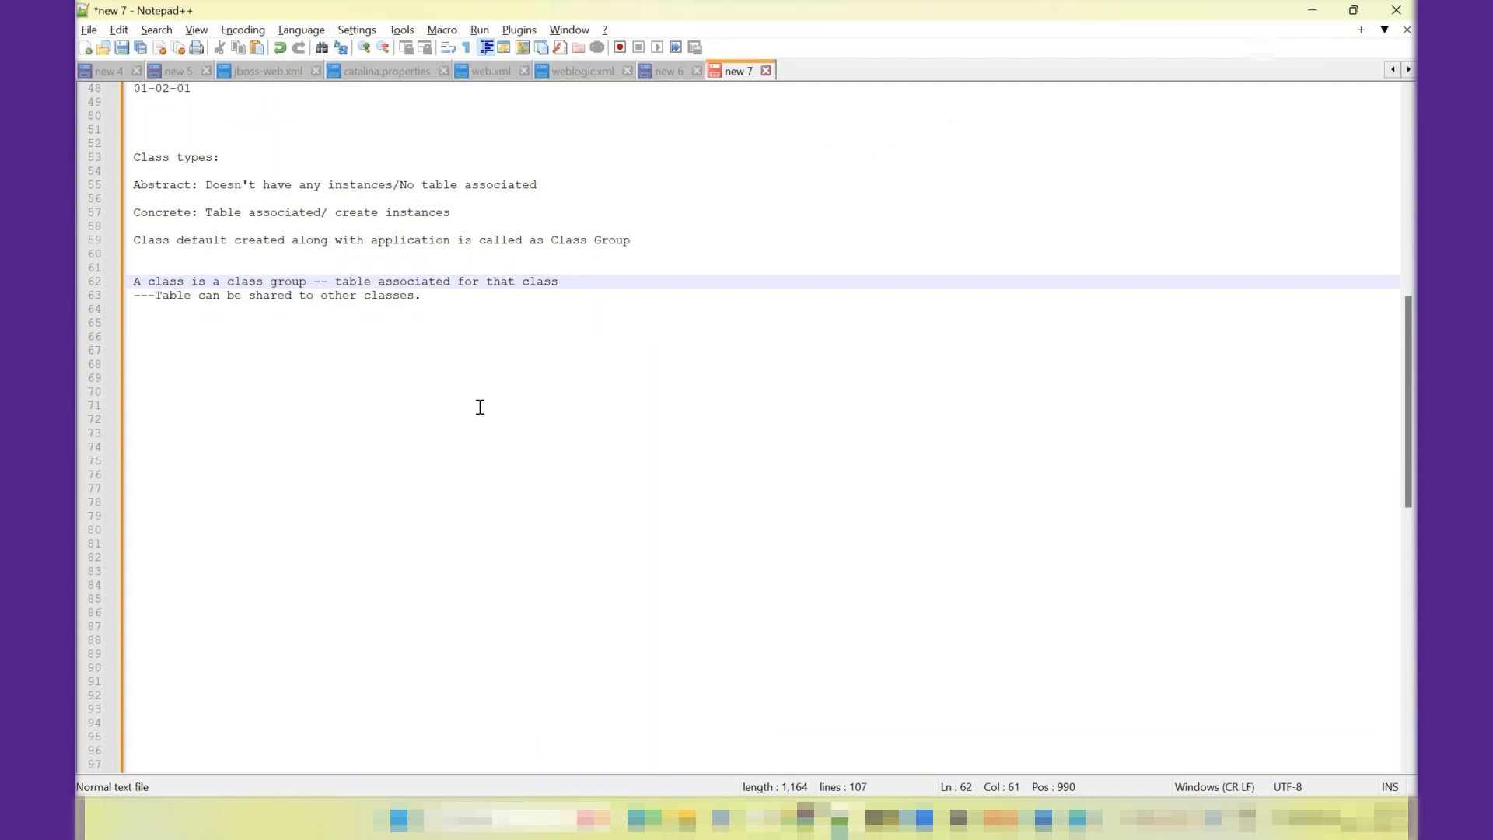
# - Write the example "Class A- is a class group -- table_a" below the table sharing note, separated by blank lines
pyautogui.click(477, 306)
pyautogui.press('Return')
pyautogui.press('Return')
pyautogui.write('C')
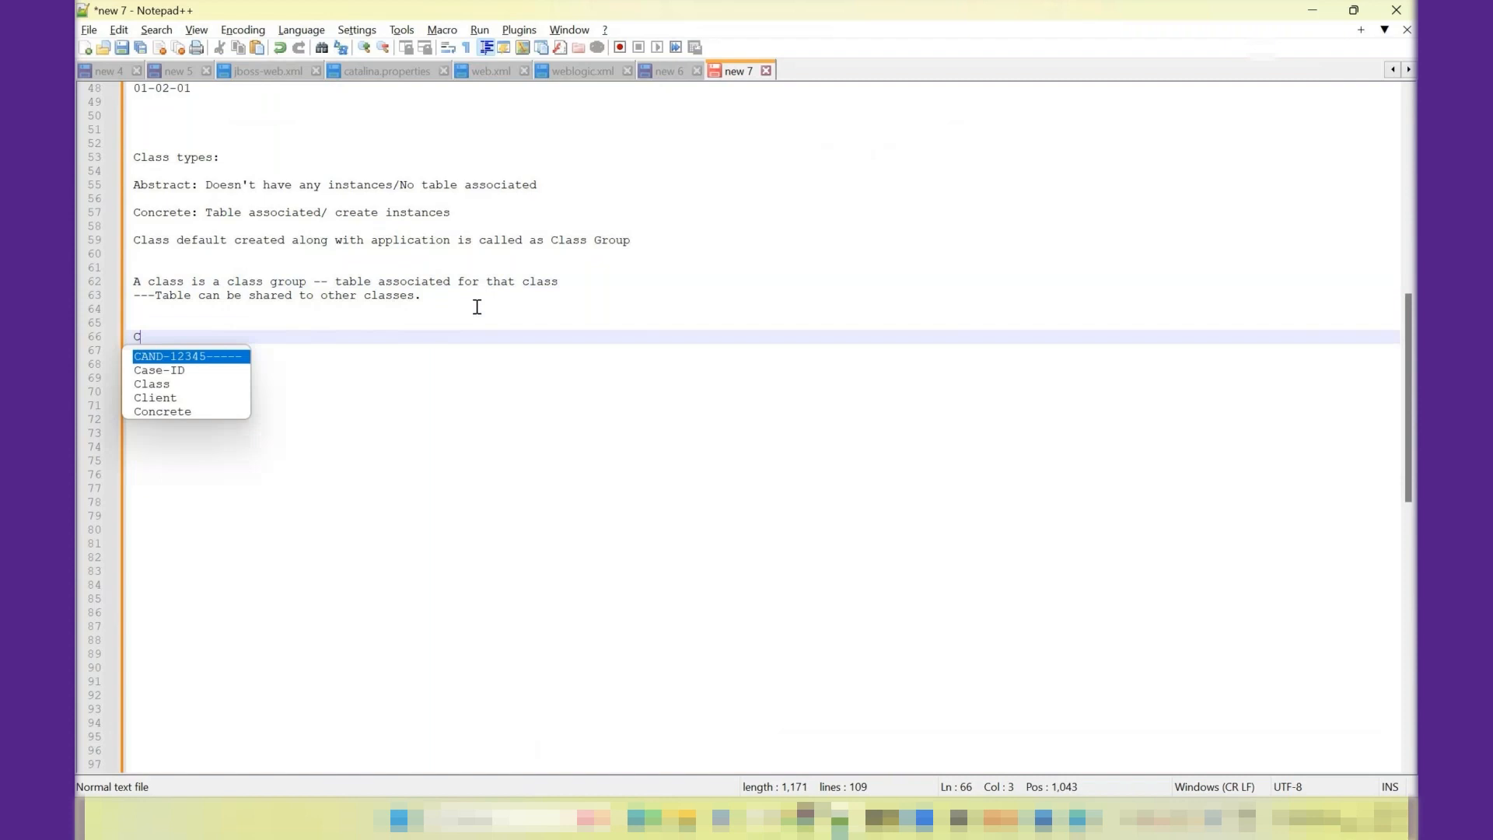
pyautogui.write('lass A-')
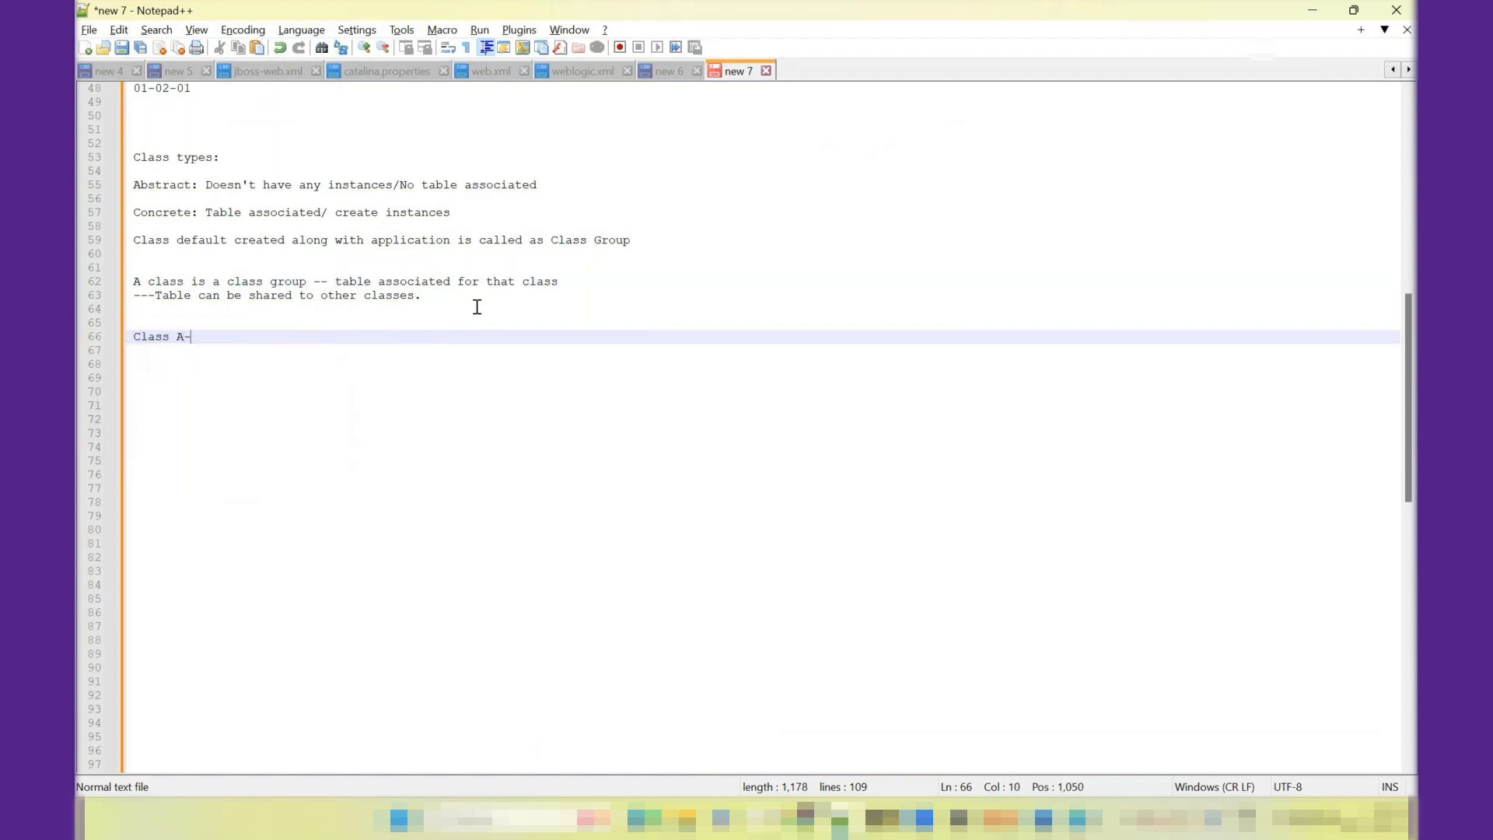
pyautogui.write(' is')
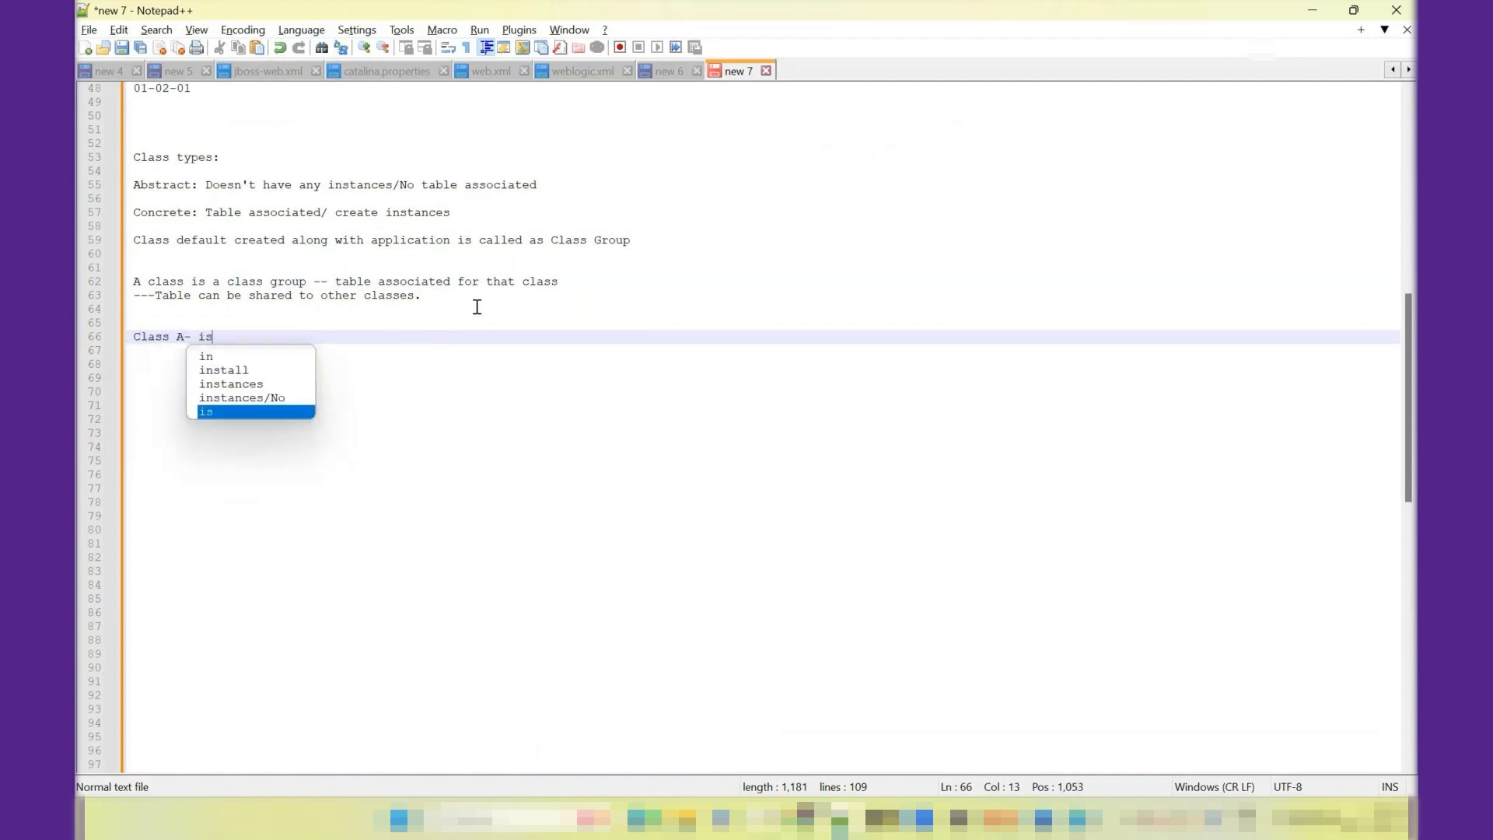
pyautogui.write(' a class ')
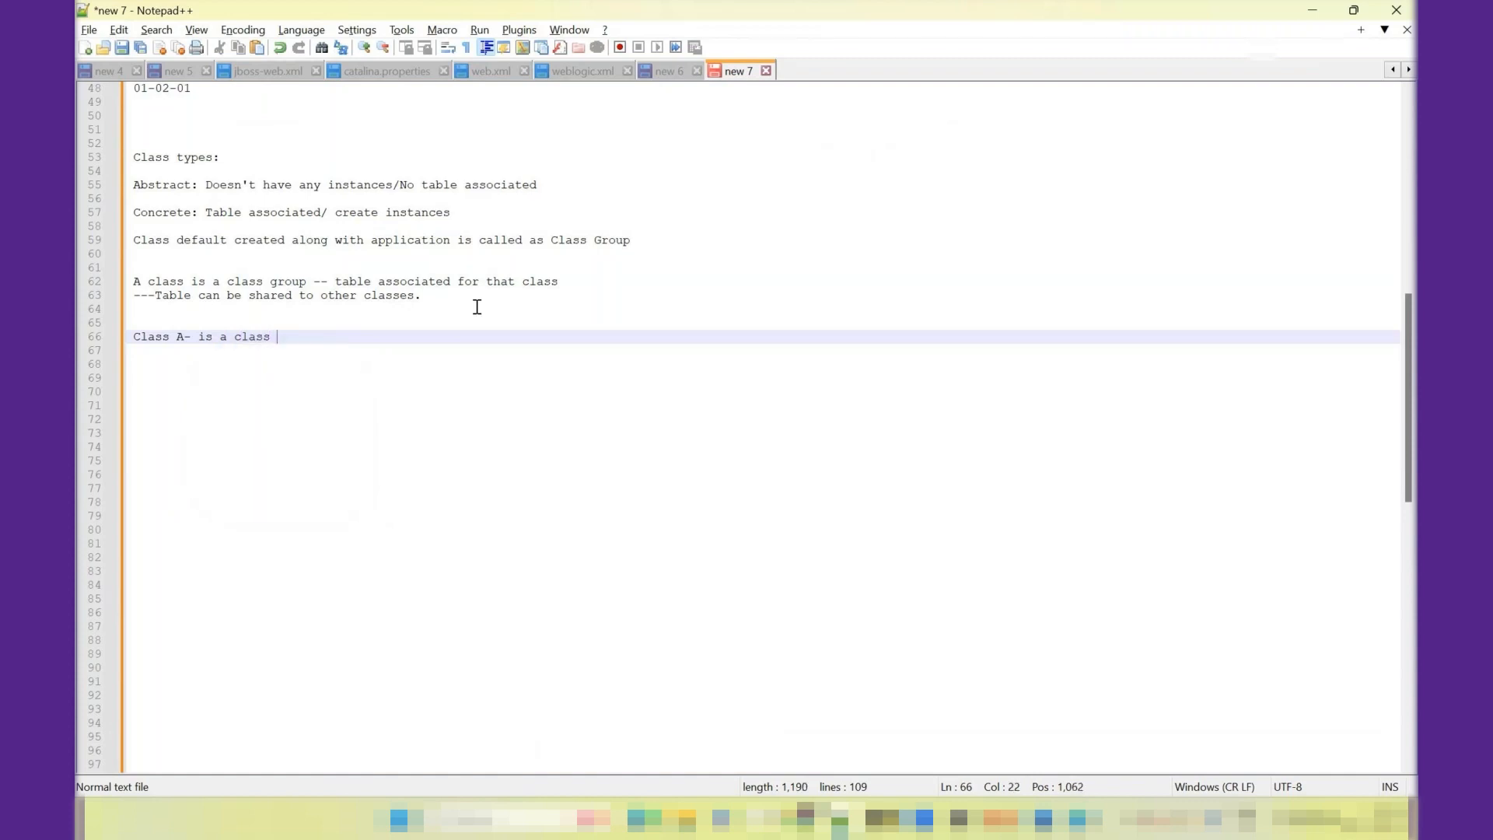
pyautogui.write('group -- T')
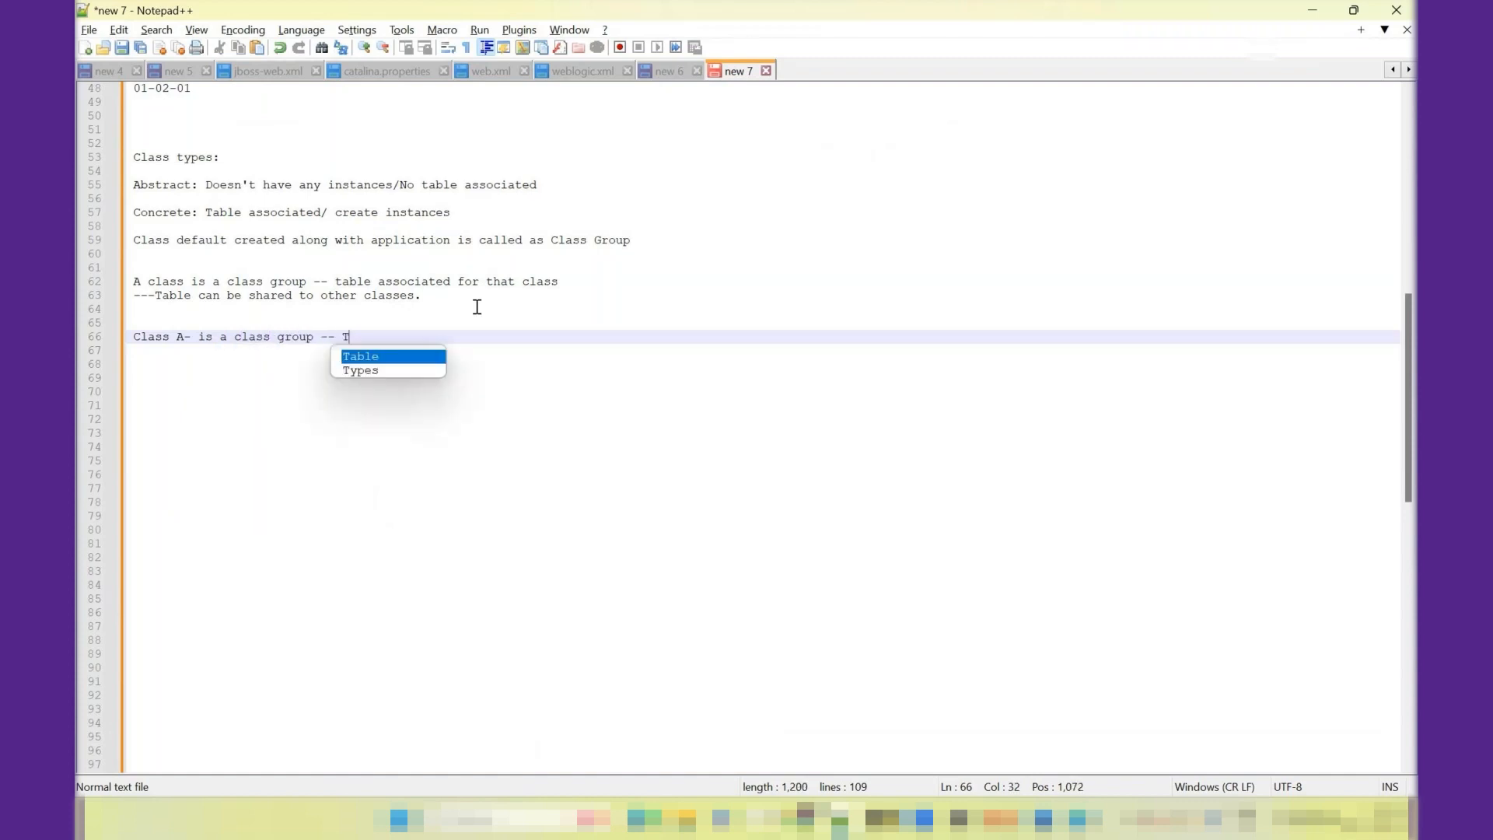
pyautogui.press('BackSpace')
pyautogui.write('table')
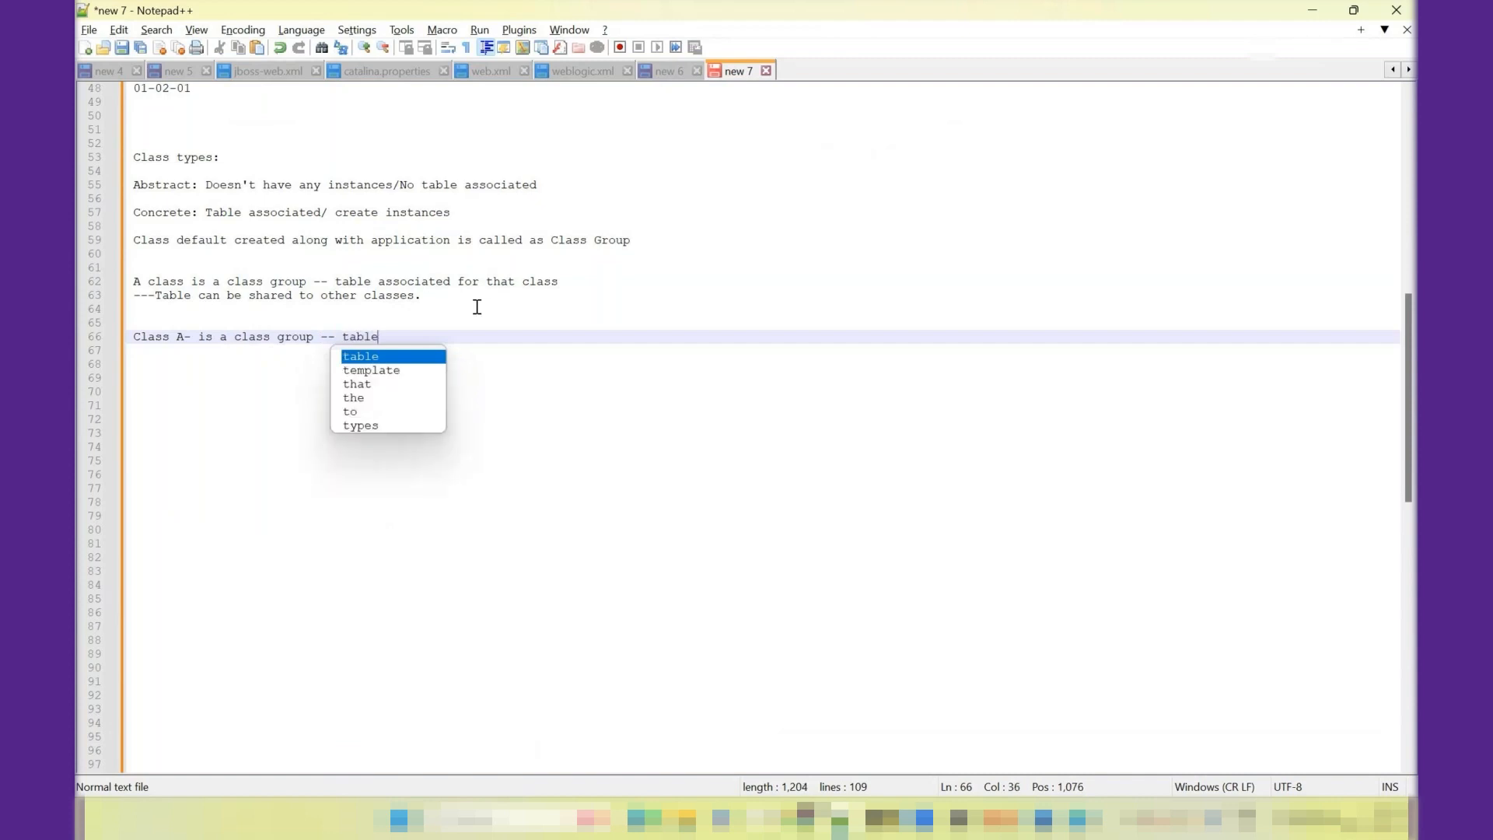
pyautogui.write('_a')
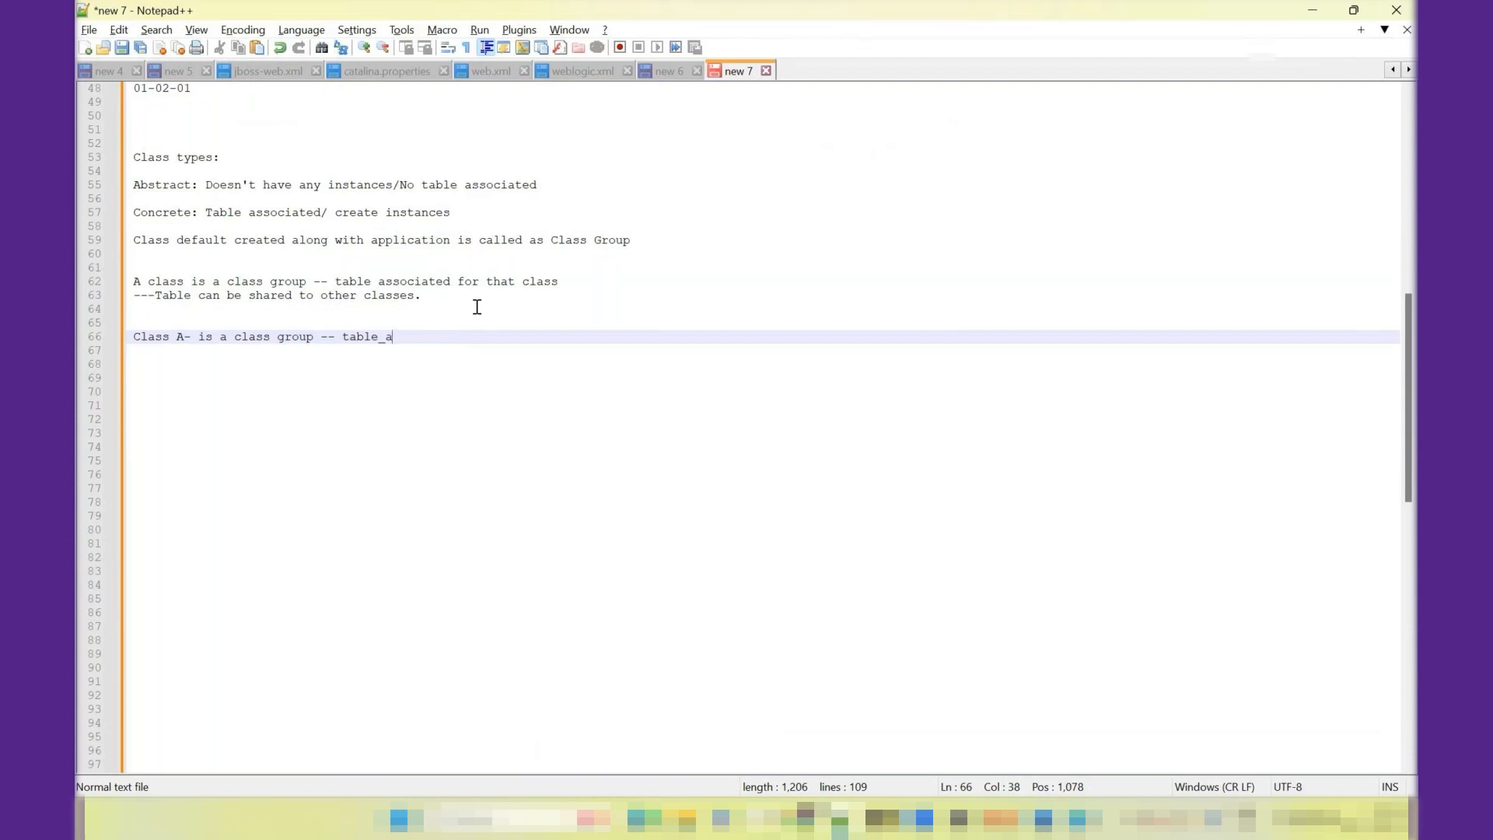
pyautogui.hotkey('shift', 'Left')
pyautogui.hotkey('shift', 'Left')
pyautogui.hotkey('shift', 'Left')
pyautogui.hotkey('shift', 'Left')
pyautogui.hotkey('shift', 'Left')
pyautogui.hotkey('shift', 'Left')
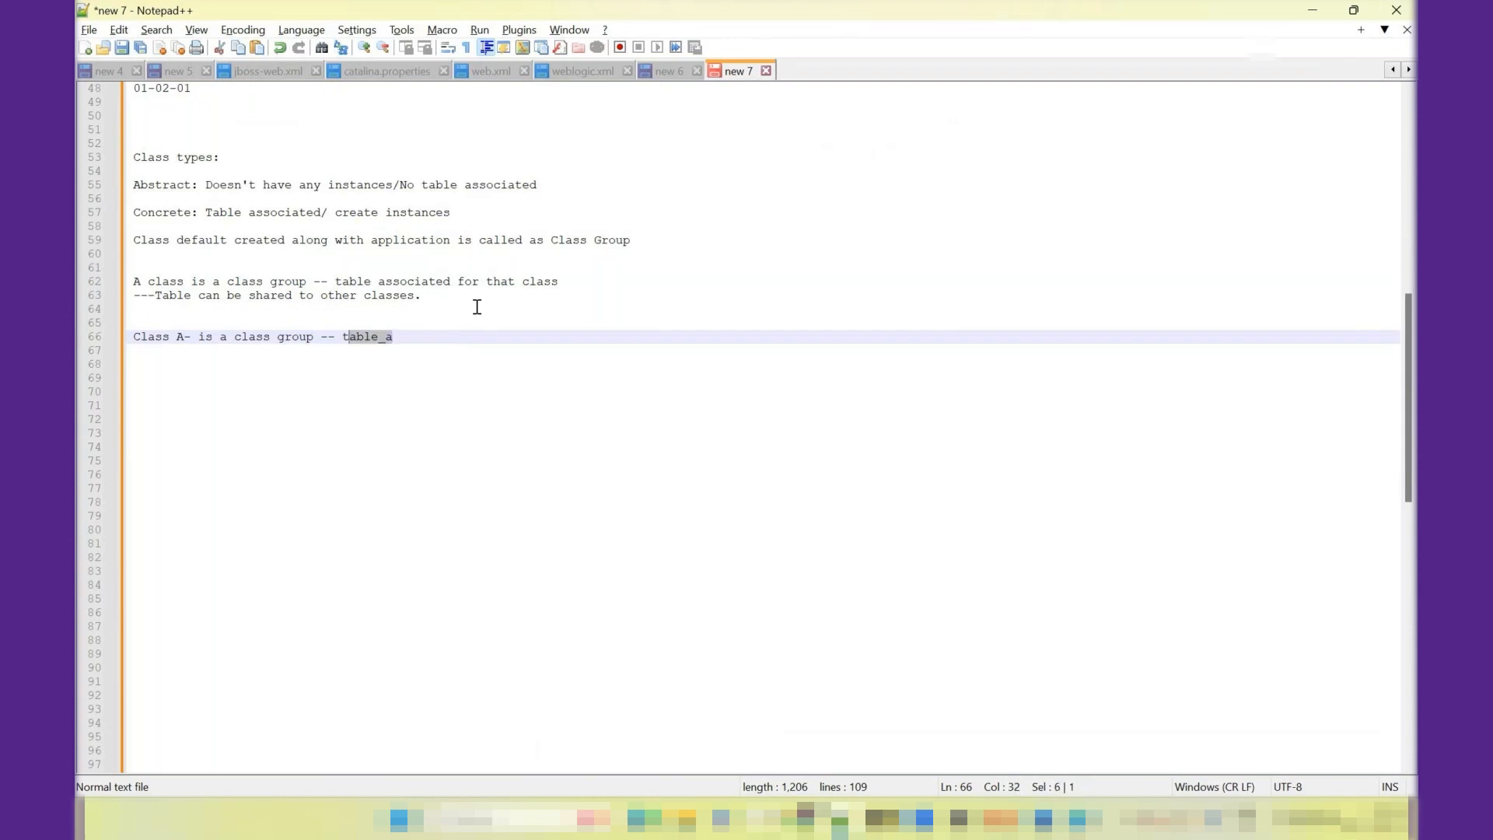
# - Add a "Class B -" example two lines below Class A, with a dashed line leading to table_a
pyautogui.press('End')
pyautogui.press('Return')
pyautogui.press('Return')
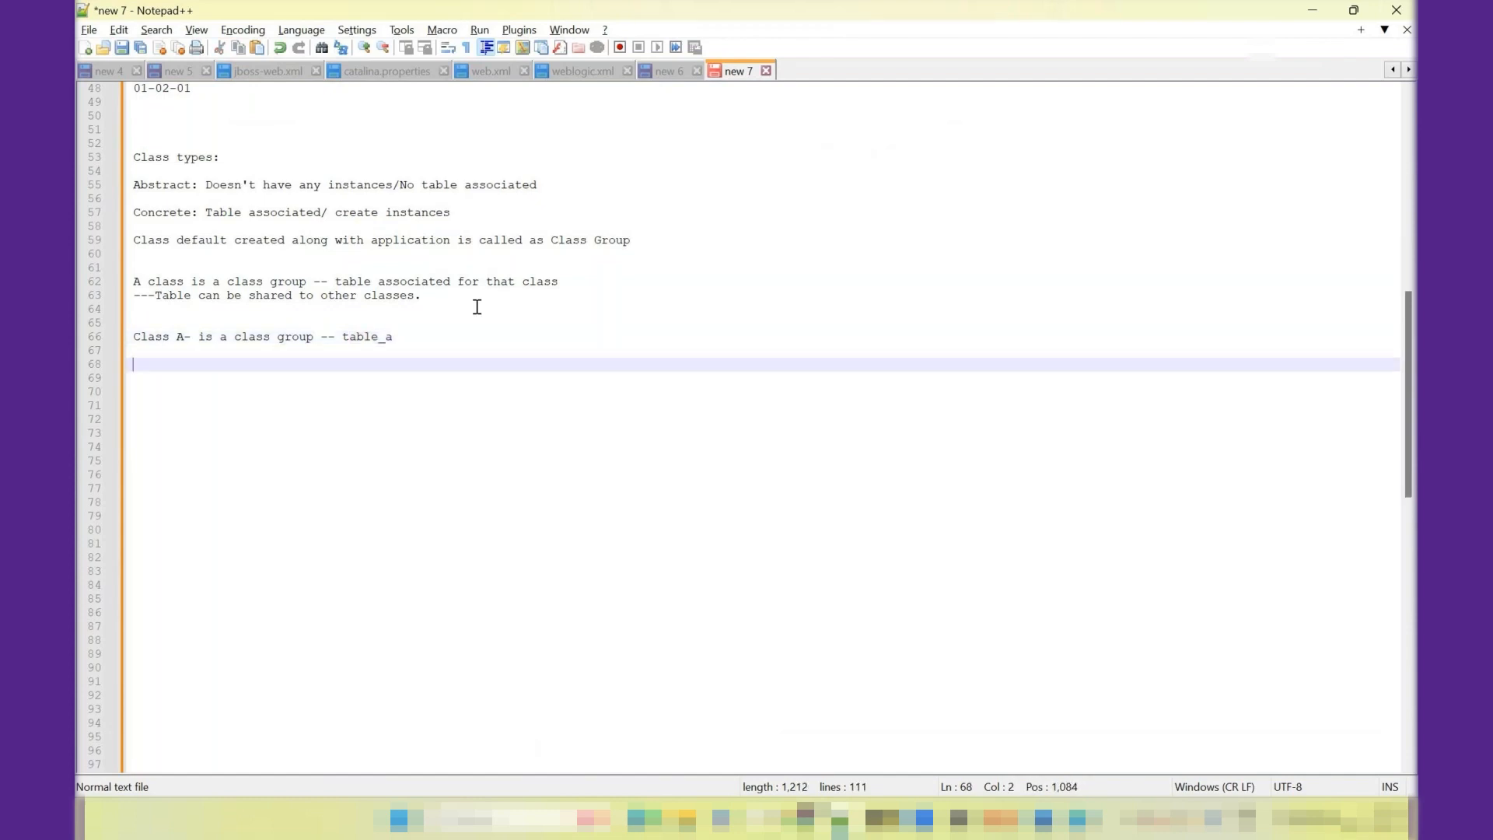
pyautogui.write('Class B -  ------- table_a')
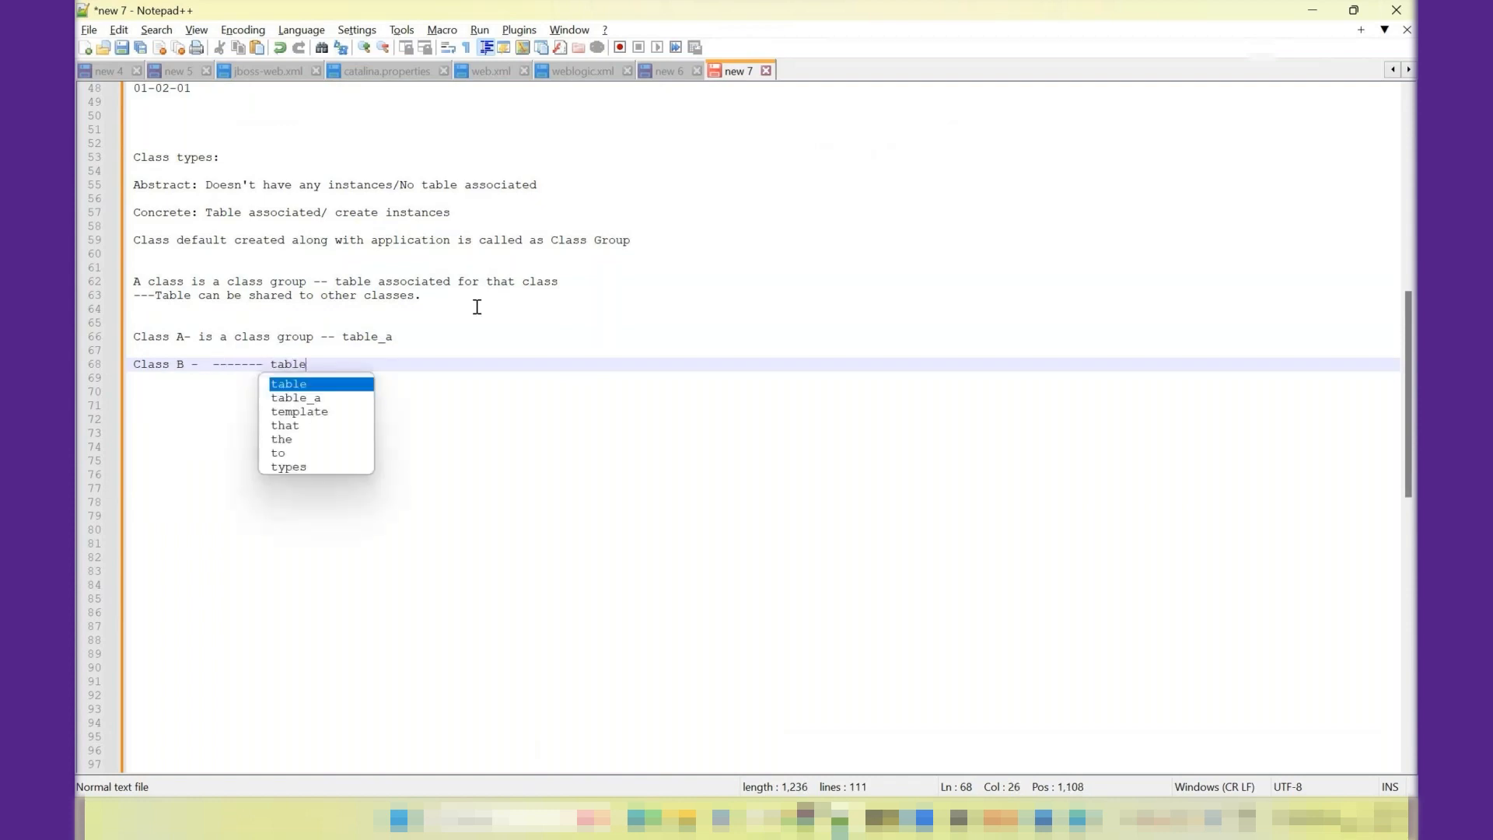
pyautogui.click(192, 398)
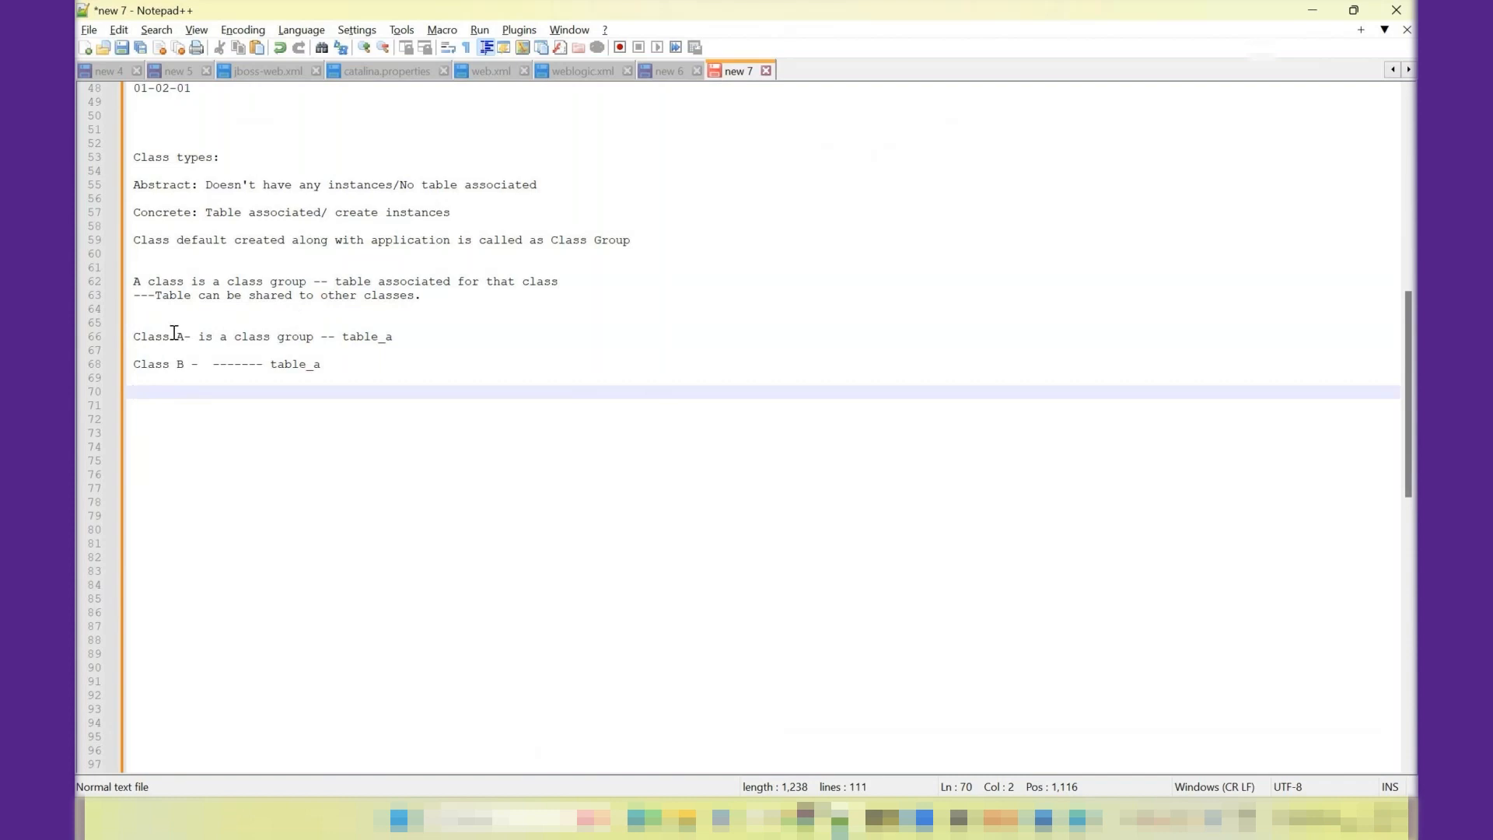
# - Insert "belongs to a class group" into the Class B line and shorten its dashes before table_a
pyautogui.click(191, 363)
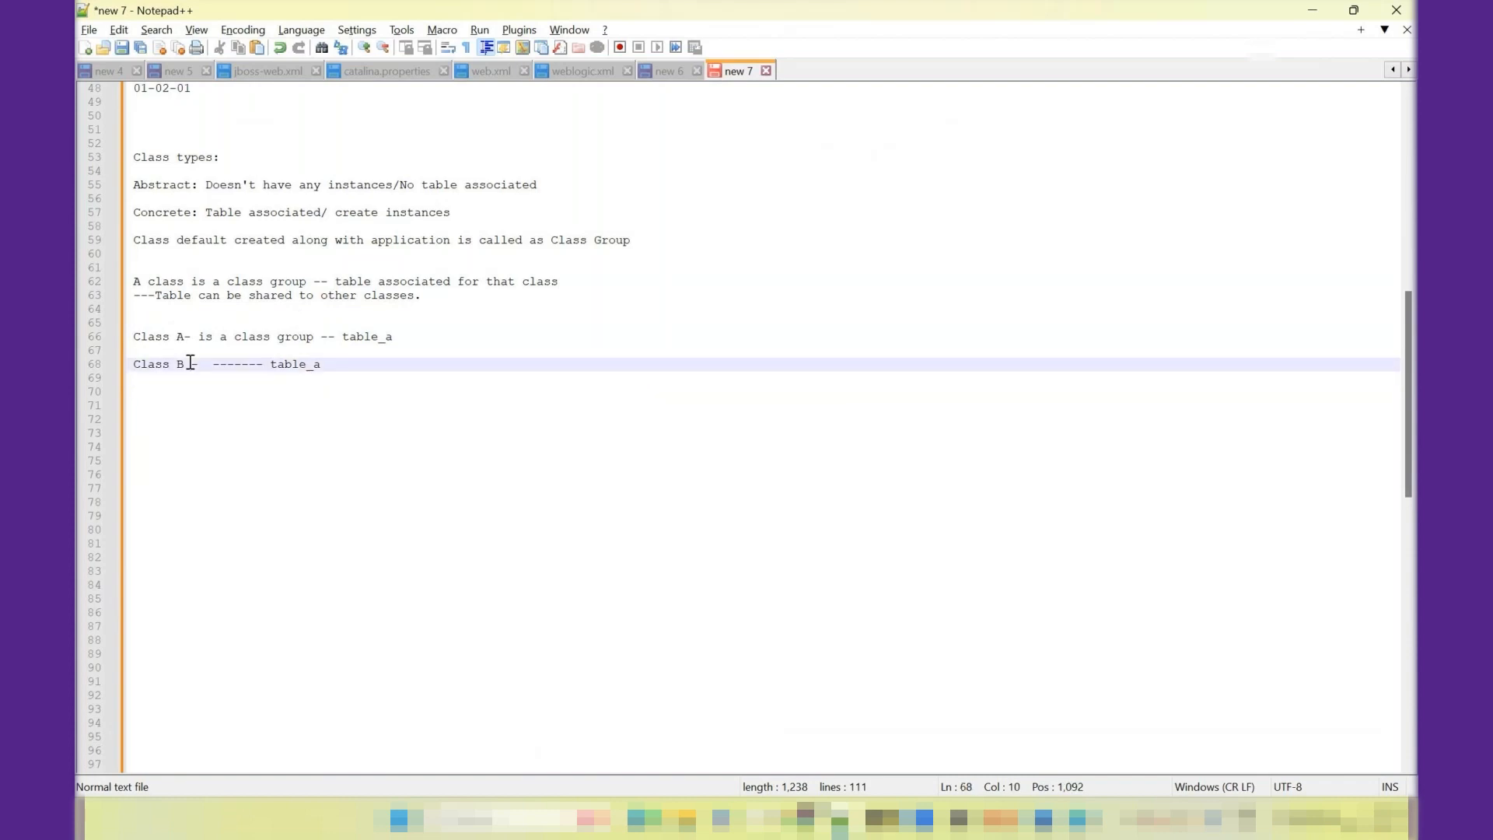
pyautogui.click(204, 363)
pyautogui.write('bel')
pyautogui.write('ongs to a class')
pyautogui.write(' group')
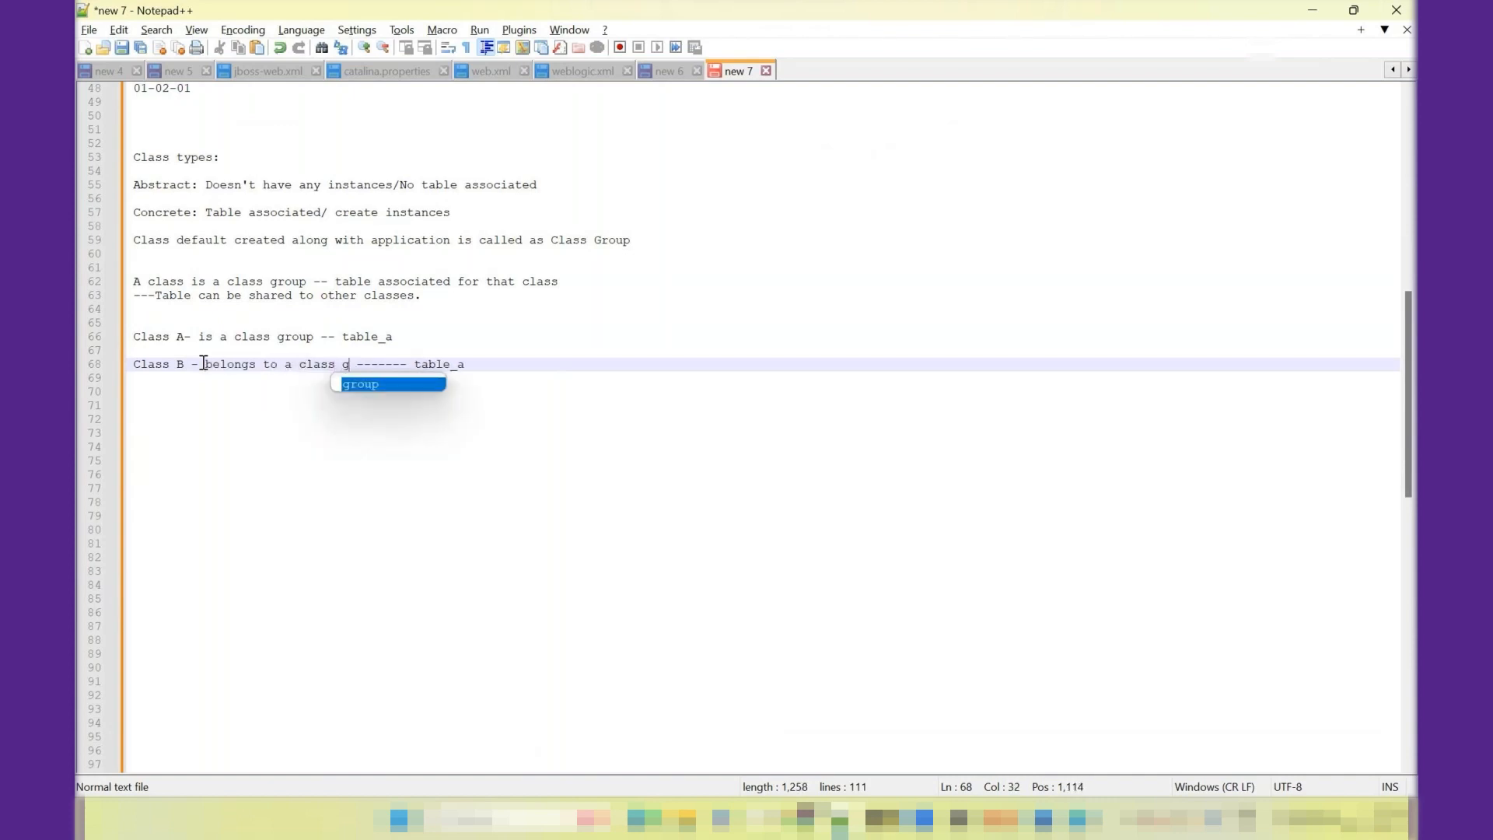
pyautogui.press('Delete')
pyautogui.press('Delete')
pyautogui.press('Delete')
pyautogui.press('Delete')
pyautogui.press('Delete')
# - Highlight parts of the Class A and Class B lines to compare their class group roles and shared table
pyautogui.moveTo(138, 336); pyautogui.dragTo(183, 337)
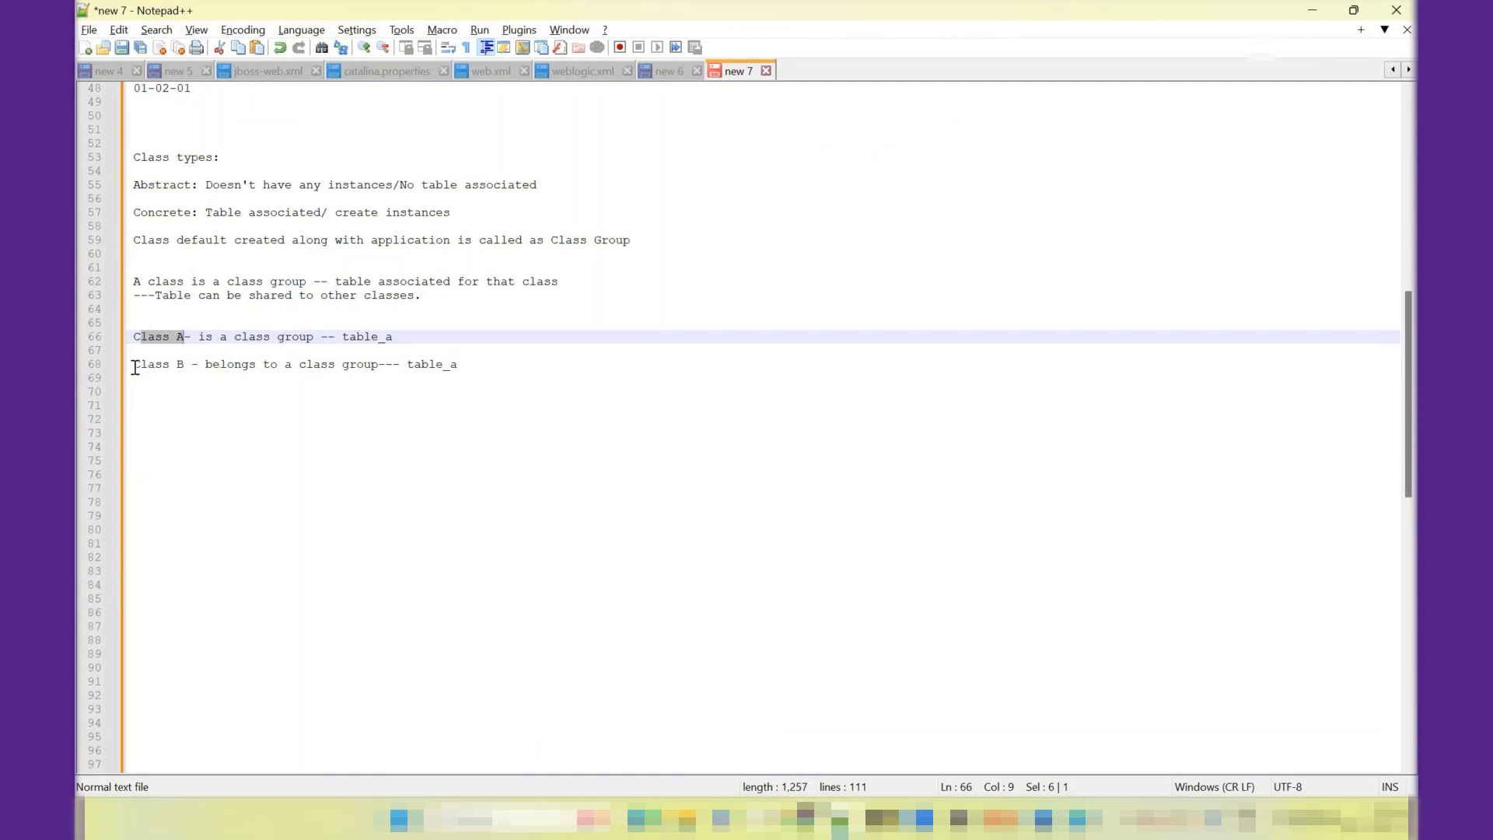
pyautogui.moveTo(135, 367); pyautogui.dragTo(379, 365)
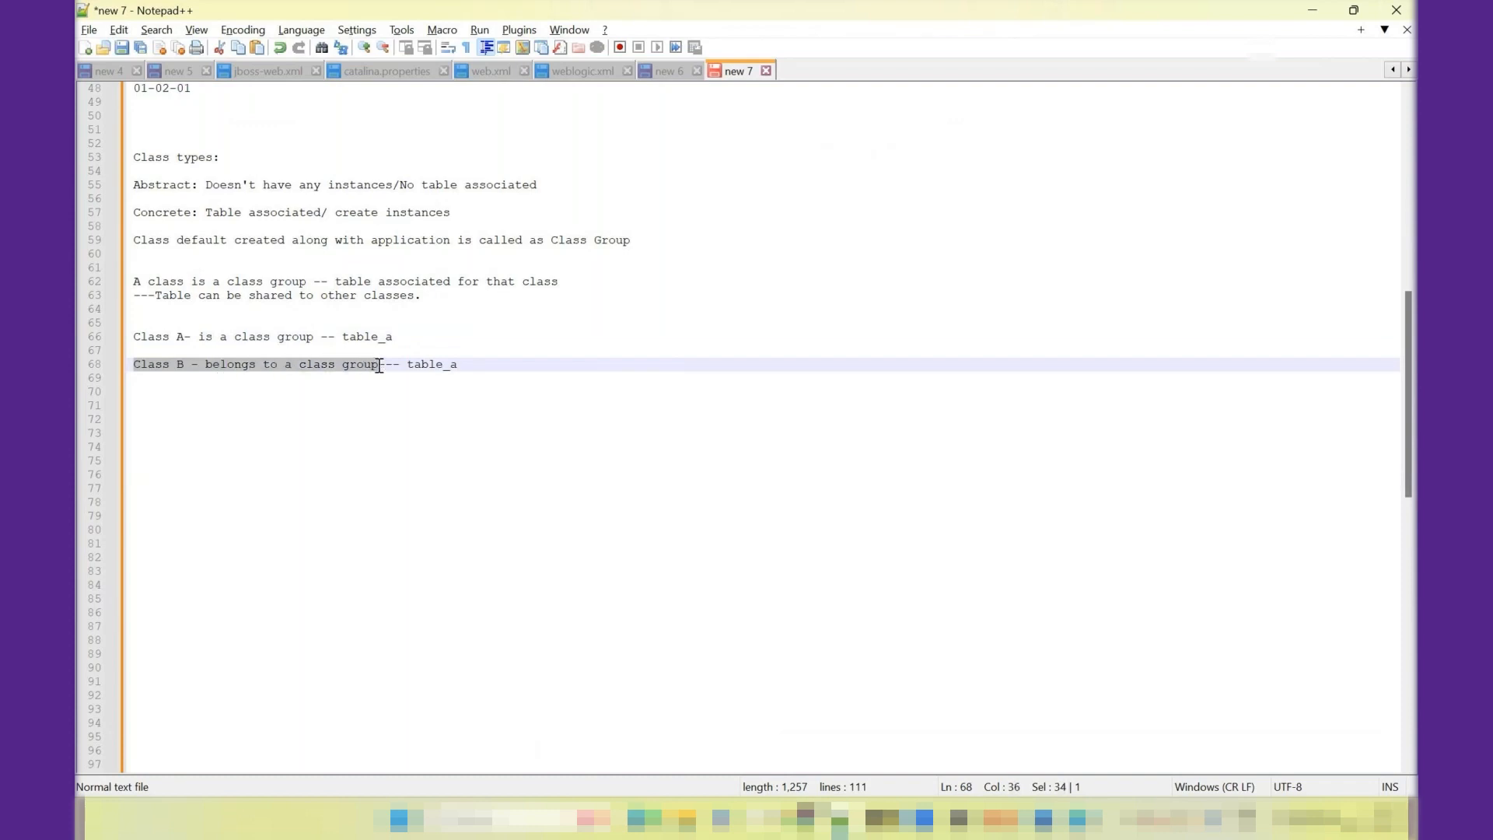
pyautogui.moveTo(206, 336); pyautogui.dragTo(315, 343)
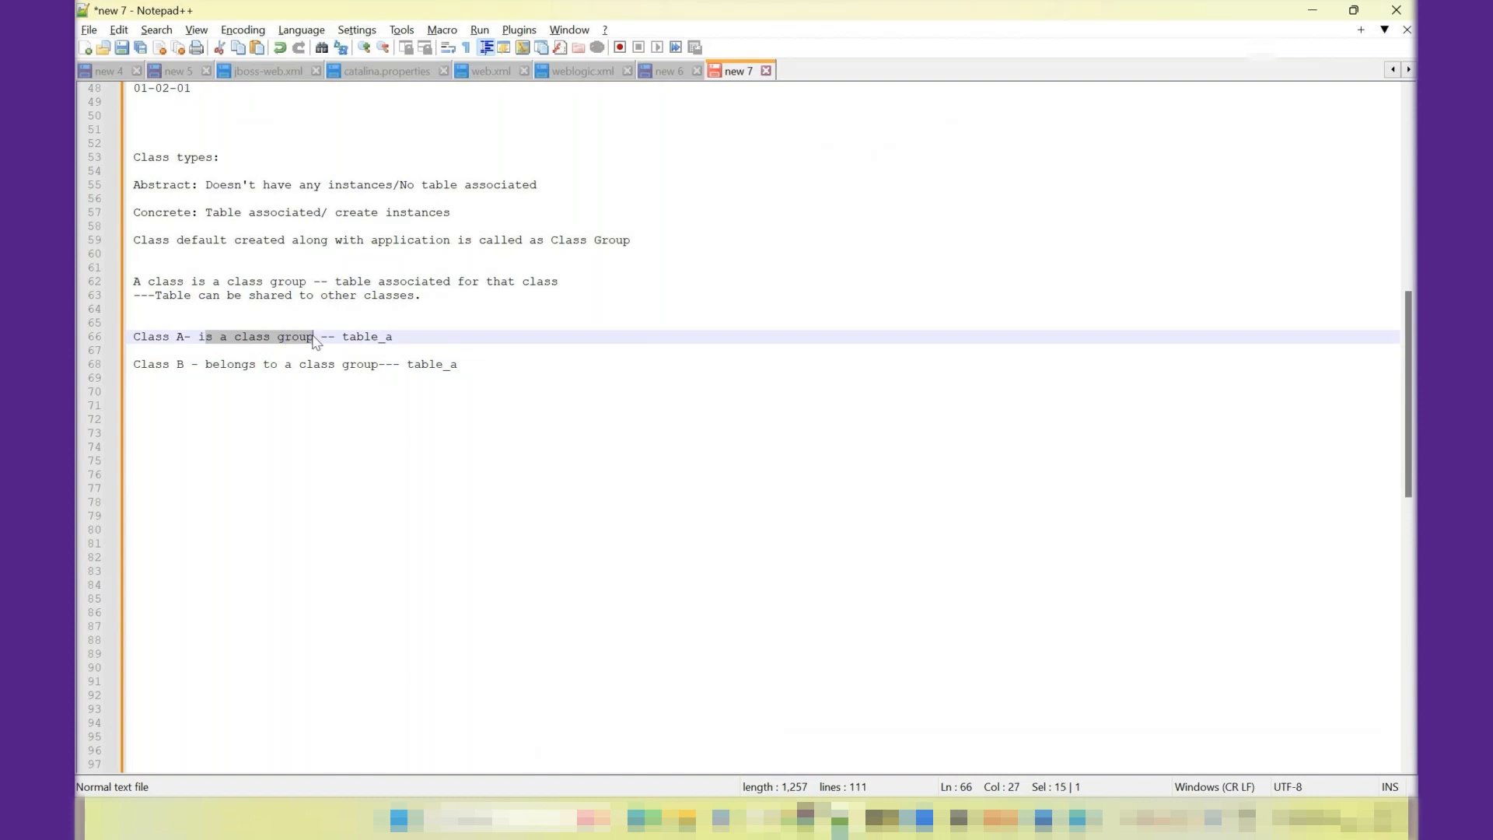
pyautogui.click(370, 337)
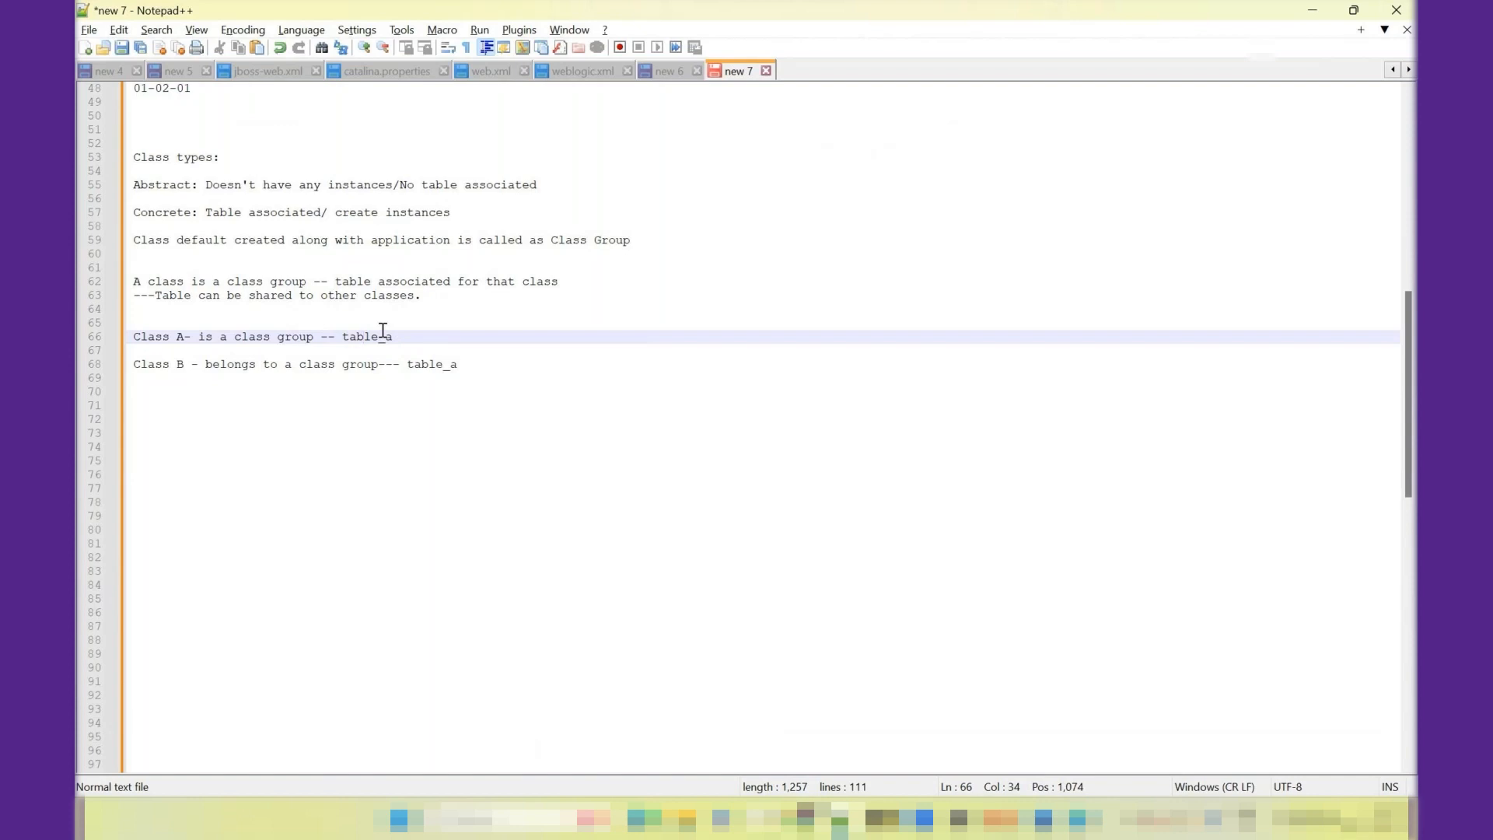
pyautogui.click(480, 358)
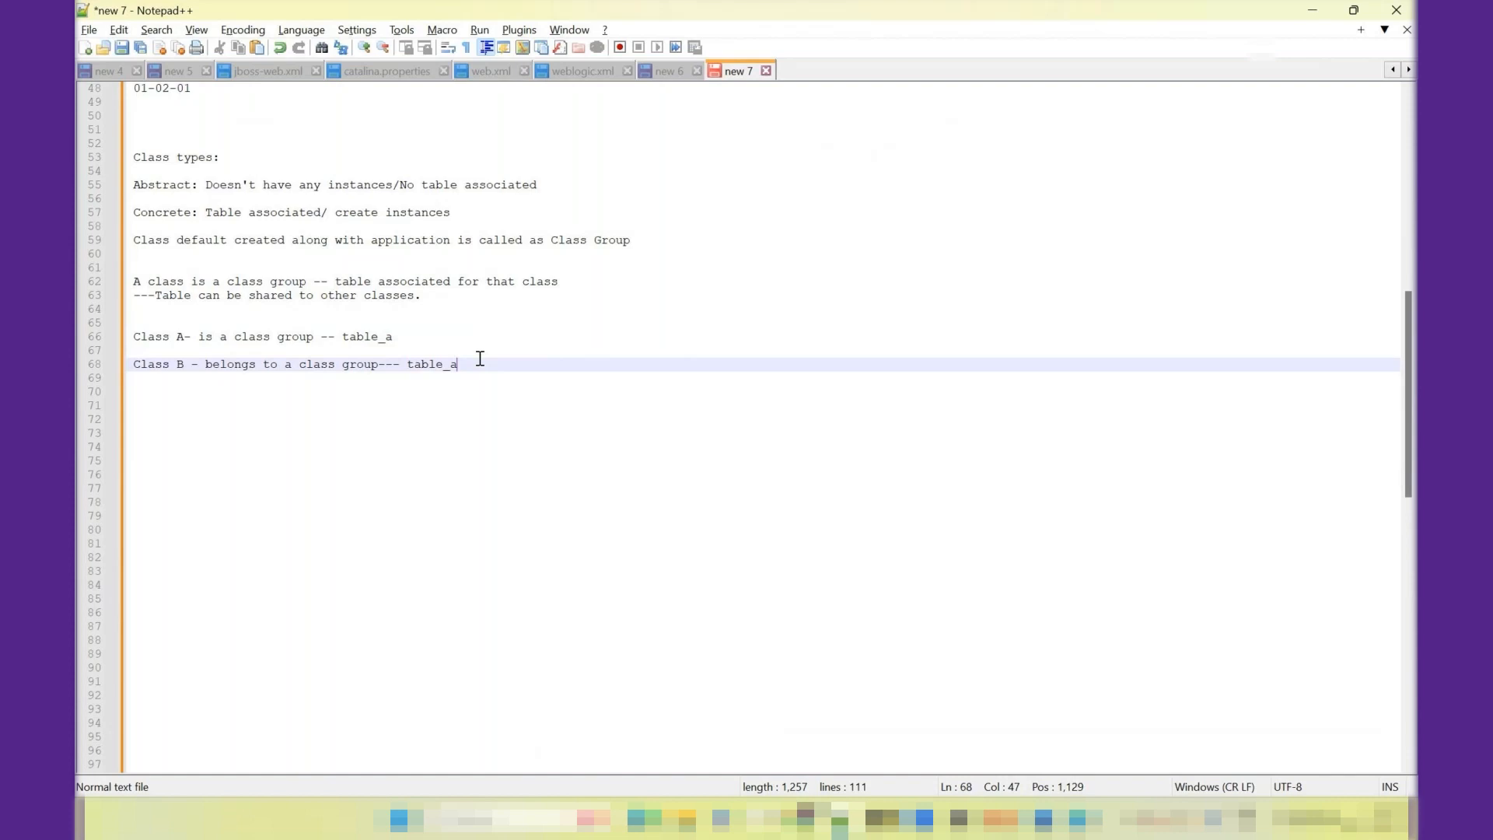
# - Switch to Pega Dev Studio and examine TCSL-FW-HRAppFW-Work's class group field under "belongs to a class group", then restore "is a class group"
pyautogui.hotkey('alt', 'Tab')
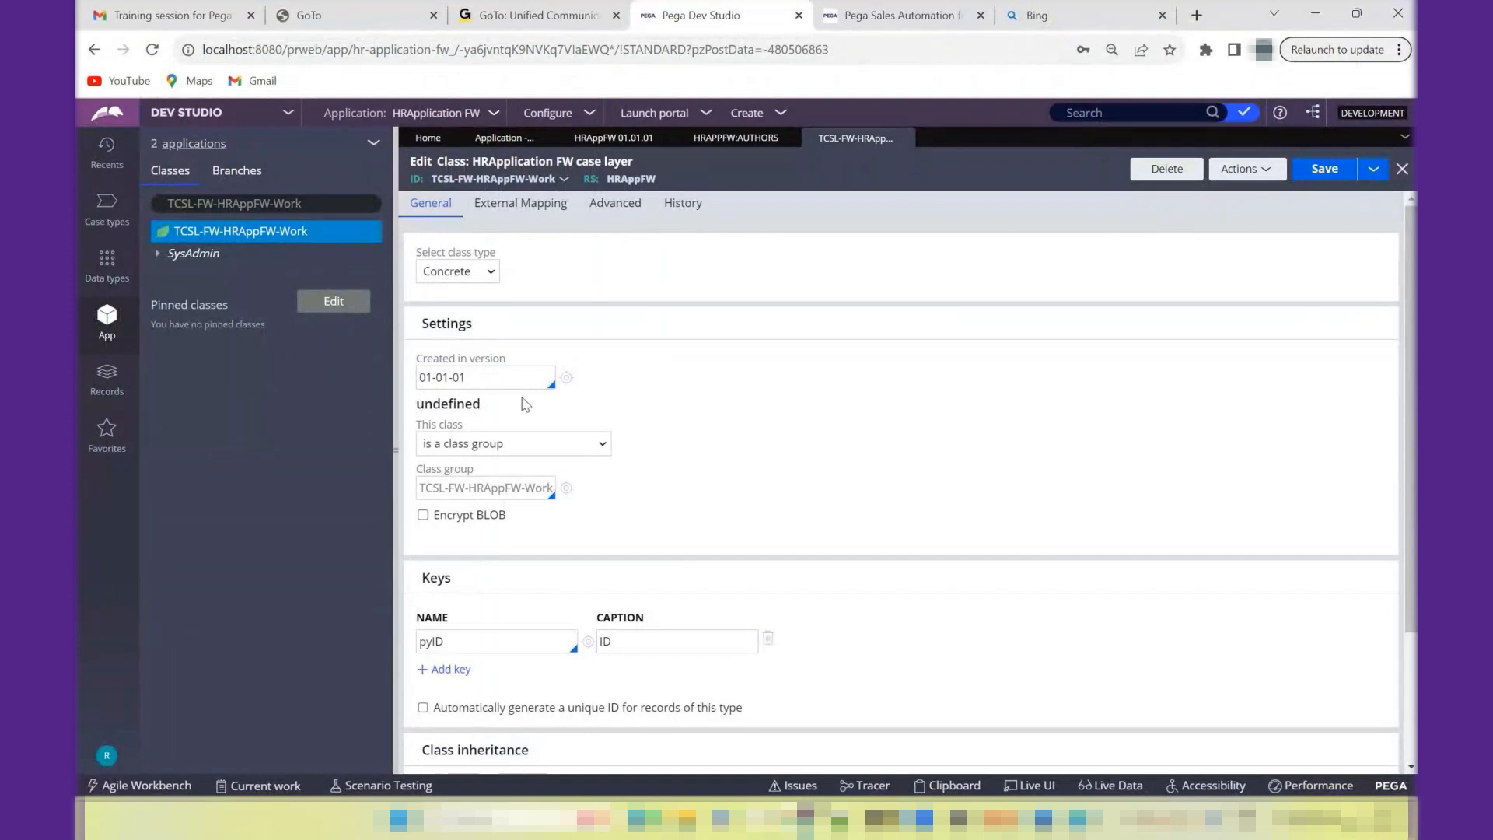
pyautogui.click(511, 444)
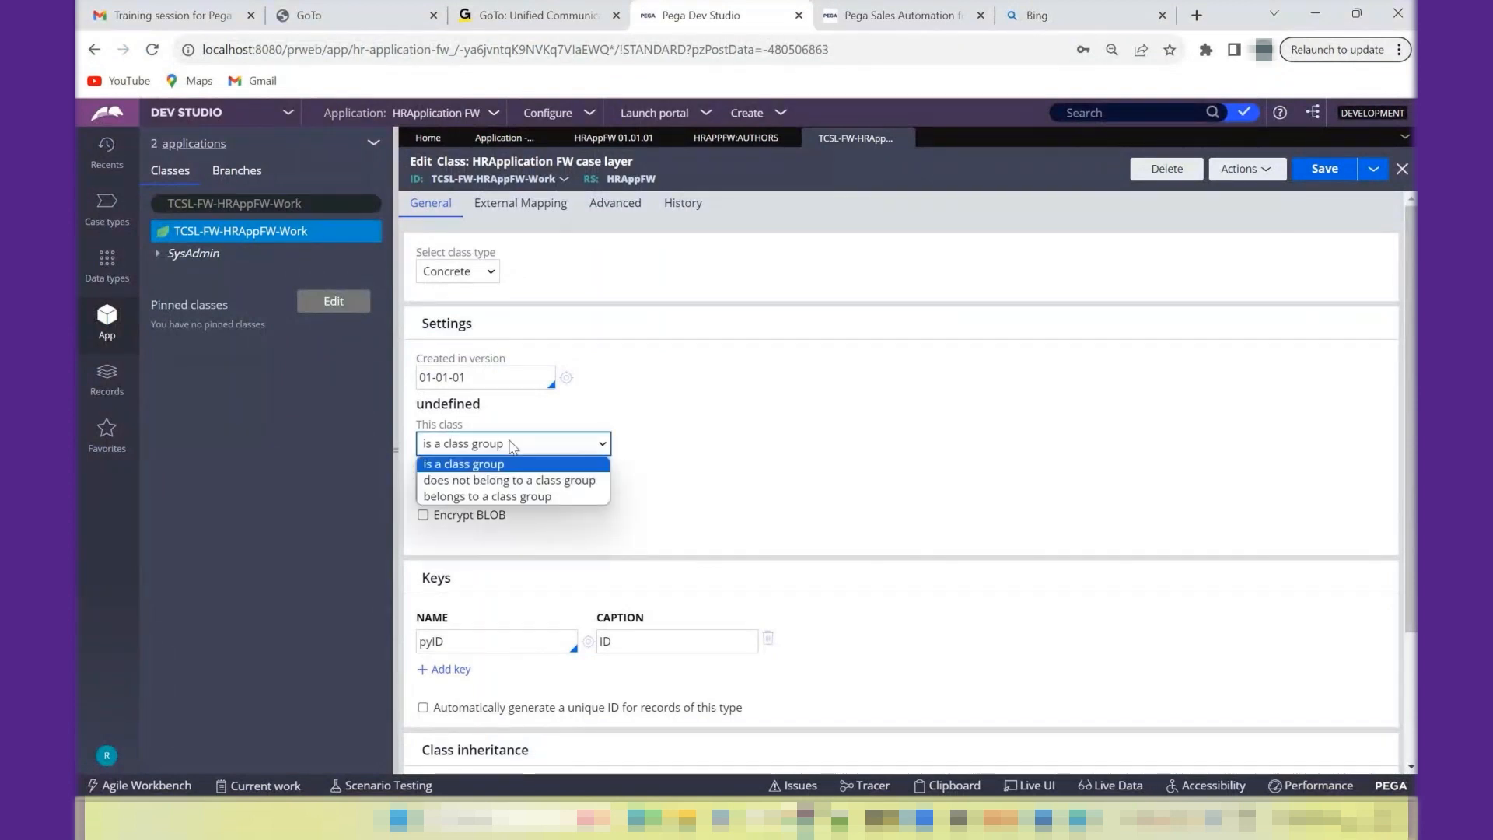
pyautogui.click(486, 499)
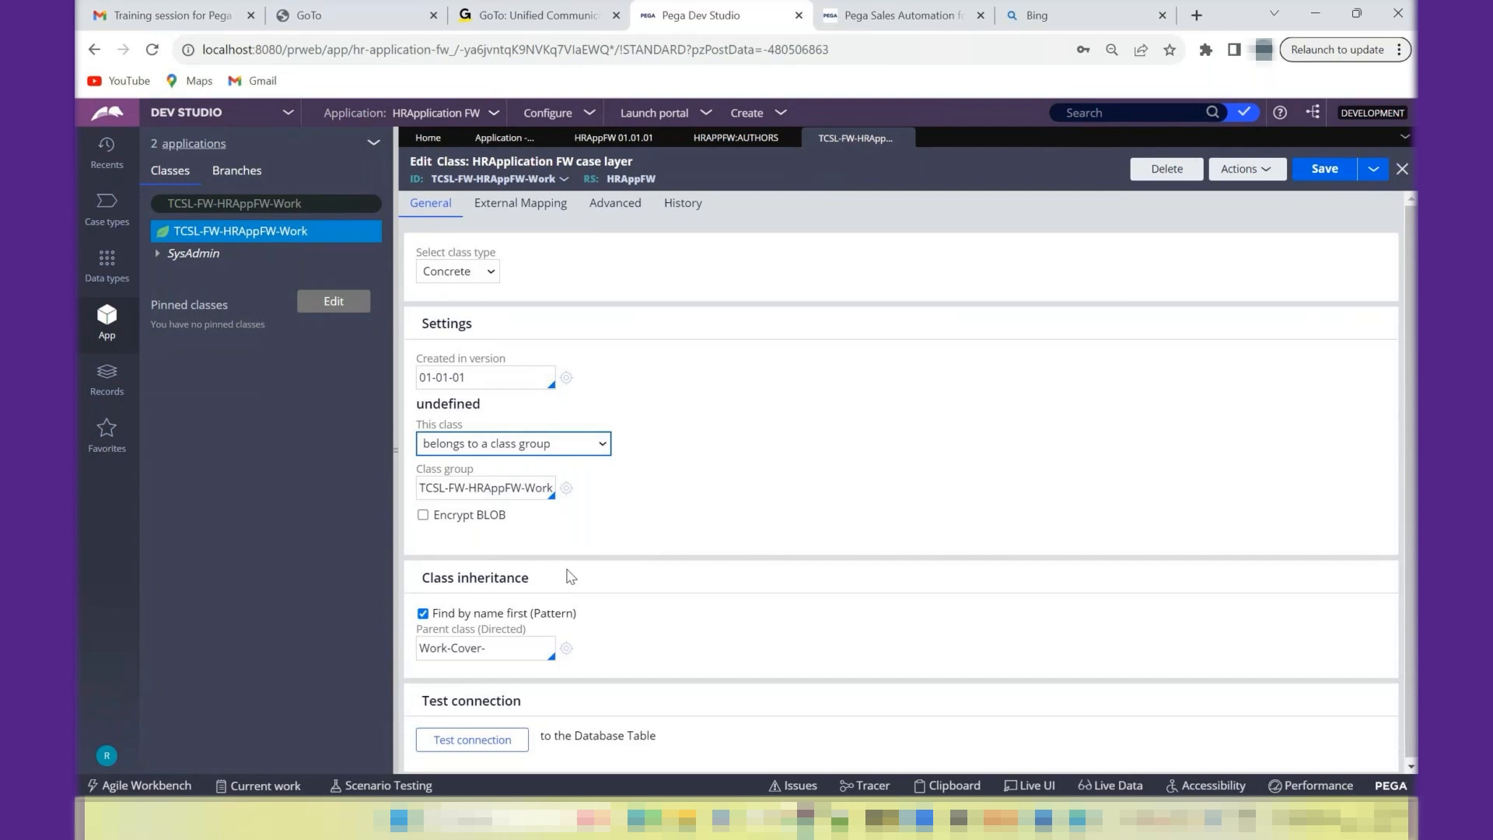
pyautogui.moveTo(421, 488); pyautogui.dragTo(552, 482)
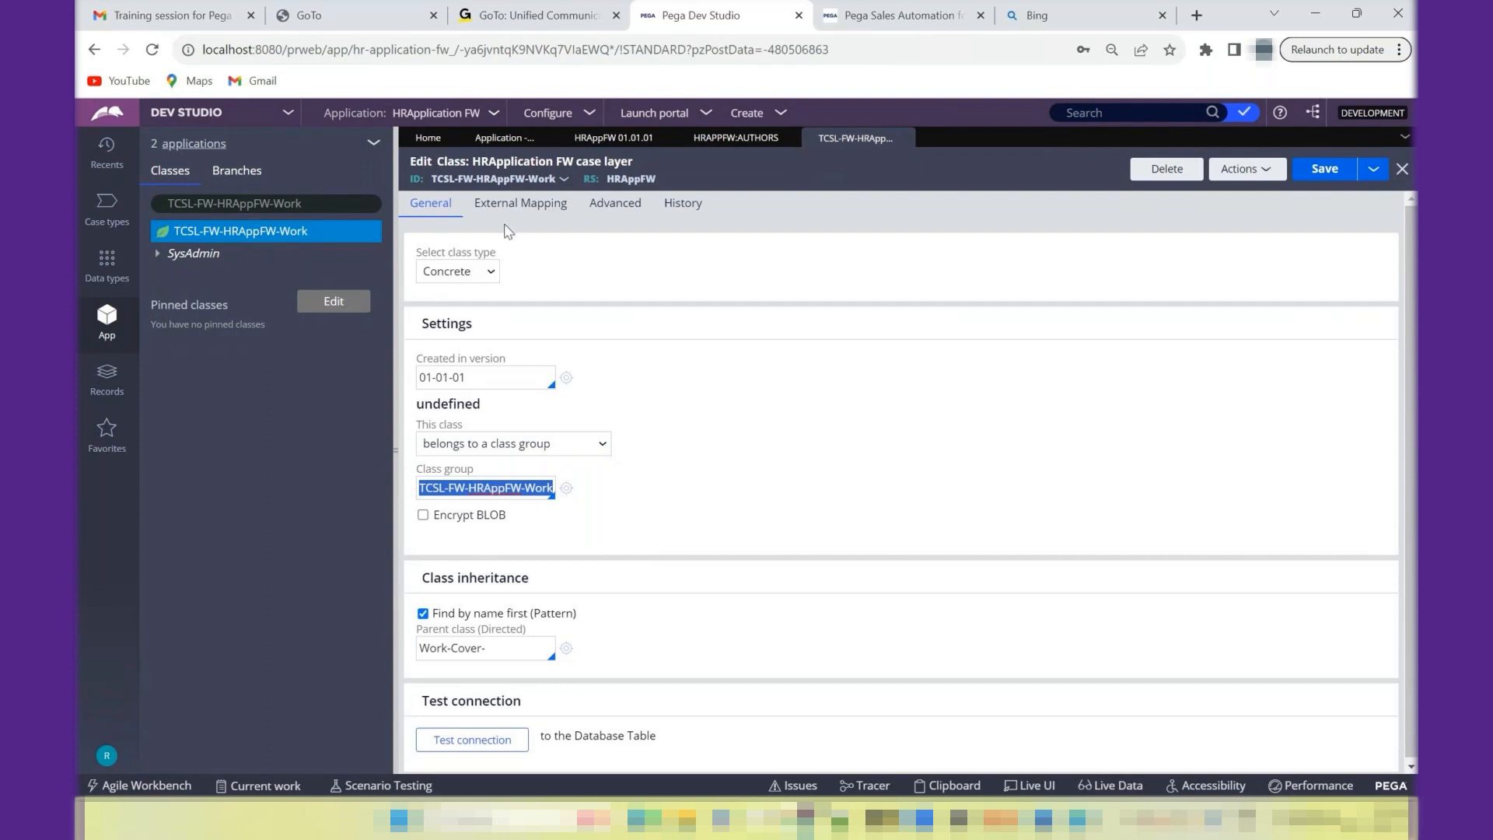
pyautogui.click(486, 451)
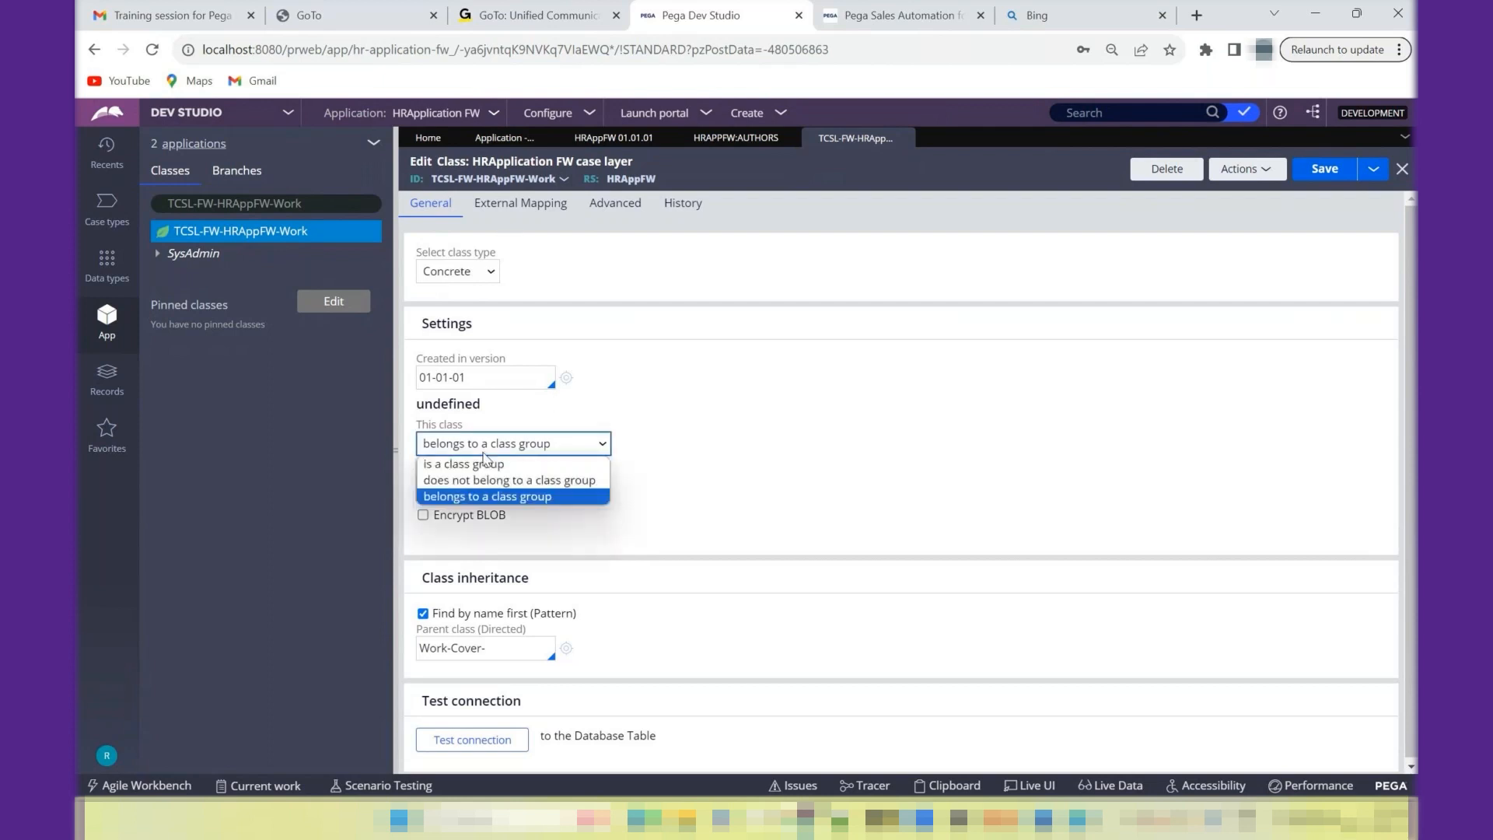
pyautogui.click(483, 463)
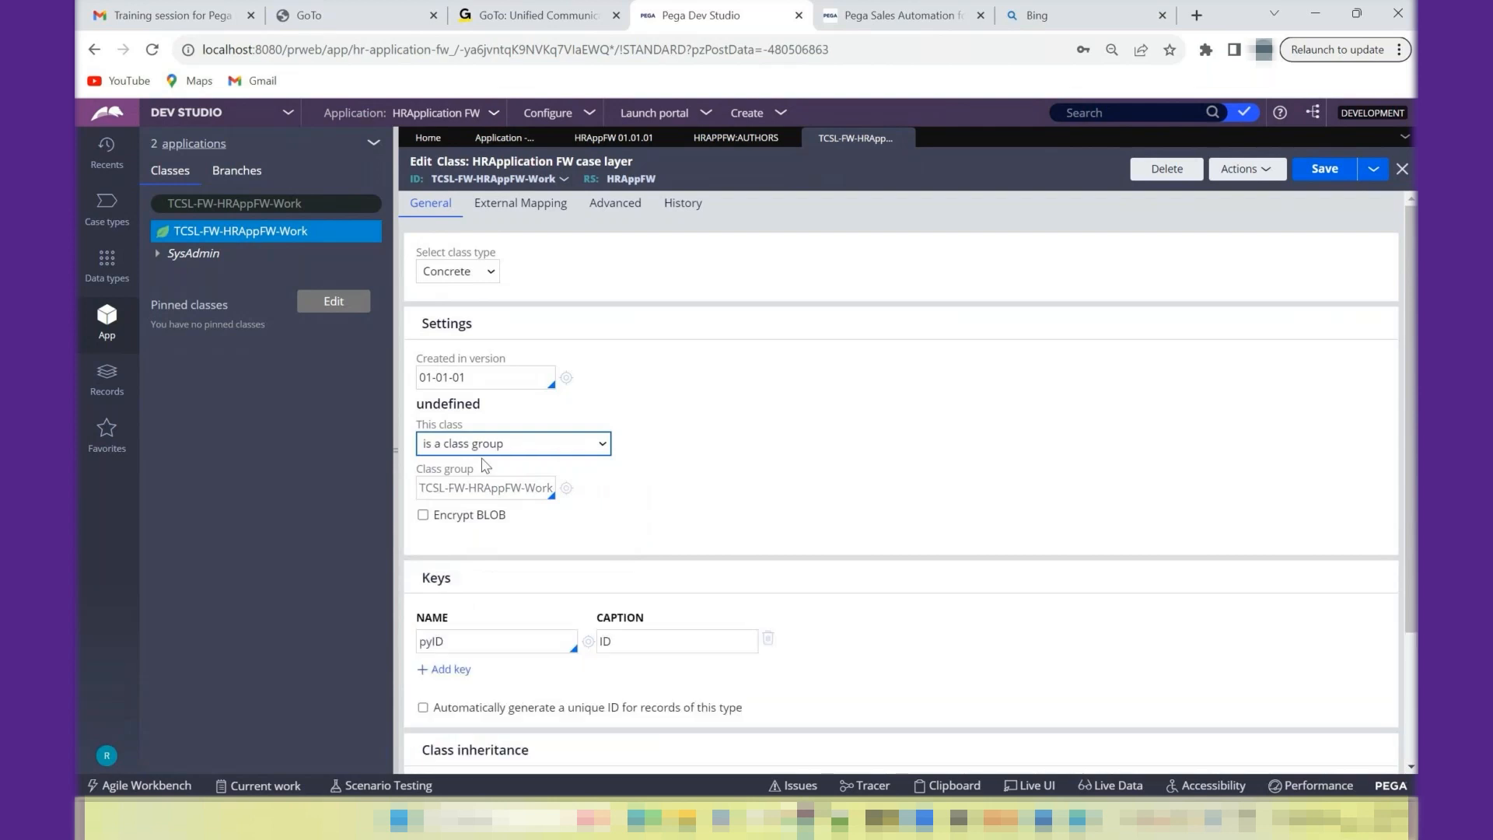
# - Try to save TCSL-FW-HRAppFW-Work as "belongs to a class group" with itself as the class group, then reselect "is a class group"
pyautogui.click(525, 449)
pyautogui.click(505, 497)
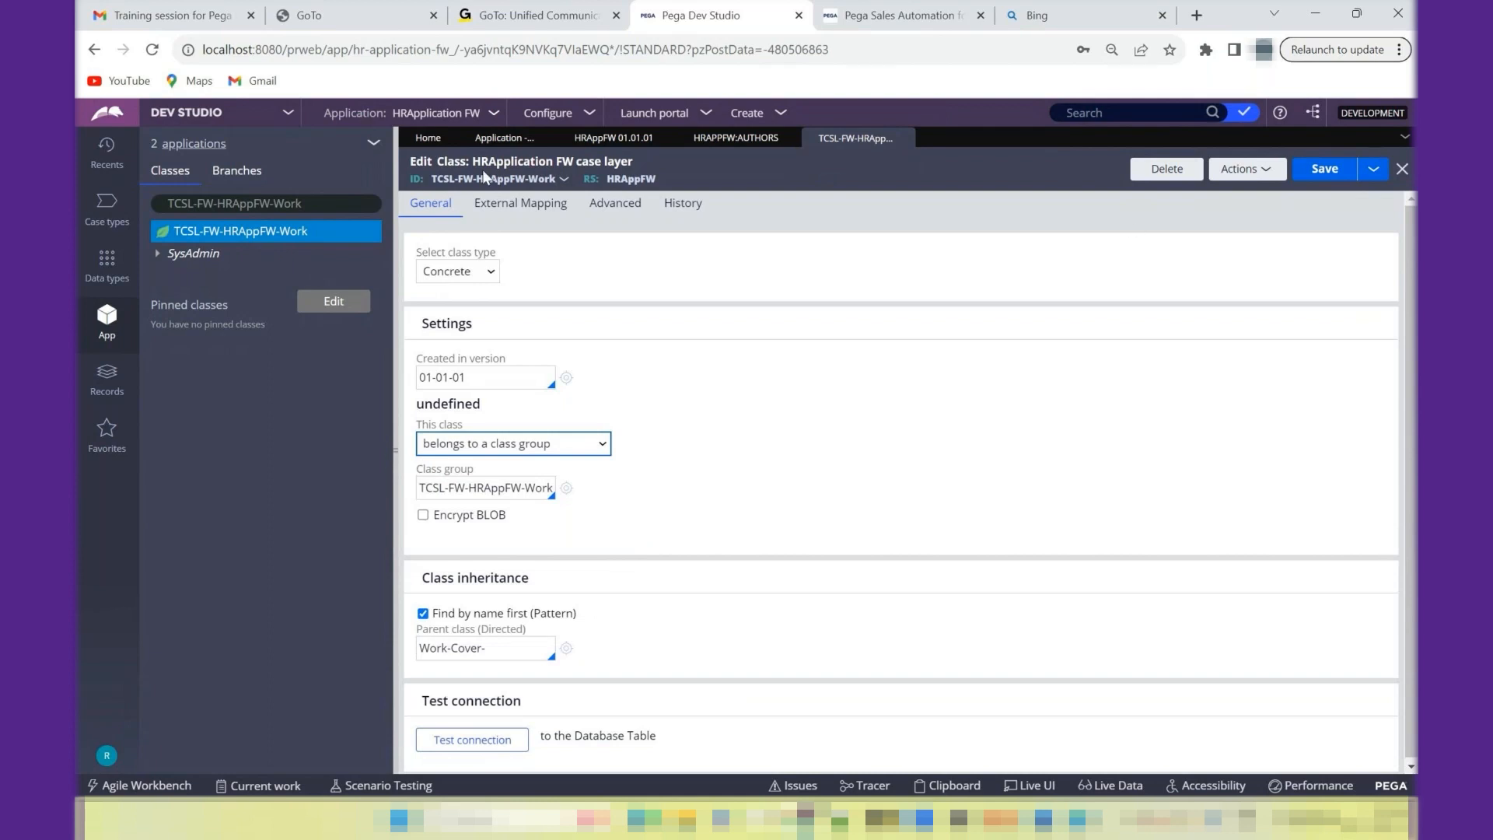
pyautogui.click(1327, 173)
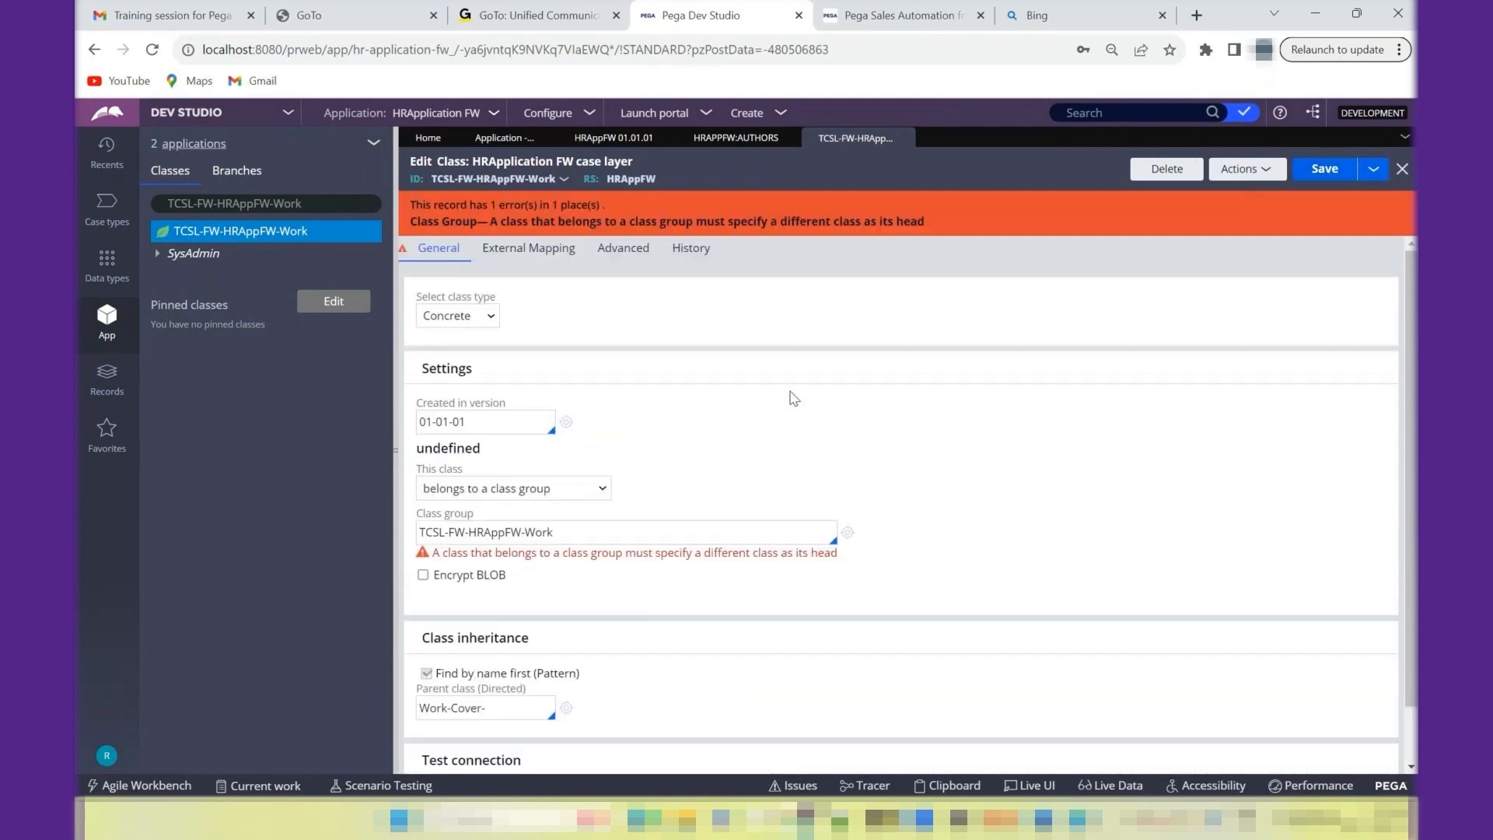
pyautogui.click(500, 493)
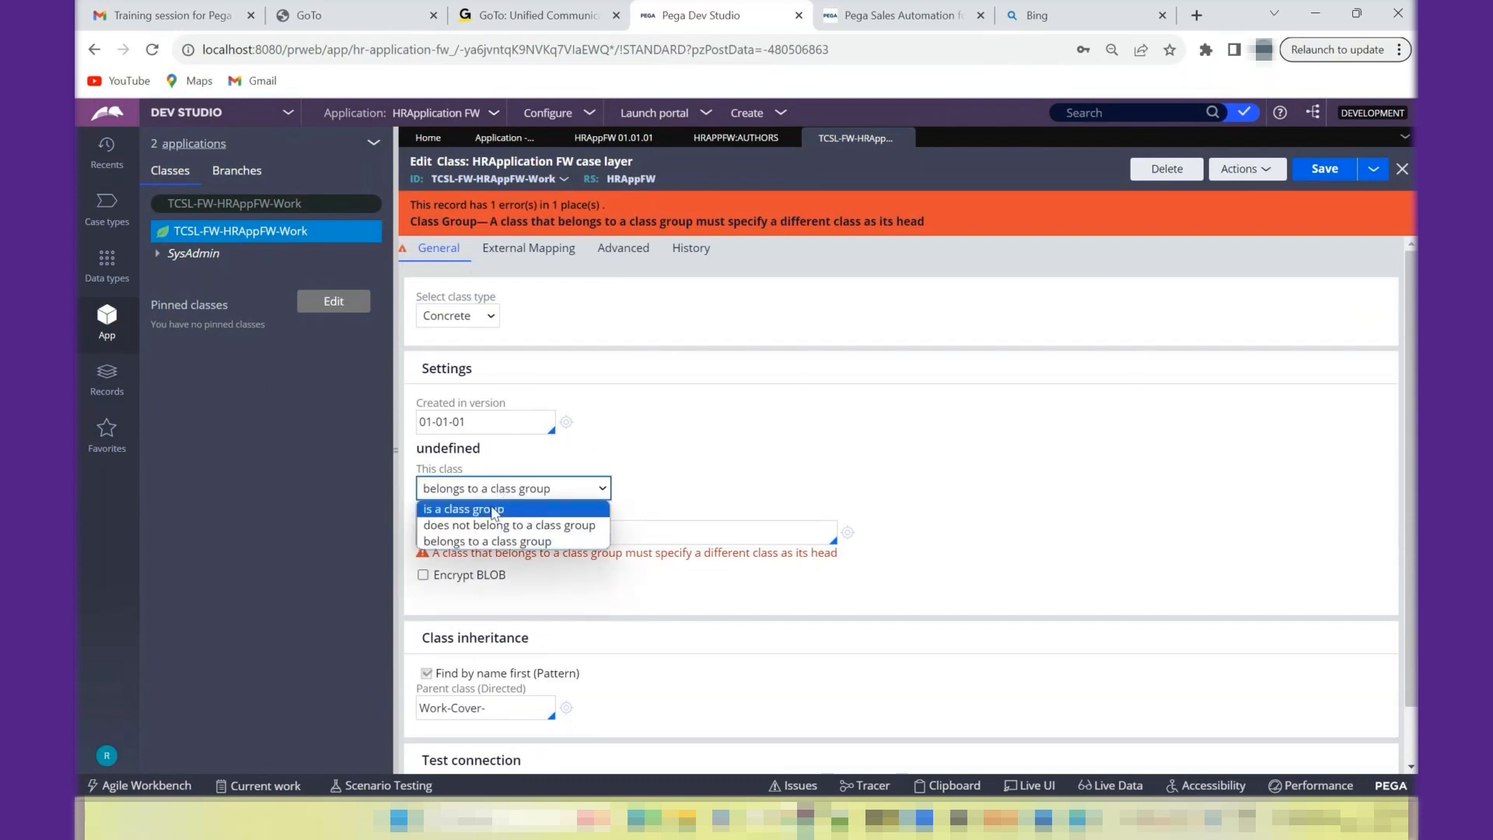
pyautogui.click(496, 510)
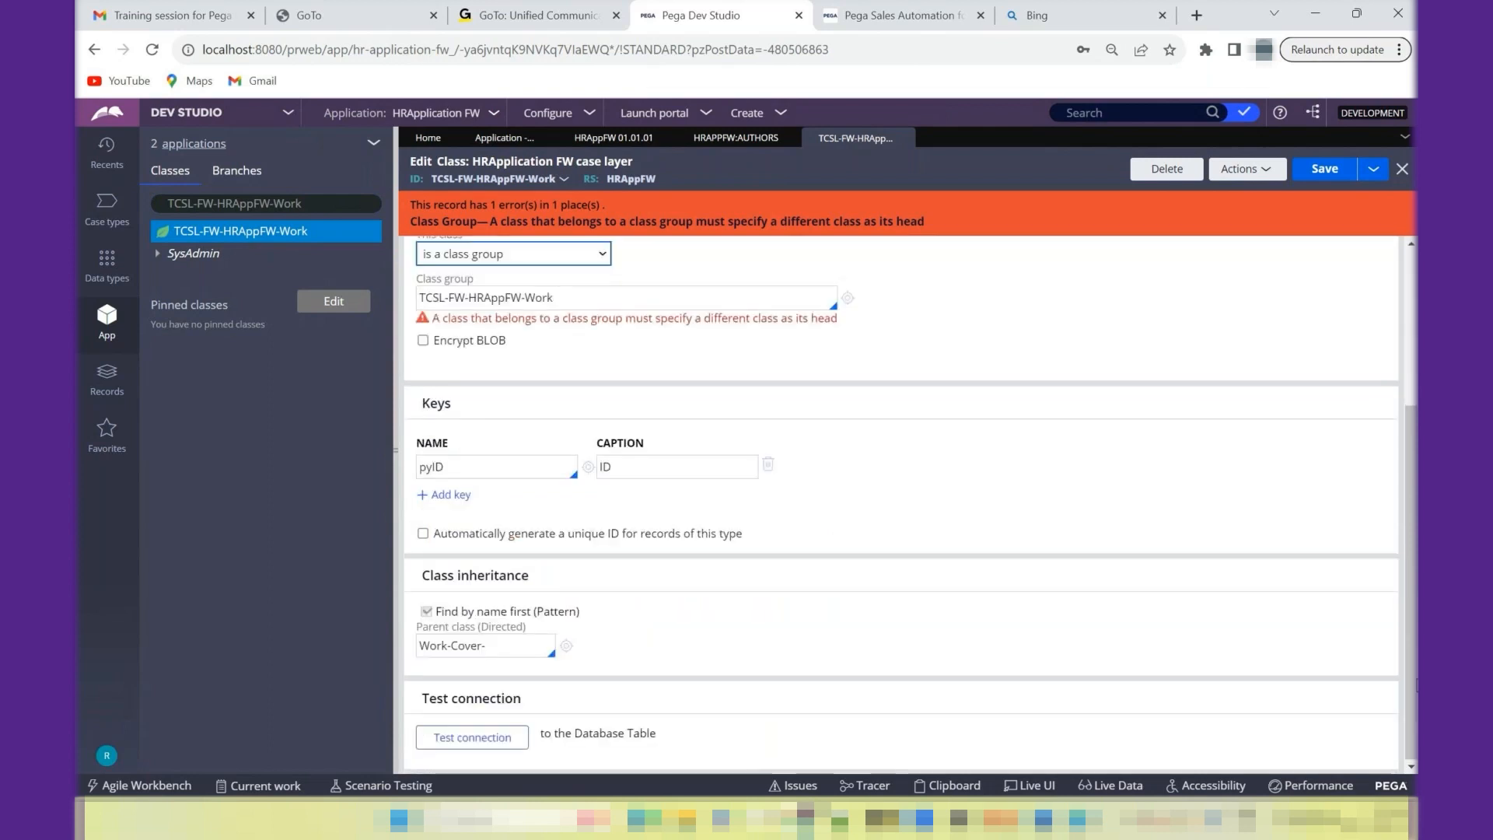
# - Test the class's database table connection and highlight the mapped table name in the results
pyautogui.click(503, 743)
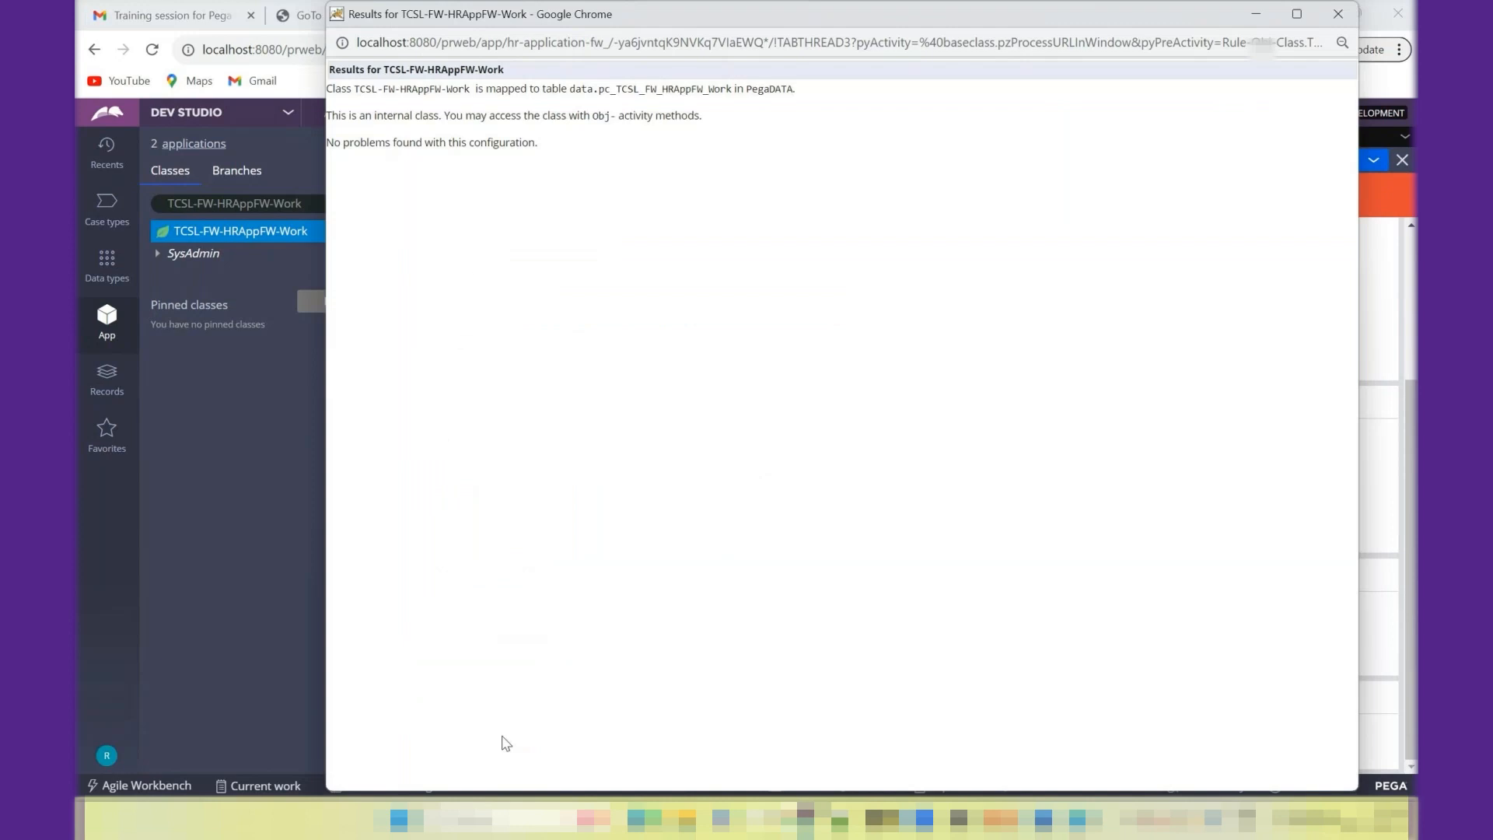
pyautogui.tripleClick(657, 95)
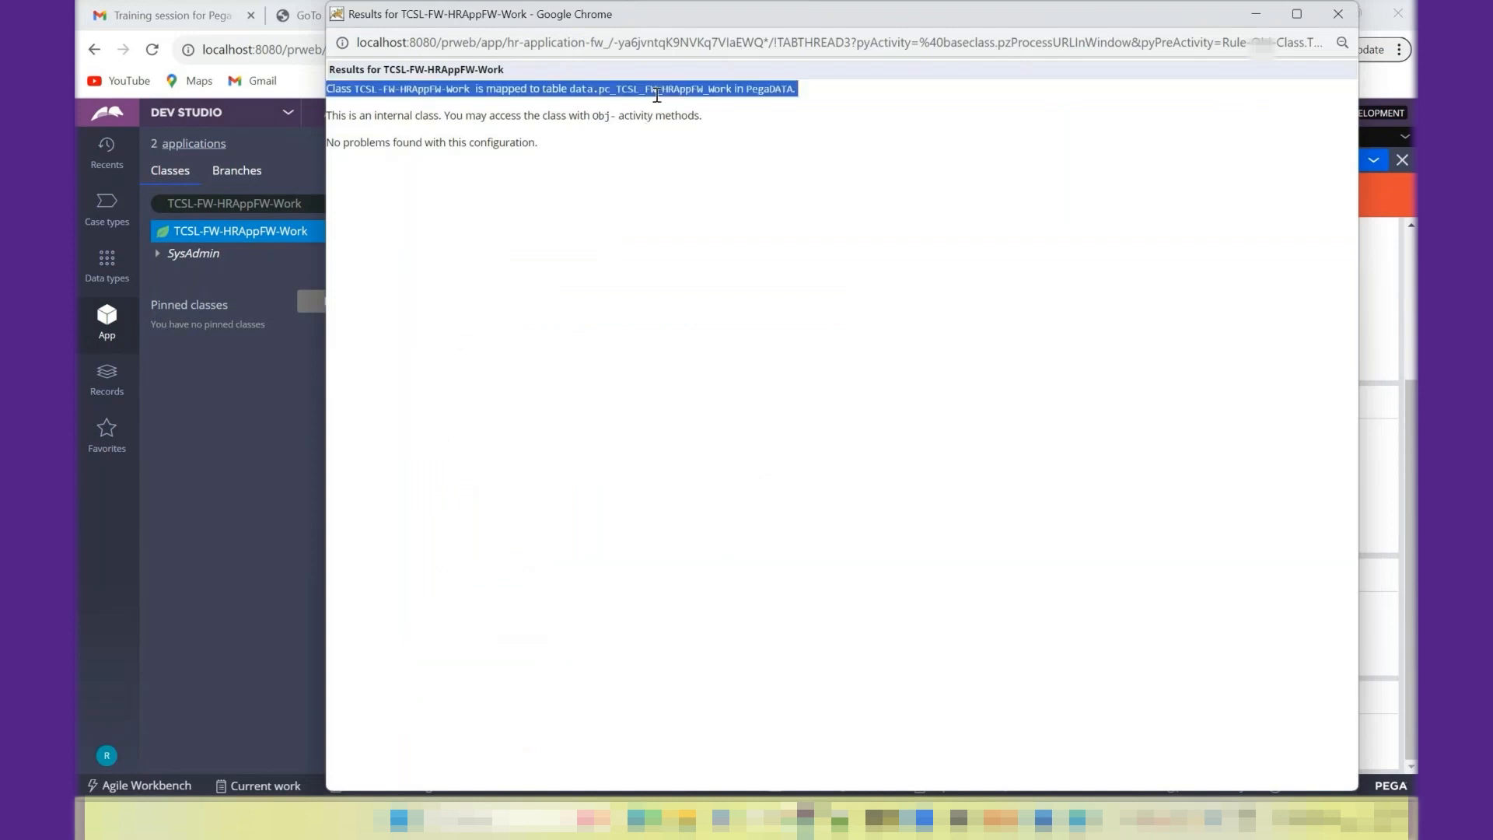
pyautogui.doubleClick(657, 95)
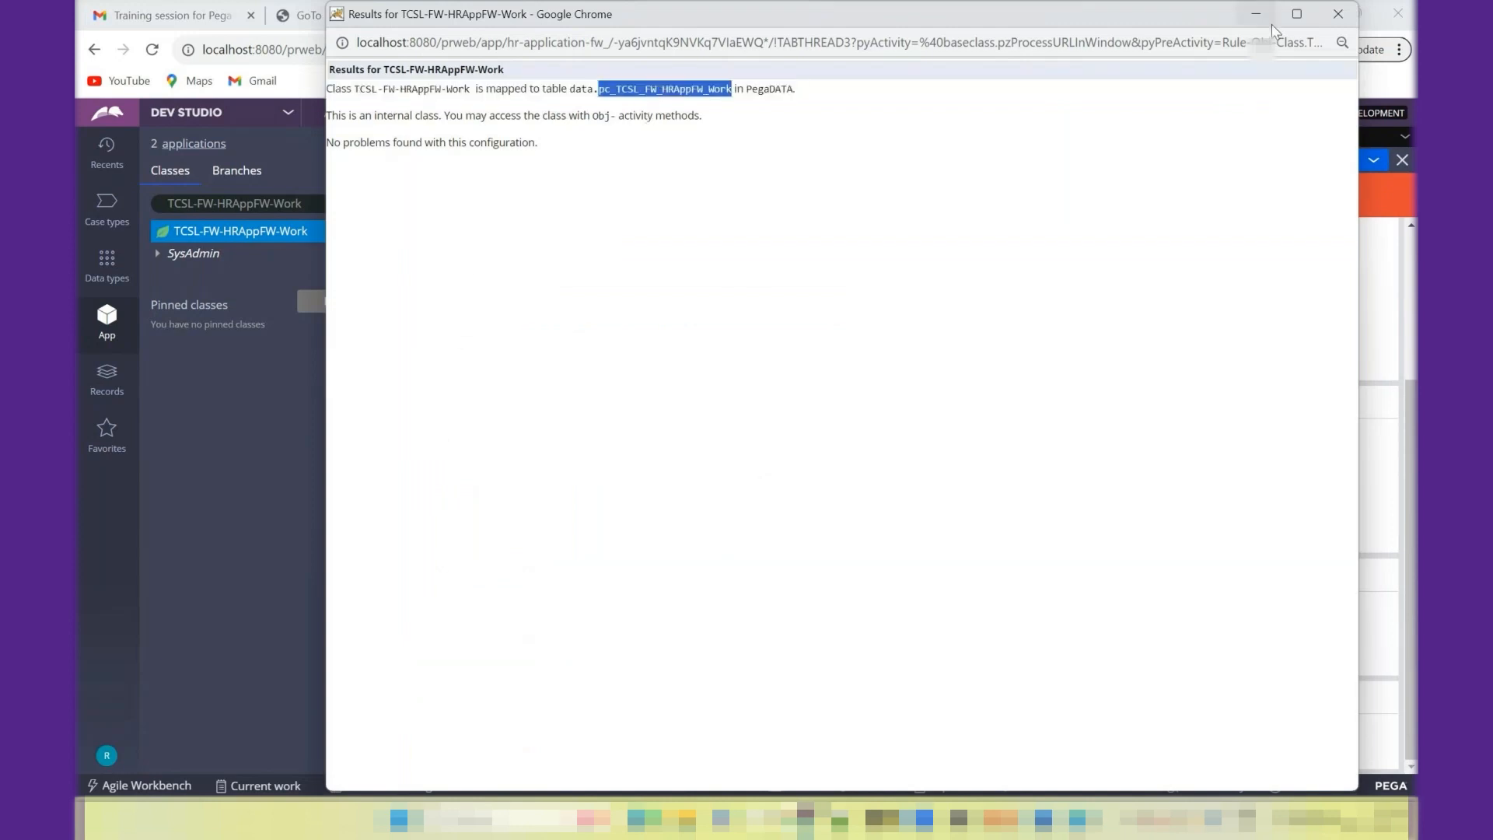
# - Close the connection test results and try to save TCSL-FW-HRAppFW-Work as "does not belong to a class group"
pyautogui.click(1337, 15)
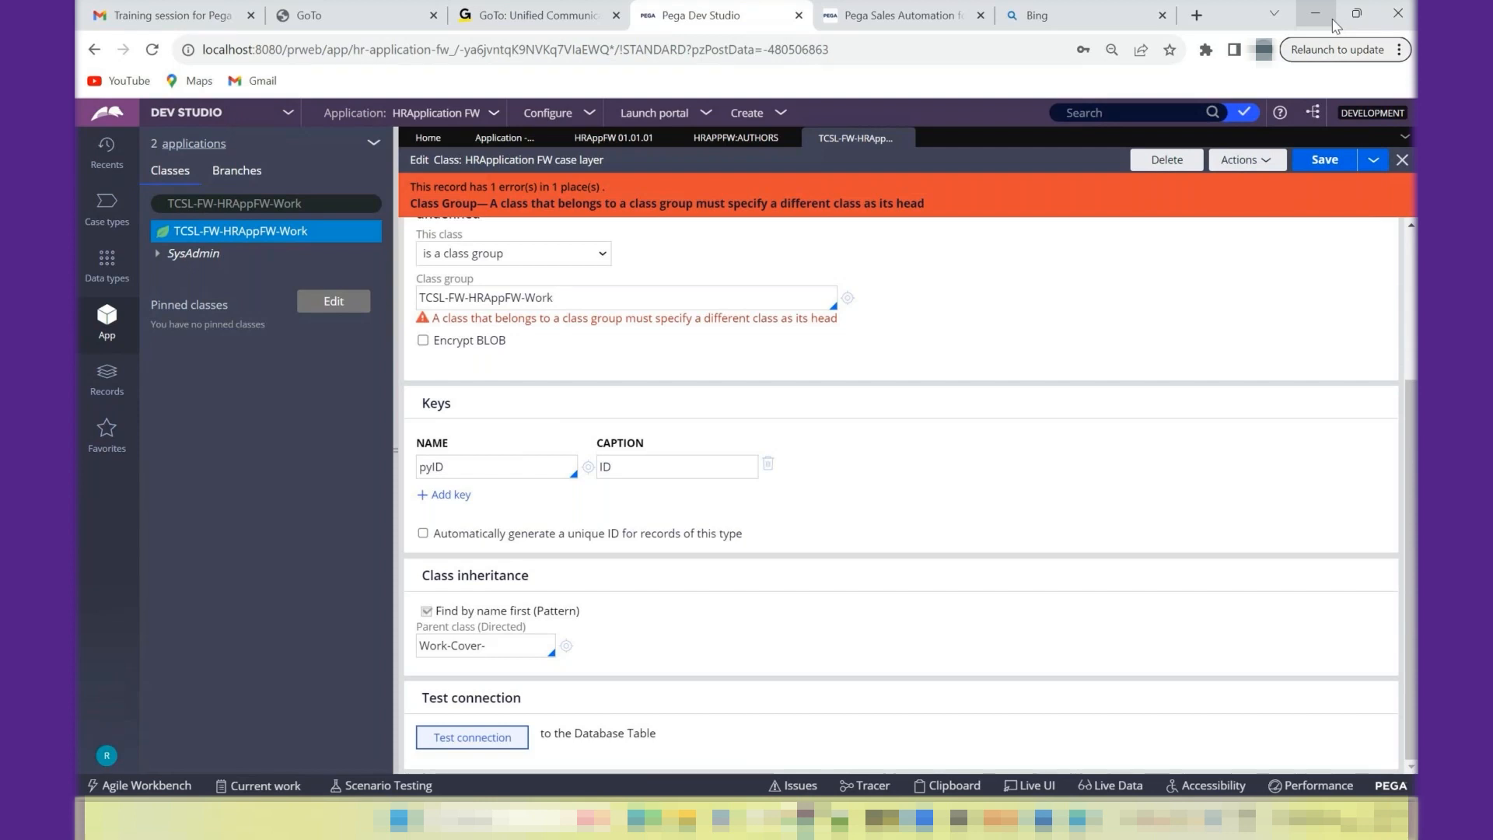
pyautogui.click(604, 255)
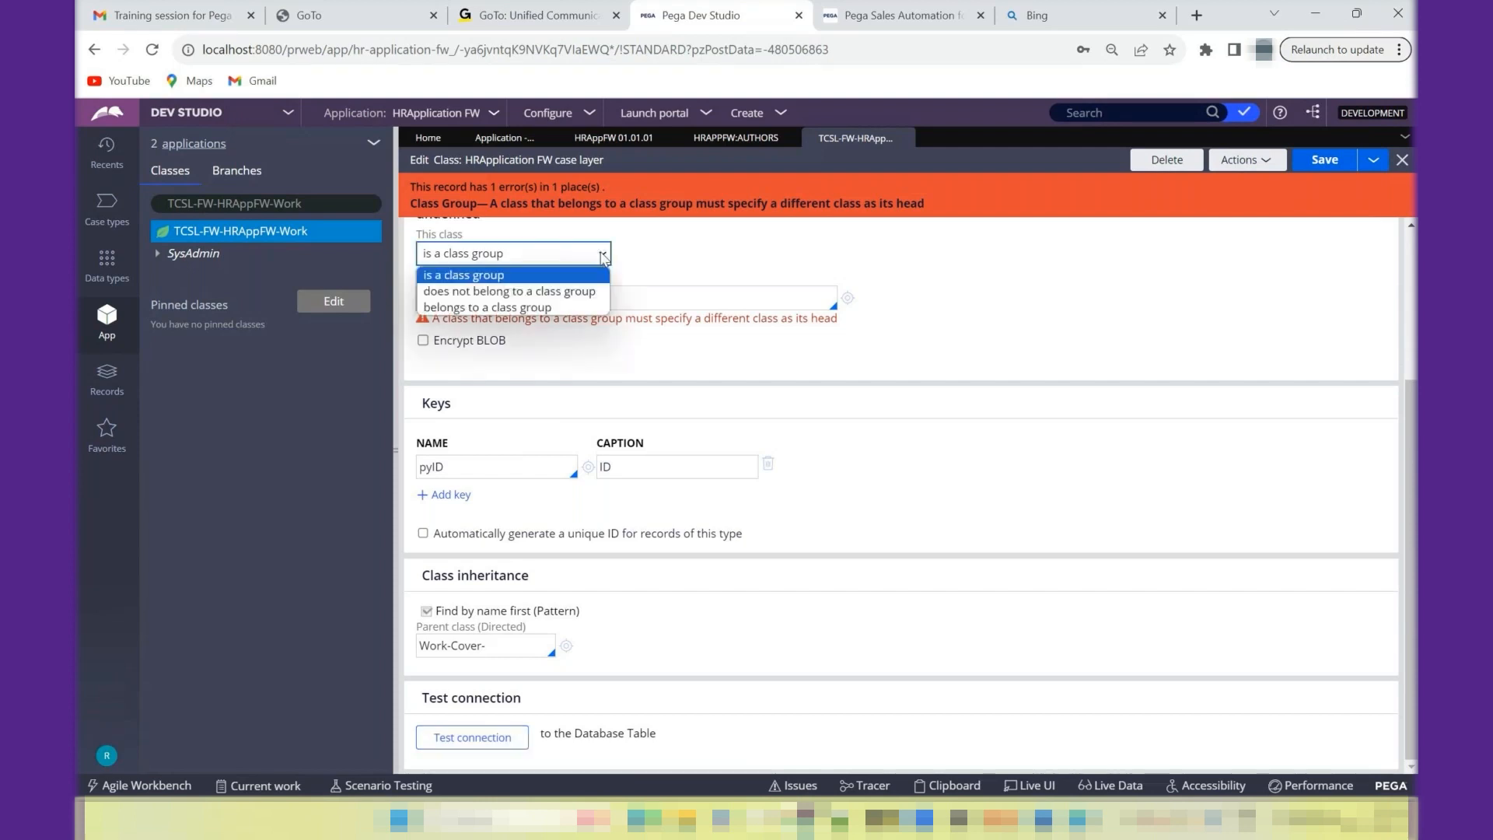
pyautogui.click(533, 292)
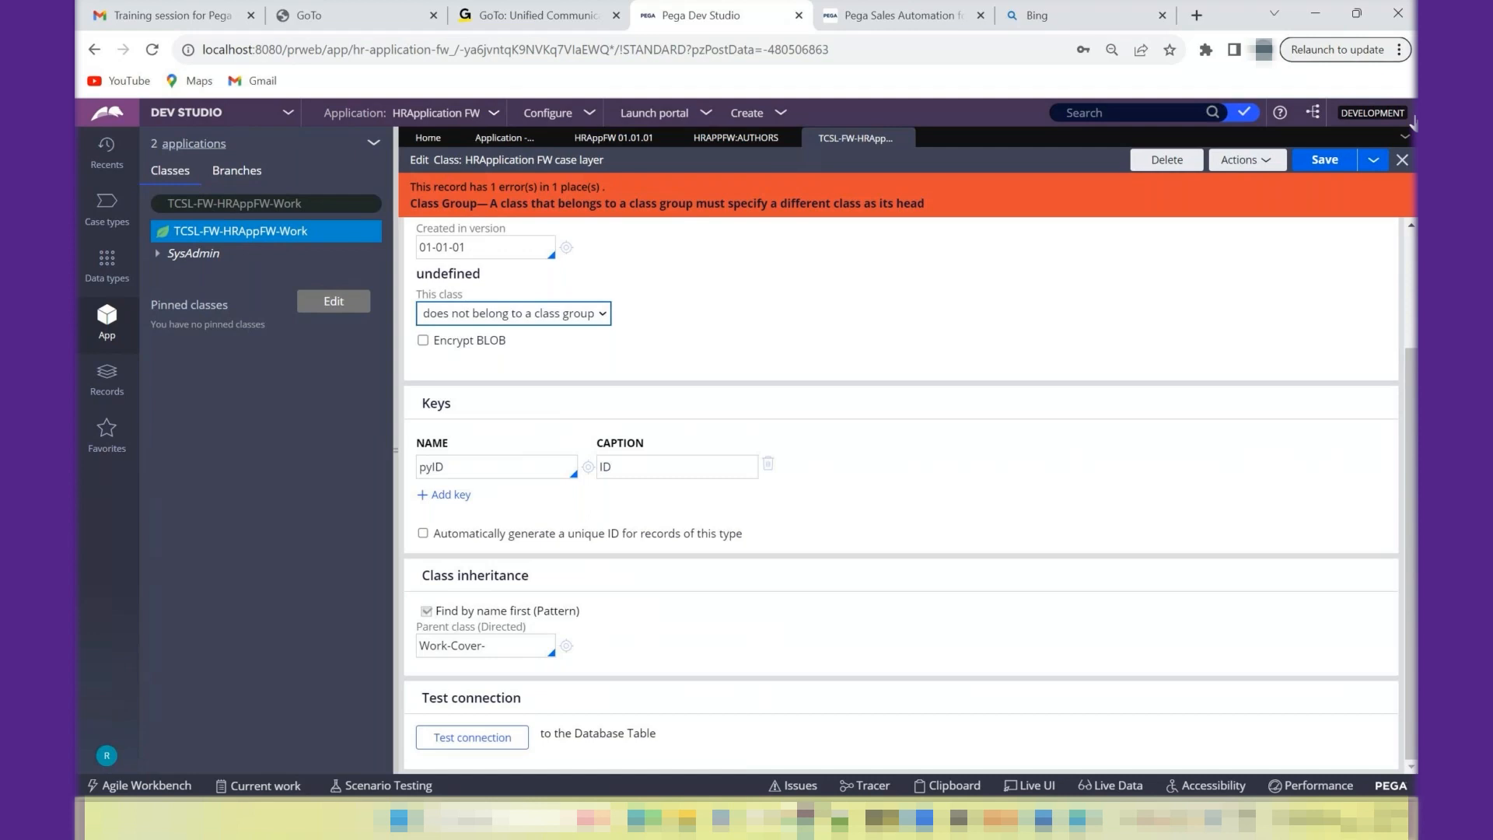
pyautogui.click(1322, 160)
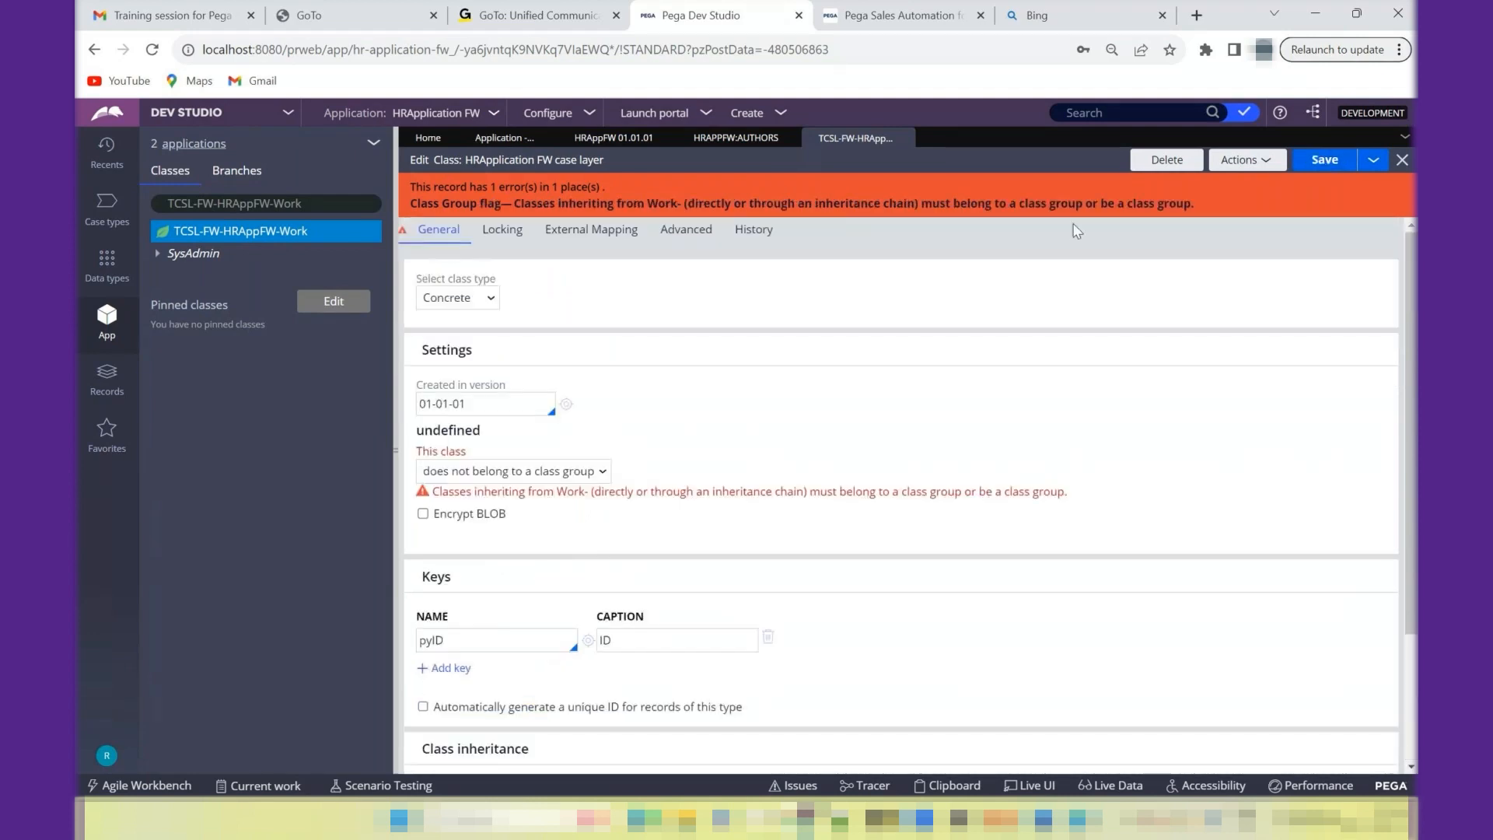
# - Set TCSL-FW-HRAppFW-Work back to "is a class group" and save the class record
pyautogui.click(503, 472)
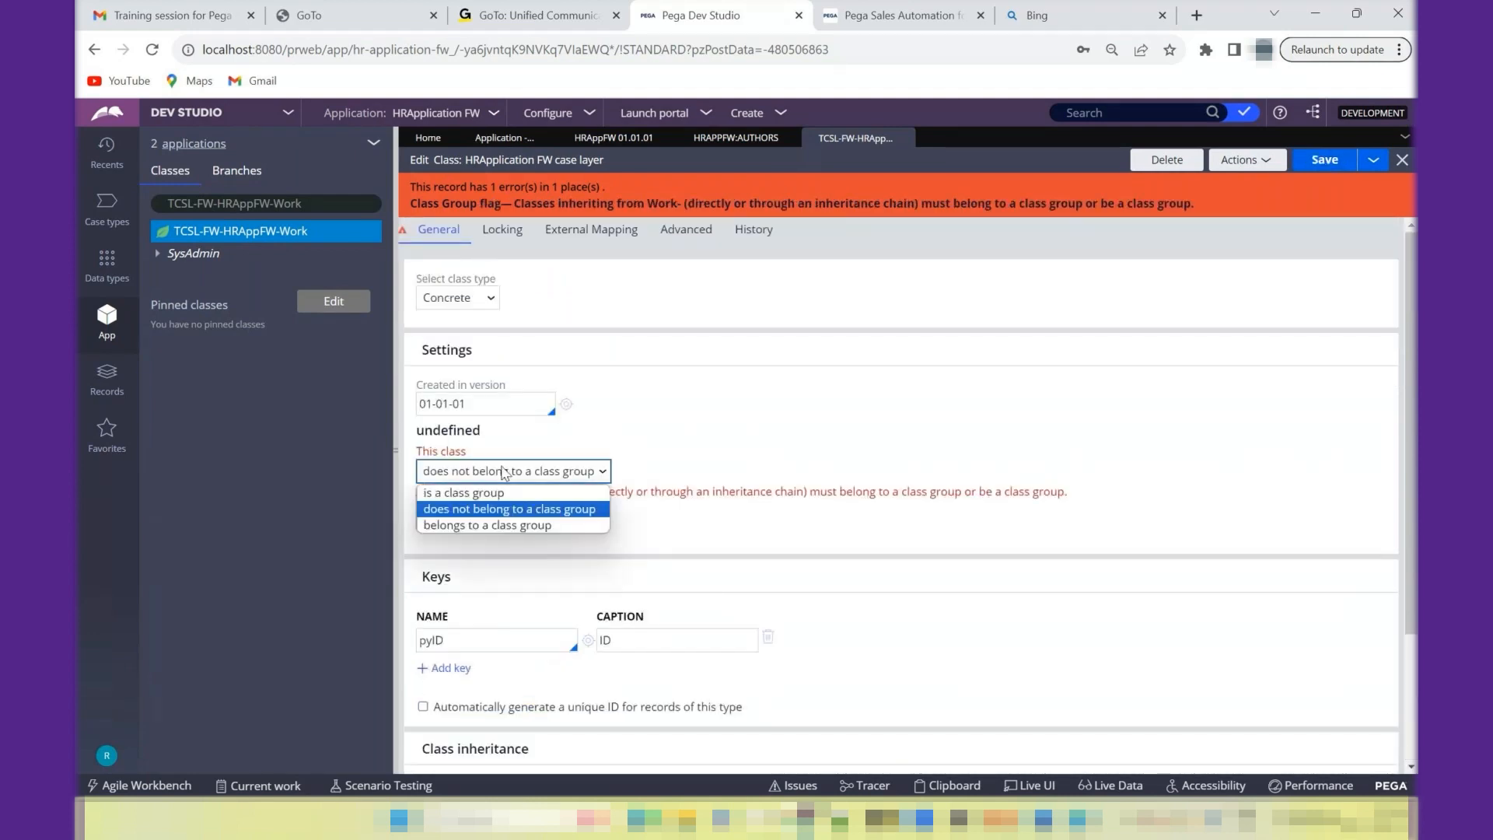
pyautogui.click(476, 494)
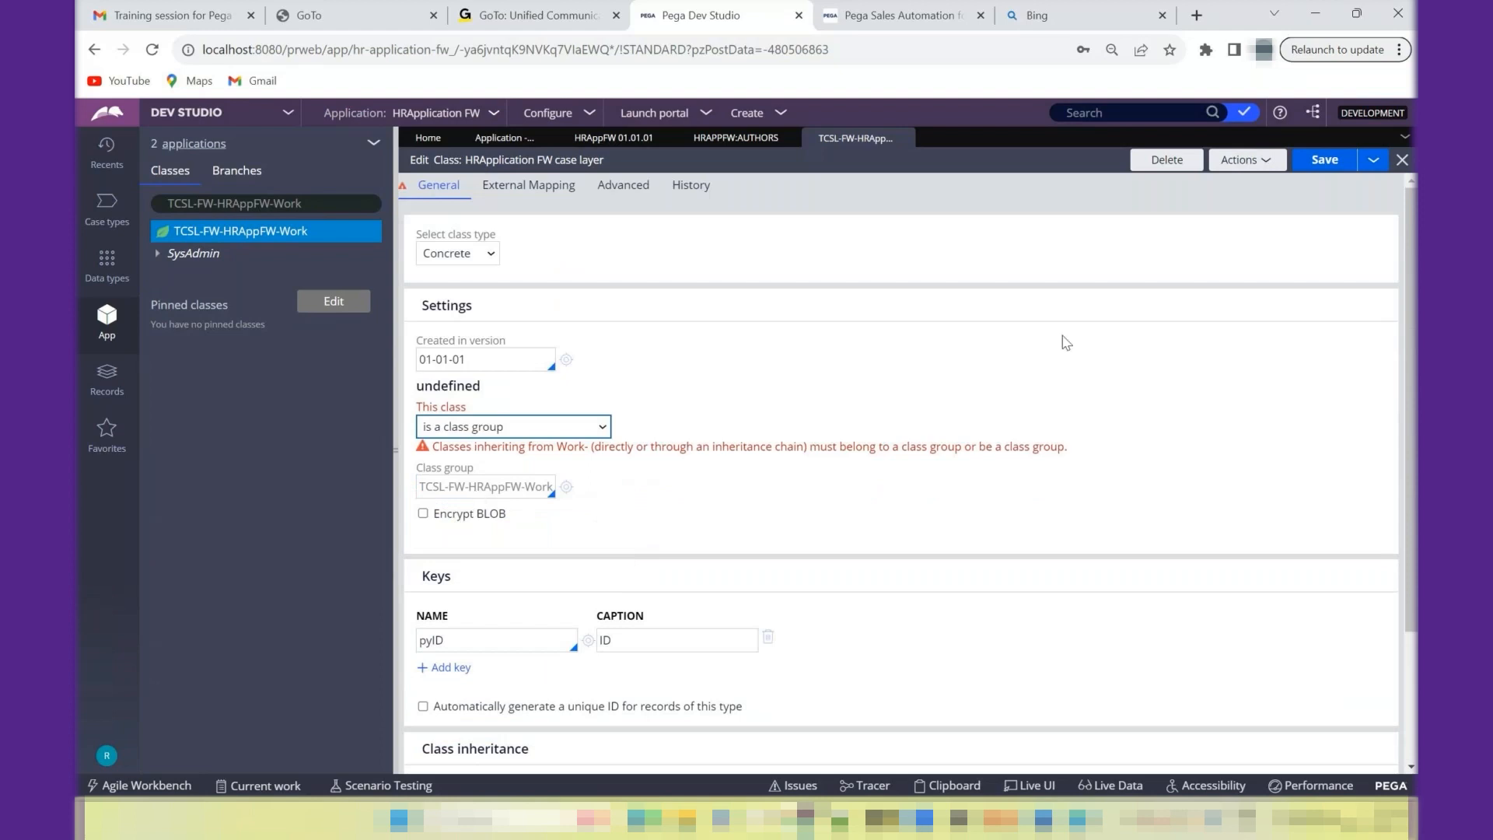
pyautogui.click(1249, 173)
pyautogui.click(1222, 192)
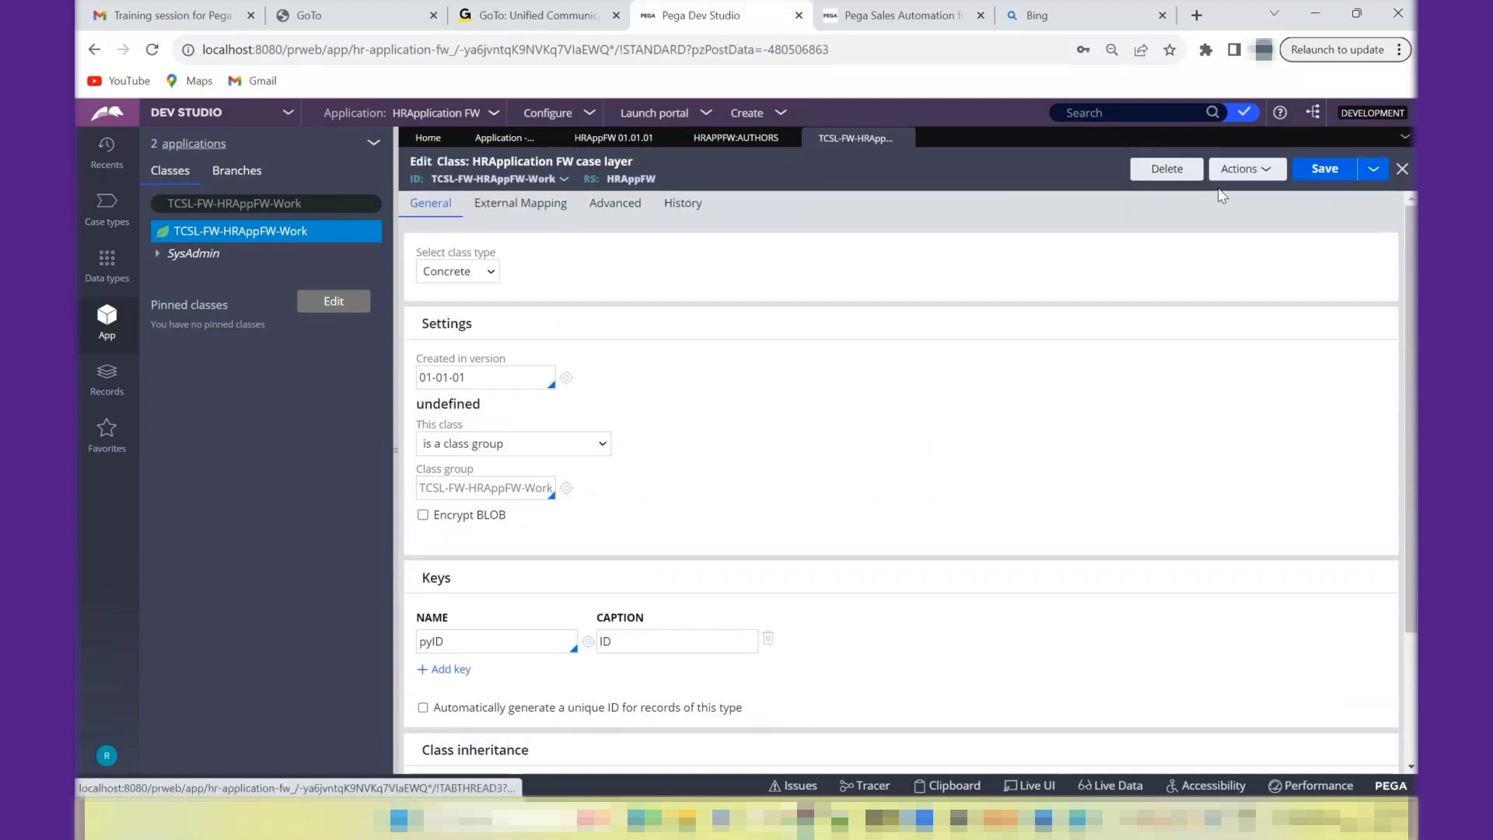
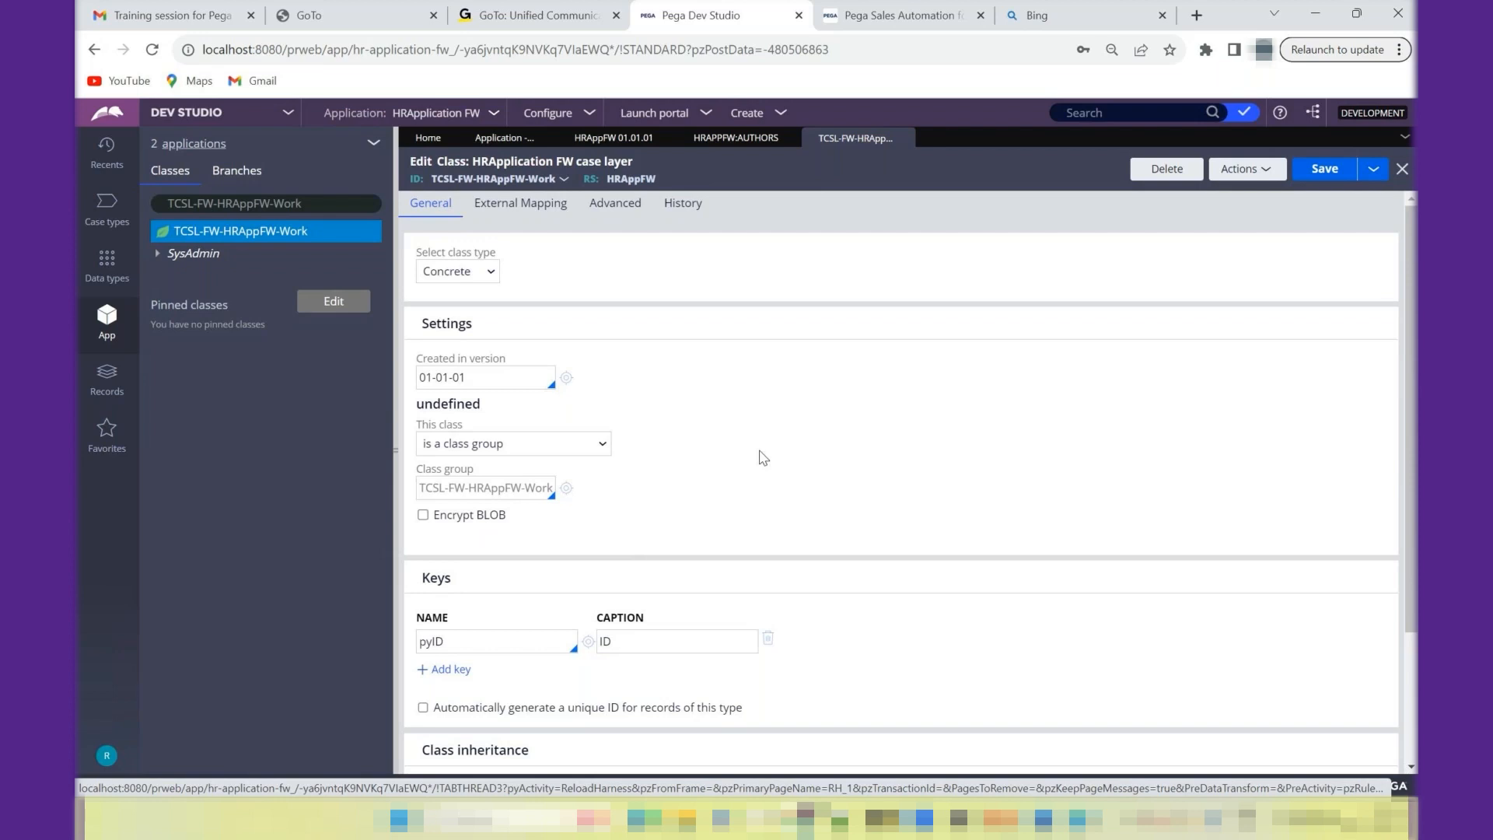
# - Review the class record's inheritance settings and highlight the "Class inheritance" heading
pyautogui.scroll(-1, 1414, 565)
pyautogui.scroll(-2, 1413, 565)
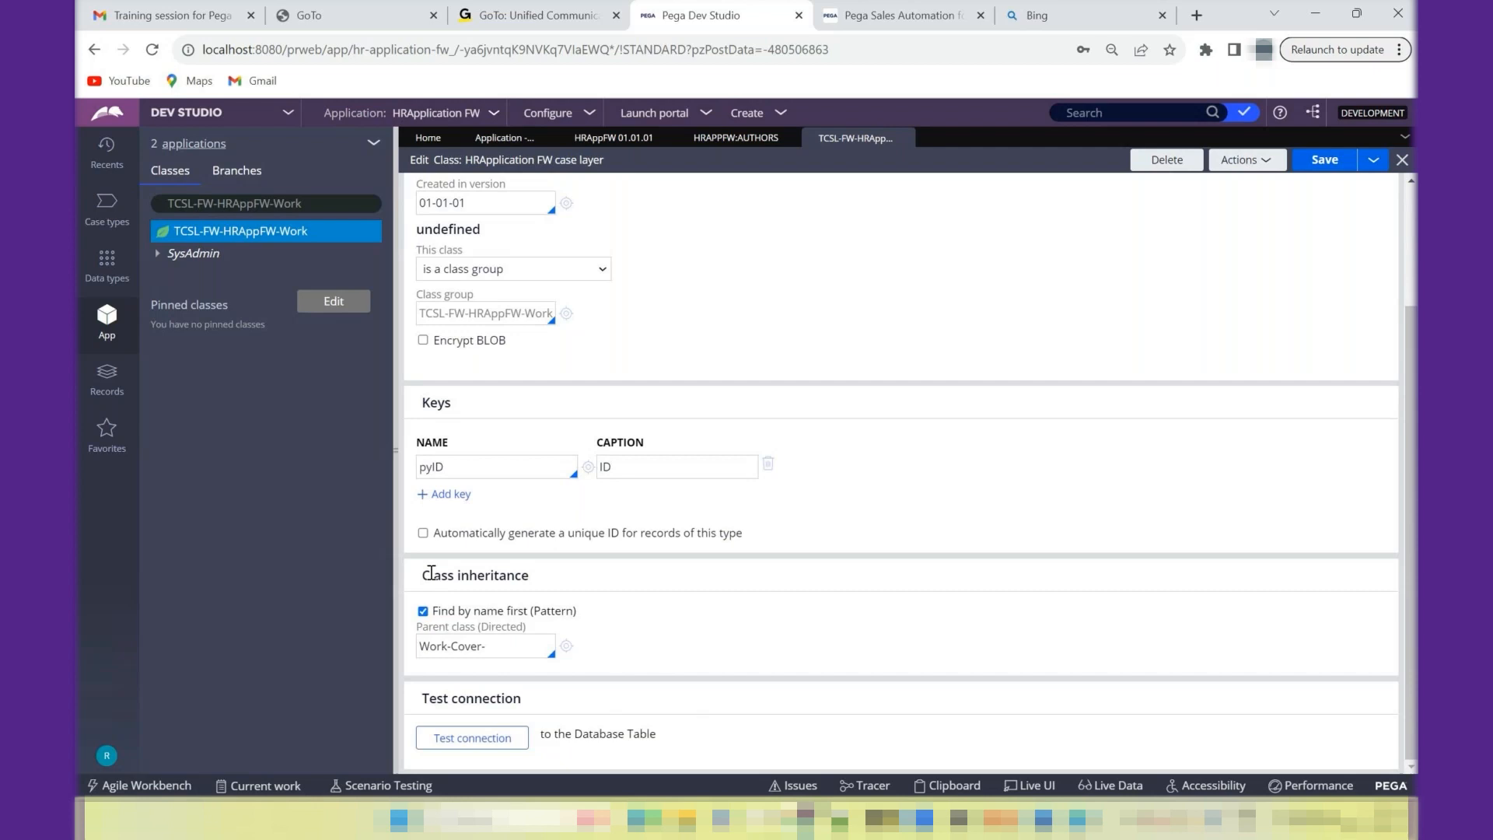
pyautogui.moveTo(421, 575); pyautogui.dragTo(551, 584)
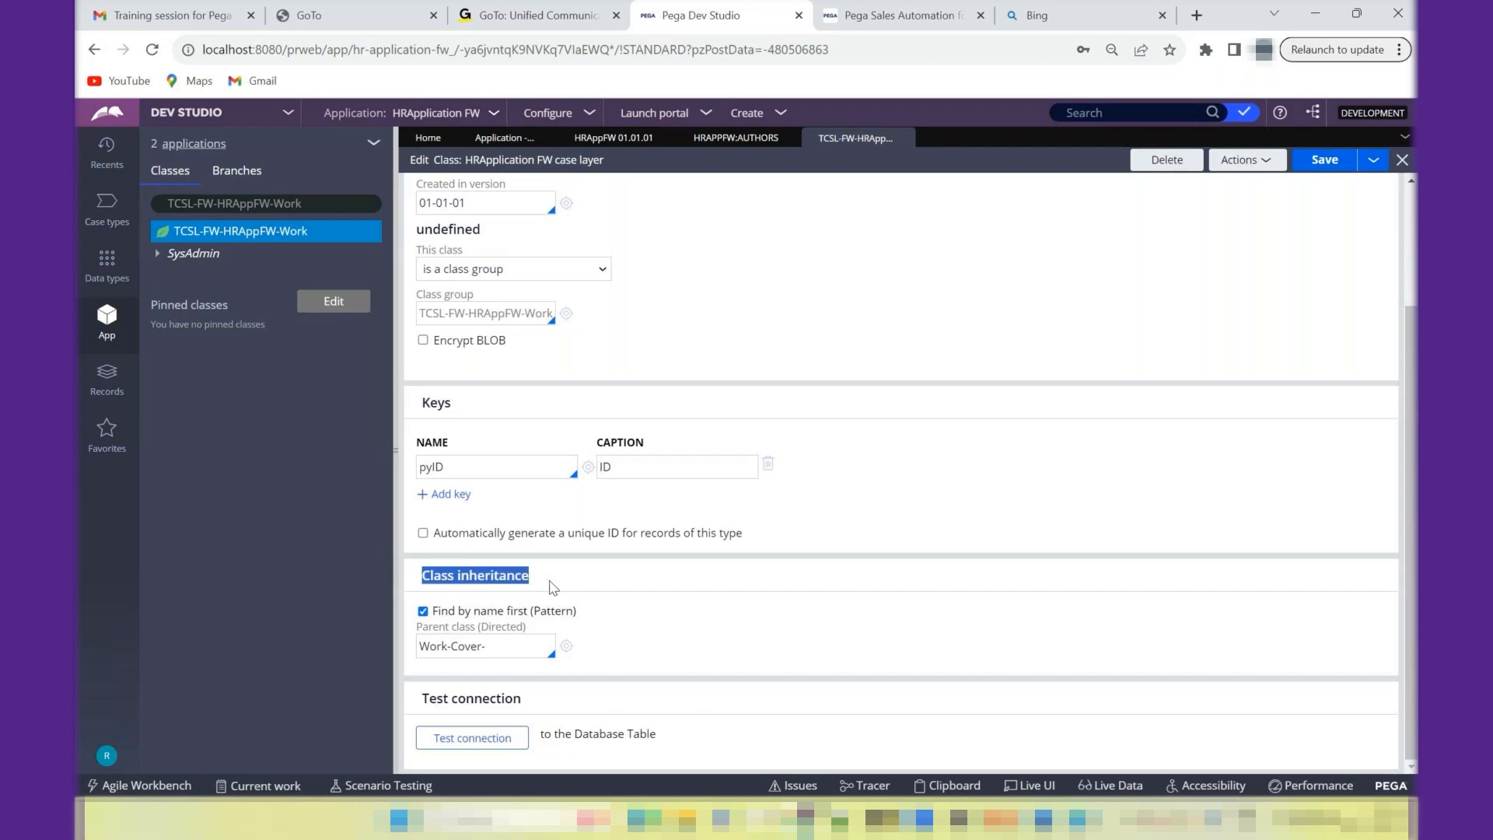
pyautogui.scroll(3, 1412, 334)
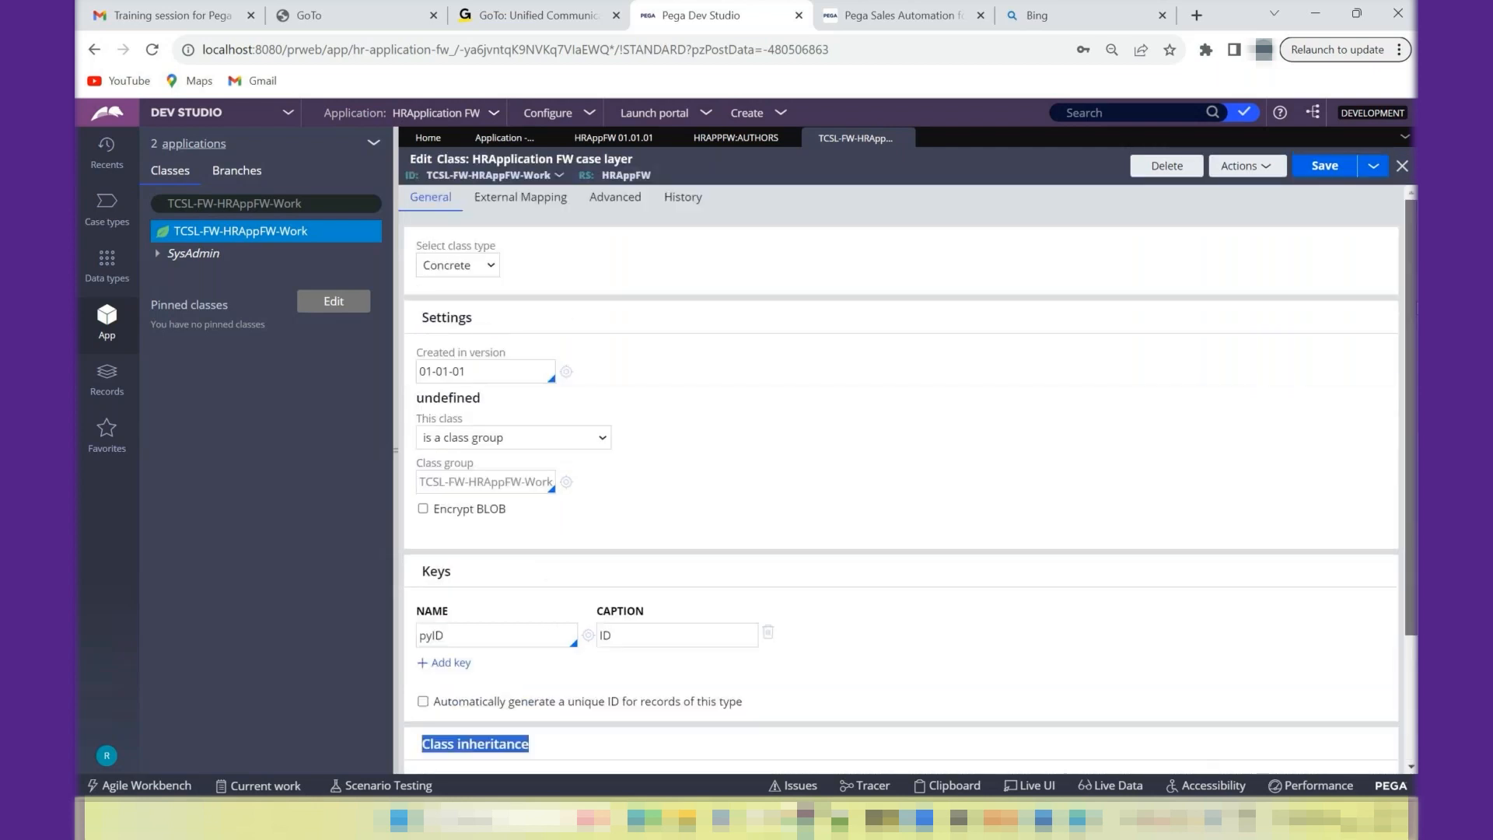
pyautogui.scroll(-3, 1415, 332)
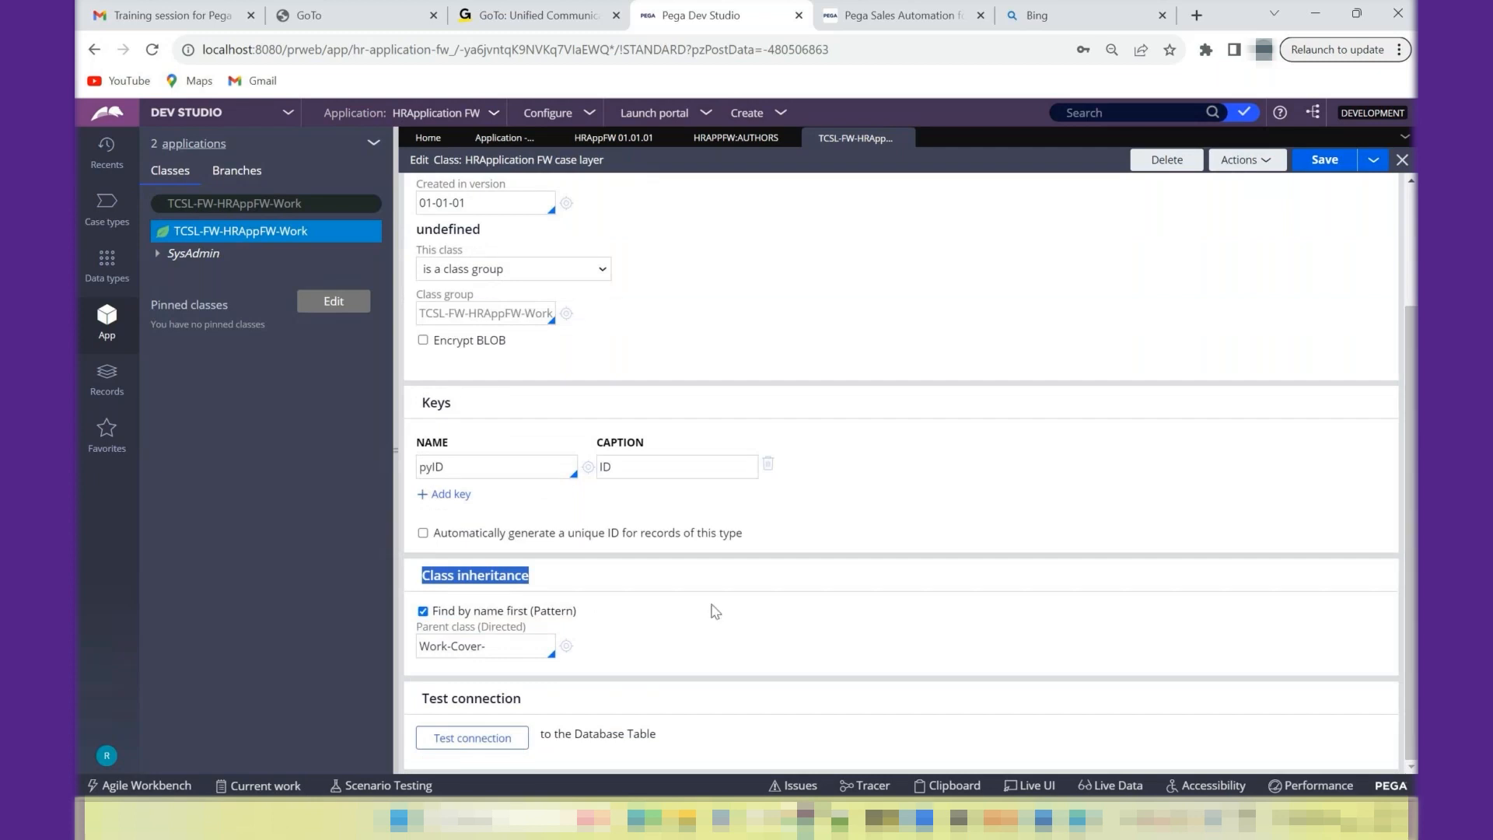
# - Switch to the Notepad++ notes and add the heading "Inheritance:" below the Class B line
pyautogui.hotkey('alt', 'Tab')
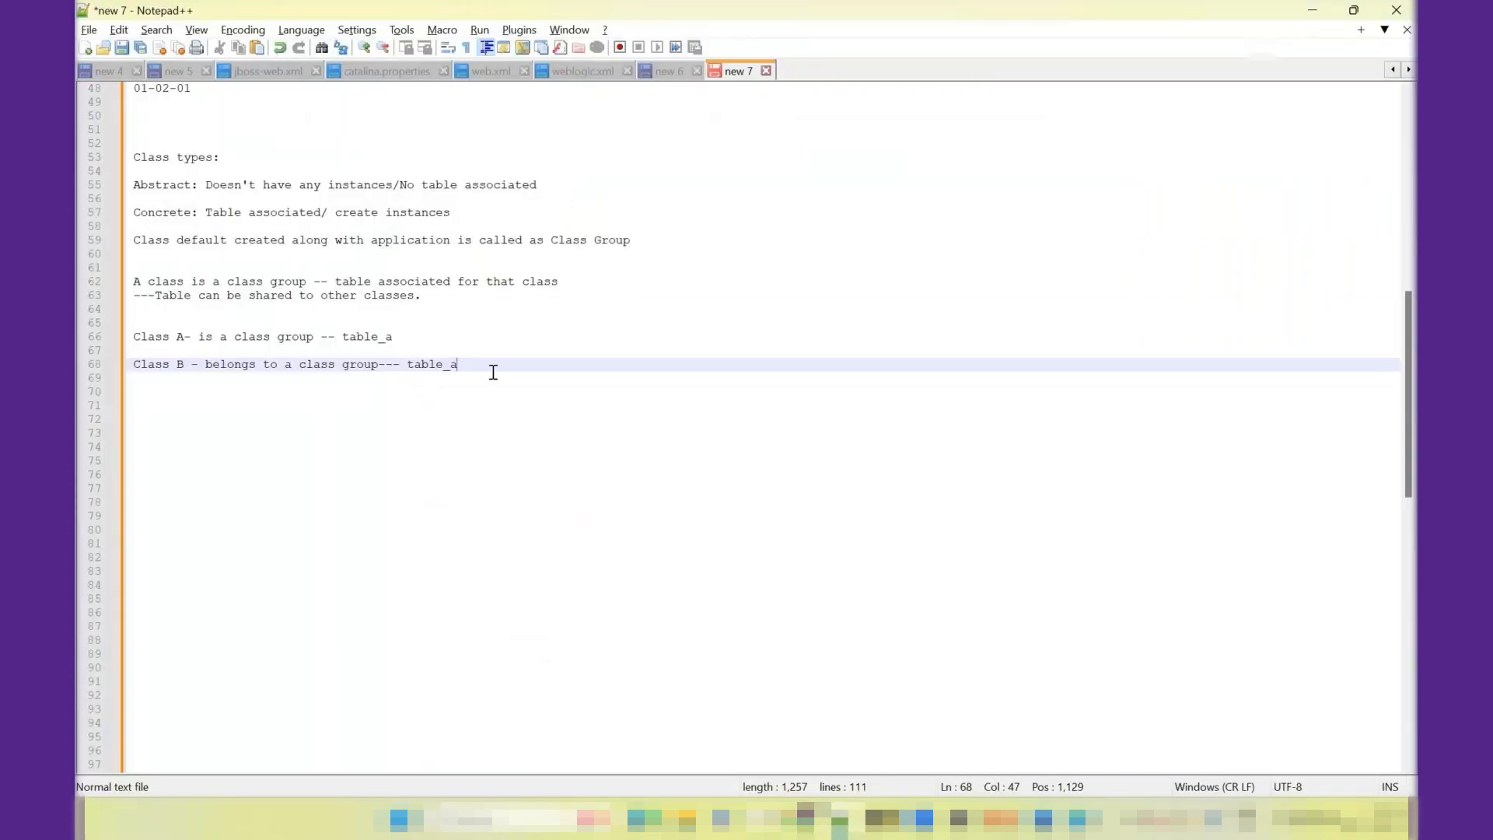
pyautogui.press('Return')
pyautogui.press('Return')
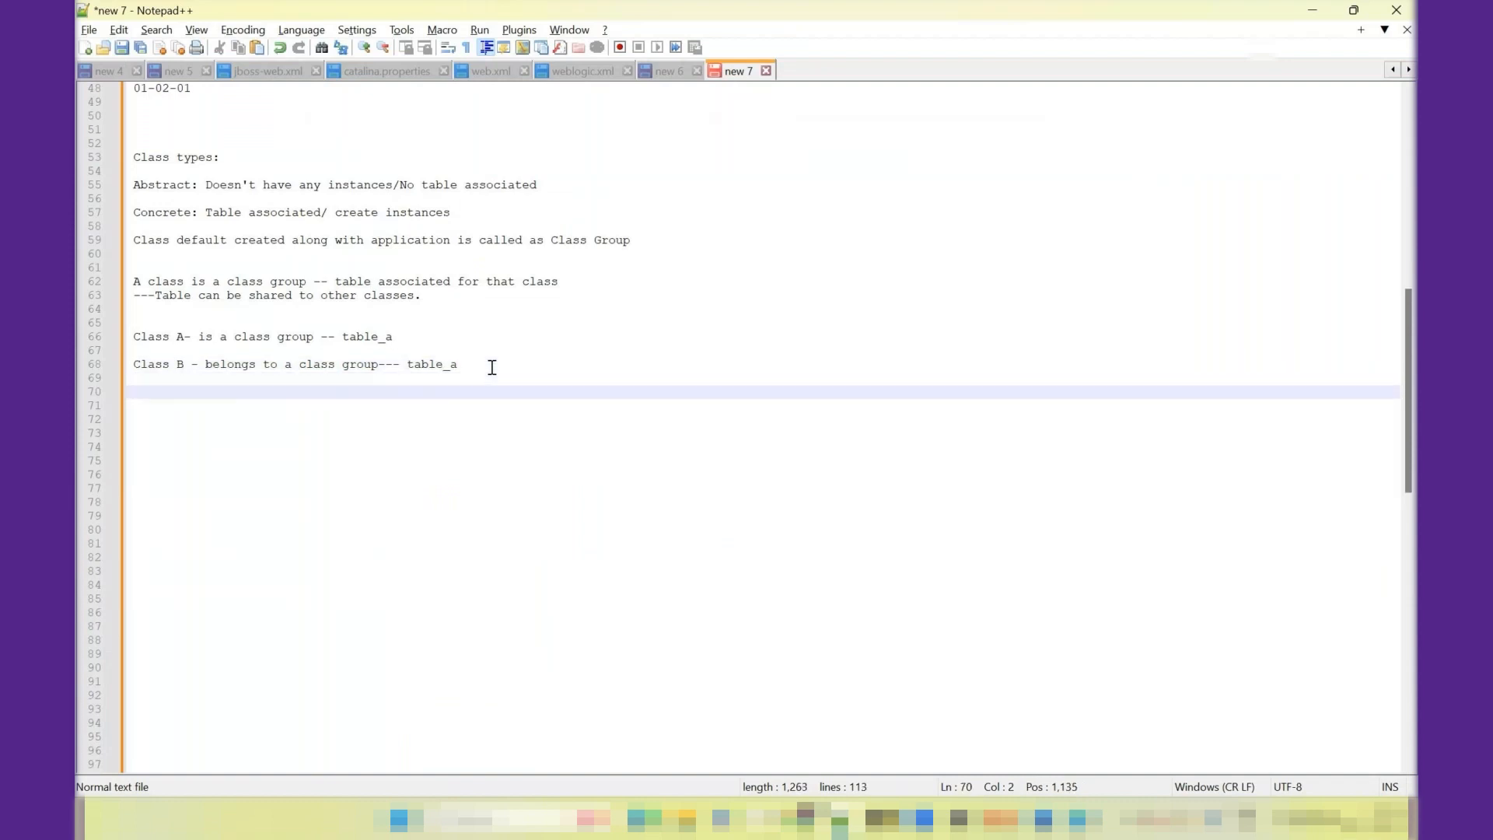
pyautogui.write('Inheritance:')
pyautogui.press('Return')
pyautogui.press('Return')
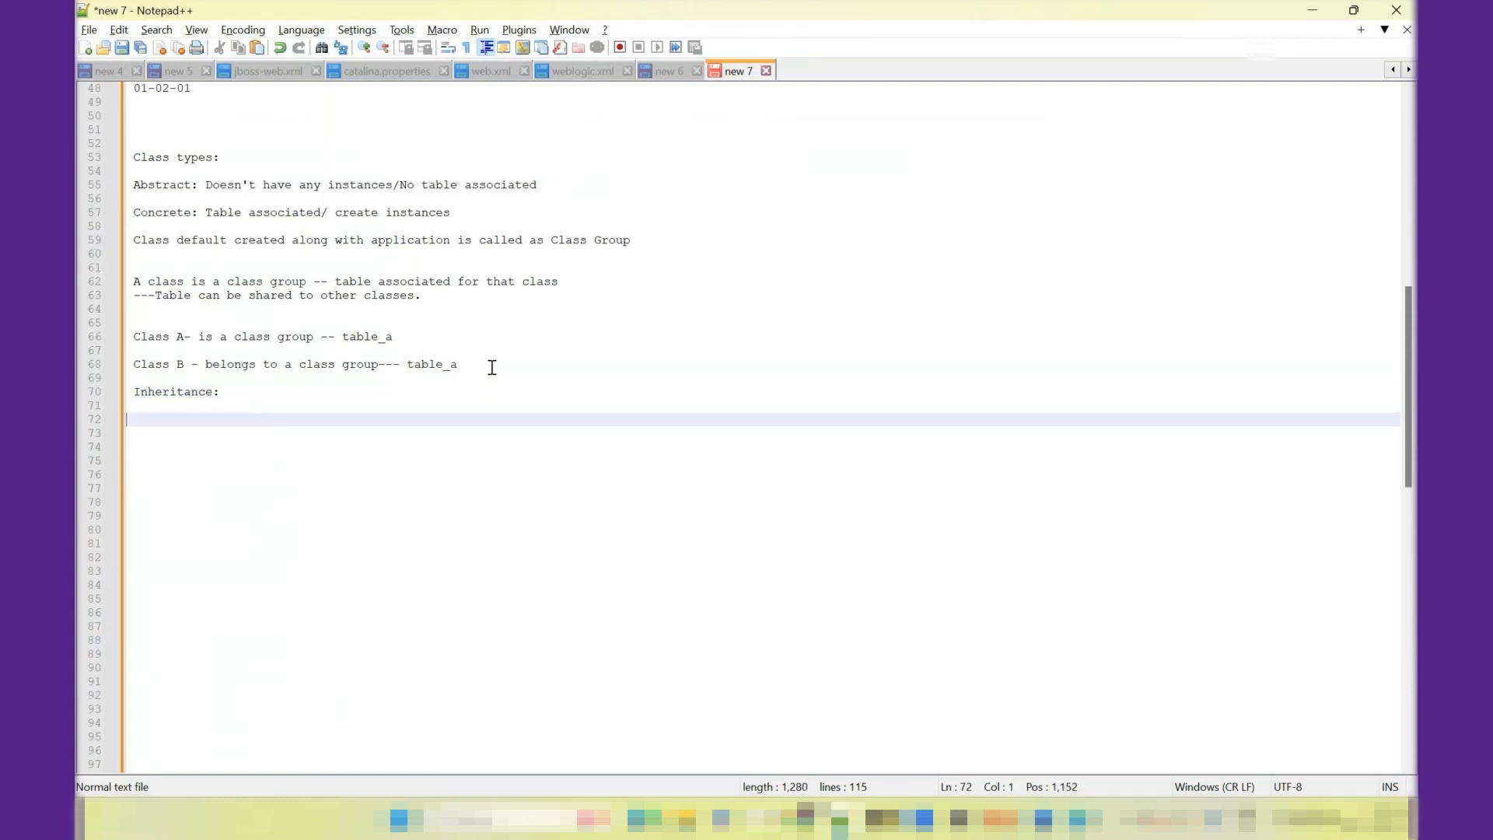
# - List "Pattern" and "Directed" on separate lines under the Inheritance heading, with a blank line between them
pyautogui.write('Pattern')
pyautogui.press('Return')
pyautogui.press('Return')
pyautogui.write('Directed')
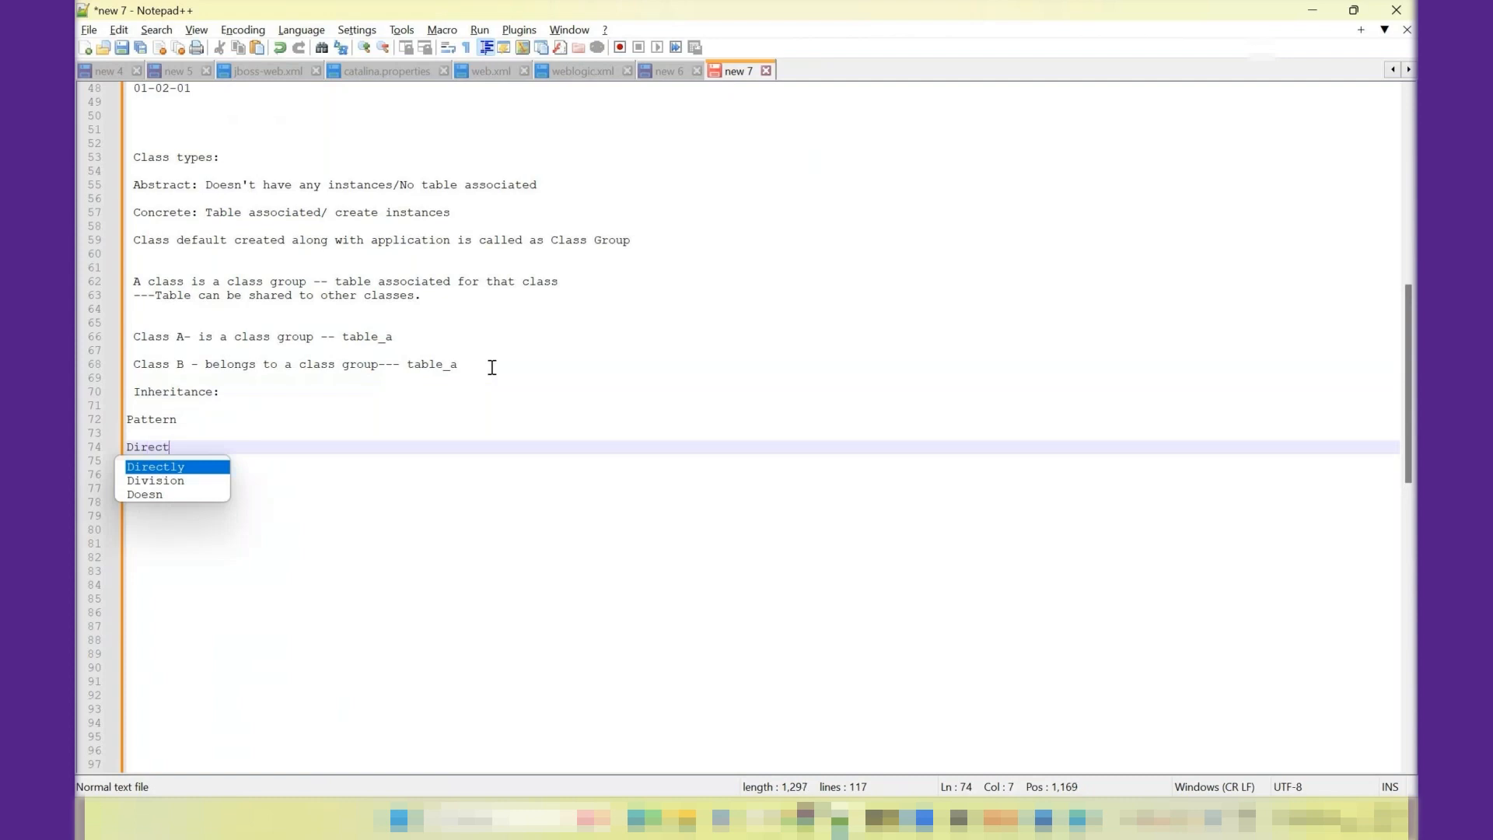
pyautogui.press('Up')
pyautogui.press('Up')
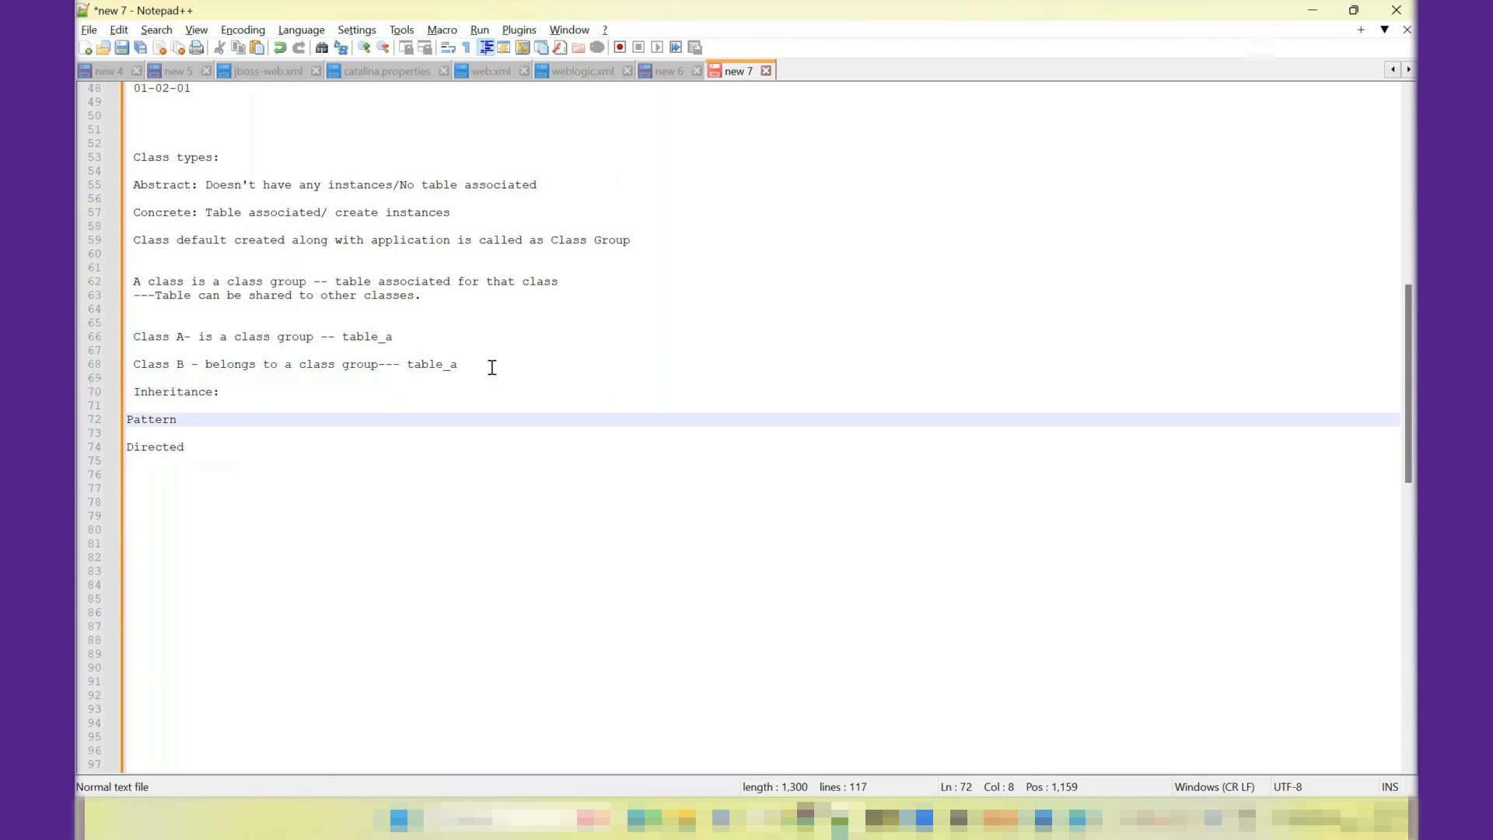
# - Switch to Pega Dev Studio and highlight the word "Pattern" in the class inheritance settings
pyautogui.hotkey('alt', 'Tab')
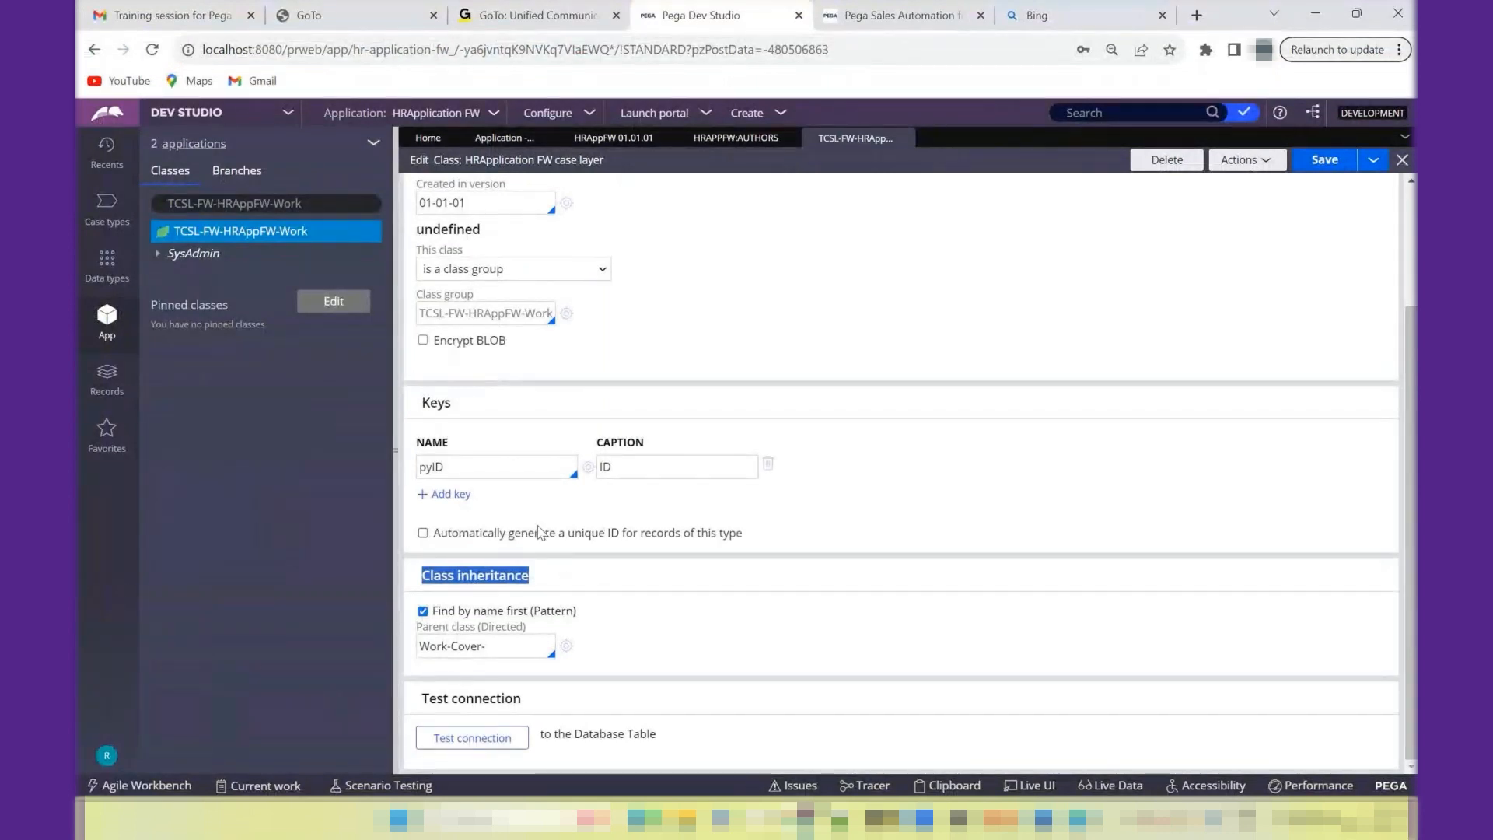
pyautogui.doubleClick(550, 612)
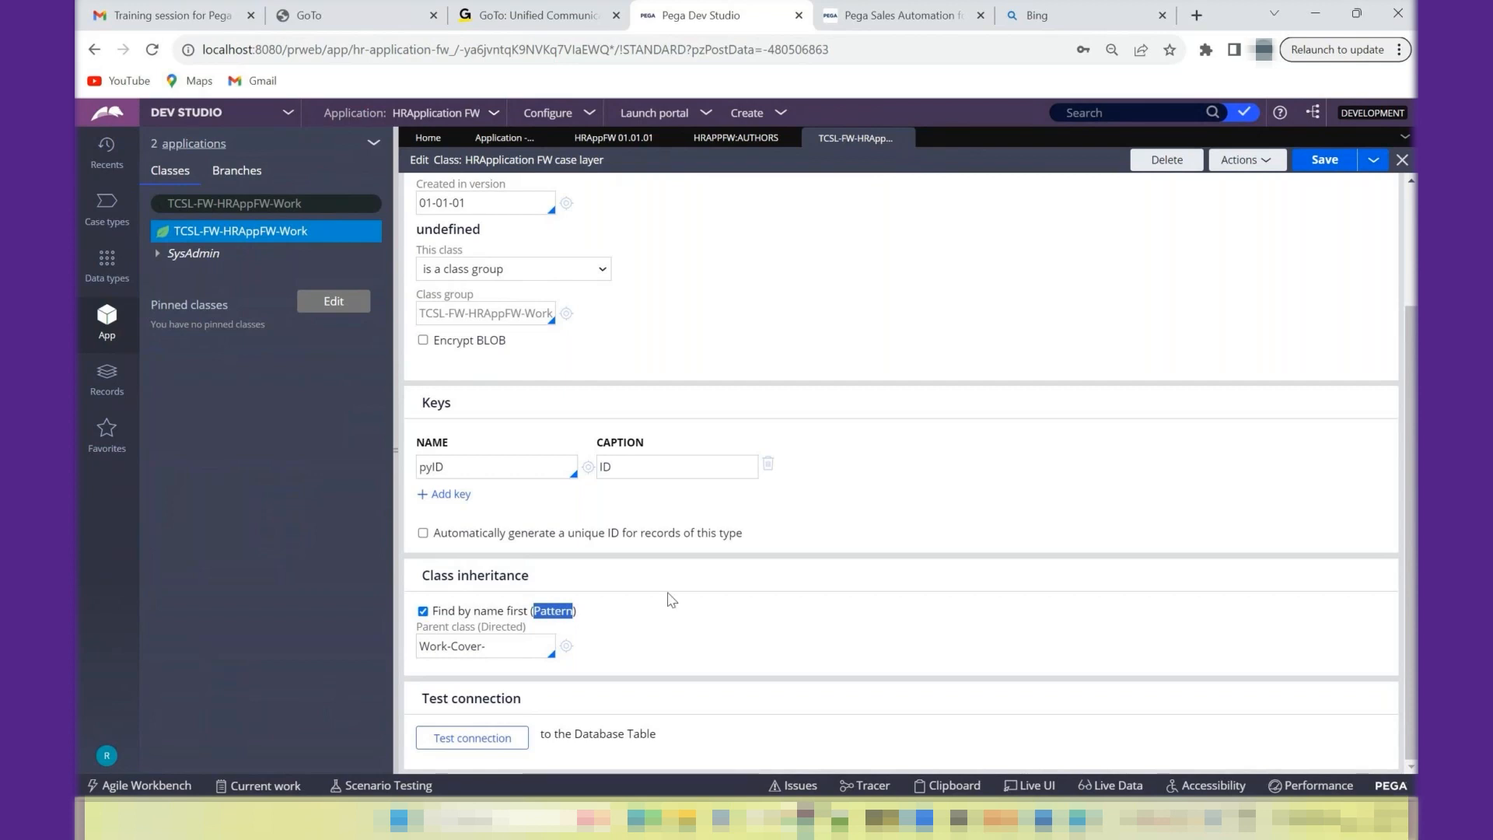
pyautogui.hotkey('alt', 'Tab')
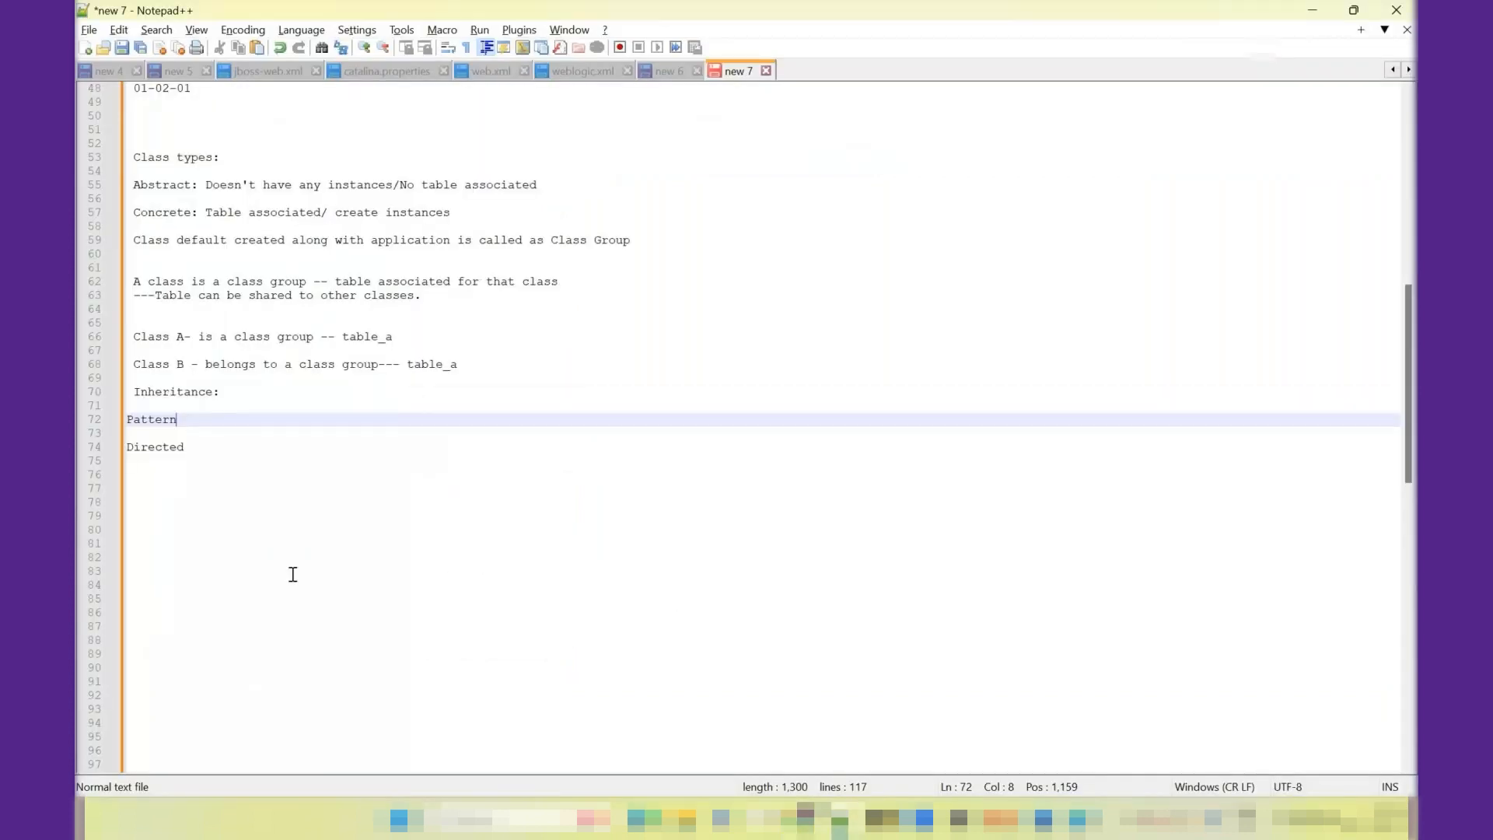
pyautogui.hotkey('alt', 'Tab')
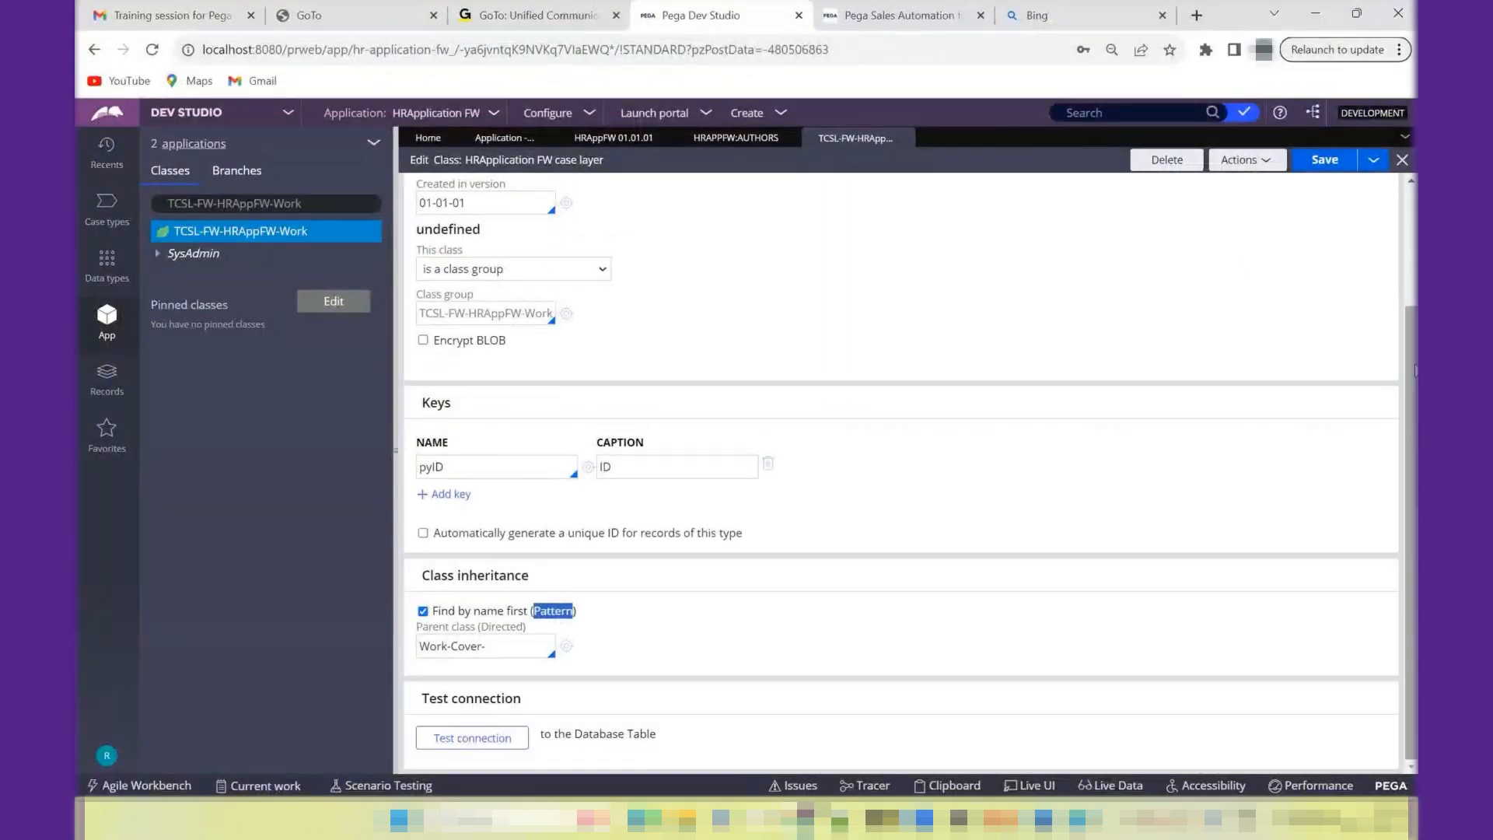
# - Copy the class ID TCSL-FW-HRAppFW-Work from the class record into the Notepad++ notes under Pattern, leaving one blank line above it
pyautogui.scroll(3, 1412, 371)
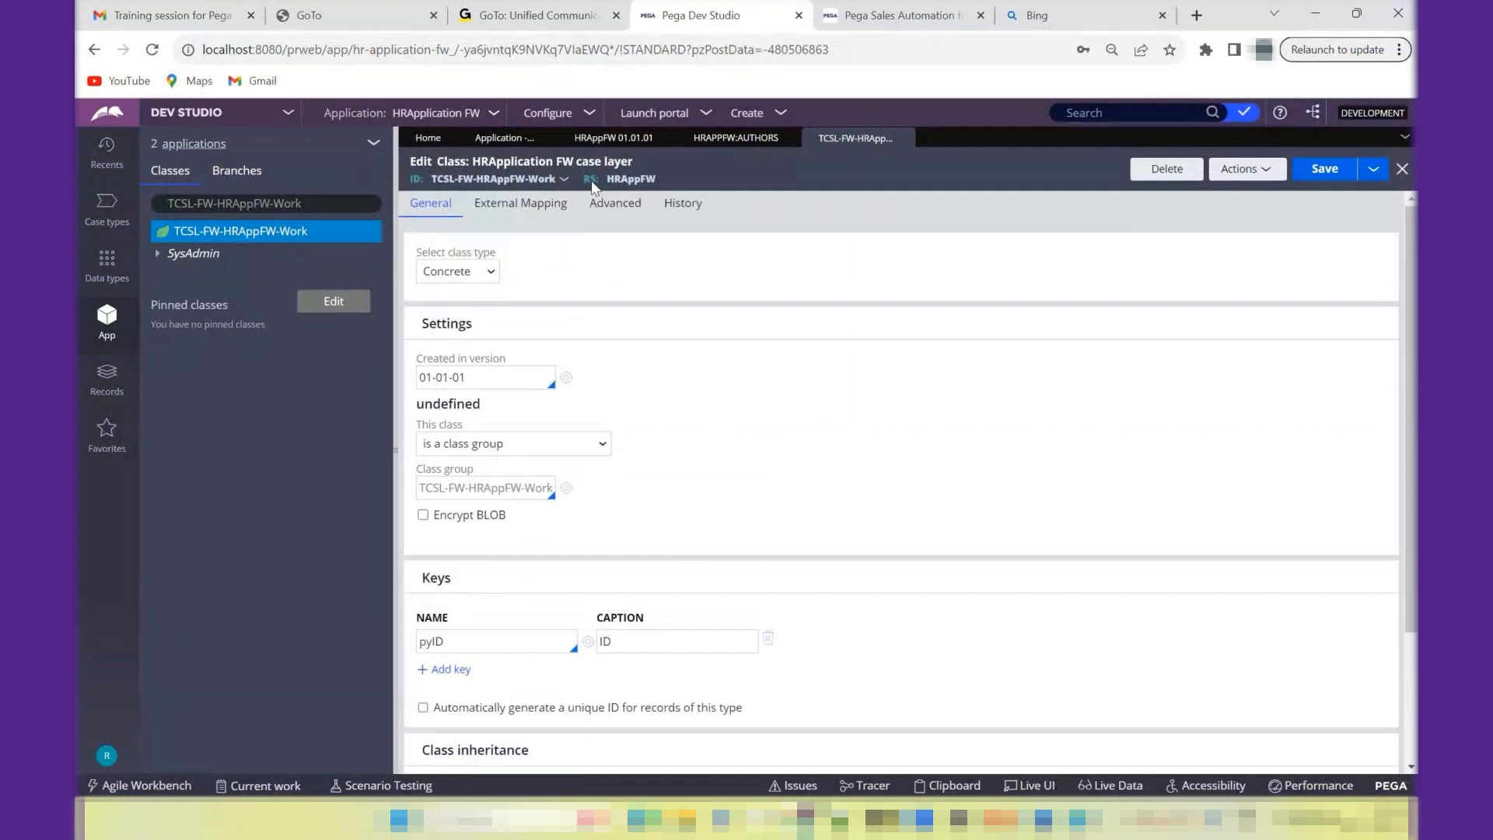
pyautogui.moveTo(565, 183); pyautogui.dragTo(438, 178)
pyautogui.hotkey('ctrl', 'c')
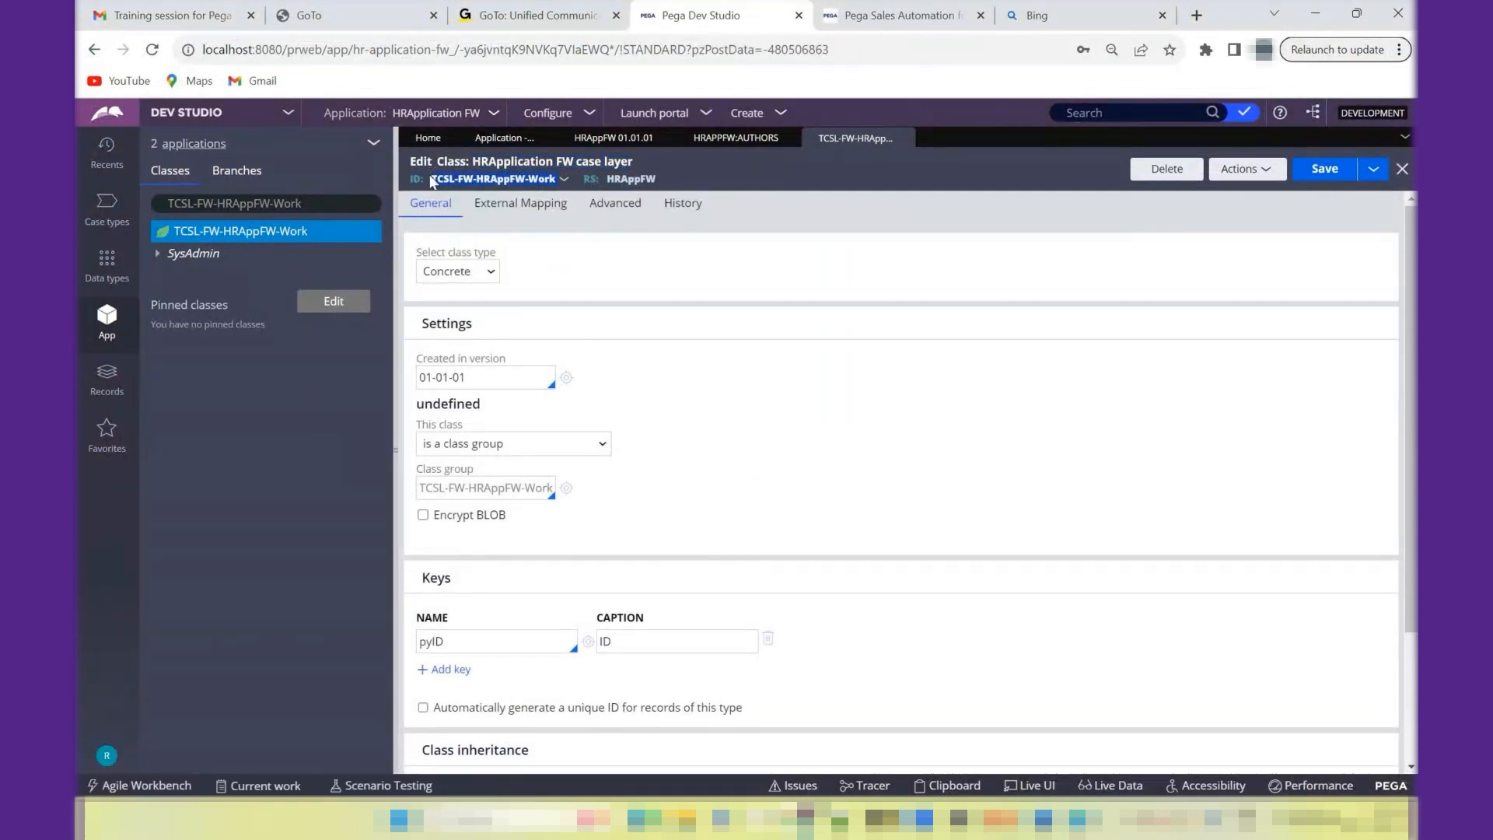
pyautogui.hotkey('alt', 'Tab')
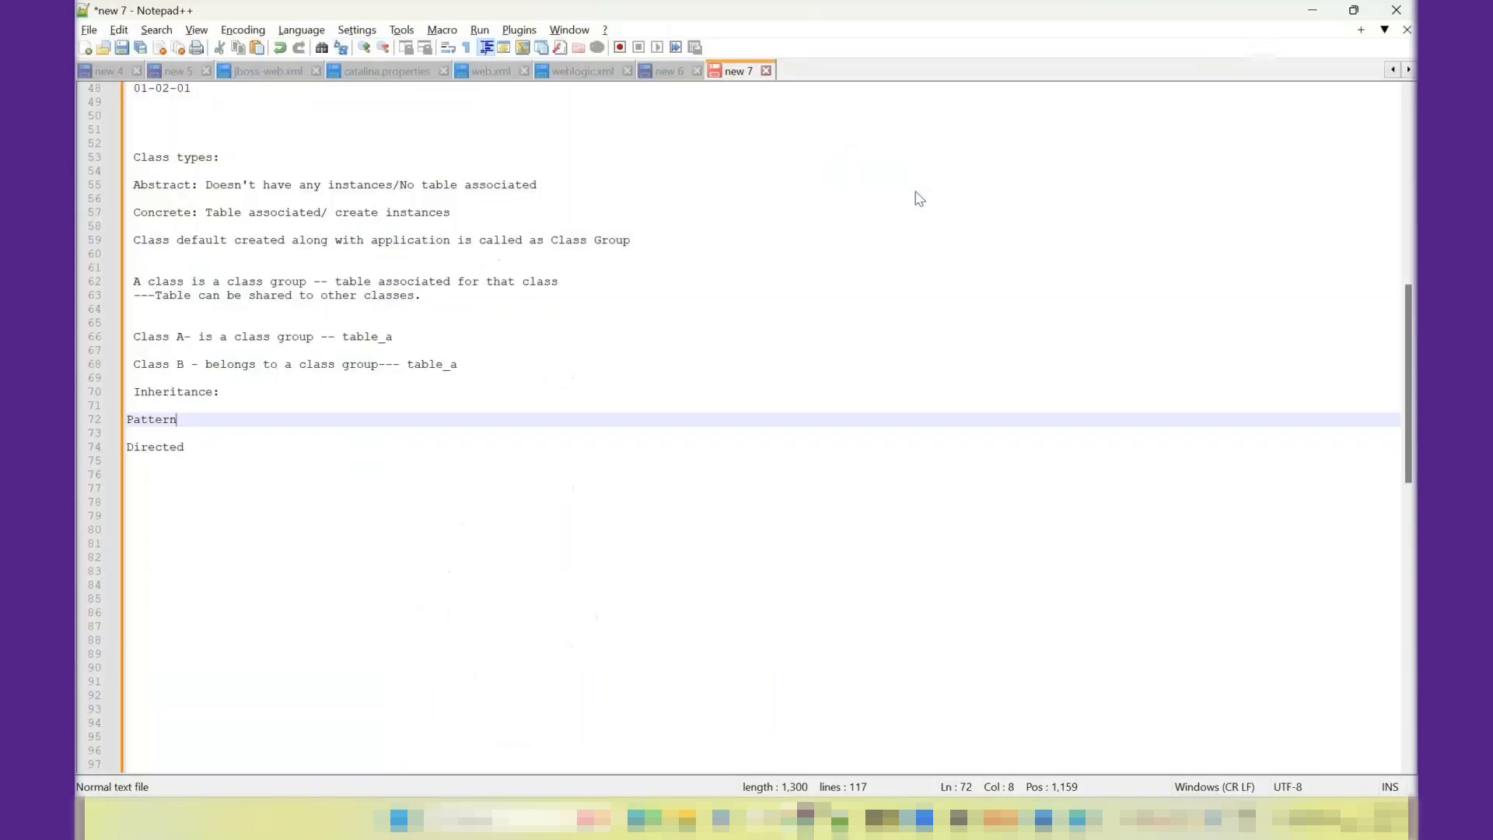
pyautogui.press('Return')
pyautogui.press('Return')
pyautogui.press('Return')
pyautogui.hotkey('ctrl', 'v')
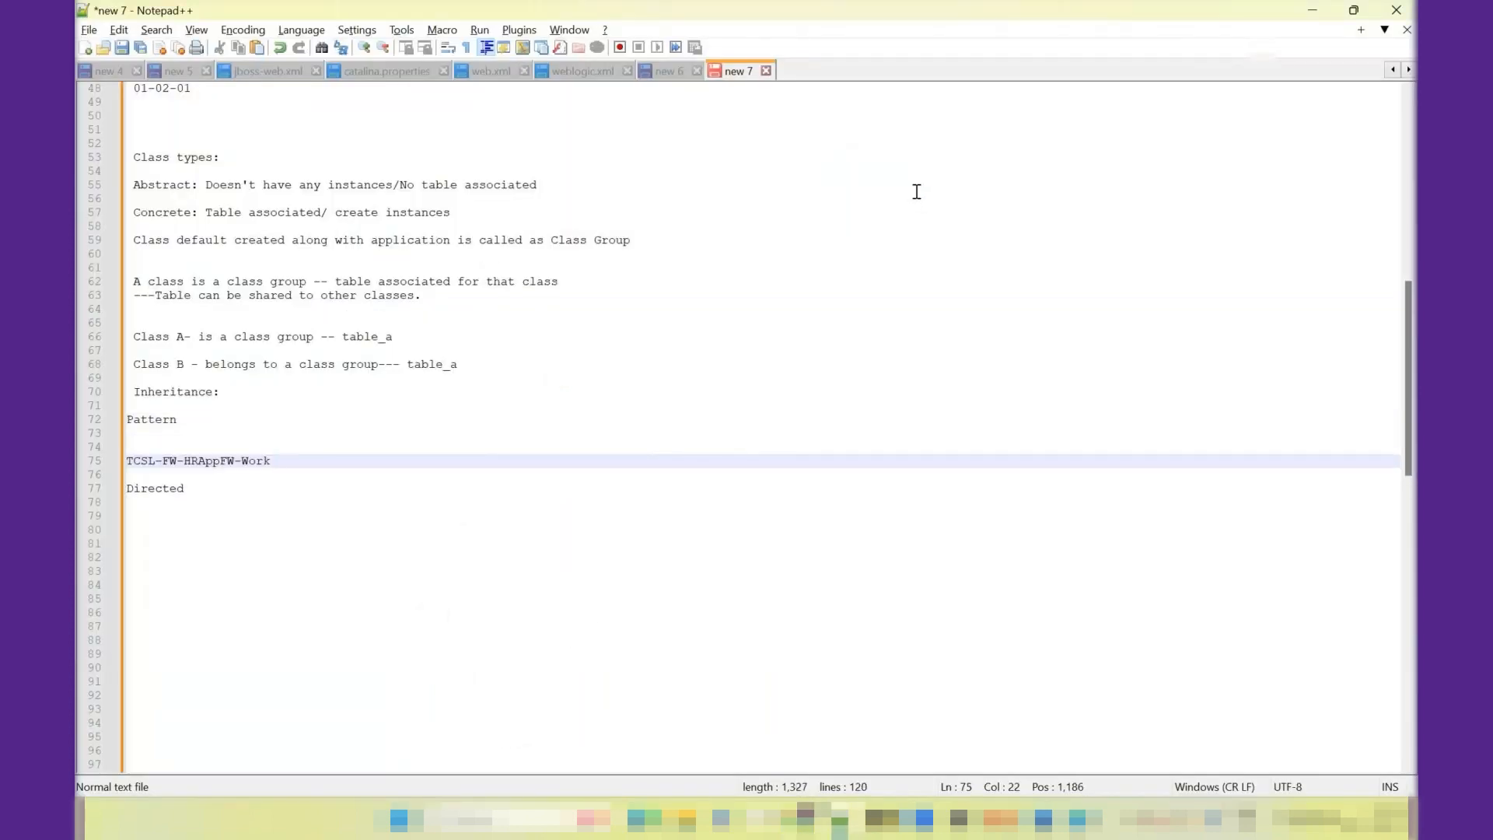
pyautogui.press('Up')
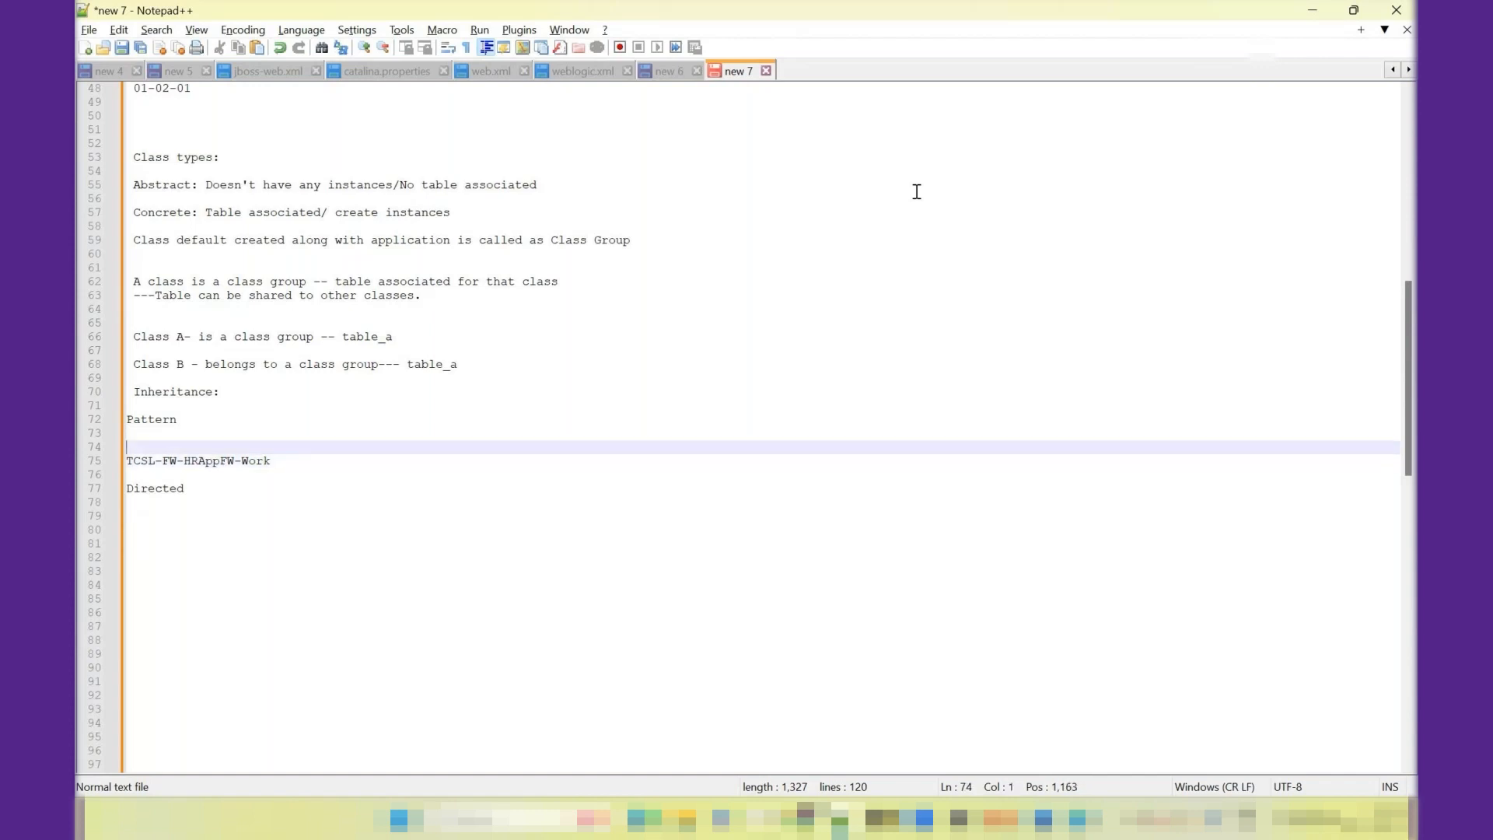
pyautogui.press('Delete')
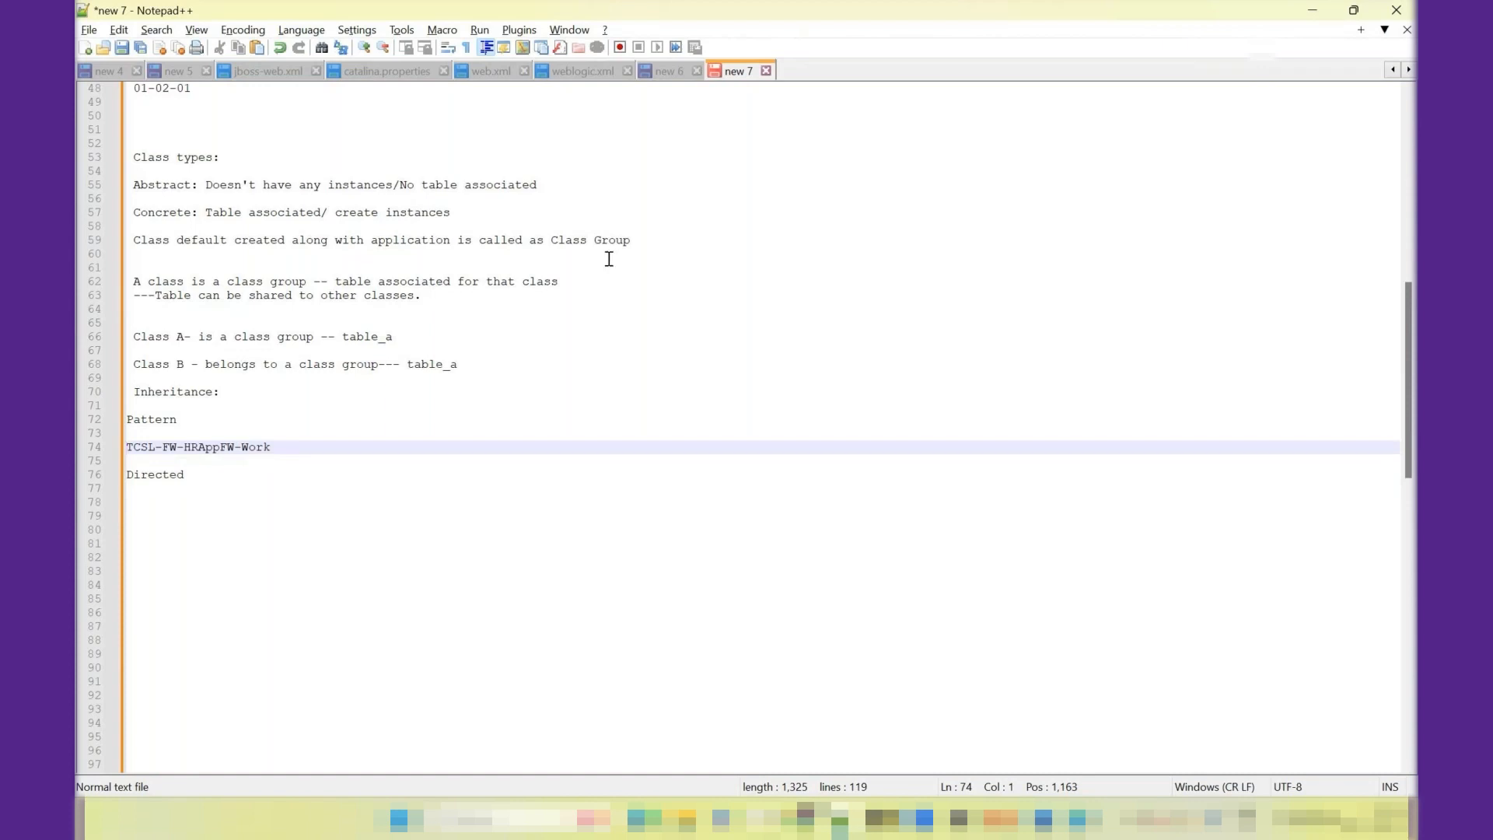
# - Copy the TCSL-FW-HRAppFW part of the class name onto a new line directly below TCSL-FW-HRAppFW-Work
pyautogui.click(288, 451)
pyautogui.press('Left')
pyautogui.press('Left')
pyautogui.press('Left')
pyautogui.hotkey('shift', 'Left')
pyautogui.hotkey('shift', 'Left')
pyautogui.hotkey('shift', 'Left')
pyautogui.hotkey('shift', 'Left')
pyautogui.hotkey('shift', 'Left')
pyautogui.hotkey('shift', 'Left')
pyautogui.hotkey('shift', 'Left')
pyautogui.hotkey('shift', 'Left')
pyautogui.hotkey('shift', 'Left')
pyautogui.hotkey('shift', 'Left')
pyautogui.hotkey('shift', 'Left')
pyautogui.hotkey('shift', 'Left')
pyautogui.hotkey('shift', 'Left')
pyautogui.hotkey('shift', 'Left')
pyautogui.hotkey('shift', 'Left')
pyautogui.hotkey('ctrl', 'c')
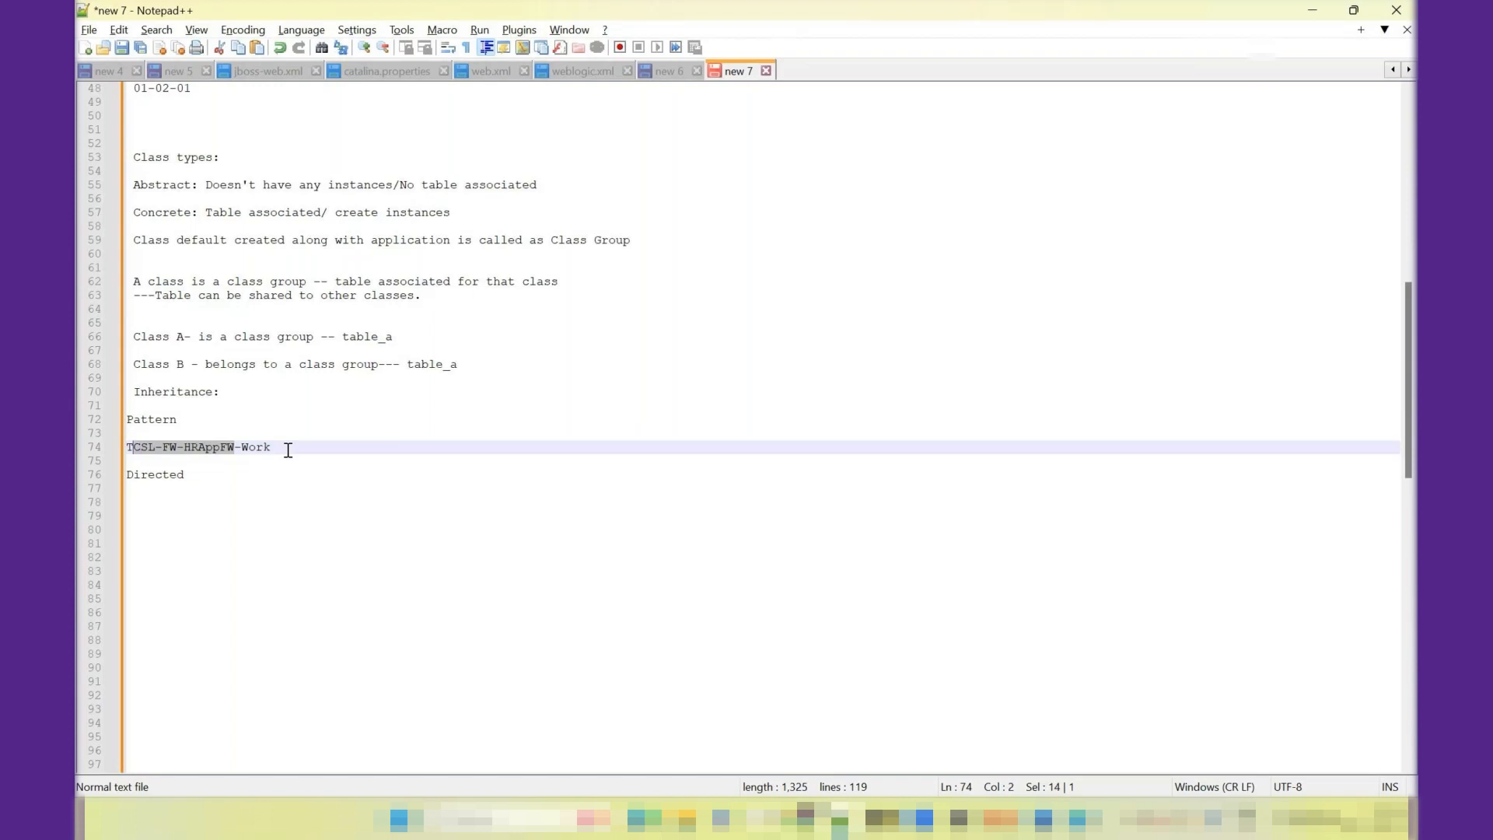
pyautogui.click(327, 449)
pyautogui.press('Return')
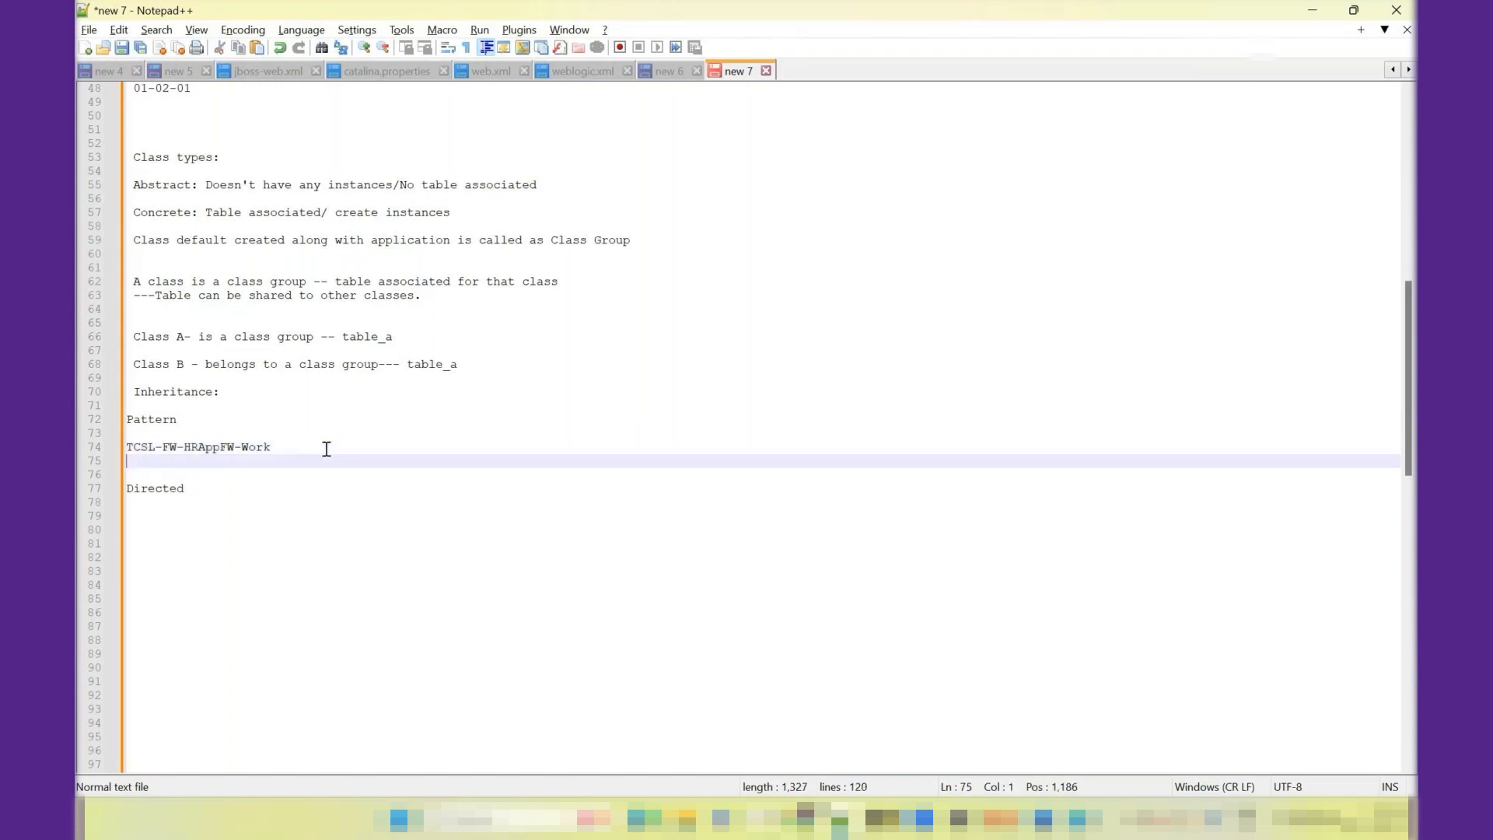
pyautogui.hotkey('ctrl', 'v')
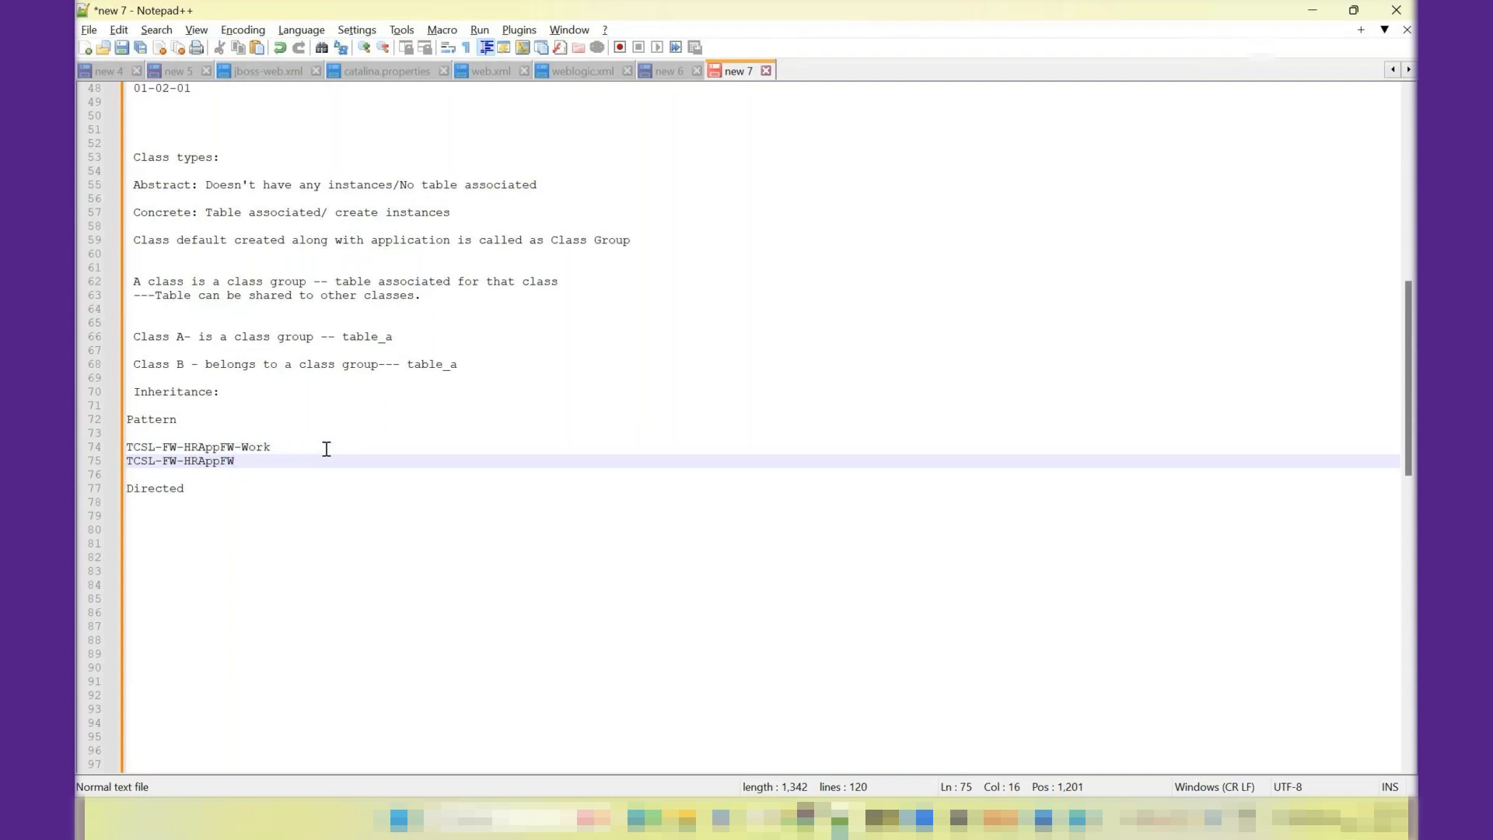
# - Continue the pattern inheritance list with the lines "TCSL-FW" and "TCSL"
pyautogui.press('Return')
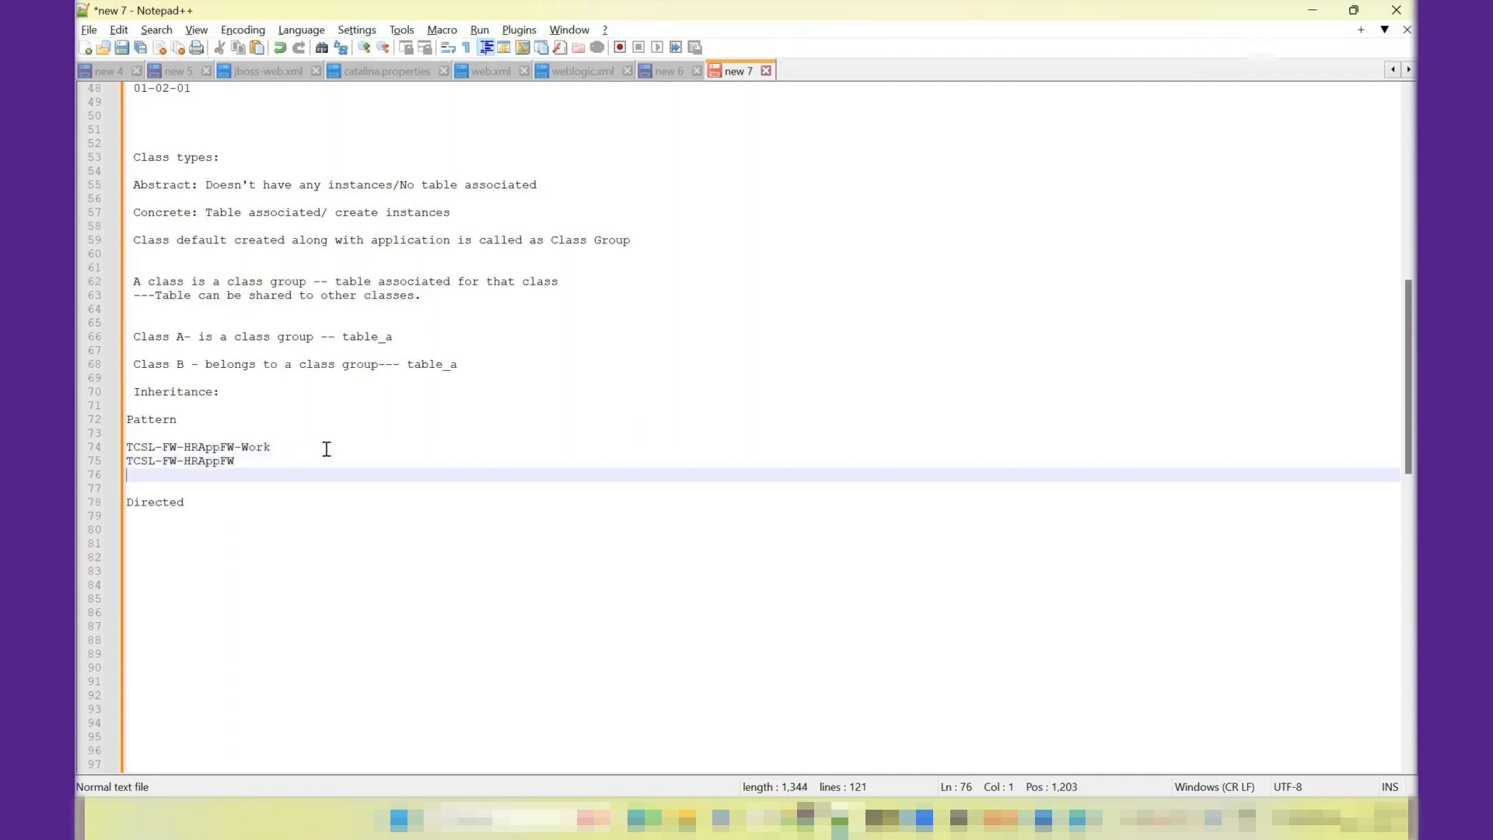
pyautogui.write('TCSL')
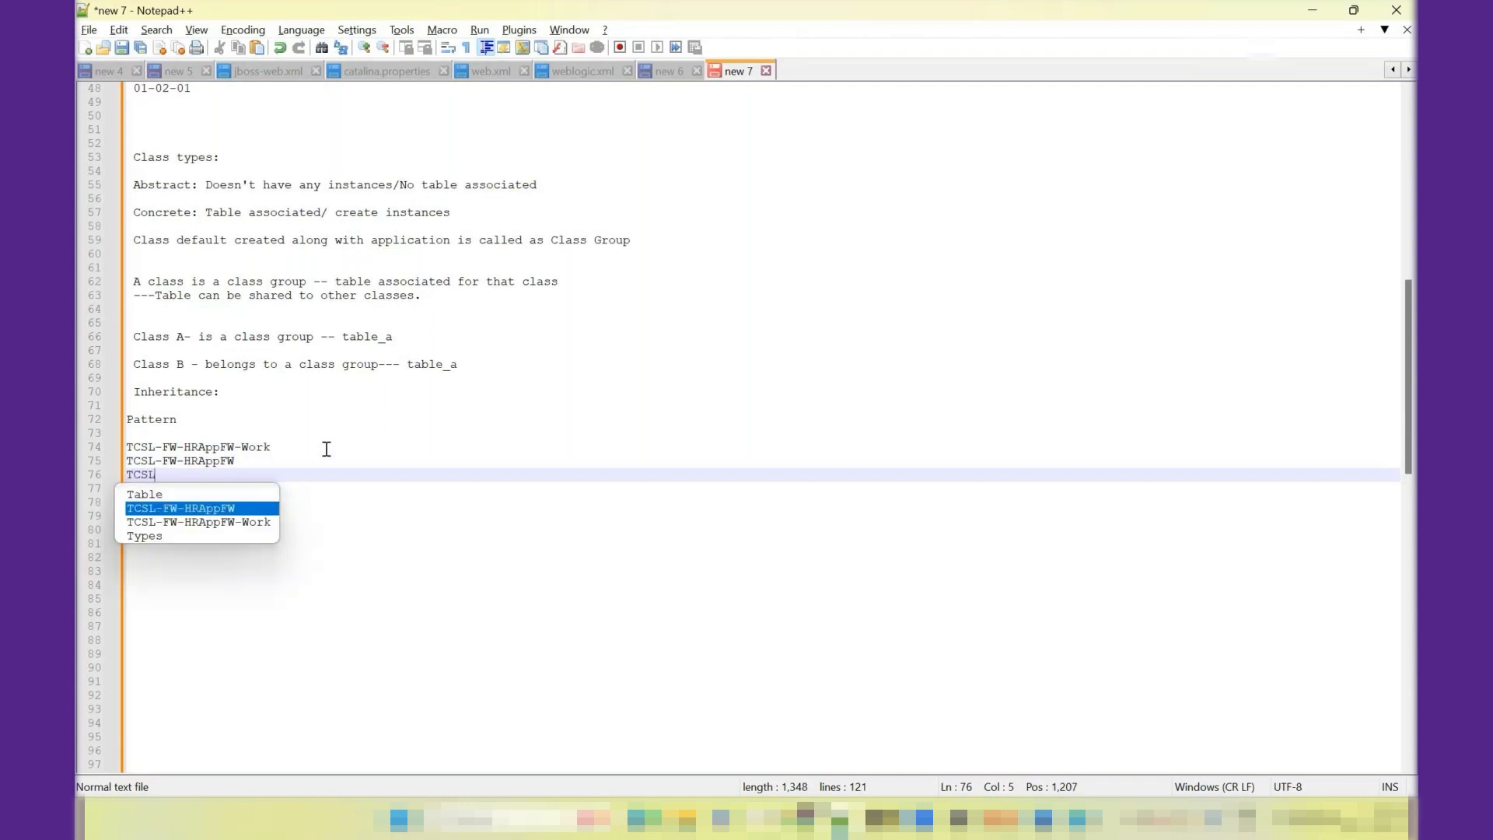
pyautogui.write('-FW')
pyautogui.press('Return')
pyautogui.write('TCS')
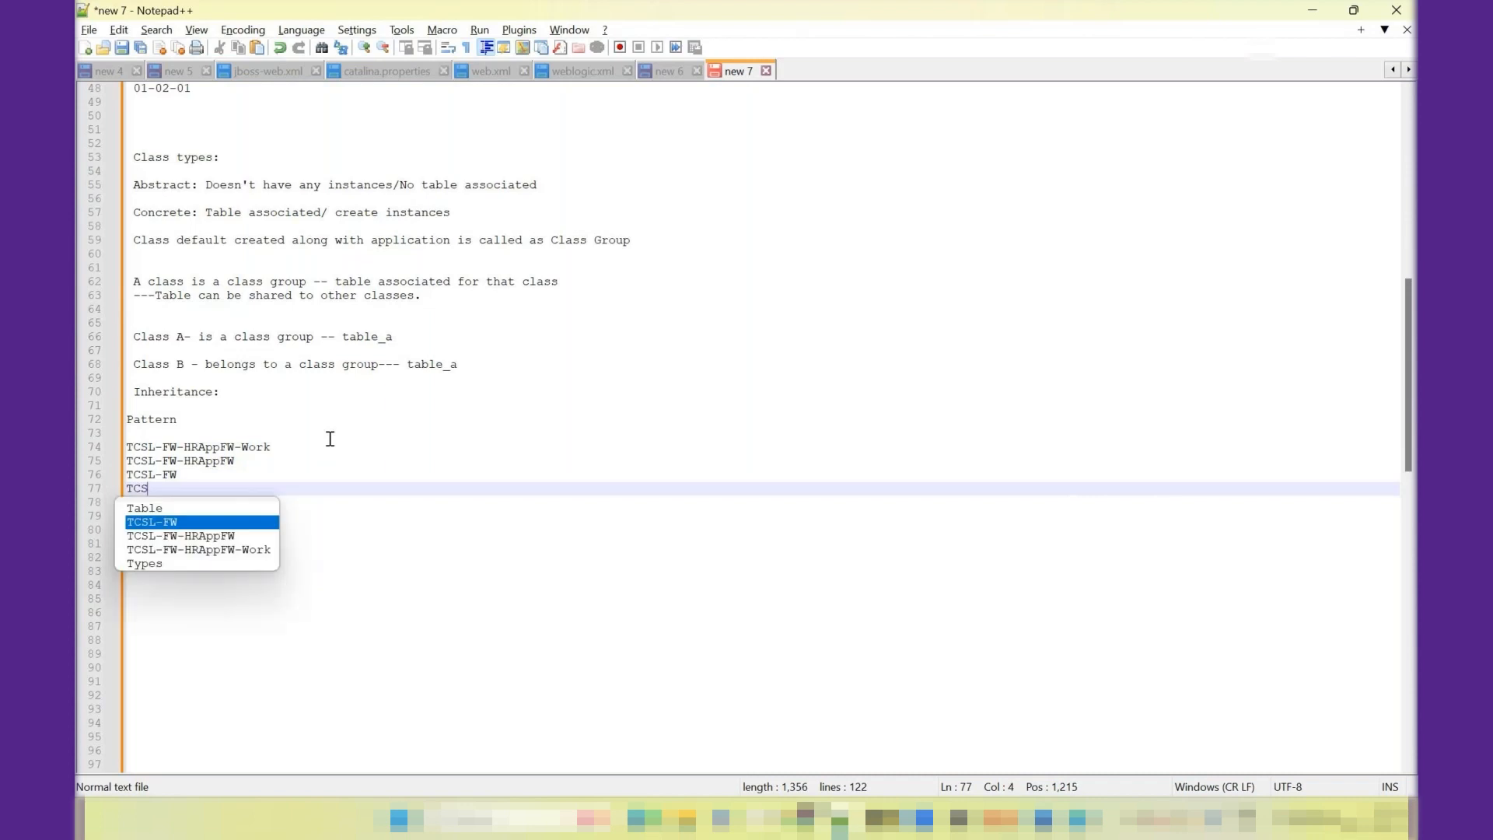
pyautogui.write('L')
pyautogui.press('Return')
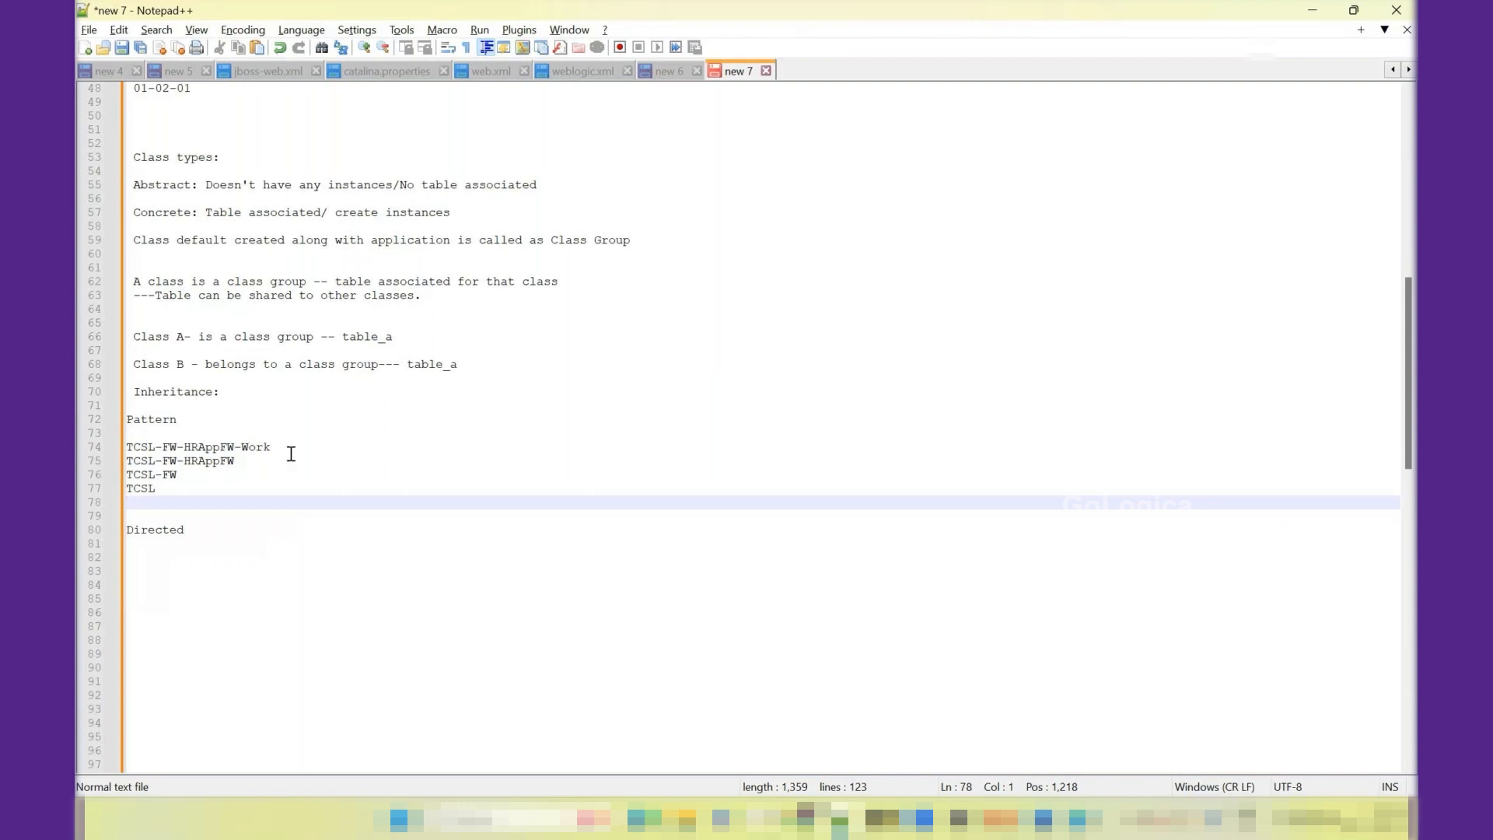
# - Highlight the TCSL prefix in the pattern list and append "---" to the TCSL-FW-HRAppFW-Work line
pyautogui.moveTo(284, 447); pyautogui.dragTo(126, 448)
pyautogui.doubleClick(147, 490)
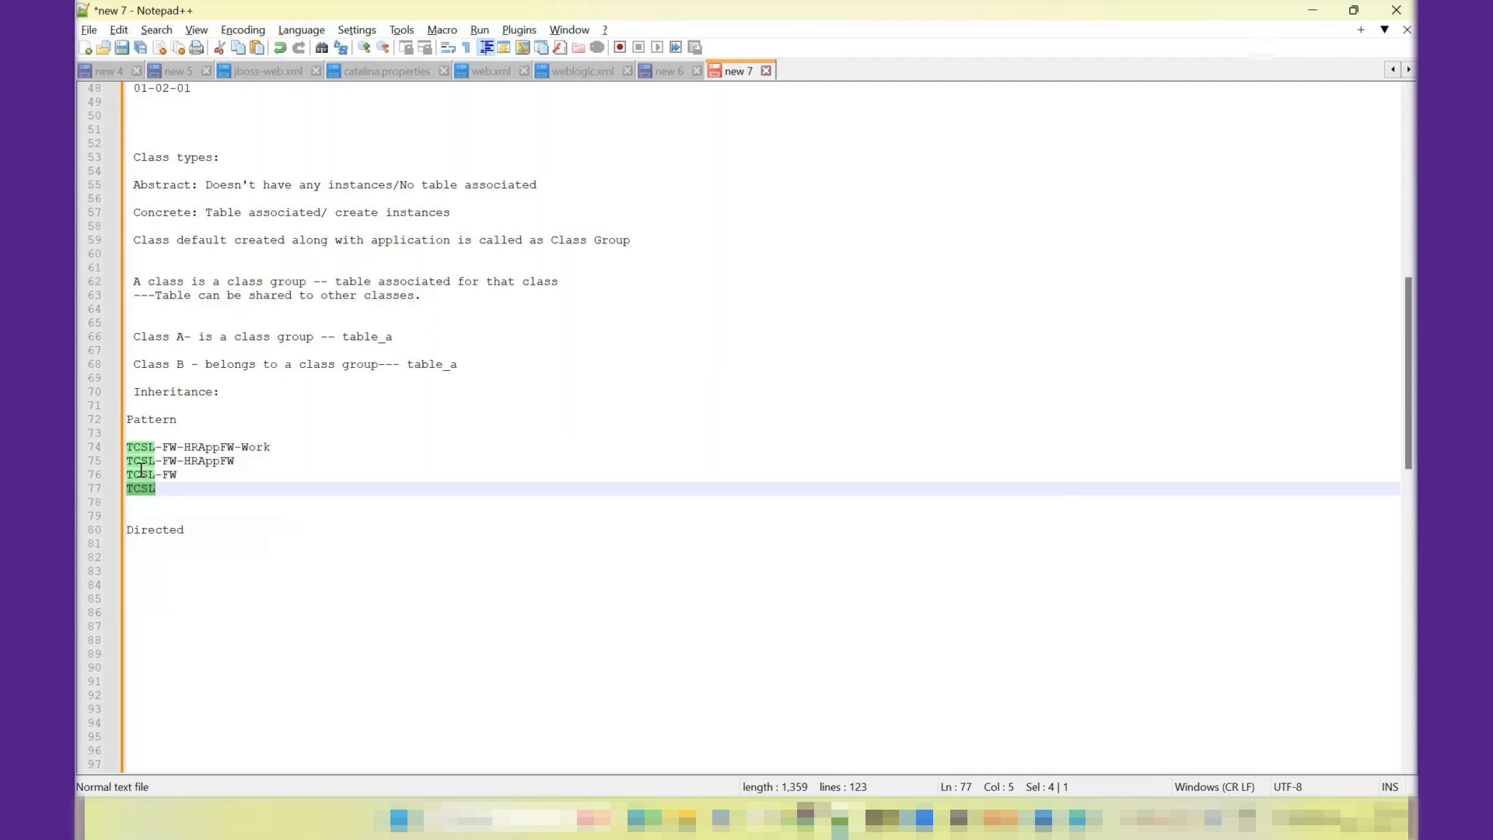
pyautogui.doubleClick(141, 474)
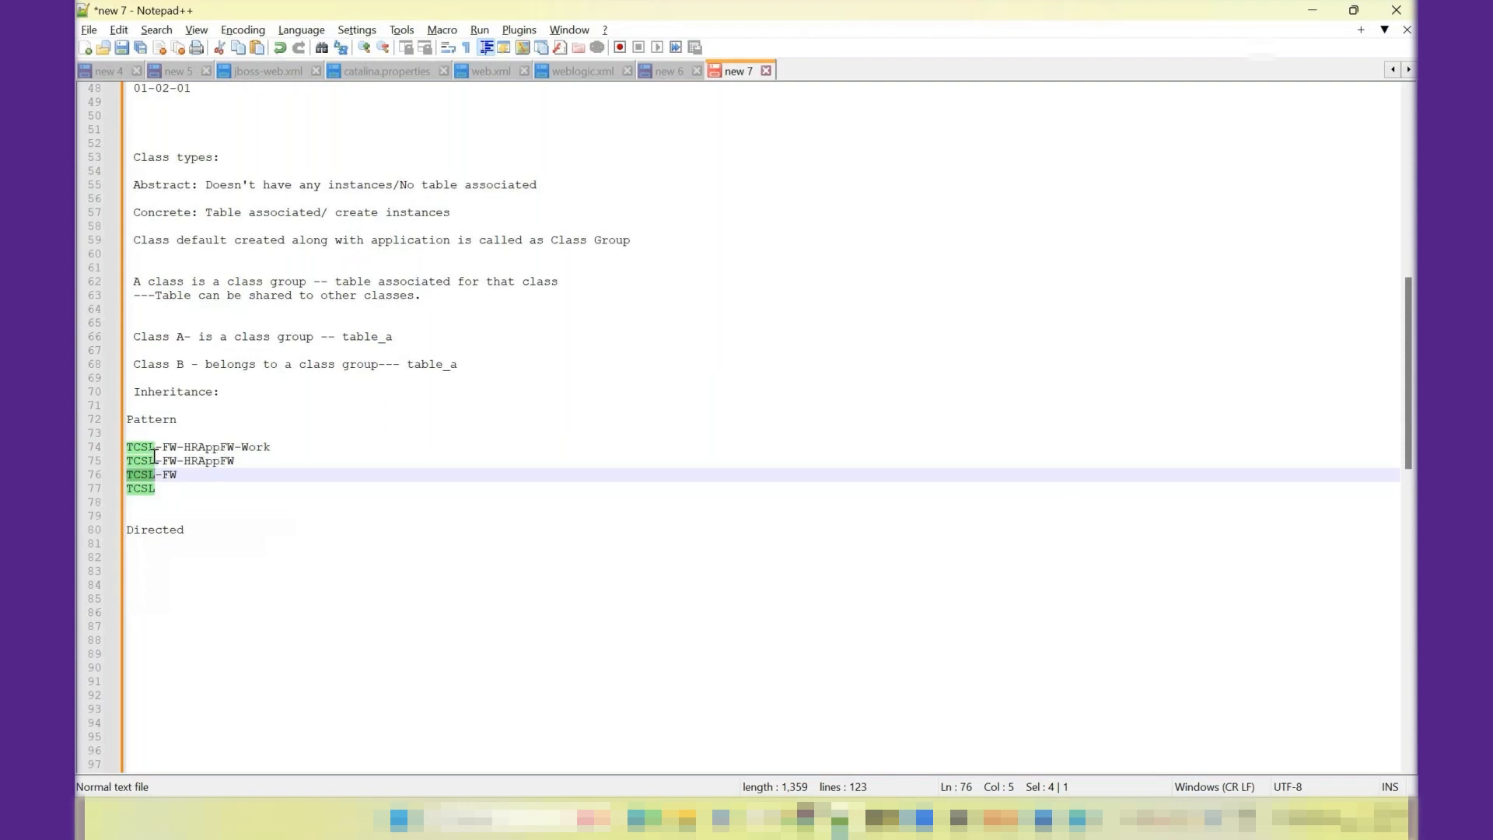
pyautogui.click(300, 445)
pyautogui.write('---')
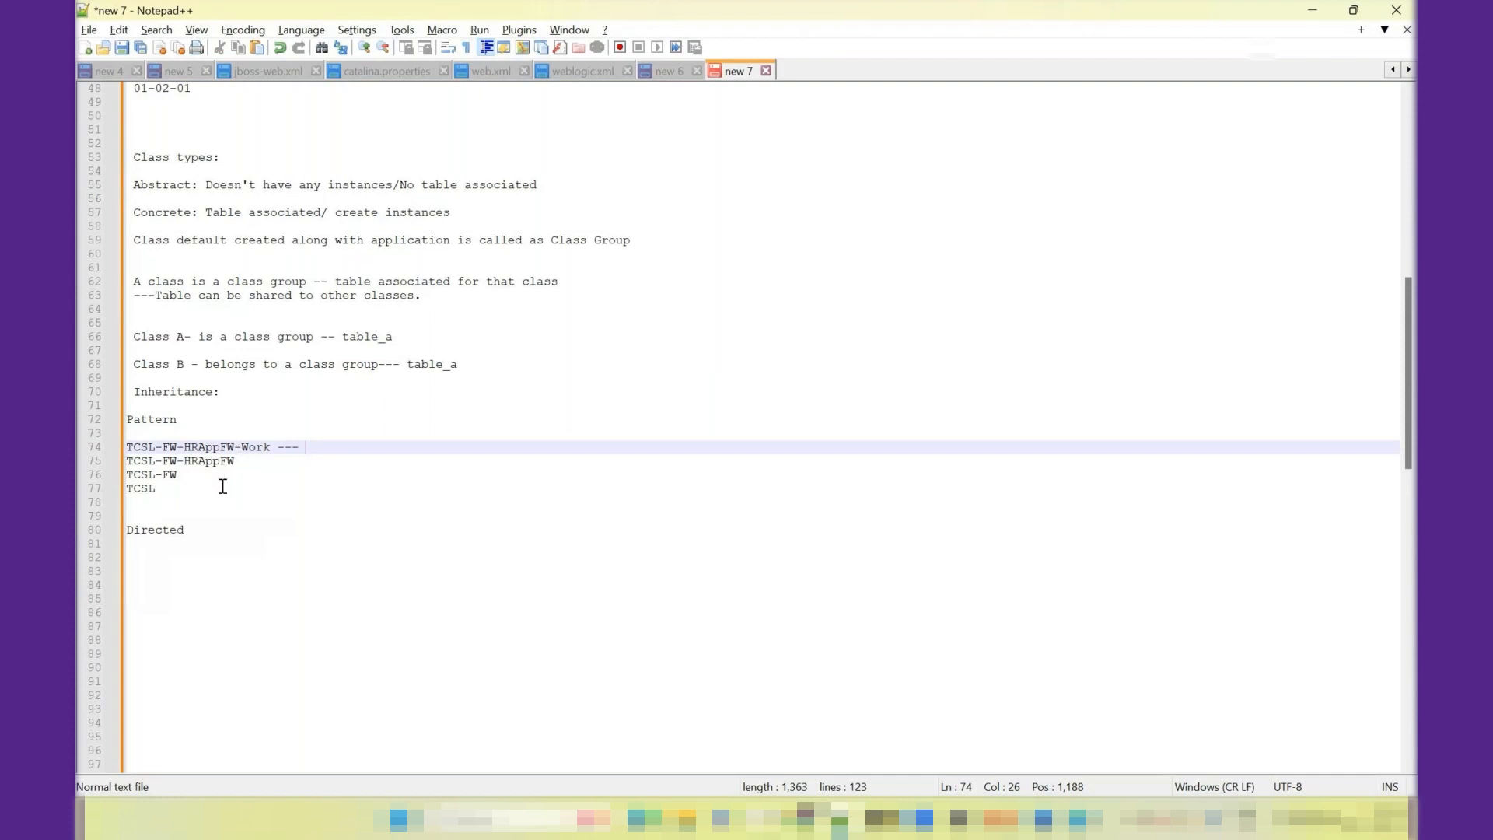
# - Copy the directed parent class Work-Cover- from the Pega class record onto a new line under Directed in the notes
pyautogui.click(208, 529)
pyautogui.press('Return')
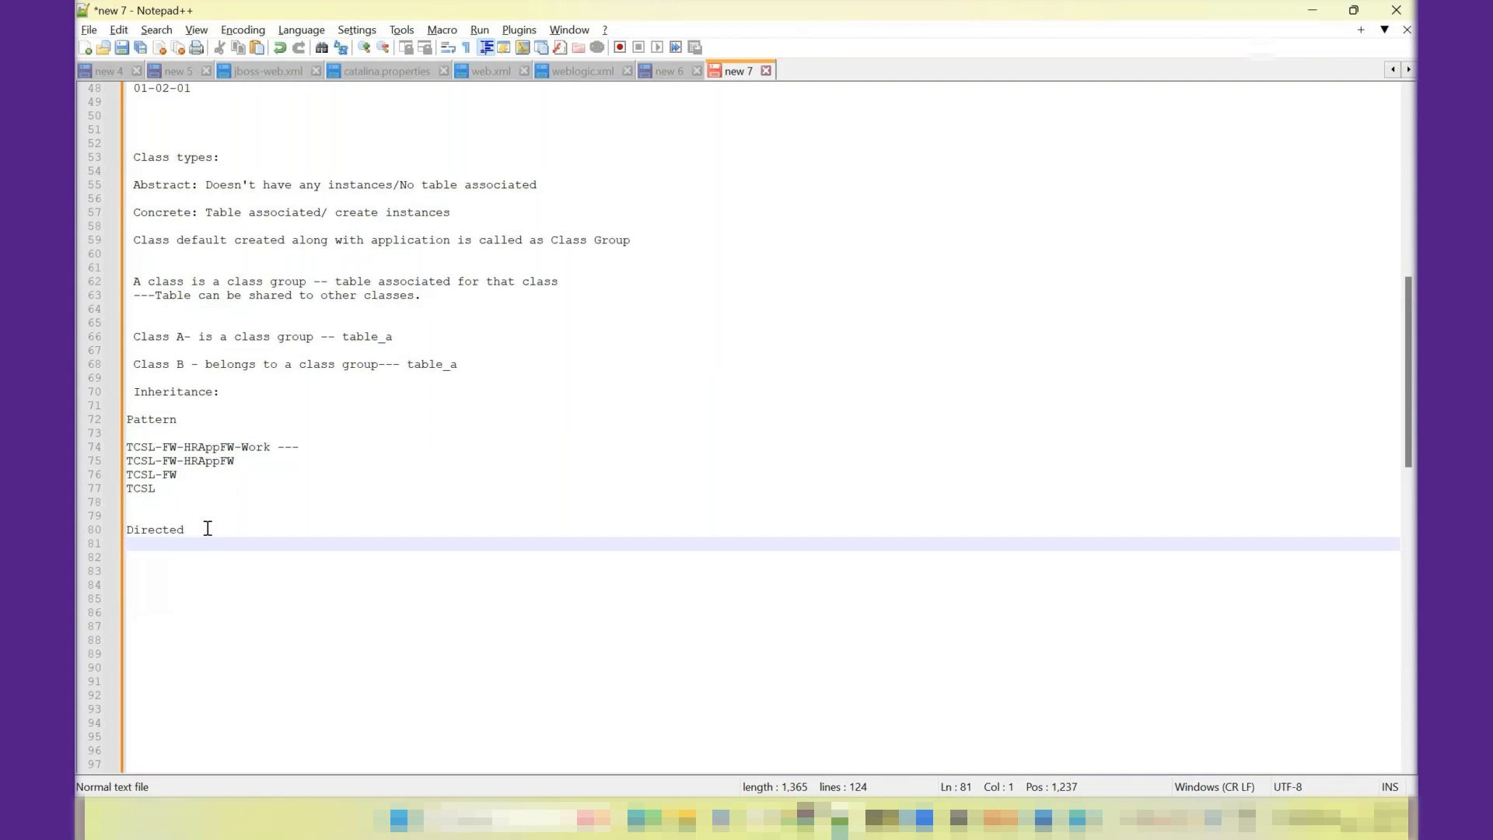
pyautogui.hotkey('alt', 'Tab')
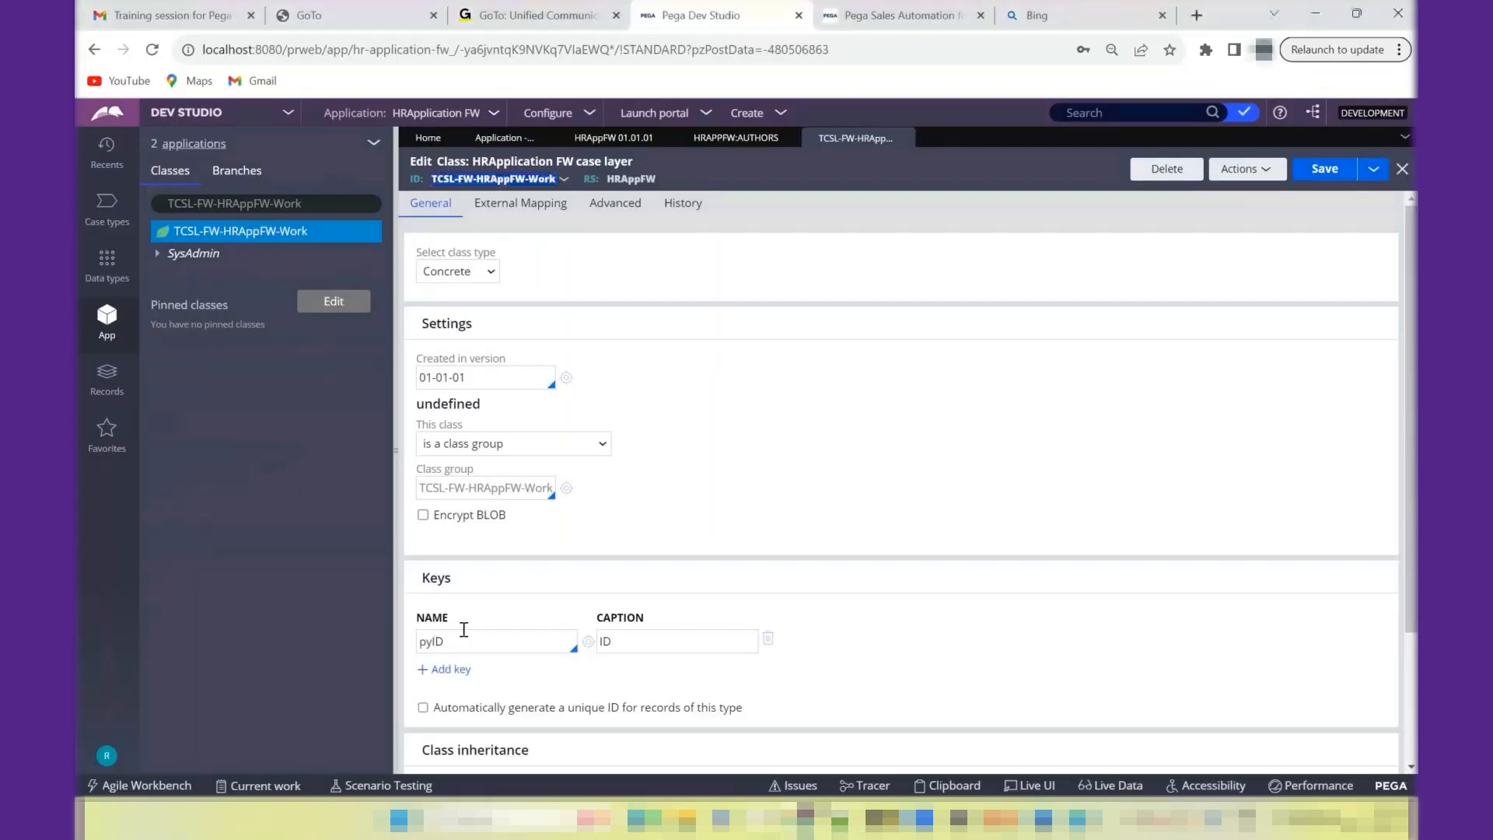
pyautogui.scroll(-2, 902, 482)
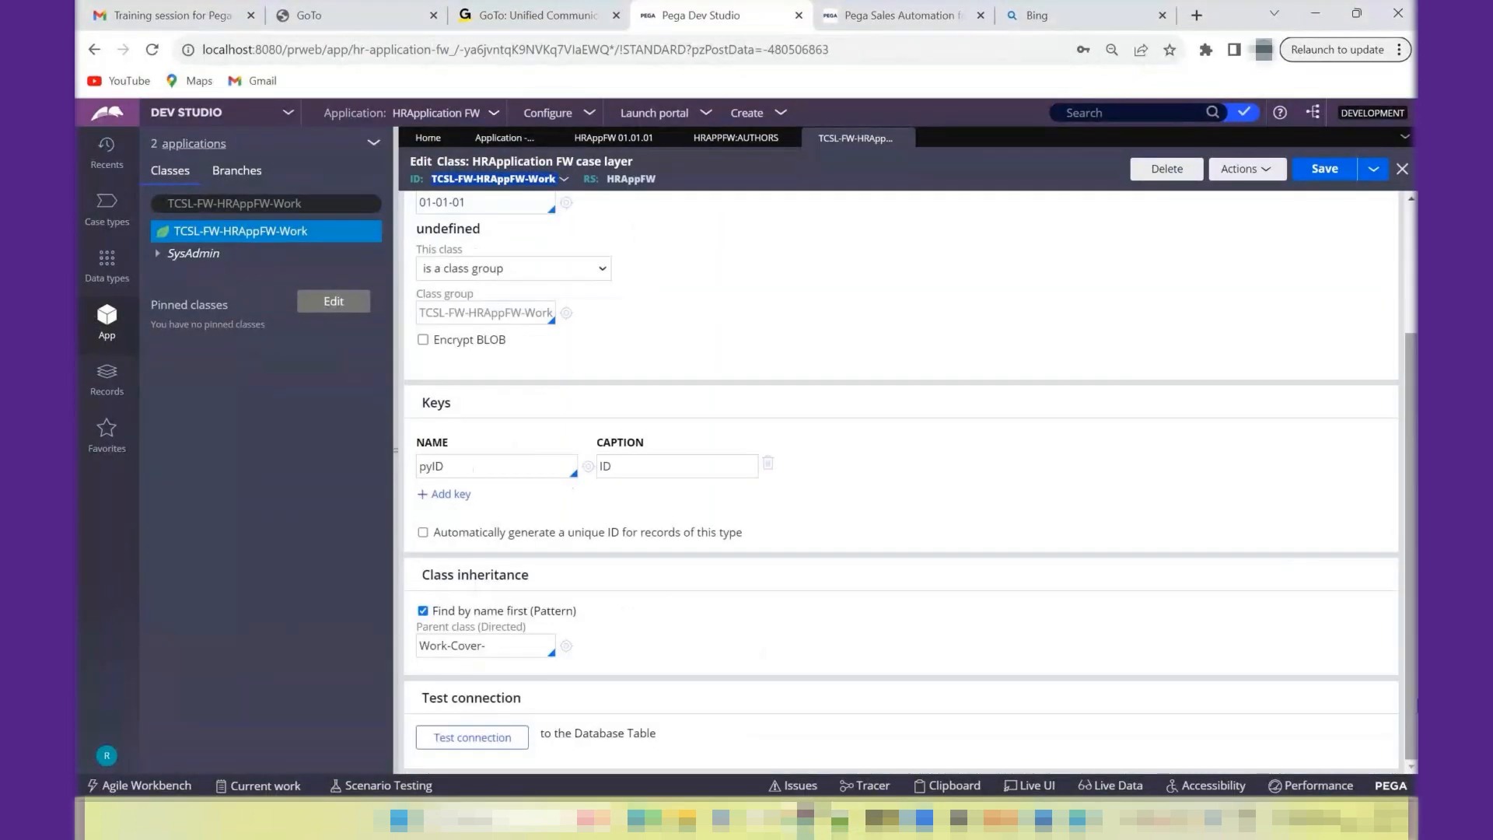
pyautogui.moveTo(500, 650); pyautogui.dragTo(410, 658)
pyautogui.hotkey('ctrl', 'c')
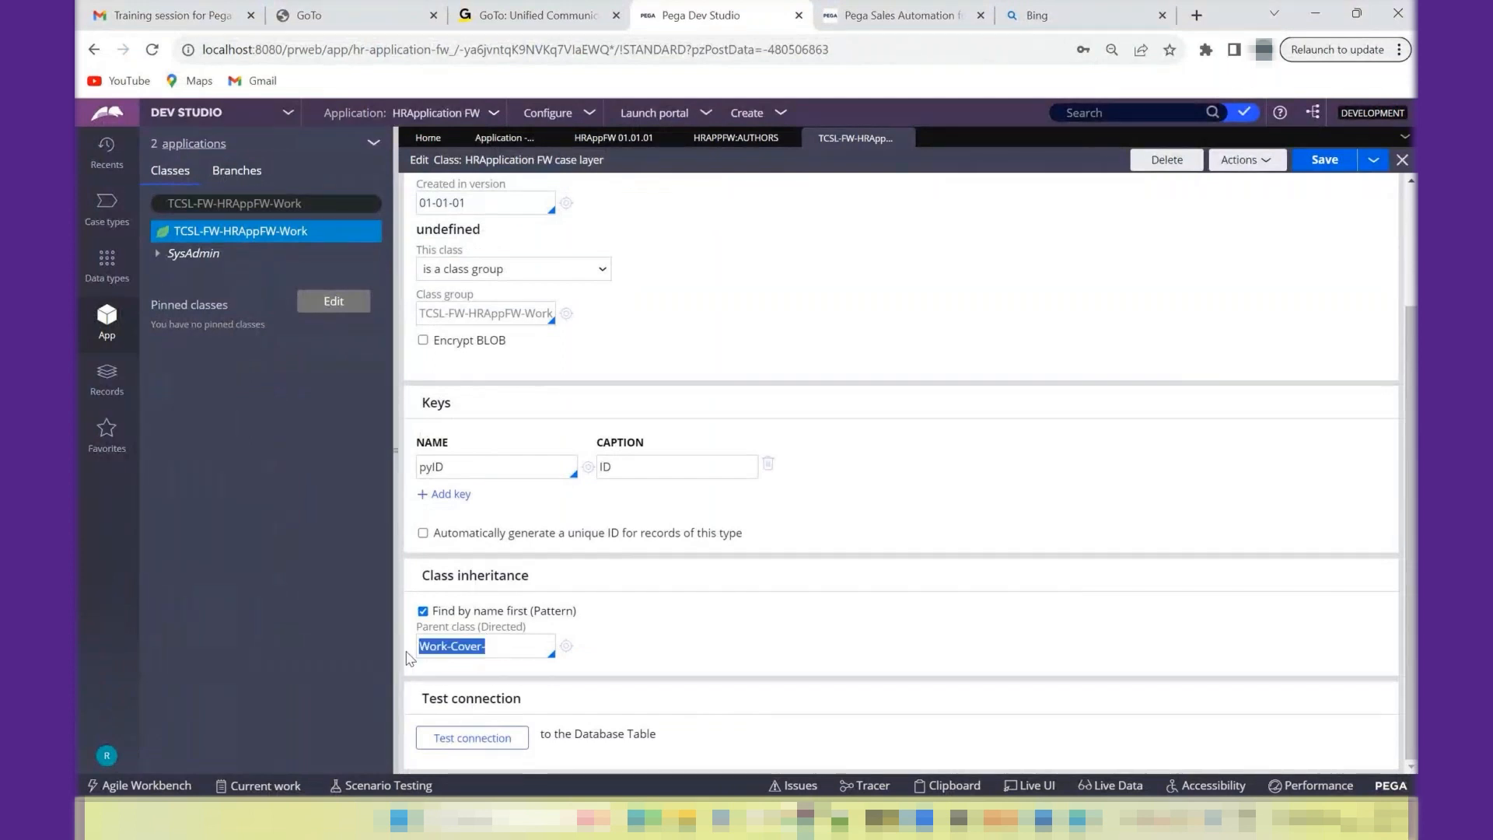
pyautogui.hotkey('alt', 'Tab')
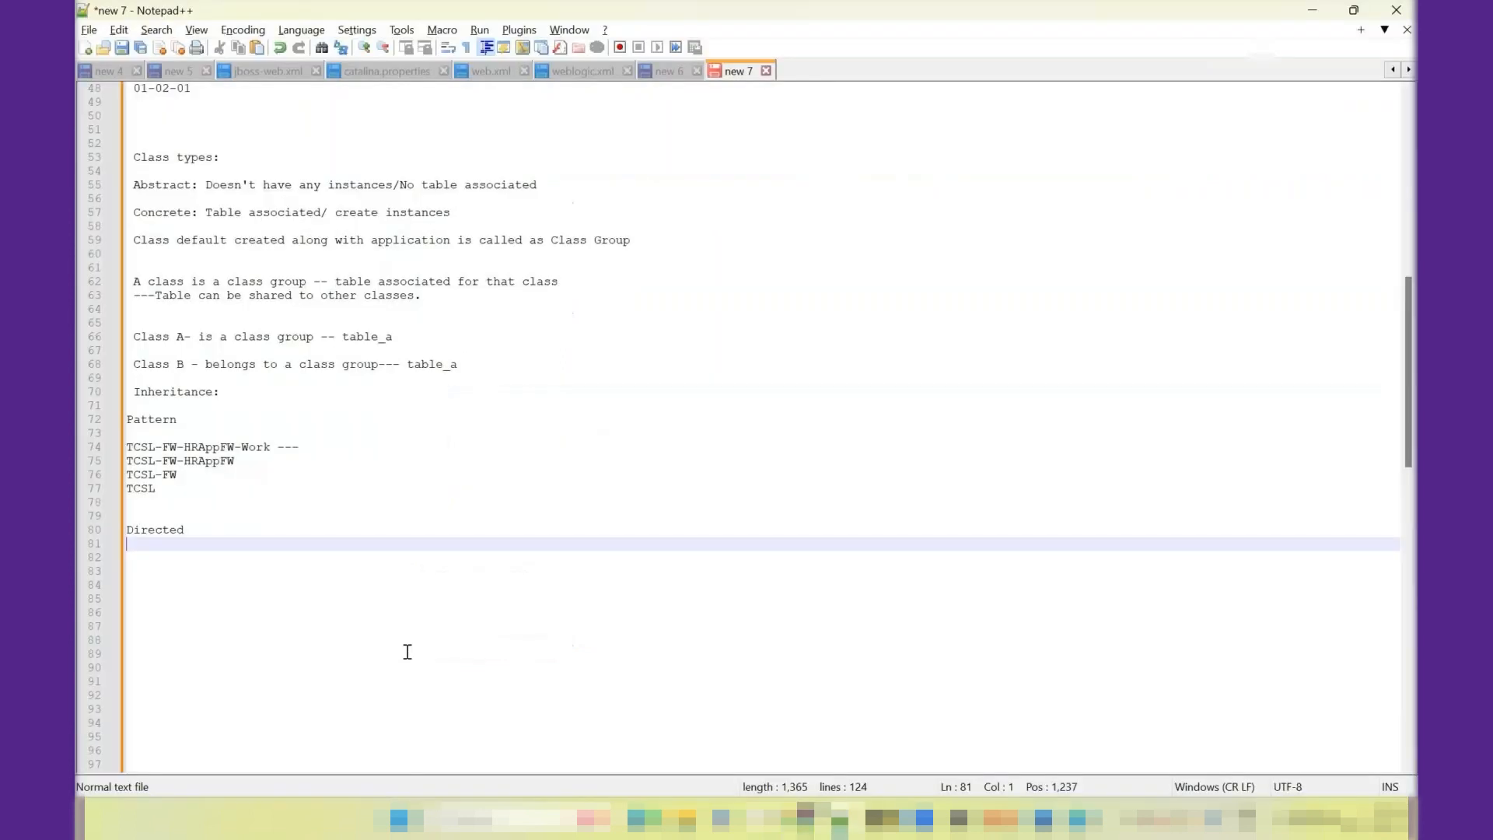
pyautogui.hotkey('ctrl', 'v')
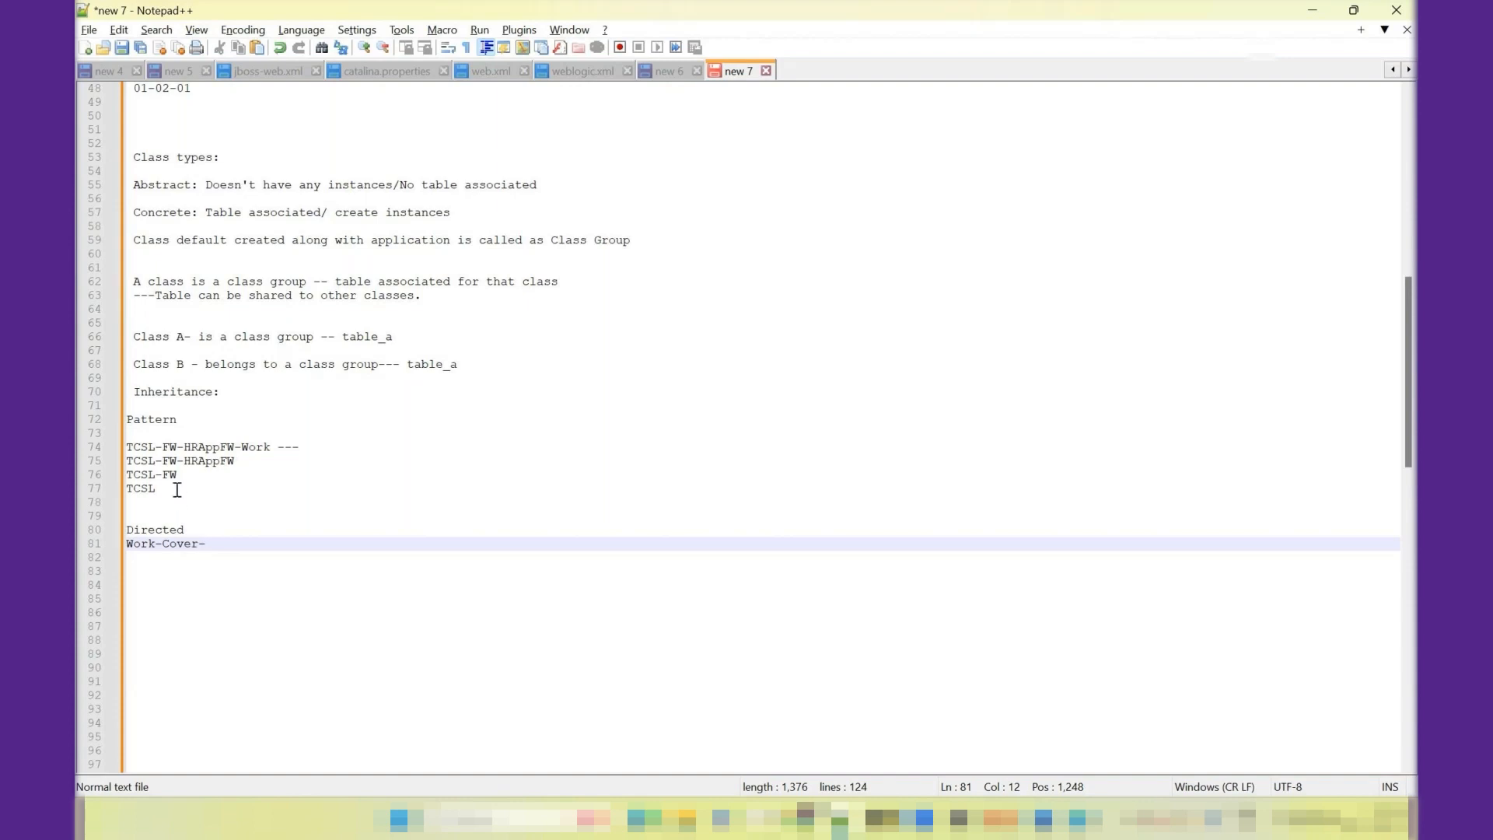
# - Highlight the four pattern class lines and add "Work-" on a new line below Work-Cover- under Directed
pyautogui.moveTo(175, 489); pyautogui.dragTo(123, 449)
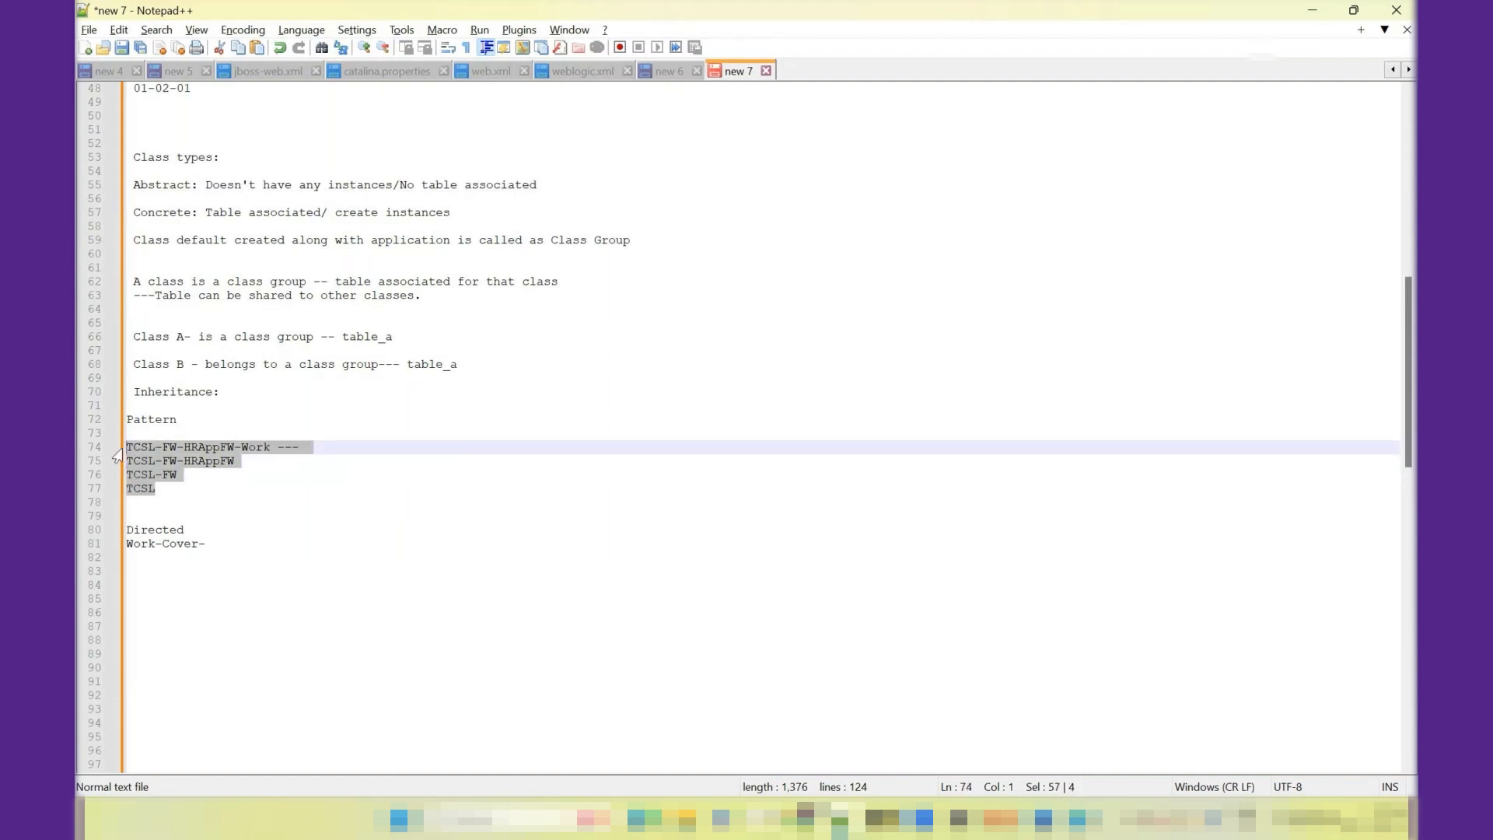
pyautogui.click(210, 545)
pyautogui.press('Return')
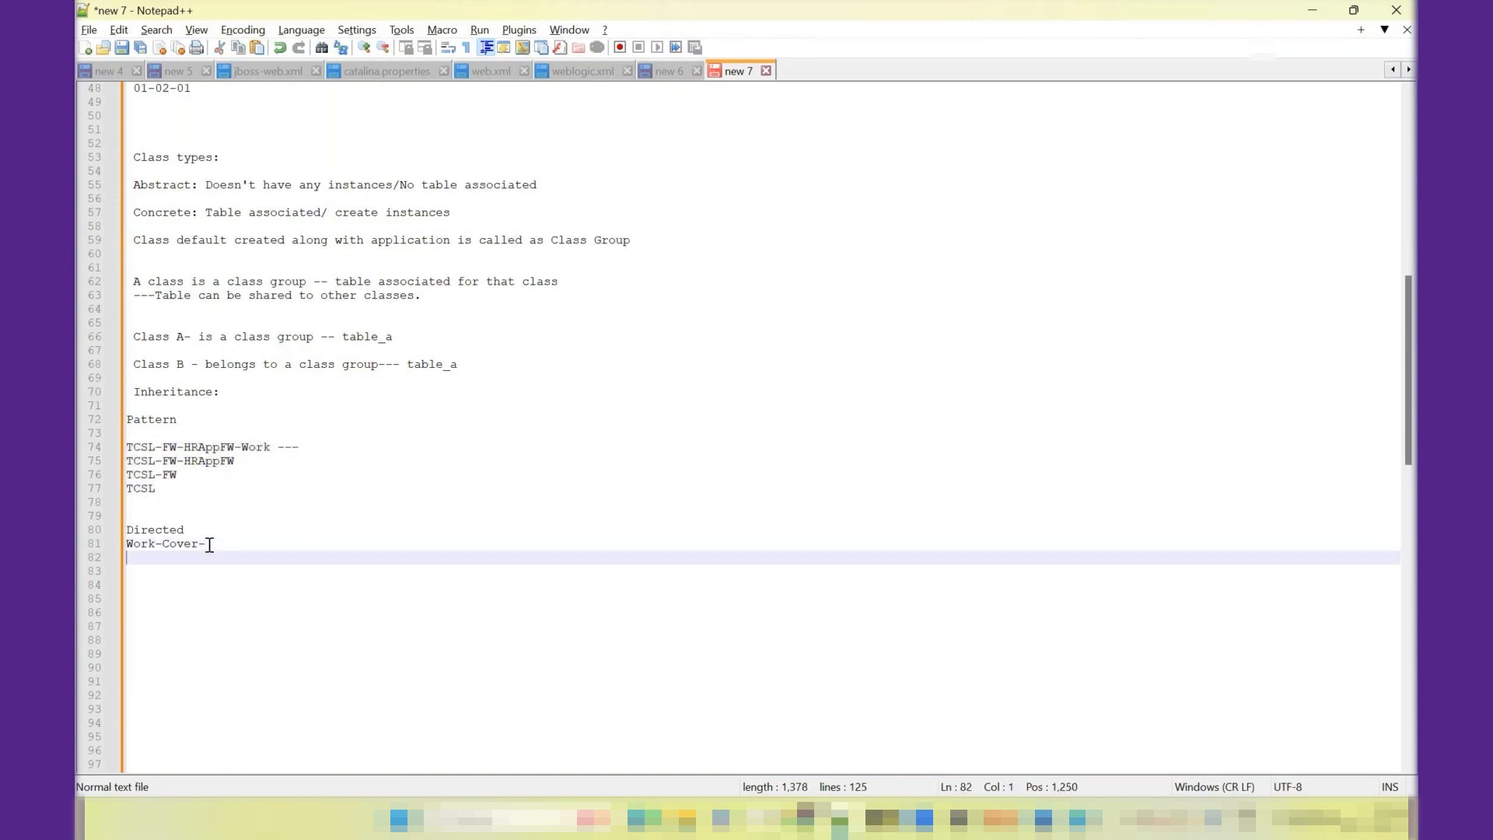
pyautogui.write('Work-')
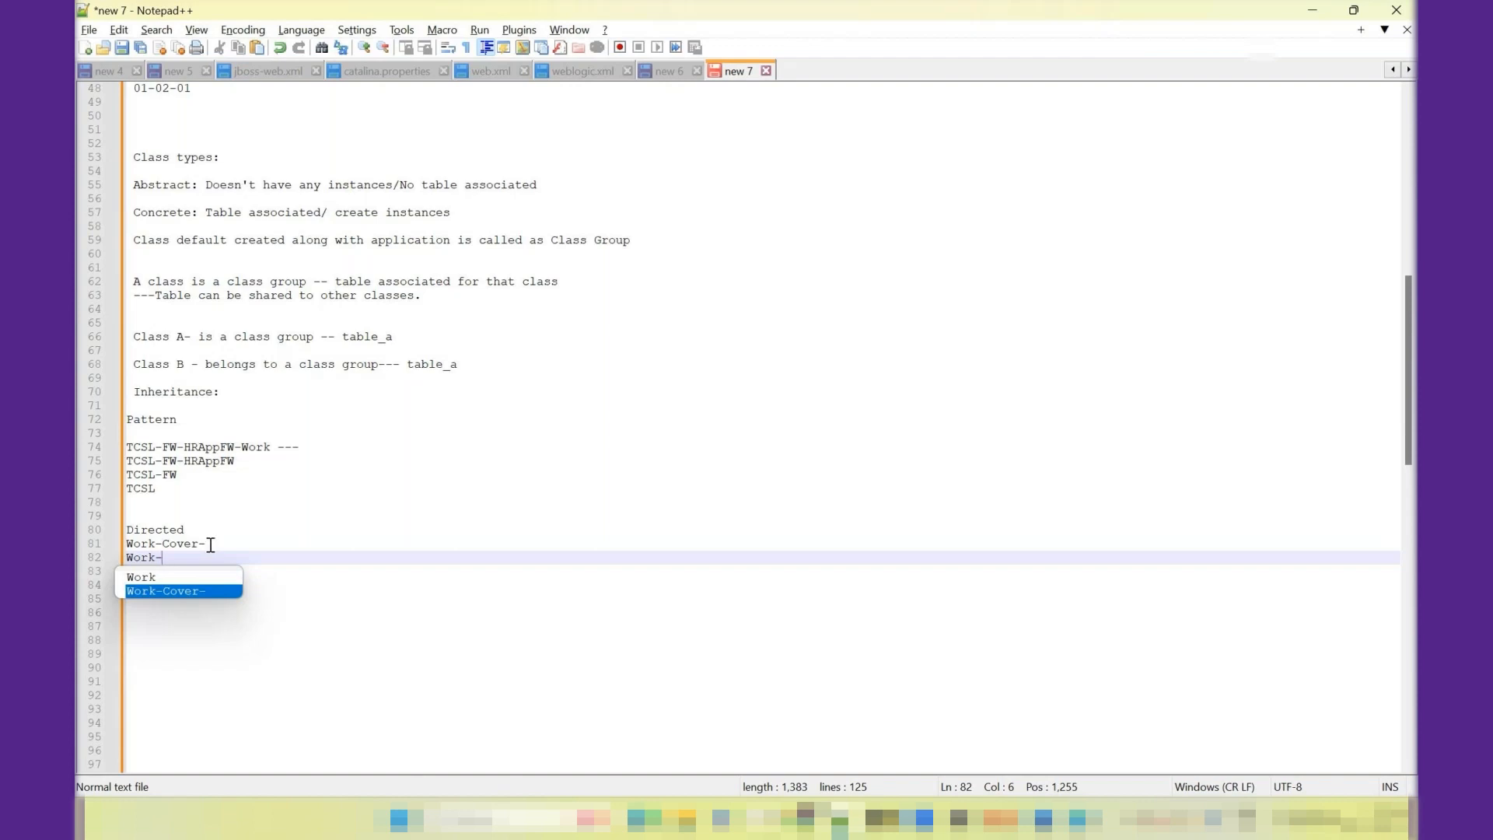
pyautogui.click(363, 520)
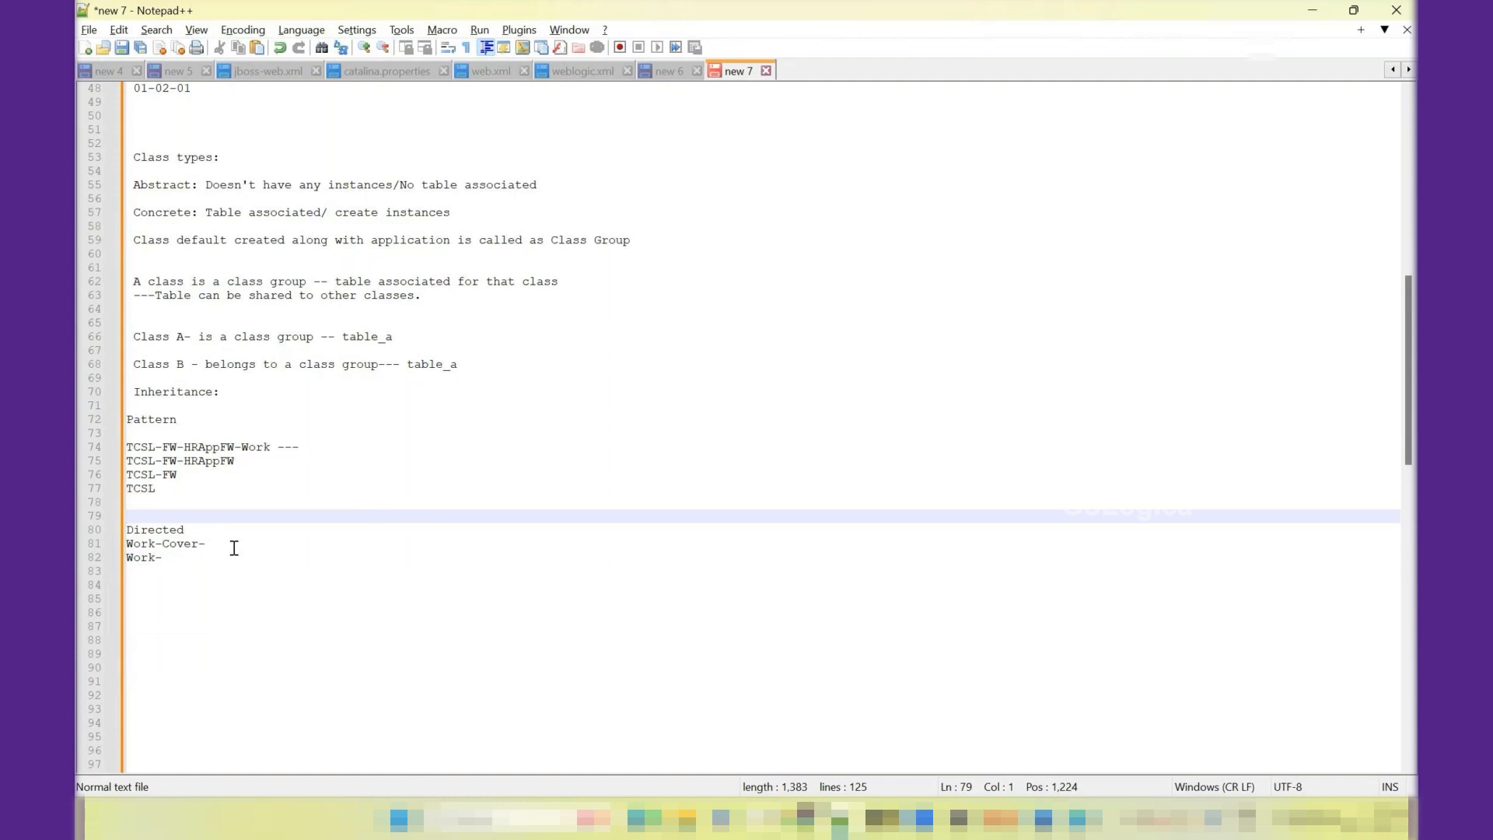
# - Highlight Work-Cover- in the notes and open its class record in Pega Dev Studio to check its directed parent class
pyautogui.moveTo(229, 545); pyautogui.dragTo(128, 546)
pyautogui.hotkey('alt', 'Tab')
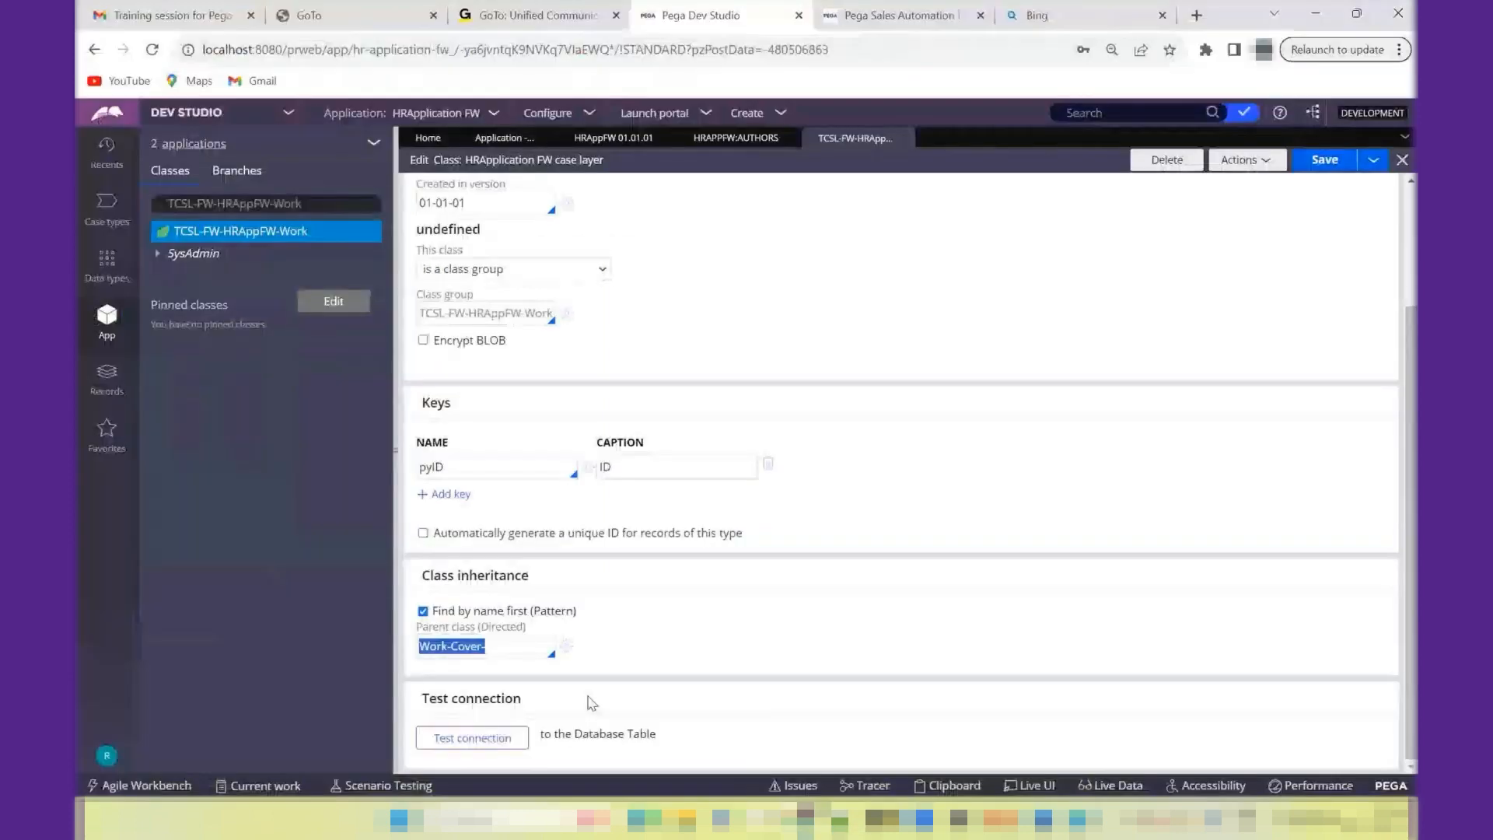
pyautogui.click(565, 646)
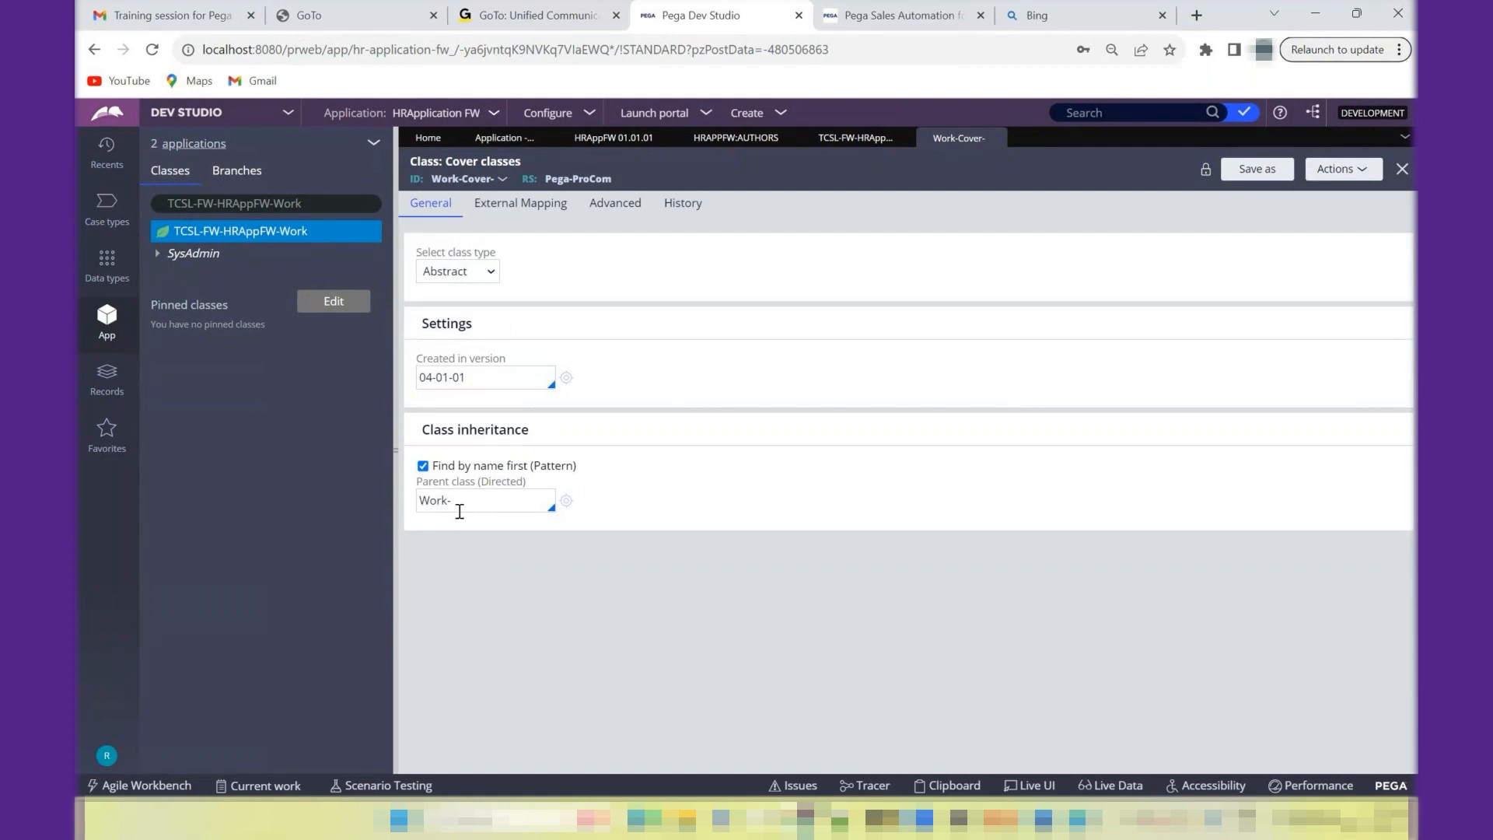
pyautogui.hotkey('alt', 'Tab')
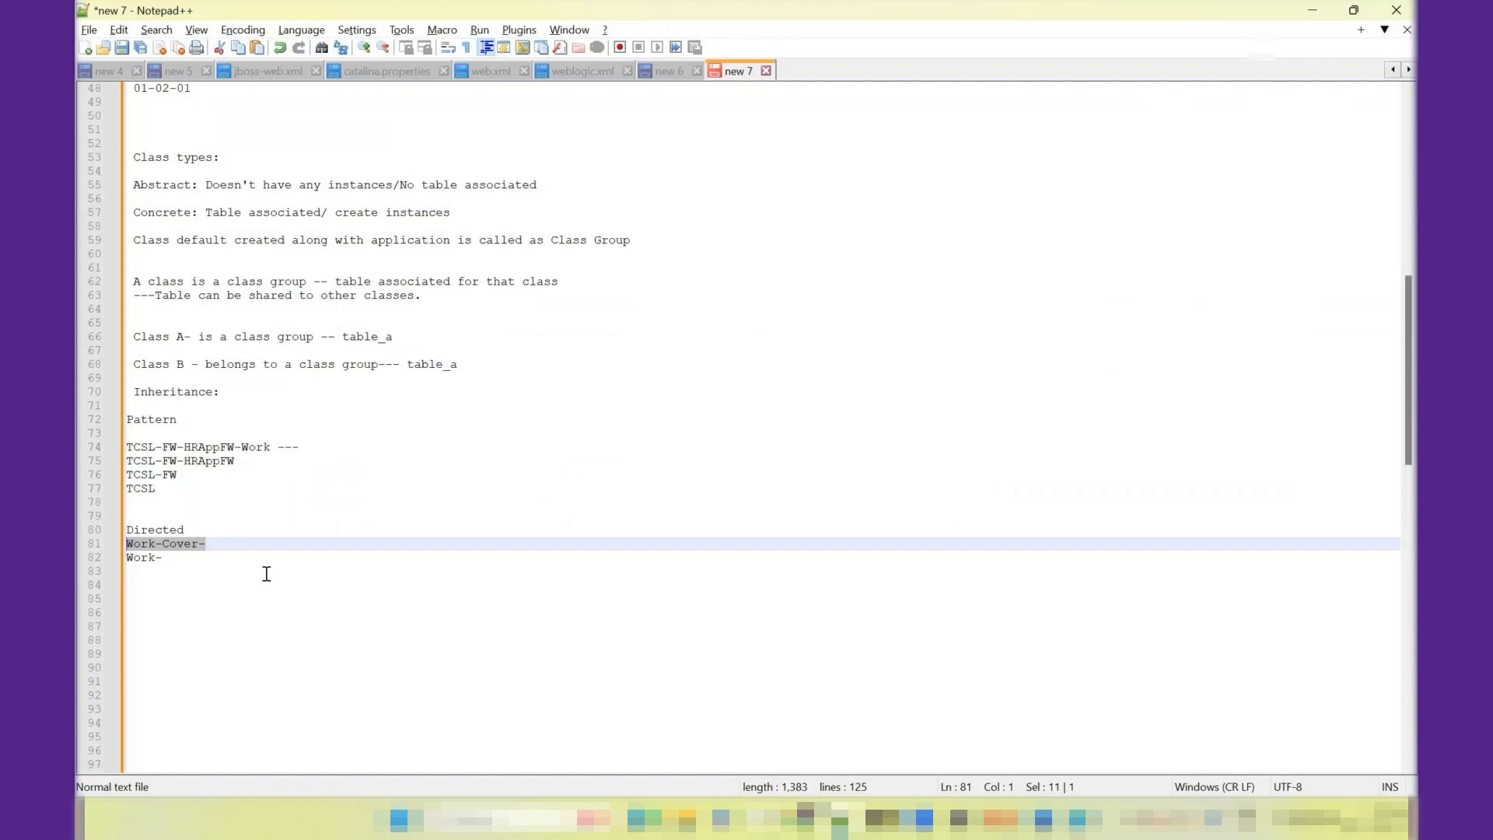
pyautogui.click(187, 559)
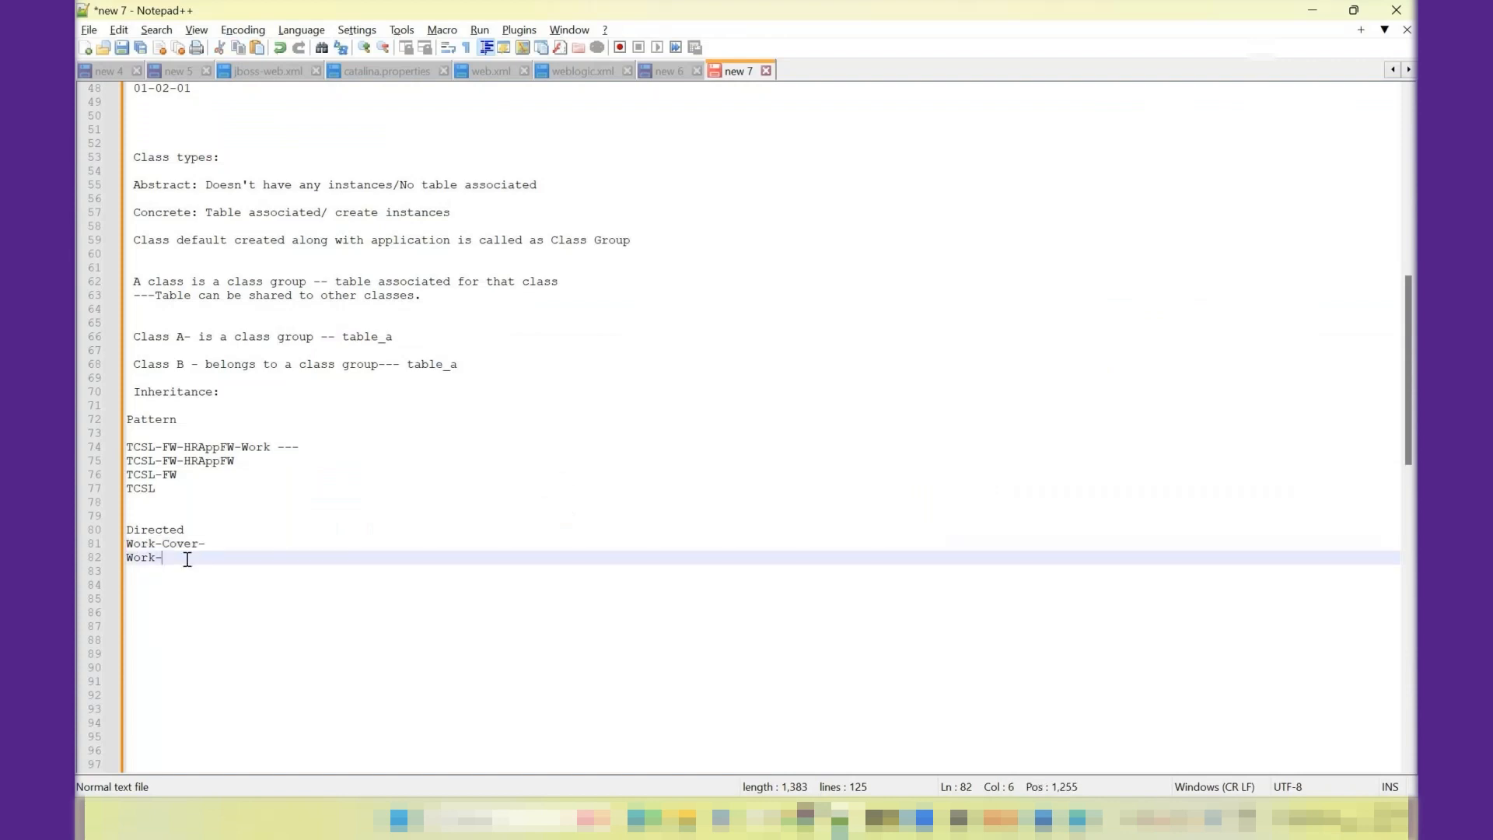
pyautogui.press('Return')
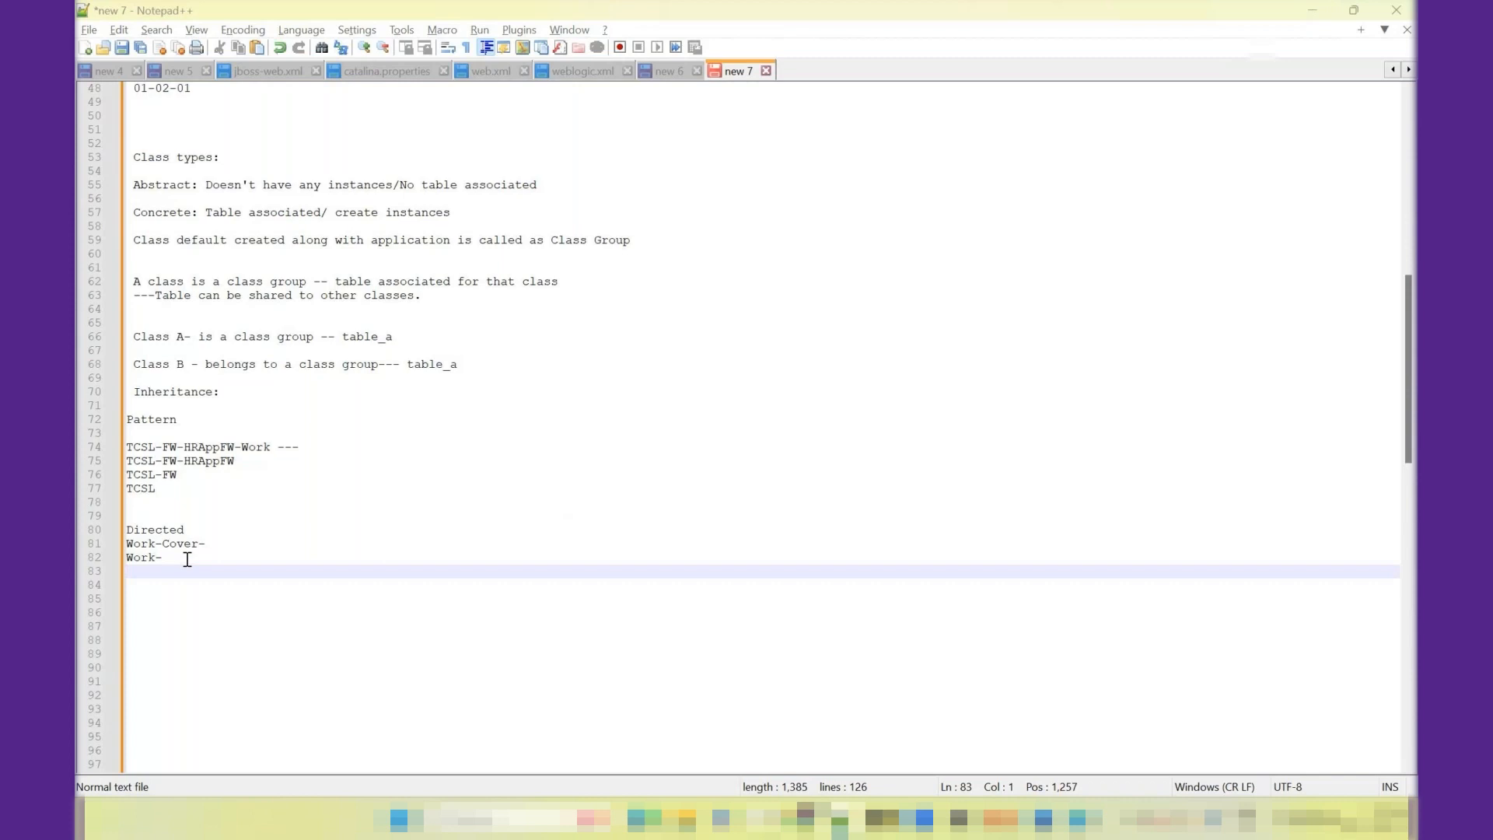
pyautogui.hotkey('alt', 'Tab')
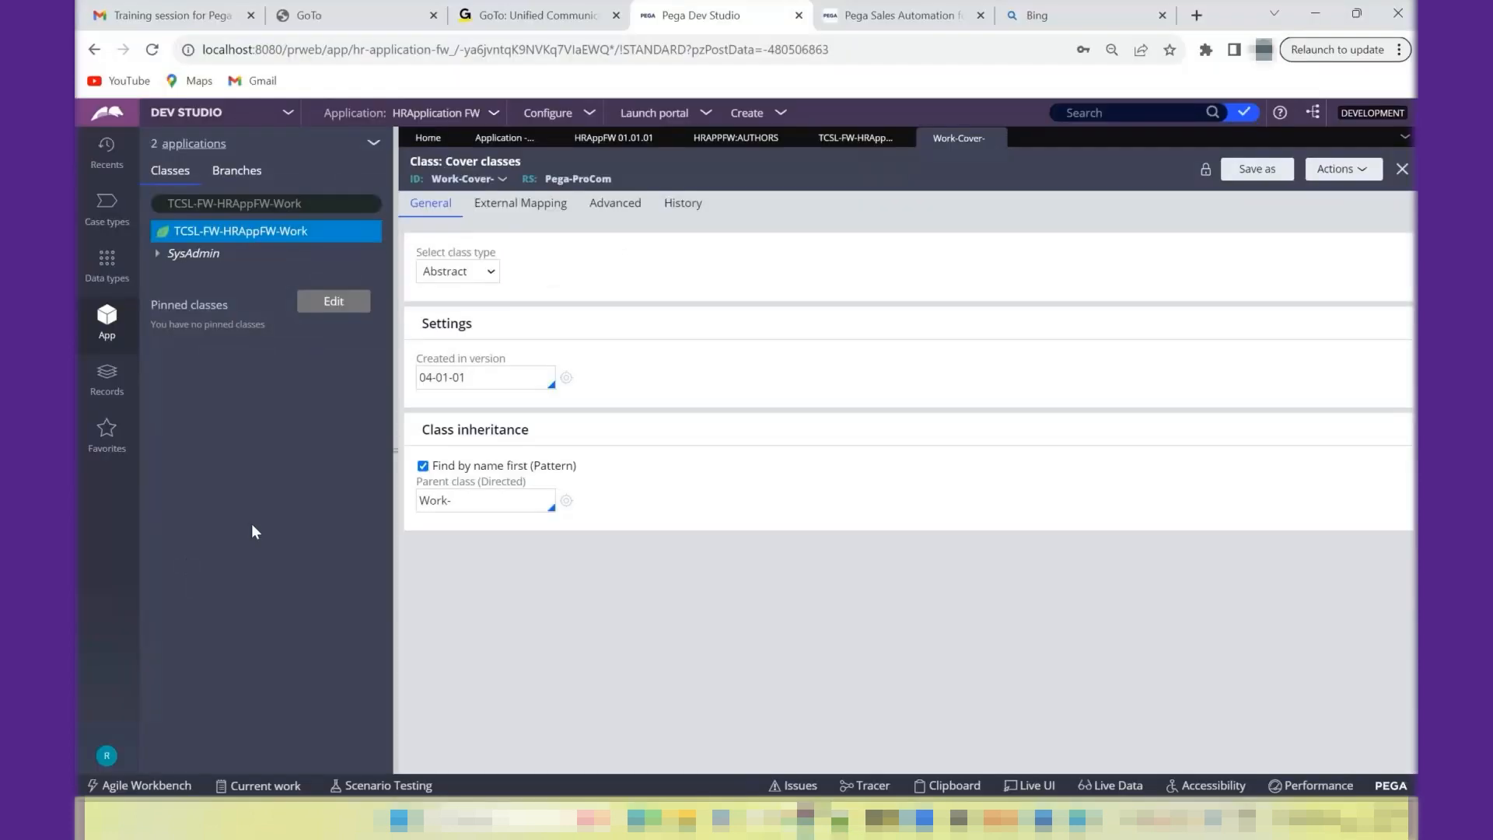
pyautogui.click(567, 504)
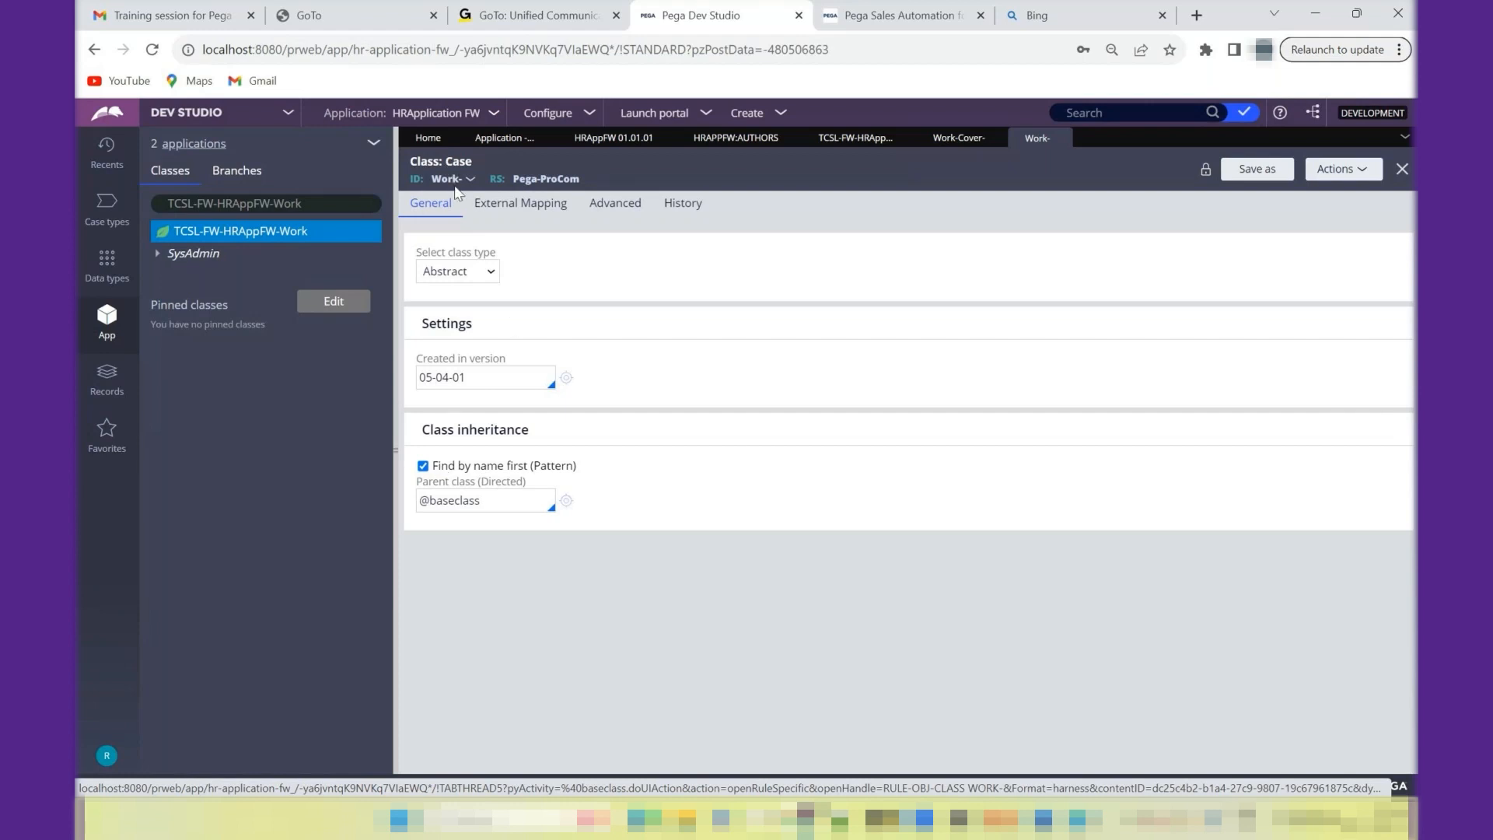
pyautogui.moveTo(488, 500); pyautogui.dragTo(416, 500)
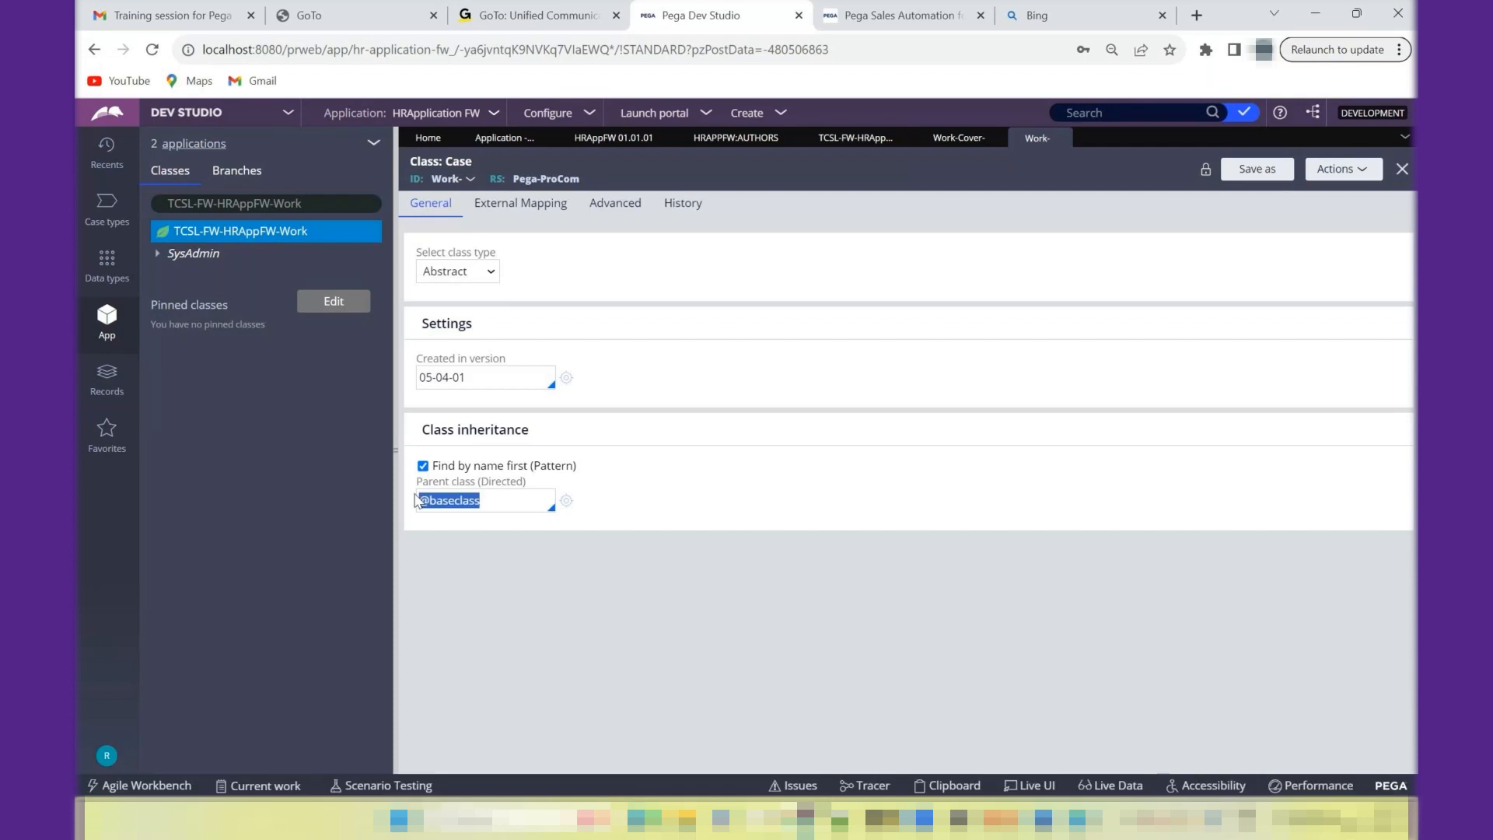
pyautogui.hotkey('ctrl', 'c')
pyautogui.hotkey('alt', 'Tab')
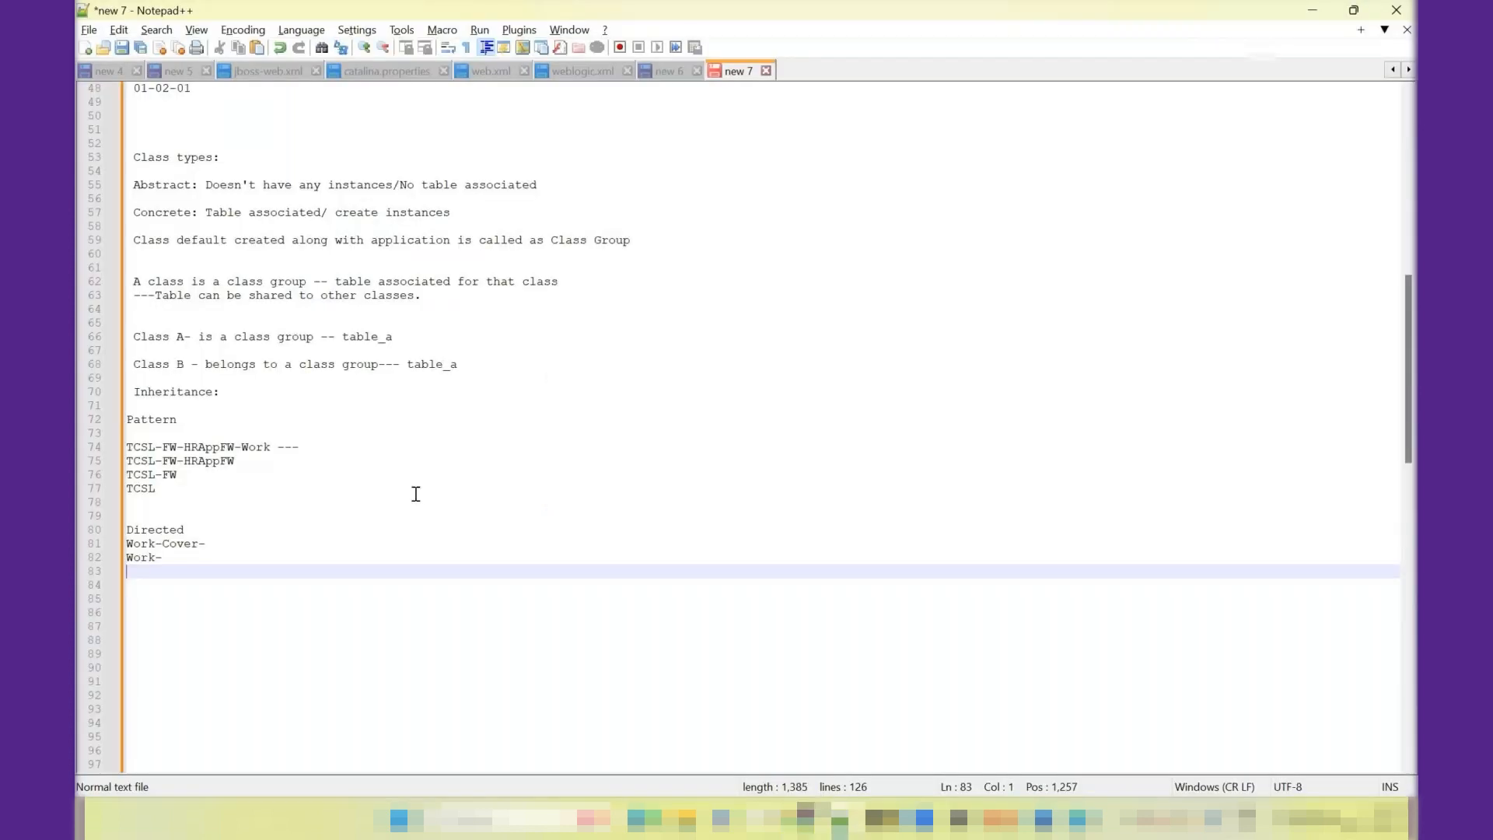
pyautogui.hotkey('ctrl', 'v')
pyautogui.hotkey('alt', 'Tab')
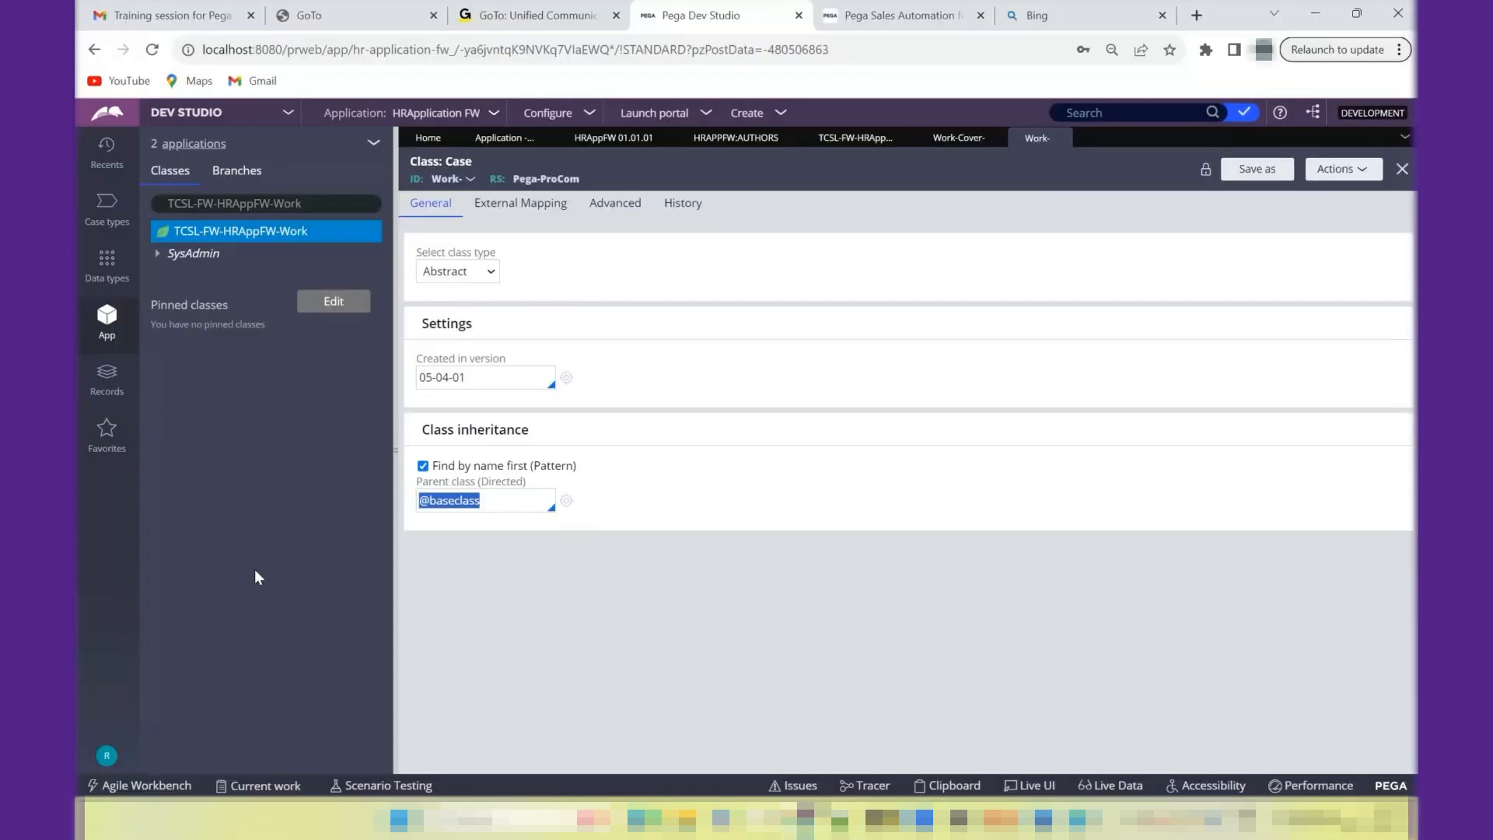
pyautogui.click(558, 504)
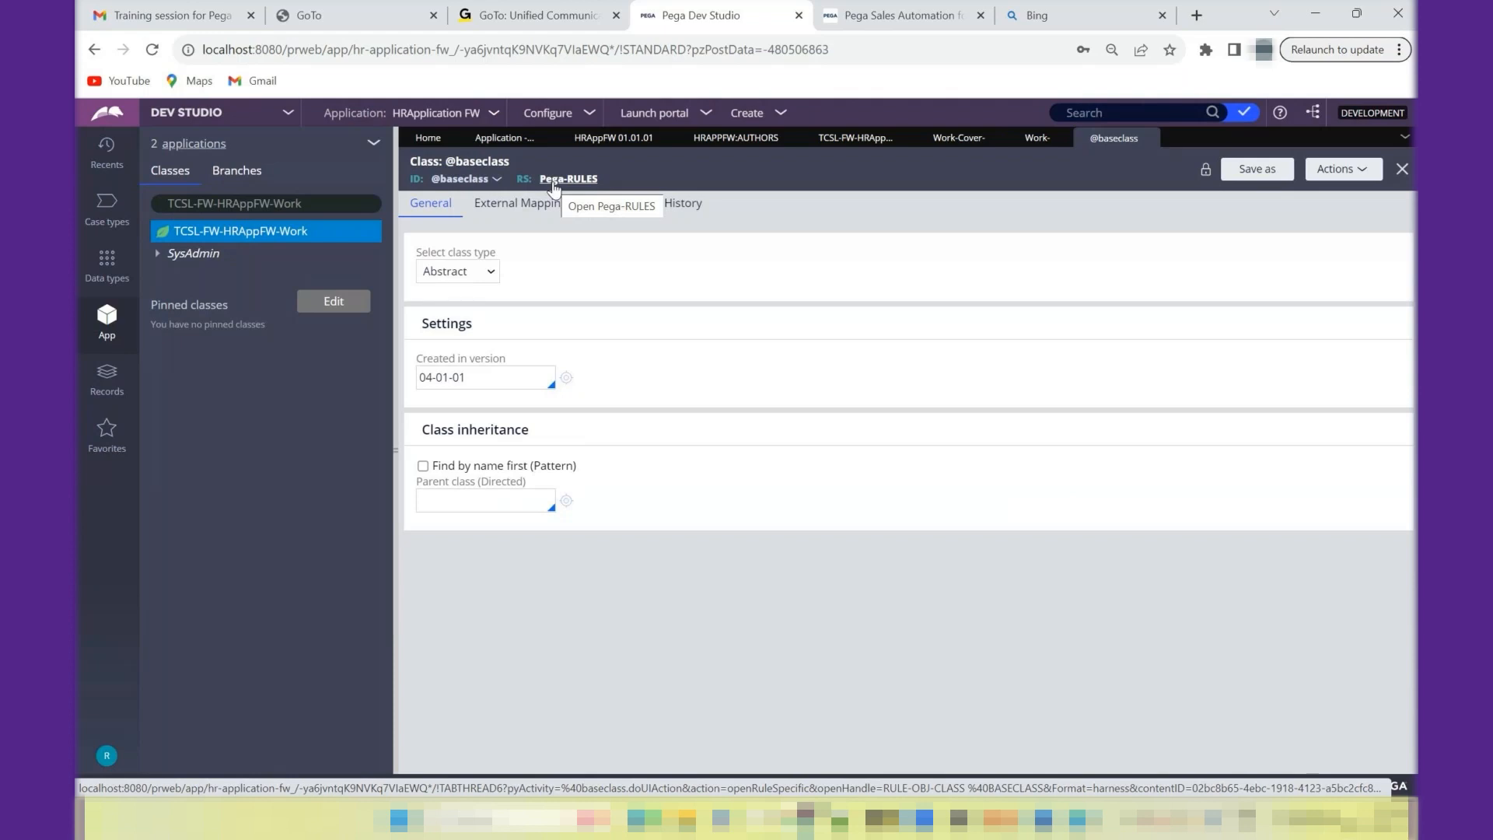
pyautogui.click(829, 142)
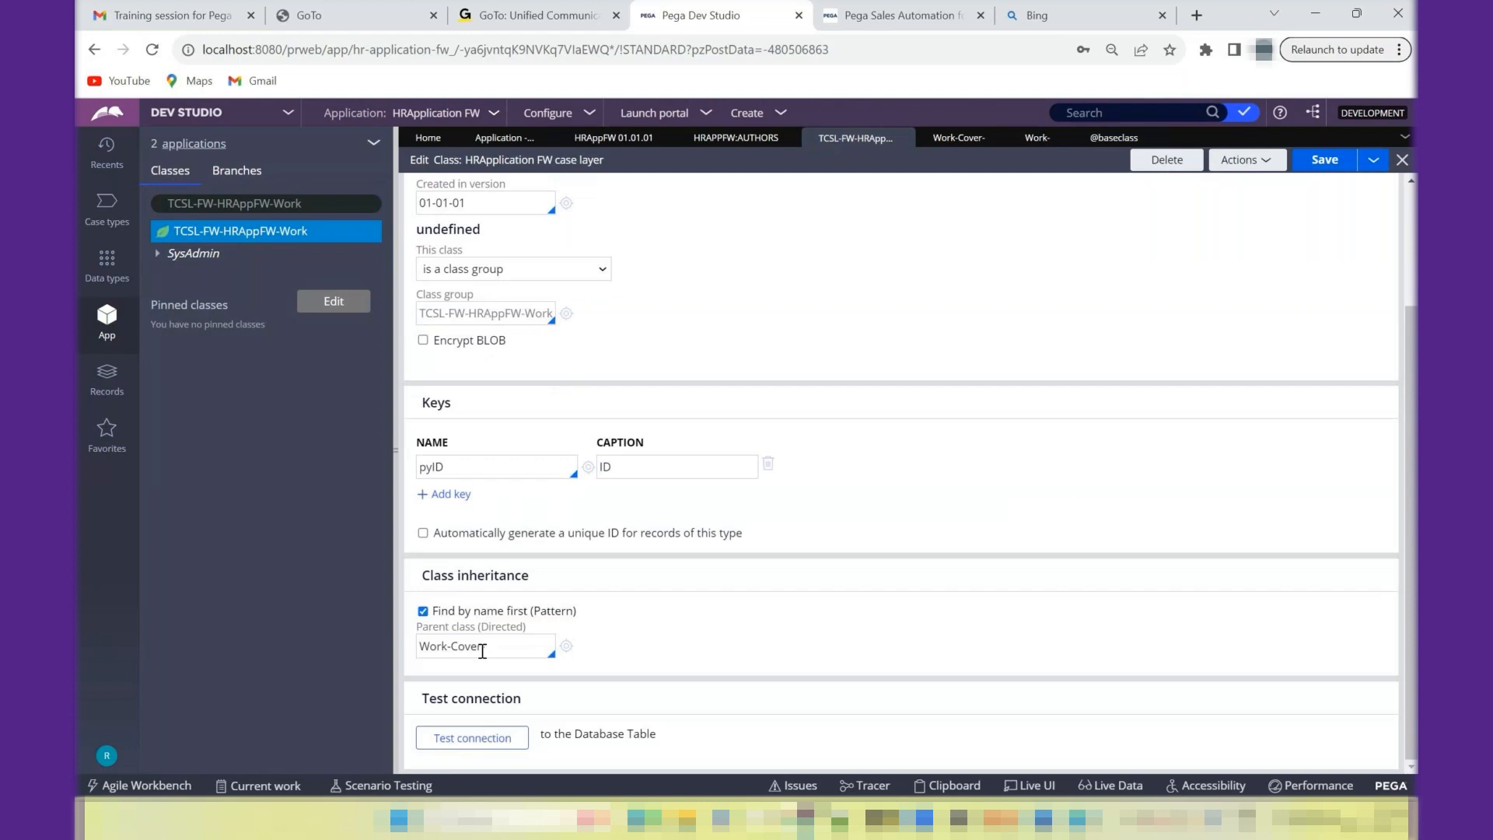
# - Display the inheritance list of TCSL-FW-HRAppFW-Work, examine its pattern entries, and close the list
pyautogui.rightClick(254, 240)
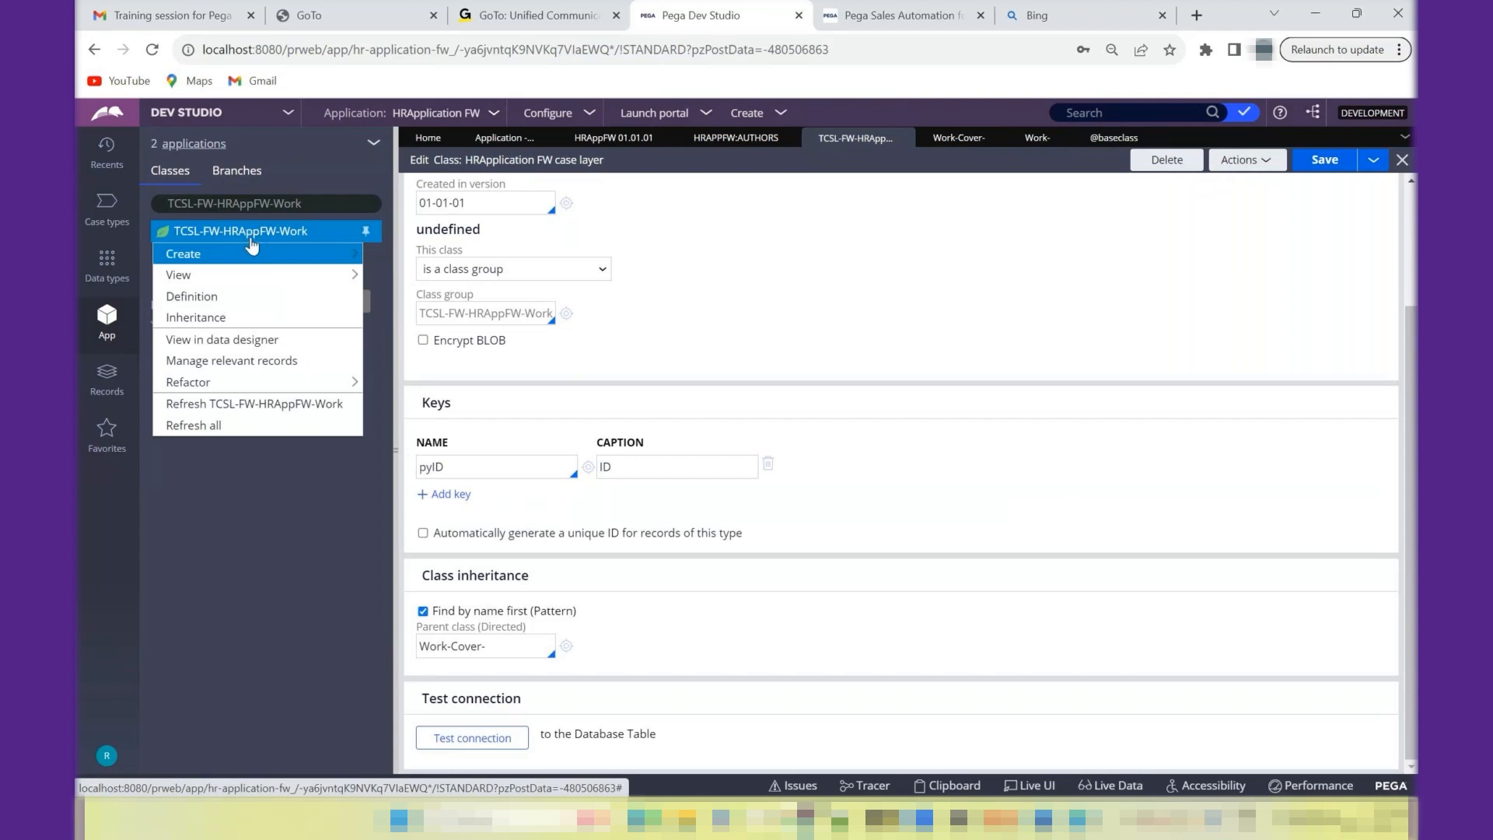
pyautogui.click(216, 326)
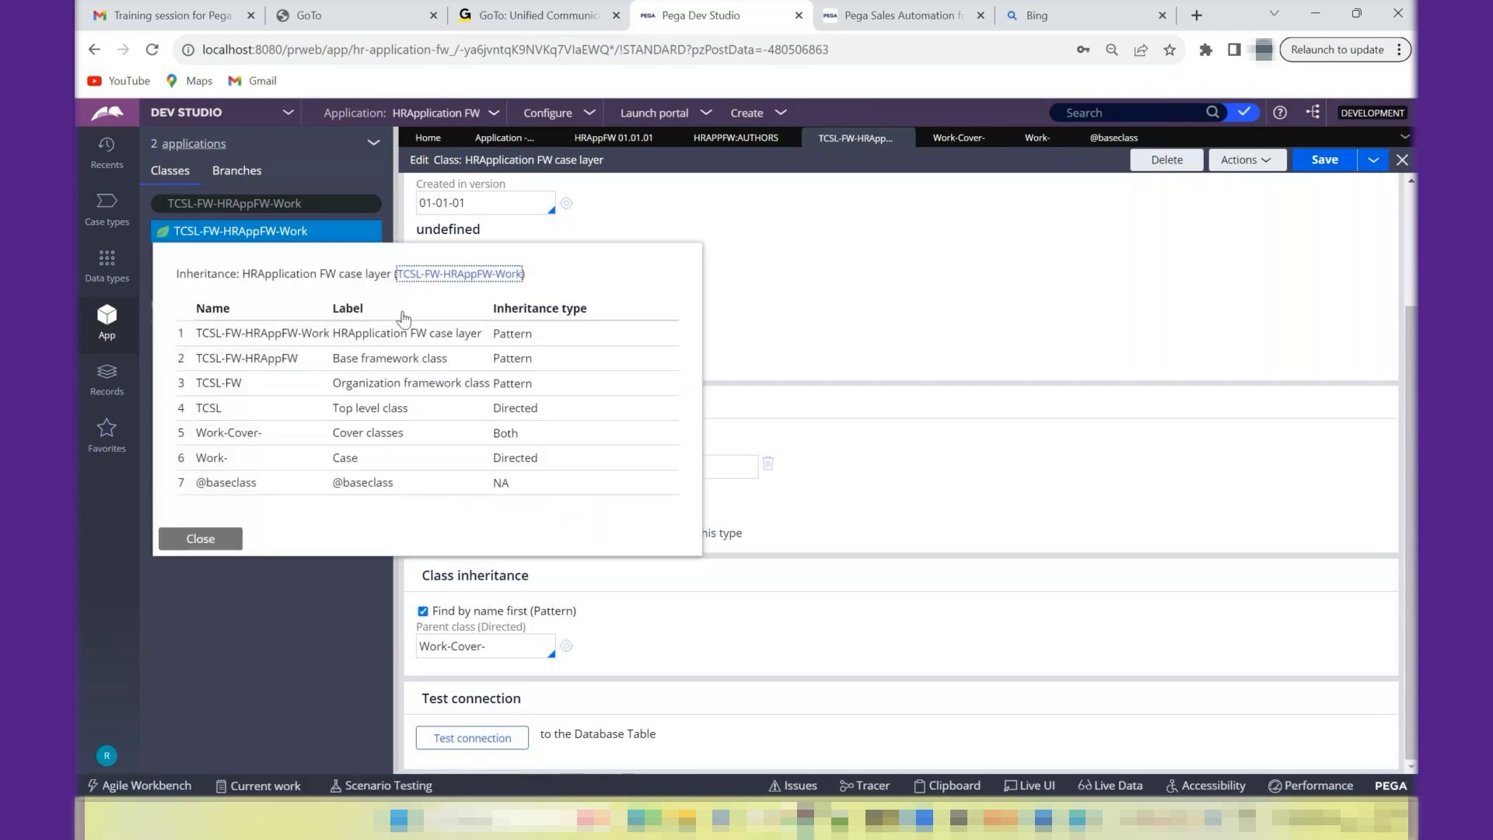
pyautogui.click(238, 342)
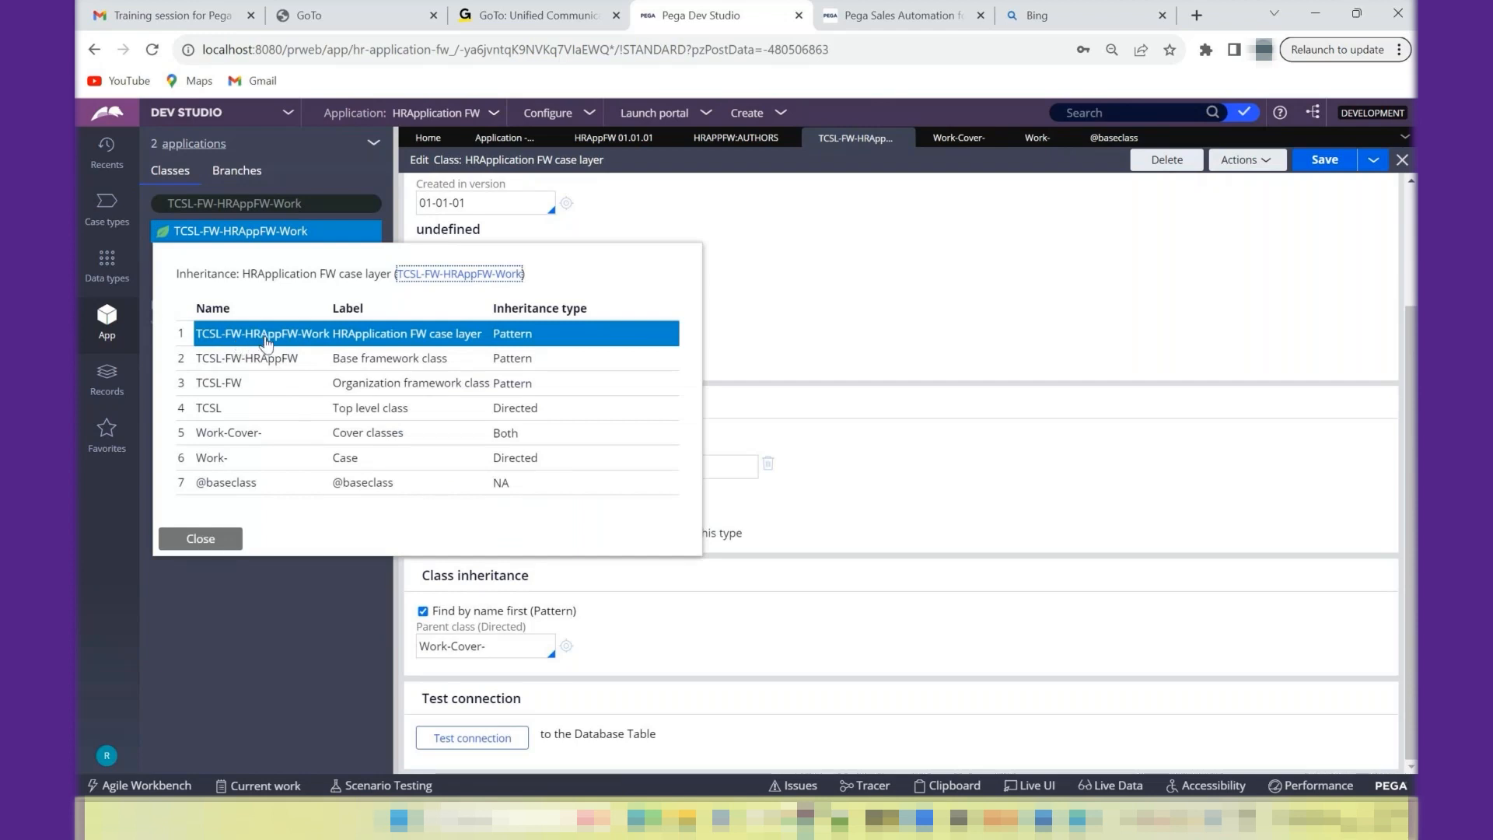
pyautogui.click(247, 359)
pyautogui.click(241, 393)
pyautogui.click(1312, 428)
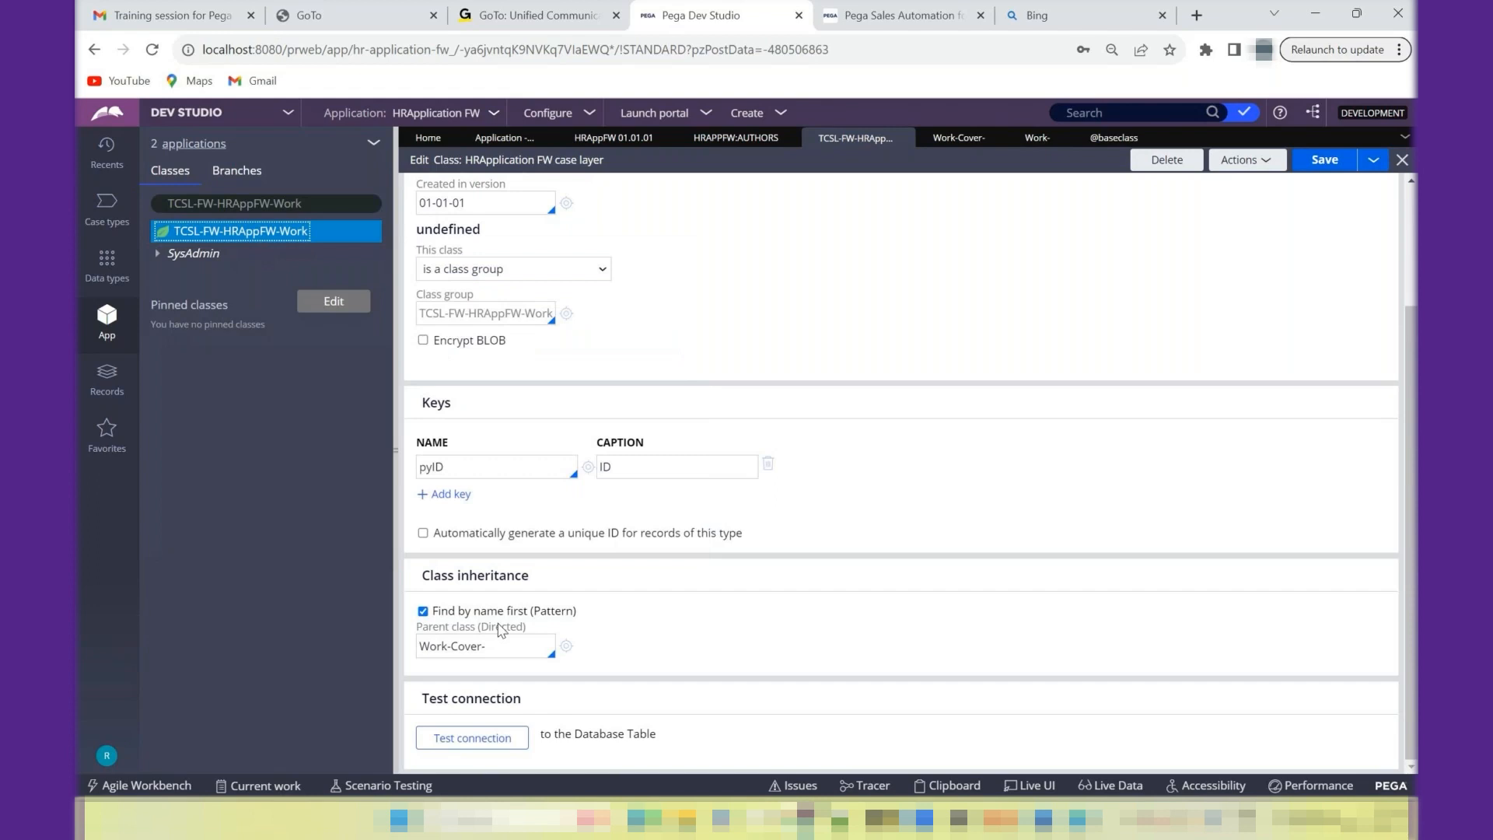
# - Open the property record of the pyID key and trace its Work-Cover- class in the TCSL-FW-HRAppFW-Work inheritance list
pyautogui.moveTo(456, 466); pyautogui.dragTo(420, 467)
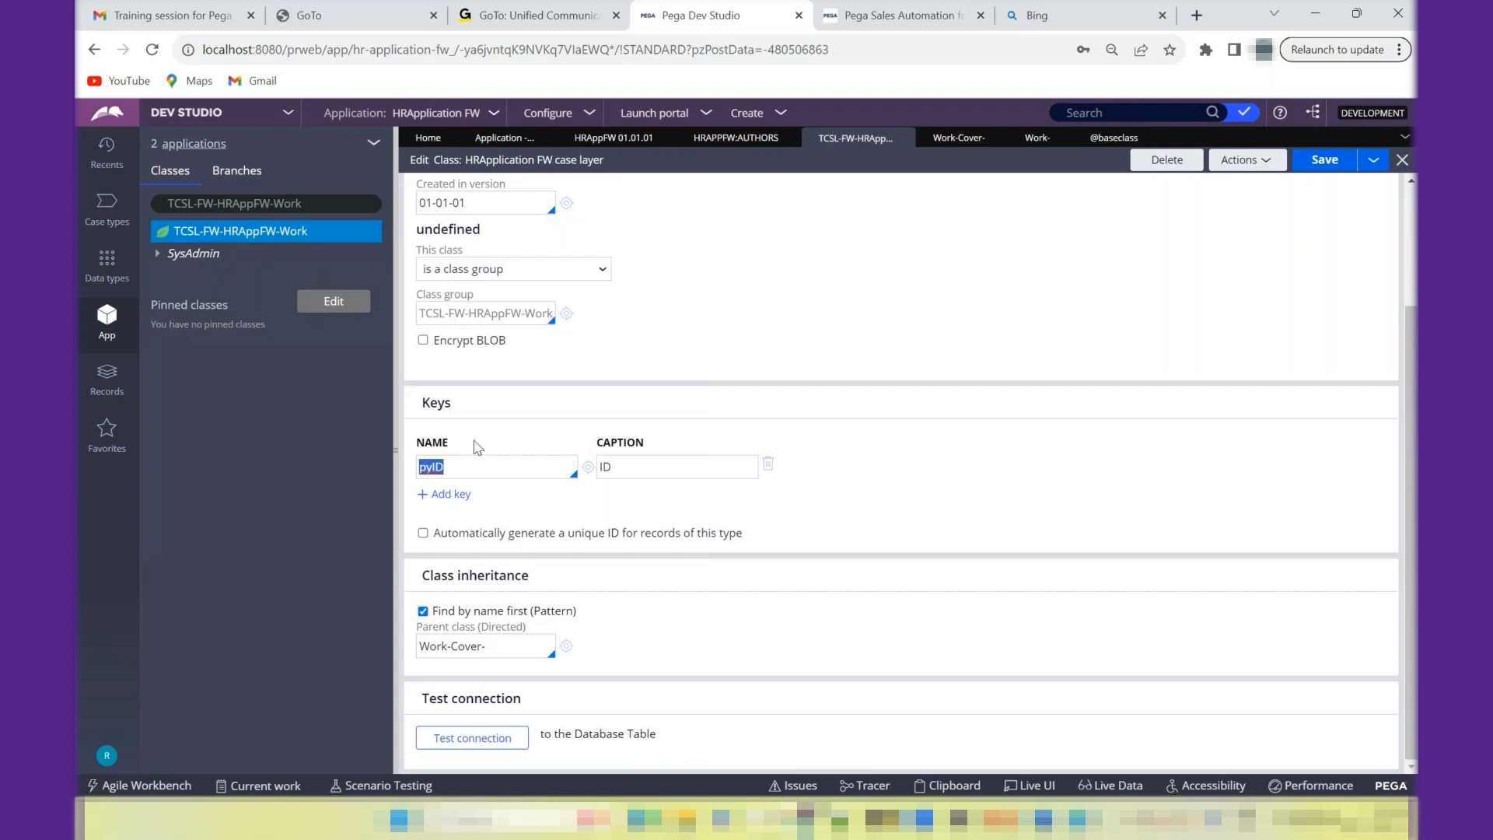
pyautogui.click(589, 468)
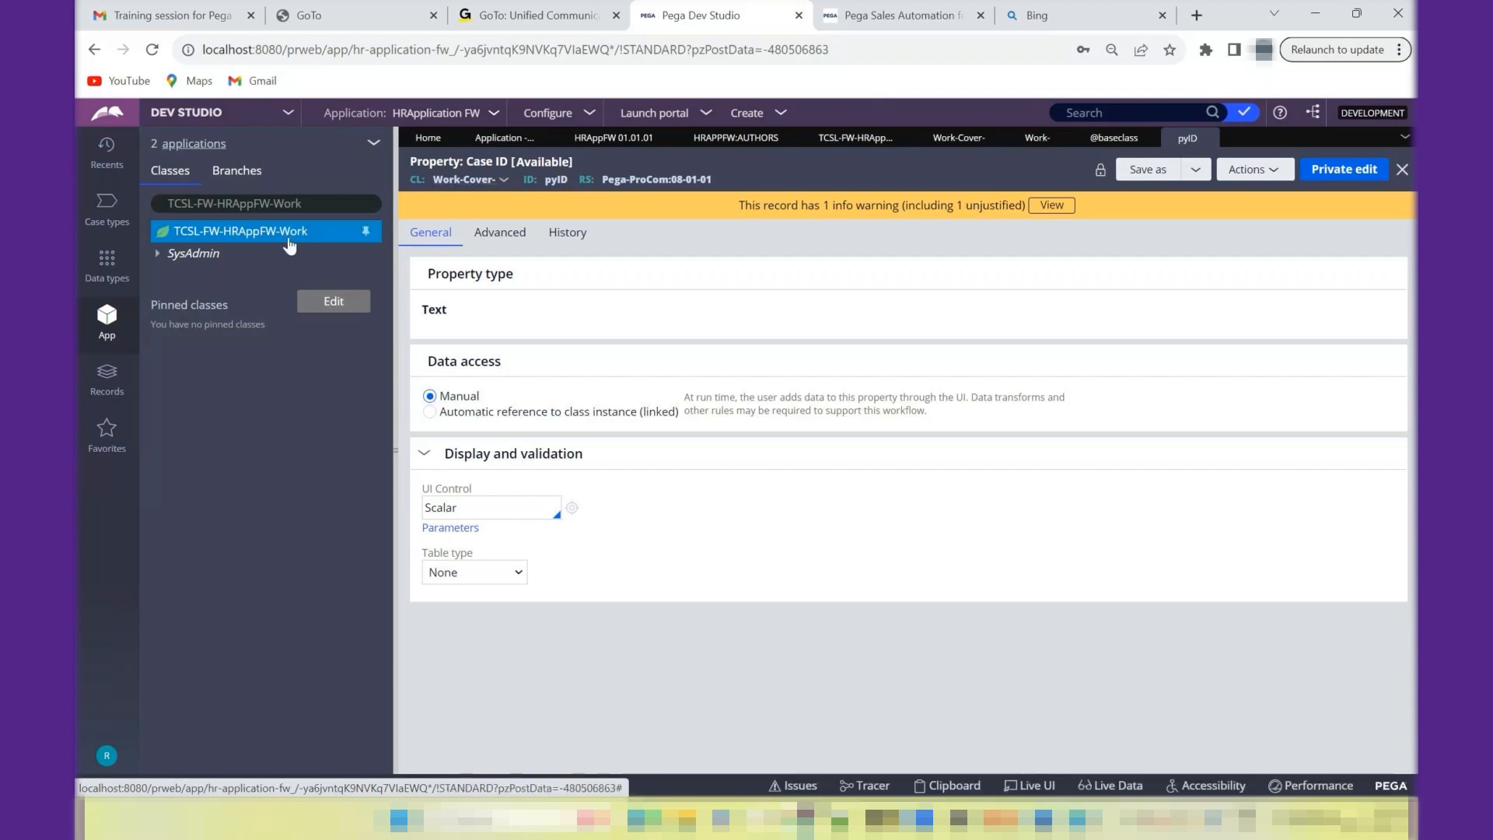
pyautogui.rightClick(288, 233)
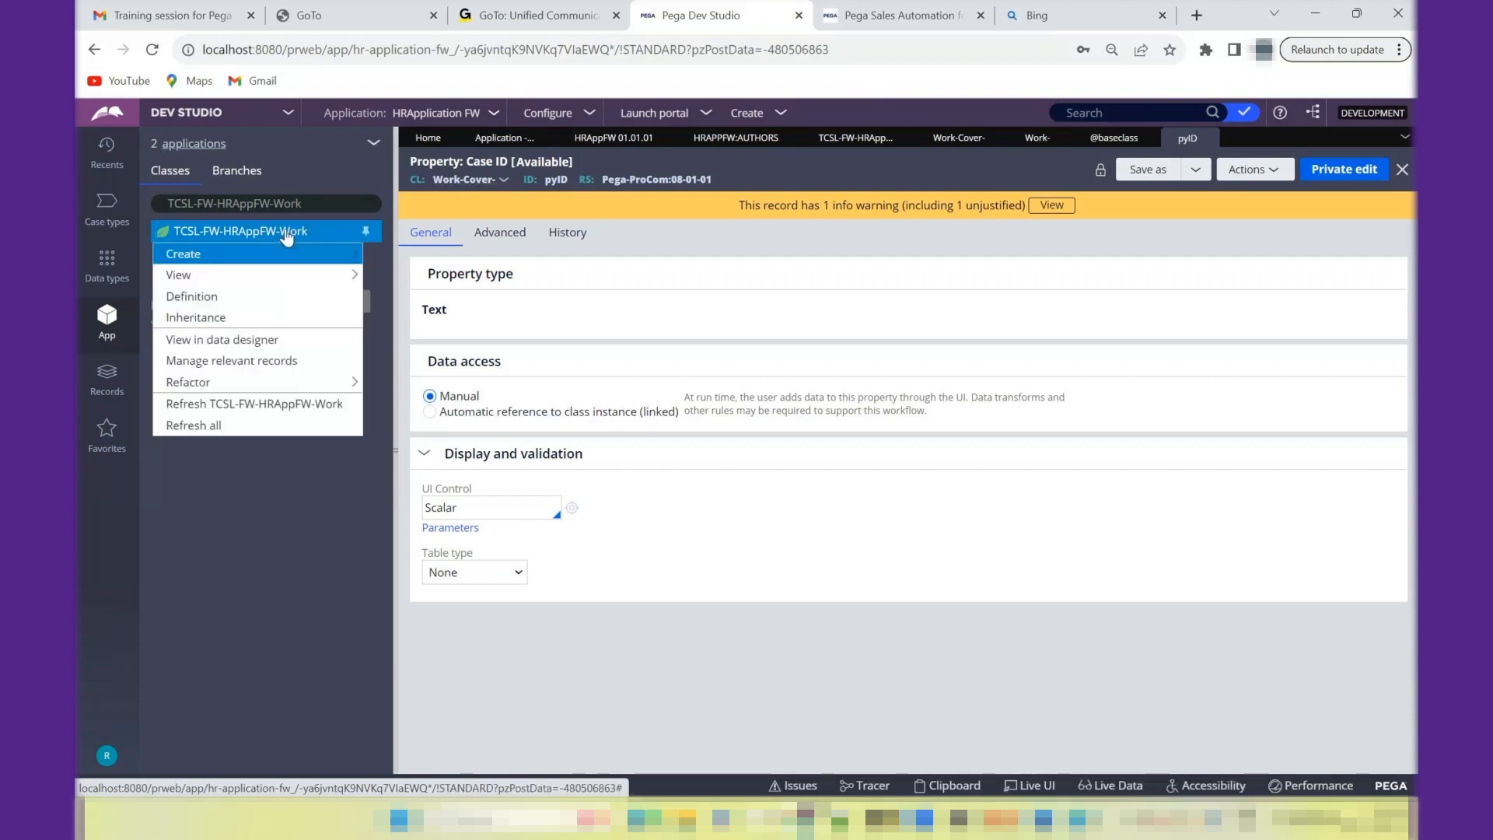
pyautogui.click(233, 317)
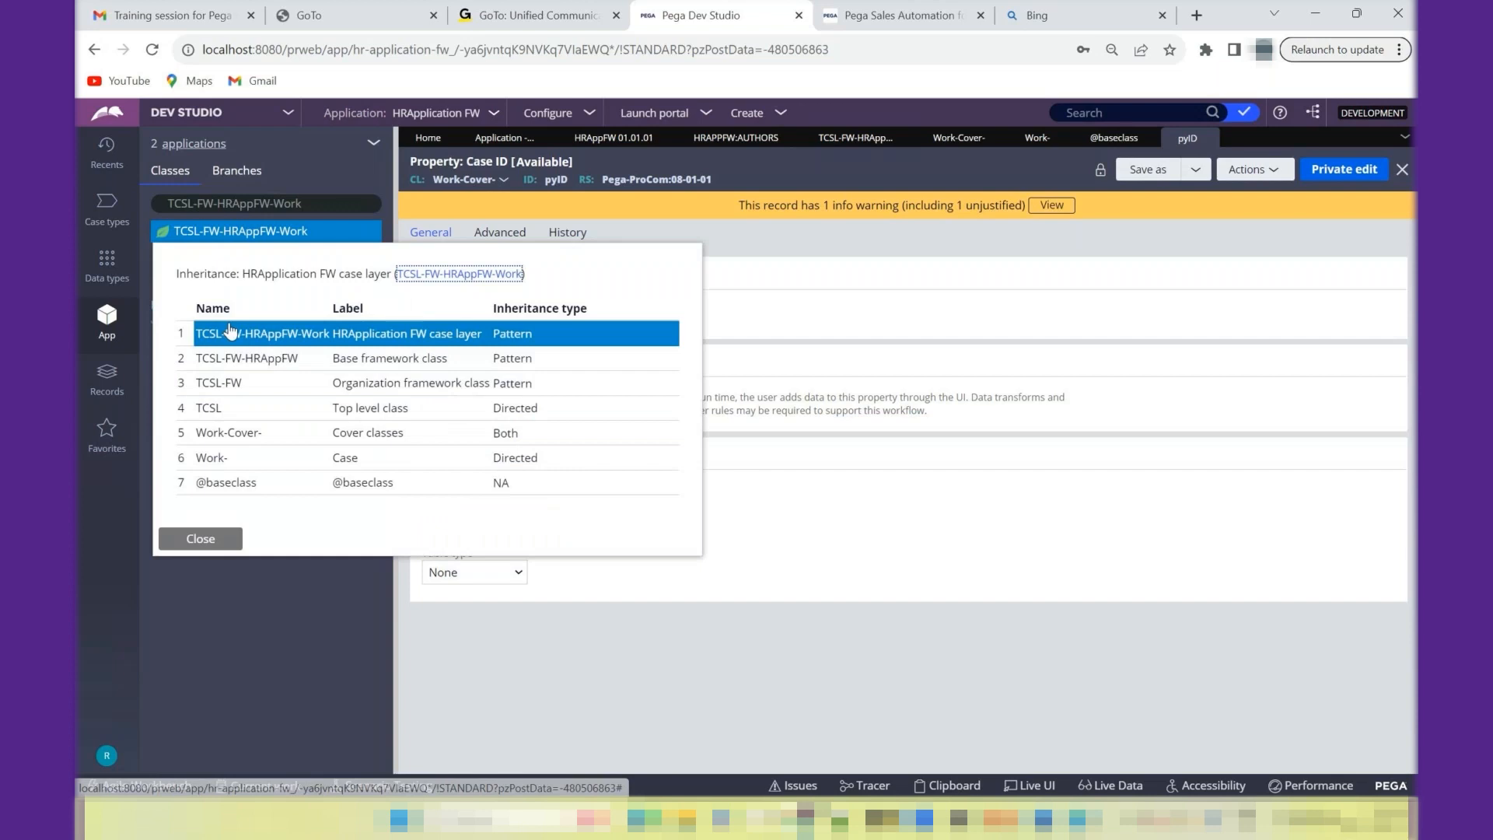
pyautogui.click(235, 440)
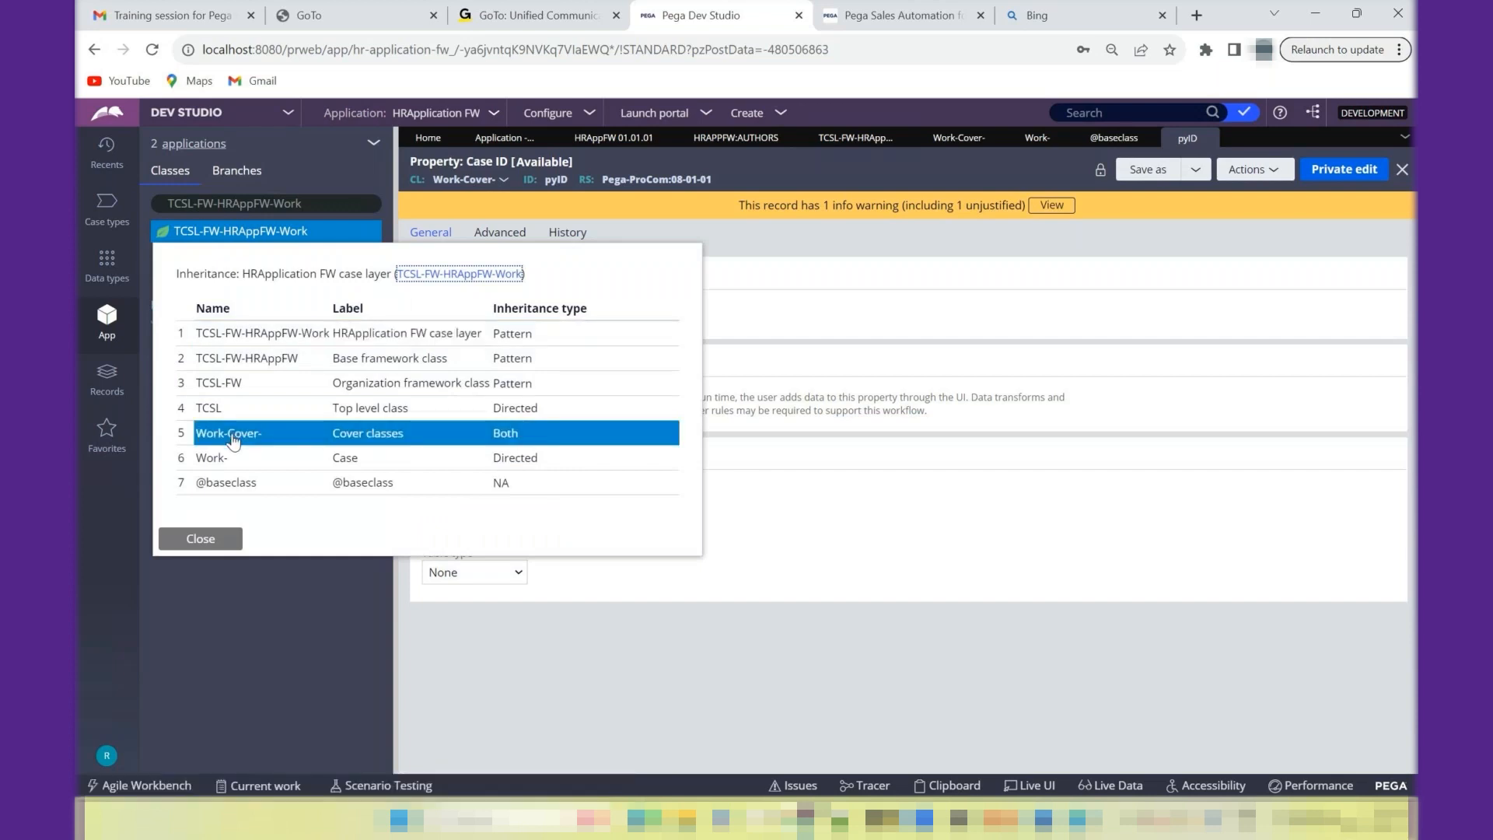
pyautogui.click(224, 339)
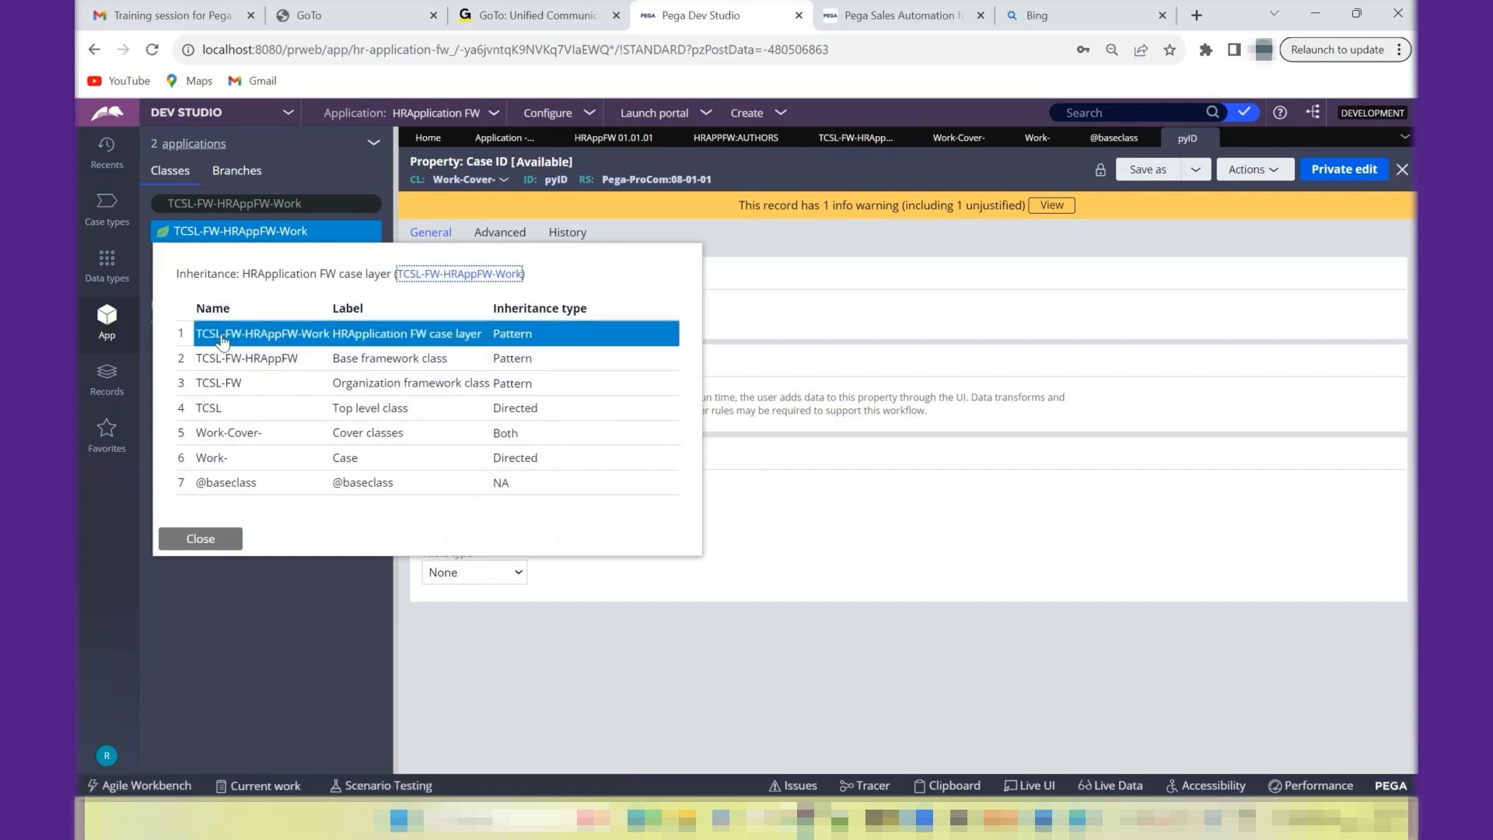
pyautogui.click(221, 360)
pyautogui.click(220, 412)
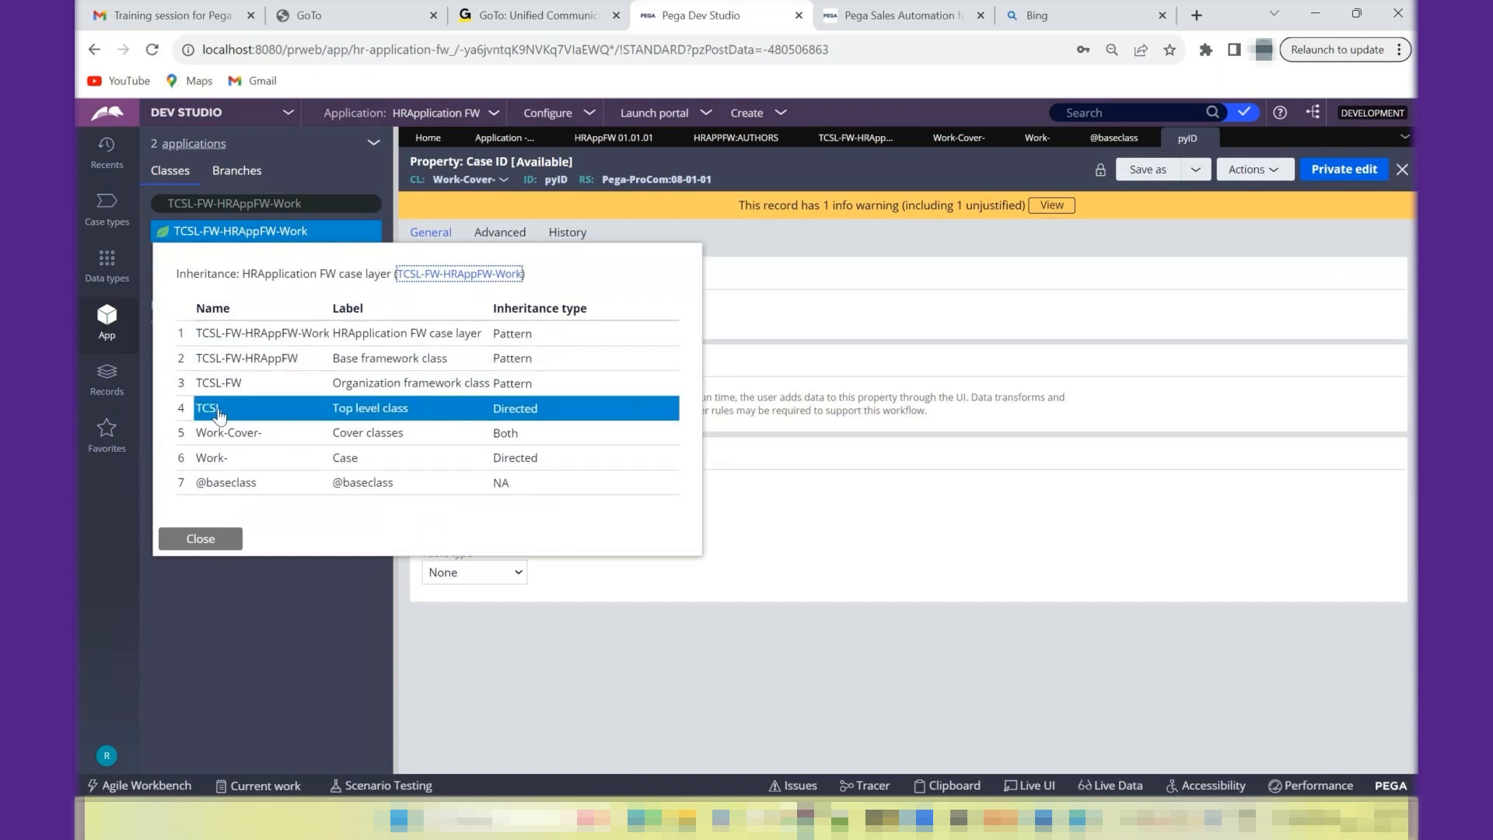
pyautogui.click(249, 435)
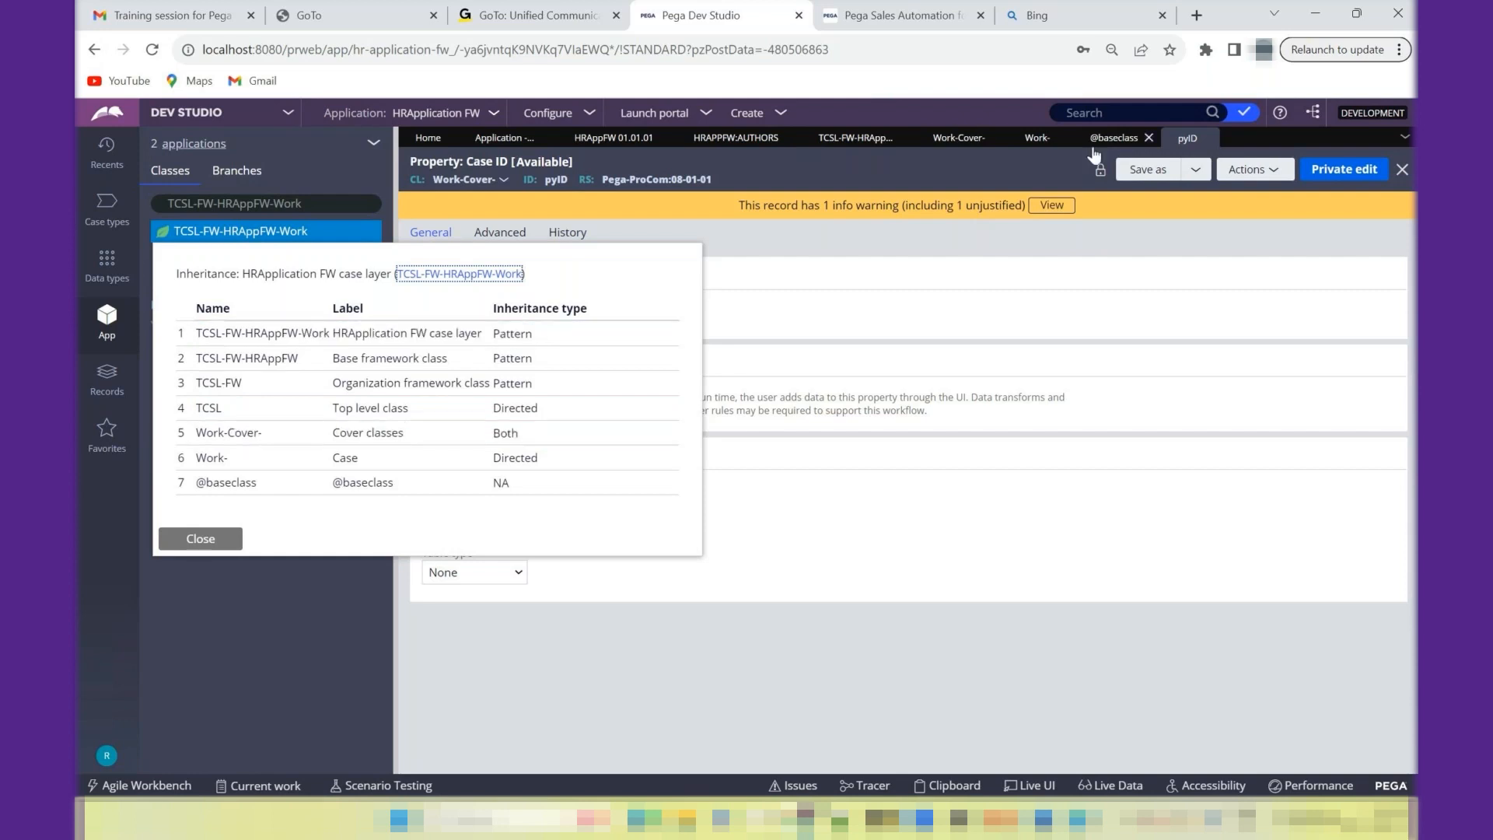
# - Return to the TCSL-FW-HRAppFW-Work class record and review its general settings and external mapping
pyautogui.click(856, 138)
pyautogui.click(1325, 161)
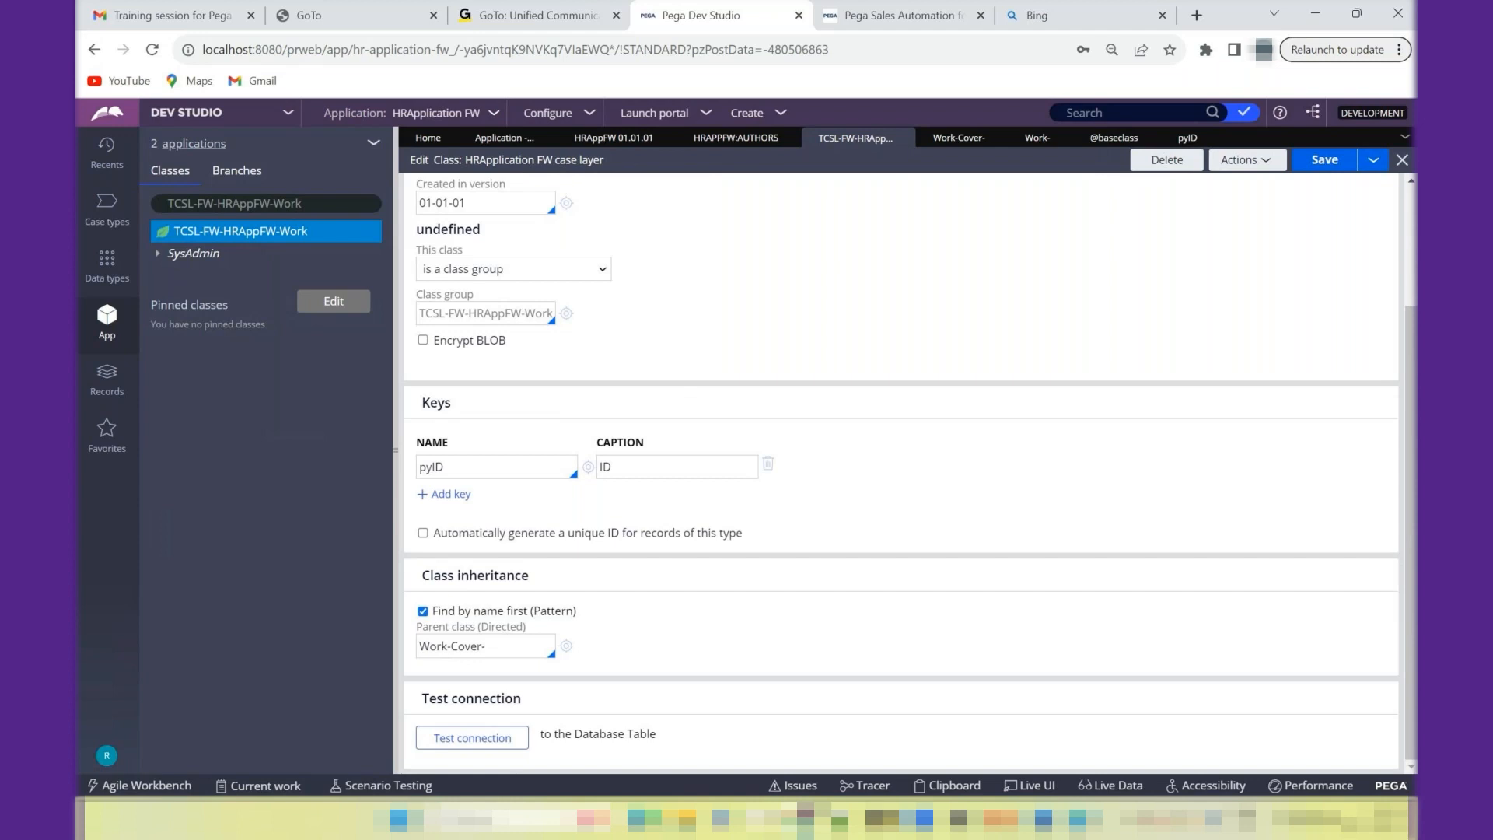
pyautogui.scroll(3, 1417, 255)
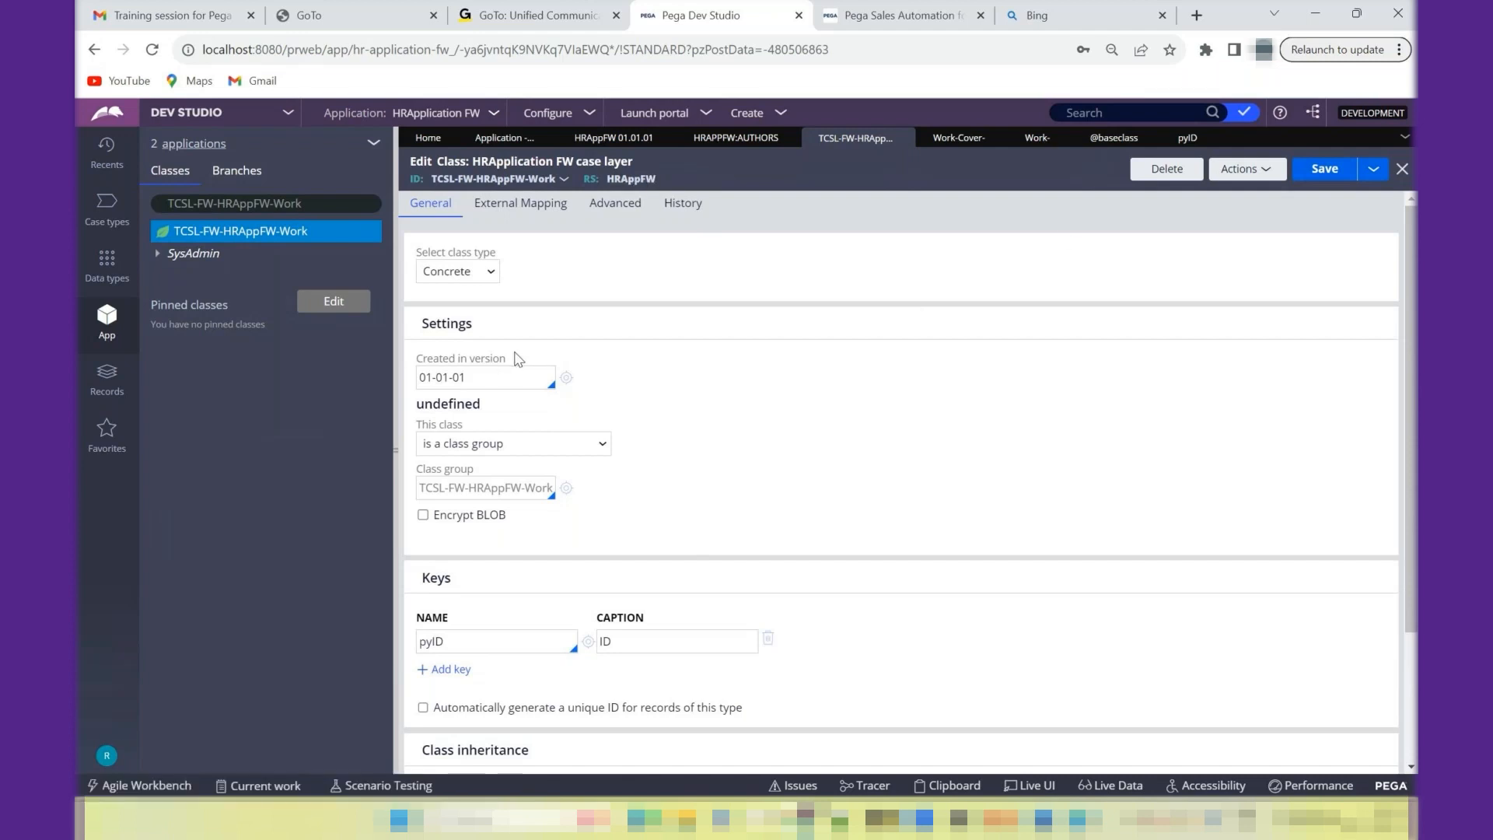
pyautogui.click(610, 202)
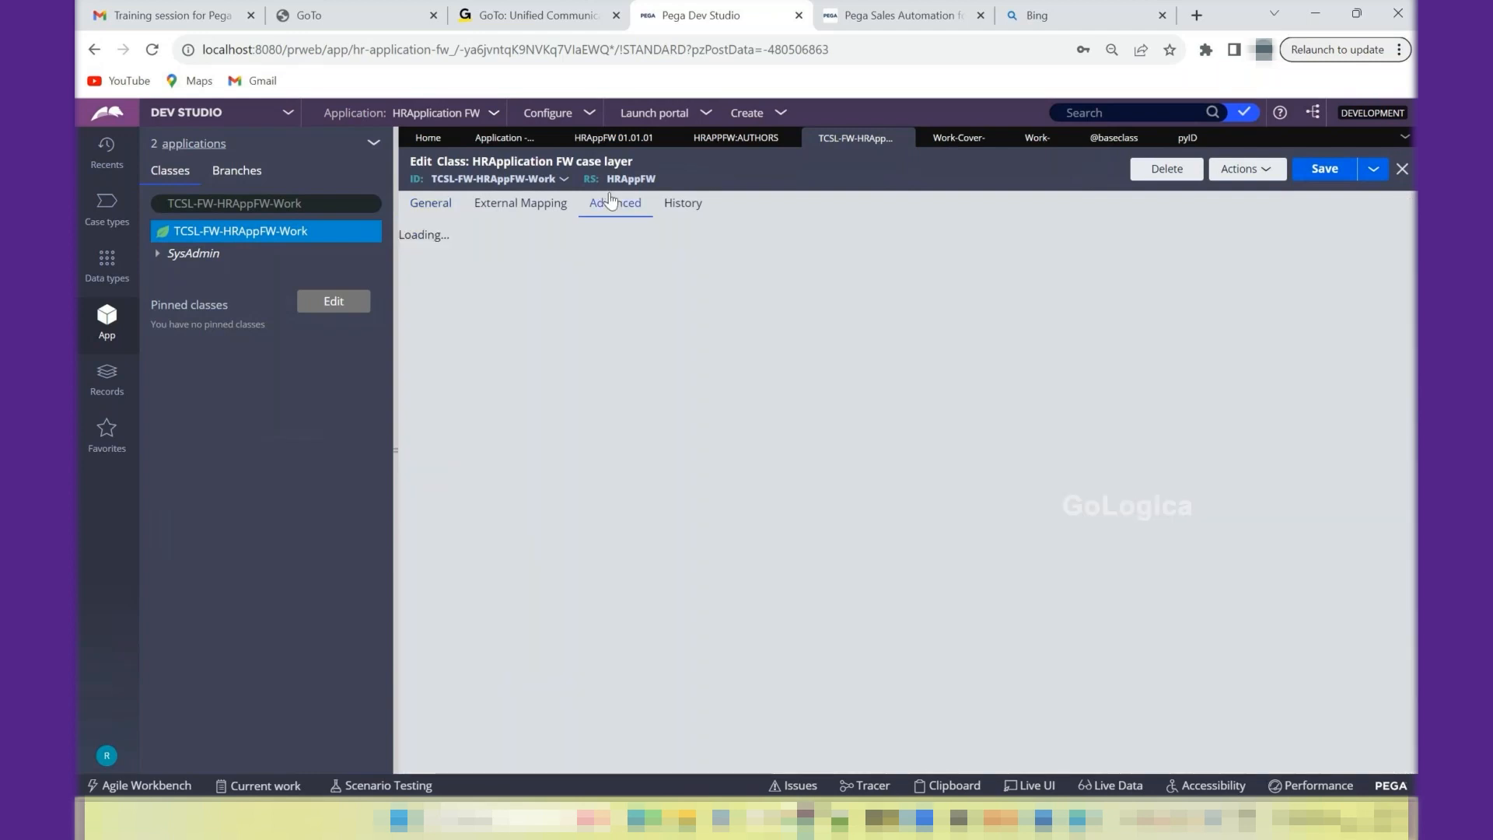
pyautogui.click(537, 221)
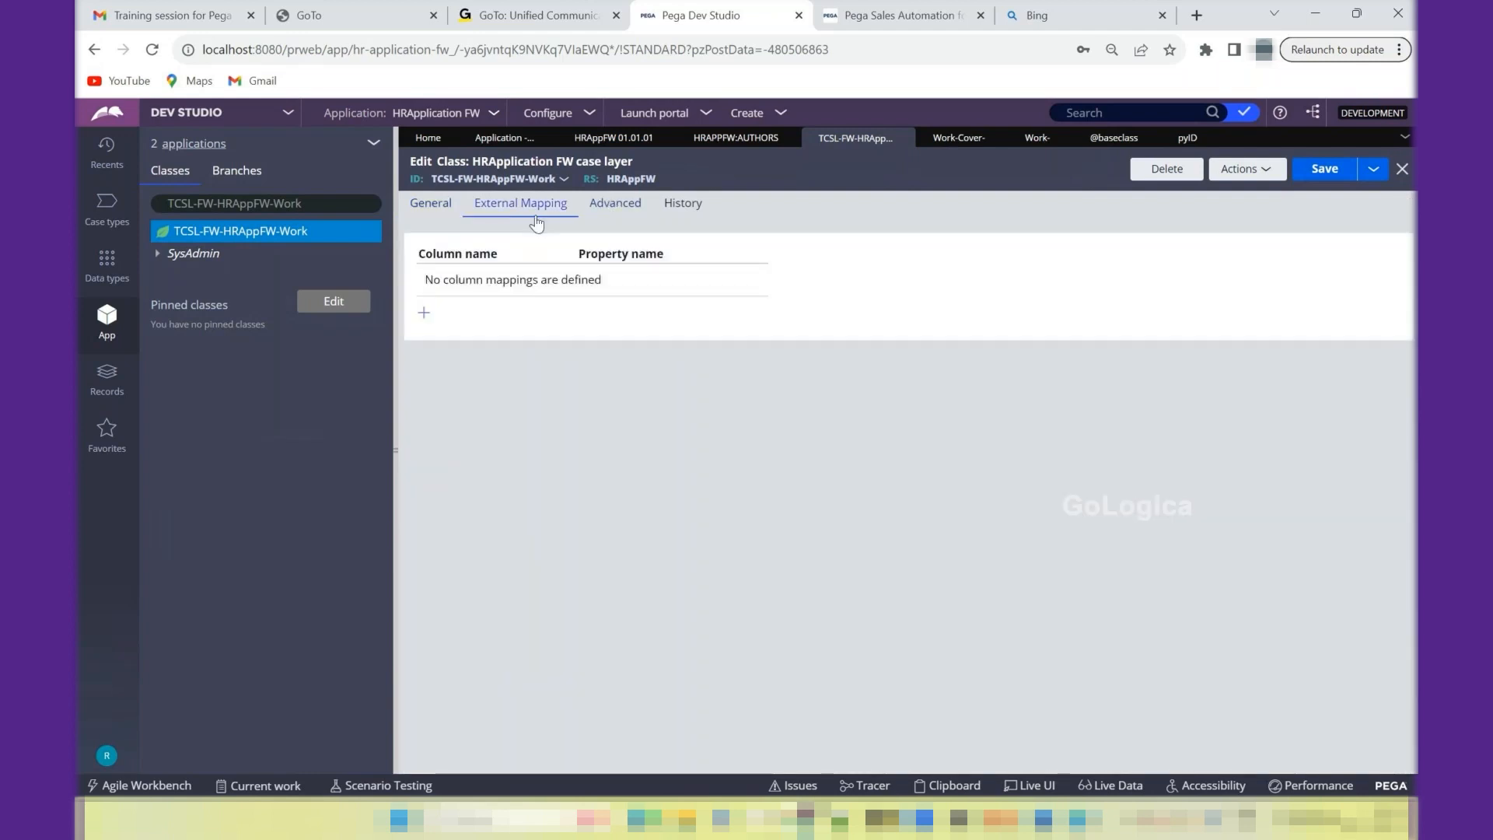
pyautogui.click(443, 208)
pyautogui.click(526, 210)
# - Expand the Class rules under SysAdmin in the class explorer and open the TCSL-FW-HRAppFW-Work class rule
pyautogui.click(161, 256)
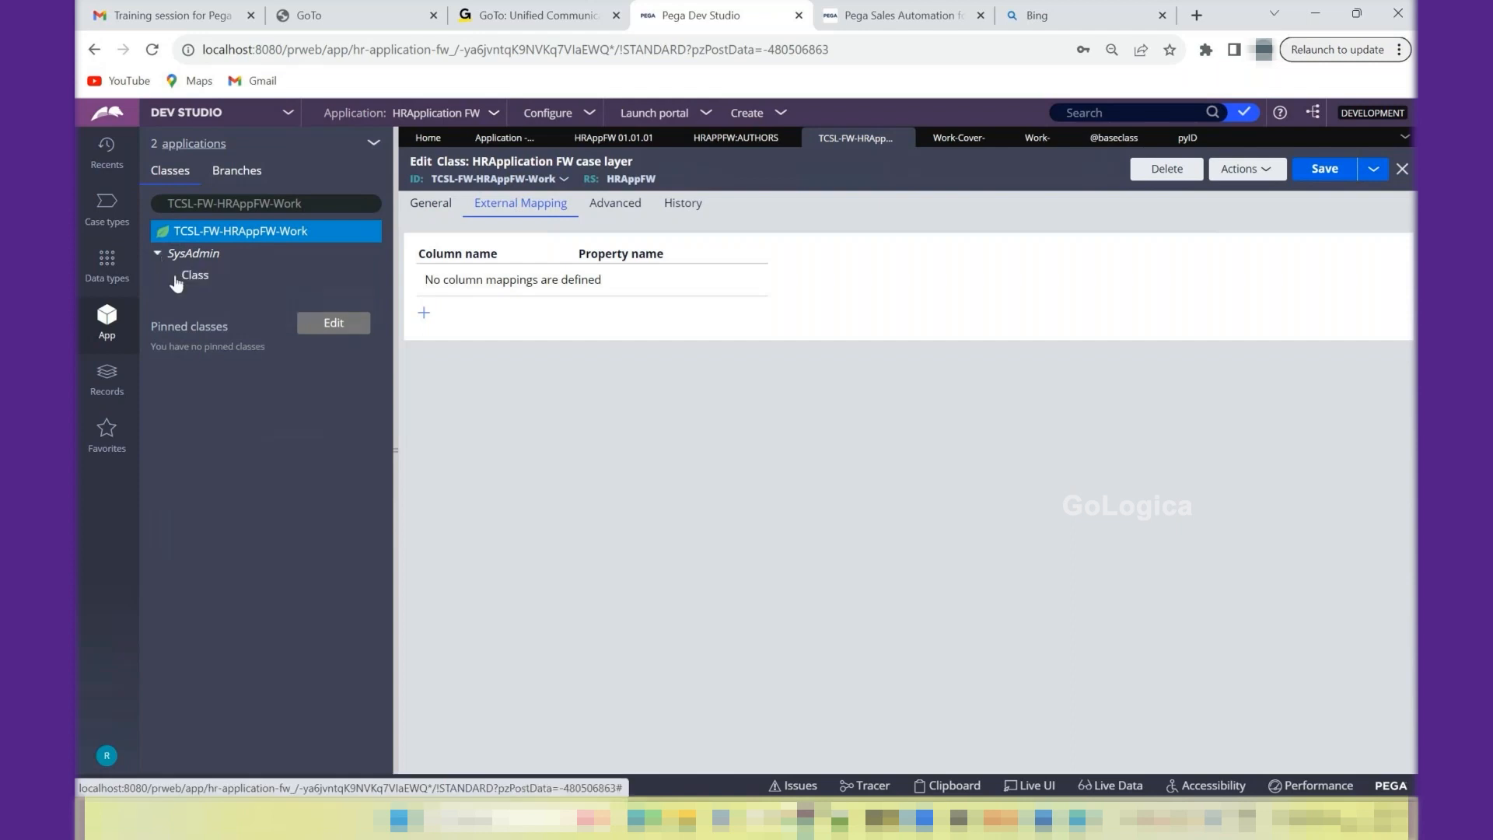
pyautogui.click(172, 277)
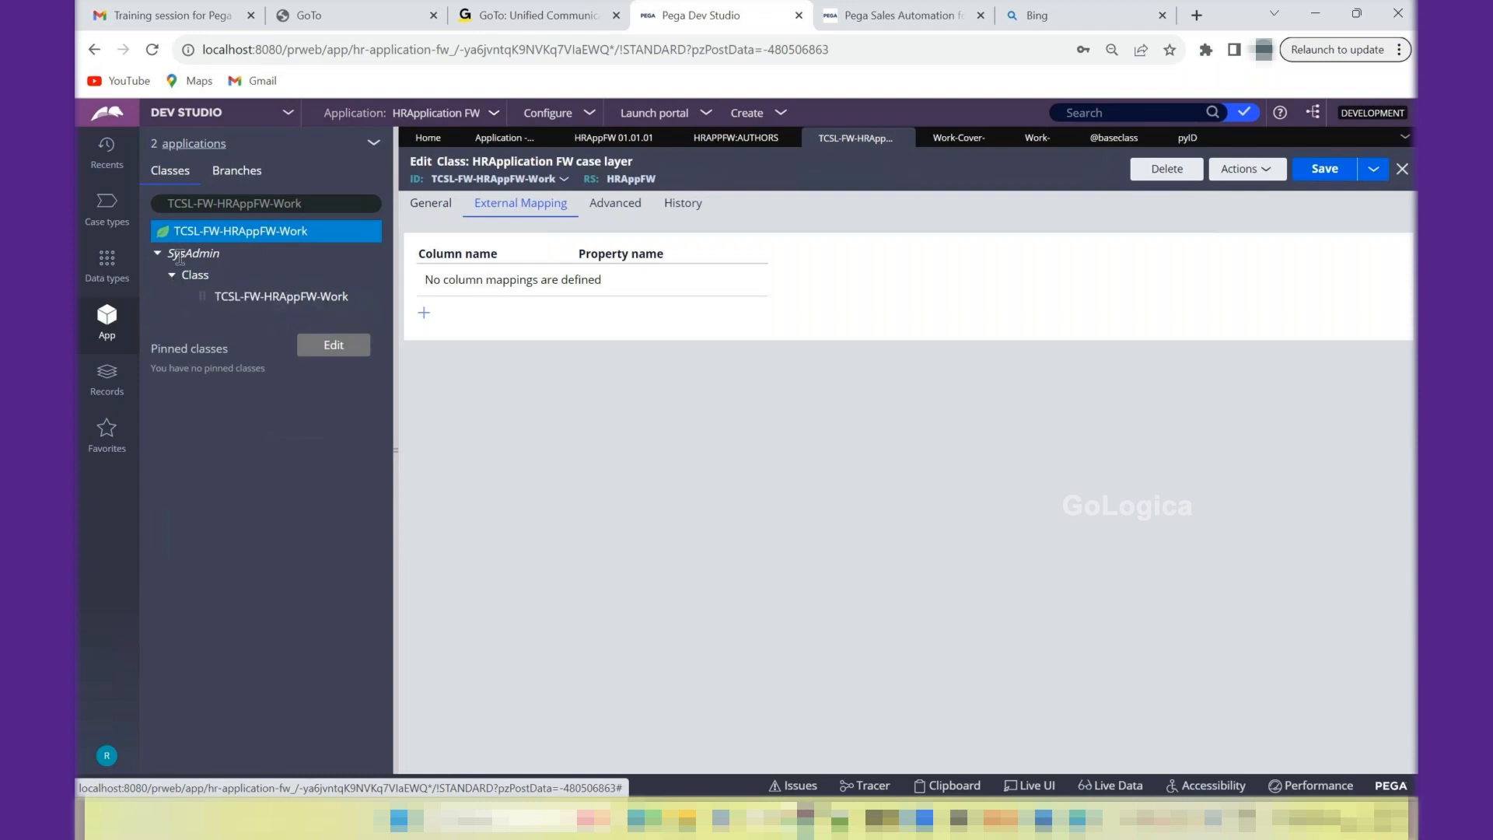
pyautogui.click(268, 299)
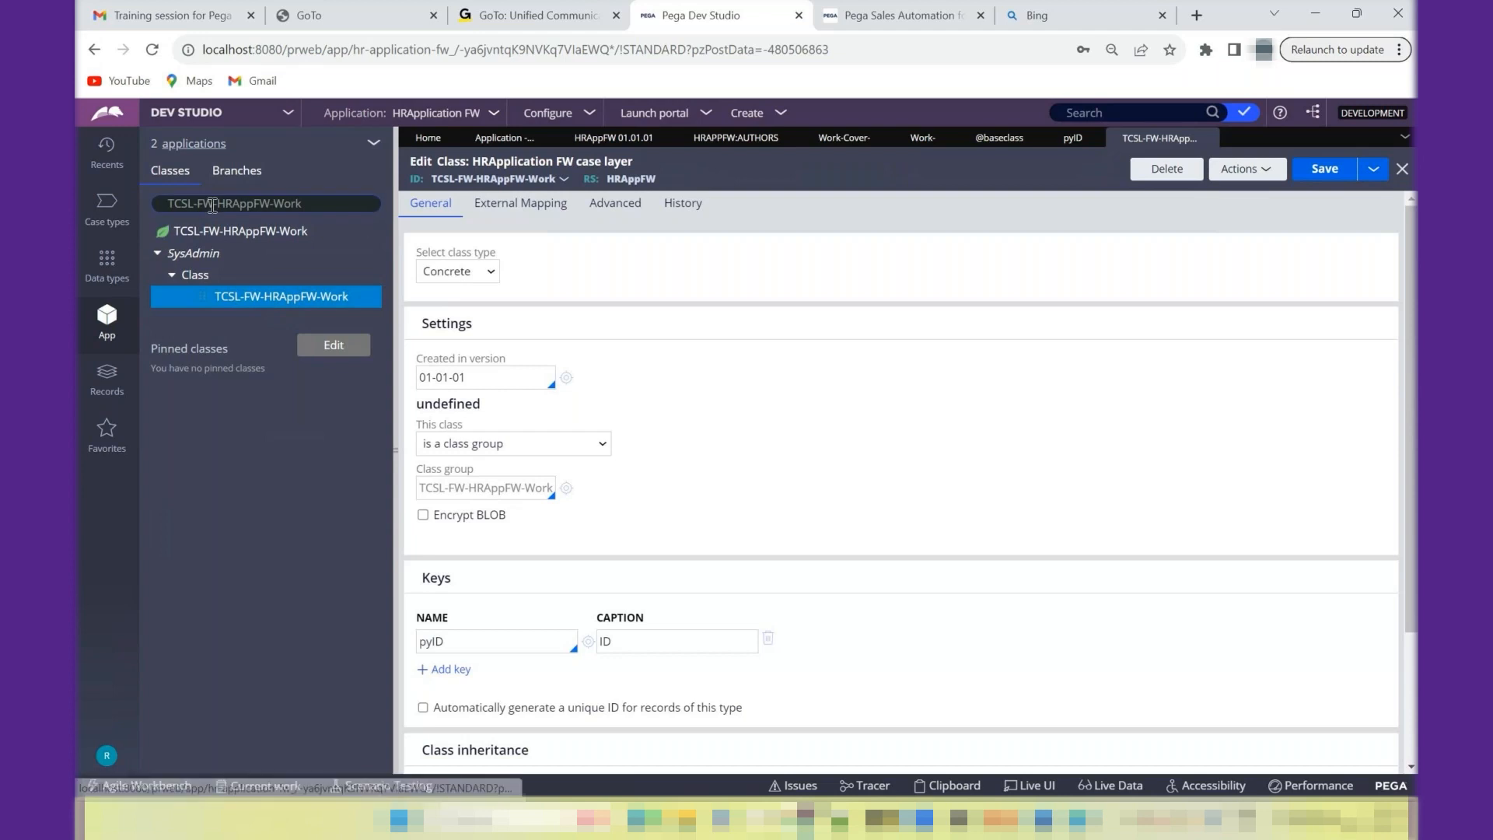
# - Show the TCSL-FW-HRAppFW class and its subclasses in the class explorer, and move up to its parent class TCSL-FW
pyautogui.doubleClick(282, 203)
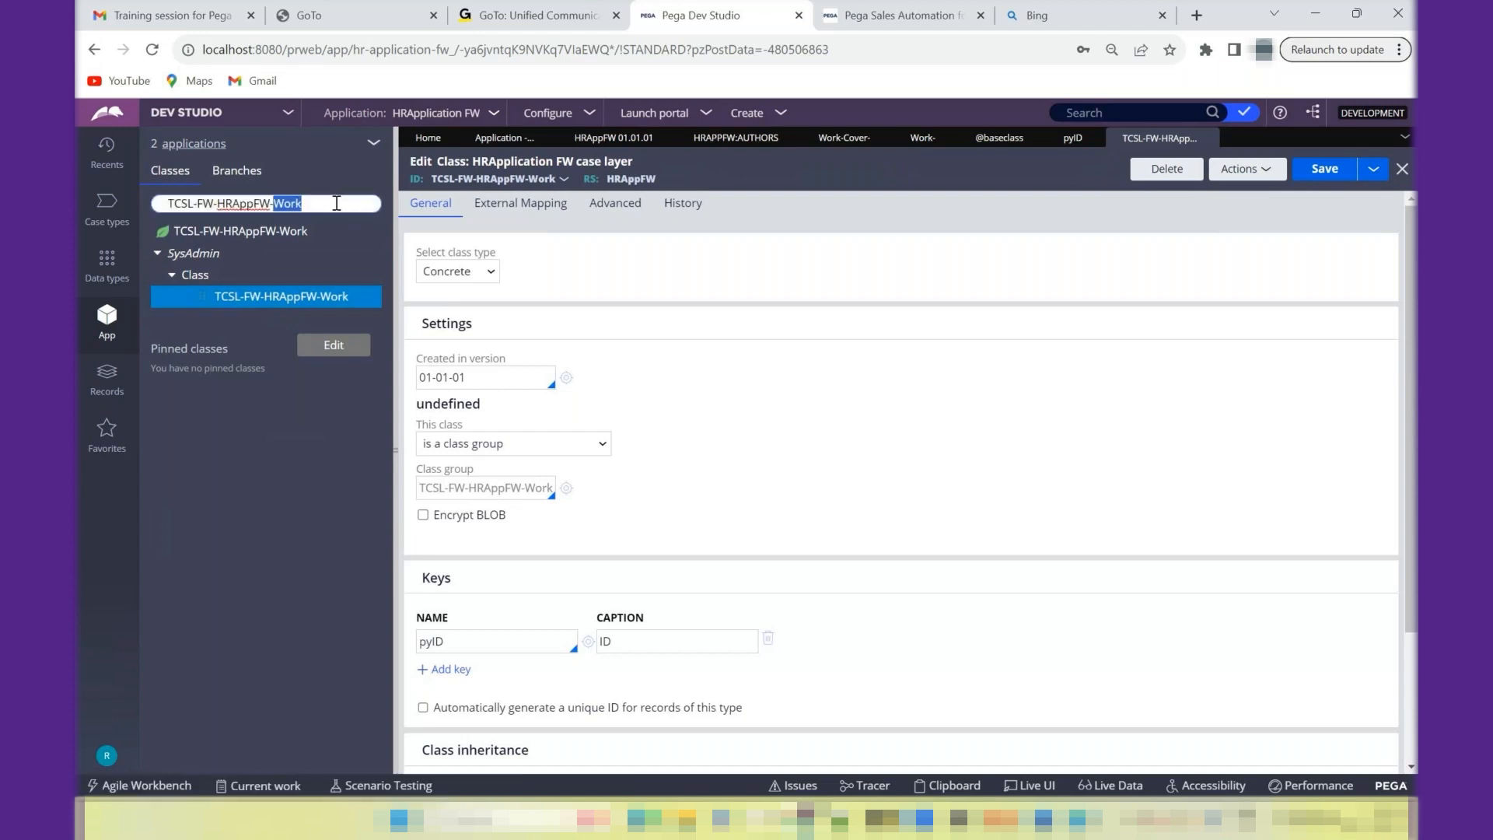
pyautogui.press('BackSpace')
pyautogui.press('BackSpace')
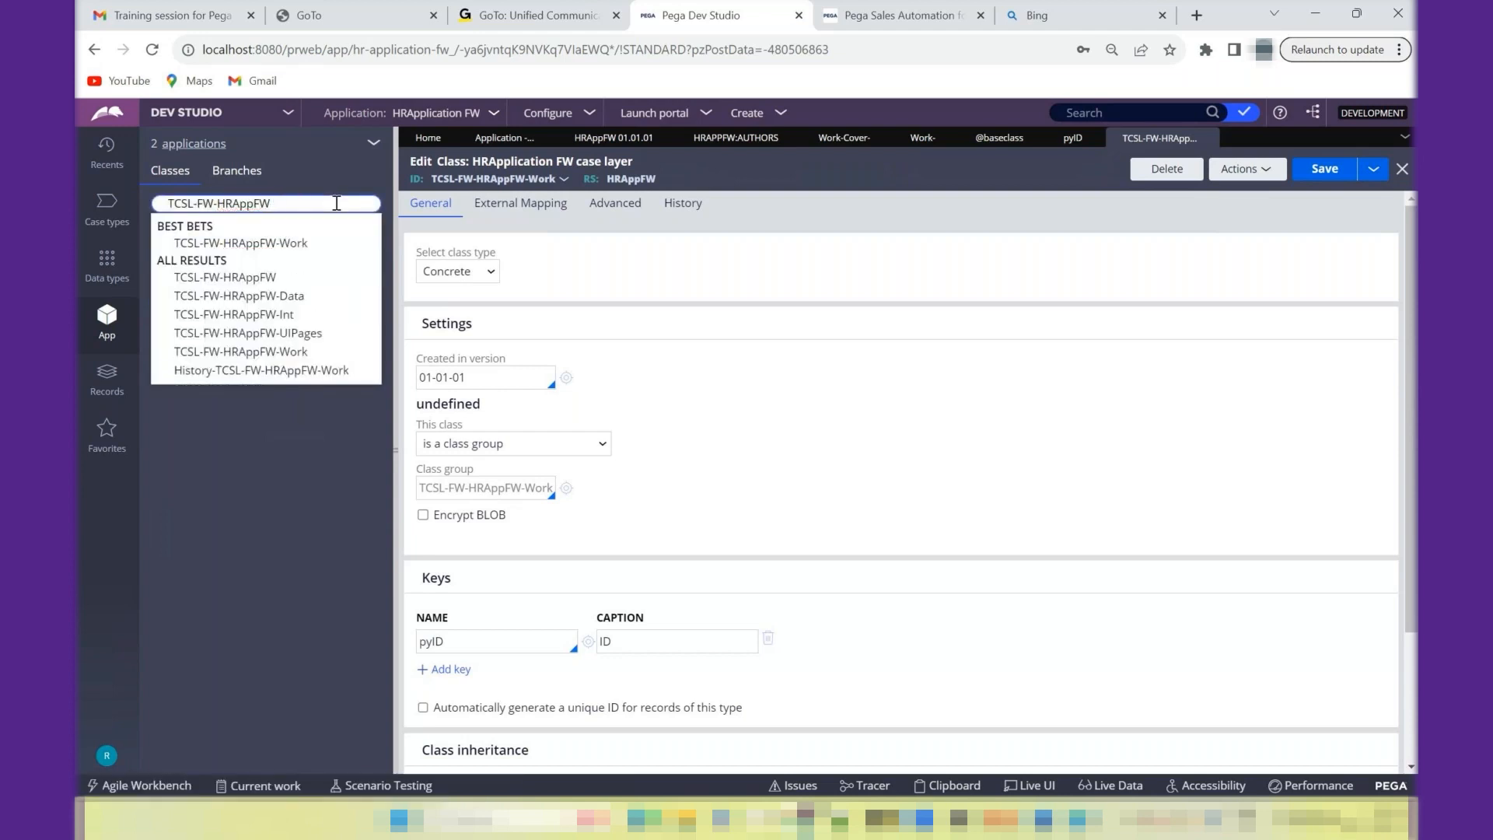
pyautogui.click(281, 277)
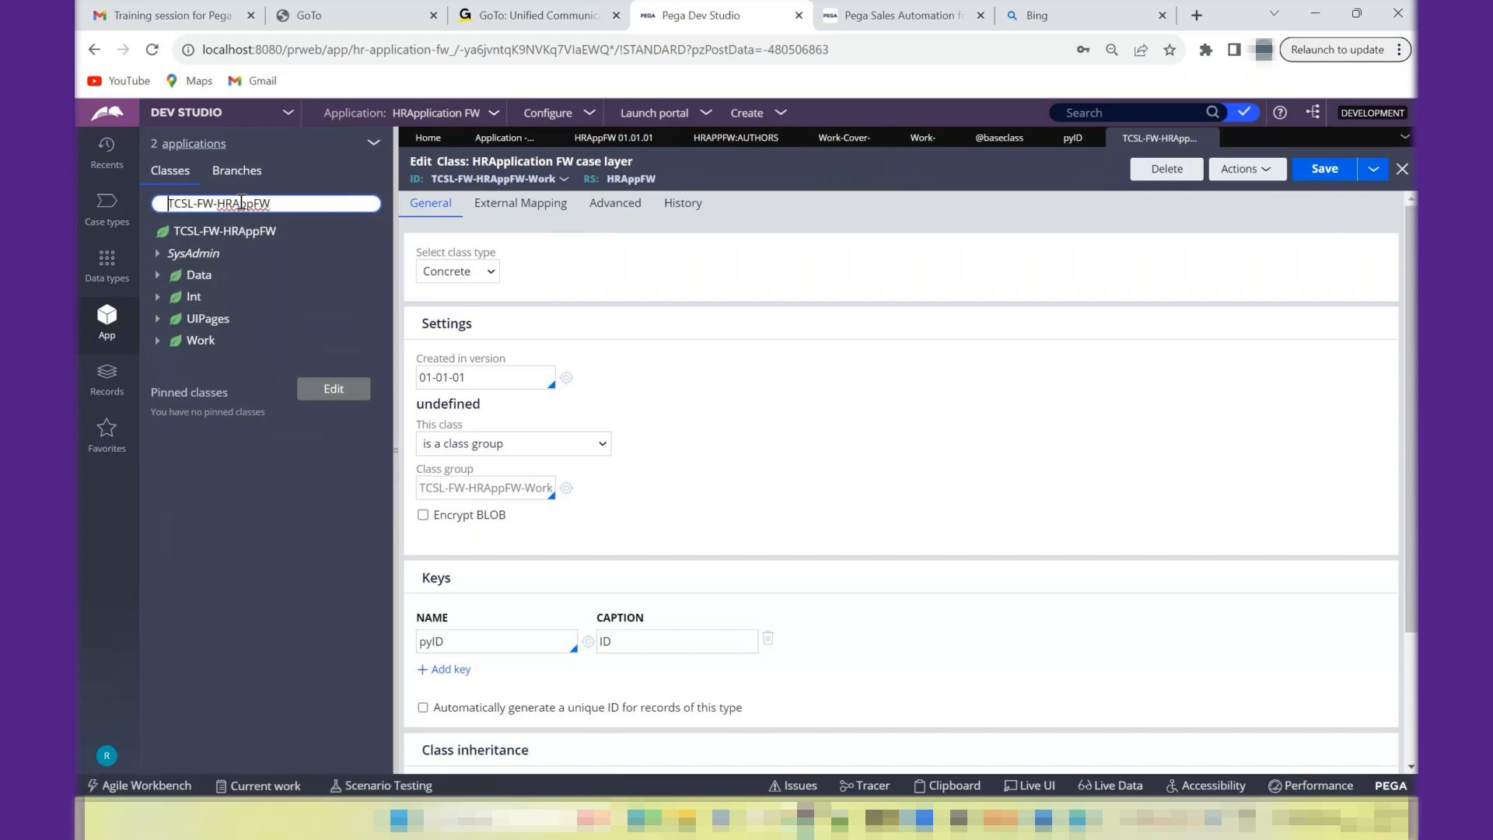
pyautogui.moveTo(217, 203); pyautogui.dragTo(345, 202)
pyautogui.press('BackSpace')
pyautogui.press('BackSpace')
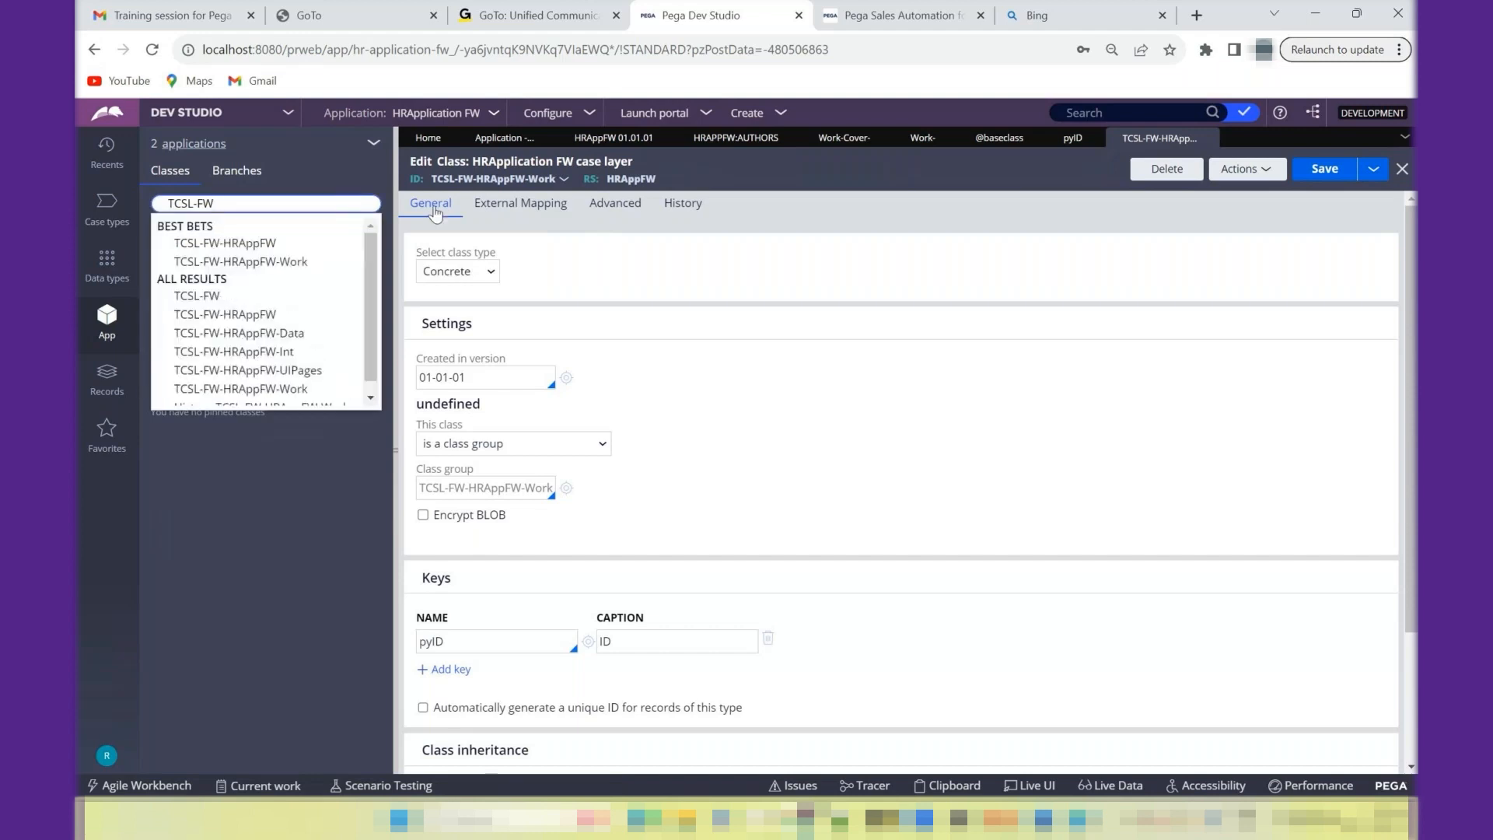
pyautogui.press('Return')
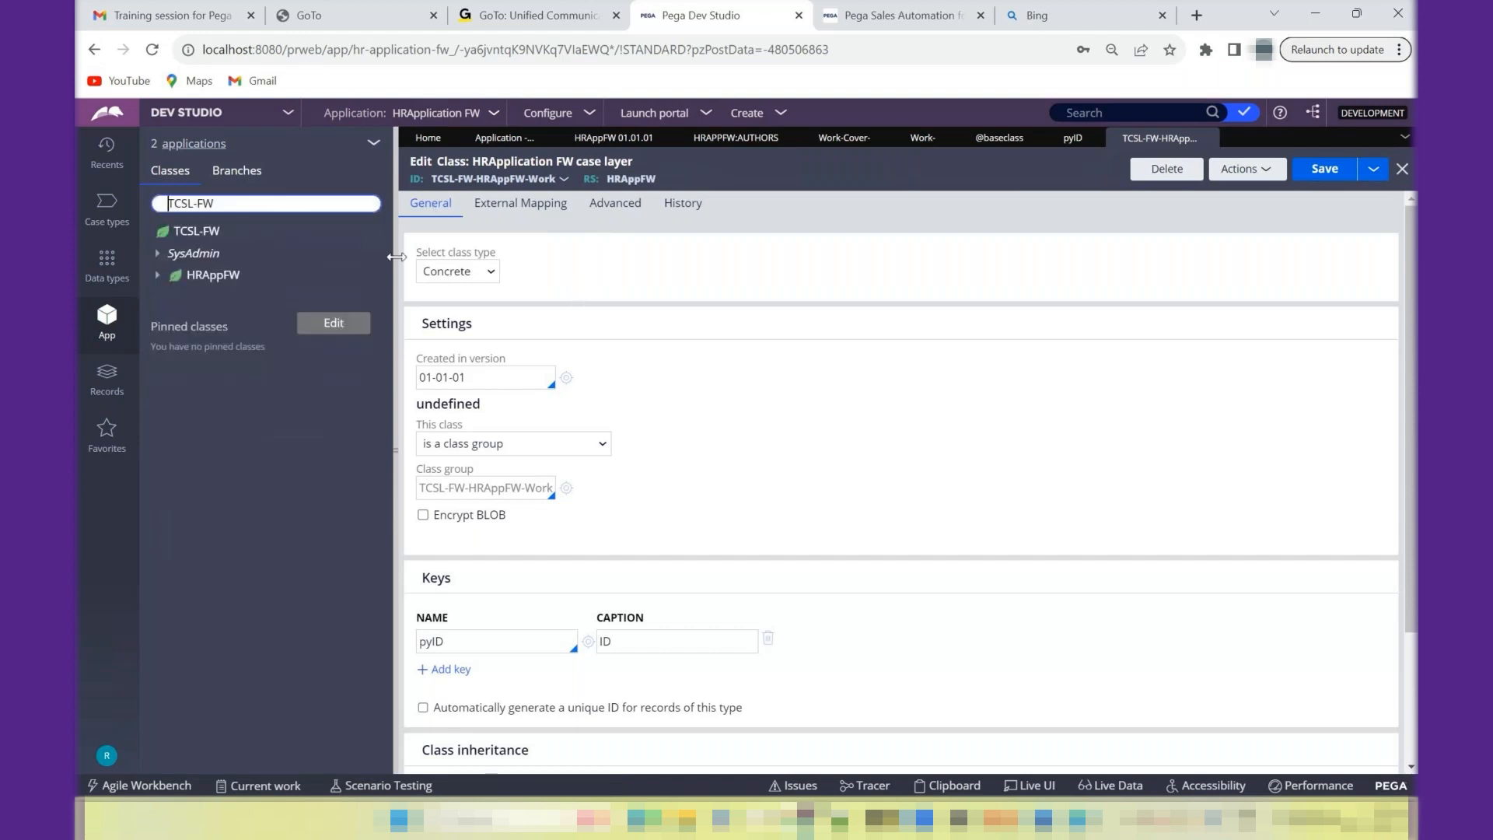
# - Show the top-level TCSL class in the class explorer and expand its Data class down to the SysAdmin category
pyautogui.press('BackSpace')
pyautogui.press('BackSpace')
pyautogui.press('BackSpace')
pyautogui.press('Return')
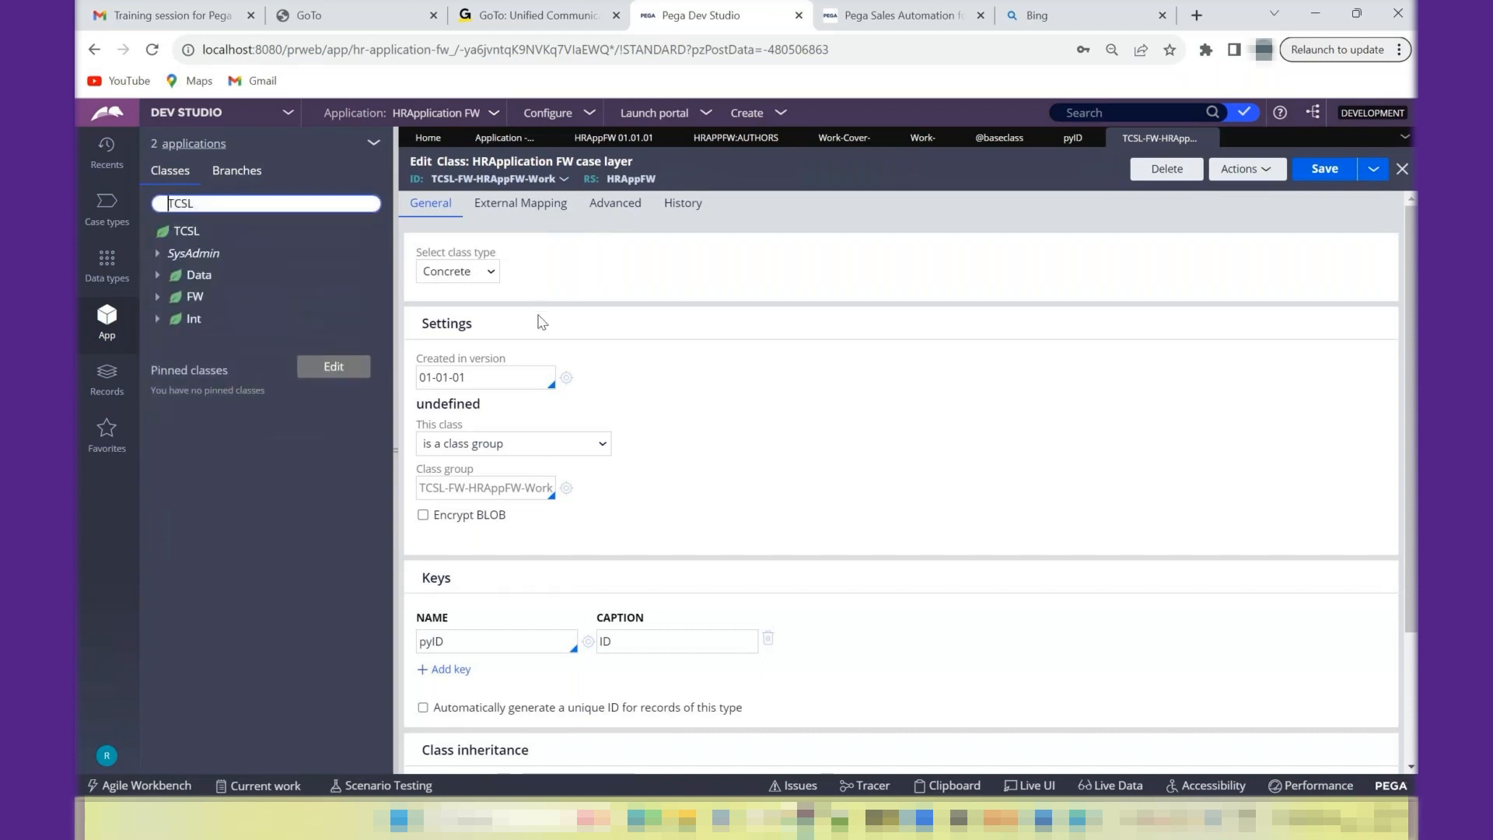
pyautogui.click(159, 277)
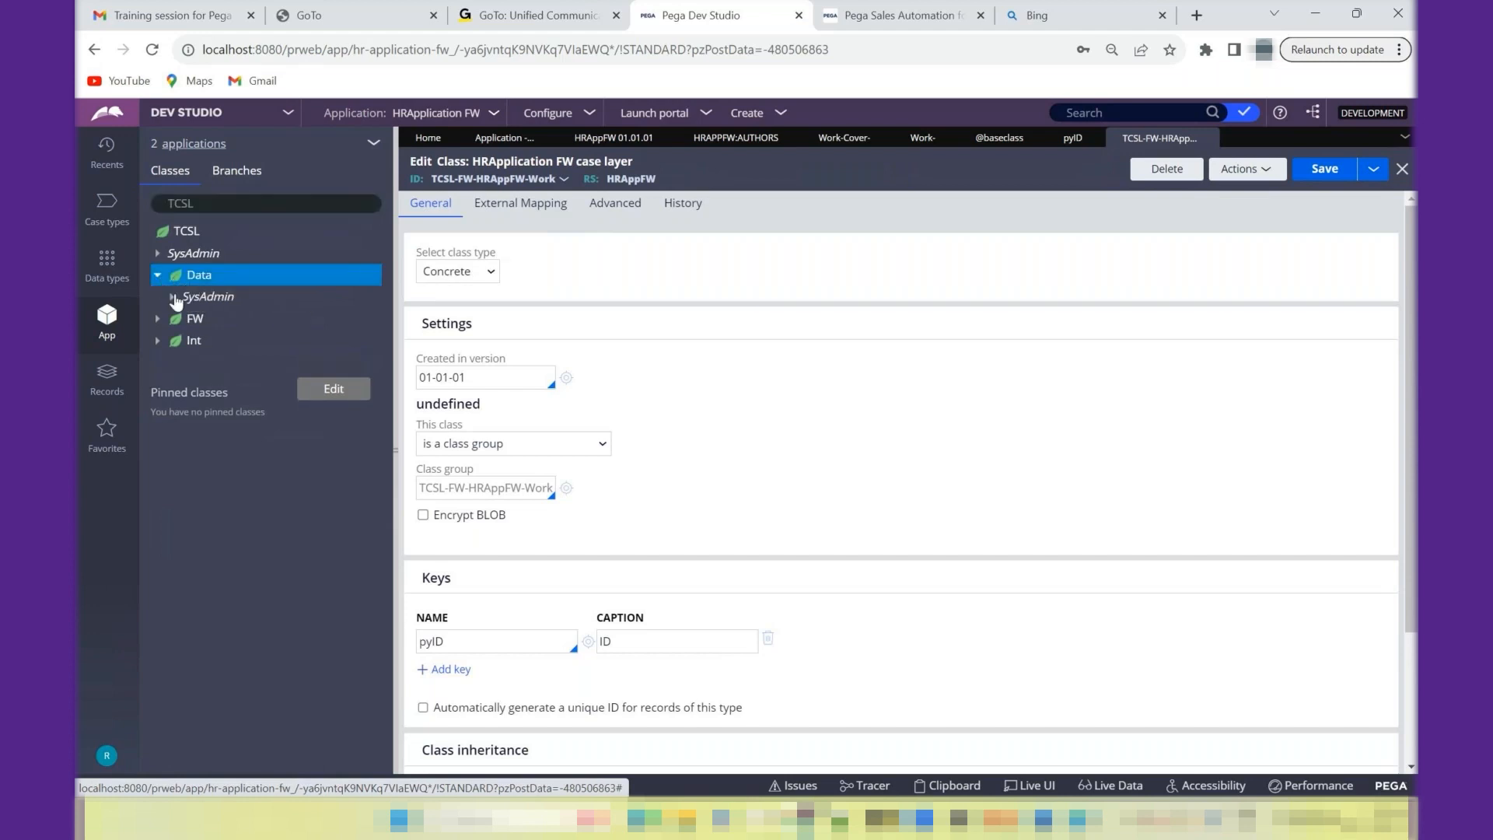
pyautogui.click(172, 298)
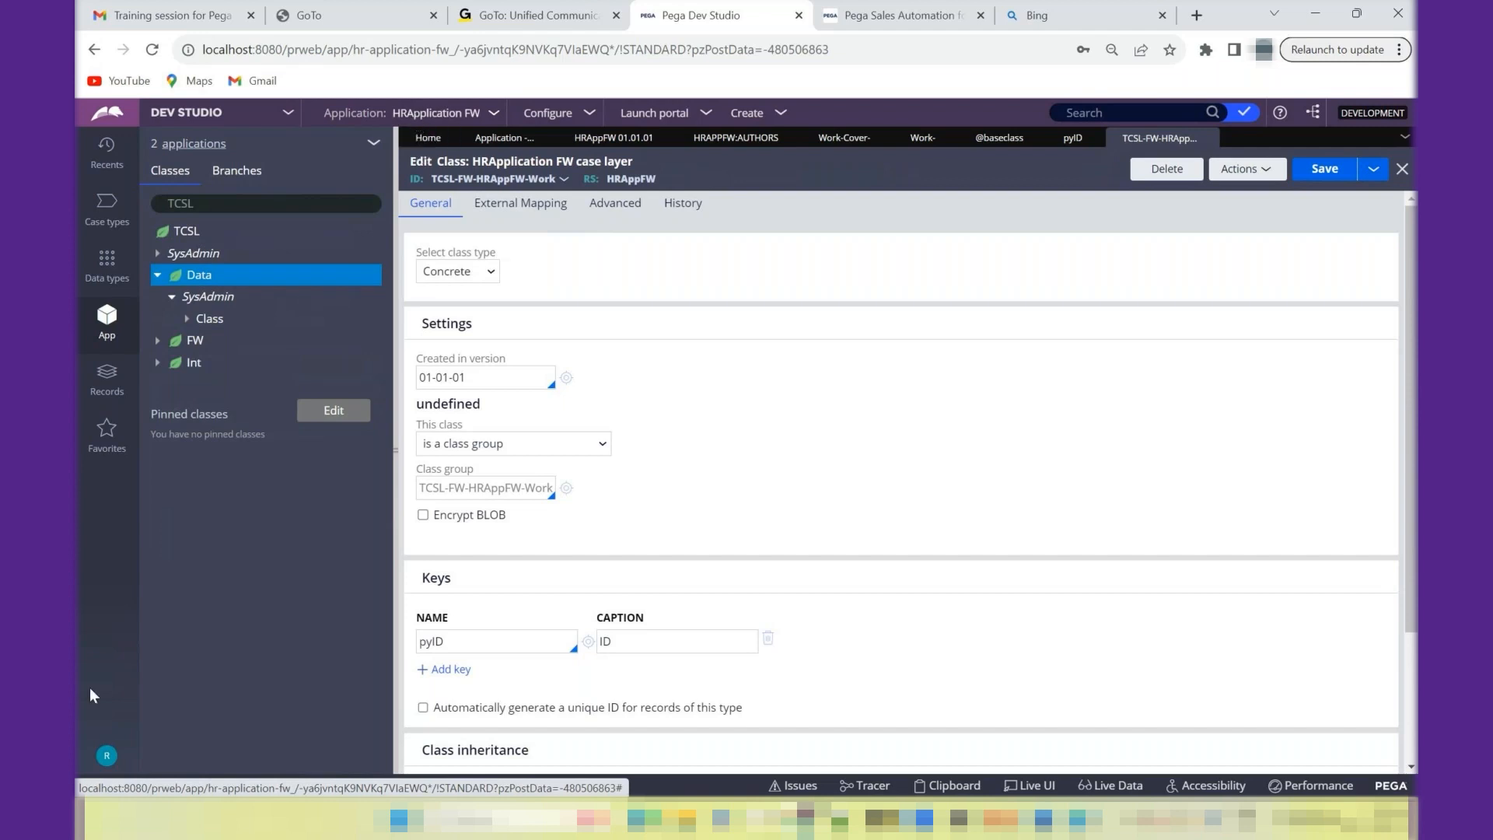
# - Open the current operator's record, inspect the organizational unit in its work routing settings, and cancel without changing it
pyautogui.click(106, 755)
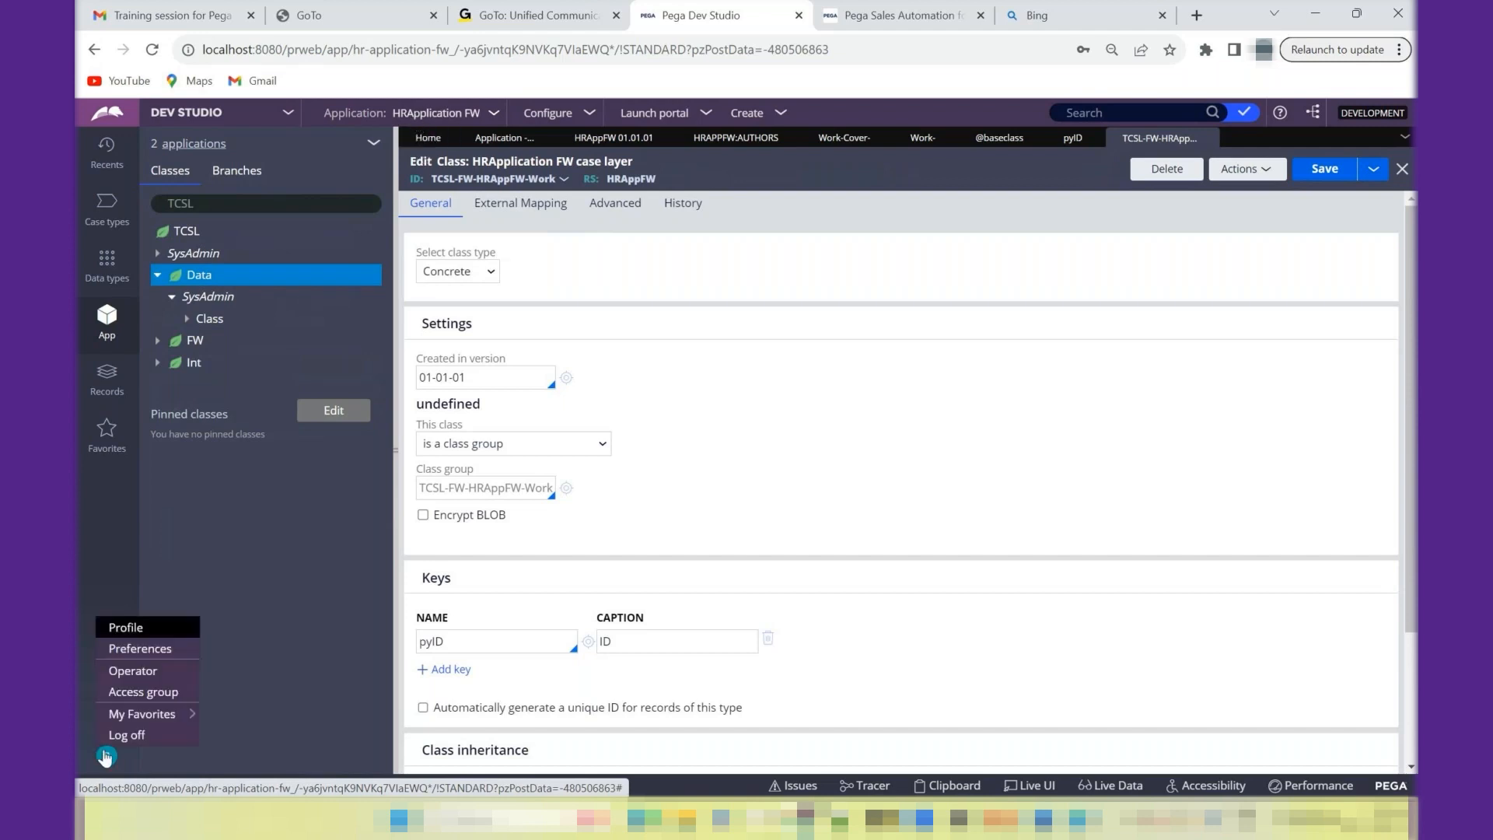
pyautogui.click(151, 679)
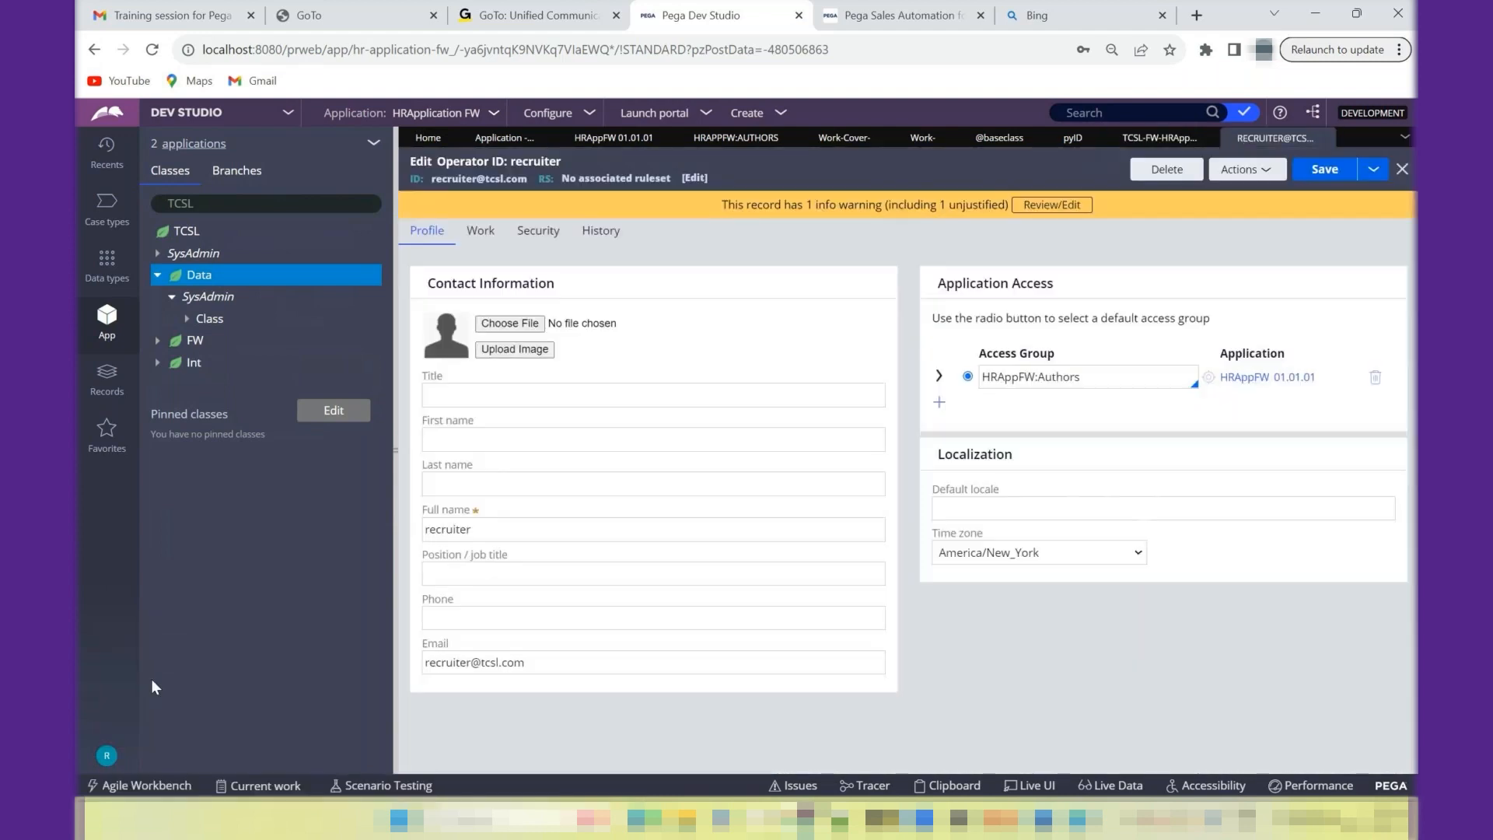
pyautogui.click(480, 231)
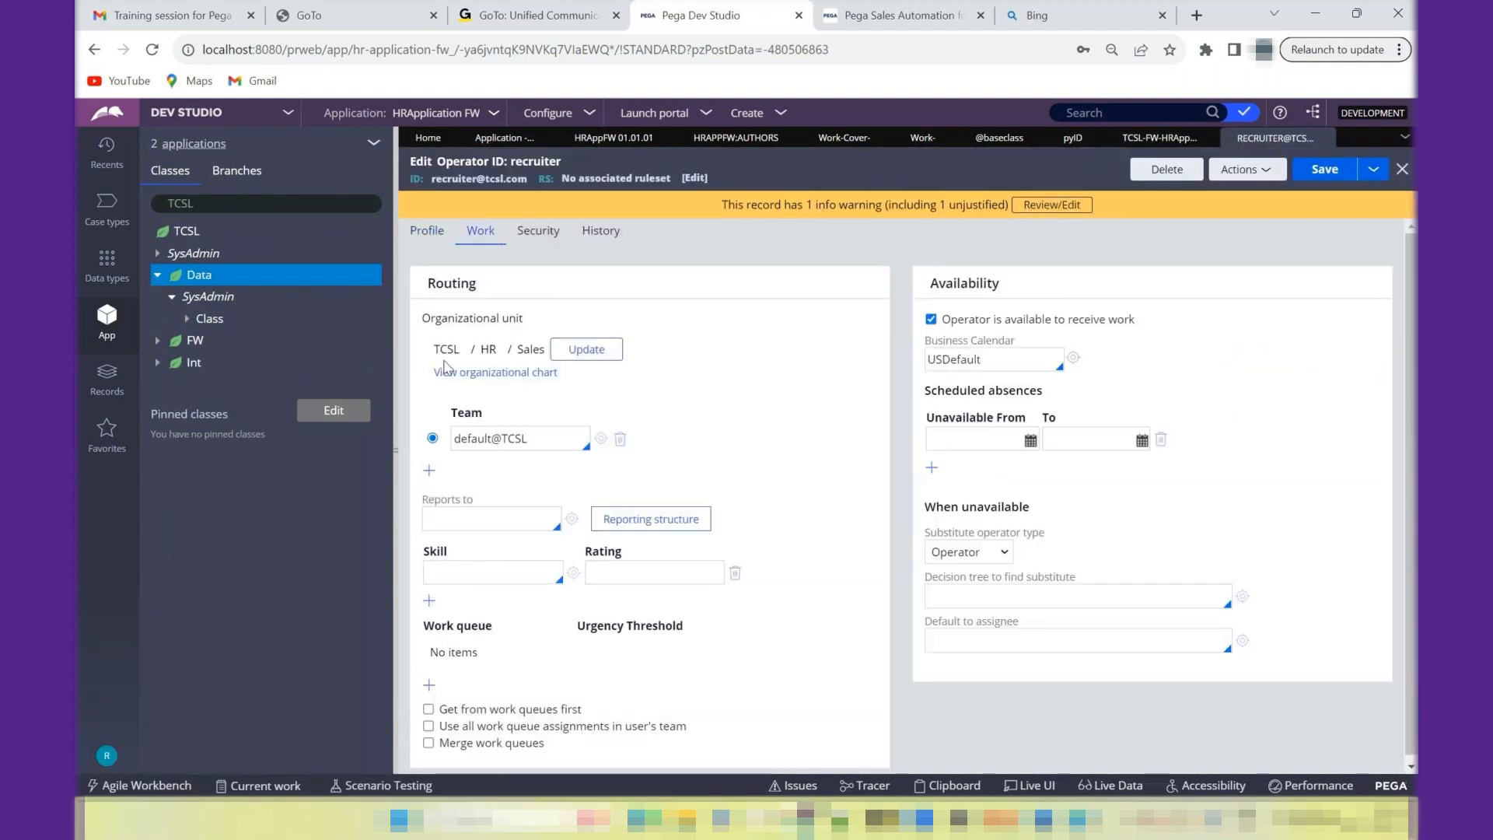
pyautogui.click(588, 357)
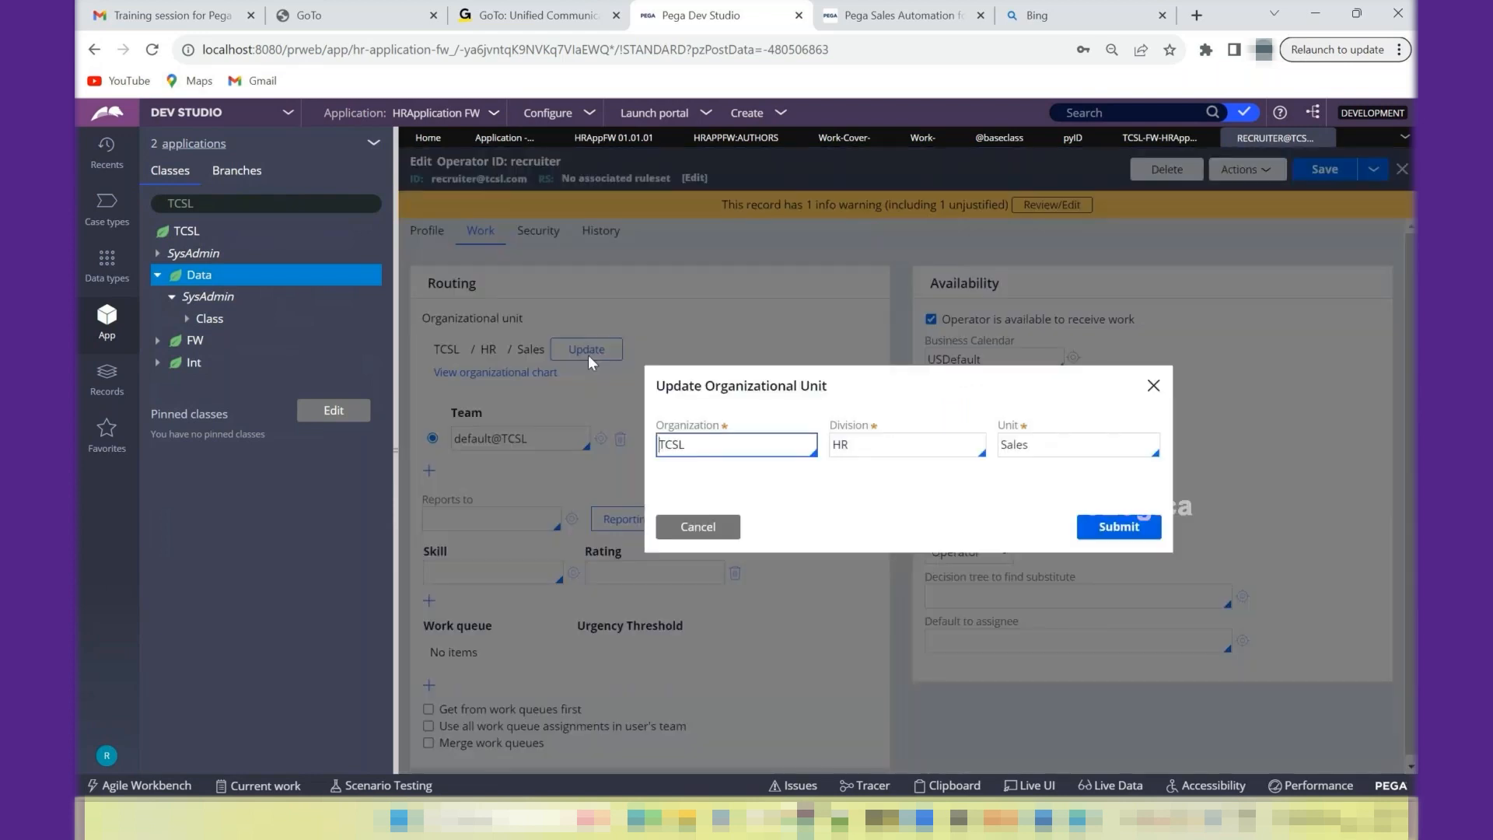
pyautogui.click(700, 531)
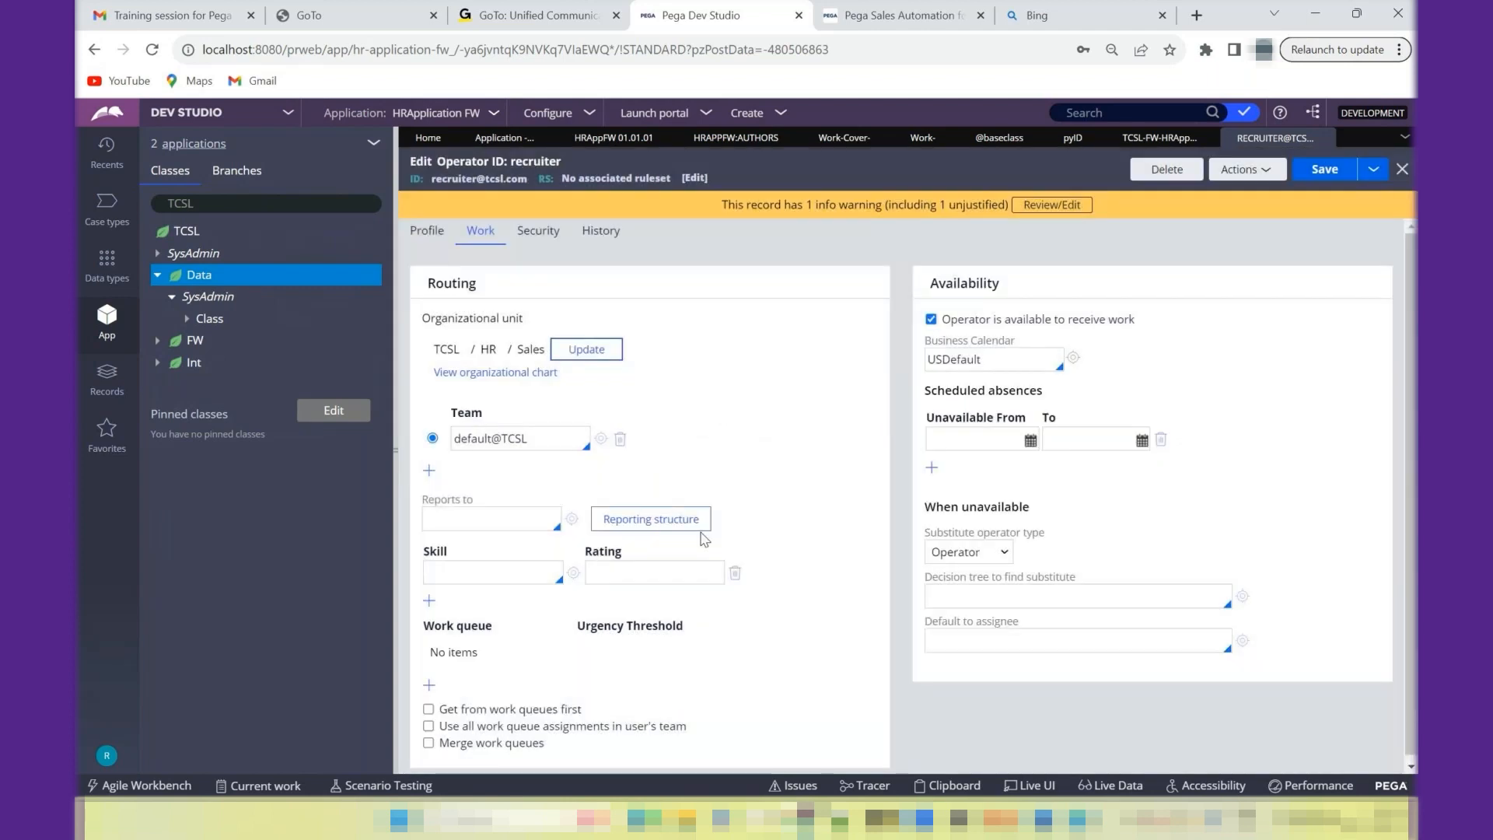
# - Examine the TCSL hierarchy in the organizational chart, close it, and review the operator record's profile and work settings
pyautogui.click(566, 117)
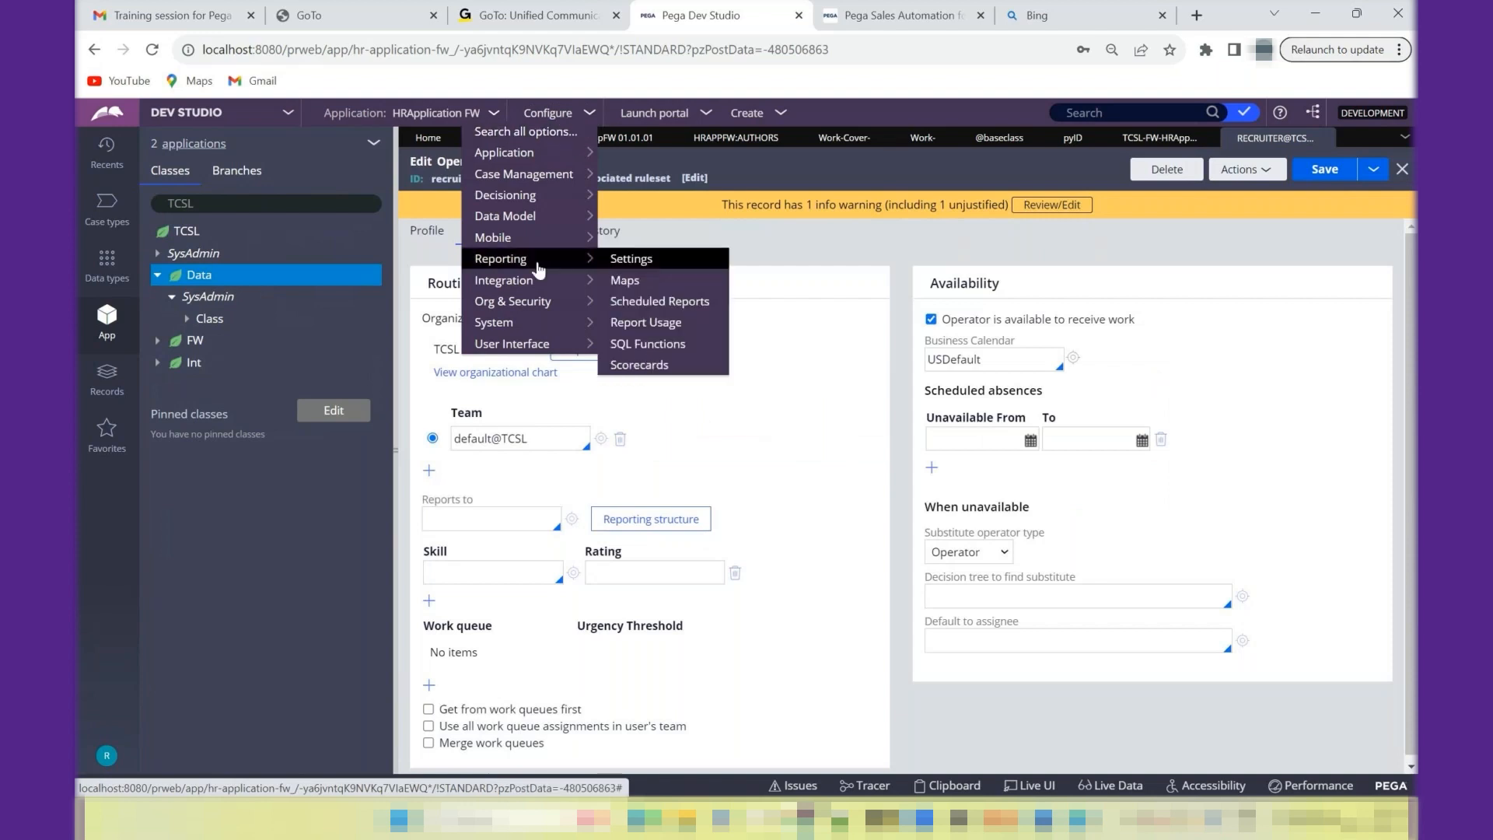
pyautogui.moveTo(537, 301)
pyautogui.moveTo(634, 302)
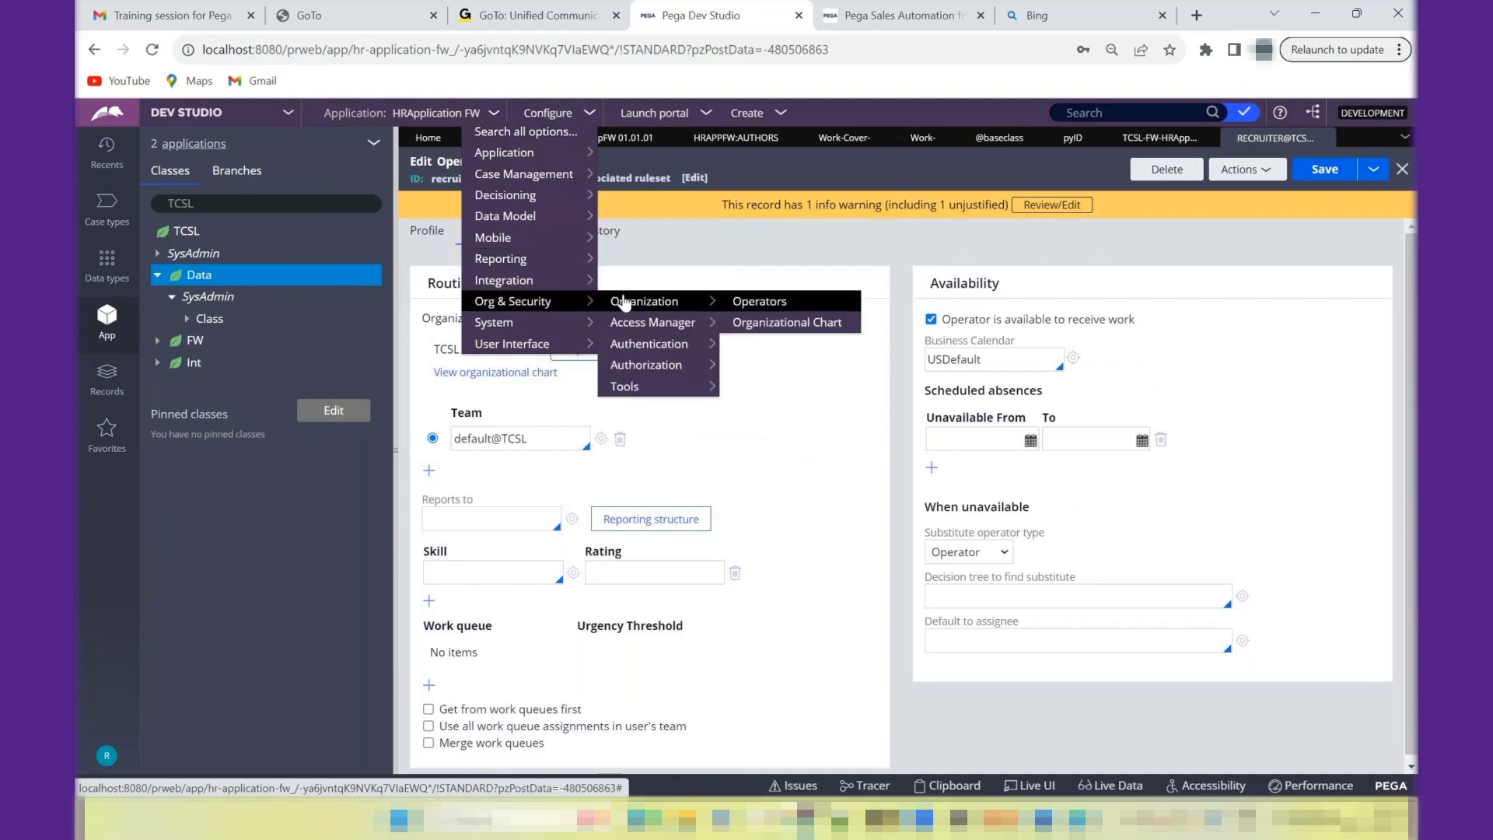
pyautogui.click(745, 322)
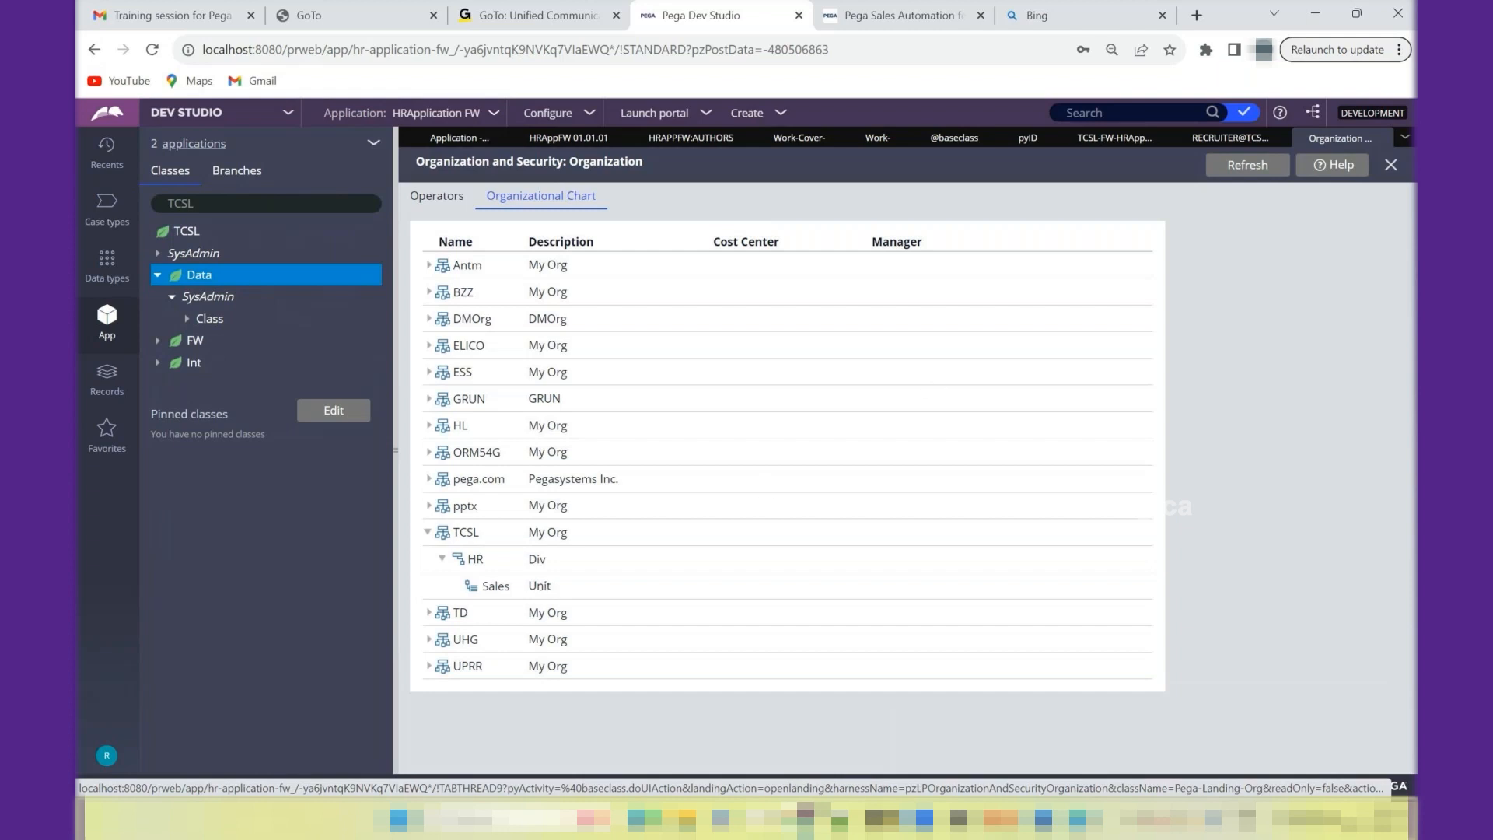
pyautogui.click(1391, 164)
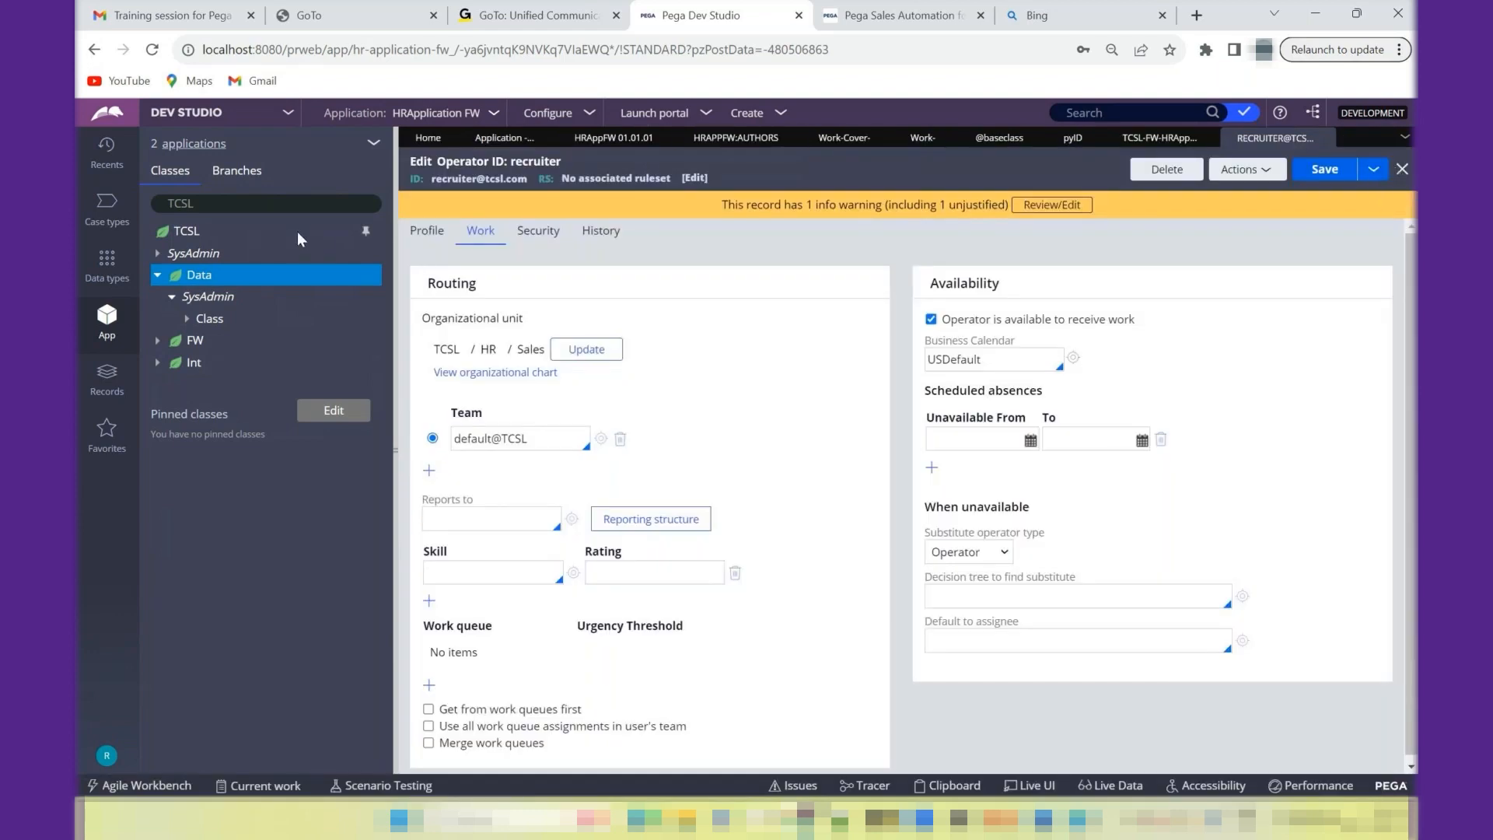
pyautogui.click(450, 244)
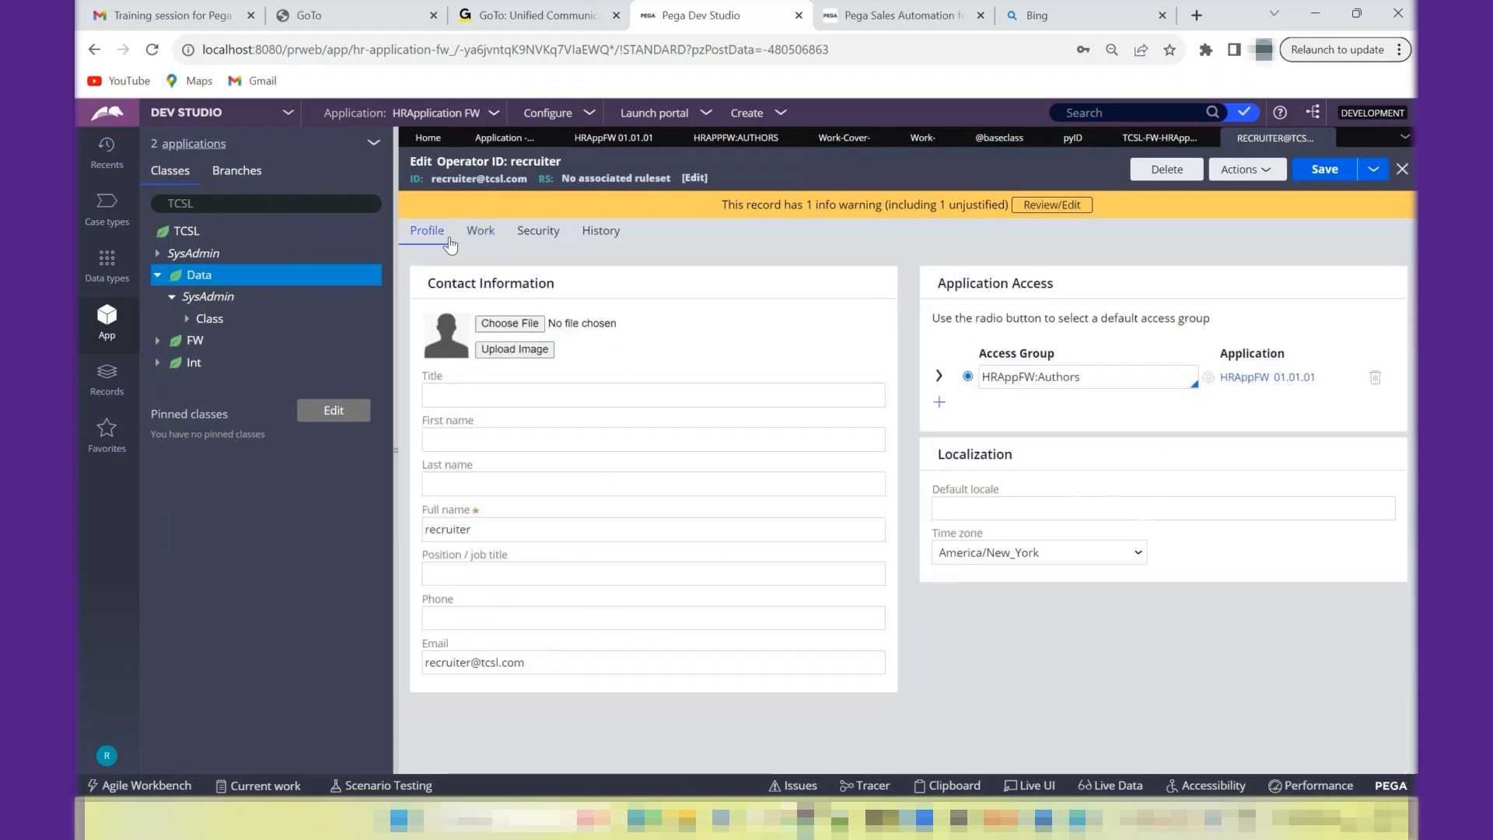
pyautogui.click(490, 244)
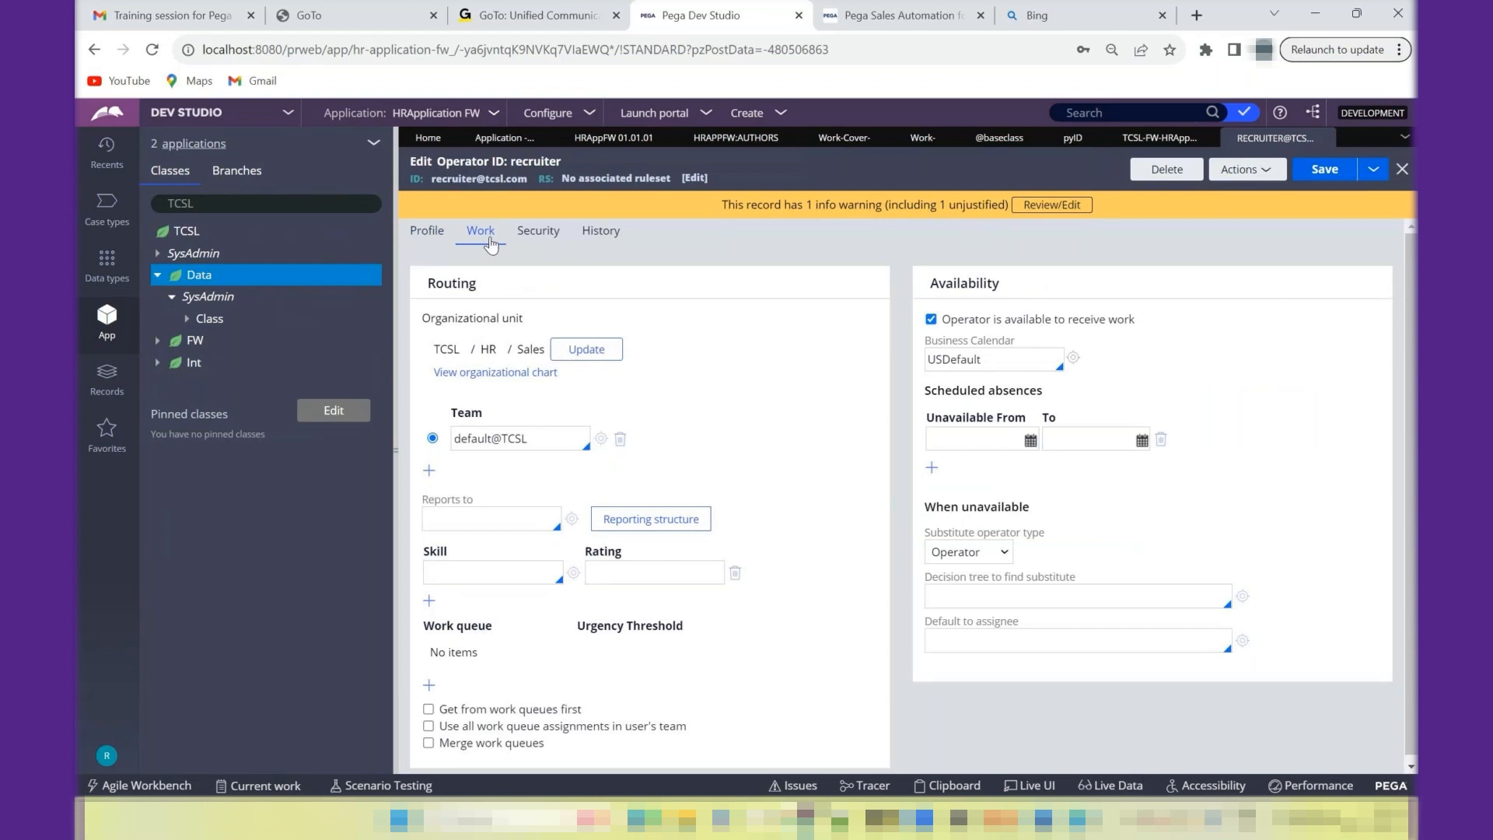
# - Switch to App Studio, dismiss the new-application welcome message, and review the HRApplication FW overview
pyautogui.click(296, 115)
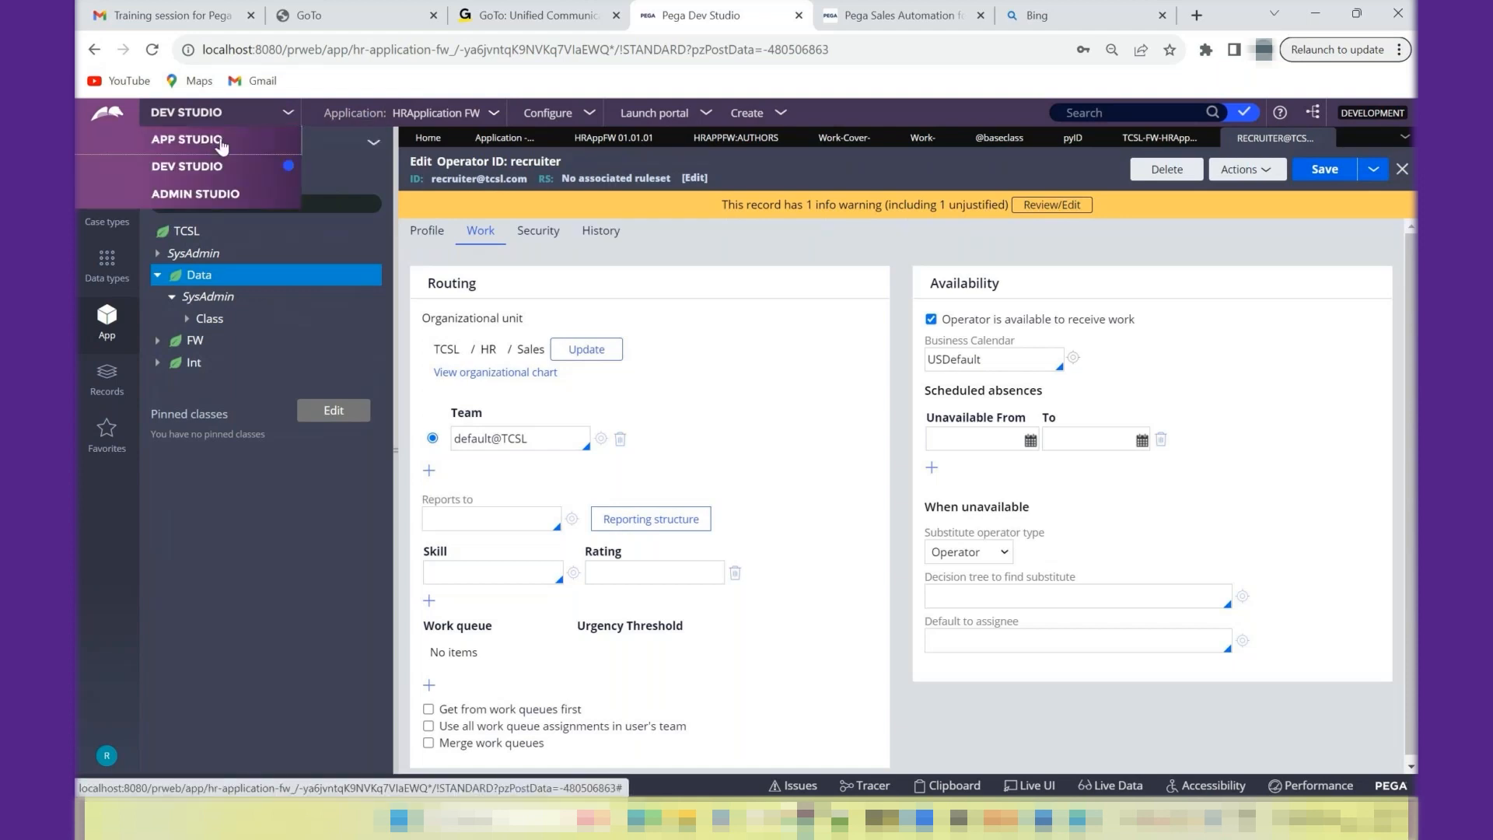
pyautogui.click(221, 145)
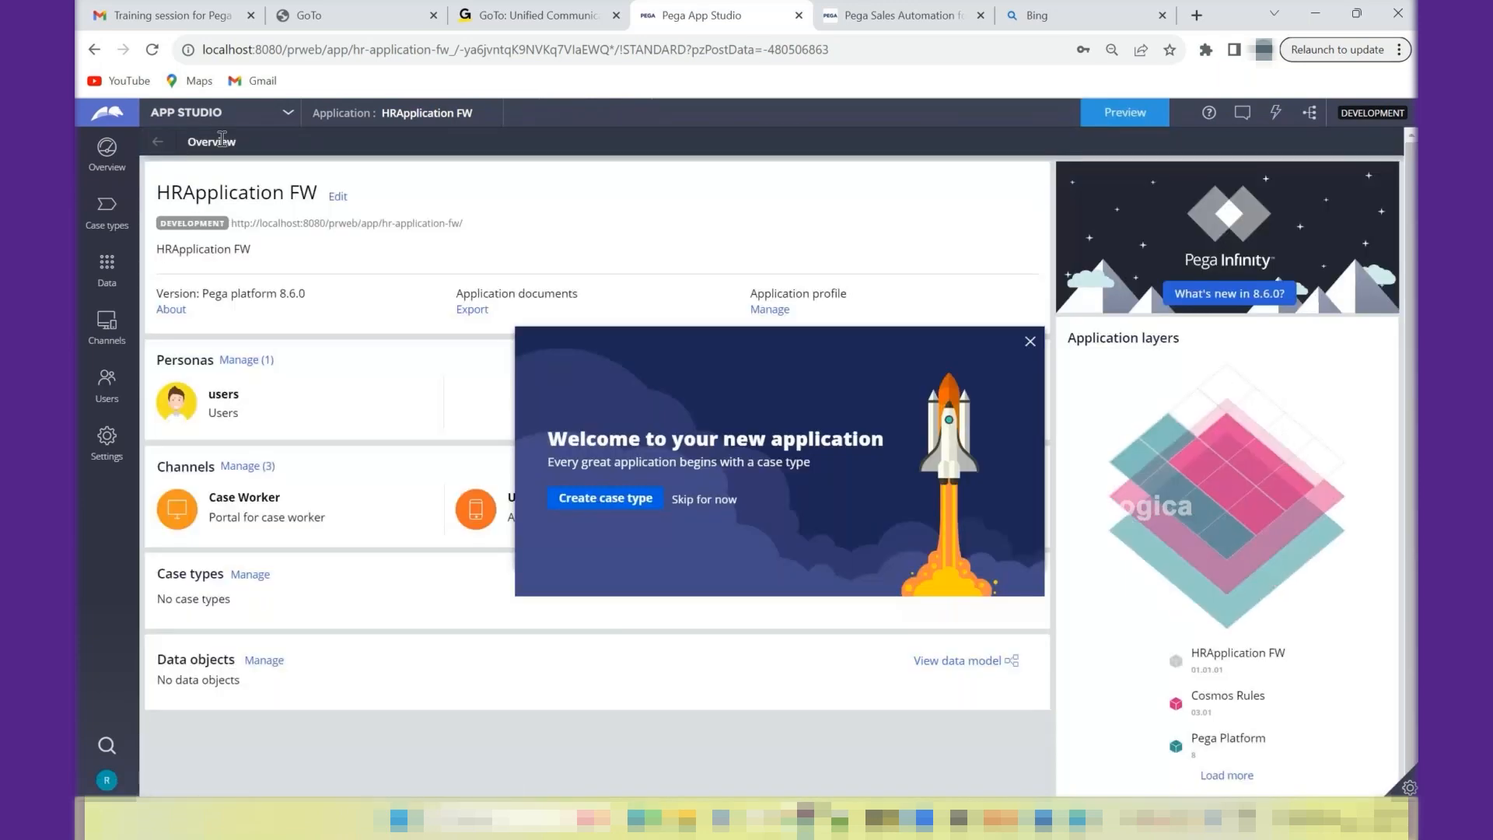
pyautogui.click(1031, 342)
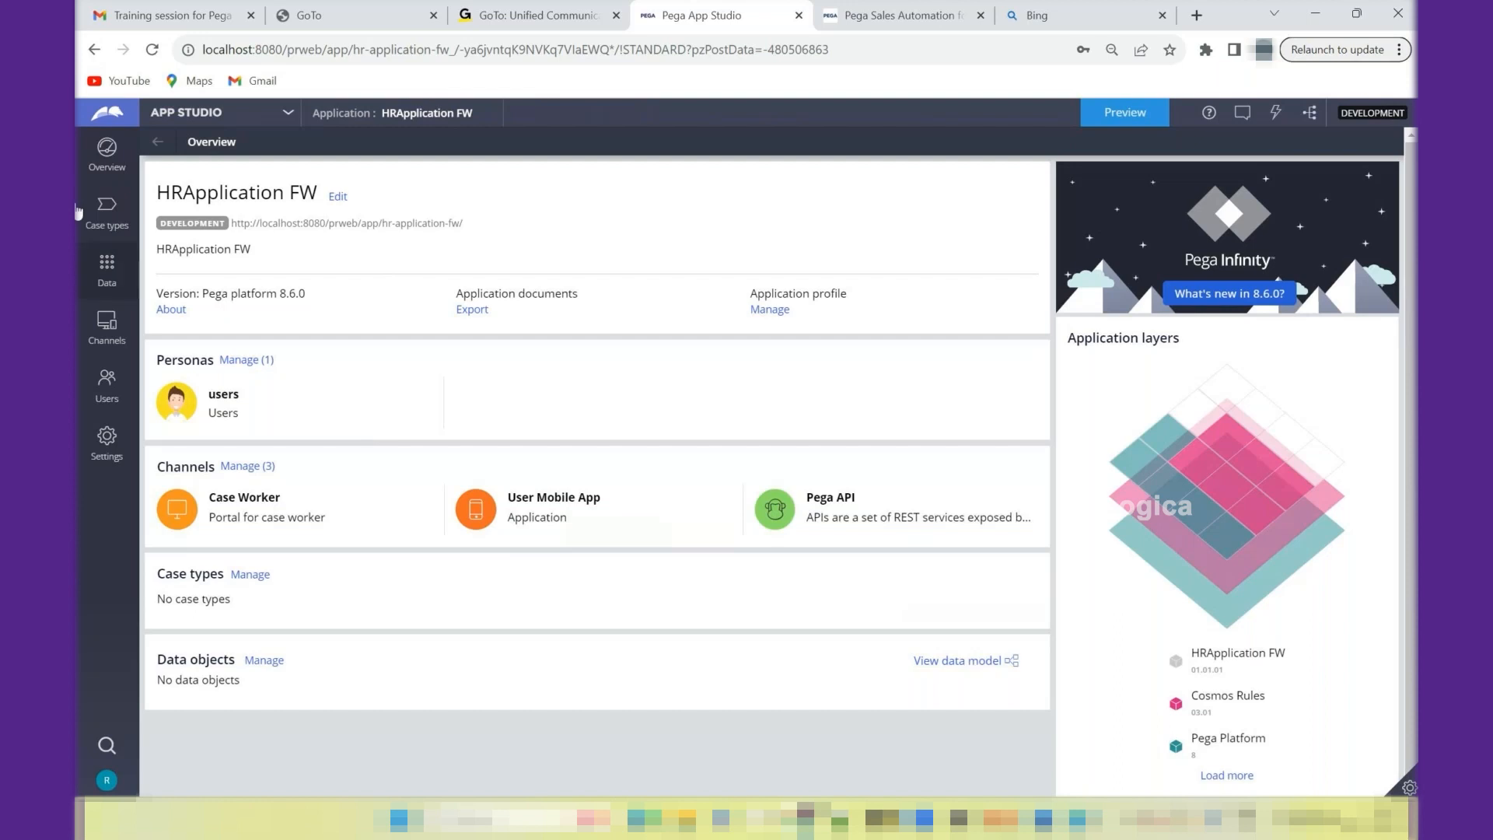
# - Switch back to Dev Studio, launch the Case Worker portal to view its dashboard, and return to Dev Studio
pyautogui.click(196, 115)
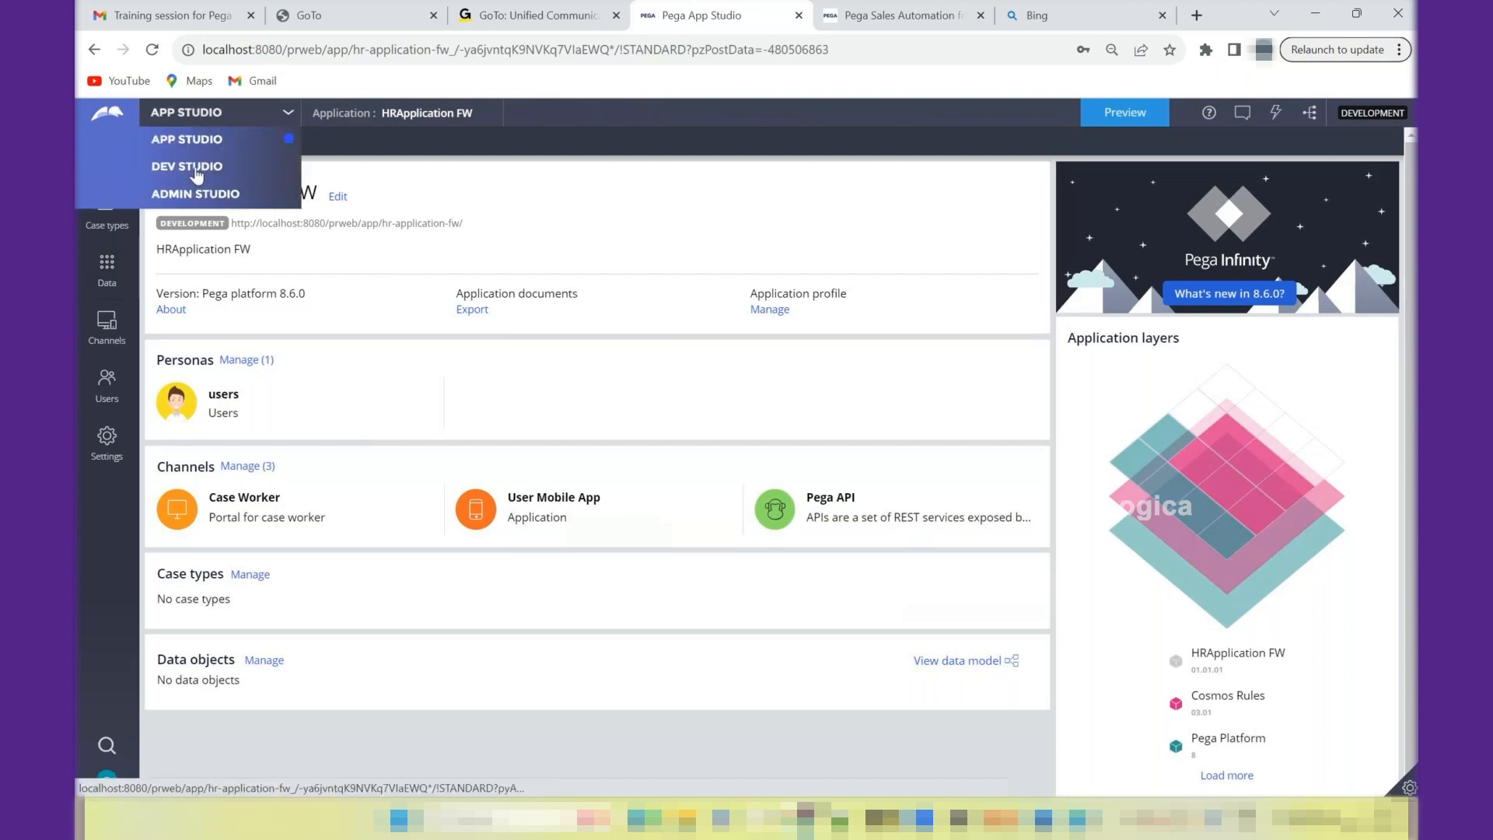
pyautogui.click(196, 170)
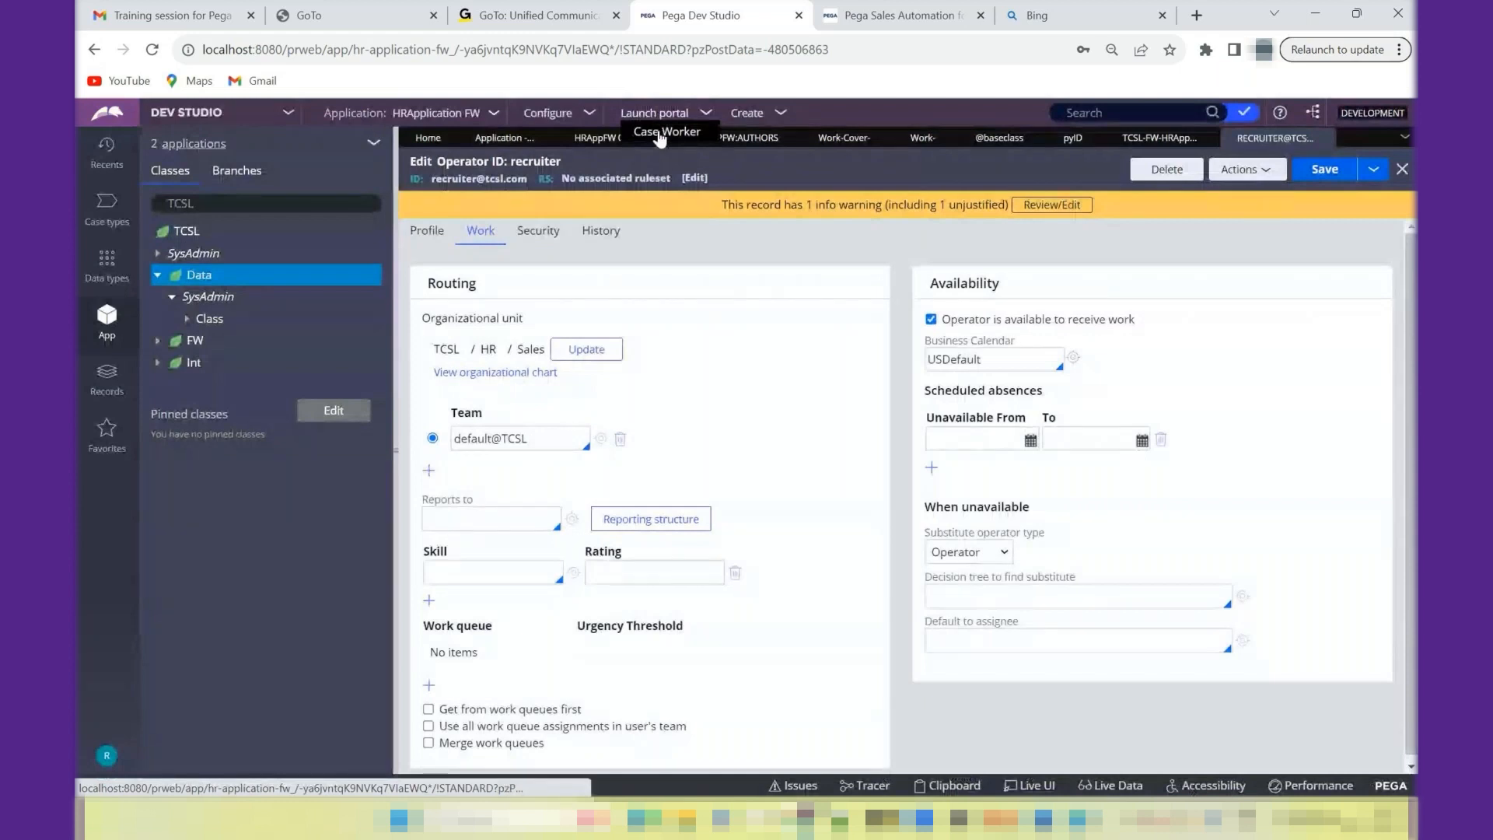
pyautogui.click(661, 133)
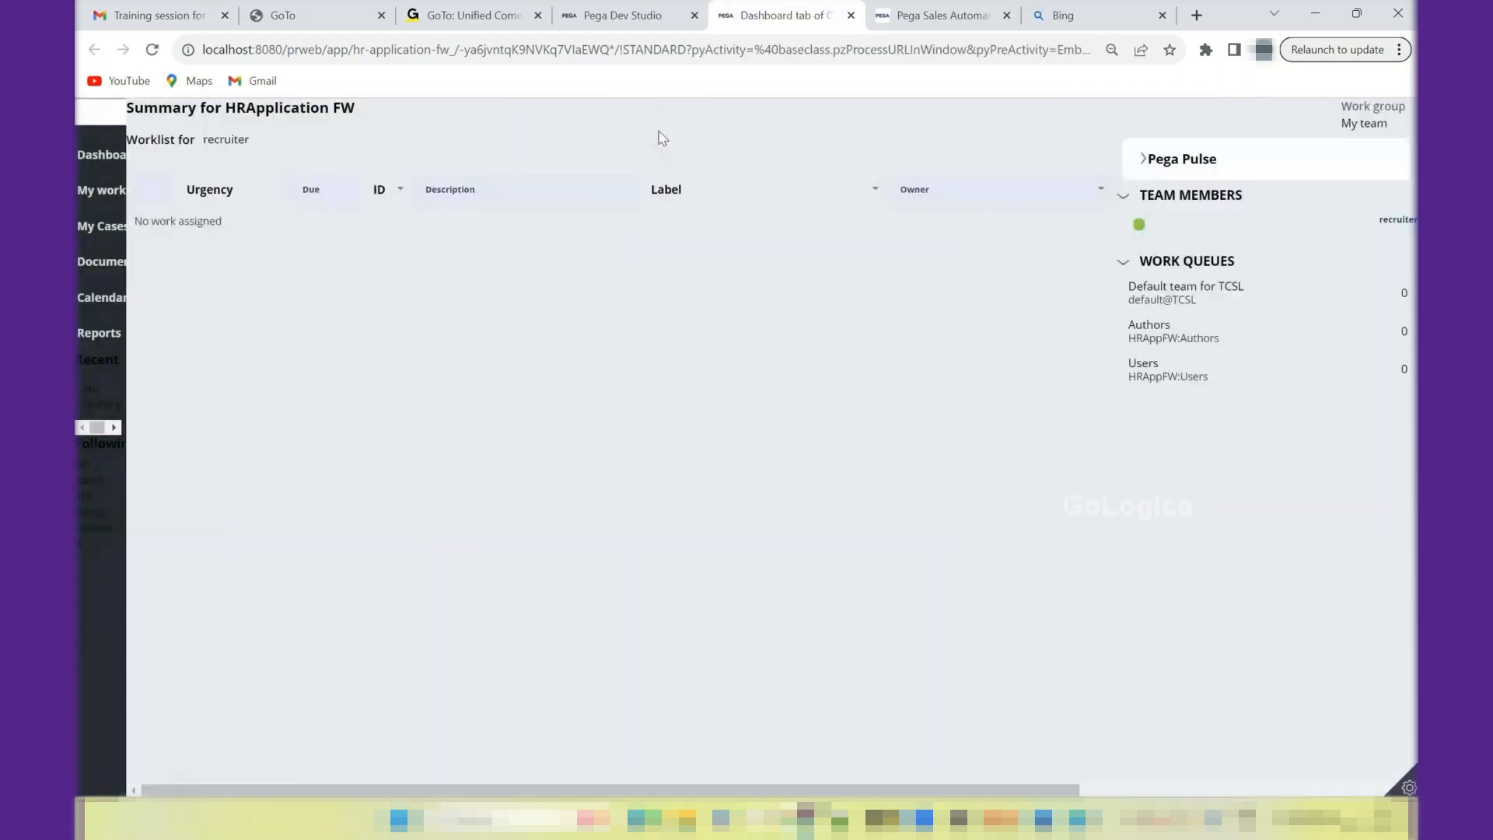
pyautogui.click(620, 11)
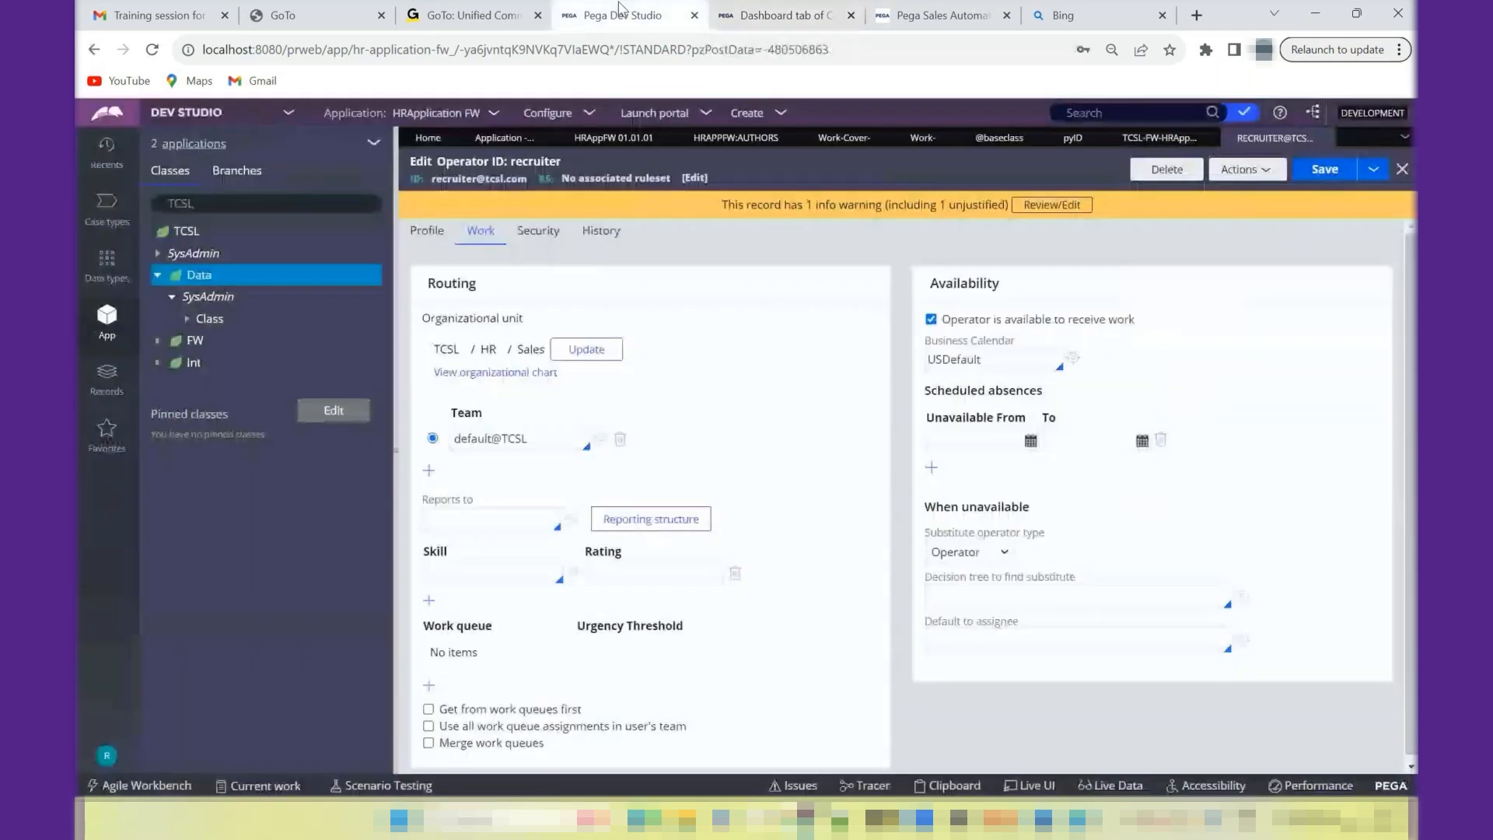
# - Open the definition of the current access group HRAppFW:Authors and replace the pyCaseWorker portal with UserPortal
pyautogui.click(107, 755)
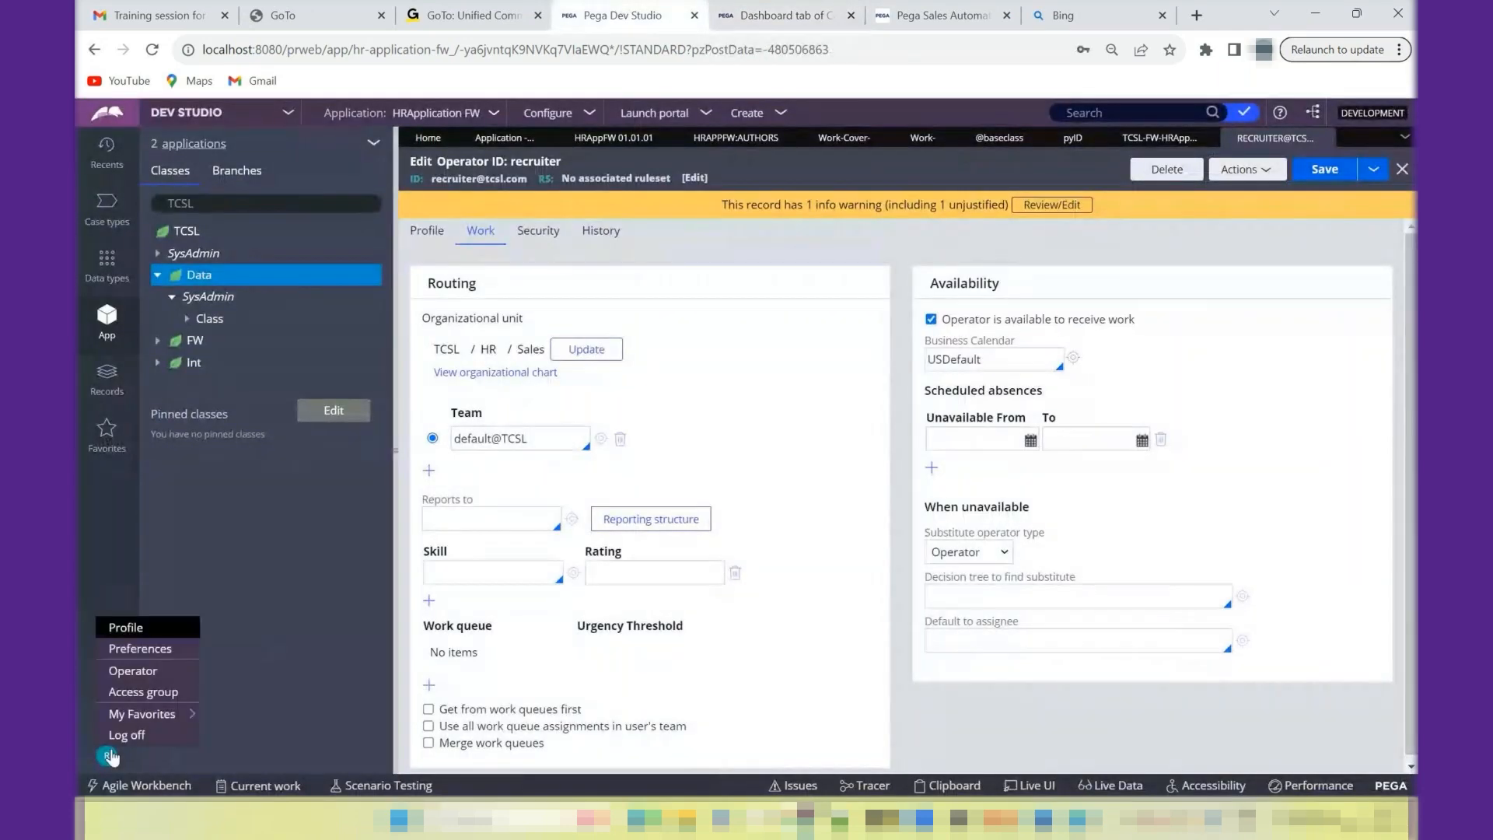
pyautogui.click(152, 693)
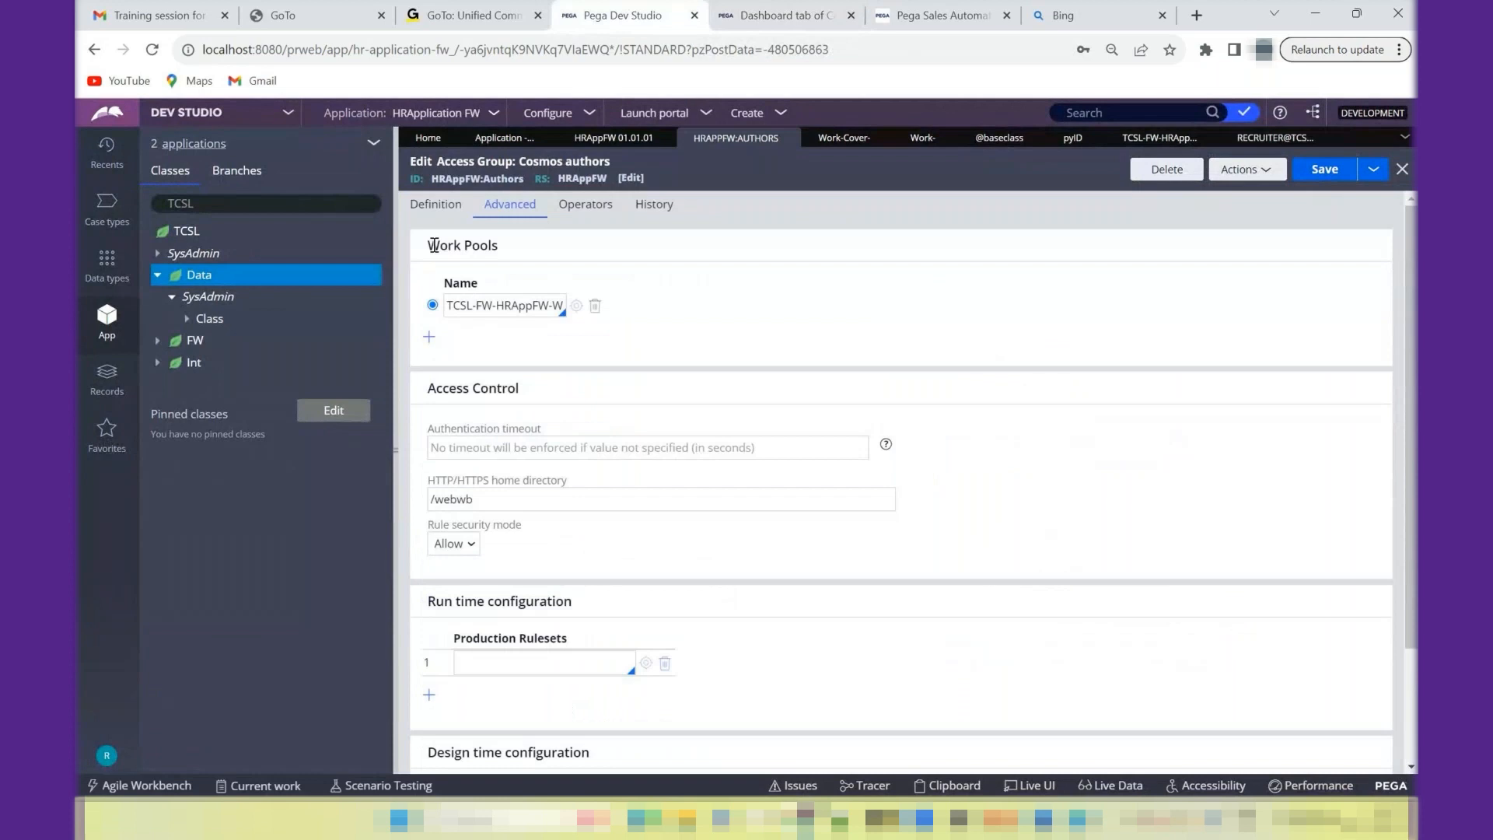
pyautogui.click(430, 210)
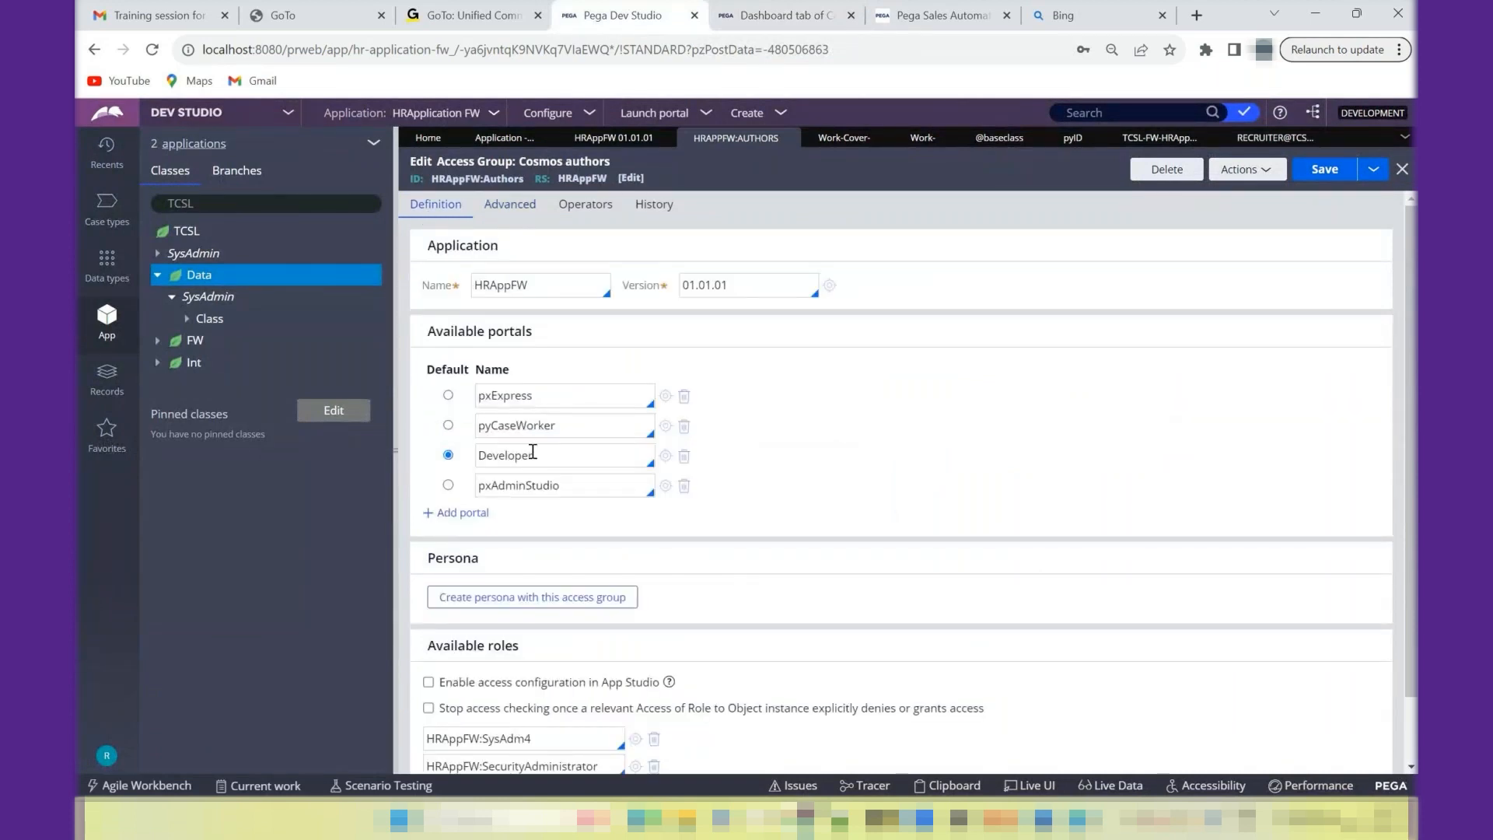
pyautogui.doubleClick(535, 428)
pyautogui.press('BackSpace')
pyautogui.press('Down')
pyautogui.press('Down')
pyautogui.press('Down')
pyautogui.press('Down')
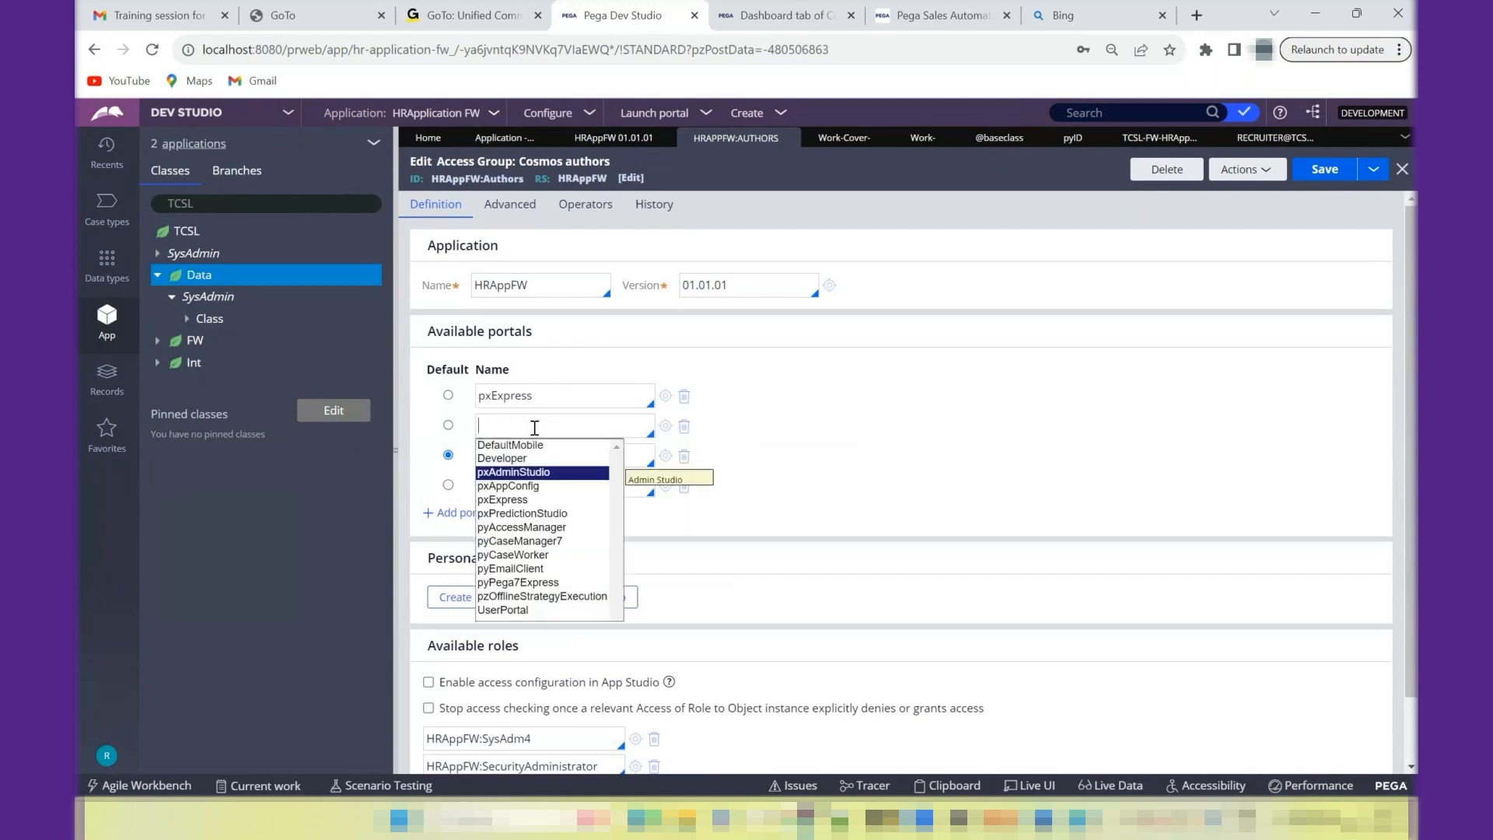
pyautogui.press('Down')
pyautogui.press('Down')
pyautogui.press('Down')
pyautogui.press('Down')
pyautogui.press('Down')
pyautogui.press('Down')
pyautogui.press('Down')
pyautogui.press('Down')
pyautogui.press('Down')
pyautogui.press('Down')
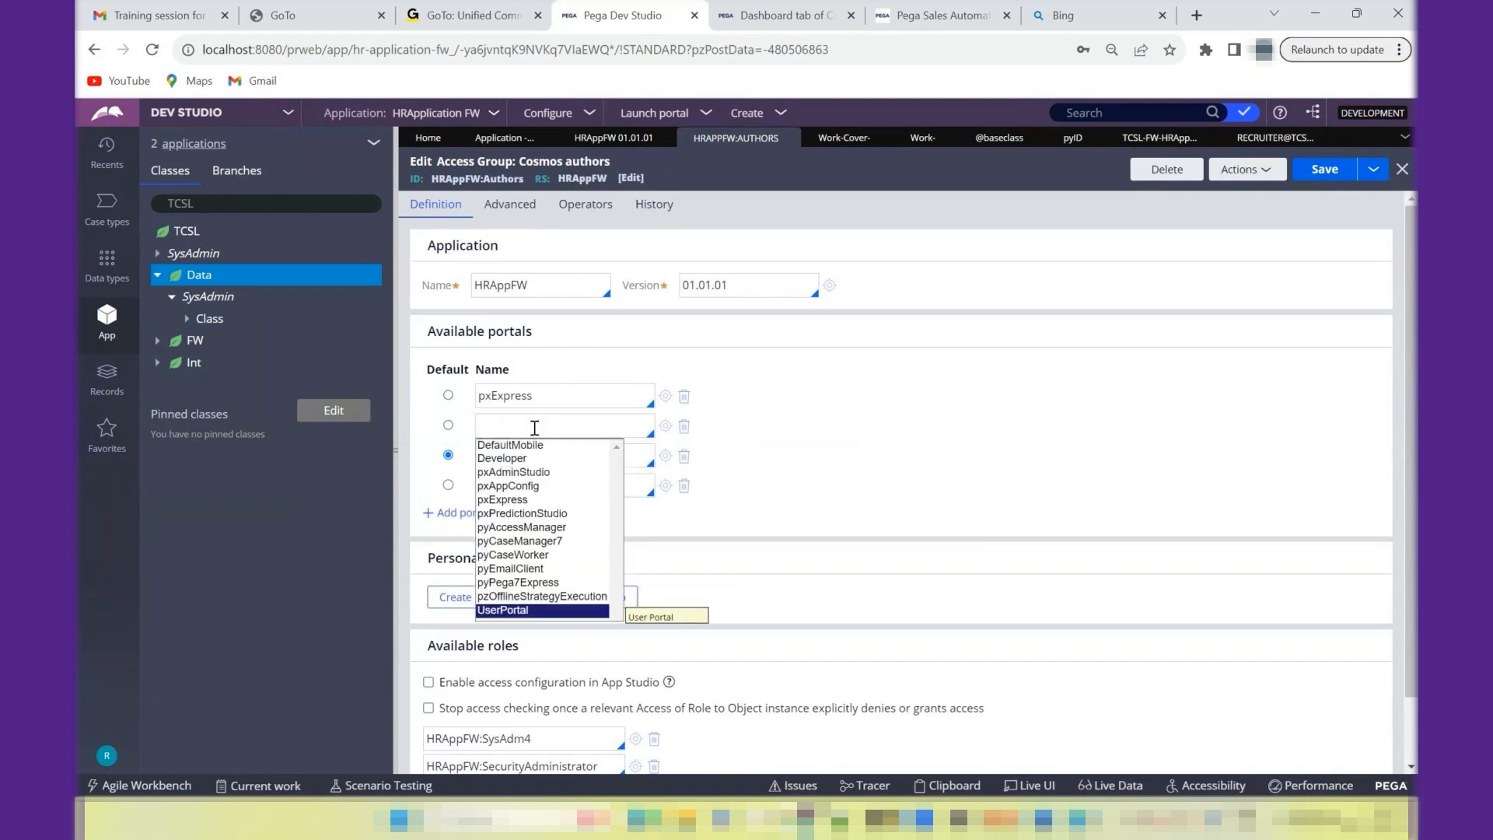
pyautogui.press('Return')
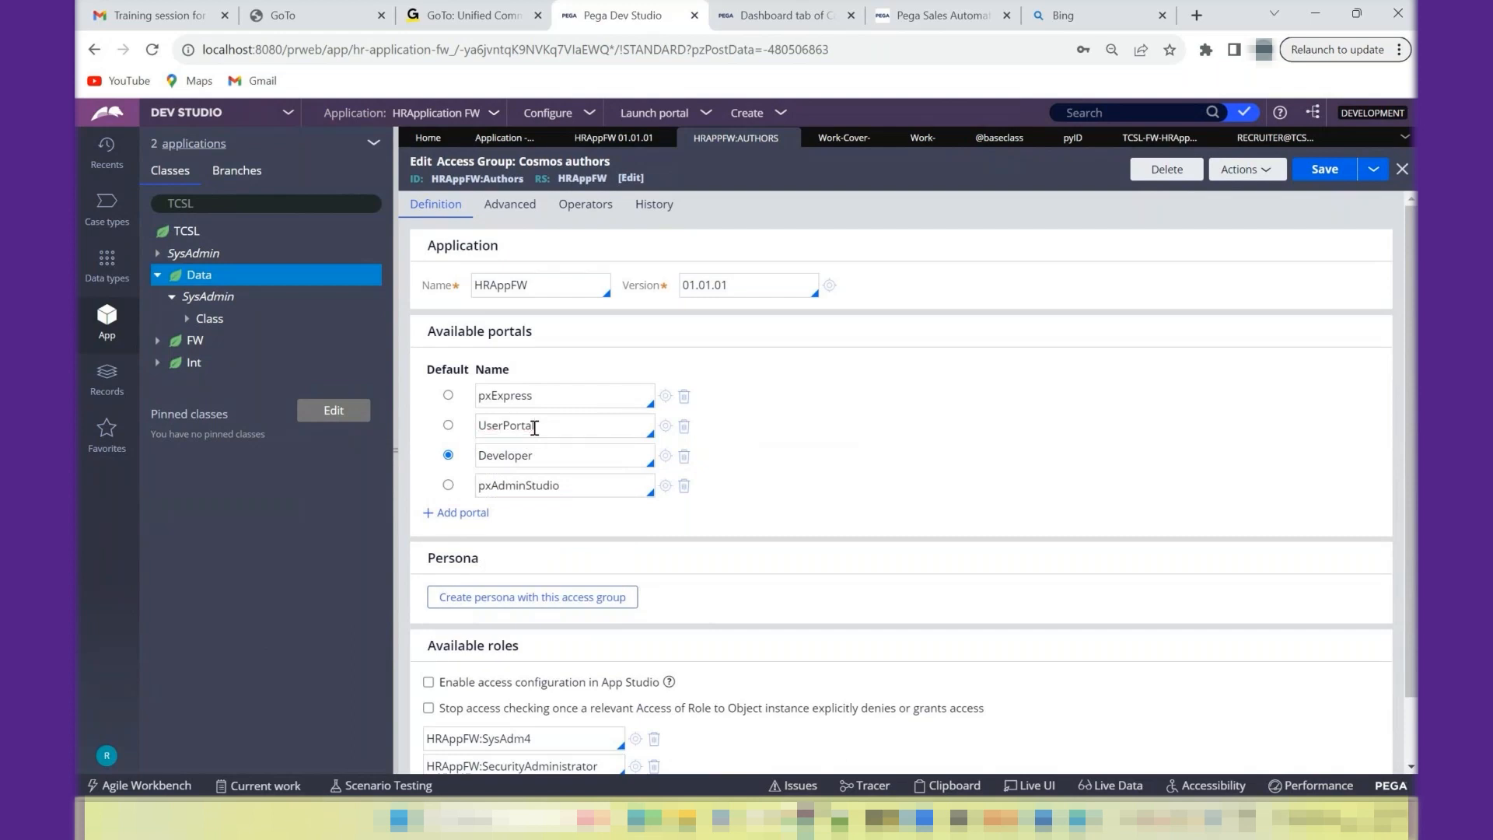
# - Launch the User Portal for HRApplication FW and close the Case Worker dashboard's browser tab
pyautogui.click(661, 112)
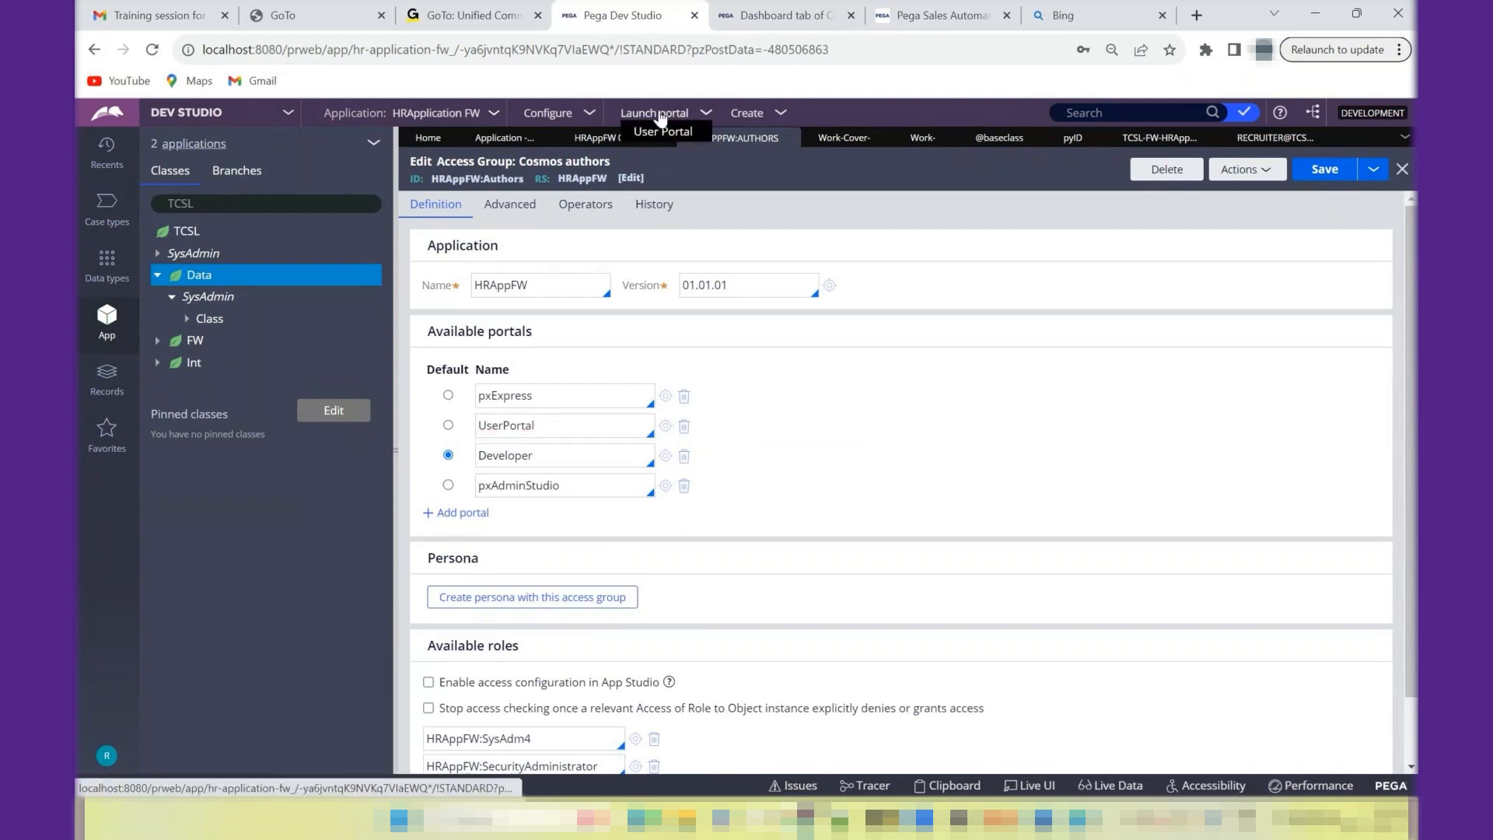
pyautogui.click(662, 134)
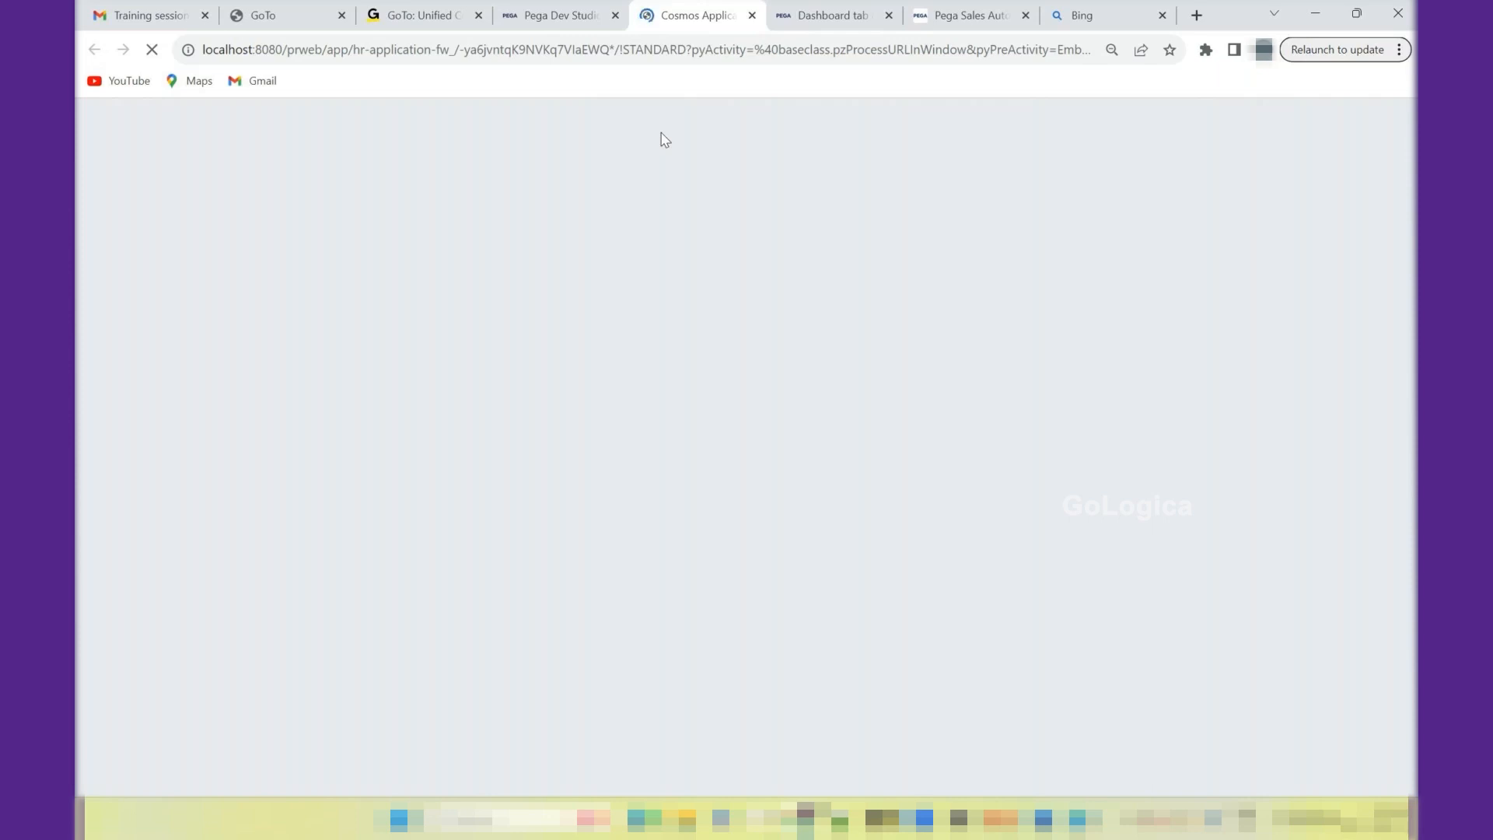
pyautogui.click(889, 16)
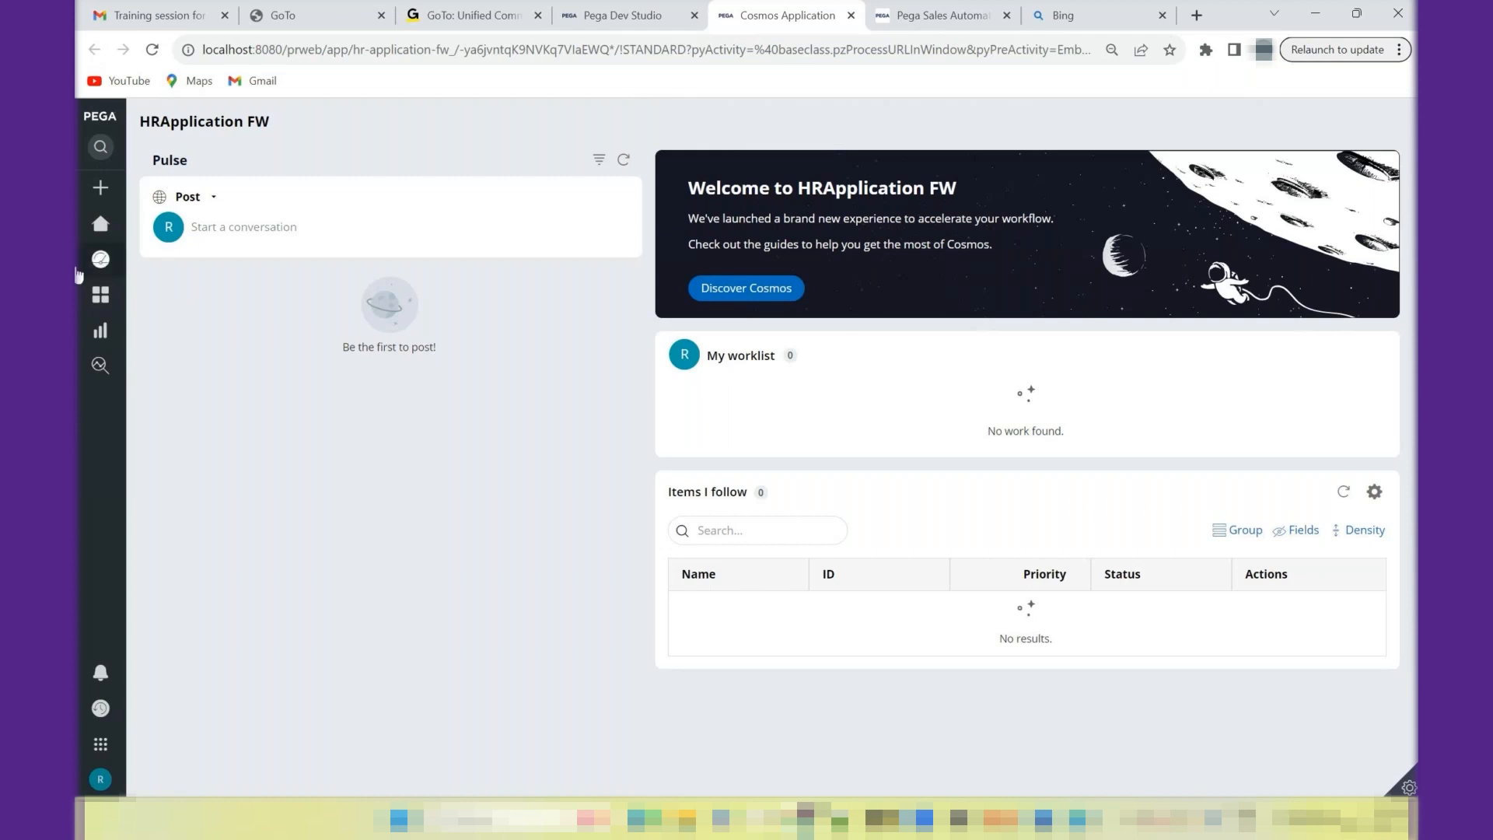
# - Examine the User Portal's navigation menu, My worklist and Pulse areas, and return to Dev Studio
pyautogui.moveTo(97, 241)
pyautogui.moveTo(87, 330)
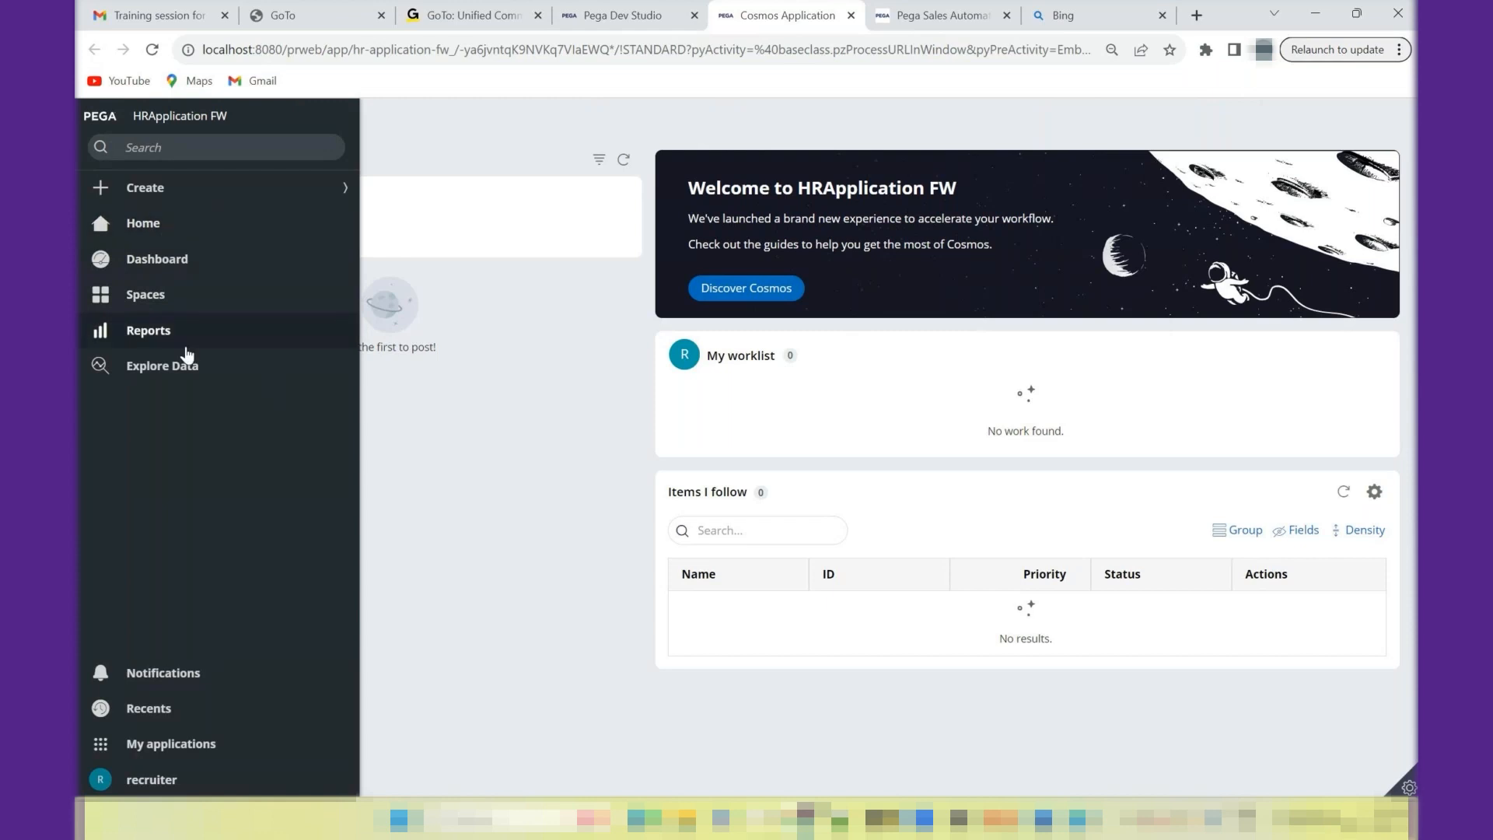
pyautogui.click(263, 200)
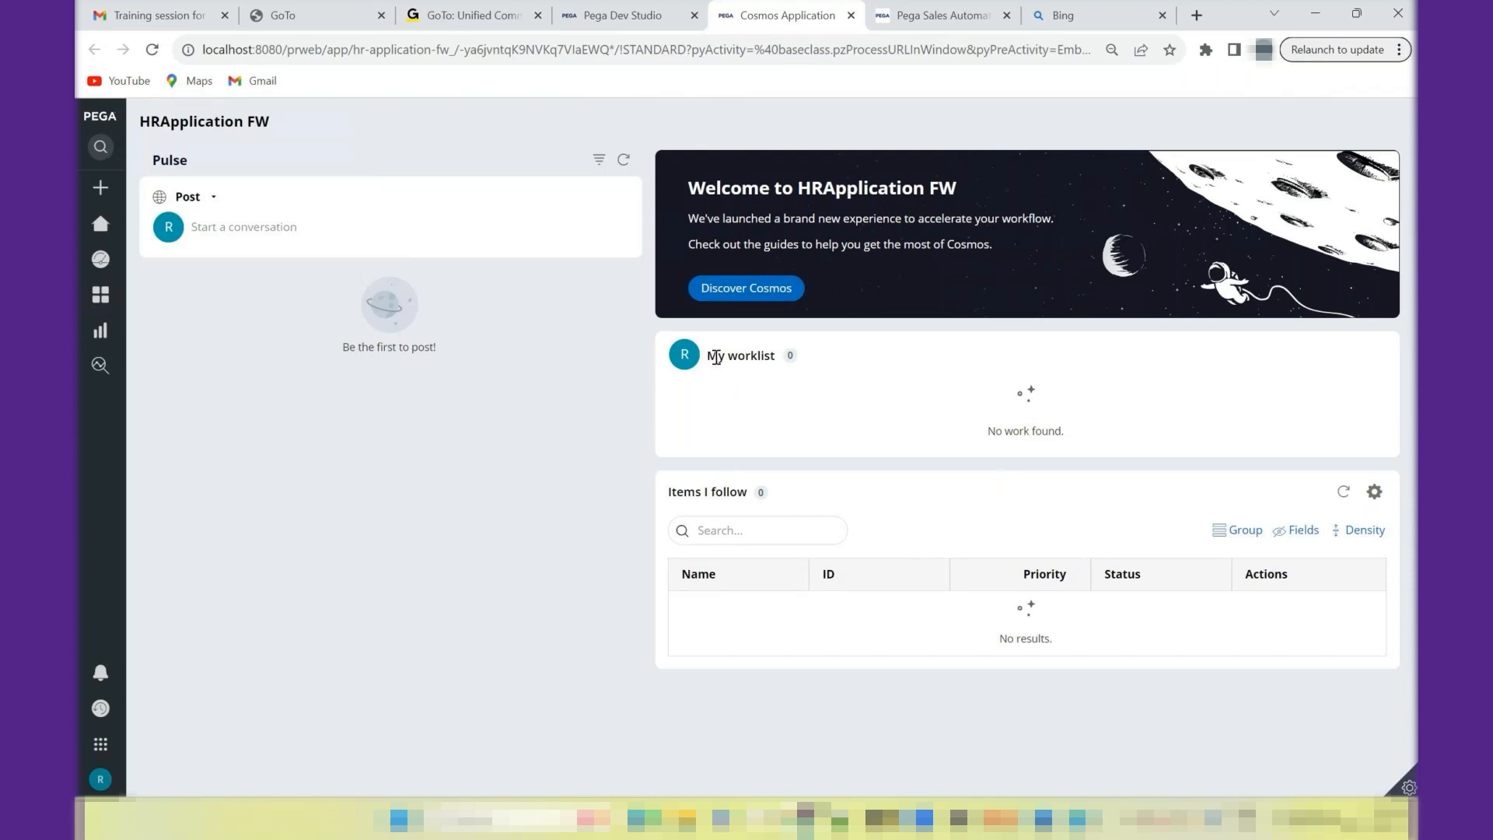
pyautogui.moveTo(717, 356); pyautogui.dragTo(848, 374)
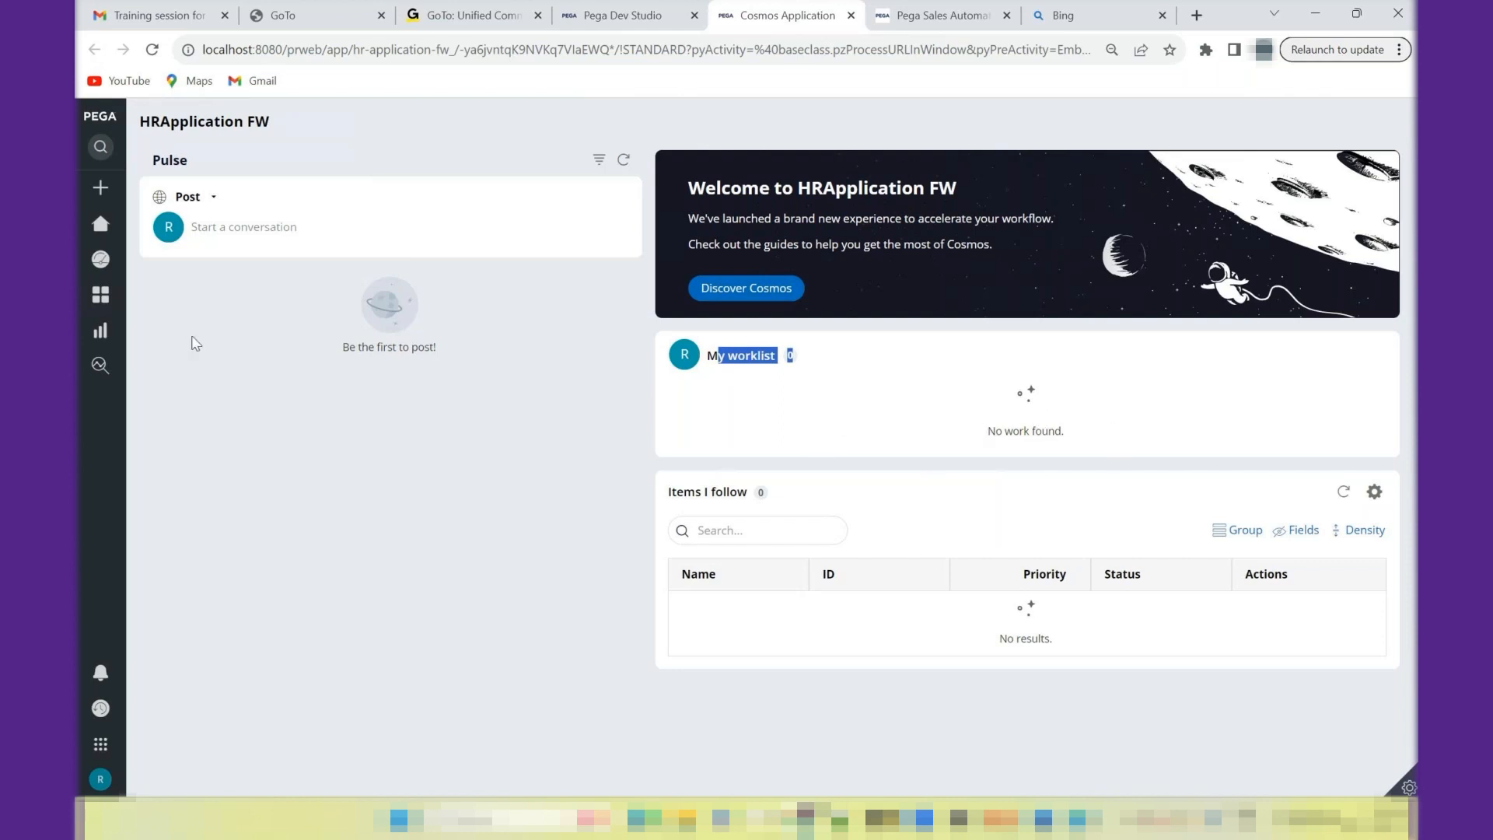
pyautogui.moveTo(106, 259)
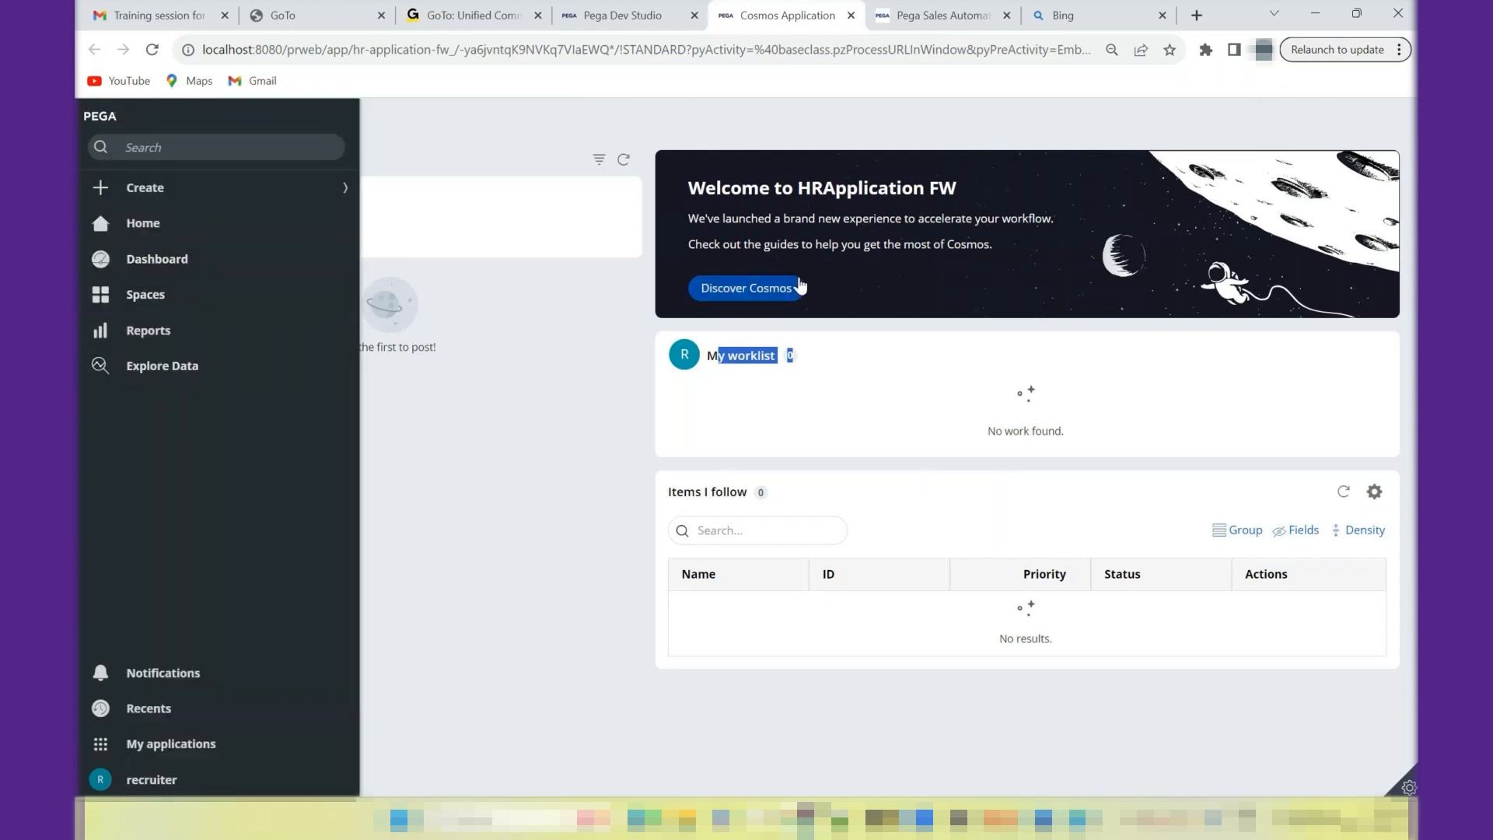
pyautogui.click(498, 237)
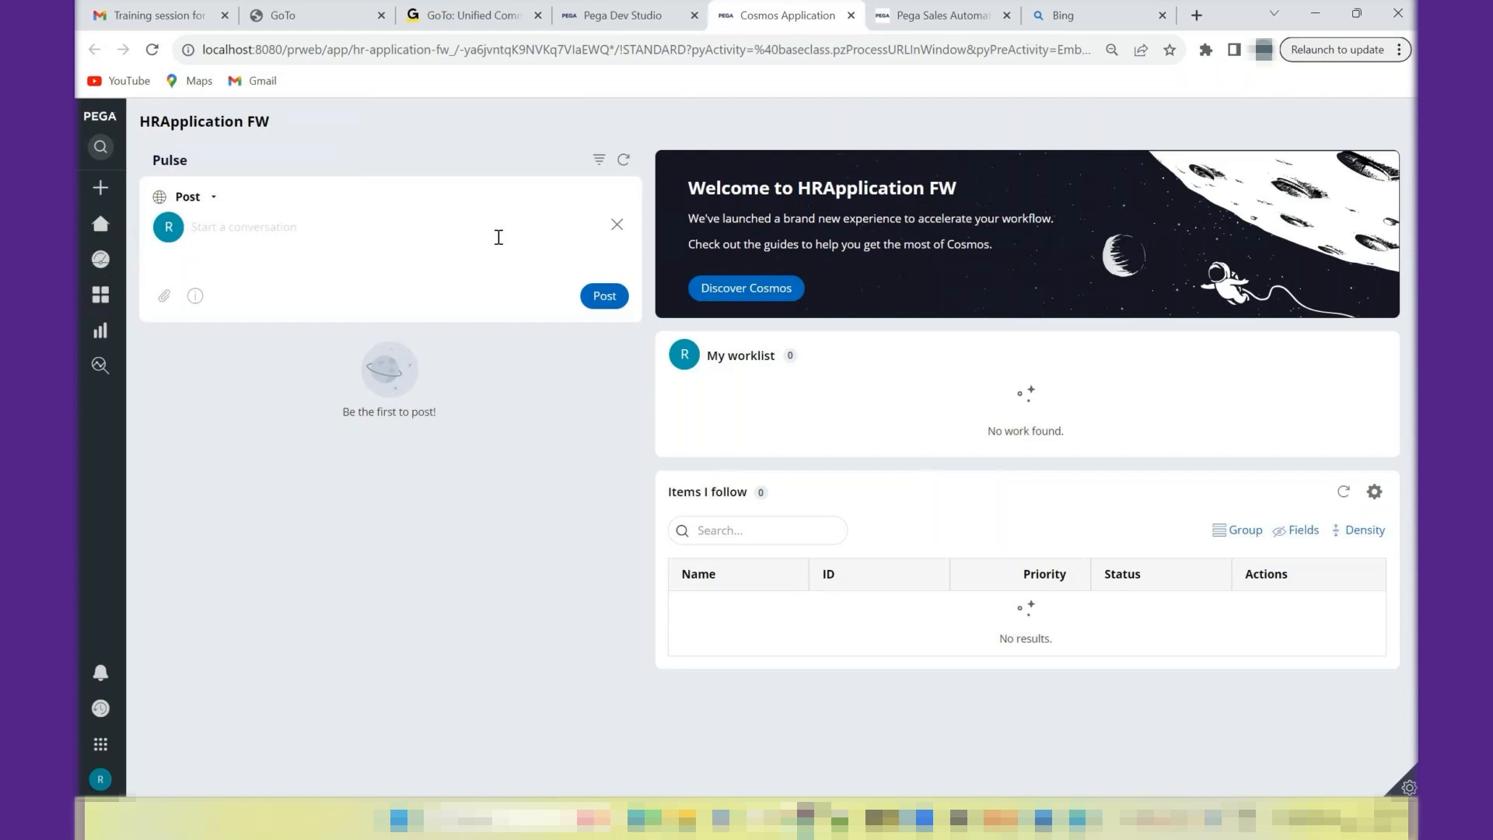
pyautogui.click(626, 6)
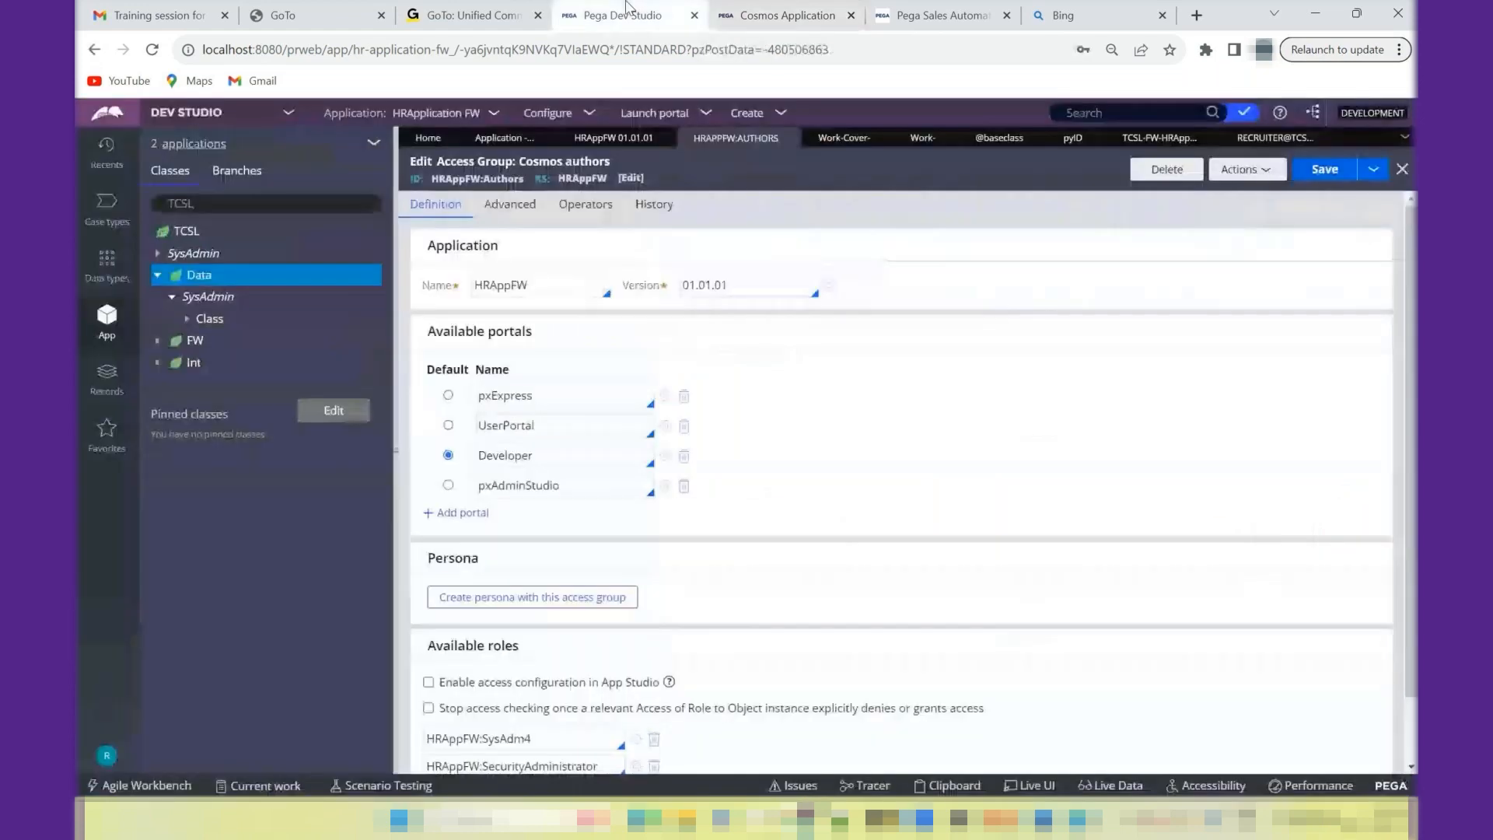